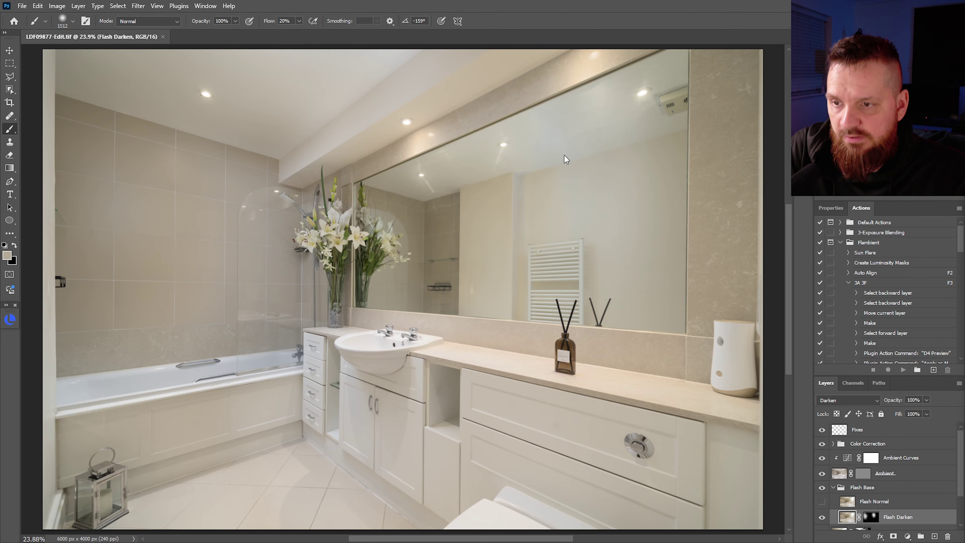
Collapse the expanded action in the Flambient set and collapse the Flash Base layer group.
click(849, 284)
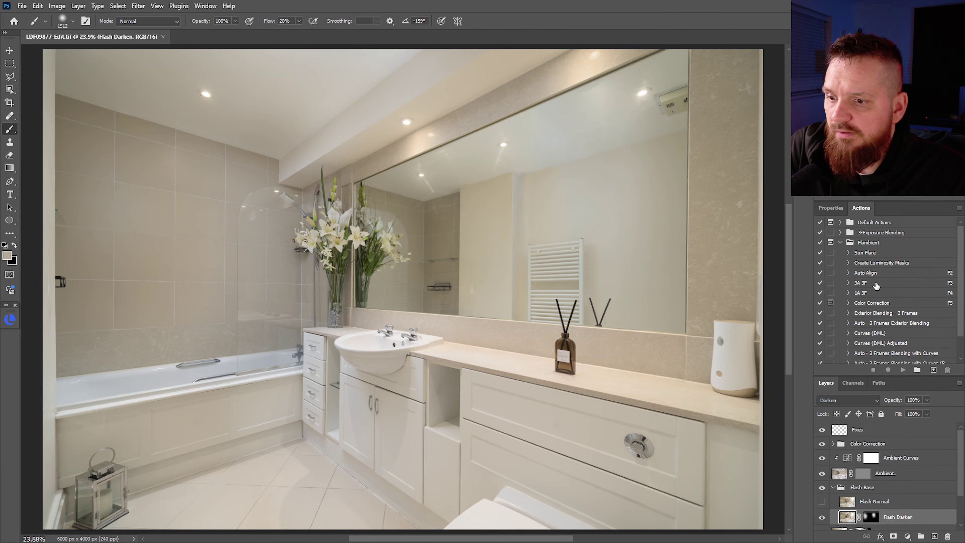
drag(961, 452, 955, 483)
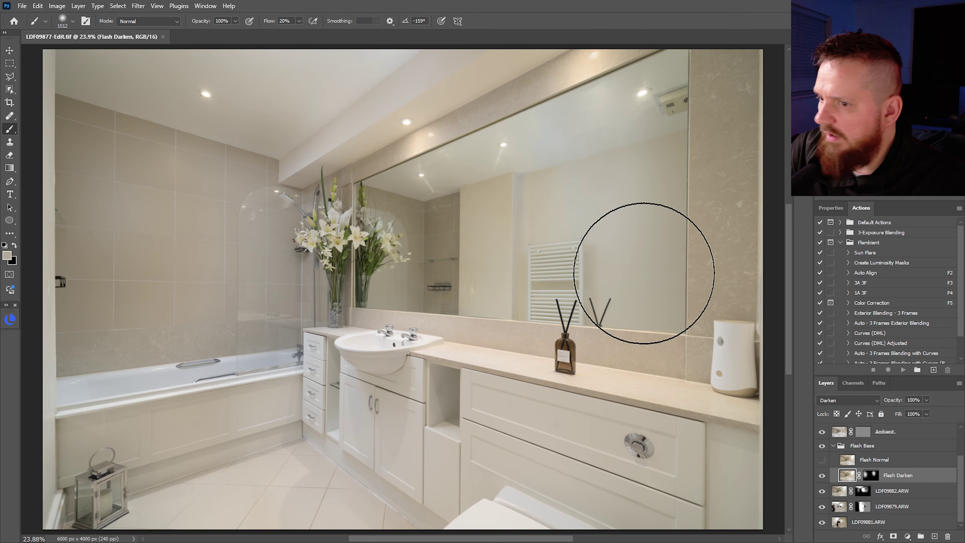
drag(640, 252, 642, 257)
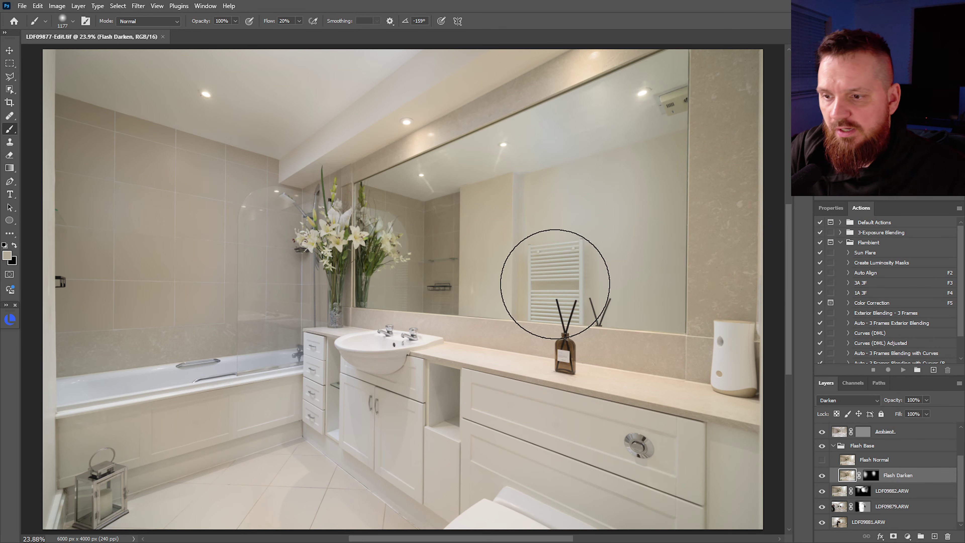
click(833, 446)
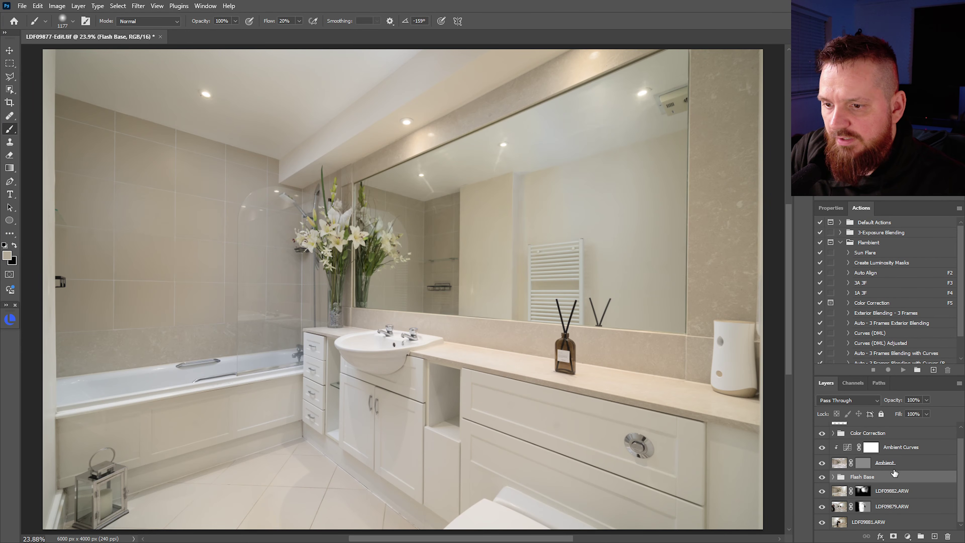
Compare the image with the Flash Base group hidden and shown.
click(822, 477)
click(823, 479)
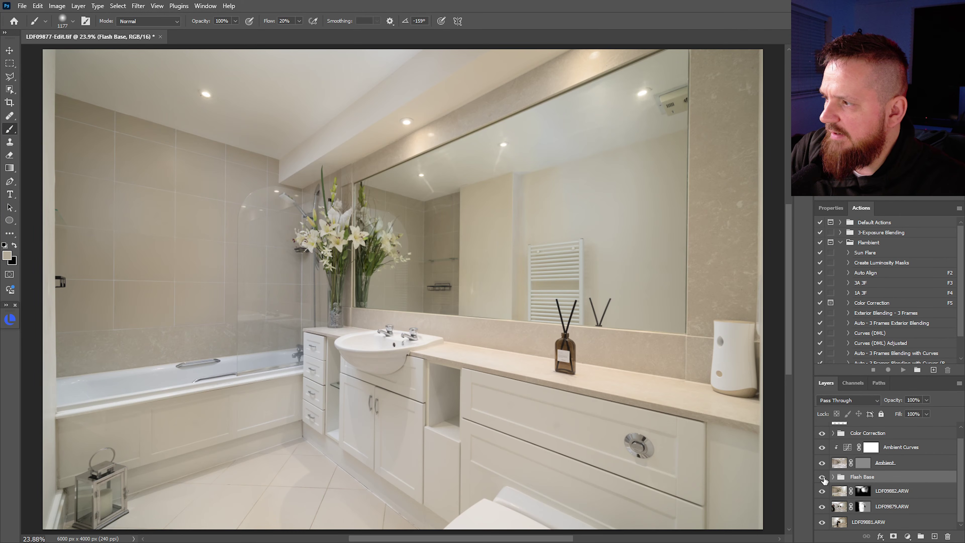
click(822, 478)
click(823, 479)
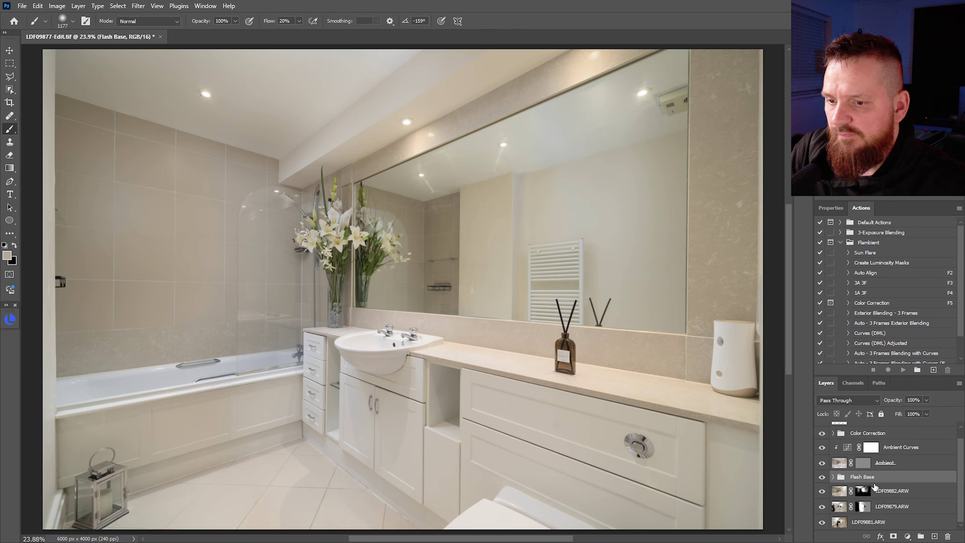
click(823, 478)
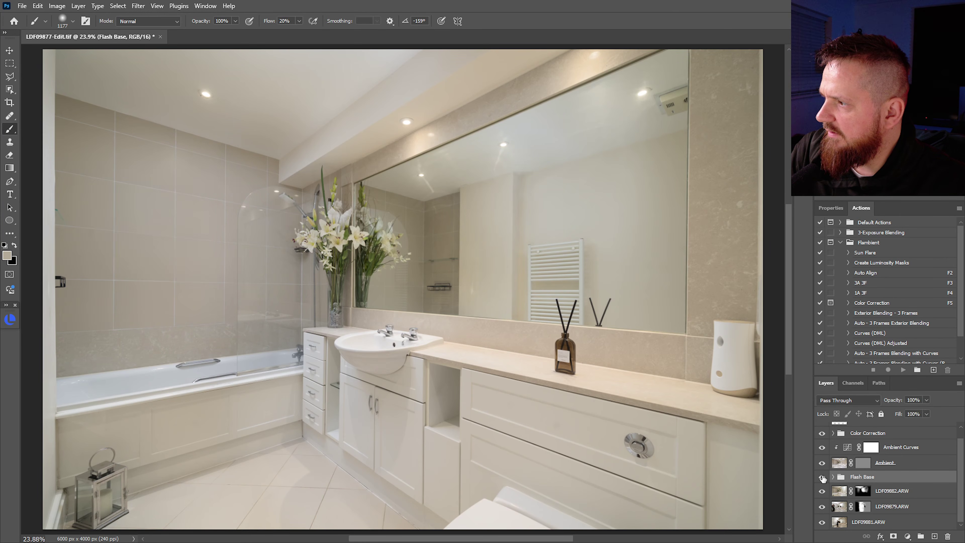
click(822, 477)
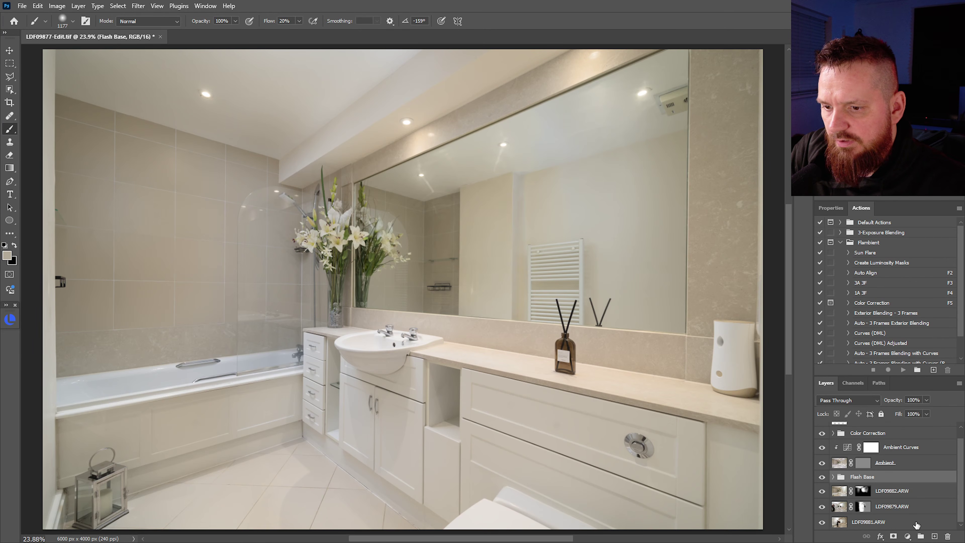
Group Flash Base with the three ARW layers beneath it, and compare the image with the Ambient layer hidden and shown.
key(ctrl+g)
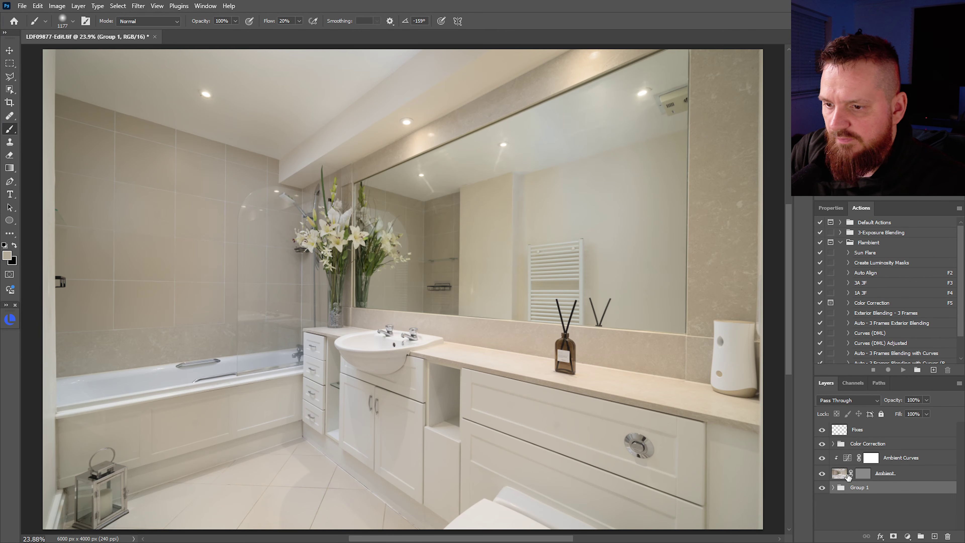
click(822, 474)
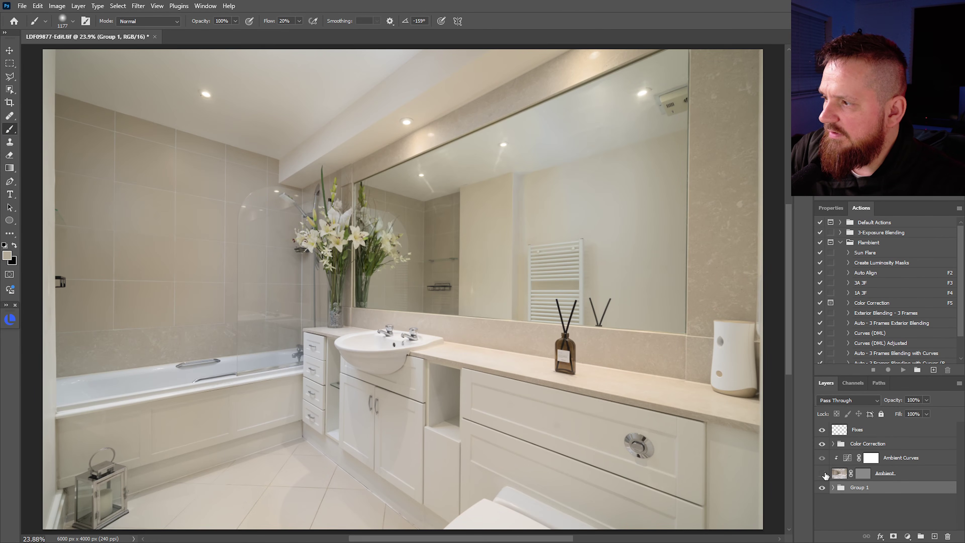
click(822, 473)
Shape a gentle S-curve on the Ambient Curves layer, lowering the shadows and raising the highlights, and compare the image without the Ambient layer.
click(863, 473)
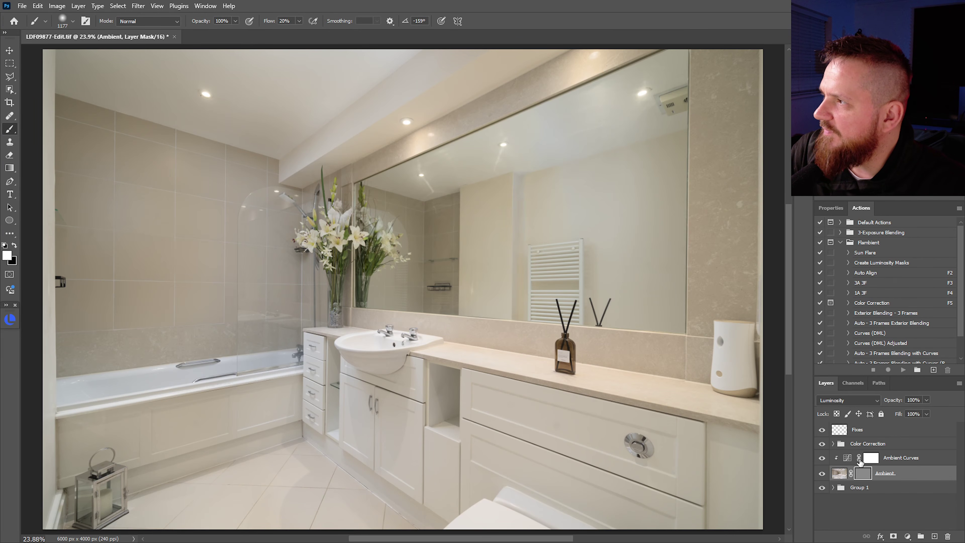
click(871, 457)
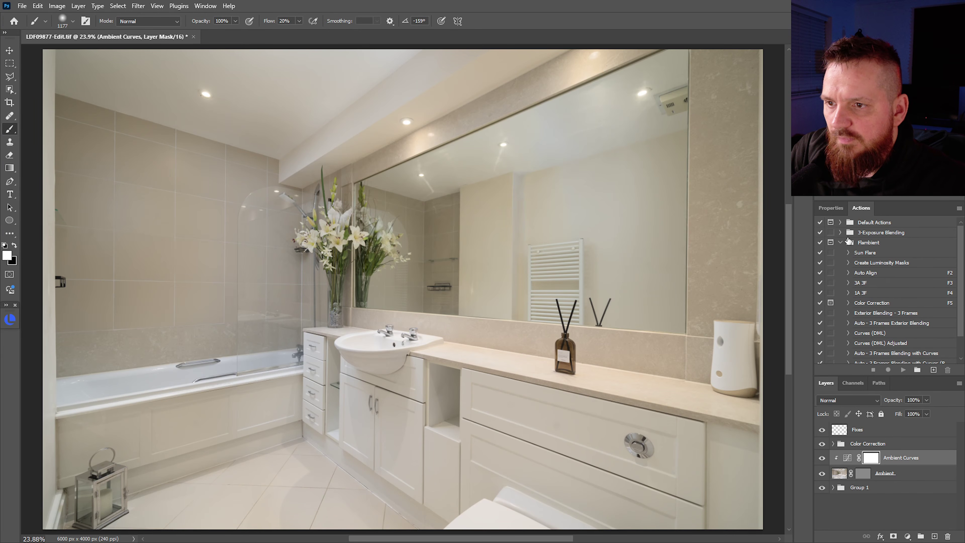
click(833, 208)
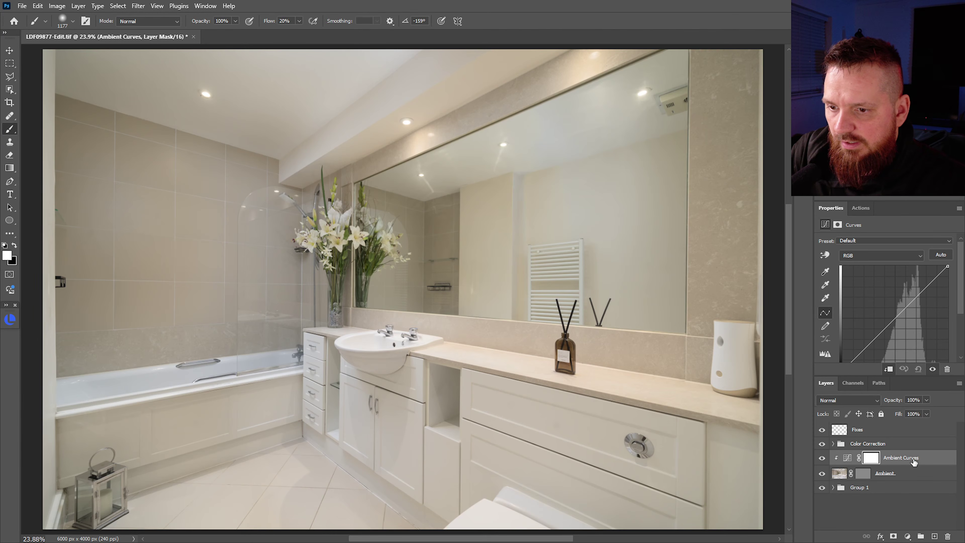
scroll(893, 321, down, 2)
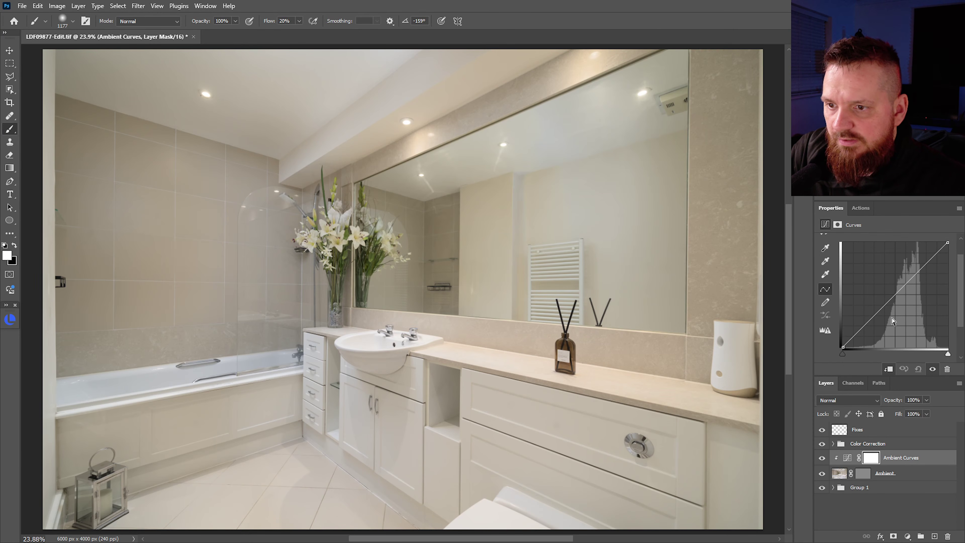
drag(874, 319, 871, 325)
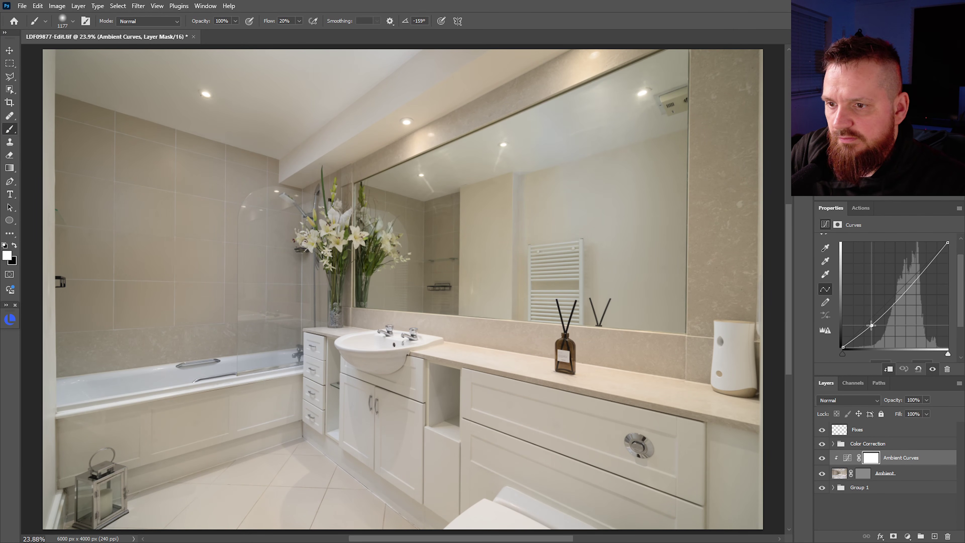
drag(908, 285, 908, 278)
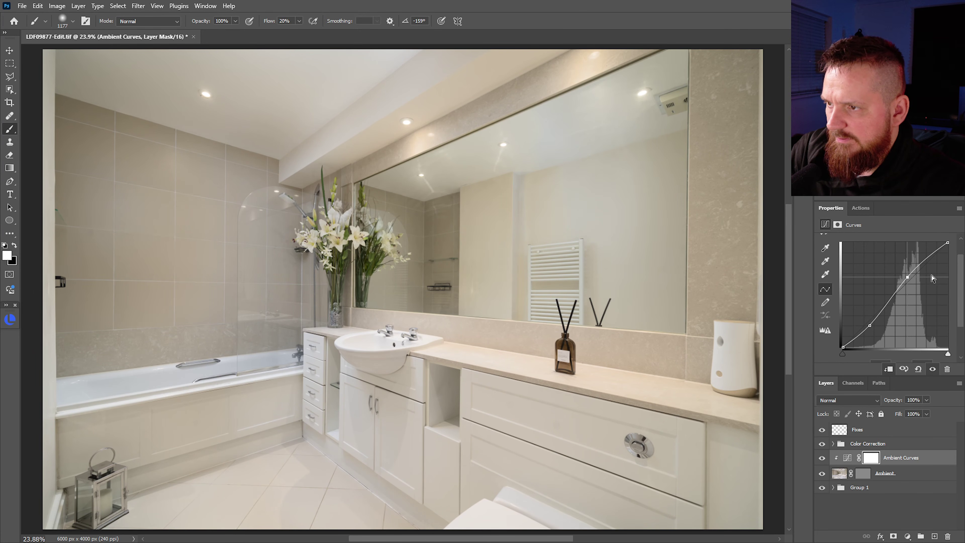
click(822, 474)
click(822, 474)
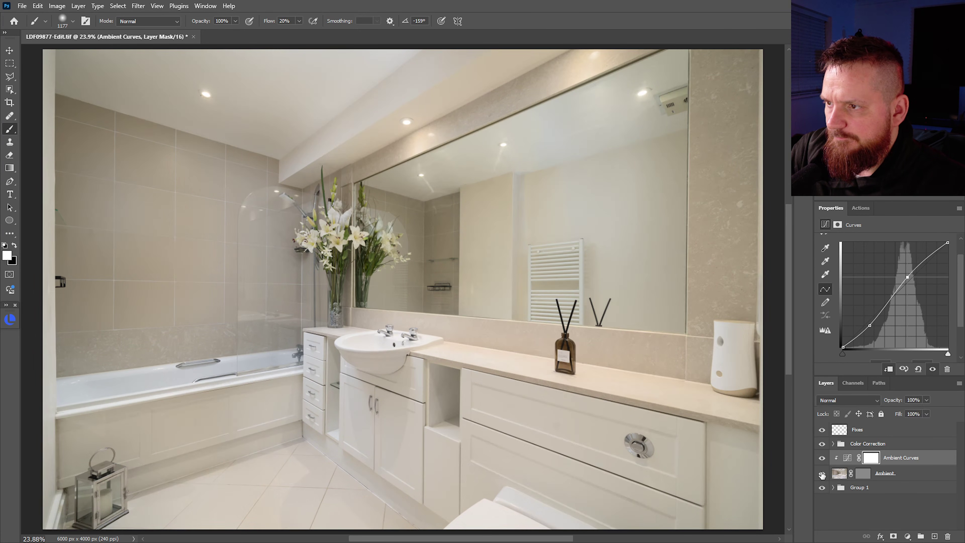
Paint white on the Ambient layer mask over the upper part of the mirror using a large soft brush.
click(840, 479)
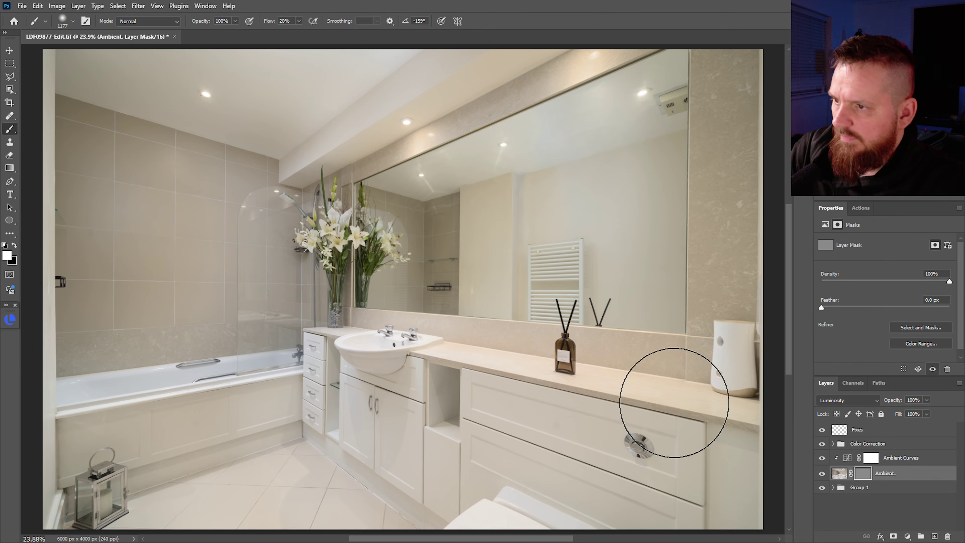
drag(554, 214, 570, 213)
key(x)
key(x)
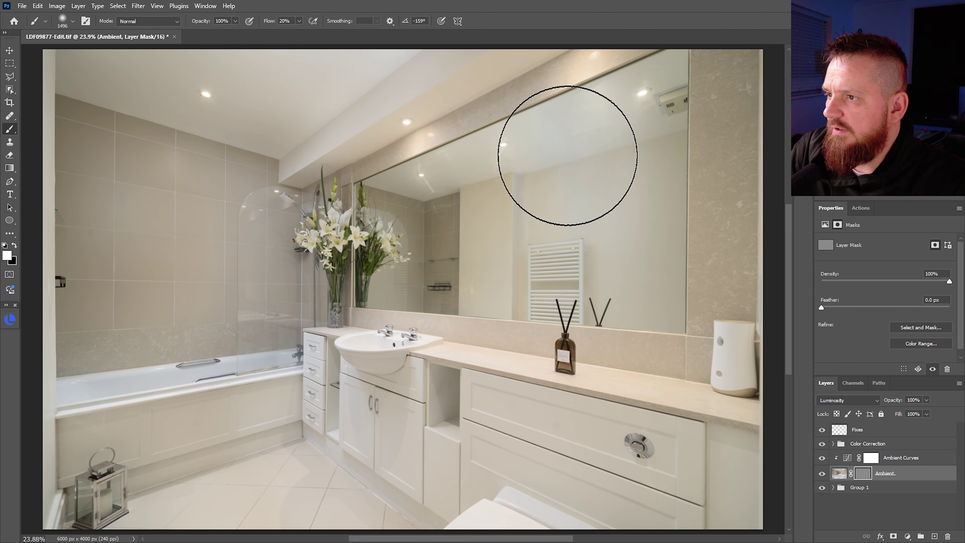
mouse_move(568, 155)
mouse_down()
mouse_move(612, 108)
mouse_move(625, 226)
mouse_move(575, 118)
mouse_move(582, 66)
mouse_up()
key(x)
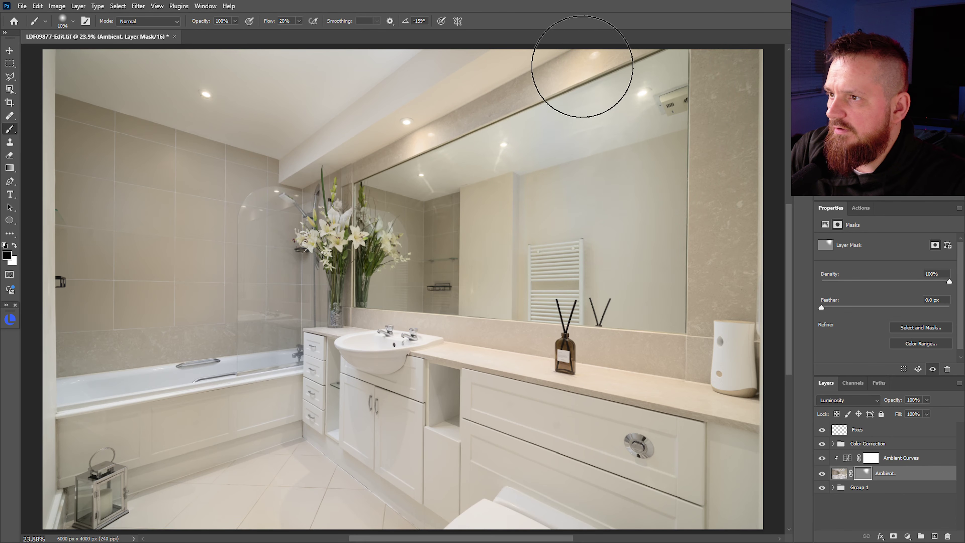
Refine the Ambient layer mask along the stone strip above the mirror using a smaller brush.
key(x)
mouse_move(411, 133)
mouse_down()
mouse_move(392, 133)
mouse_move(406, 121)
mouse_up()
key(x)
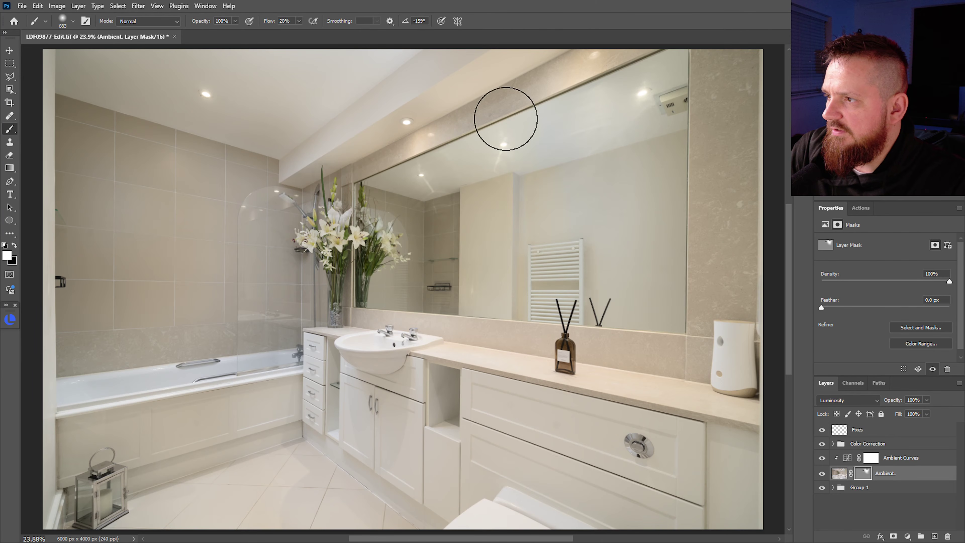
key(x)
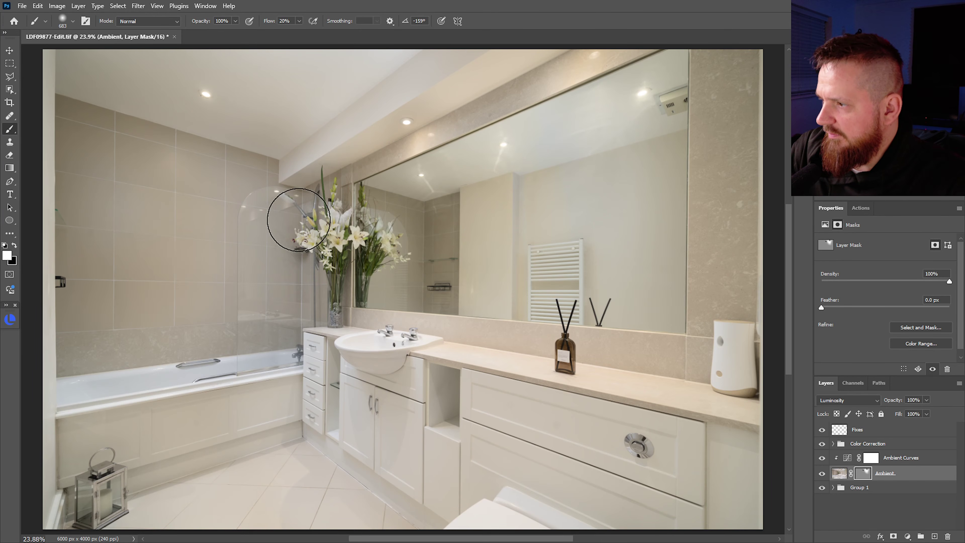
mouse_move(502, 323)
mouse_down()
mouse_move(475, 323)
mouse_move(507, 323)
mouse_up()
drag(573, 364, 563, 363)
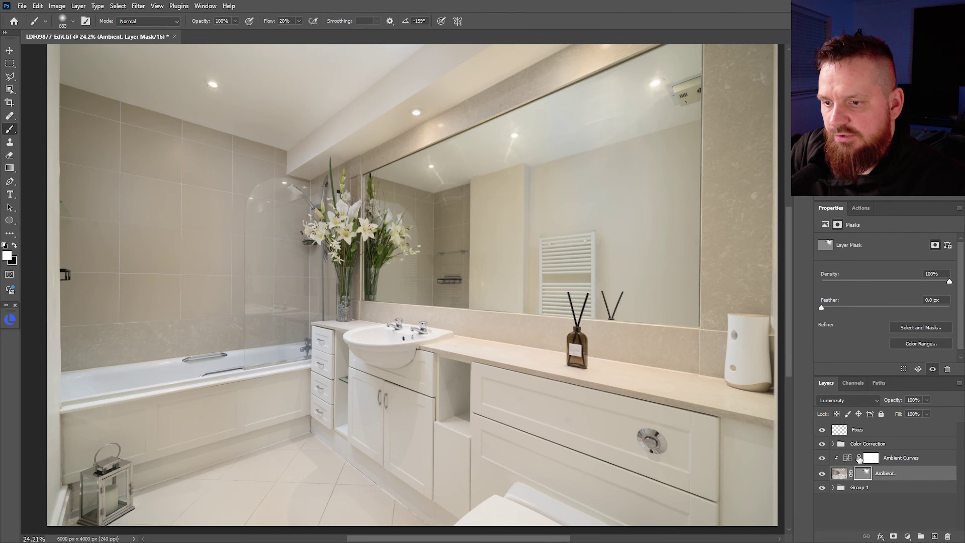
Expand the Color Correction group and select the layer mask of the Color Correction adjustment inside it.
click(905, 460)
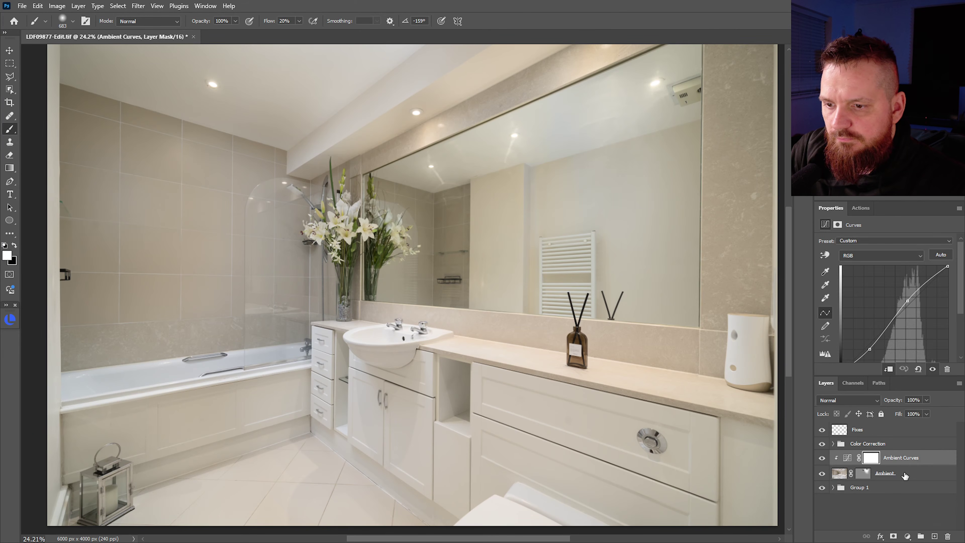
shift+click(902, 476)
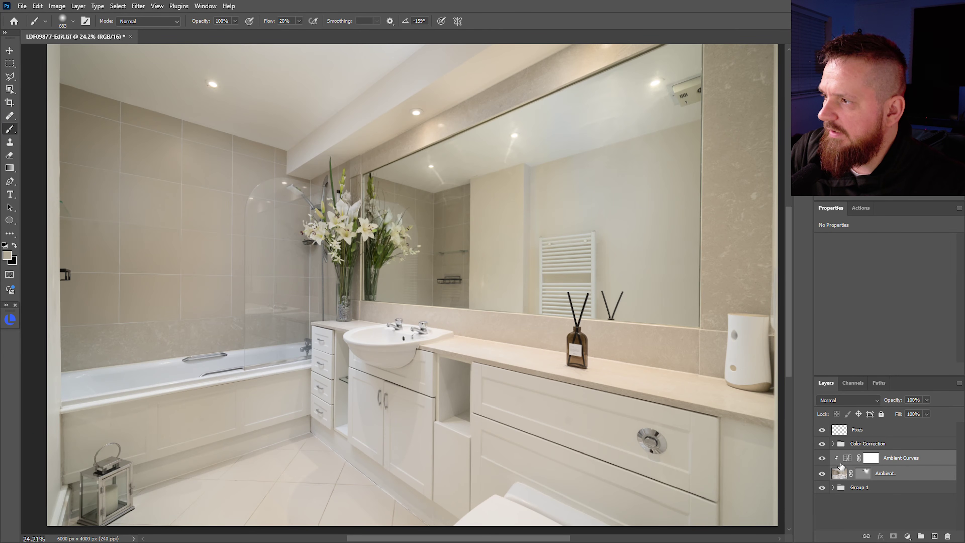
click(856, 446)
click(833, 444)
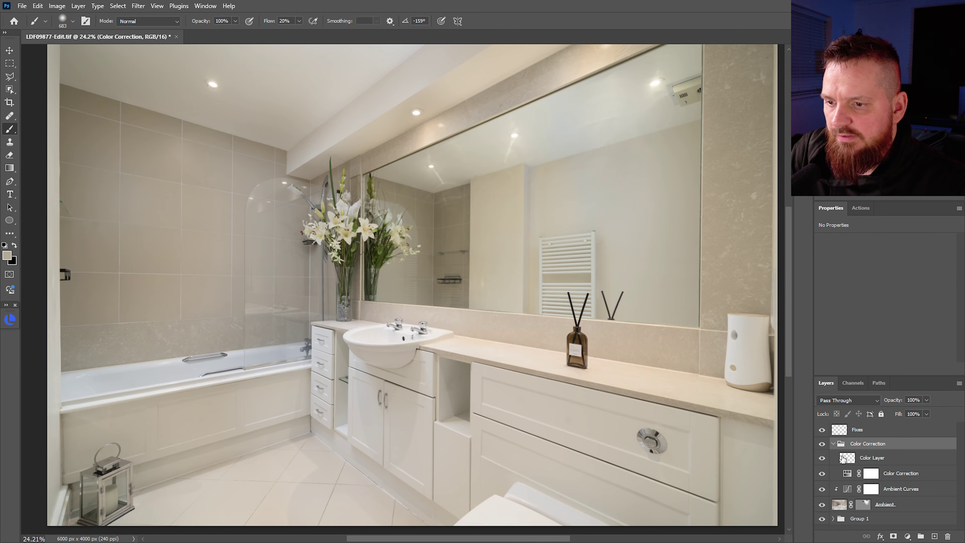
click(872, 474)
key(alt)
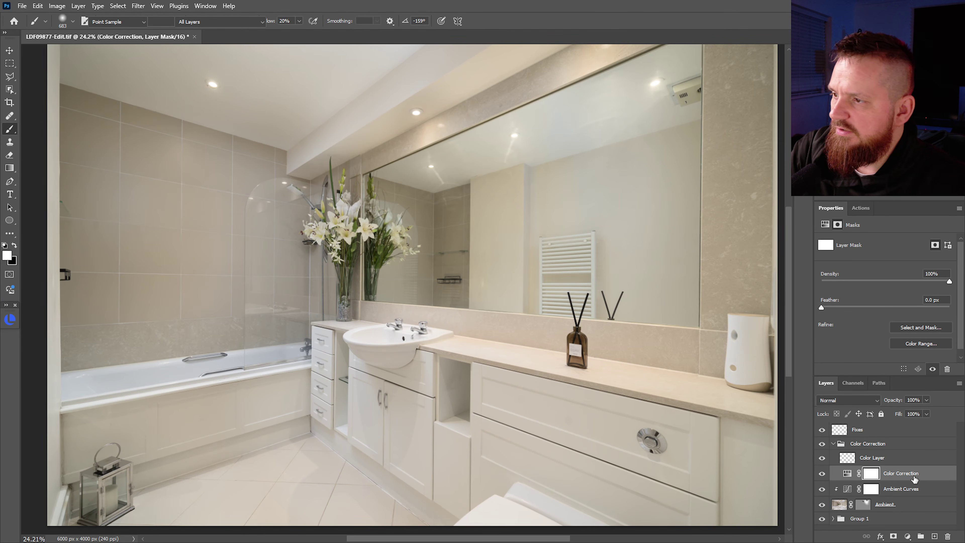
Sample the main ceiling in Color Range for the Color Correction mask, using localized color clusters and a Quick Mask preview.
click(243, 69)
mouse_move(91, 64)
mouse_down()
mouse_move(84, 57)
mouse_move(170, 96)
mouse_move(317, 100)
mouse_move(397, 52)
mouse_move(292, 91)
mouse_move(212, 49)
mouse_move(228, 63)
mouse_up()
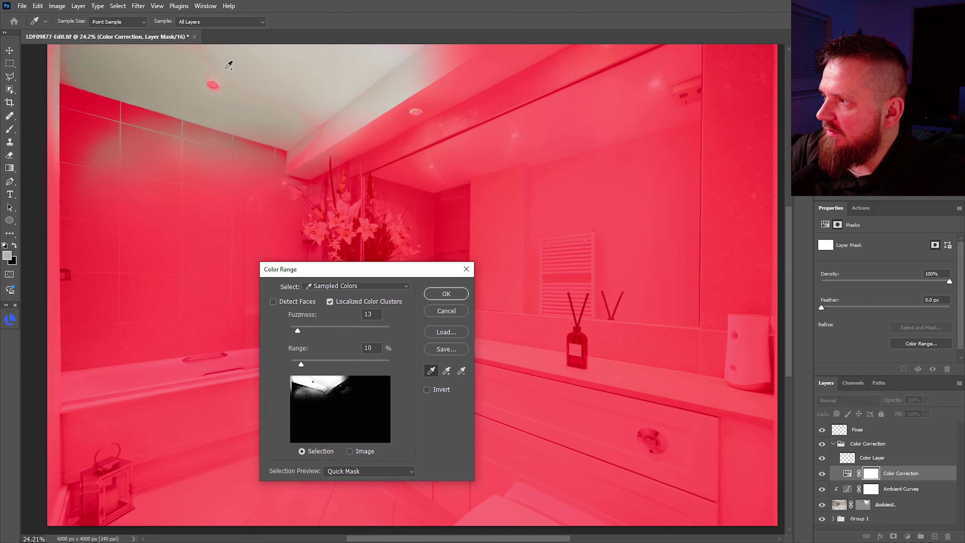
drag(297, 109, 312, 114)
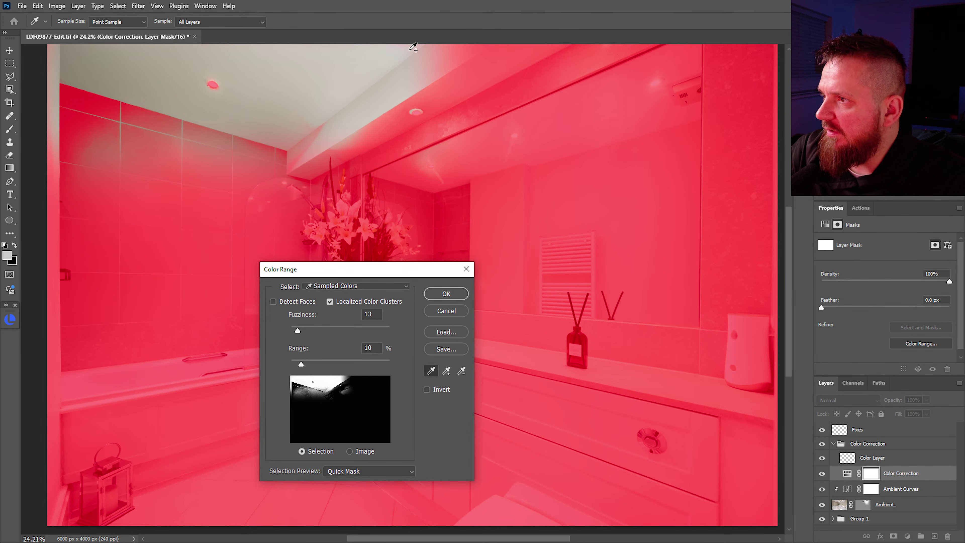
Add the ceiling reflected in the mirror, up to around the vent, to the Color Range sample and apply it to the Color Correction mask.
click(398, 170)
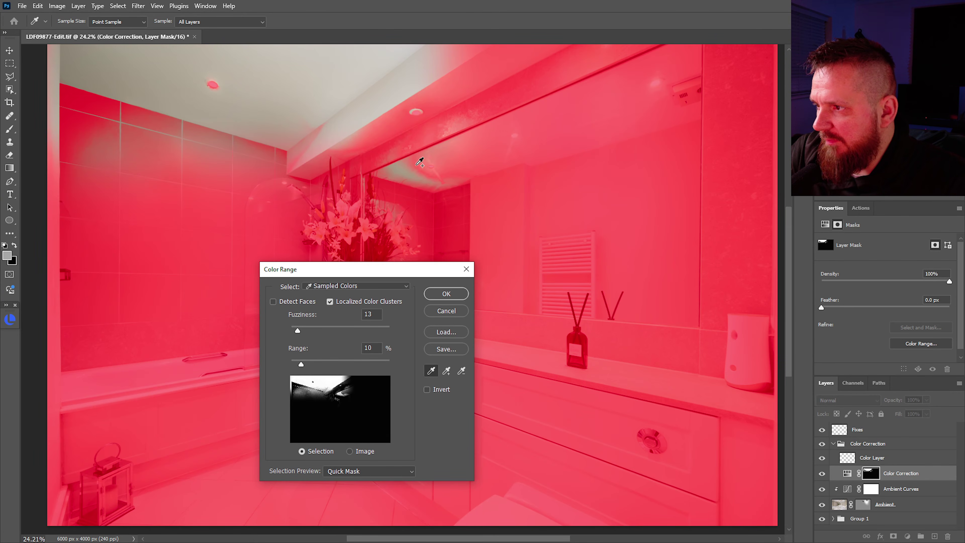
click(446, 159)
click(432, 187)
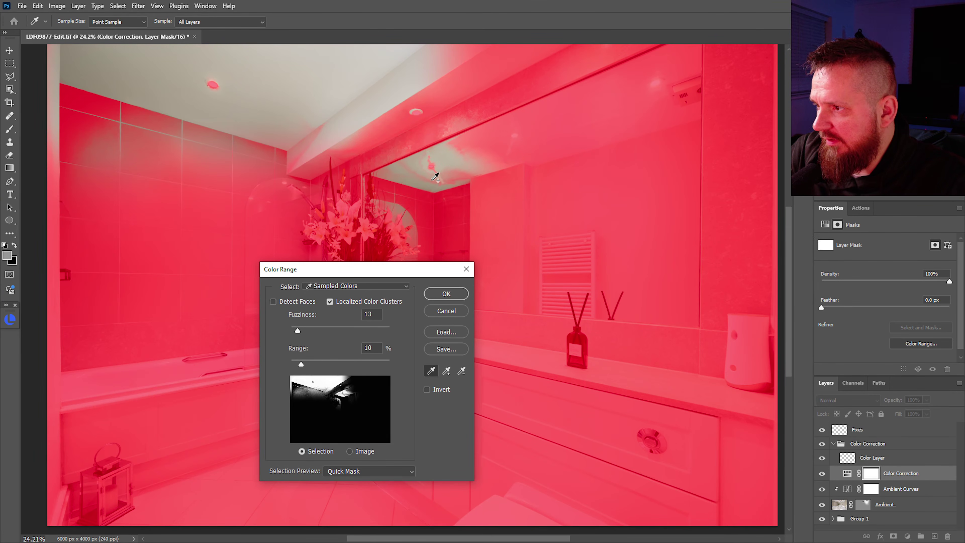
click(434, 184)
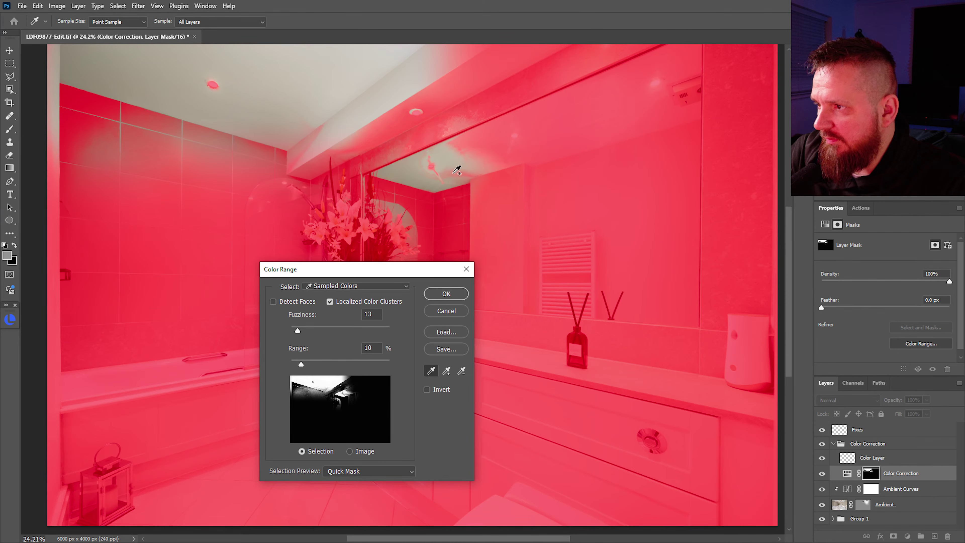
click(472, 154)
click(523, 121)
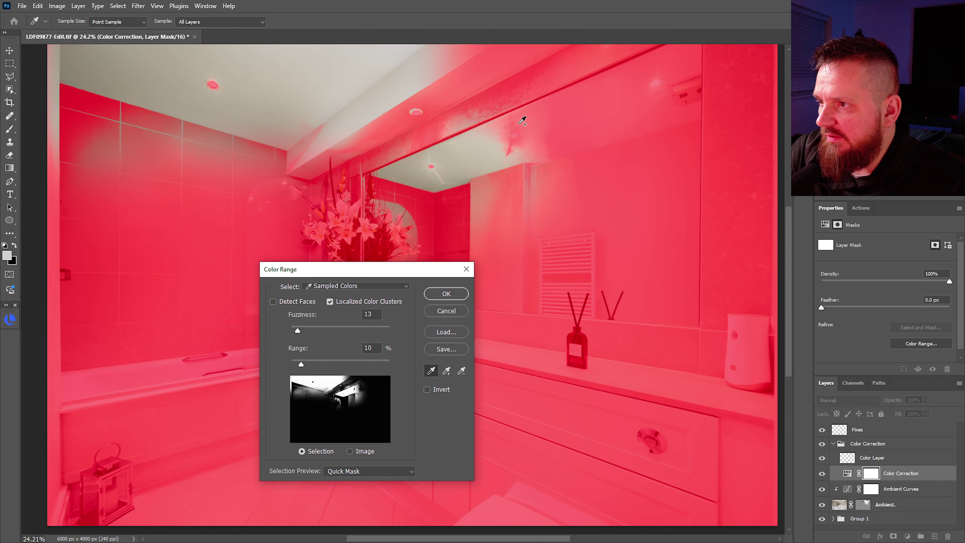
click(537, 120)
click(589, 125)
click(609, 107)
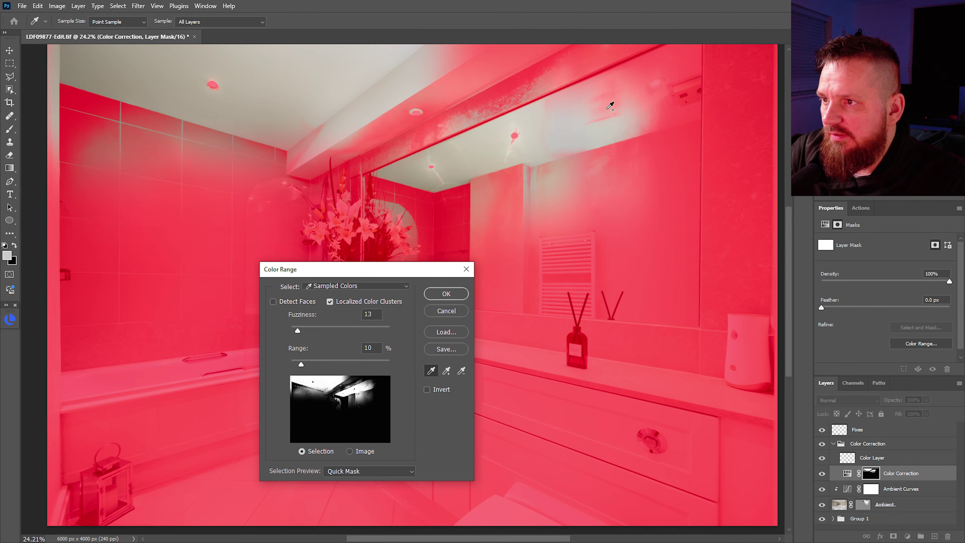
click(656, 64)
click(680, 92)
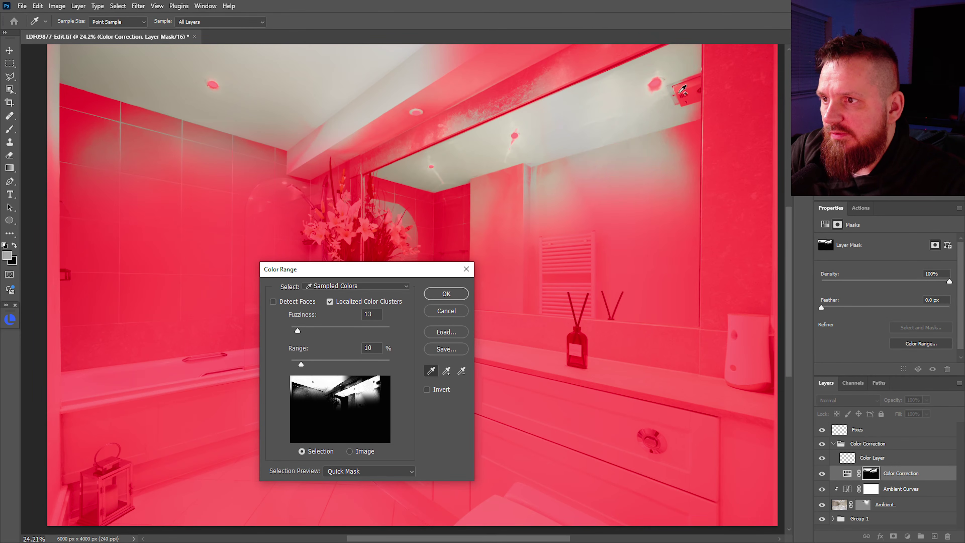
click(691, 112)
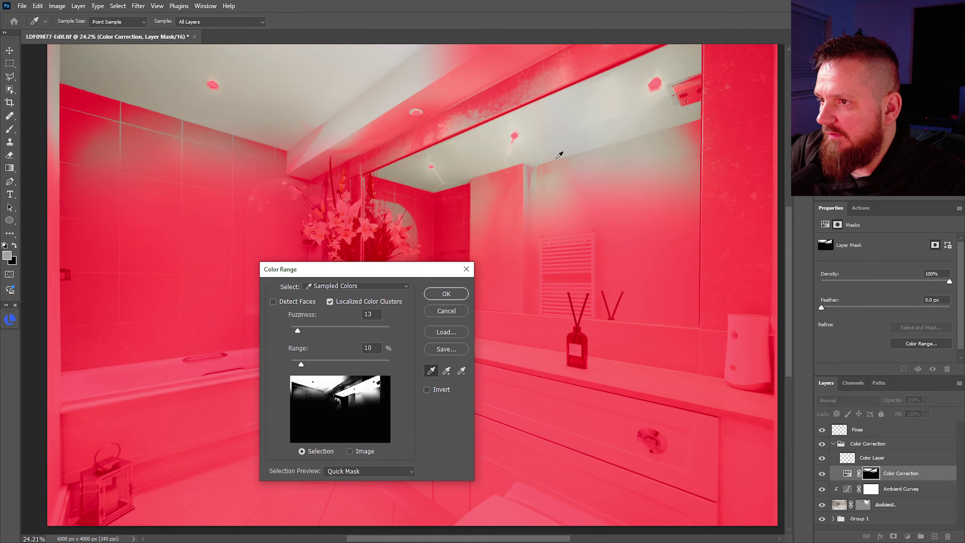
click(447, 294)
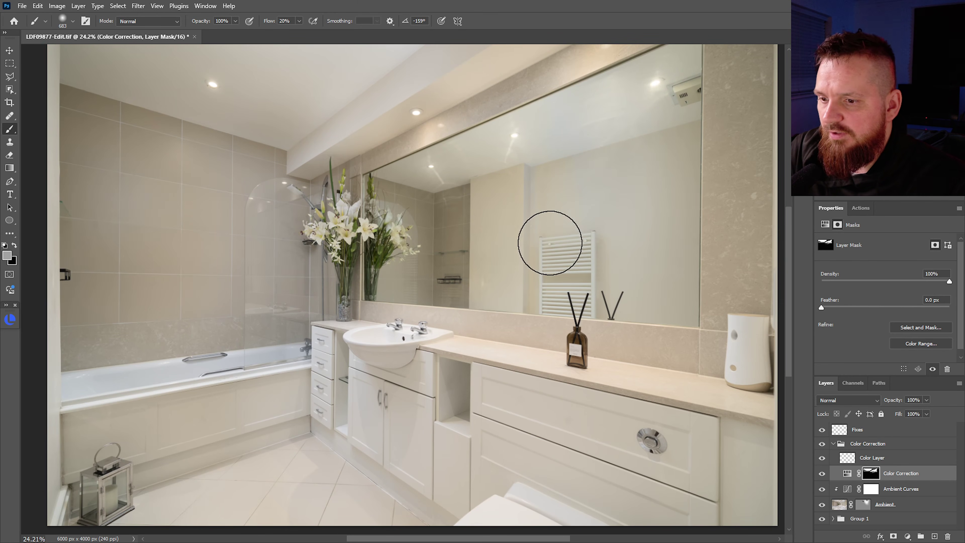
Lower the saturation of the Color Correction adjustment to -45.
click(848, 474)
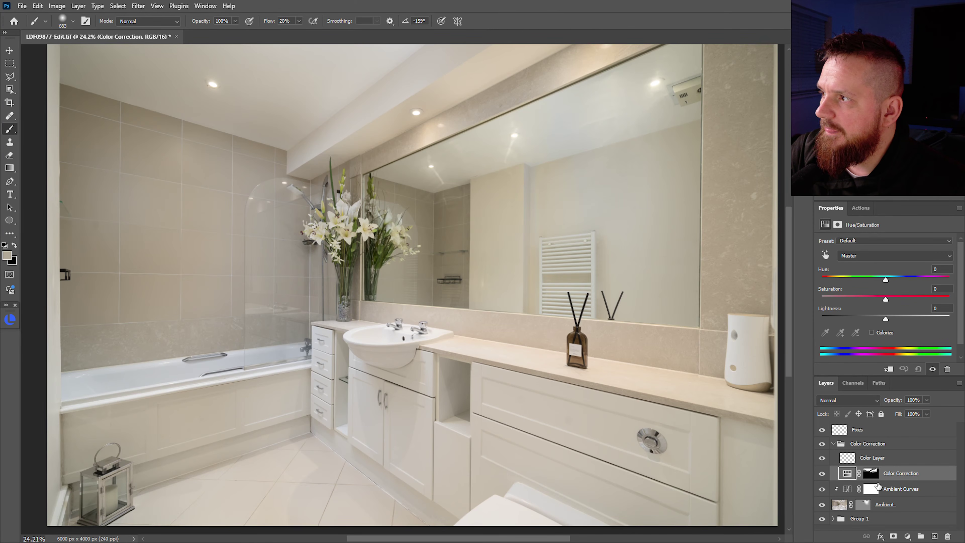
drag(868, 299, 857, 300)
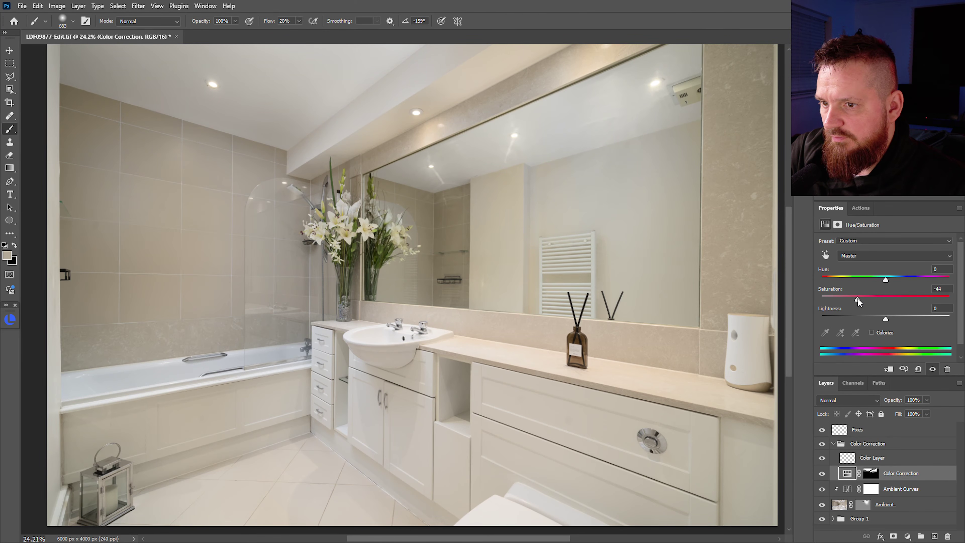
Put the Color Correction adjustment into its own group and give that group a black layer mask.
key(ctrl+g)
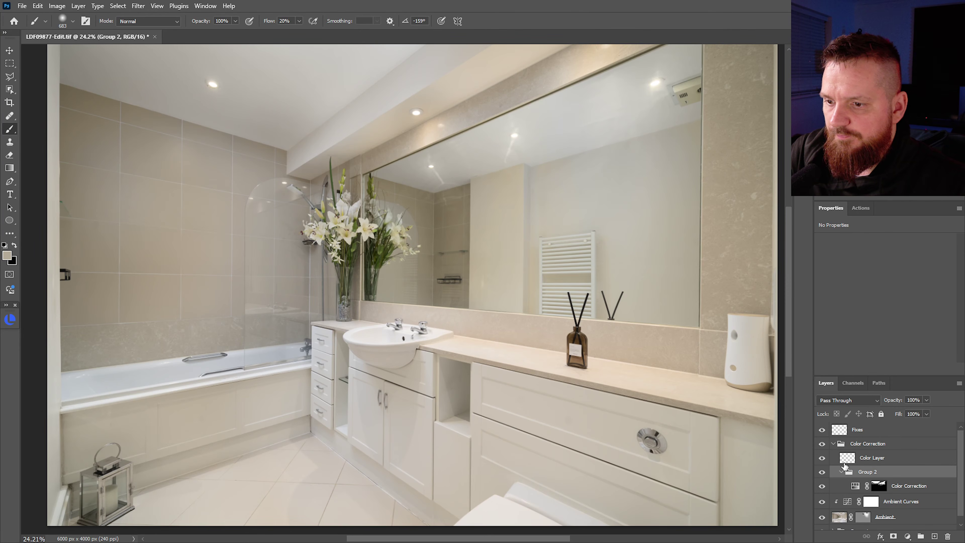
click(856, 486)
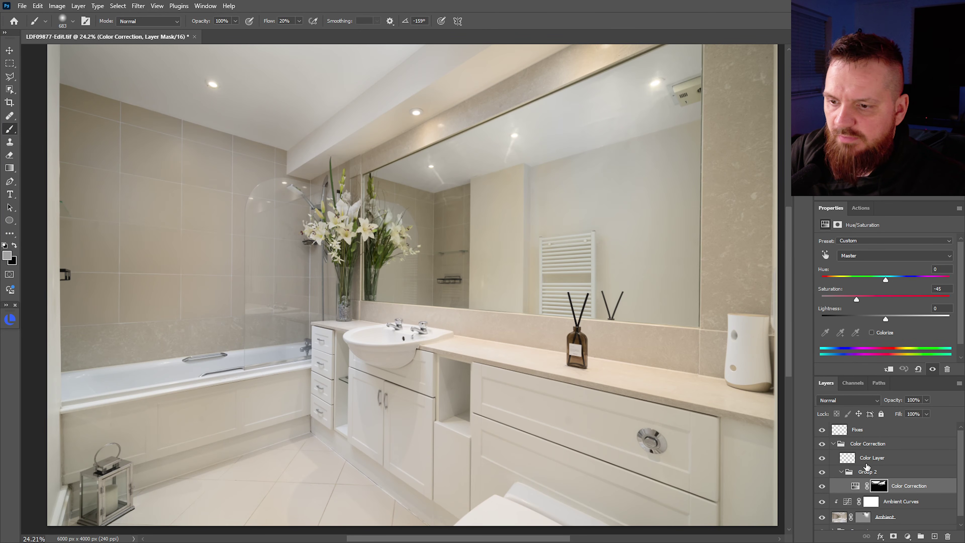
click(860, 474)
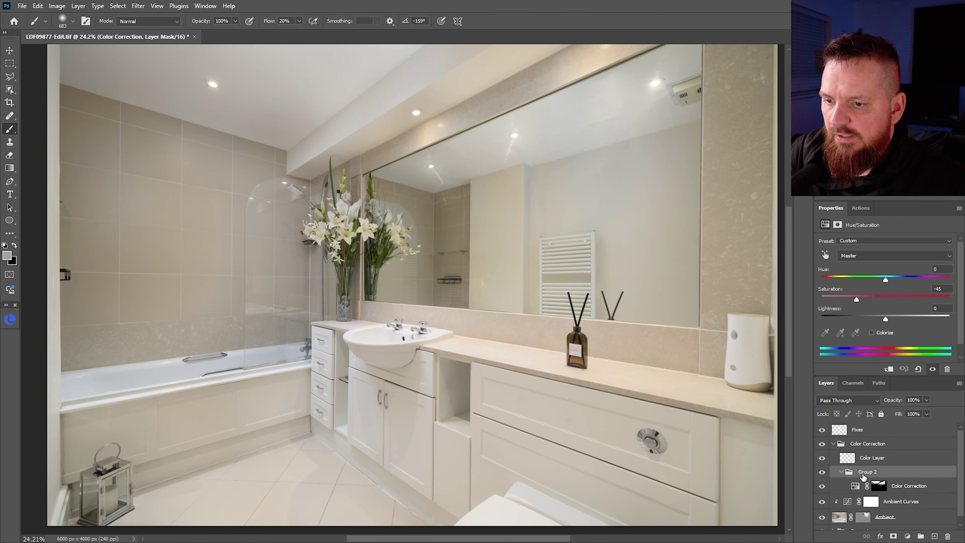
key(ctrl+alt+m)
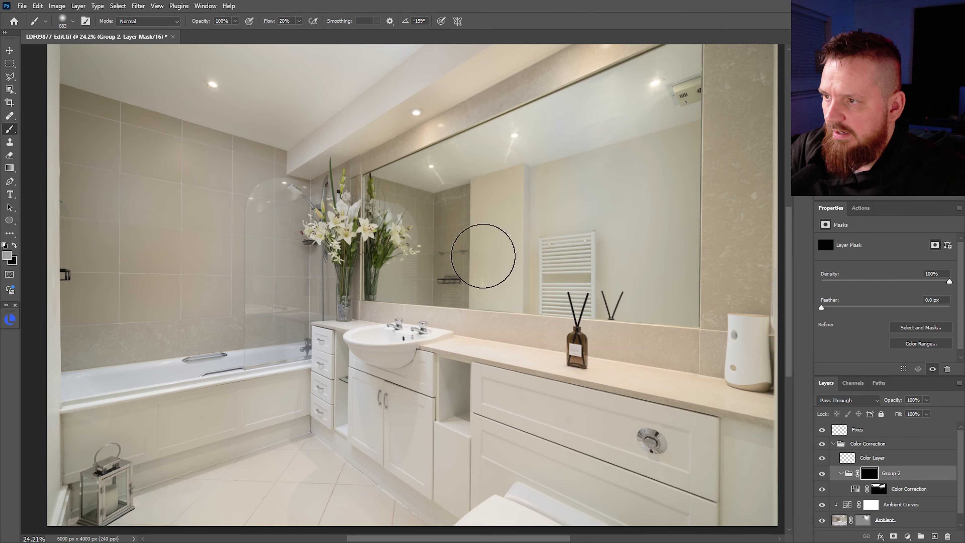
Outline the main ceiling with a Polygonal Lasso selection along the wall tiles and the edge of the lowered beam.
key(l)
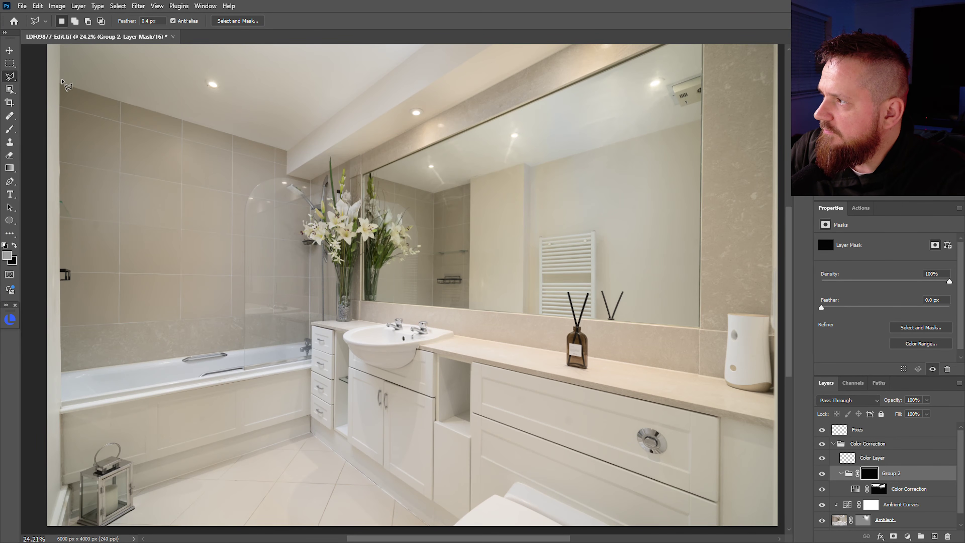
drag(79, 80, 88, 105)
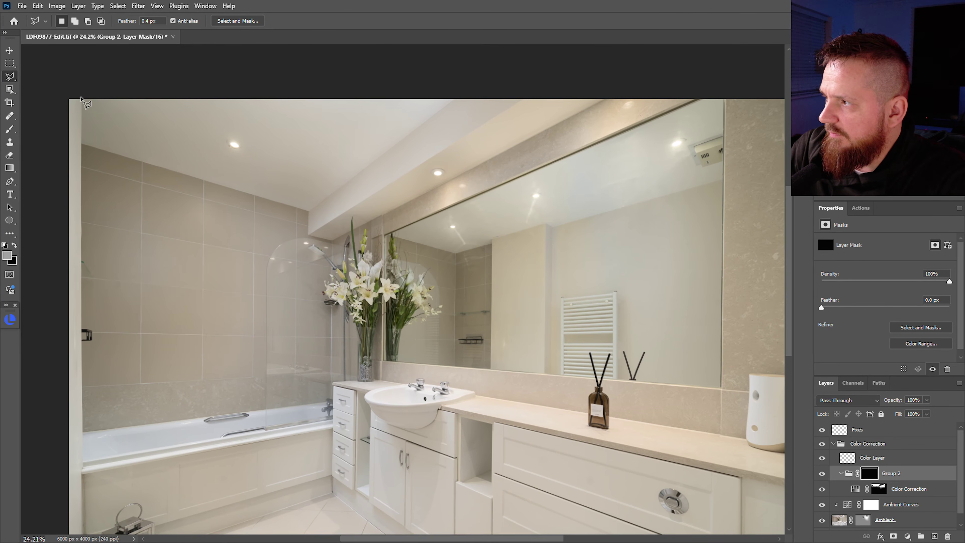
click(81, 98)
click(82, 145)
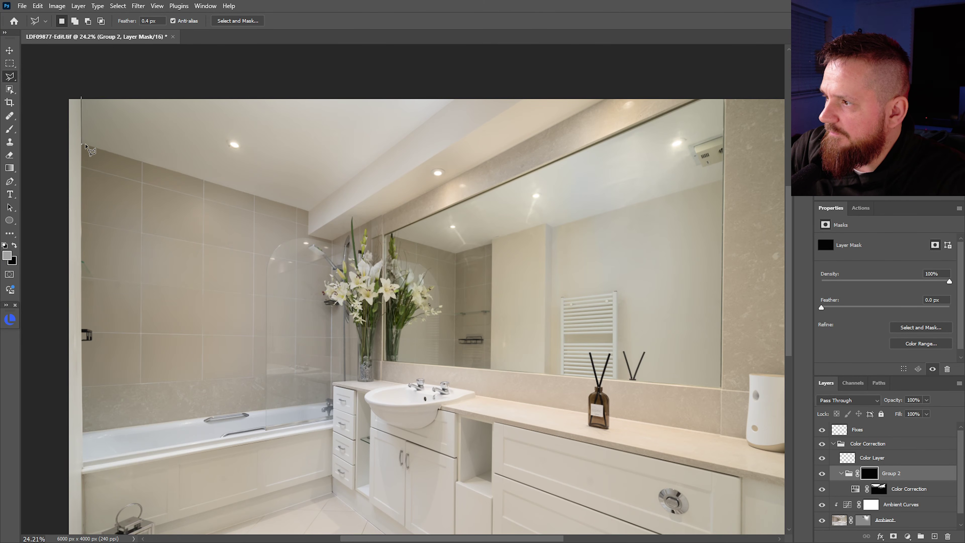
click(308, 210)
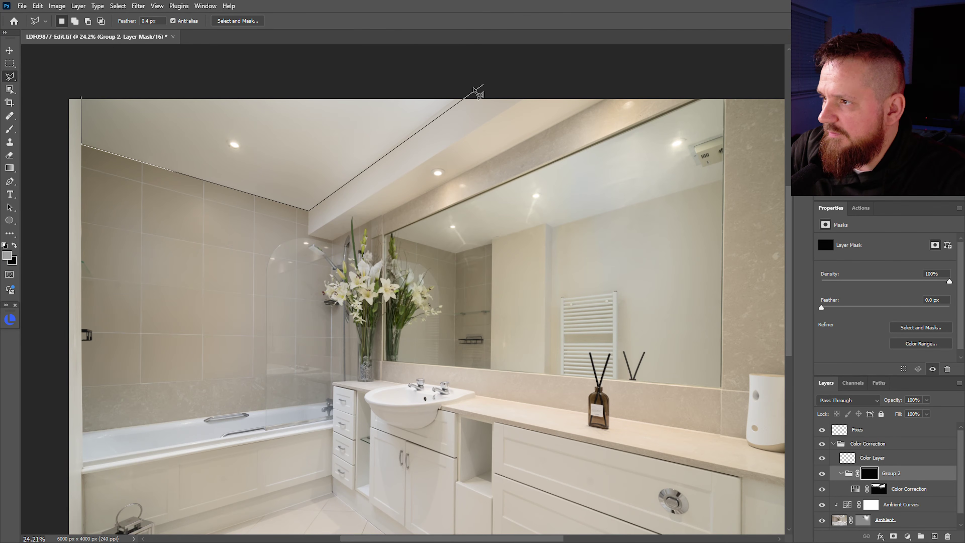
click(471, 85)
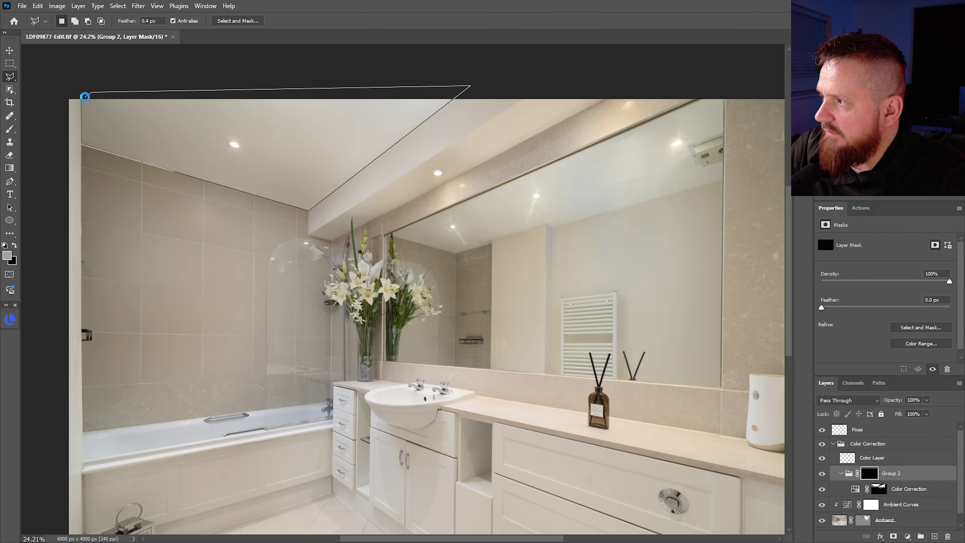
click(85, 97)
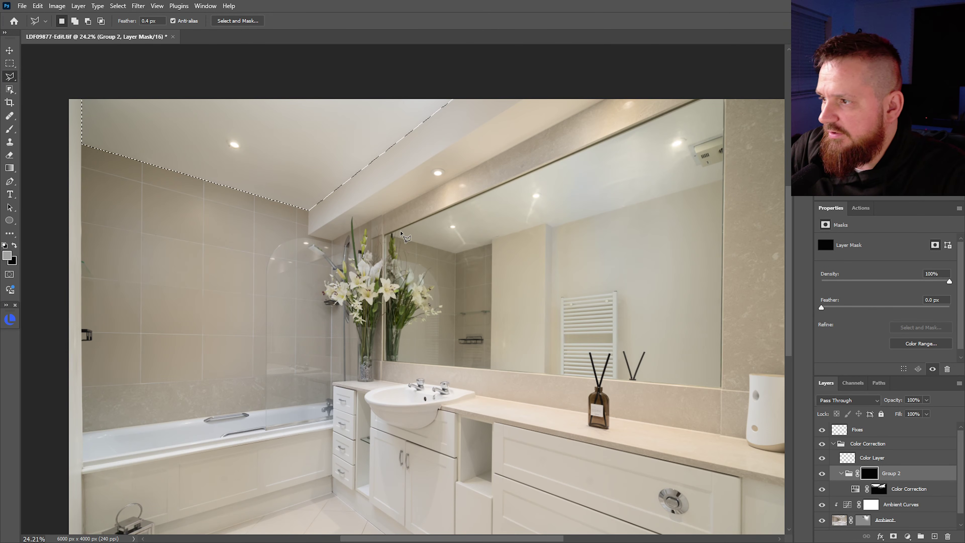
Add the ceiling reflected in the mirror to the polygonal selection, leaving out the vent.
shift+click(388, 233)
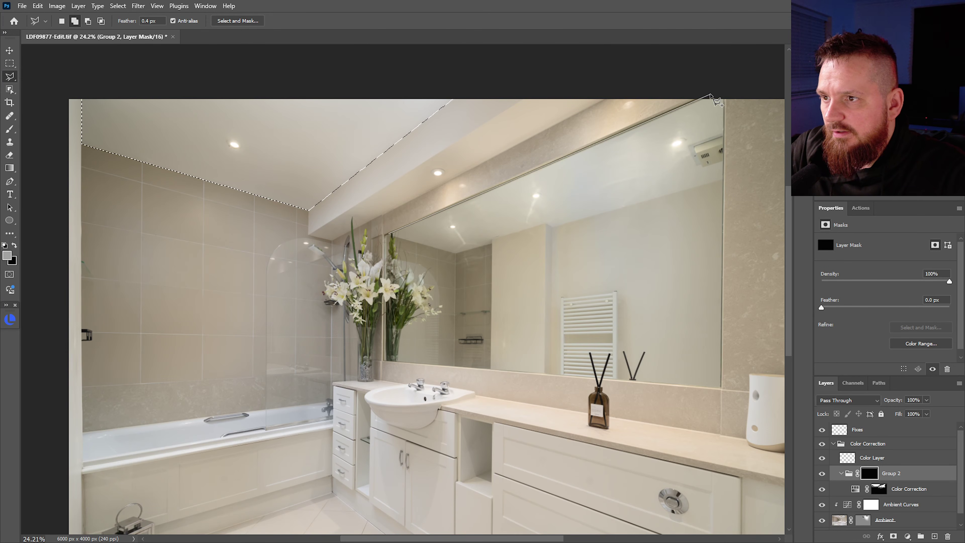
click(711, 94)
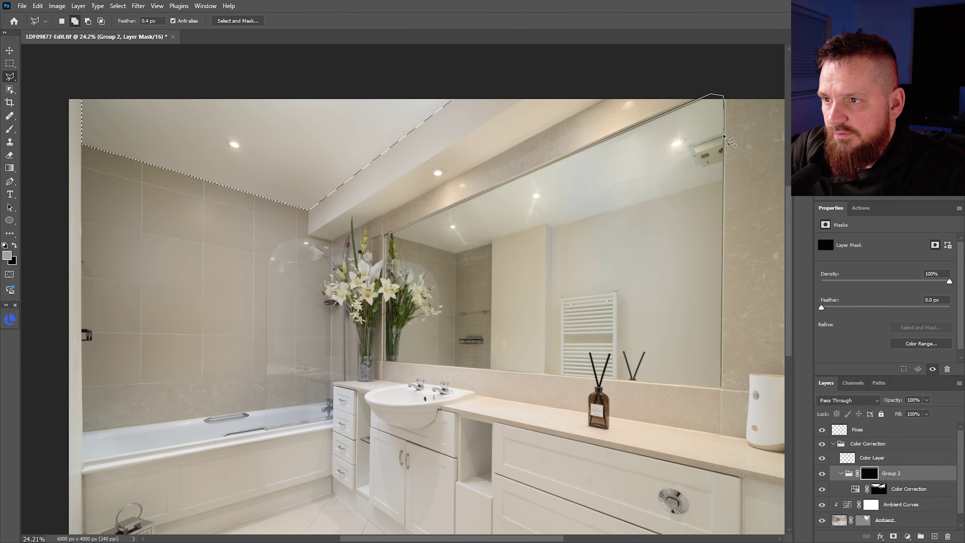
click(723, 136)
click(695, 147)
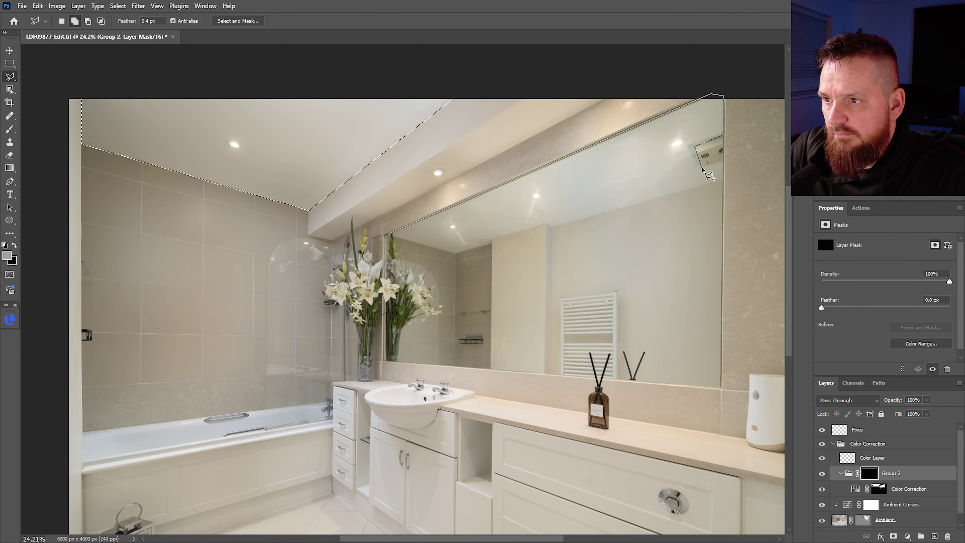
click(702, 167)
click(723, 162)
click(723, 179)
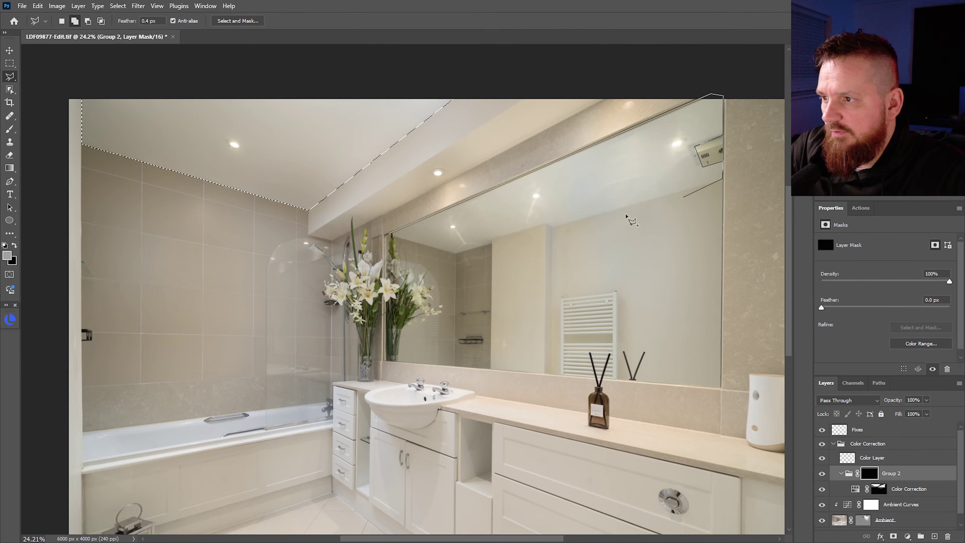
click(553, 227)
click(548, 225)
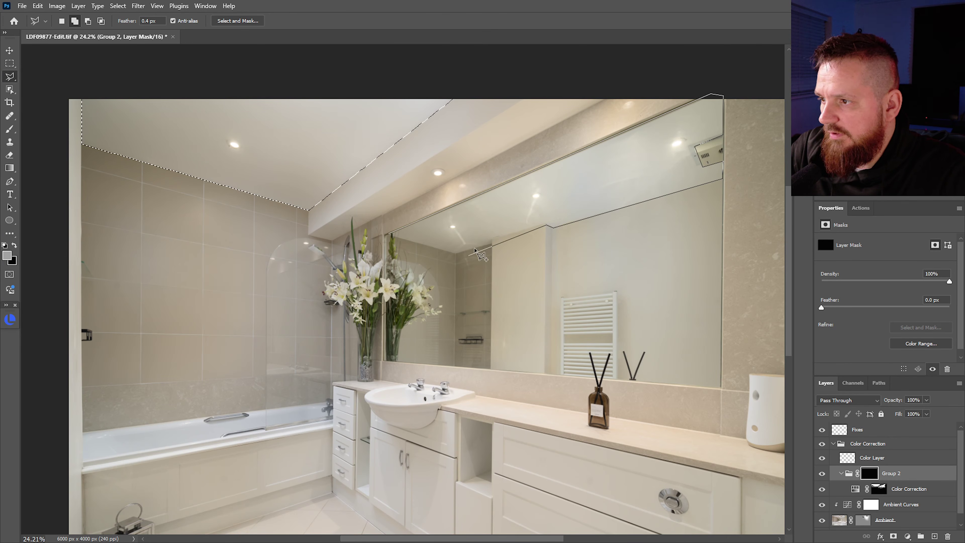
click(492, 246)
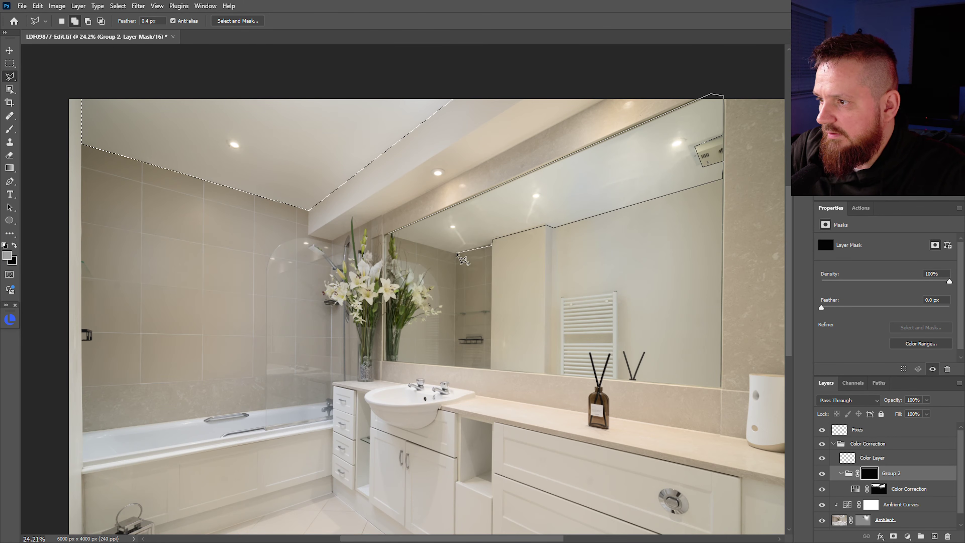
click(456, 253)
click(390, 234)
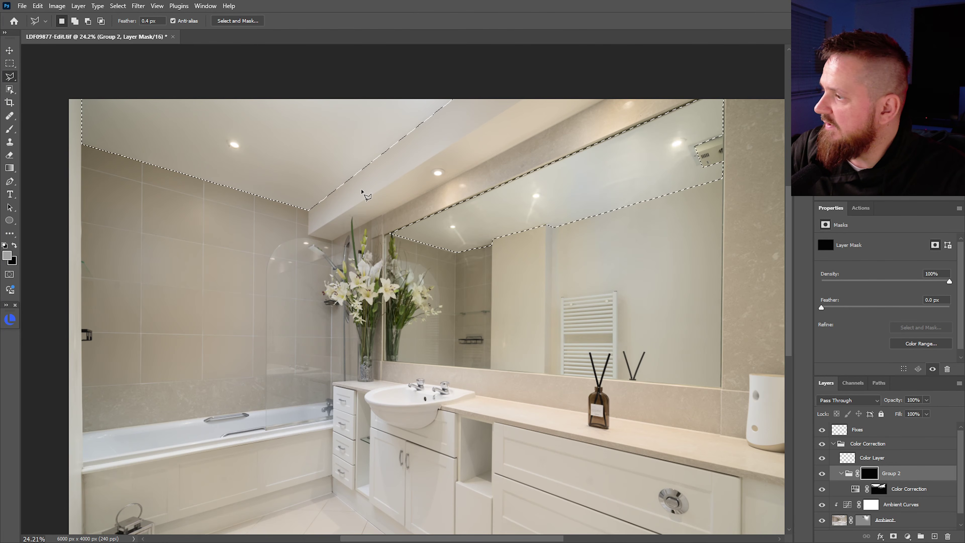
Fill the selected ceiling areas with white on the Group 2 mask and clear the selection.
key(d)
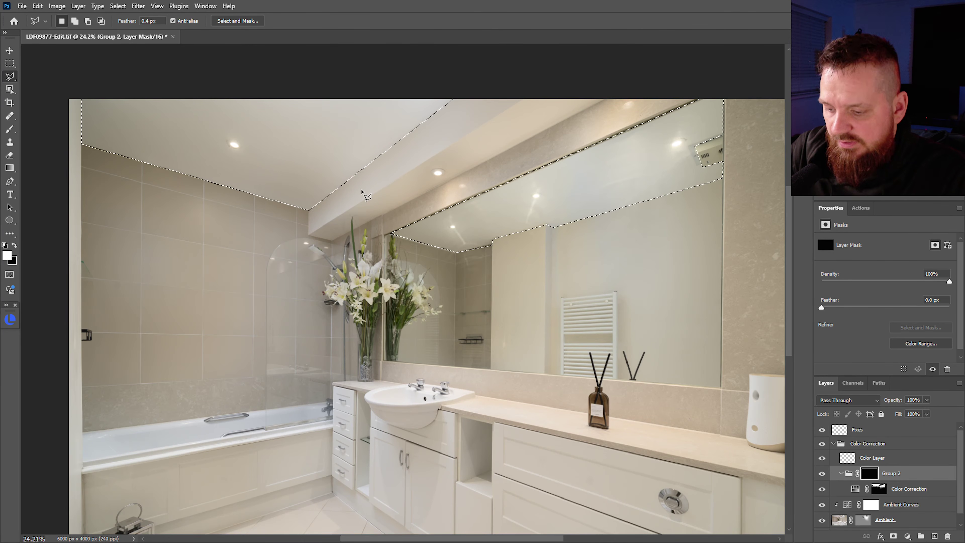
key(alt+BackSpace)
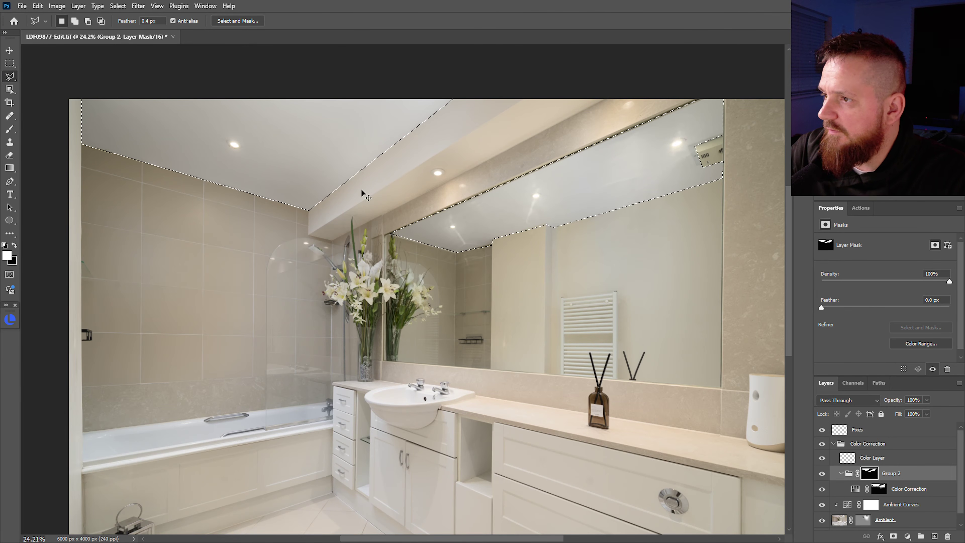
key(ctrl+d)
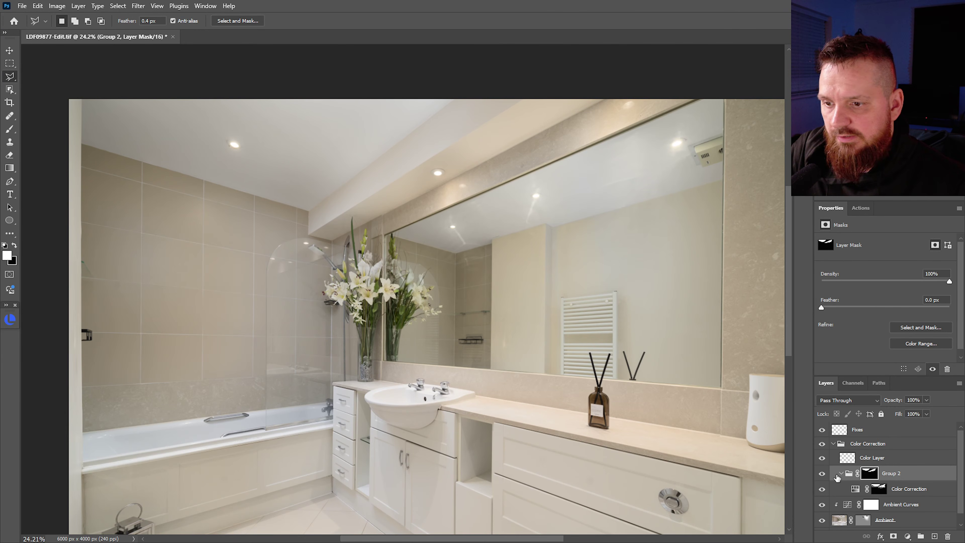
Set the Color Correction adjustment's saturation to about -25 and collapse Group 2.
click(862, 489)
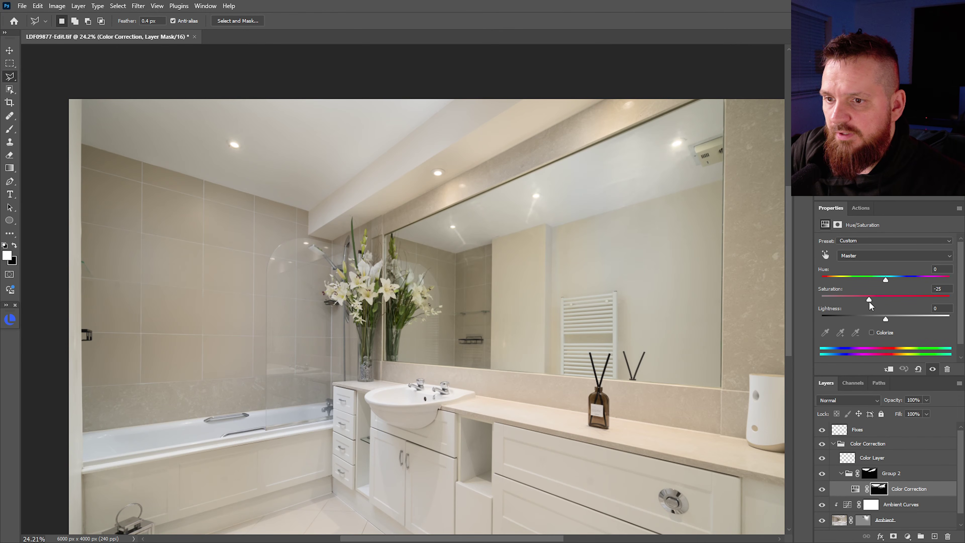
drag(869, 301, 868, 301)
click(841, 474)
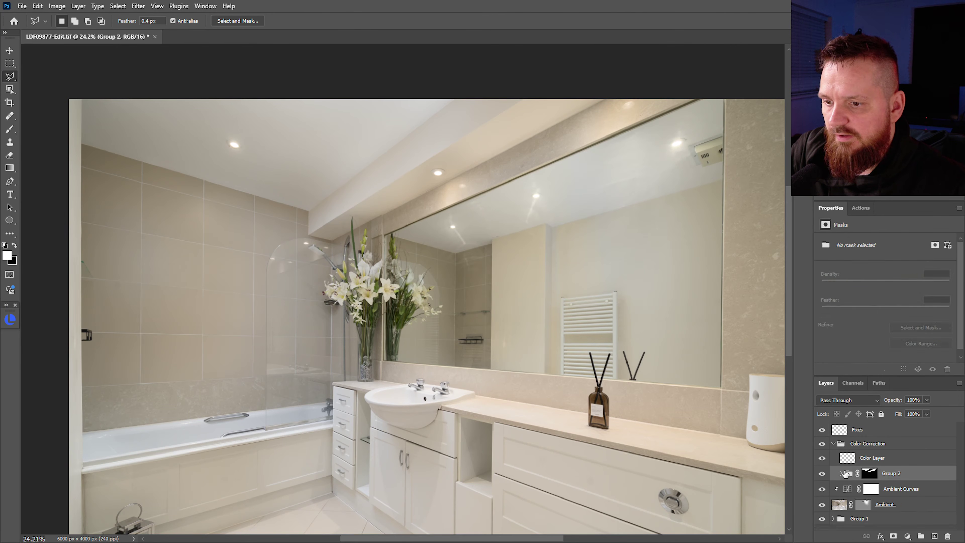
On Color Layer, outline the mirror's reflected wall with a Polygonal Lasso selection, leaving out the towel radiator and the reed sticks.
click(853, 459)
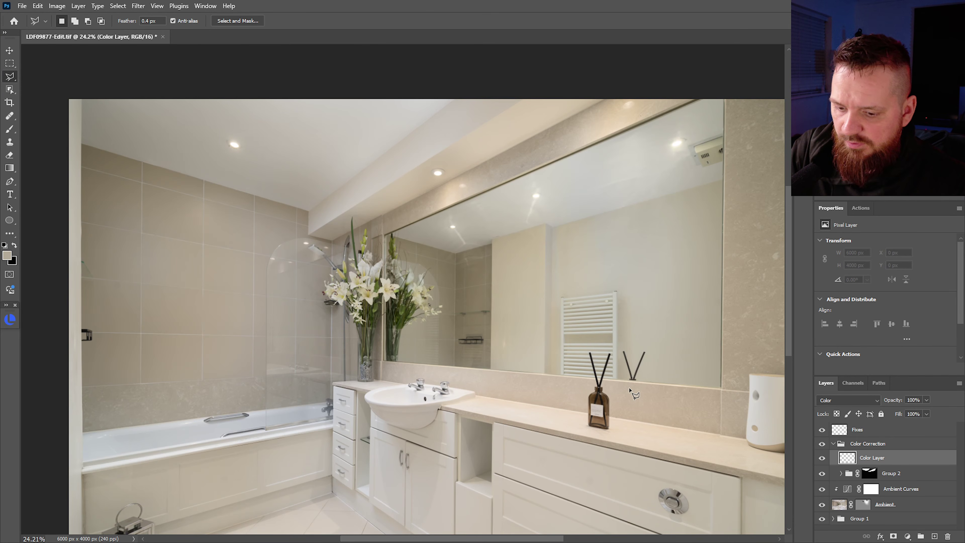
click(560, 224)
click(723, 181)
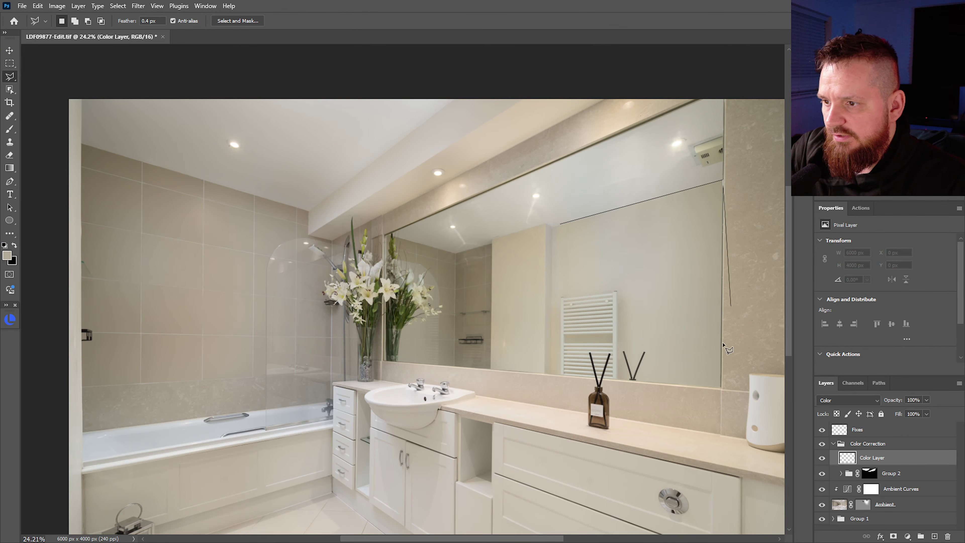
click(721, 385)
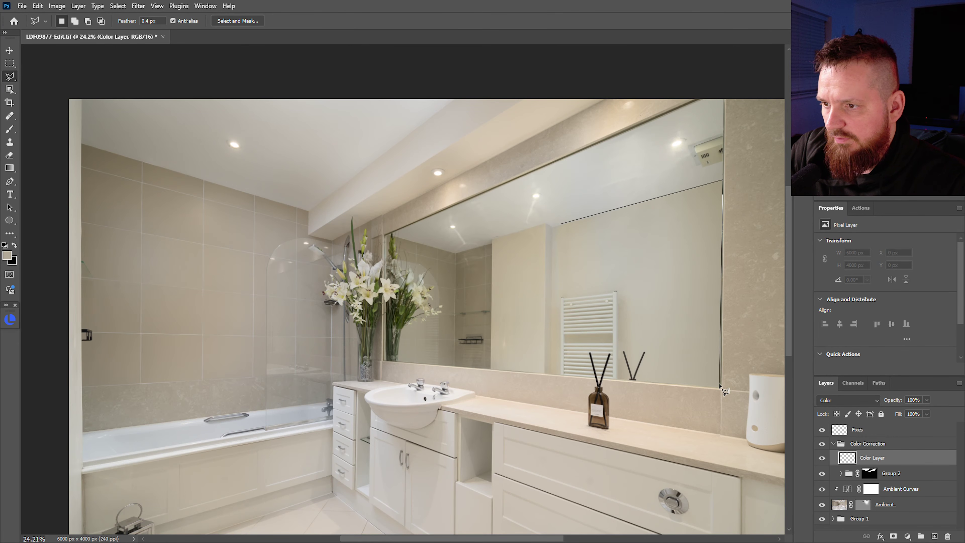
click(639, 379)
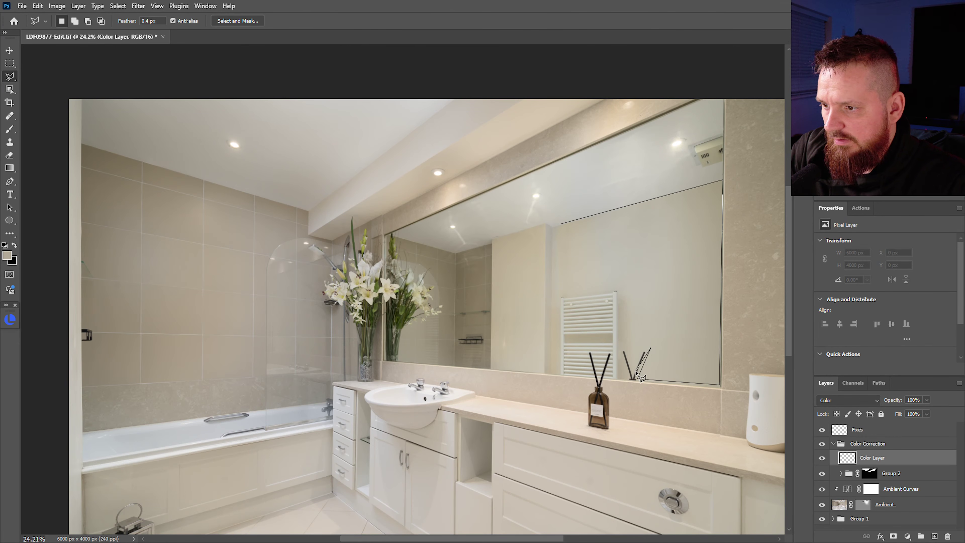
click(621, 339)
click(616, 291)
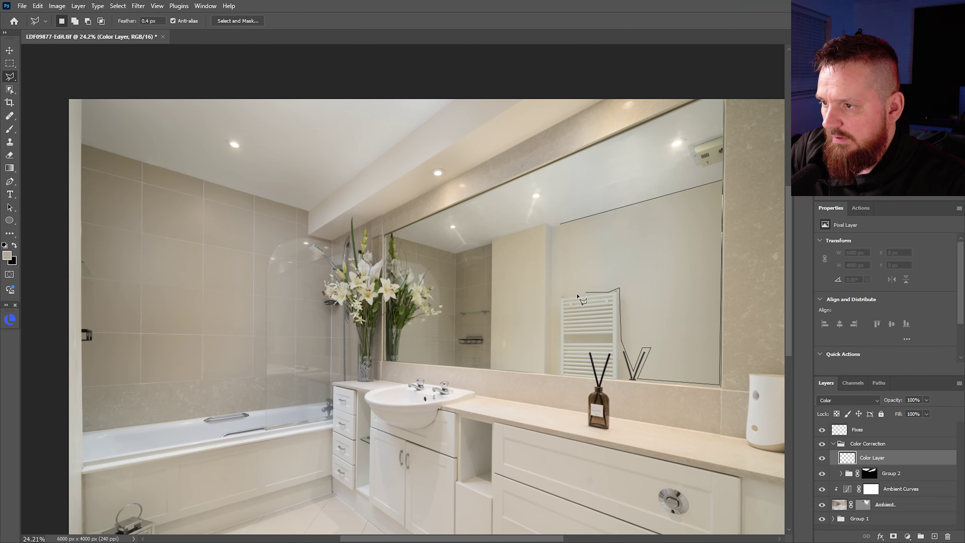
click(563, 293)
click(555, 245)
click(560, 224)
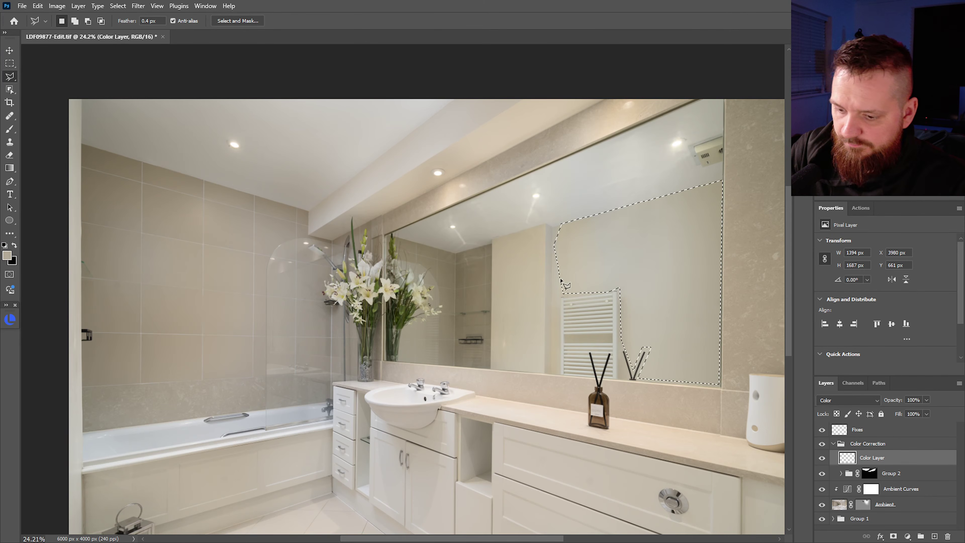
Paint the beige foreground color over the selected reflected wall with a 411 px brush, and clear the selection.
key(b)
alt+right_click(620, 267)
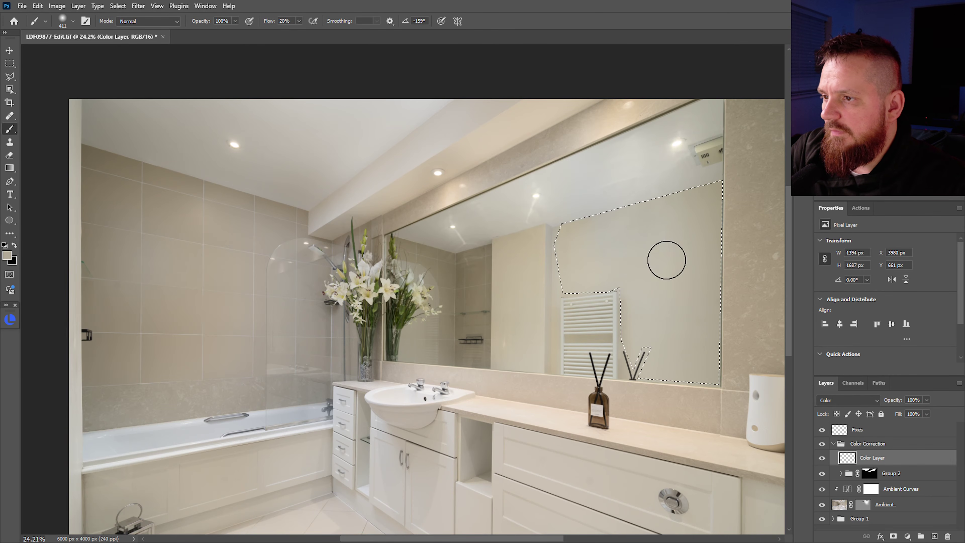
mouse_move(666, 260)
mouse_down()
mouse_move(696, 218)
mouse_move(597, 276)
mouse_move(641, 329)
mouse_move(718, 372)
mouse_move(683, 271)
mouse_move(709, 205)
mouse_move(689, 373)
mouse_move(658, 233)
mouse_move(671, 263)
mouse_up()
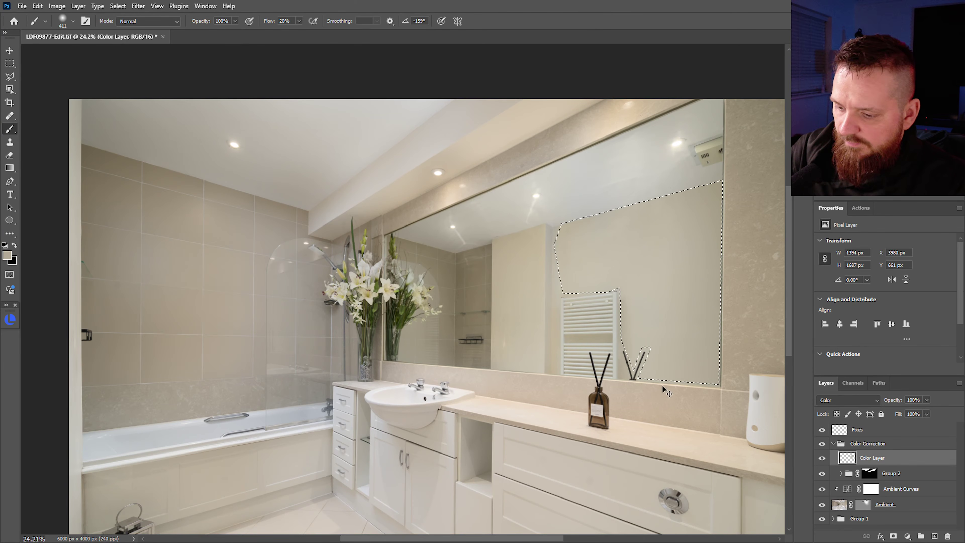
key(ctrl+d)
Sample the beige tile color from the wall above the bath and paint it across the wall tiles.
drag(628, 291, 609, 319)
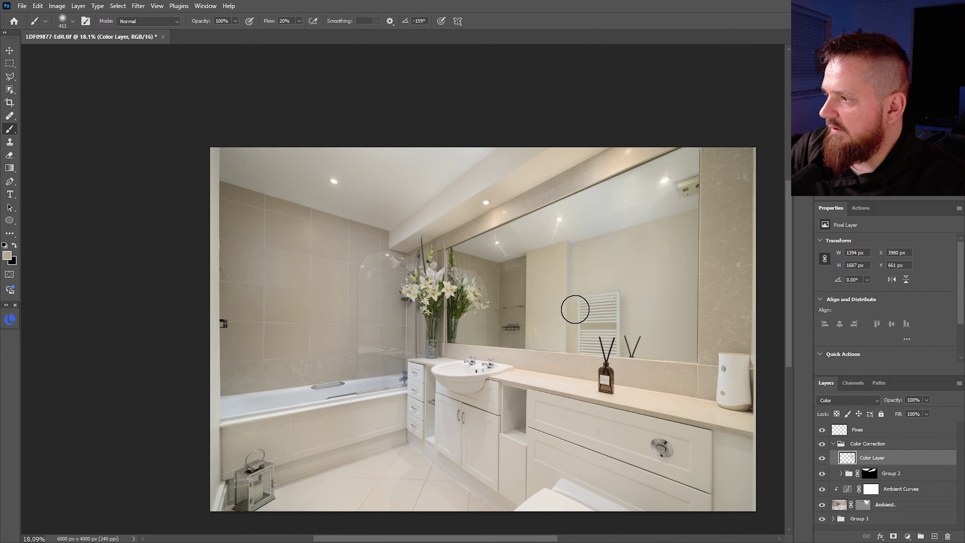
alt+click(281, 220)
mouse_move(270, 259)
mouse_down()
mouse_move(259, 259)
mouse_move(272, 267)
mouse_move(237, 257)
mouse_move(260, 239)
mouse_up()
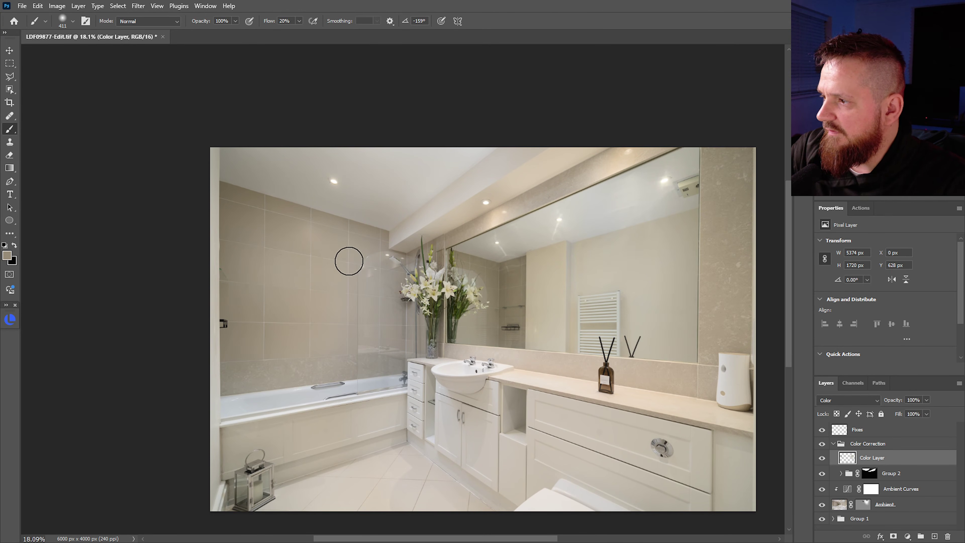
mouse_move(349, 261)
mouse_down()
mouse_move(345, 335)
mouse_move(250, 352)
mouse_move(356, 247)
mouse_move(280, 243)
mouse_up()
Sample the neutral tone of the lowered ceiling beam, paint it along the beam, and reduce the brush to 366 px near its end.
alt+click(515, 162)
mouse_move(478, 189)
mouse_down()
mouse_move(501, 171)
mouse_move(405, 233)
mouse_move(427, 250)
mouse_move(401, 237)
mouse_move(521, 161)
mouse_move(440, 238)
mouse_up()
alt+right_click(416, 242)
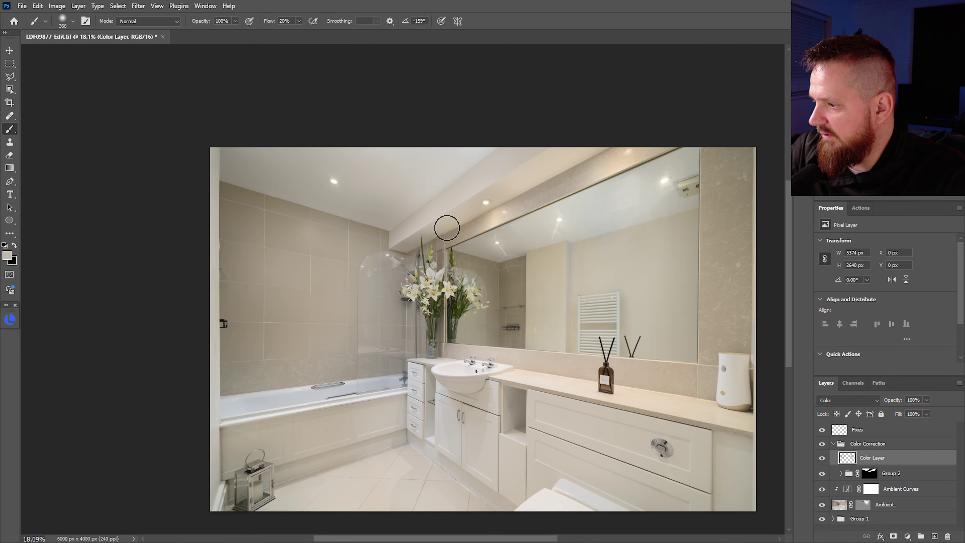
scroll(447, 228, up, 2)
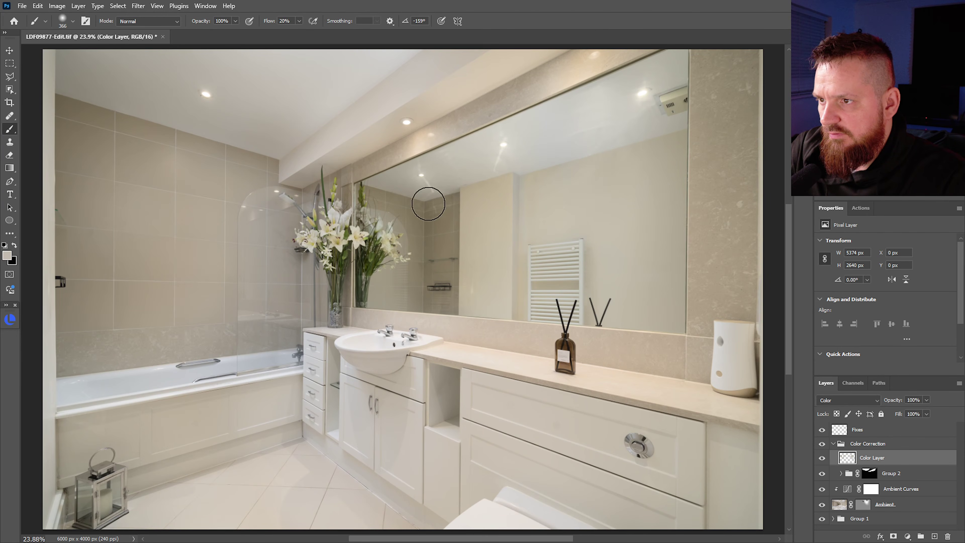
scroll(426, 201, down, 2)
scroll(537, 208, up, 1)
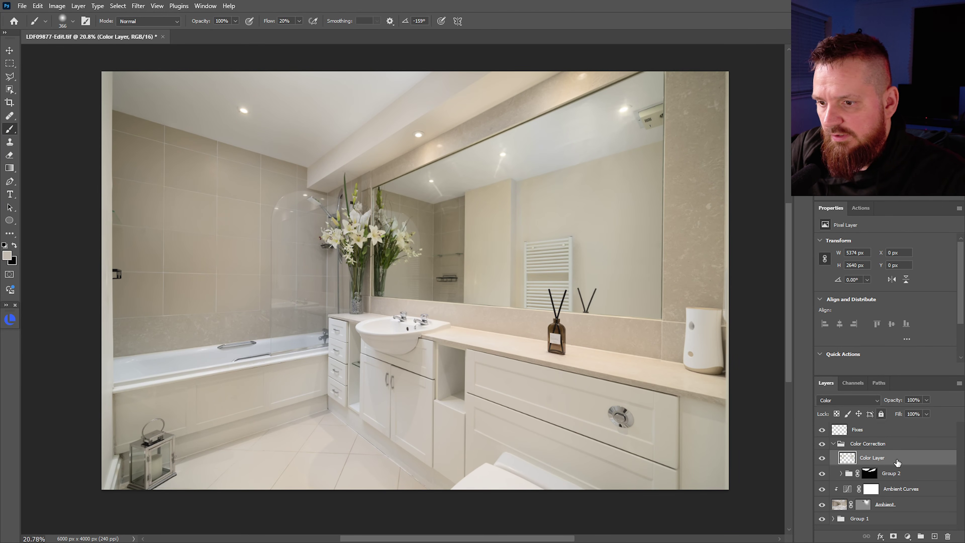
click(833, 444)
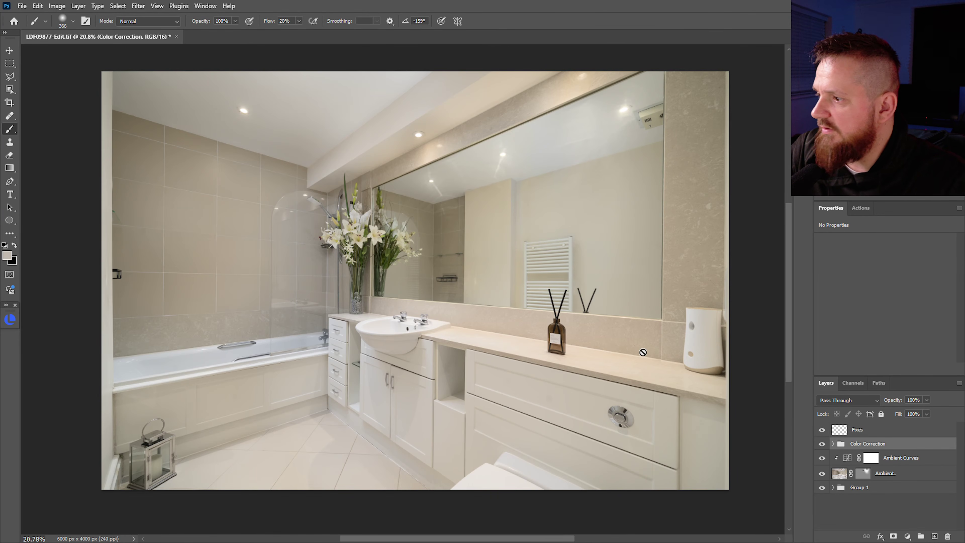
click(844, 431)
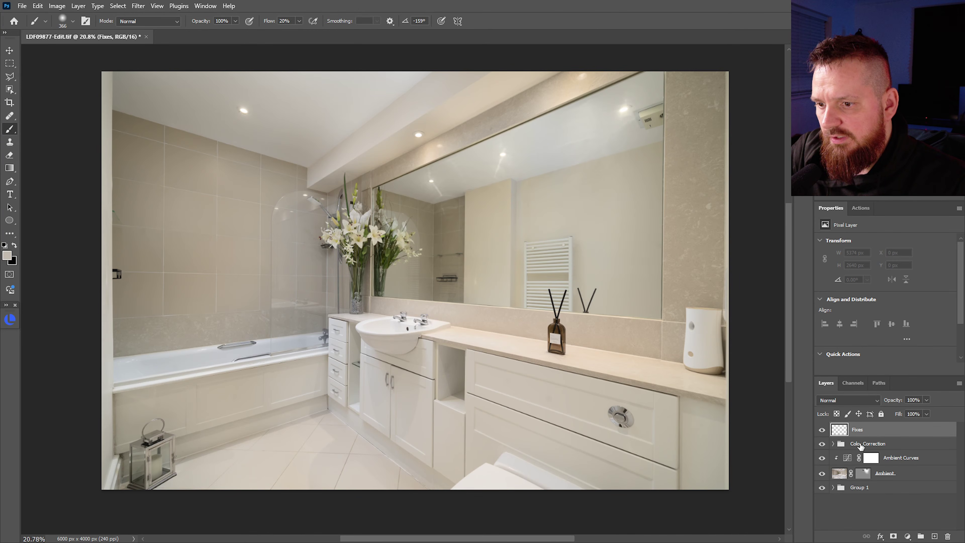
key(j)
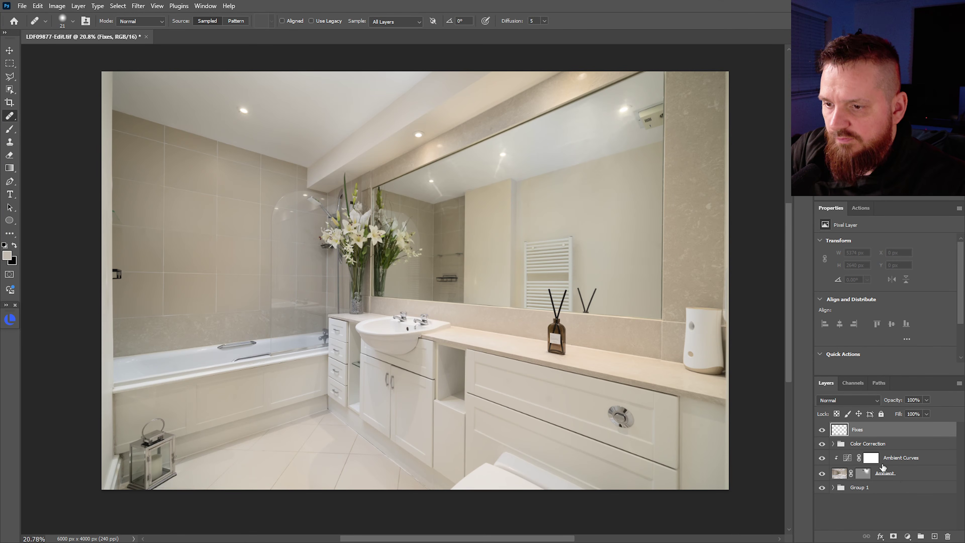
drag(393, 394, 343, 380)
drag(351, 346, 429, 368)
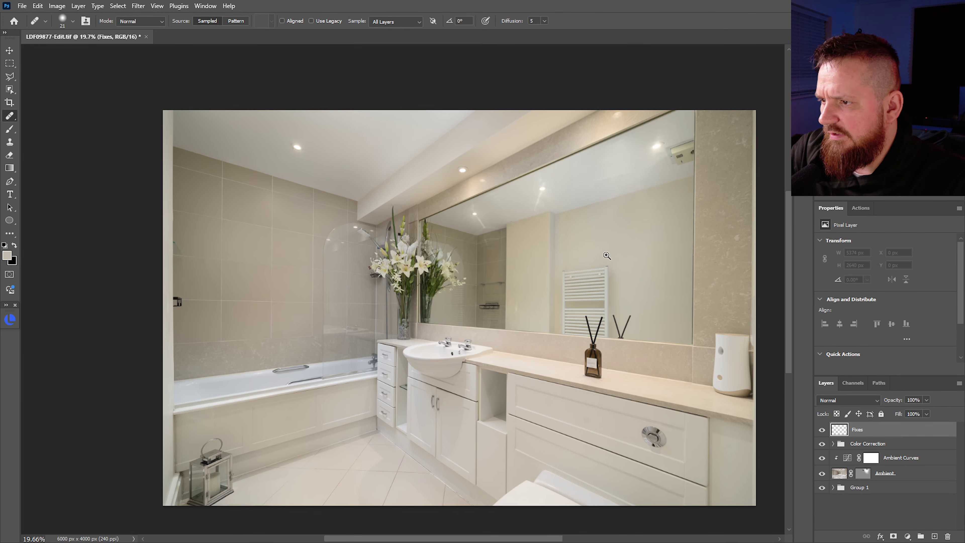
drag(607, 255, 604, 246)
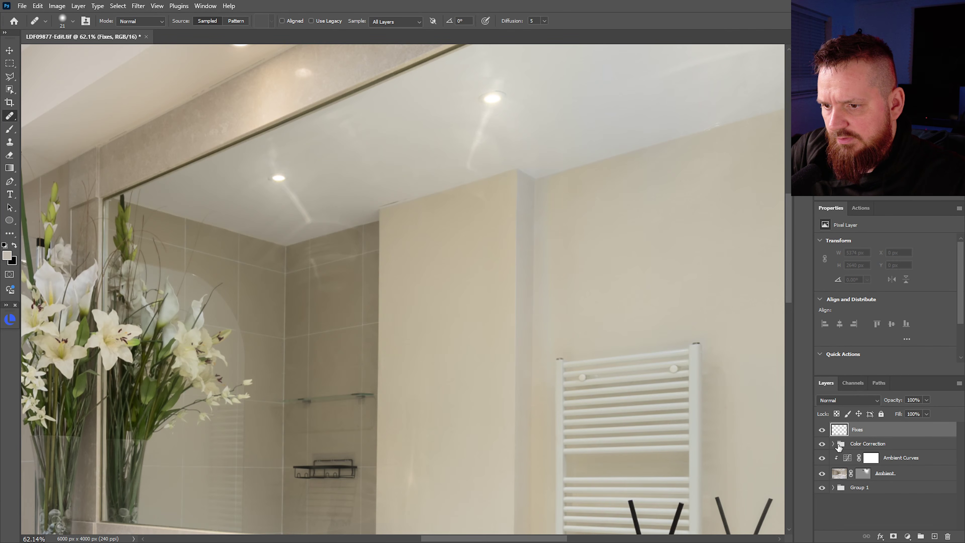
Return to Color Layer in the Color Correction group and brush beige over the bluish wall edge beside the reflected column.
click(833, 444)
click(832, 458)
key(b)
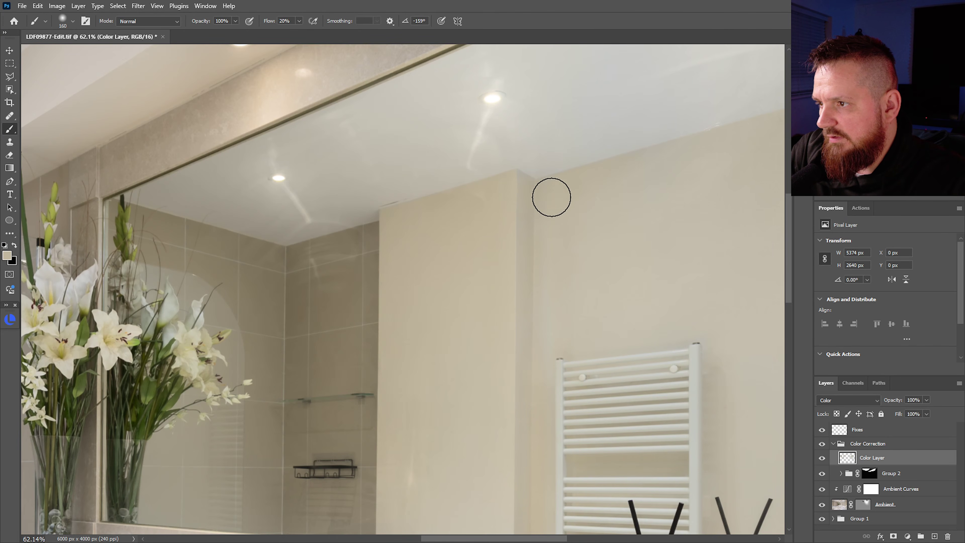
scroll(519, 287, down, 5)
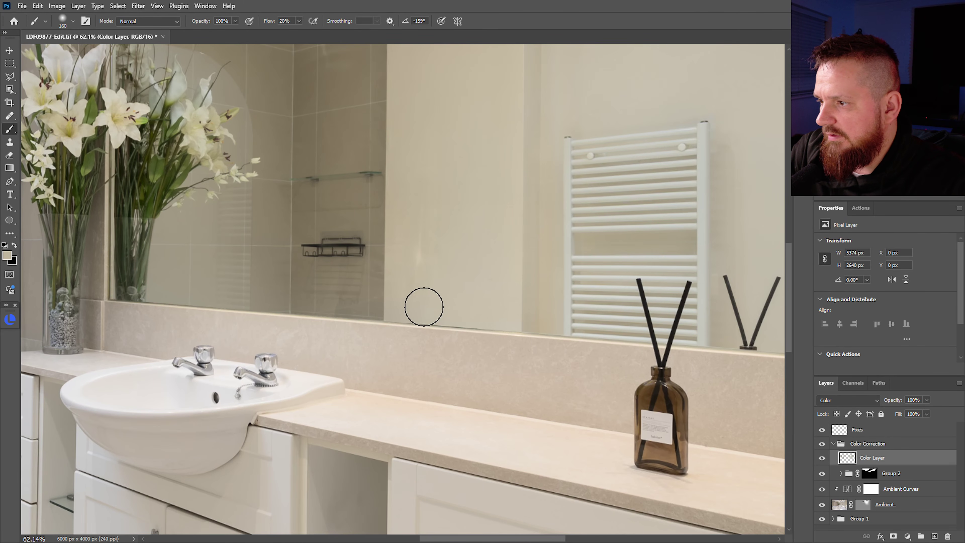
scroll(521, 333, up, 3)
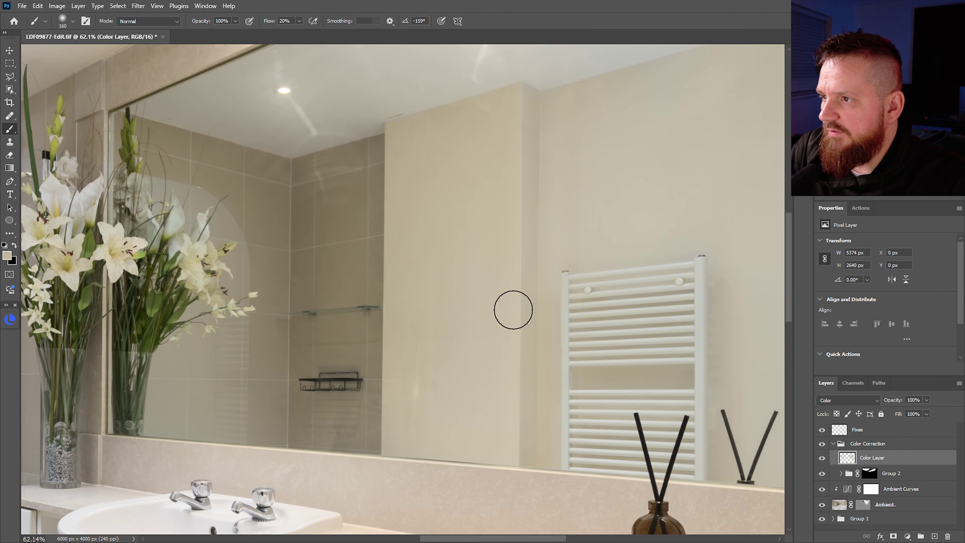
scroll(574, 219, down, 2)
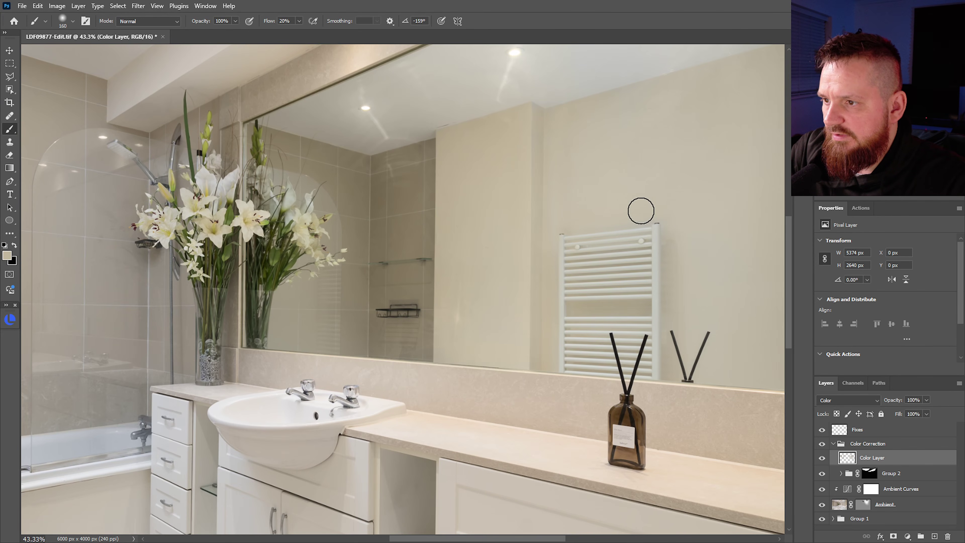
Enlarge the brush to 326 px and even out the beige on the reflected wall above the towel radiator.
key(bracketright)
key(bracketright)
key(bracketright)
key(bracketright)
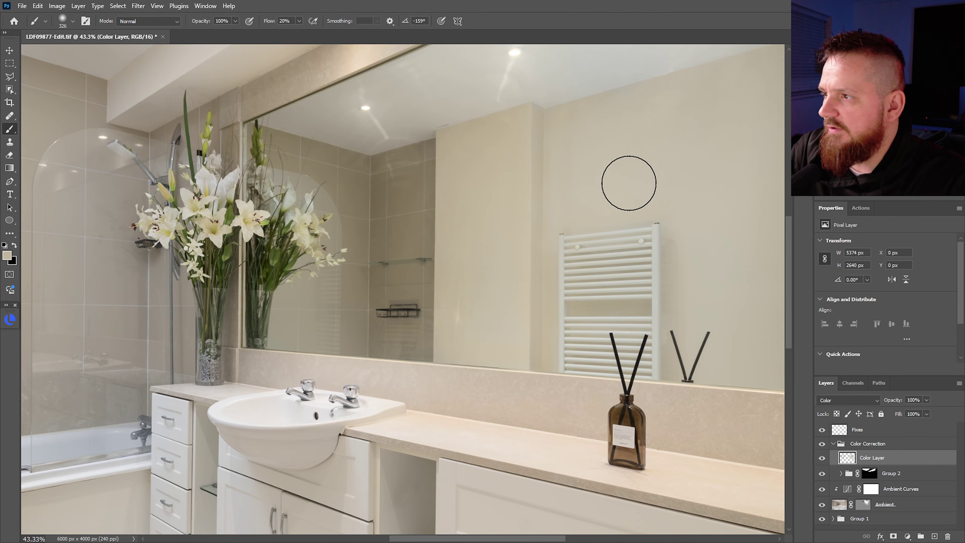
scroll(534, 229, down, 3)
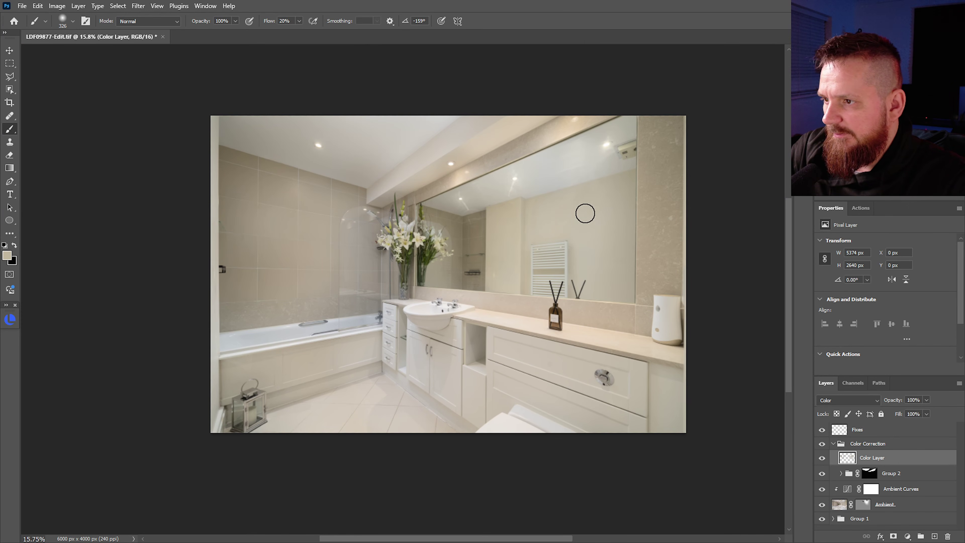
Collapse the Color Correction group and, on the Fixes layer, heal out the small light reflection below the grout line on the shower screen.
scroll(342, 235, up, 4)
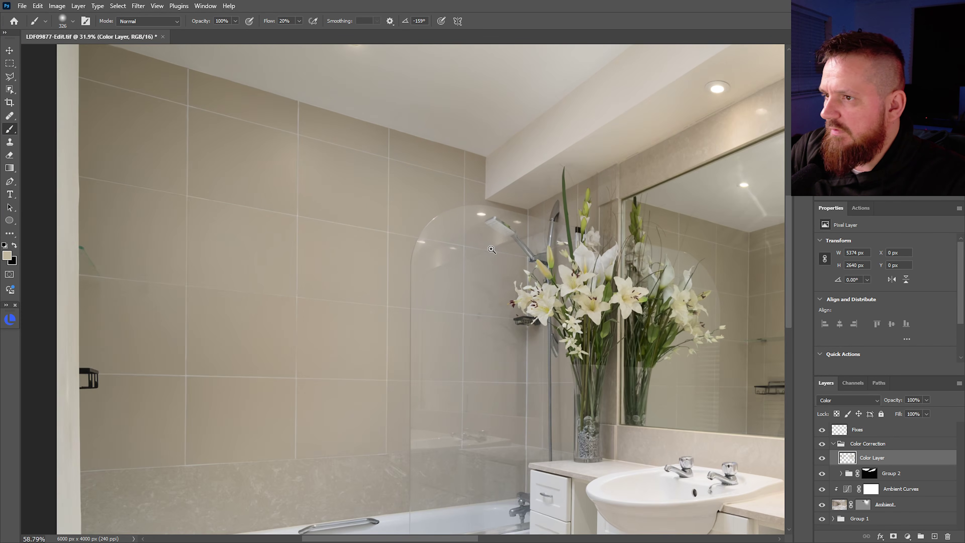
scroll(492, 250, up, 4)
click(834, 444)
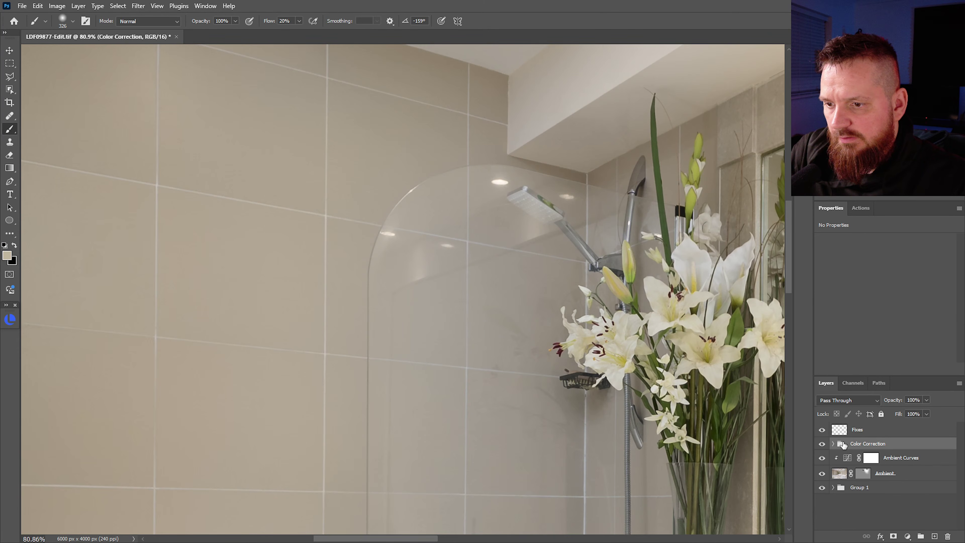
click(855, 429)
key(j)
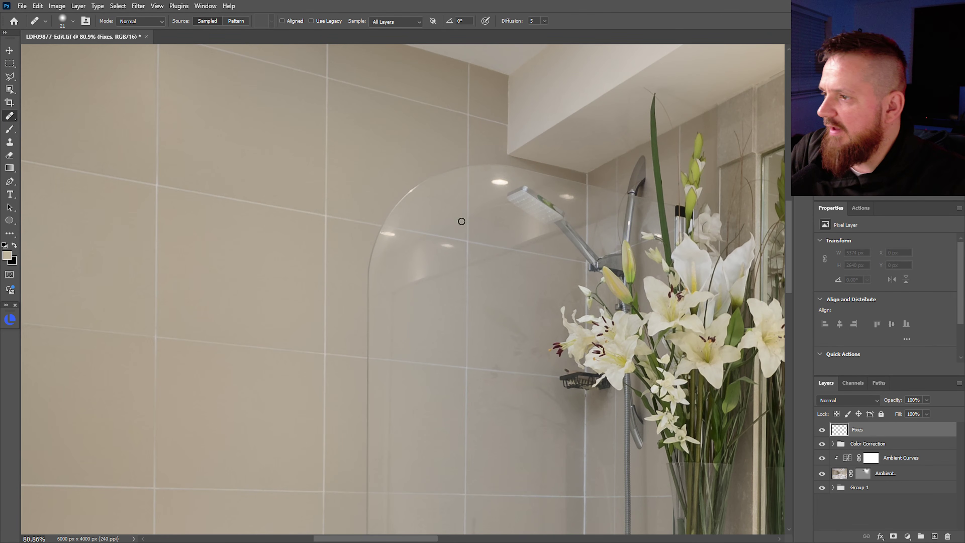
scroll(442, 215, up, 4)
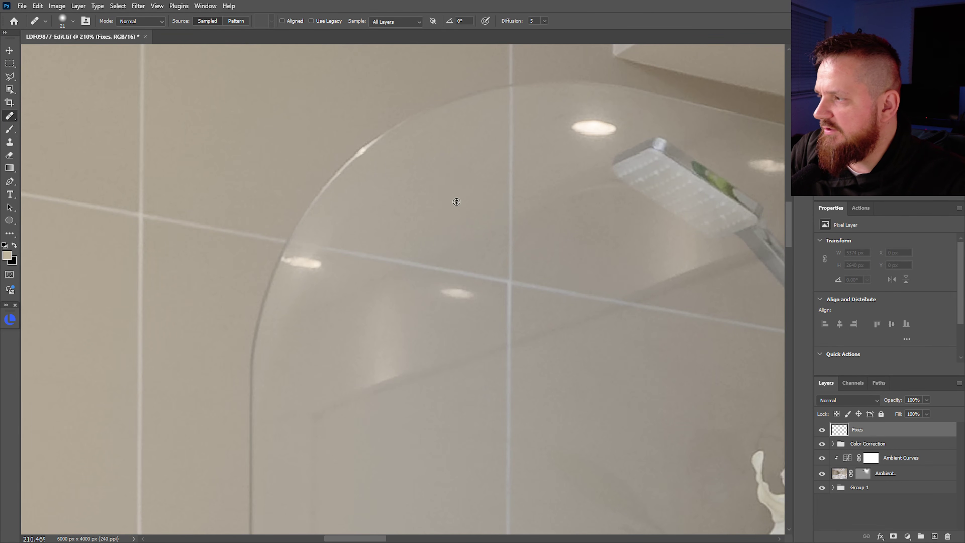
drag(467, 296, 470, 295)
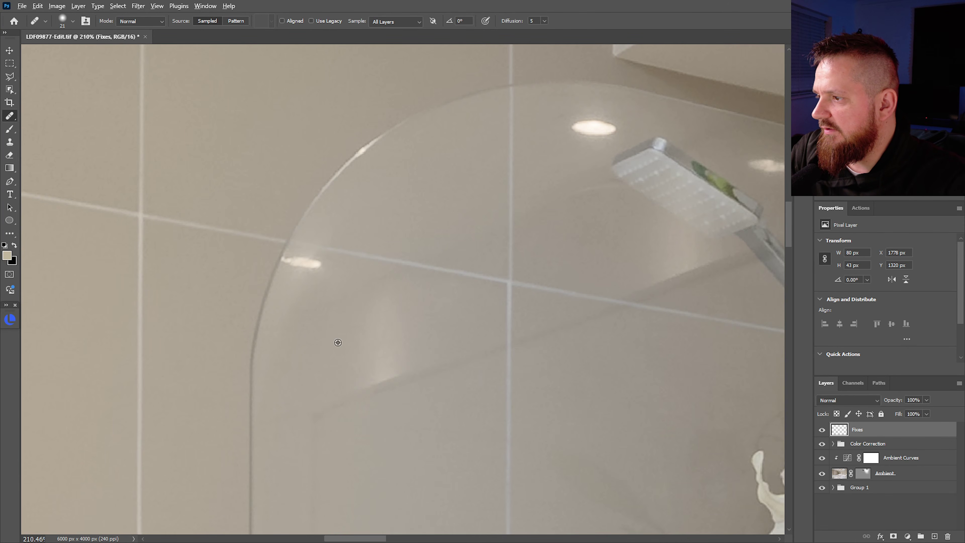
Heal out the vertical glow and the bright light reflection near the shower screen's curved edge.
mouse_move(404, 378)
mouse_down()
mouse_move(373, 381)
mouse_move(373, 365)
mouse_up()
drag(387, 322, 367, 359)
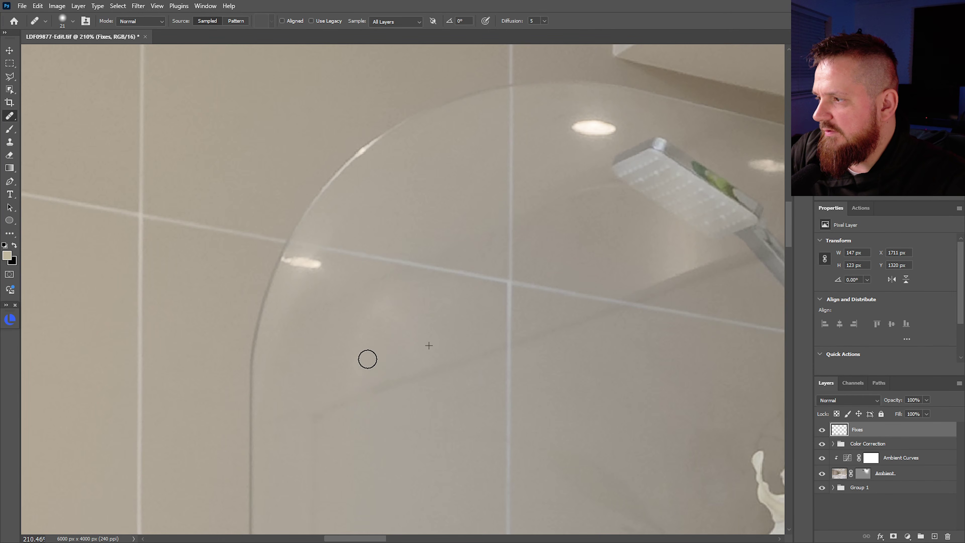
alt+click(288, 304)
drag(297, 261, 316, 268)
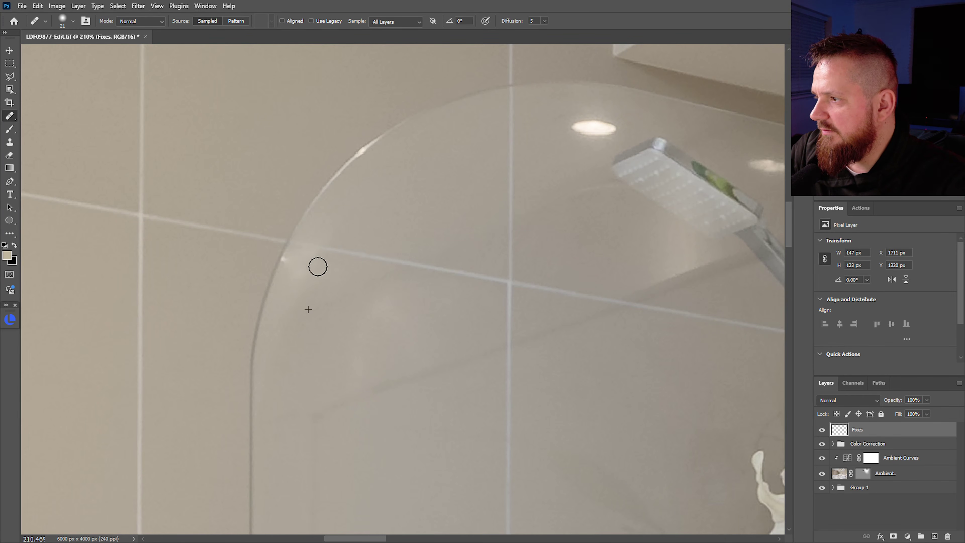
Clone away the leftover highlight on the shower screen's curved edge with the Clone Stamp, and heal the area just inside it.
key(s)
alt+right_click(281, 296)
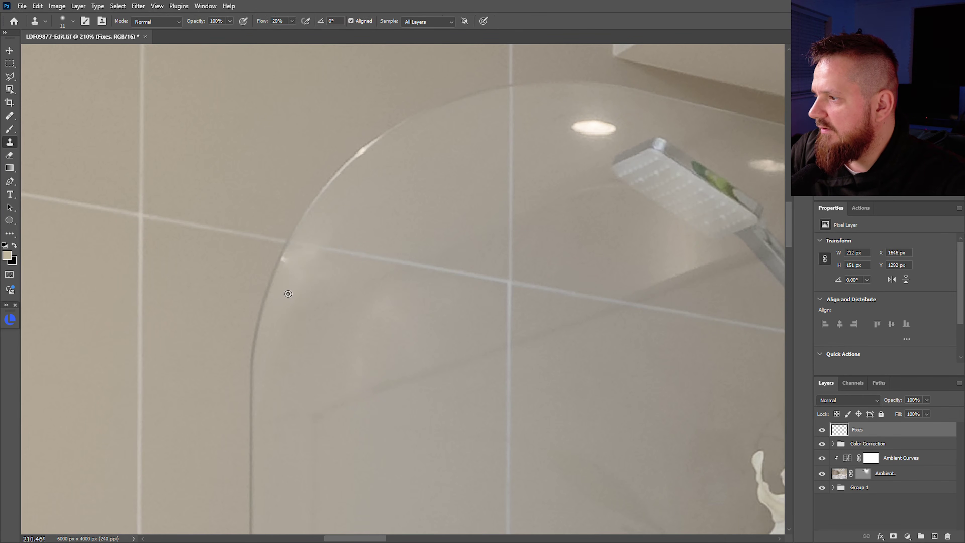
alt+right_click(281, 296)
alt+right_click(283, 299)
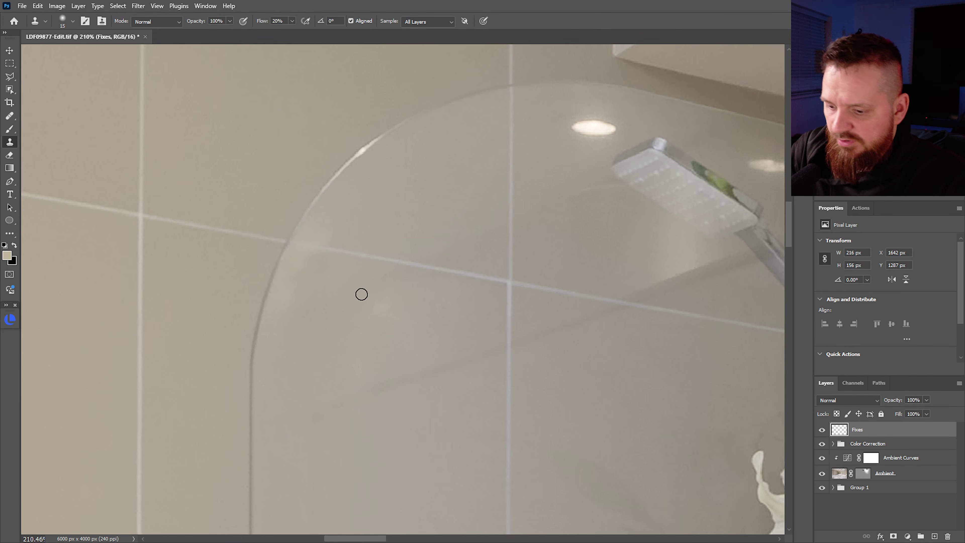
key(j)
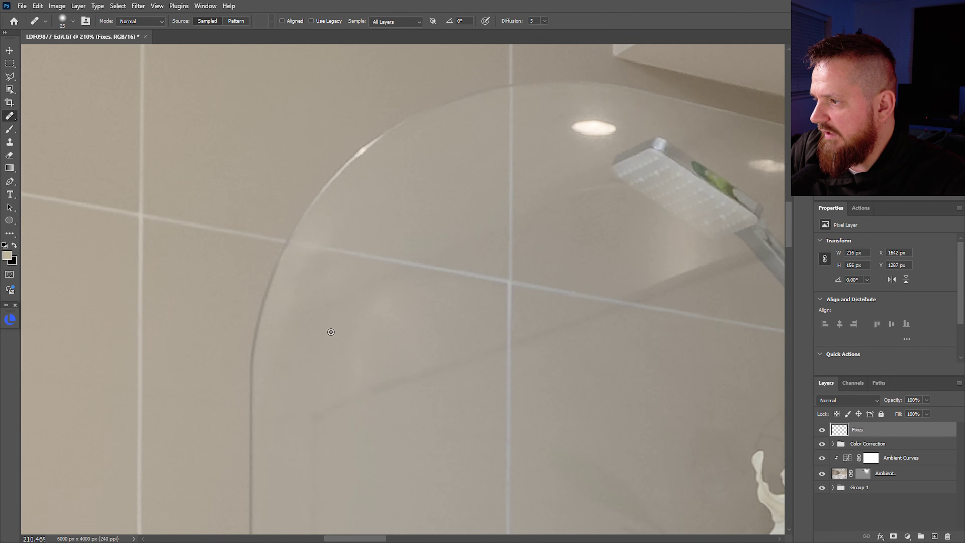
mouse_move(311, 285)
mouse_down()
mouse_move(315, 263)
mouse_move(289, 288)
mouse_move(319, 267)
mouse_move(280, 282)
mouse_up()
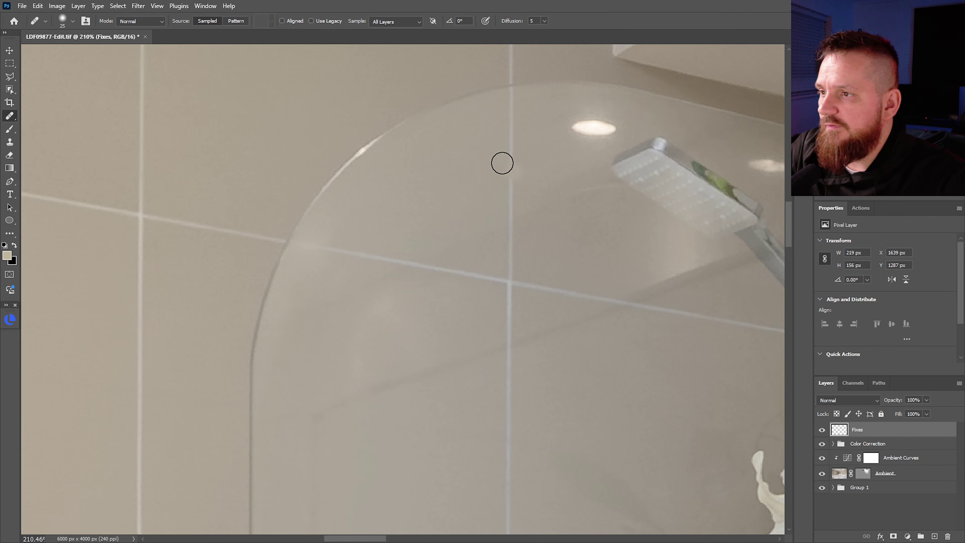
Heal out the bright oval light reflections on either side of the shower head on the shower screen.
alt+click(404, 161)
mouse_move(567, 126)
mouse_down()
mouse_move(614, 126)
mouse_move(615, 134)
mouse_move(594, 113)
mouse_move(604, 114)
mouse_move(602, 135)
mouse_move(584, 114)
mouse_up()
drag(574, 152, 384, 186)
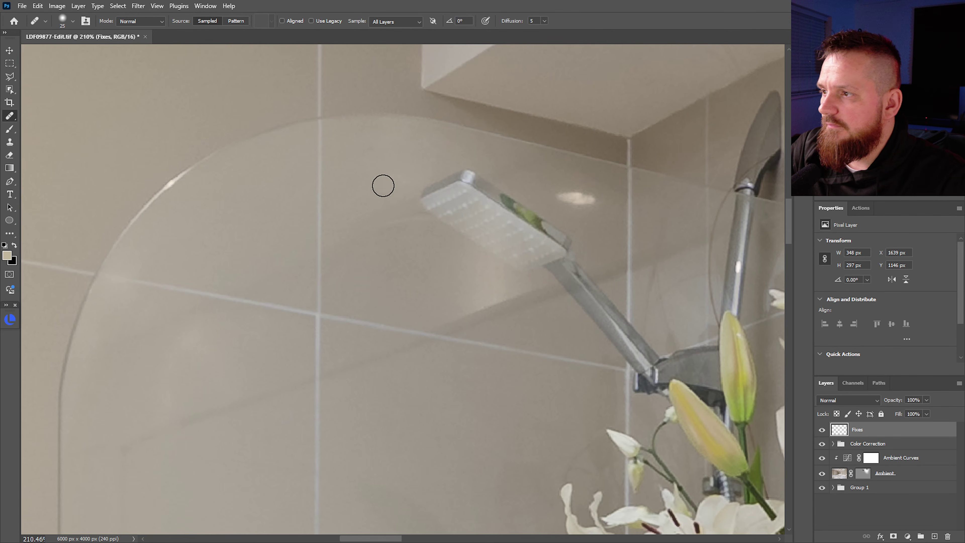
alt+click(244, 208)
mouse_move(562, 198)
mouse_down()
mouse_move(604, 205)
mouse_move(586, 203)
mouse_up()
scroll(593, 213, down, 8)
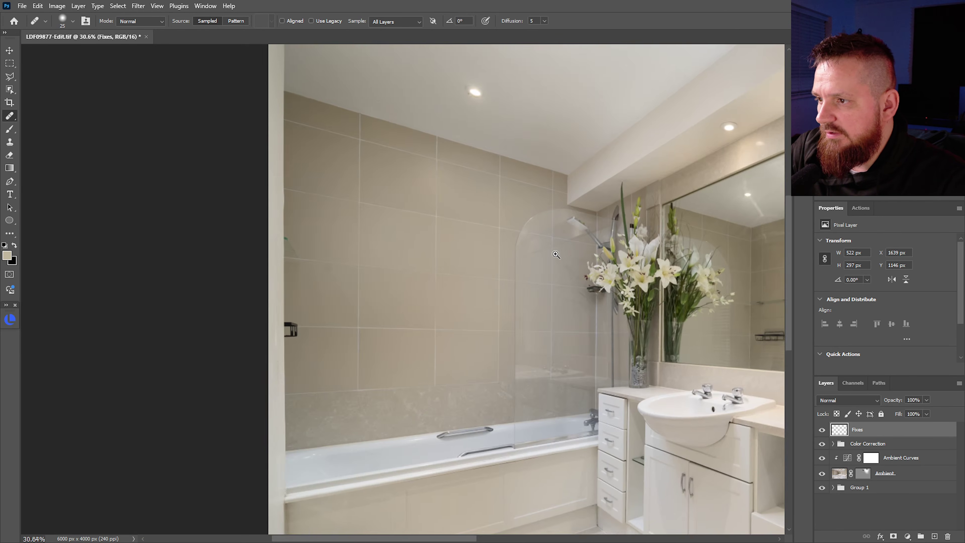
Enlarge the healing brush and remove the glow patches on the mirror's reflected ceiling and the light streak below the middle spotlight.
scroll(631, 269, up, 6)
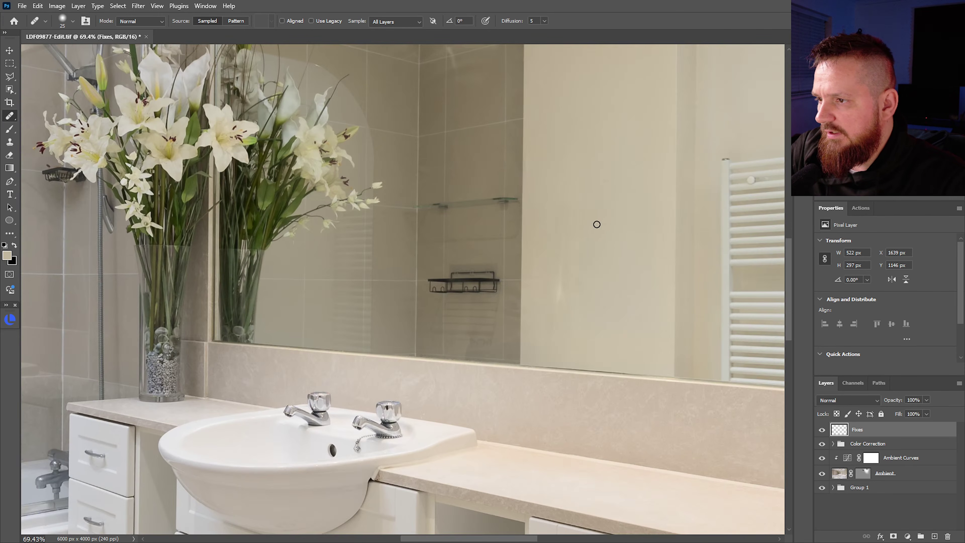
scroll(615, 232, down, 4)
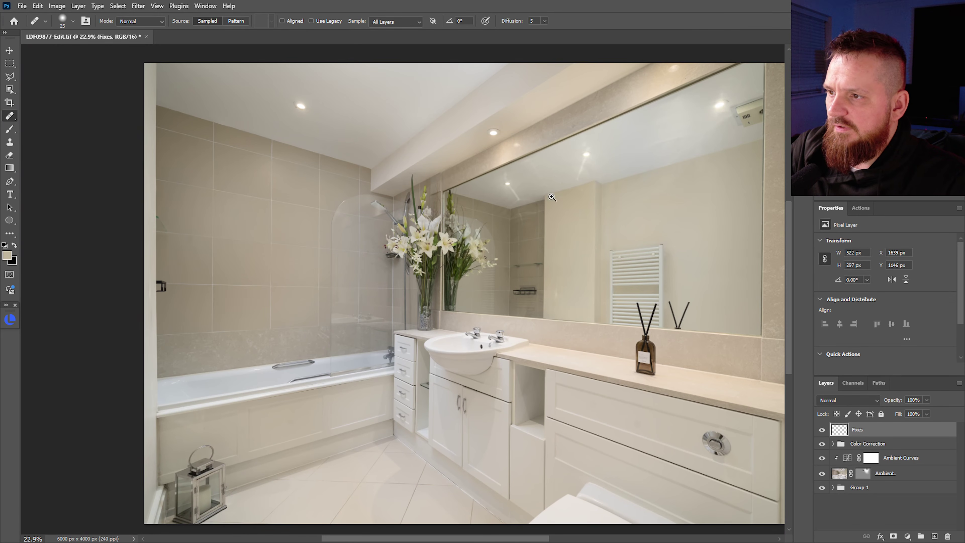
scroll(615, 174, up, 4)
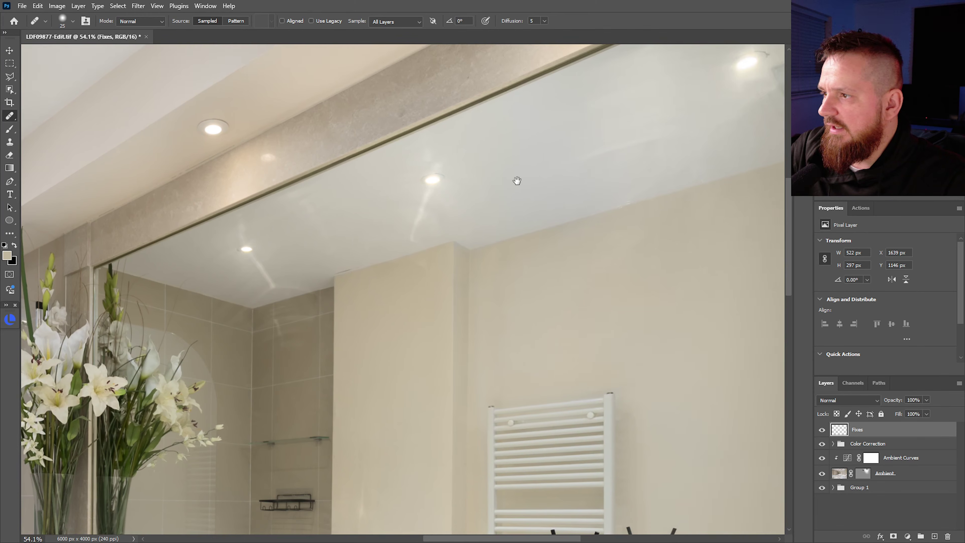
scroll(522, 160, up, 1)
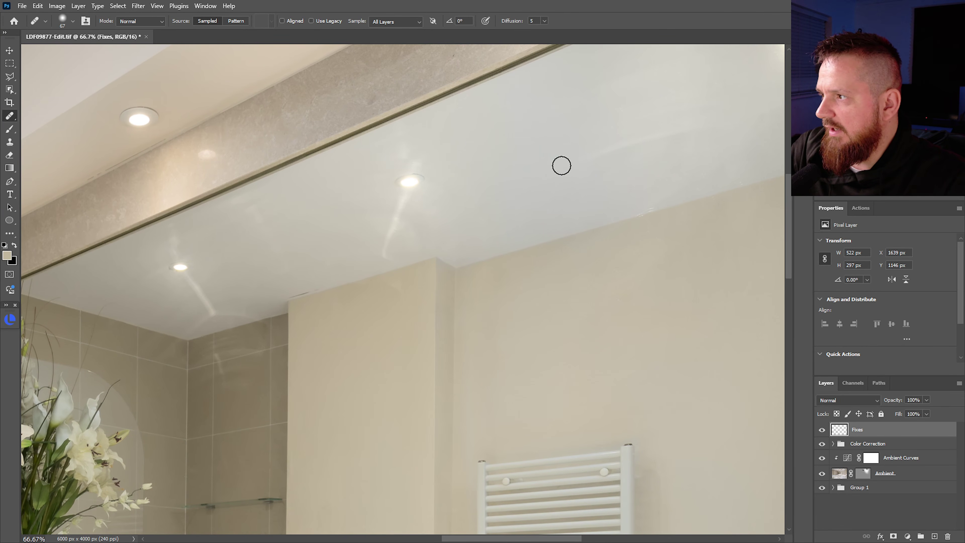
scroll(527, 172, down, 2)
scroll(489, 189, up, 1)
drag(487, 175, 491, 174)
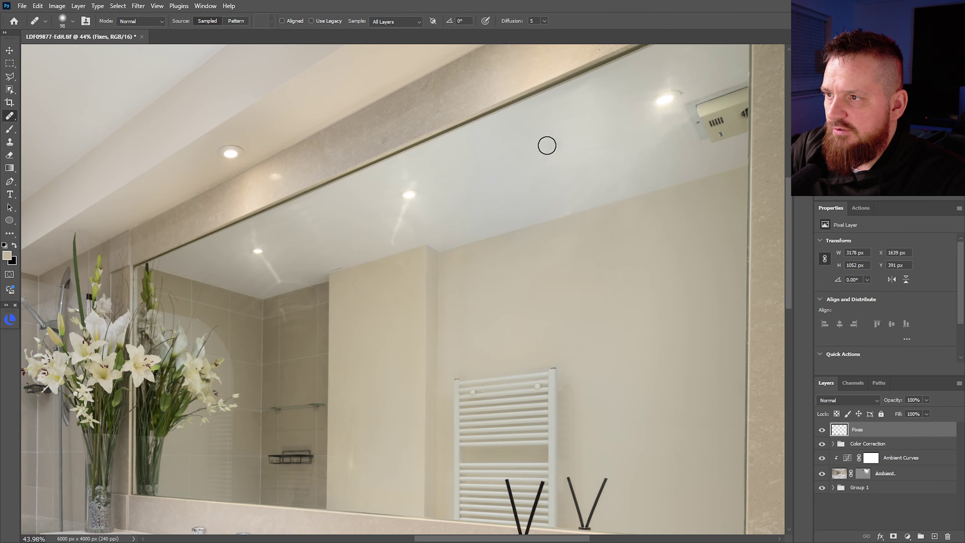
mouse_move(548, 145)
mouse_down()
mouse_move(532, 134)
mouse_move(580, 97)
mouse_move(607, 99)
mouse_move(595, 156)
mouse_move(601, 178)
mouse_move(584, 177)
mouse_up()
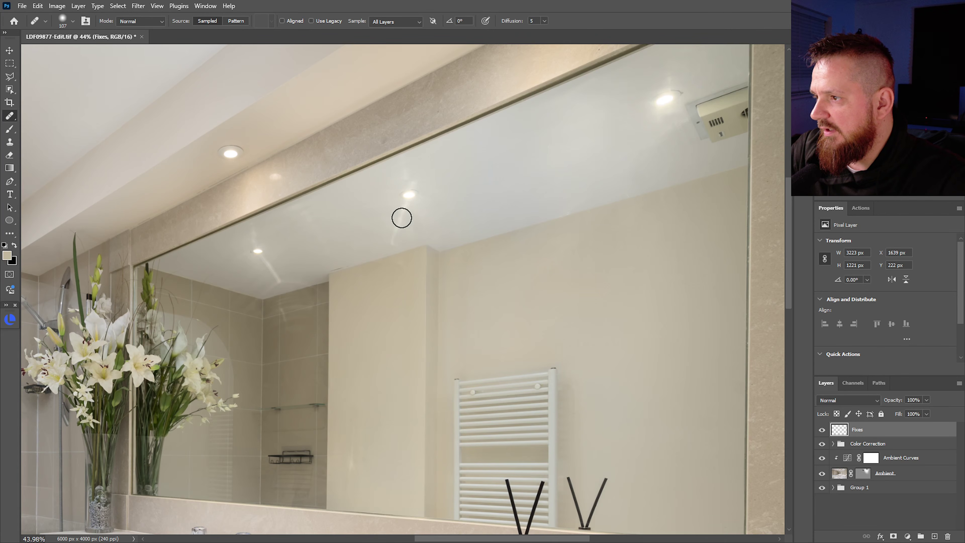
alt+right_click(424, 221)
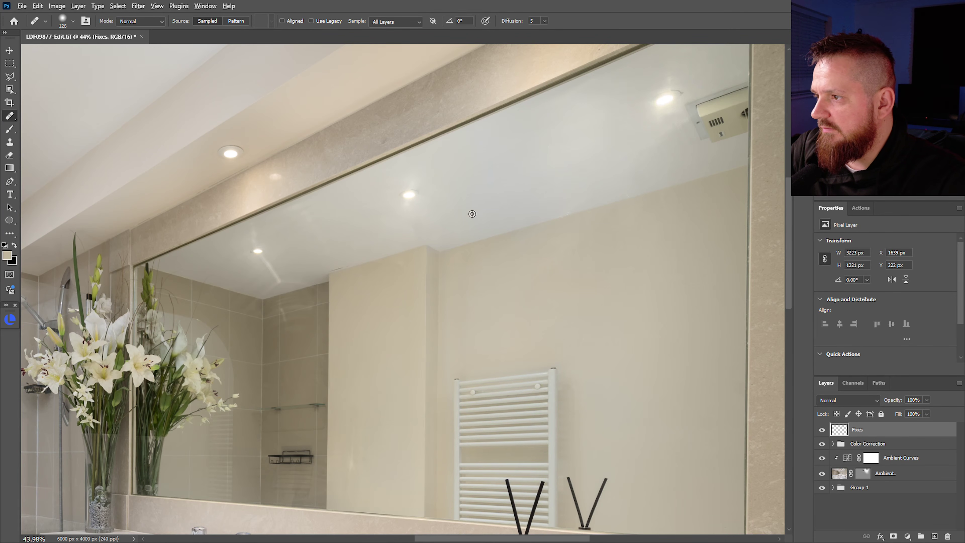
Reduce the healing brush to 95 px and even out the glow around the middle spotlight reflected in the mirror.
scroll(375, 300, up, 3)
alt+right_click(377, 284)
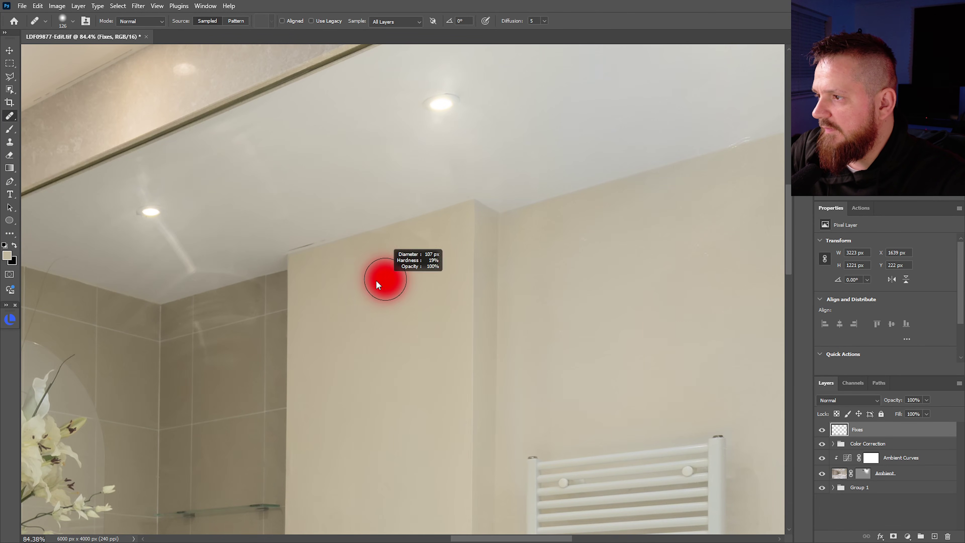
scroll(532, 142, down, 2)
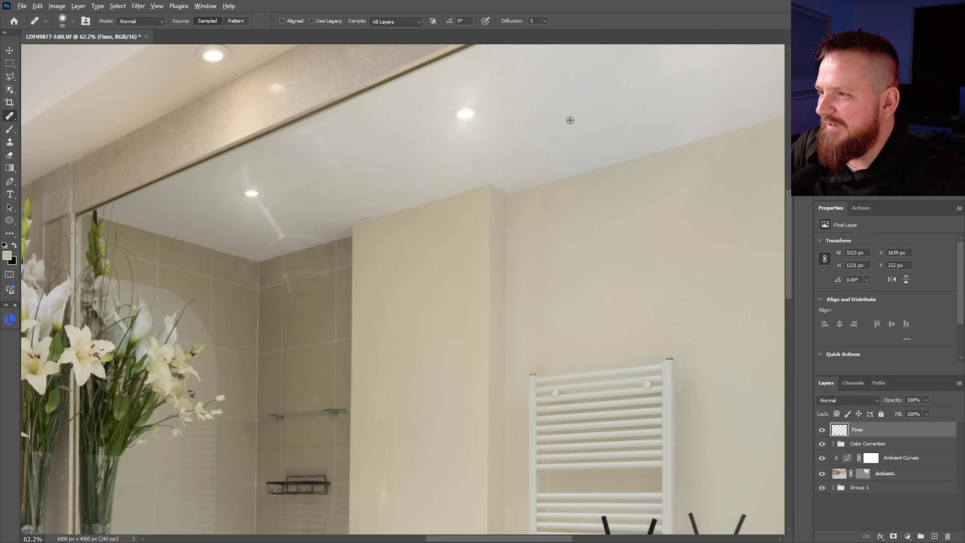
alt+click(570, 120)
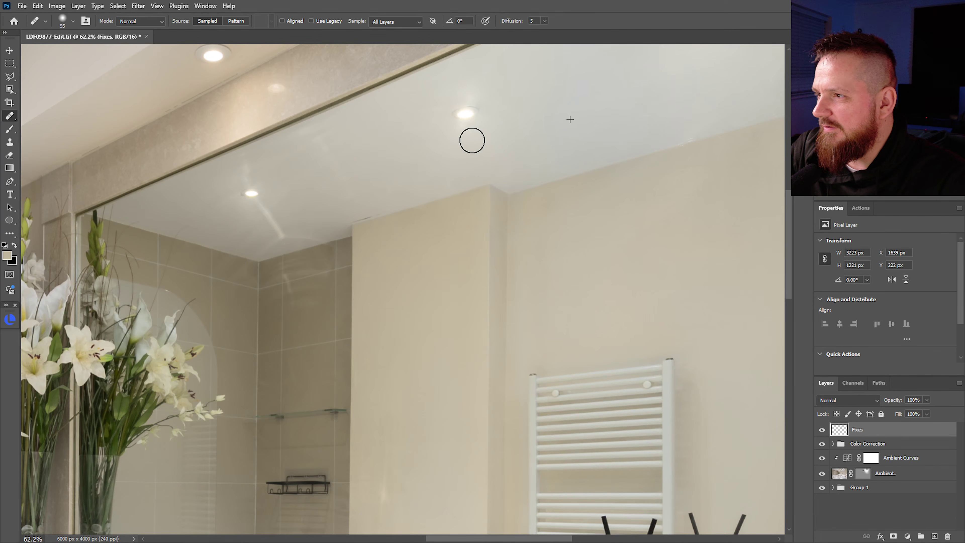
Heal away the light streaks below and above the smallest reflected spotlight, shrinking the brush to 76 px.
alt+click(396, 184)
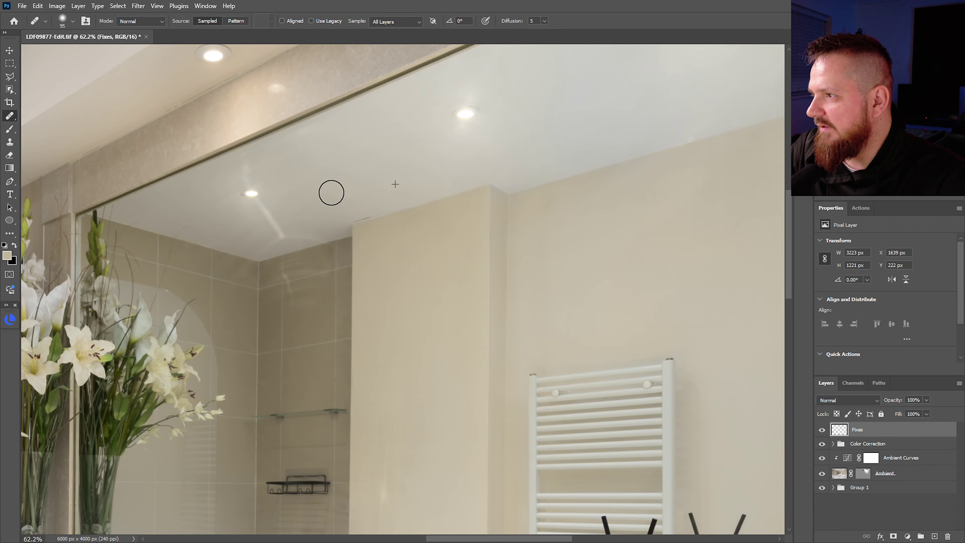
mouse_move(332, 193)
mouse_down()
mouse_move(317, 138)
mouse_move(271, 163)
mouse_move(300, 157)
mouse_move(282, 231)
mouse_move(264, 213)
mouse_move(301, 230)
mouse_move(287, 225)
mouse_move(264, 240)
mouse_move(315, 232)
mouse_move(294, 231)
mouse_up()
key(bracketleft)
key(bracketleft)
alt+click(316, 188)
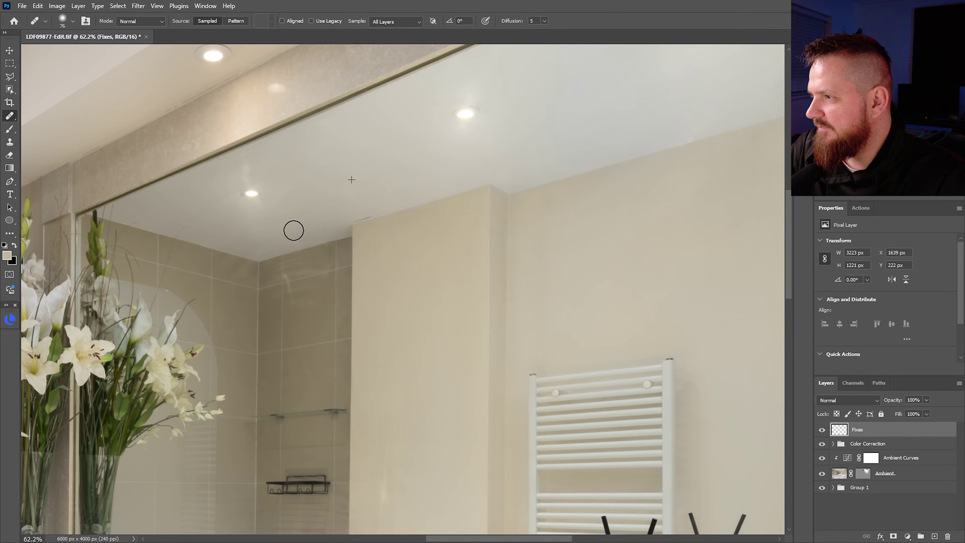
drag(249, 158, 248, 164)
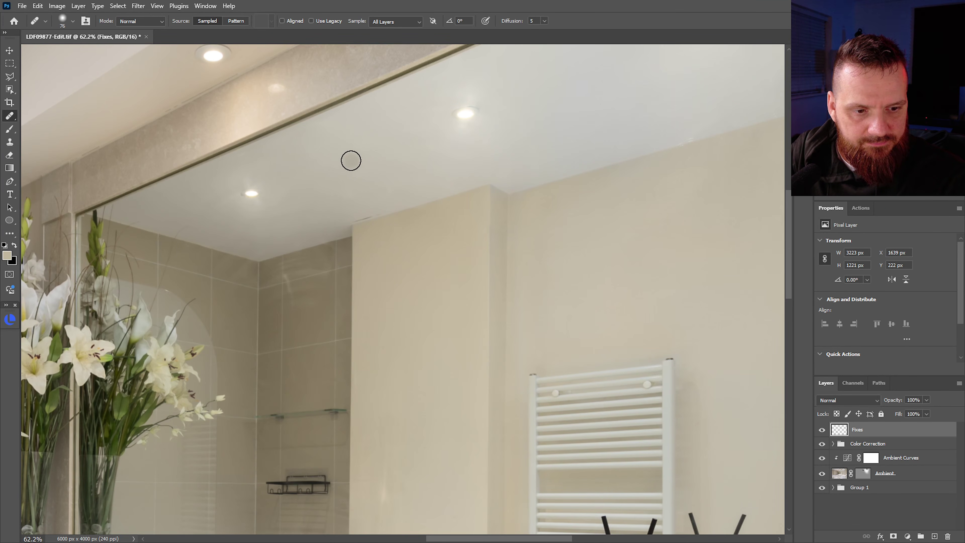
Heal out the bright mark low on the reflected cream wall between the tiled corner and the towel radiator.
drag(325, 167, 312, 191)
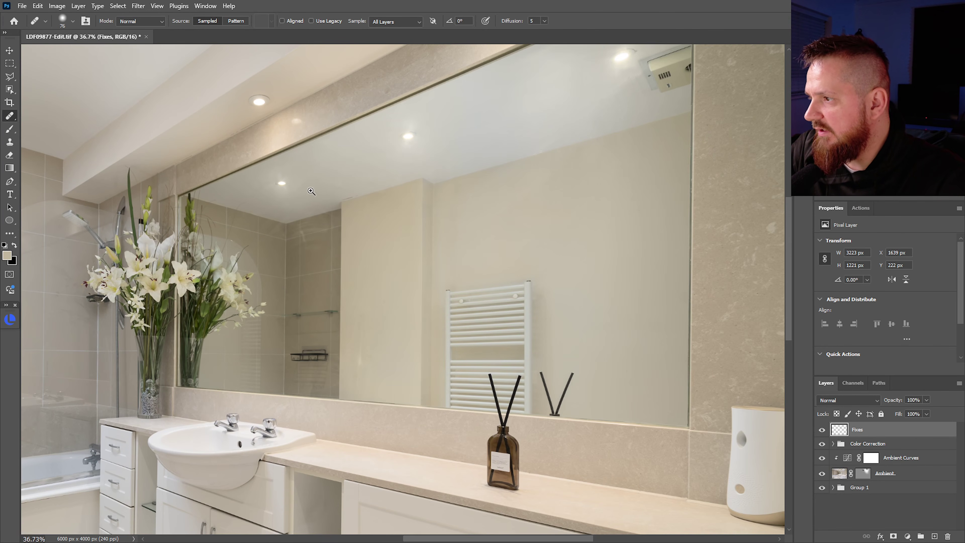
drag(343, 269, 359, 272)
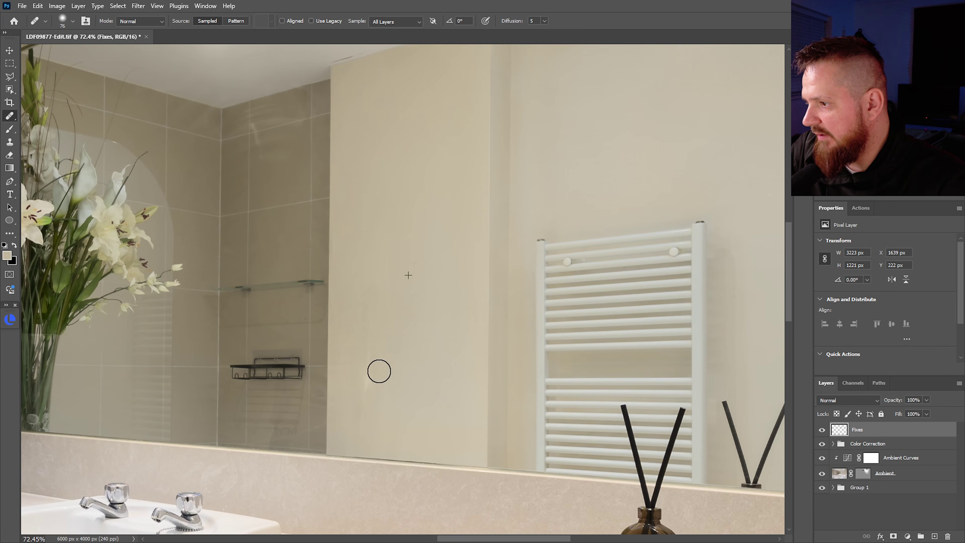
drag(366, 343, 436, 320)
Examine the whole photo and the mirror, countertop and bath areas for remaining reflections or blemishes.
scroll(437, 320, up, 5)
scroll(496, 324, down, 7)
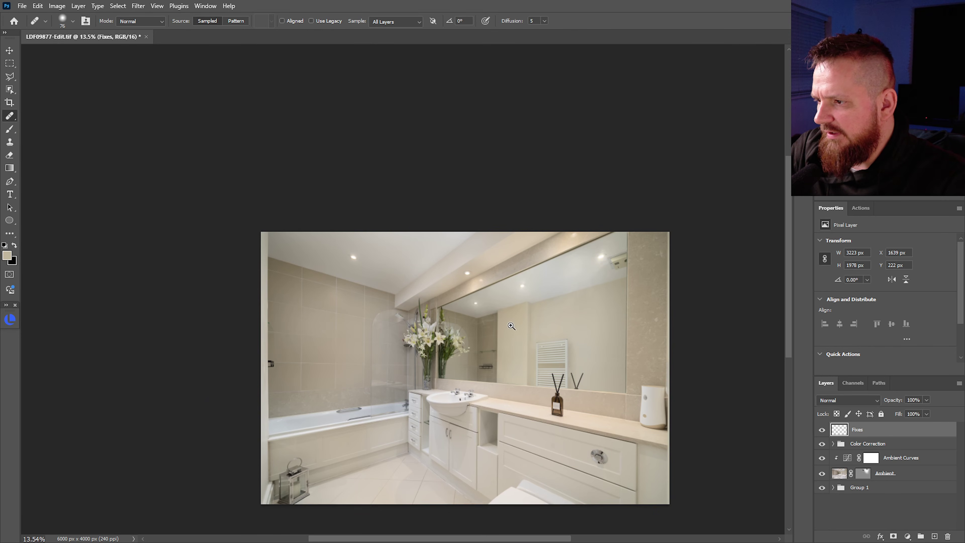
scroll(499, 324, up, 8)
scroll(447, 305, down, 8)
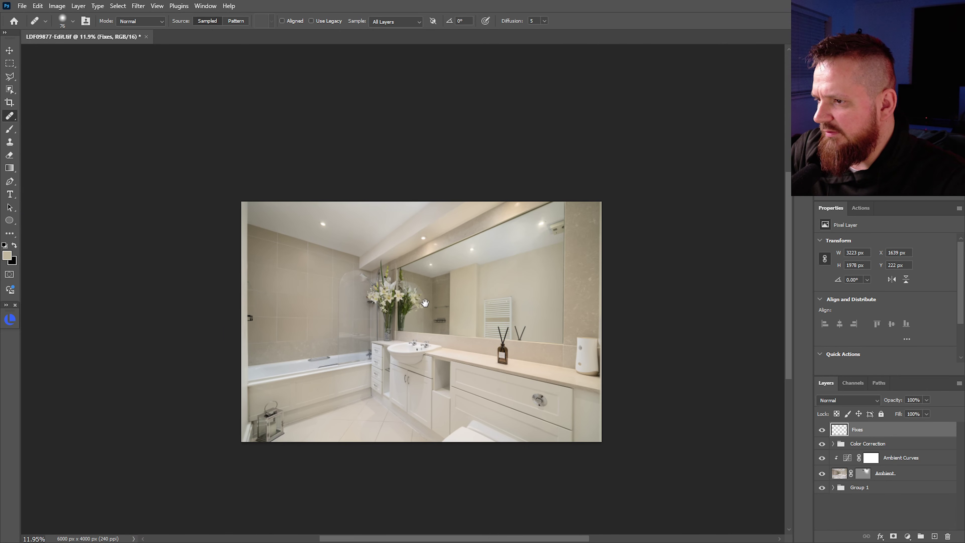
scroll(467, 340, up, 2)
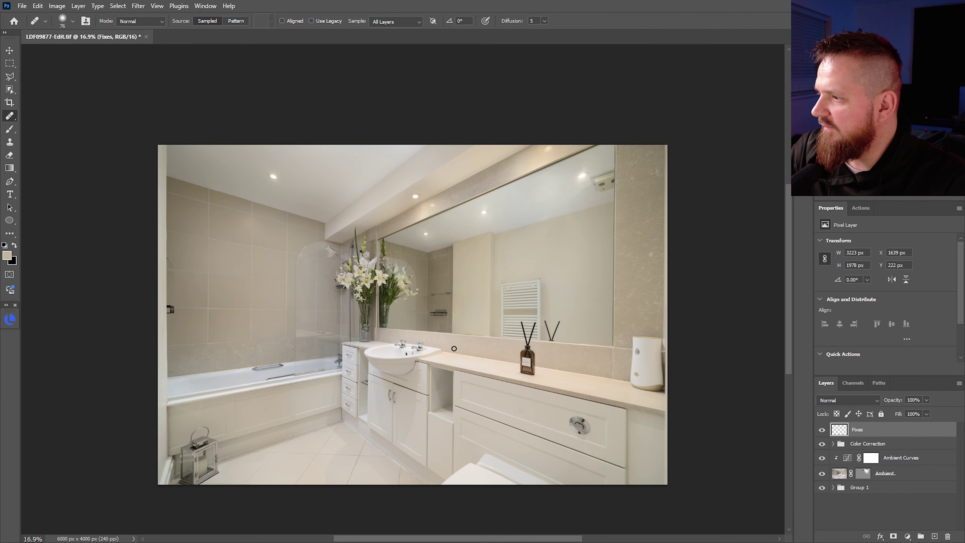
scroll(374, 295, up, 2)
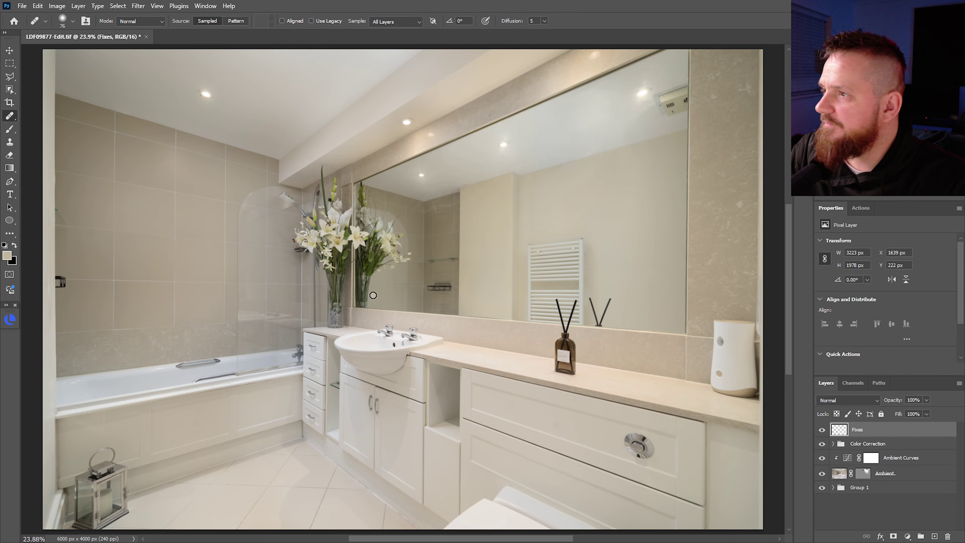
scroll(471, 273, up, 5)
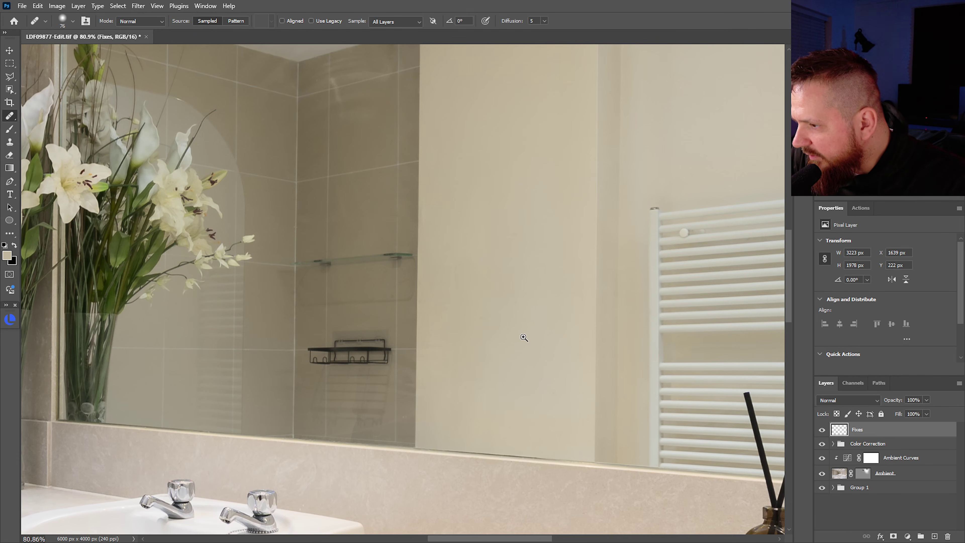
scroll(525, 335, down, 5)
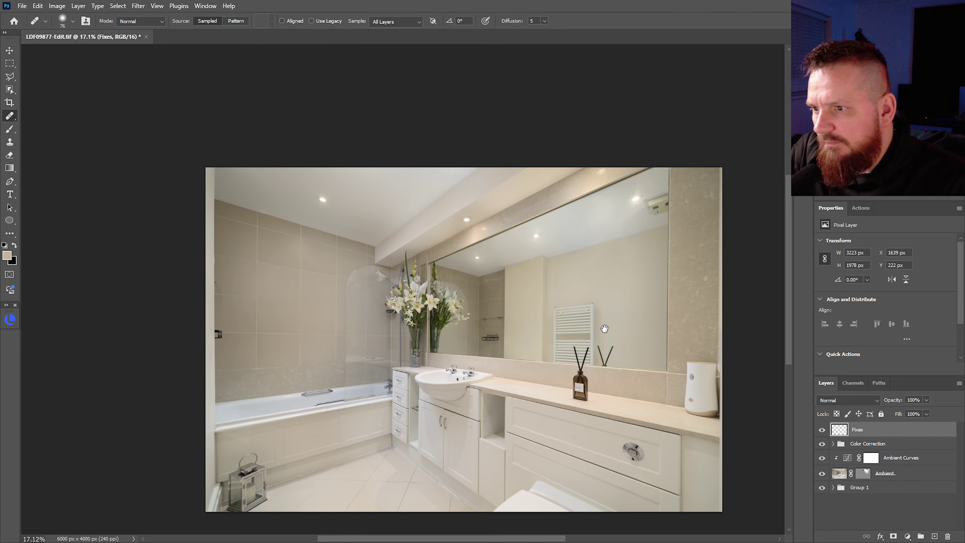
scroll(604, 328, up, 3)
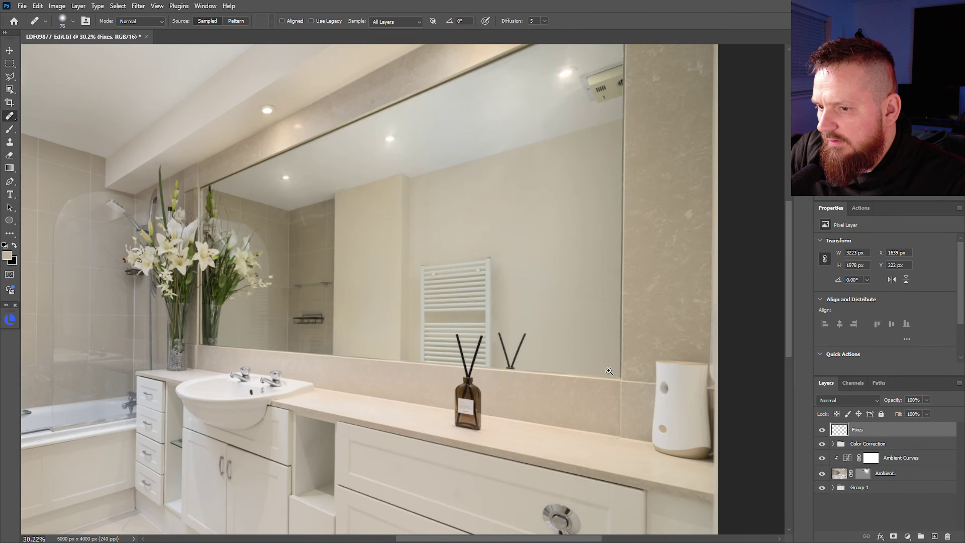
scroll(610, 371, down, 2)
scroll(197, 275, up, 3)
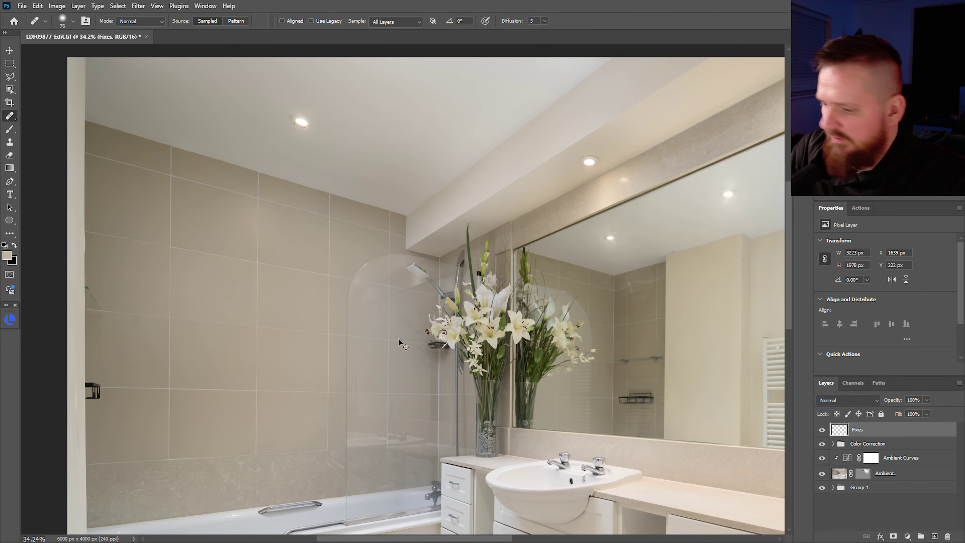
Heal the uneven patch on the bath wall tile between the glass shelf and the black rack.
scroll(132, 346, up, 4)
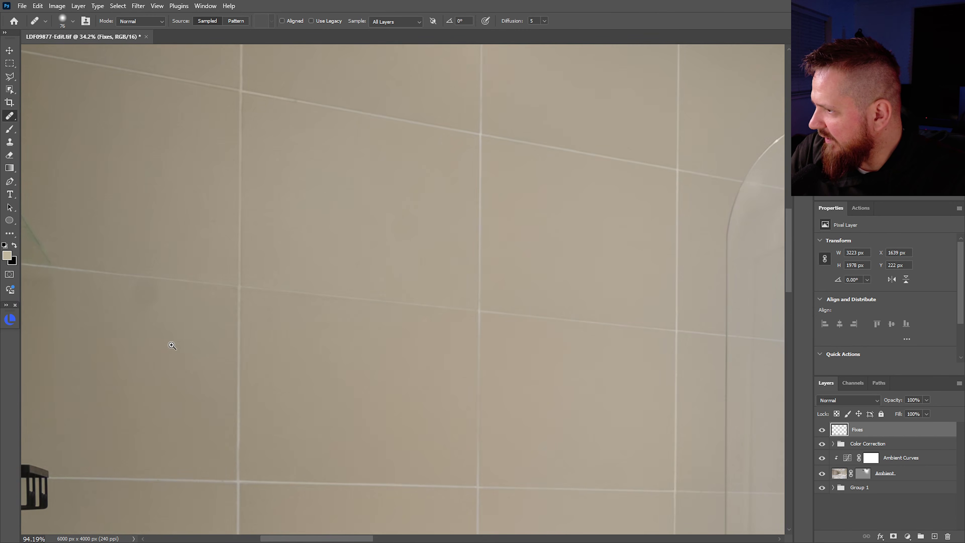
scroll(175, 344, left, 3)
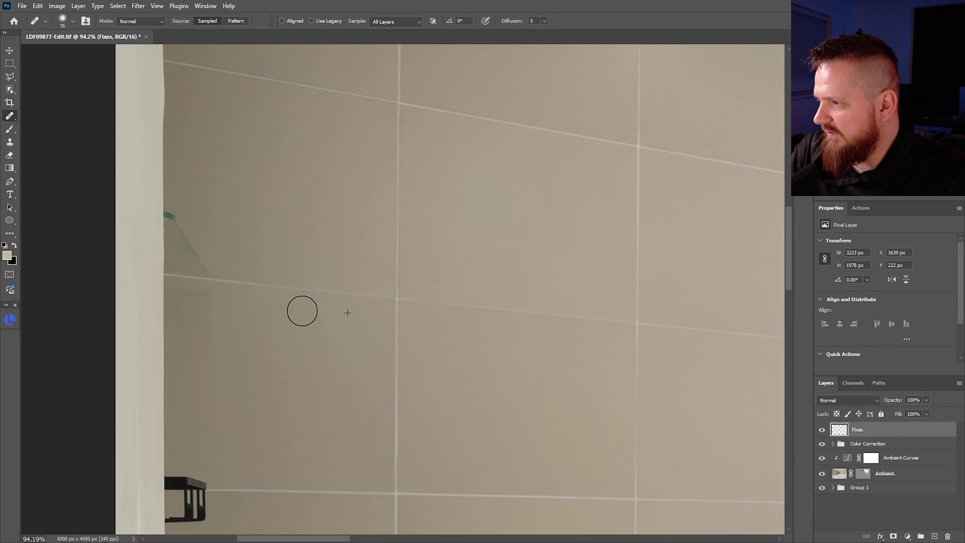
scroll(292, 307, down, 5)
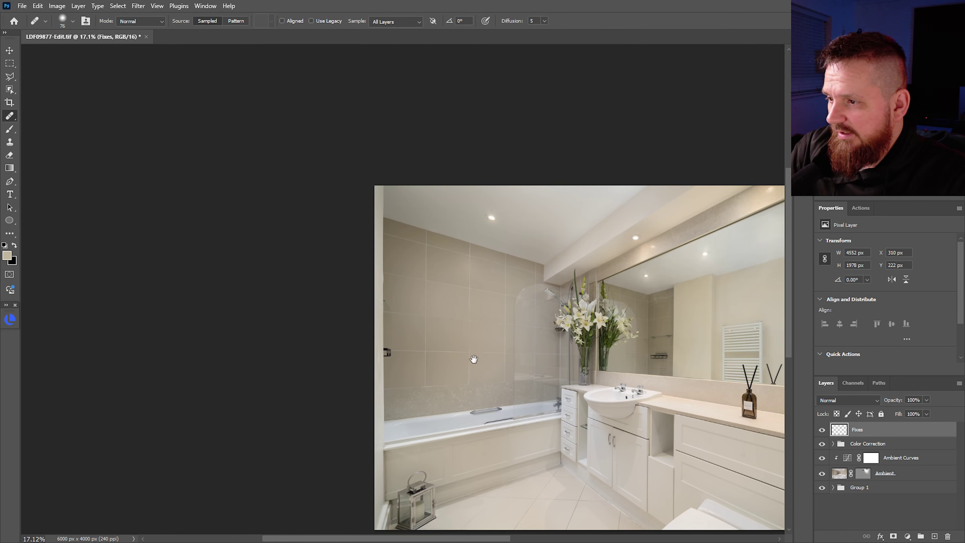
Expand Group 1, toggle the LDF09882.ARW layer to compare the mirror's wire basket shadow, and select that layer's mask.
scroll(520, 342, up, 2)
drag(608, 362, 575, 336)
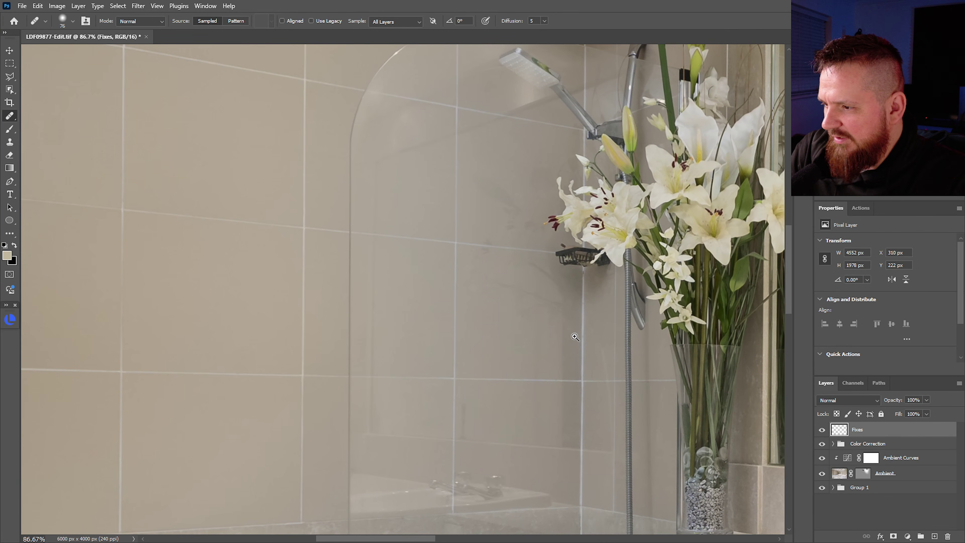
scroll(570, 389, down, 8)
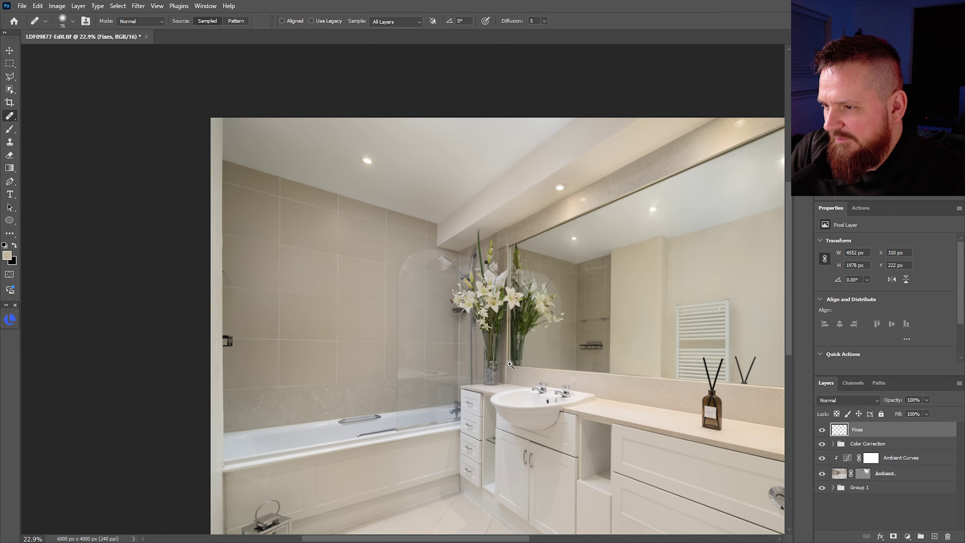
mouse_move(566, 363)
mouse_down()
mouse_move(647, 371)
mouse_move(518, 356)
mouse_move(469, 269)
mouse_up()
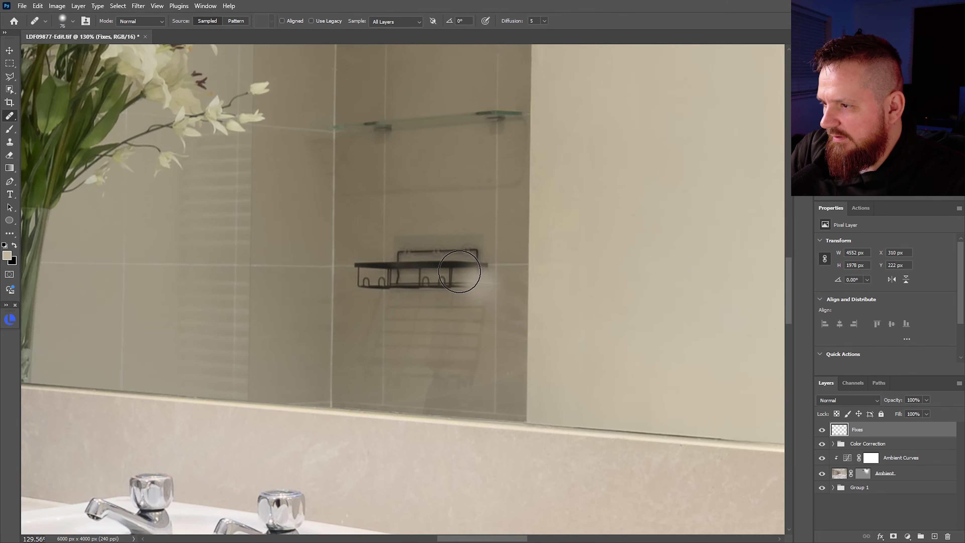
click(833, 488)
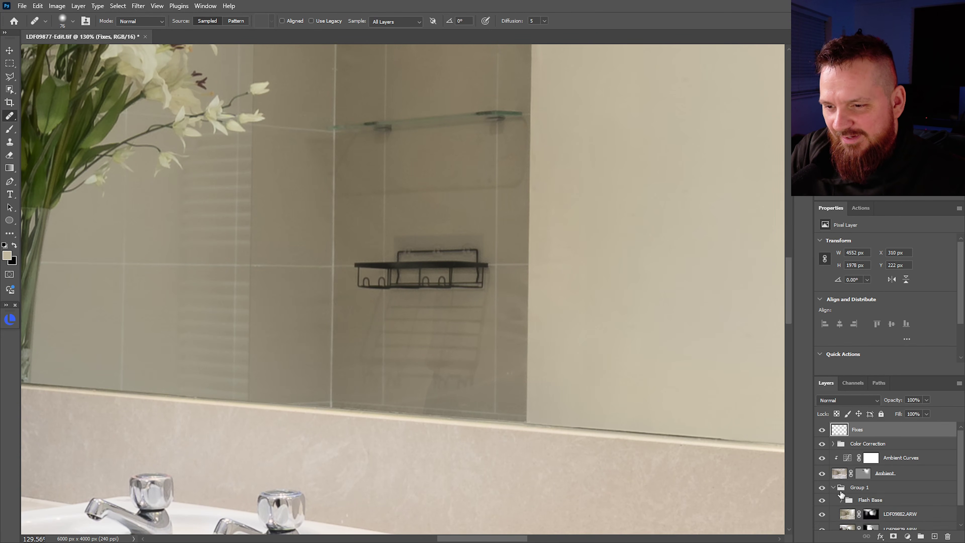
scroll(957, 488, down, 2)
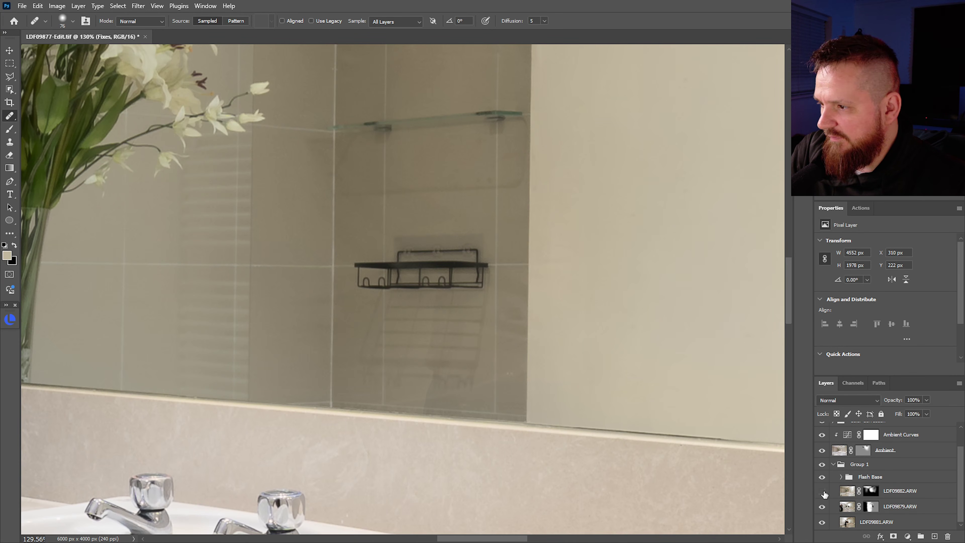
click(823, 491)
click(822, 492)
click(871, 491)
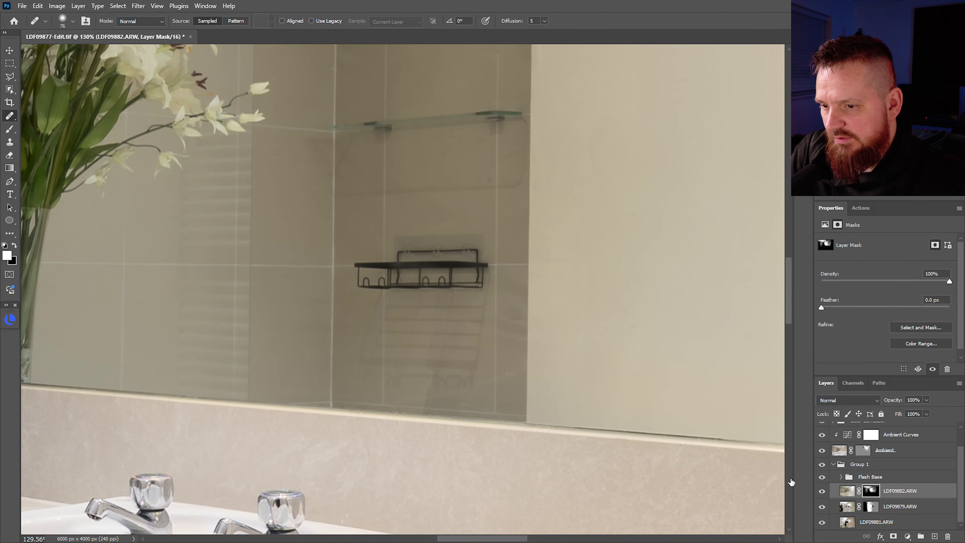
Paint white with the Brush at 20% flow on the LDF09882.ARW mask over the shadow below the mirror's wire basket.
key(b)
key(d)
mouse_move(464, 341)
mouse_down()
mouse_move(448, 349)
mouse_move(459, 388)
mouse_move(471, 347)
mouse_move(433, 349)
mouse_move(474, 334)
mouse_move(478, 392)
mouse_move(477, 383)
mouse_up()
key(x)
key(x)
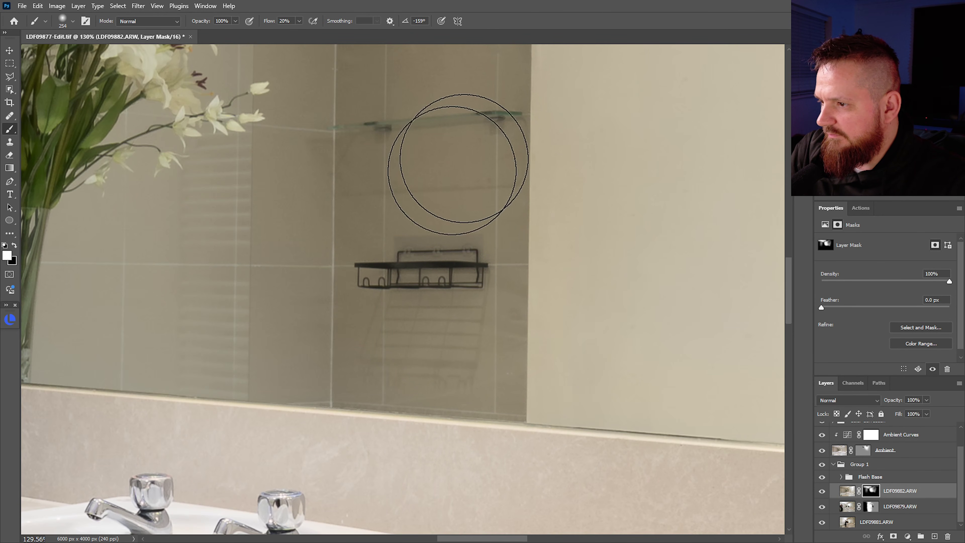
mouse_move(526, 330)
mouse_down()
mouse_move(577, 337)
mouse_move(555, 338)
mouse_up()
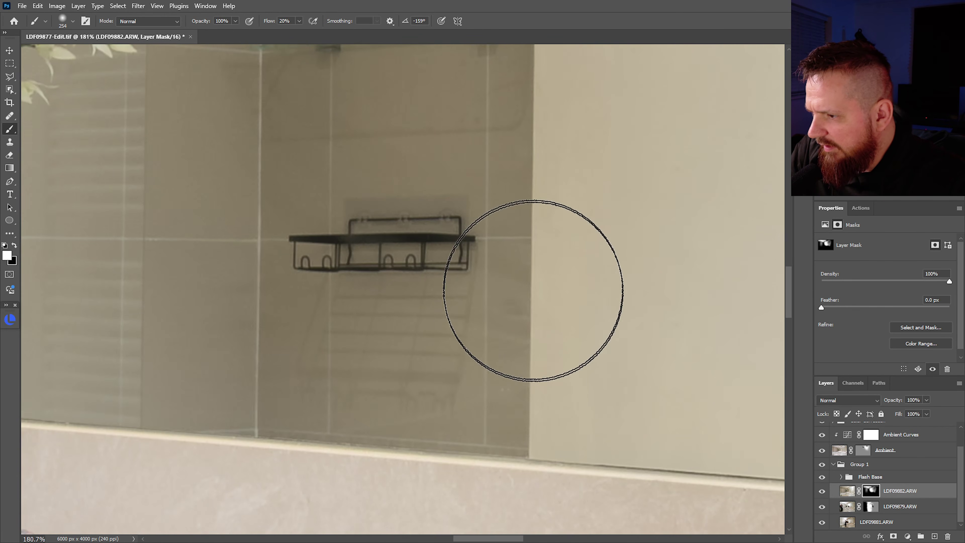
drag(481, 343, 478, 340)
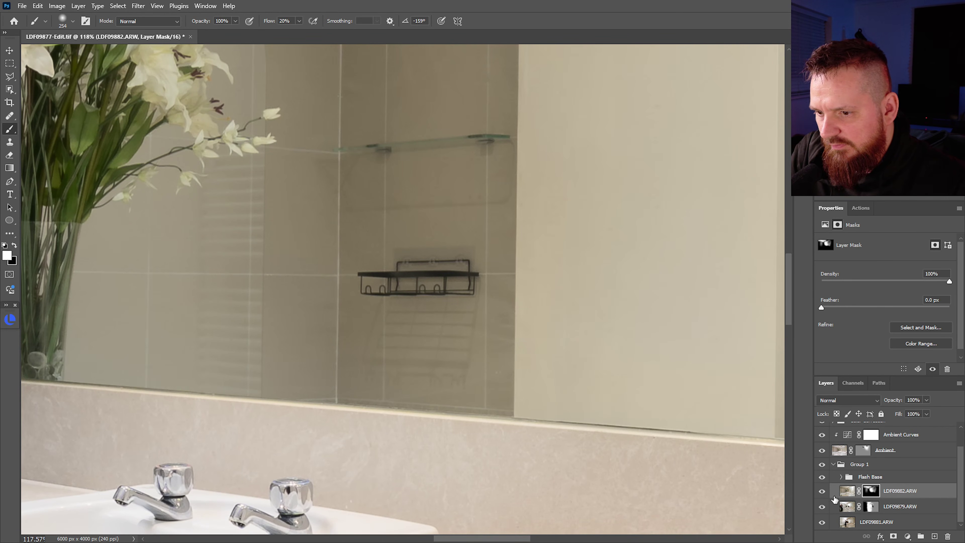
Toggle the LDF09879.ARW, Flash Base and LDF09882.ARW layers to compare their effect on the mirror's basket shadow, leaving Flash Base hidden.
click(822, 506)
click(823, 507)
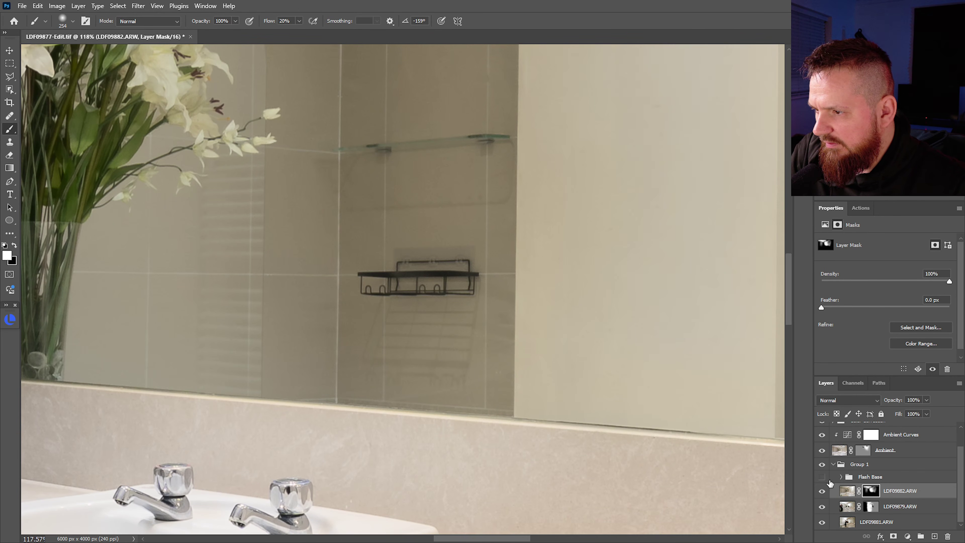
click(823, 492)
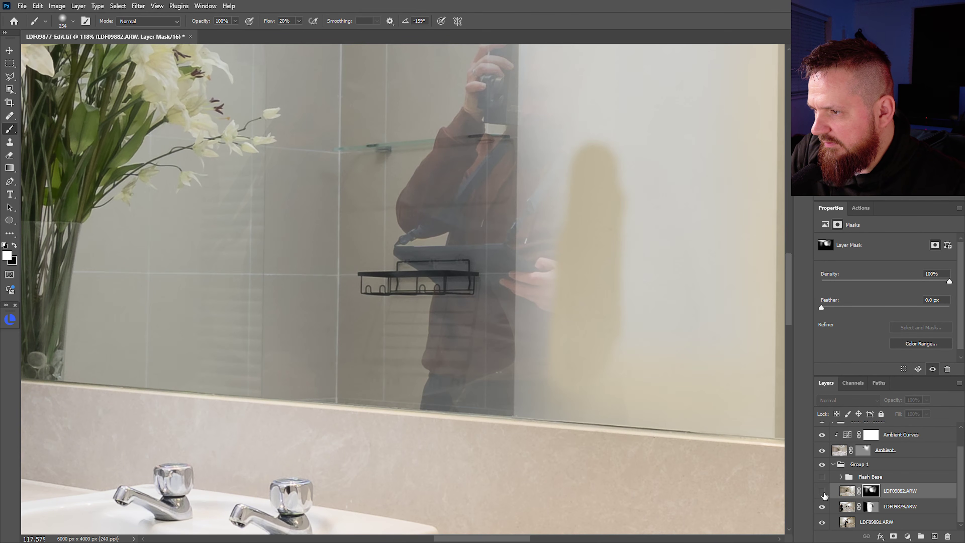
click(823, 492)
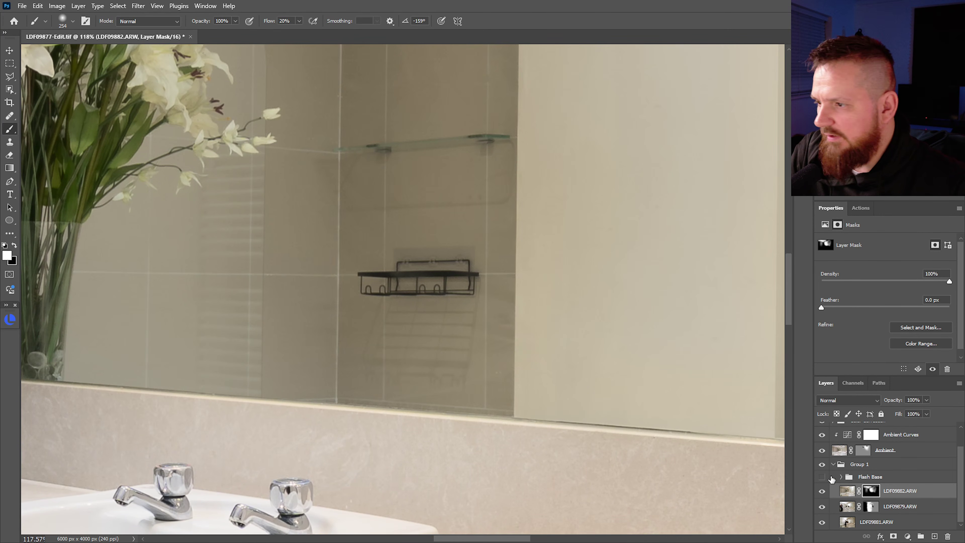
key(bracketleft)
key(bracketleft)
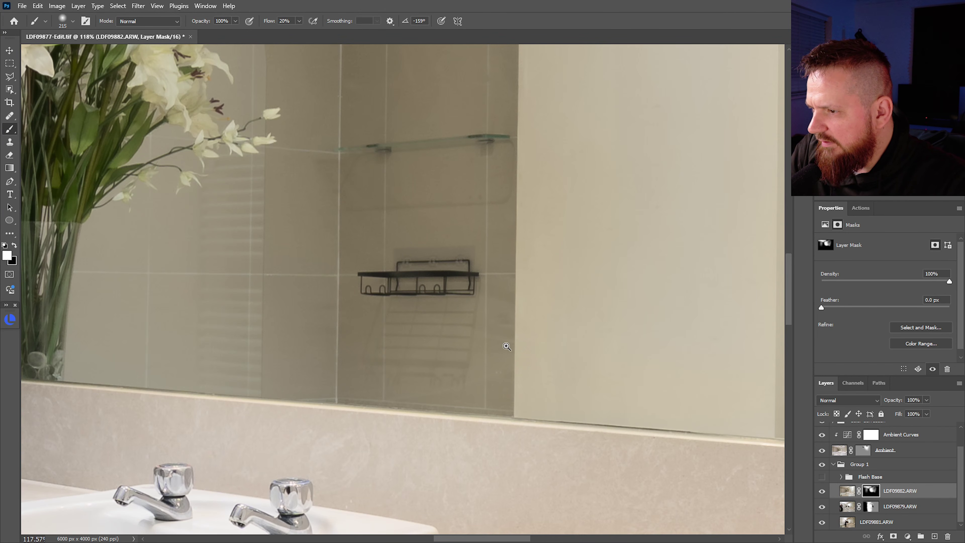
Disable and re-enable the LDF09879.ARW layer mask to compare the mirror reflection, and show the Flash Base group again.
mouse_move(507, 346)
mouse_down()
mouse_move(528, 345)
mouse_move(514, 349)
mouse_up()
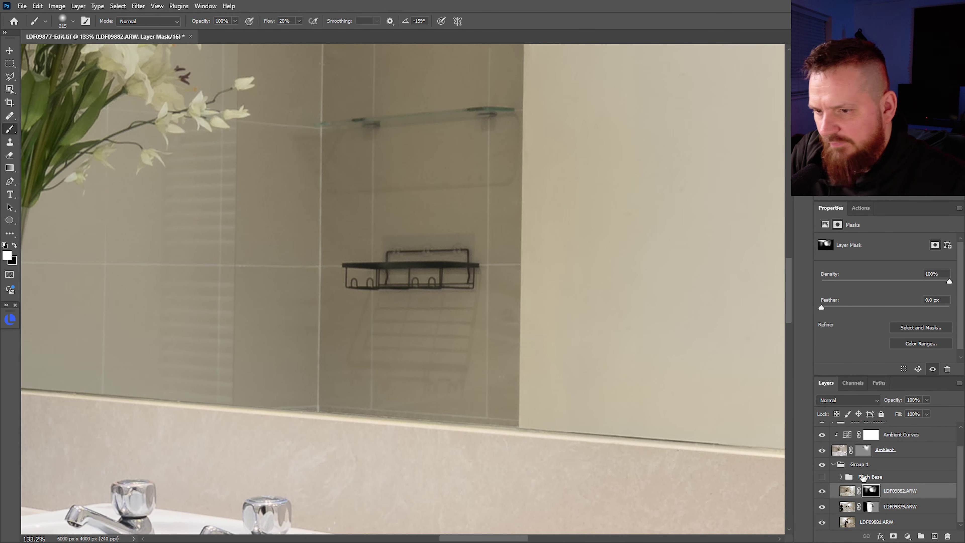
click(874, 507)
shift+click(874, 508)
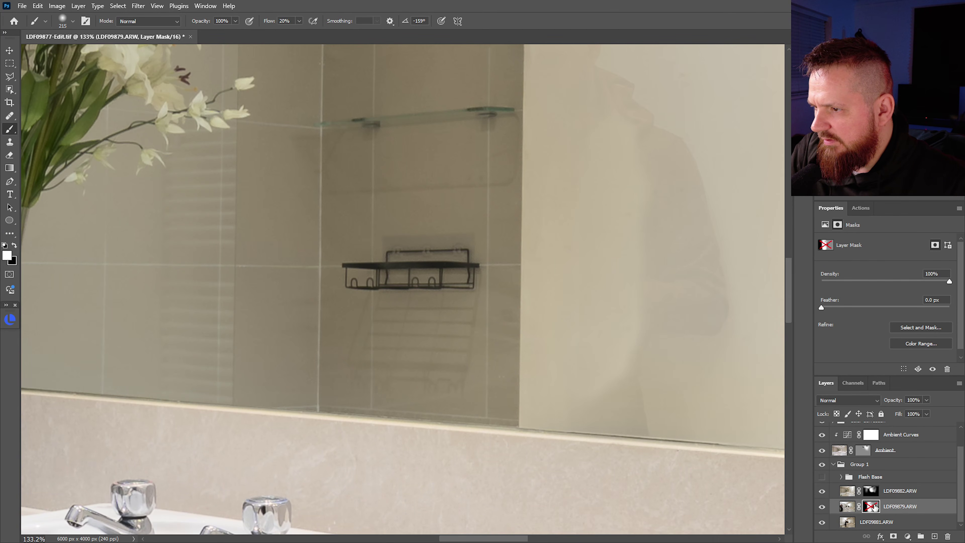
shift+click(874, 508)
shift+click(871, 493)
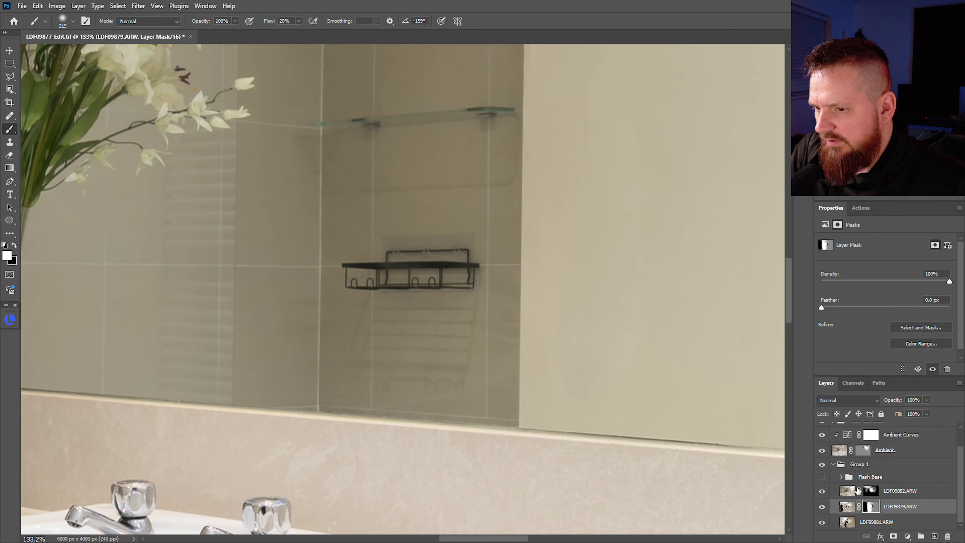
click(822, 477)
click(830, 482)
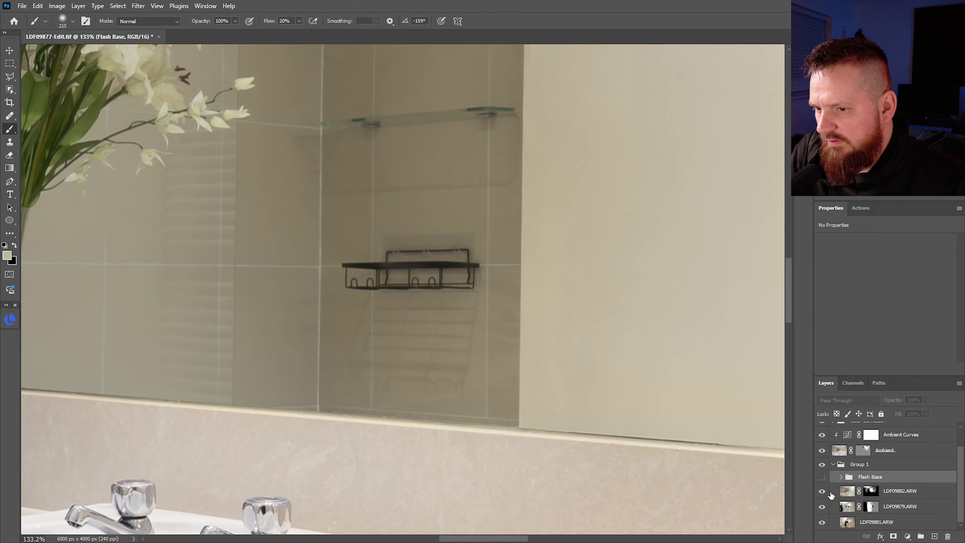
click(824, 479)
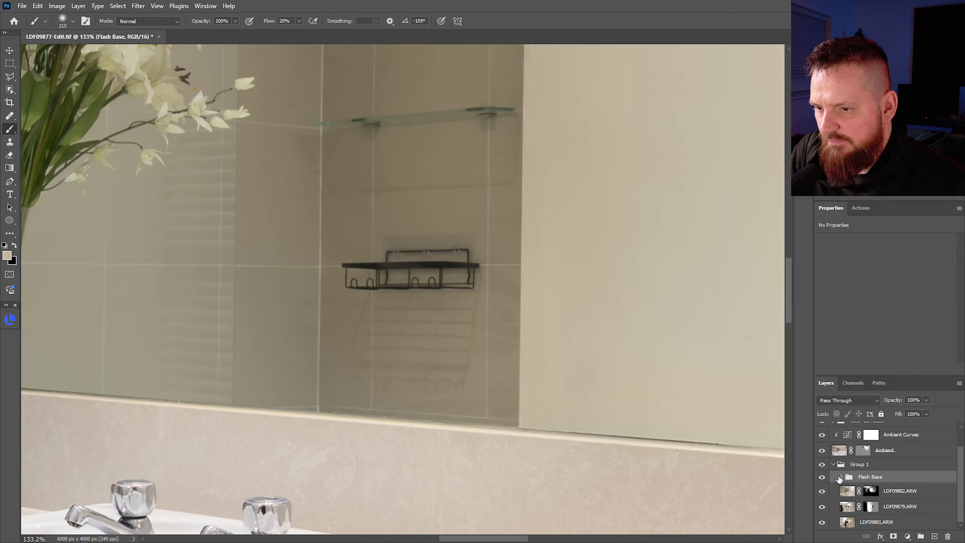
Collapse Group 1, check the whole bathroom photo, and merge the finished edit layers into a single layer.
click(833, 465)
scroll(524, 313, down, 10)
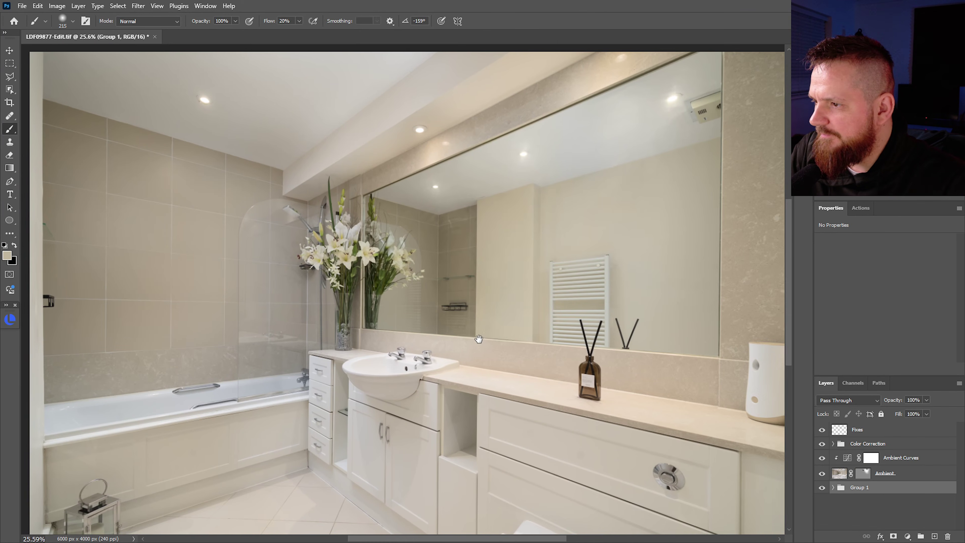
scroll(484, 349, up, 2)
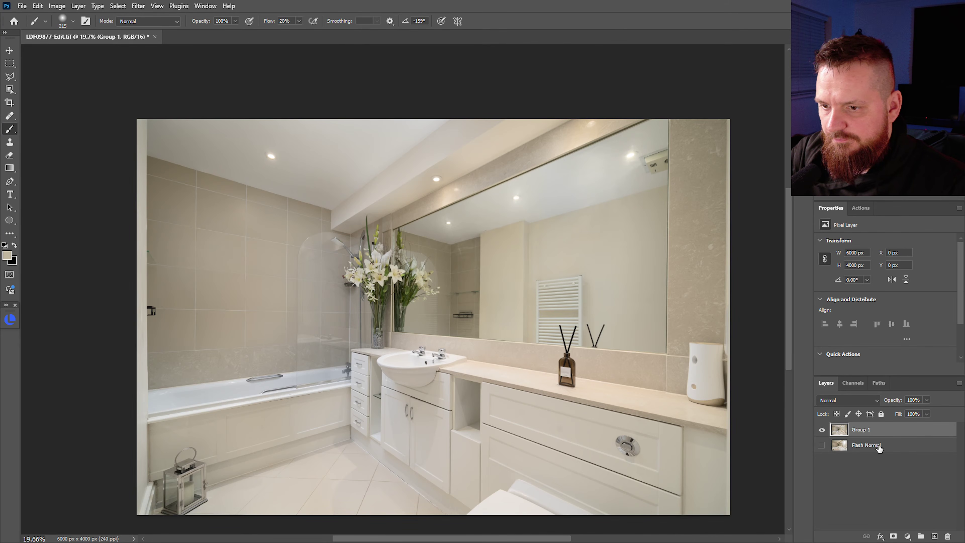
Delete the hidden Flash Normal layer and save the bathroom document.
drag(879, 448, 947, 536)
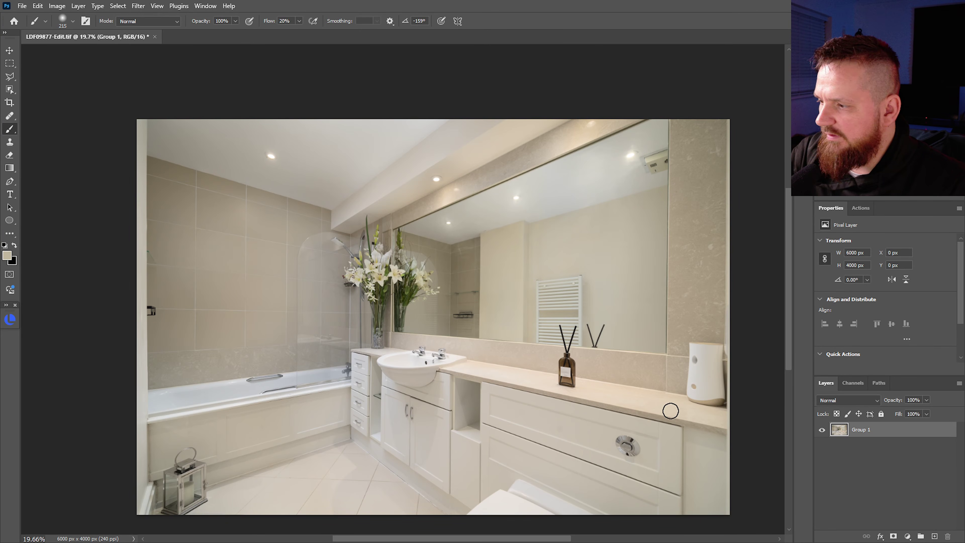
key(ctrl+s)
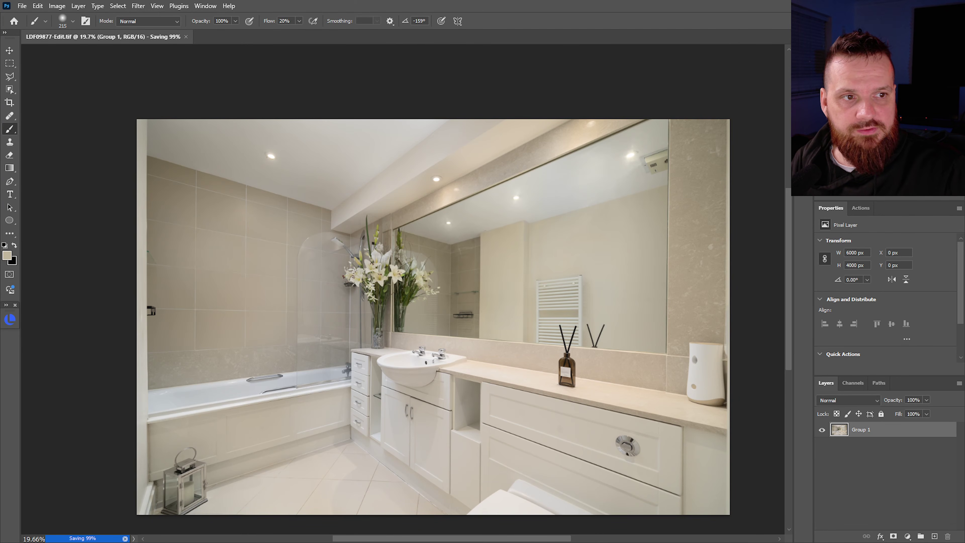
drag(723, 152, 618, 43)
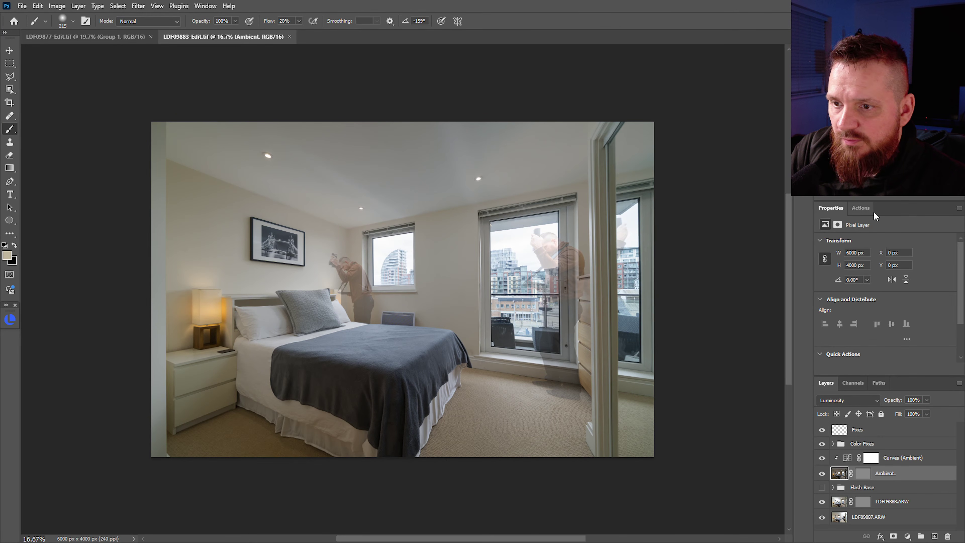
Examine the Flambient action set for the bedroom photo, including the 3A 3F action and the recorded steps of 1A 3F.
click(861, 207)
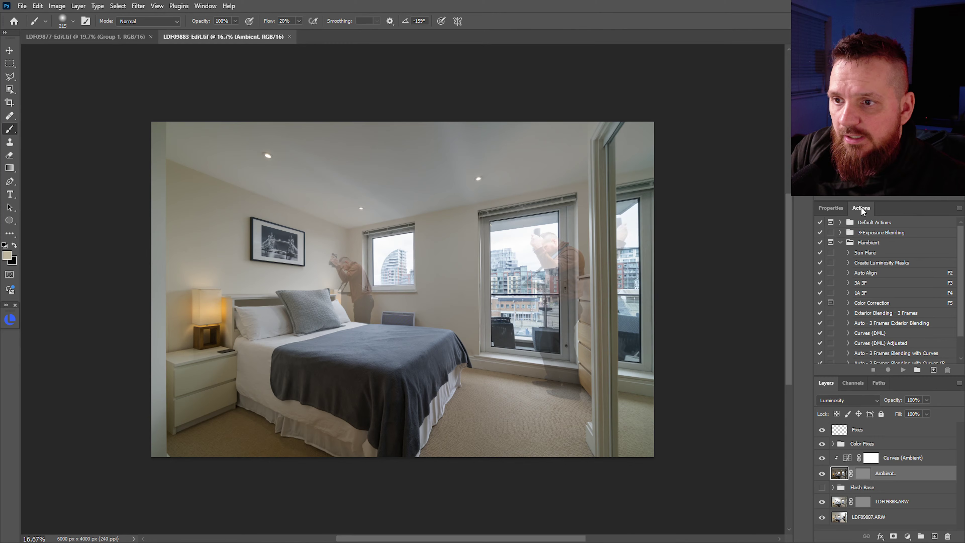
click(841, 243)
click(841, 242)
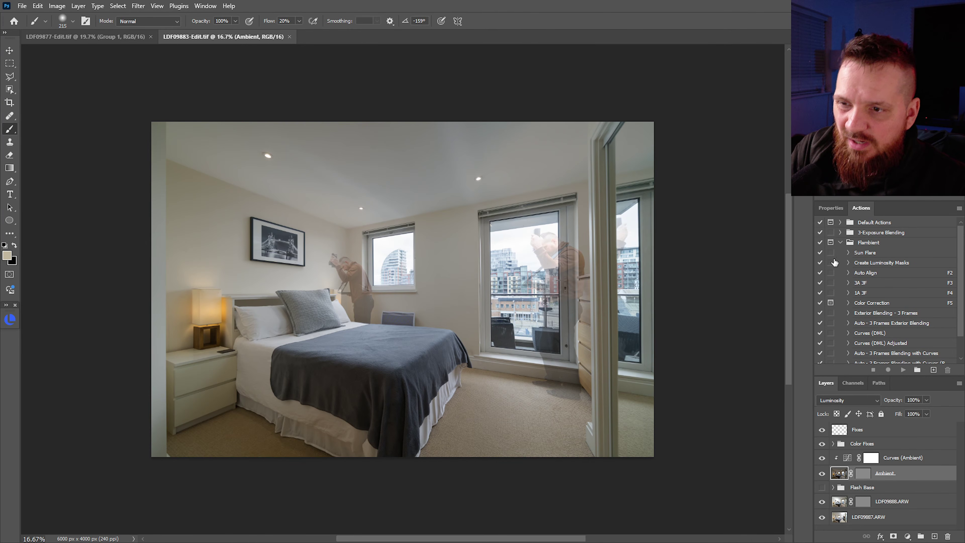
click(881, 285)
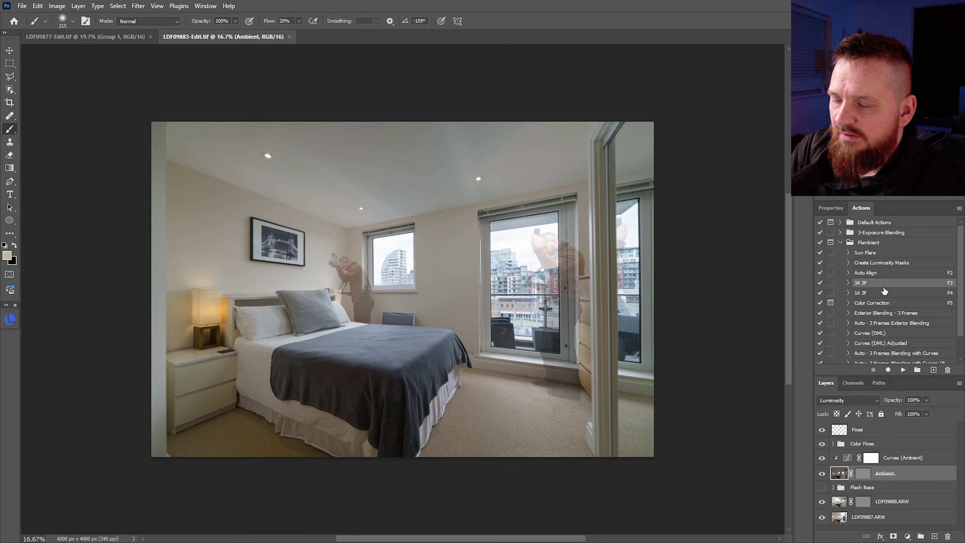
click(857, 294)
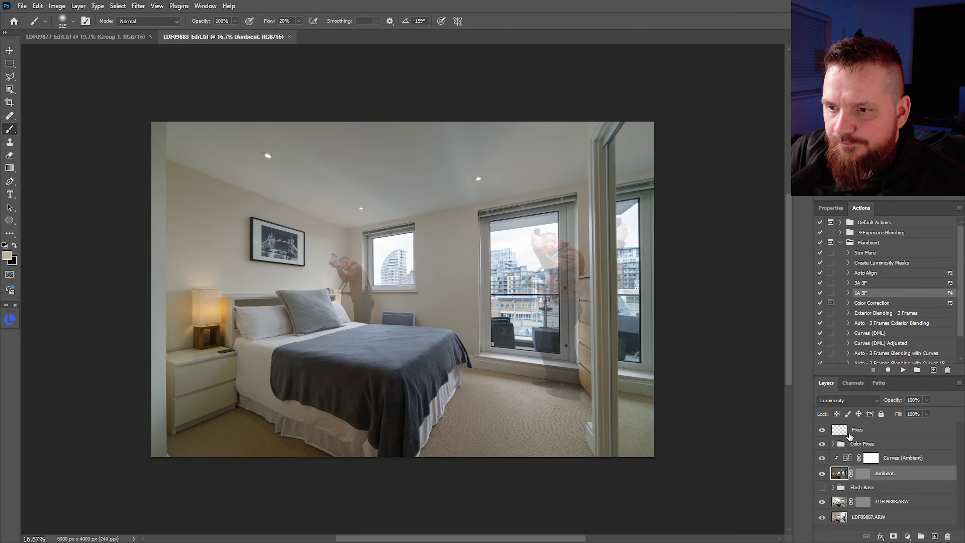
click(848, 293)
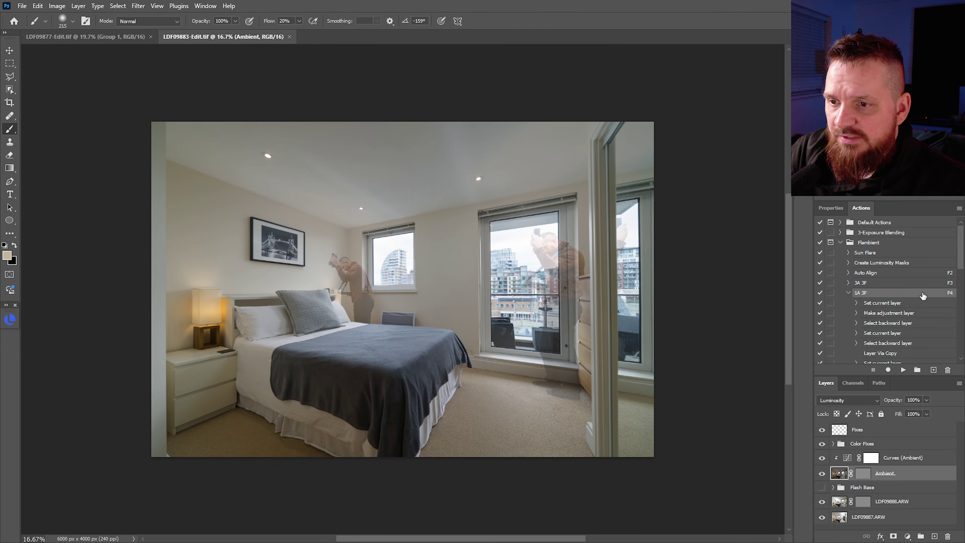
scroll(952, 268, down, 3)
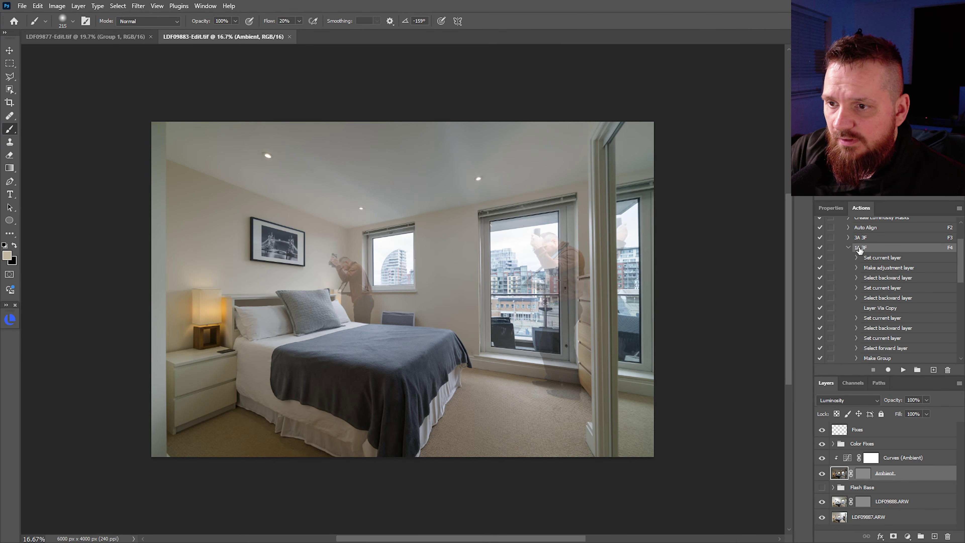
click(849, 247)
Expand the 3A 3F action and examine its recorded layer selections and the "D4 Preview" plugin command.
click(849, 258)
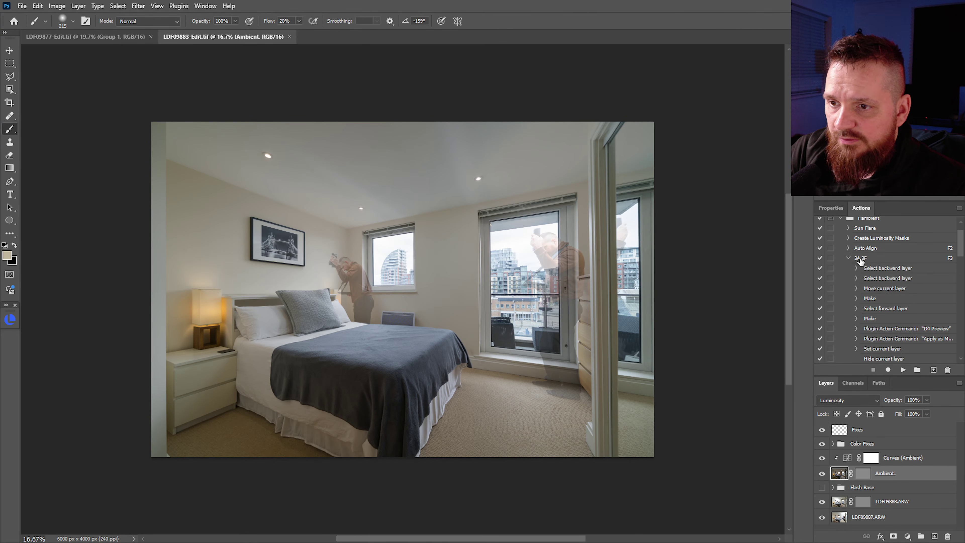
click(895, 271)
click(898, 279)
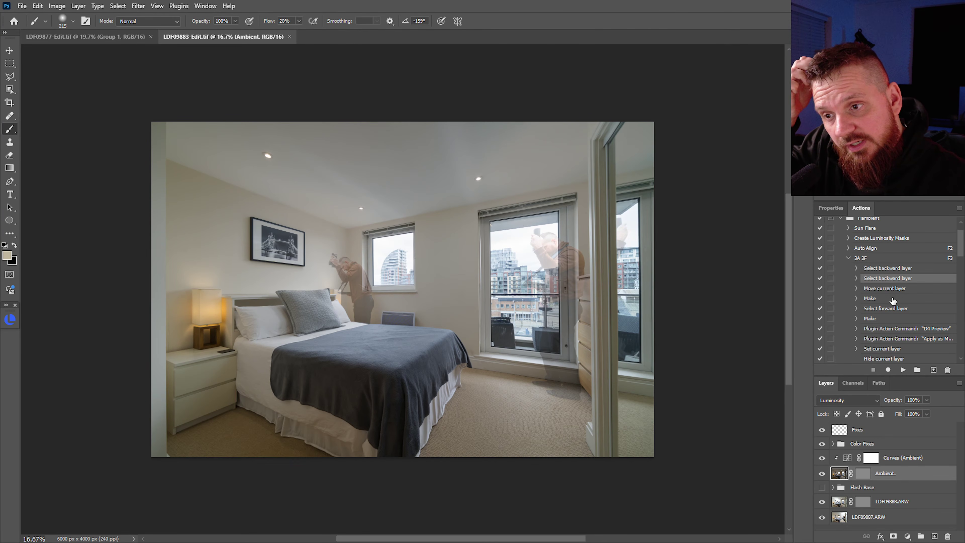
click(897, 330)
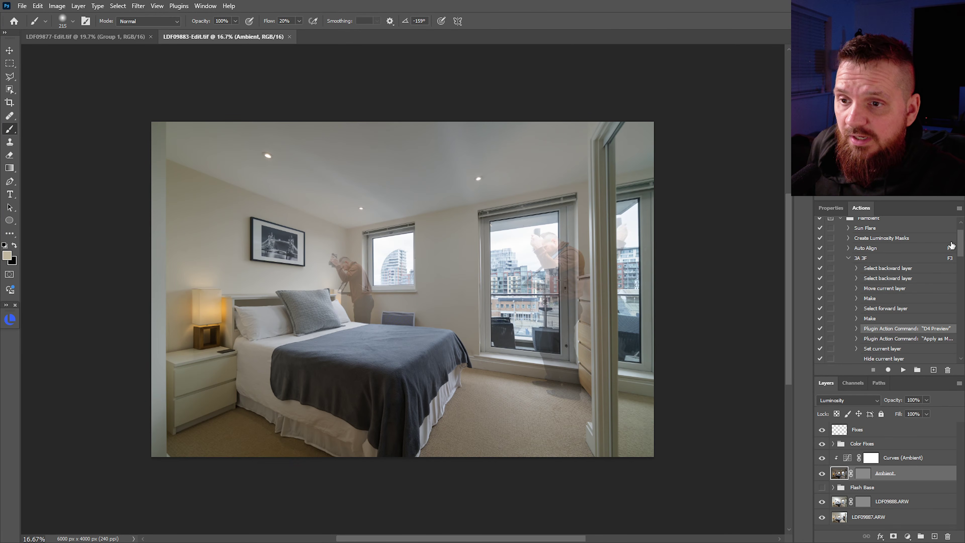
drag(962, 249, 963, 260)
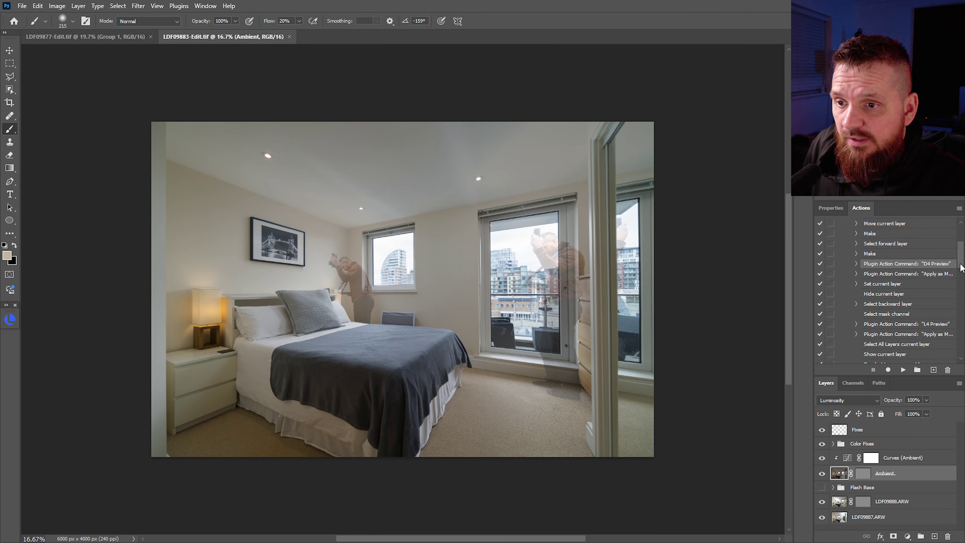
scroll(920, 300, down, 2)
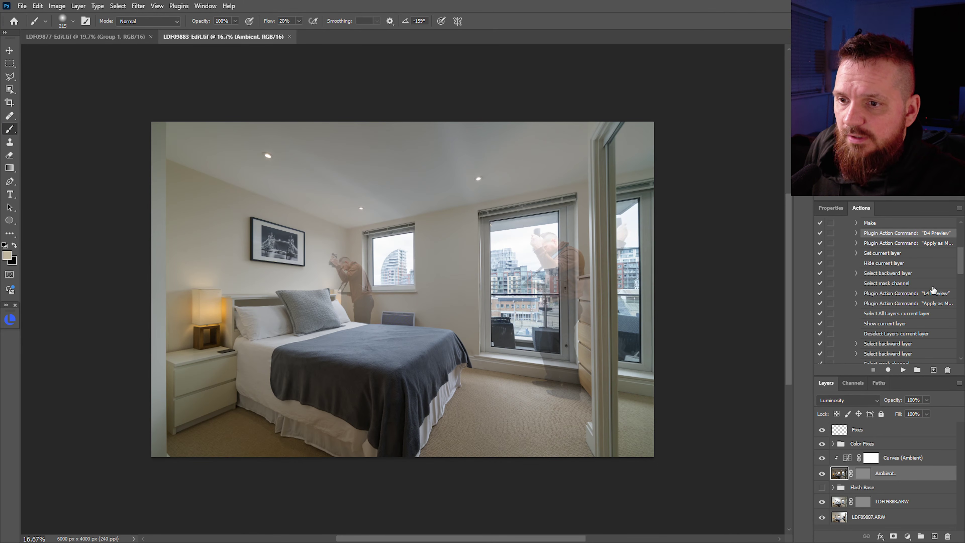
Check the Ambient layer's mask properties, and examine 3A 3F's mask-applying and "L4 Preview" plugin commands and its remaining recorded steps.
click(834, 208)
click(839, 225)
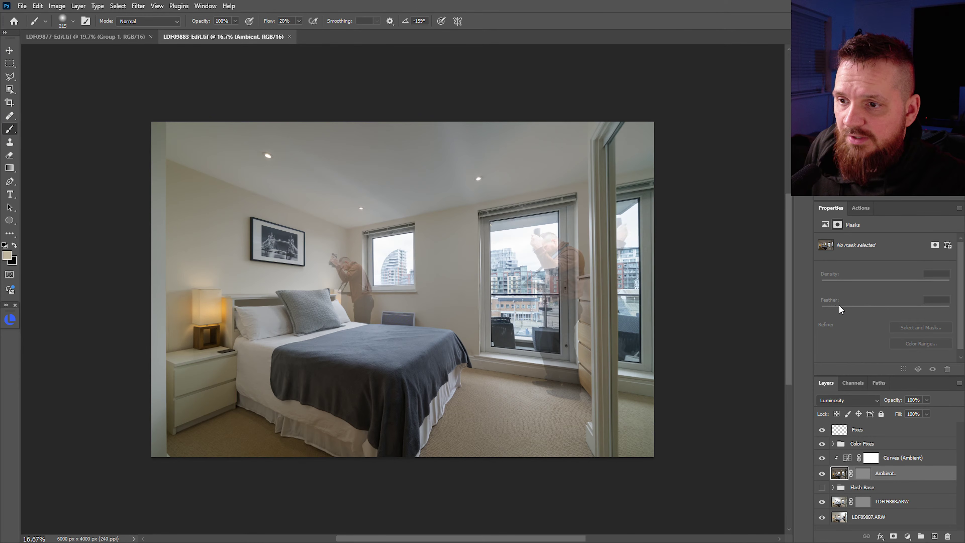
click(861, 213)
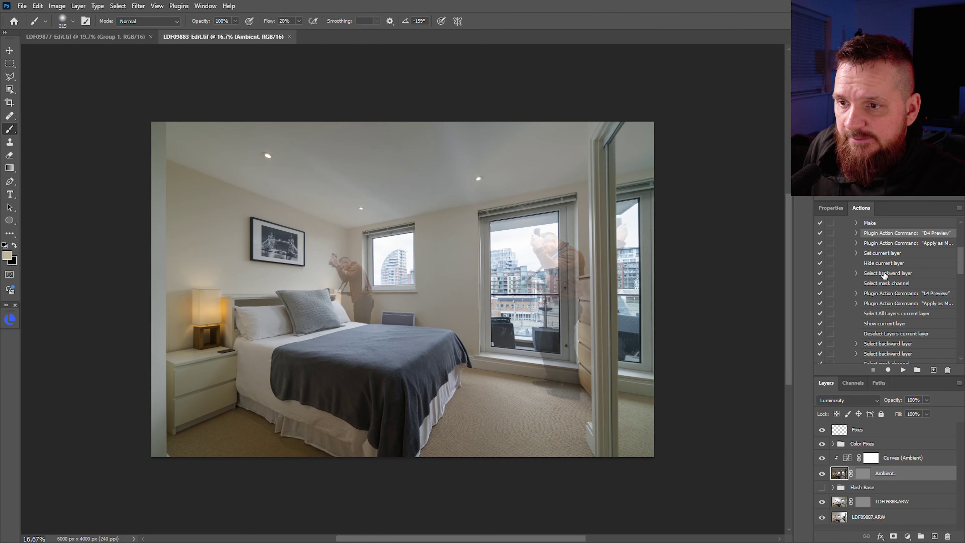
click(900, 244)
click(904, 295)
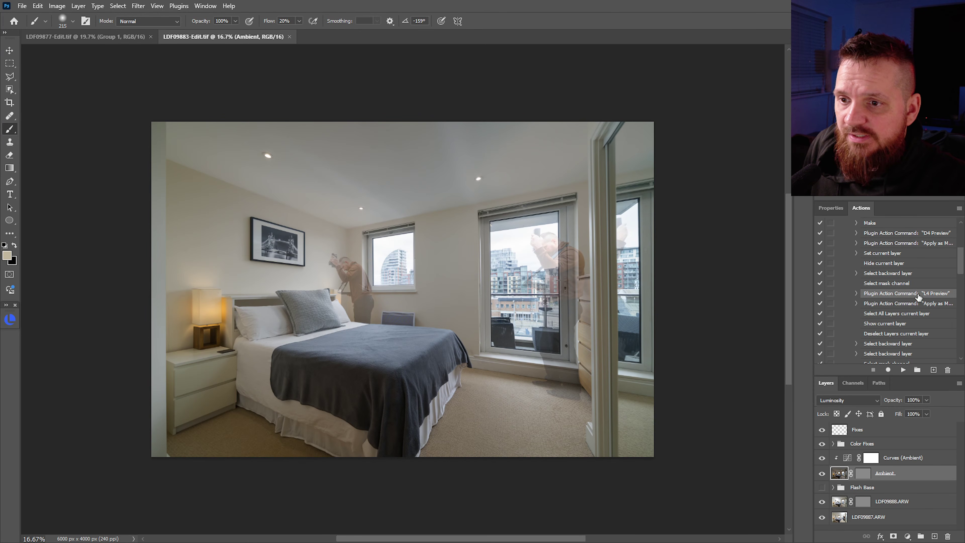
scroll(958, 267, down, 3)
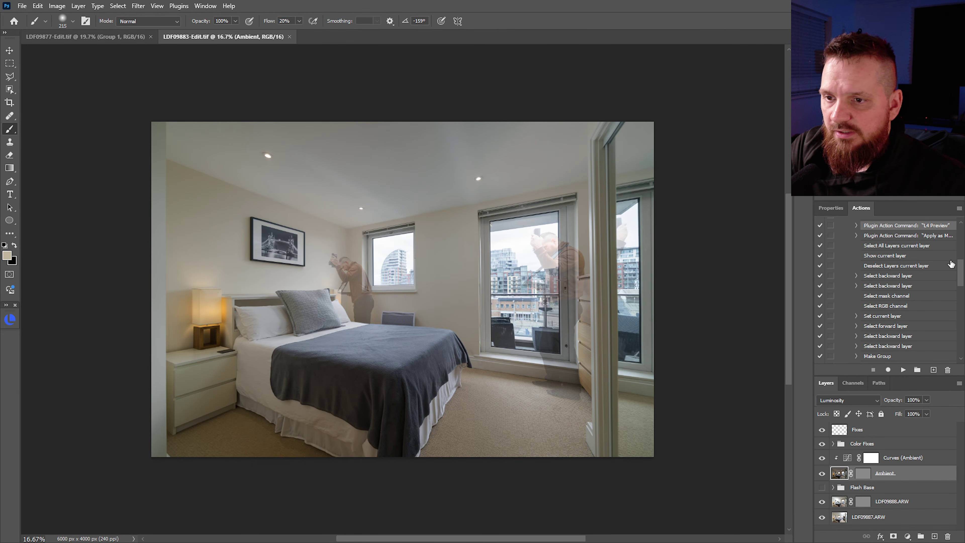
scroll(963, 276, up, 1)
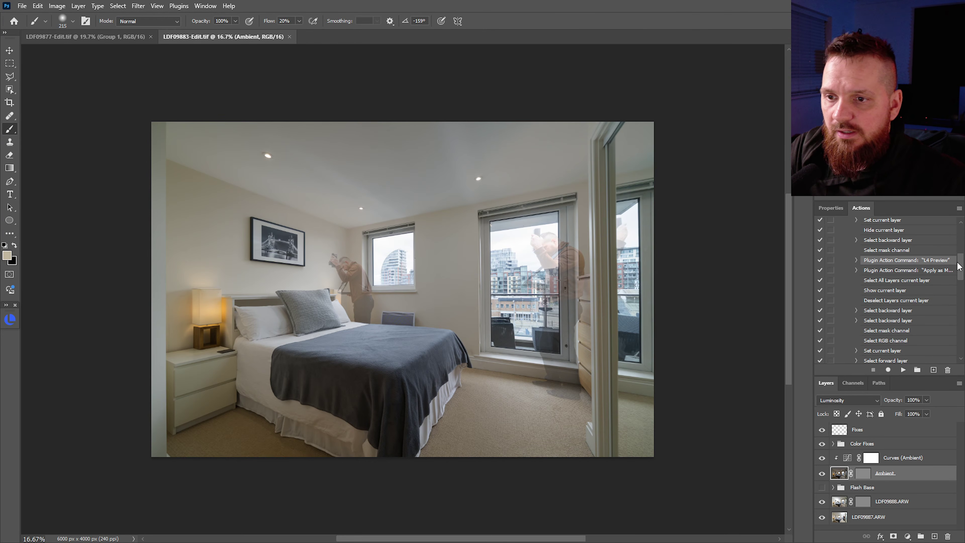
drag(960, 268, 962, 270)
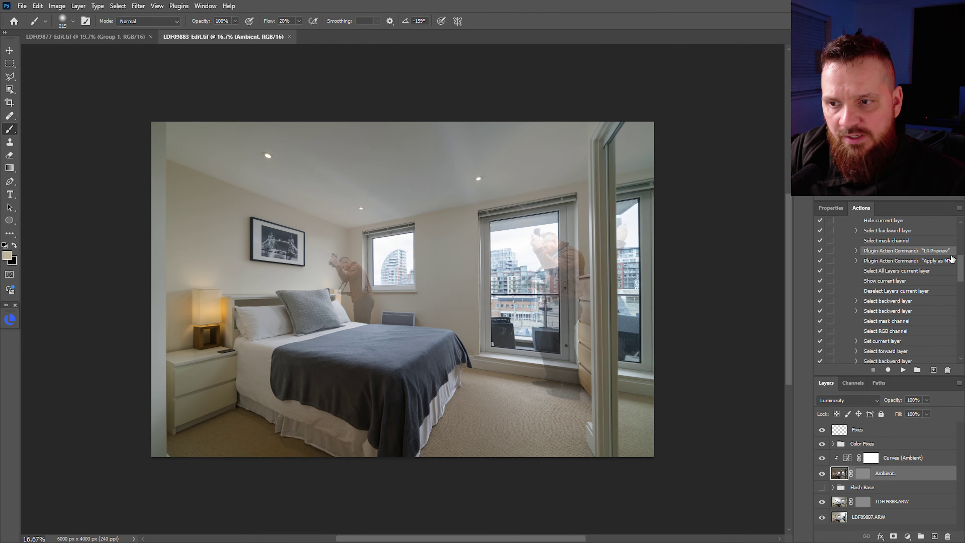
drag(958, 279, 951, 285)
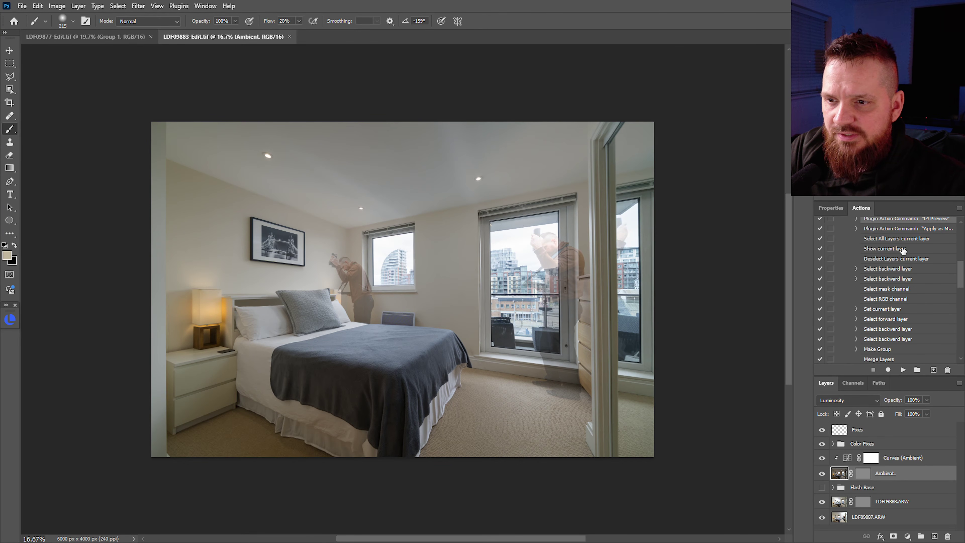
Examine the remaining recorded steps of the 3A 3F action, from Set current layer and Make Group to Fill, against the photo's layers.
click(890, 309)
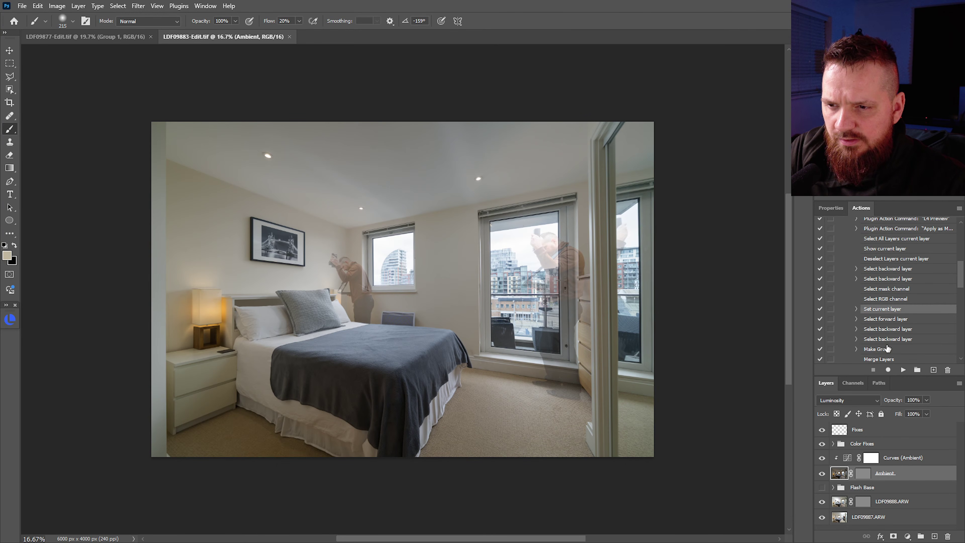
click(888, 349)
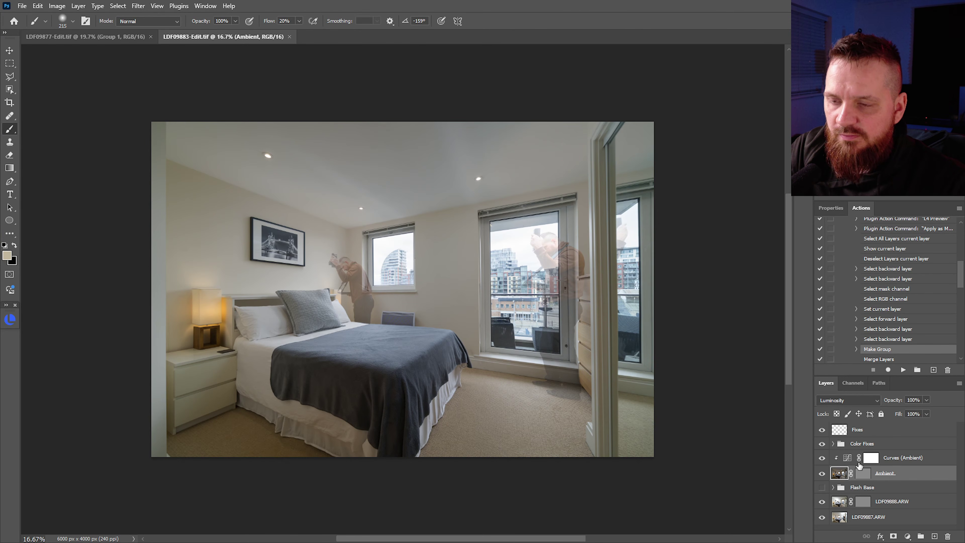
scroll(961, 283, down, 3)
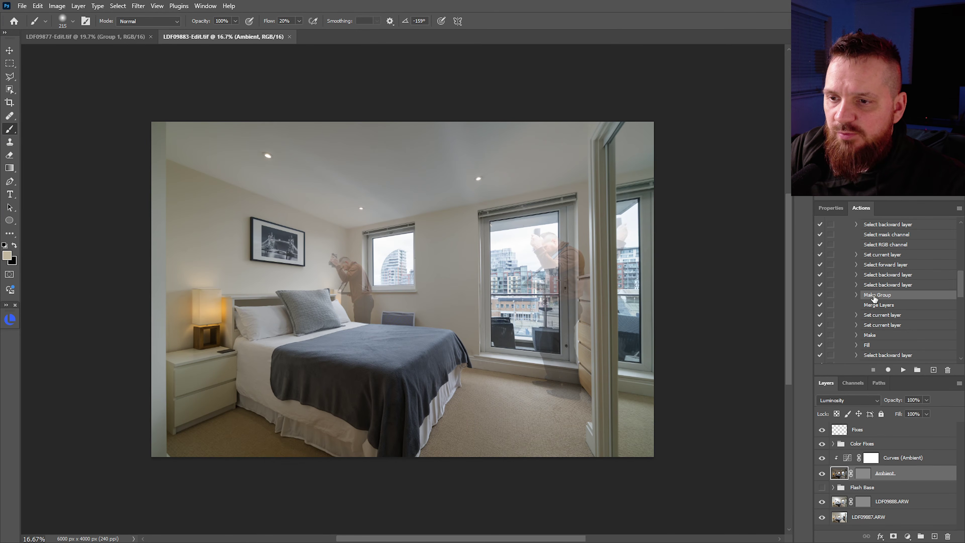
click(857, 295)
click(857, 295)
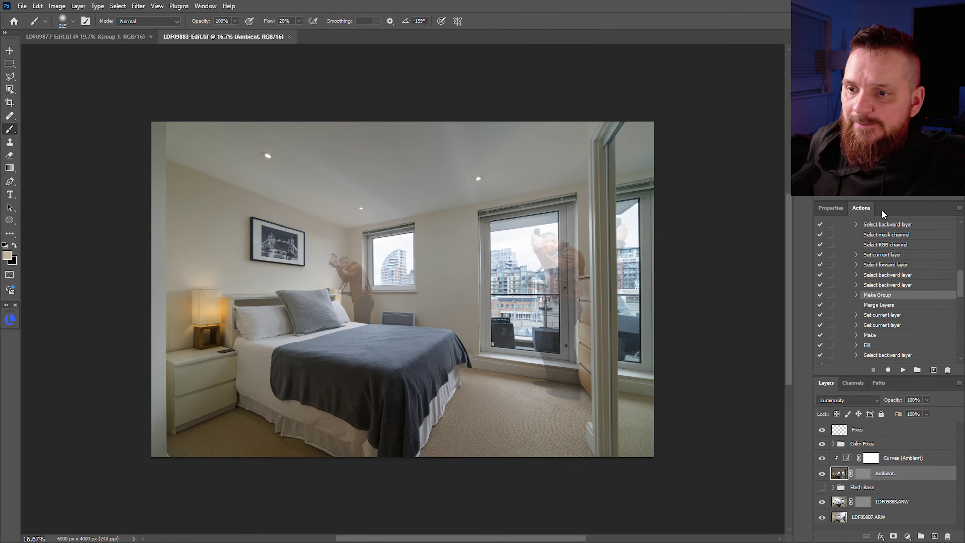
scroll(958, 288, down, 3)
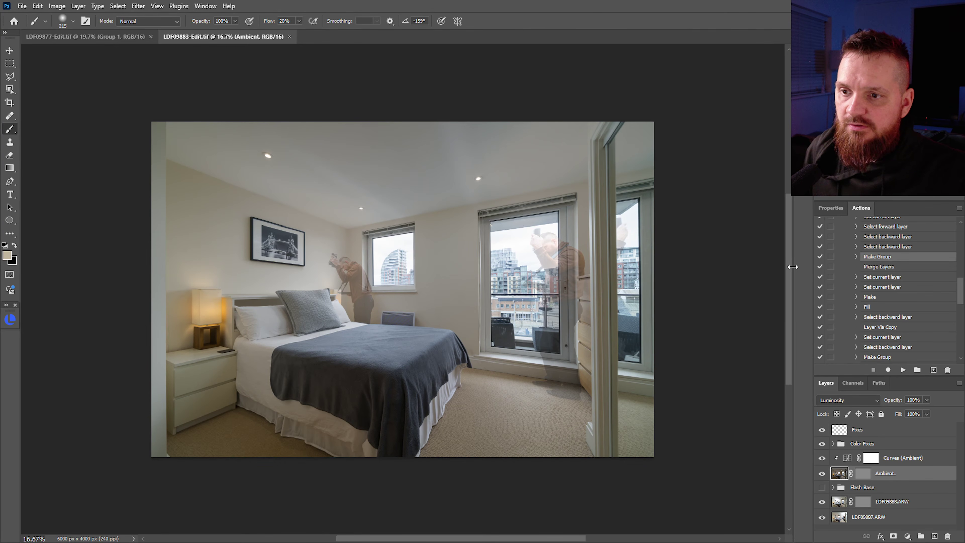
click(895, 277)
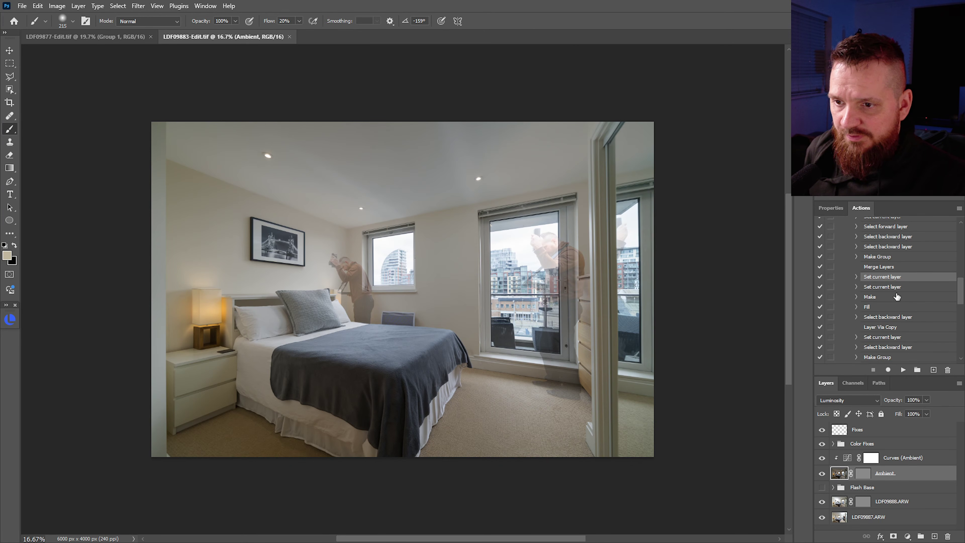
drag(961, 296, 961, 304)
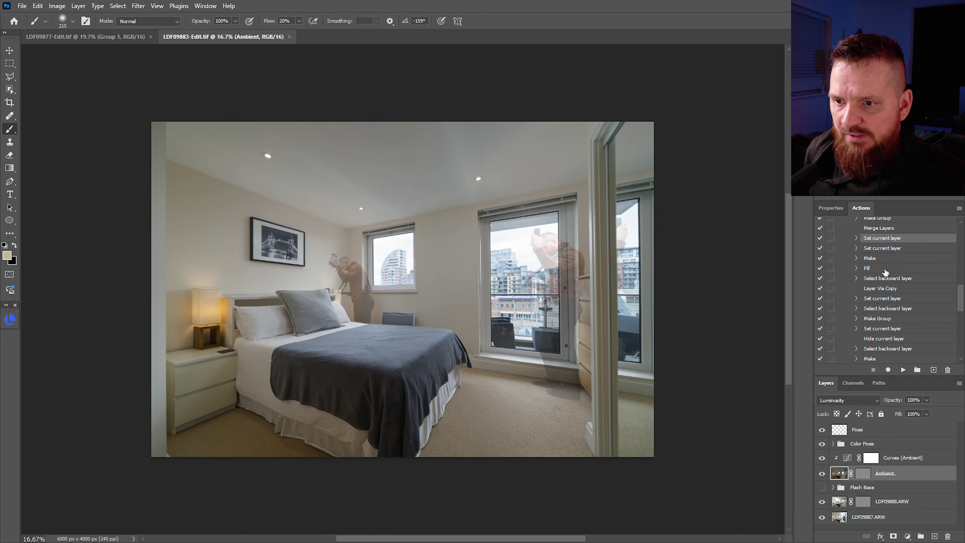
click(895, 516)
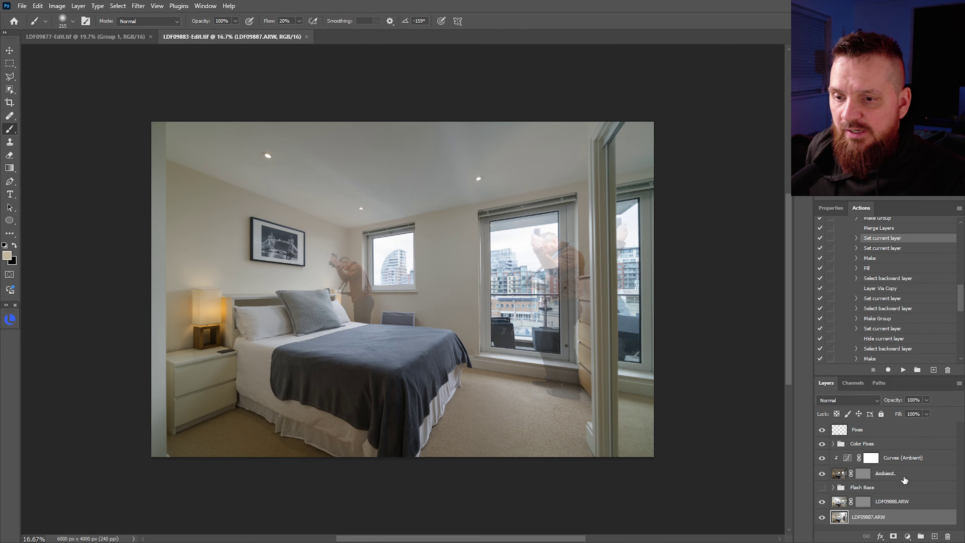
click(880, 537)
click(852, 533)
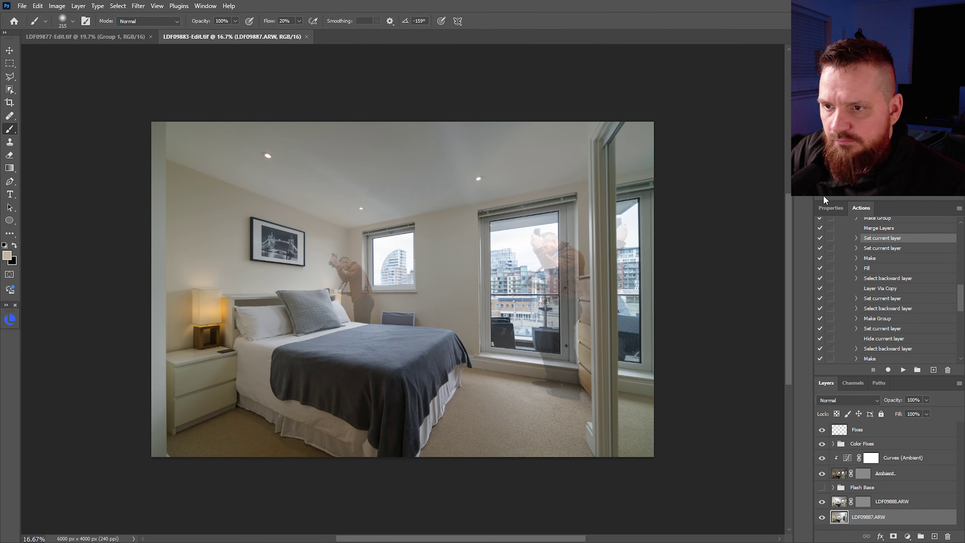
Review the start of the 3A 3F action, collapse it in the Flambient set, and show the LDF09887.ARW layer's properties.
scroll(941, 289, up, 10)
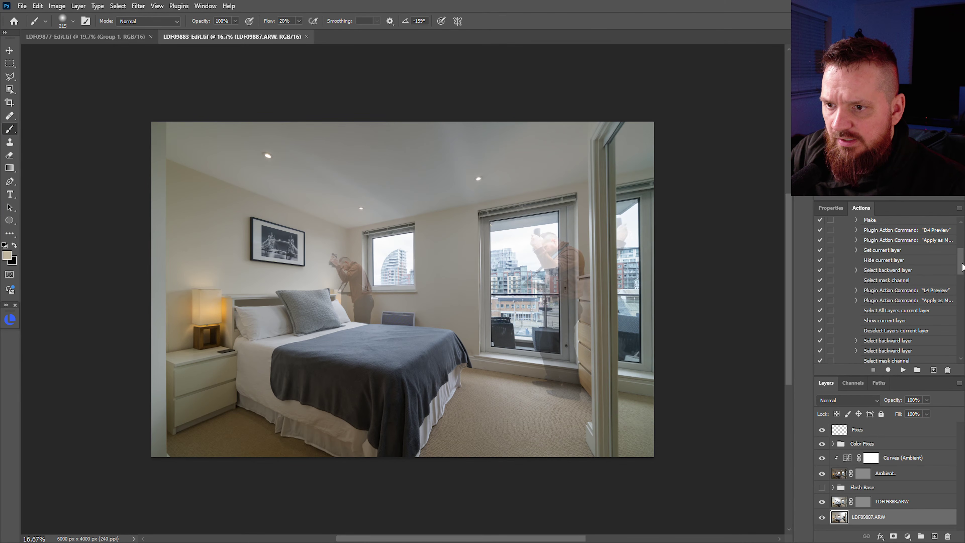
scroll(874, 273, up, 8)
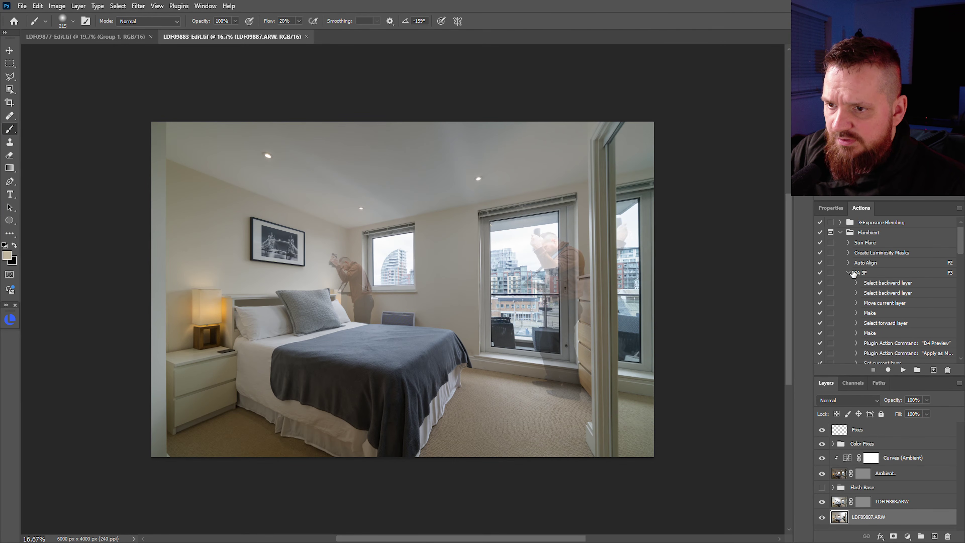
click(862, 273)
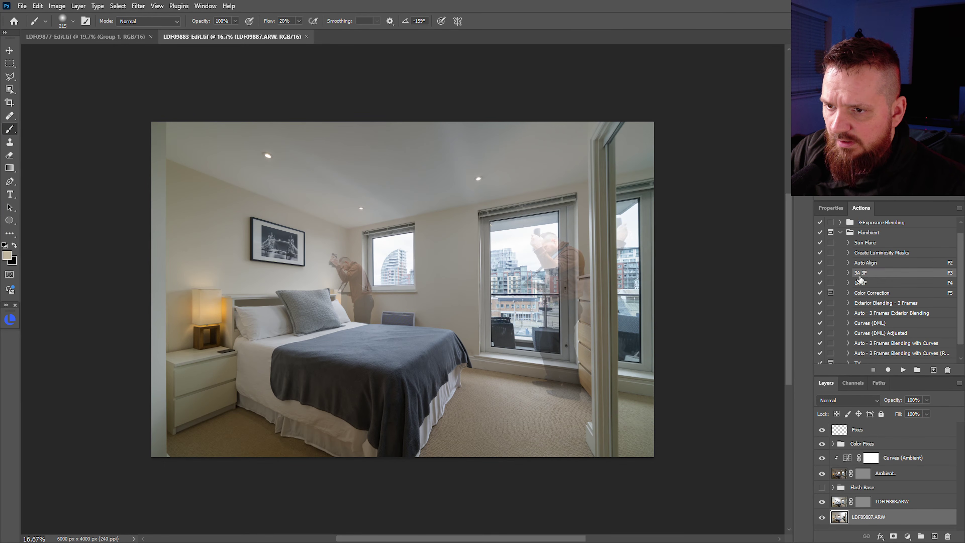
click(849, 273)
click(849, 273)
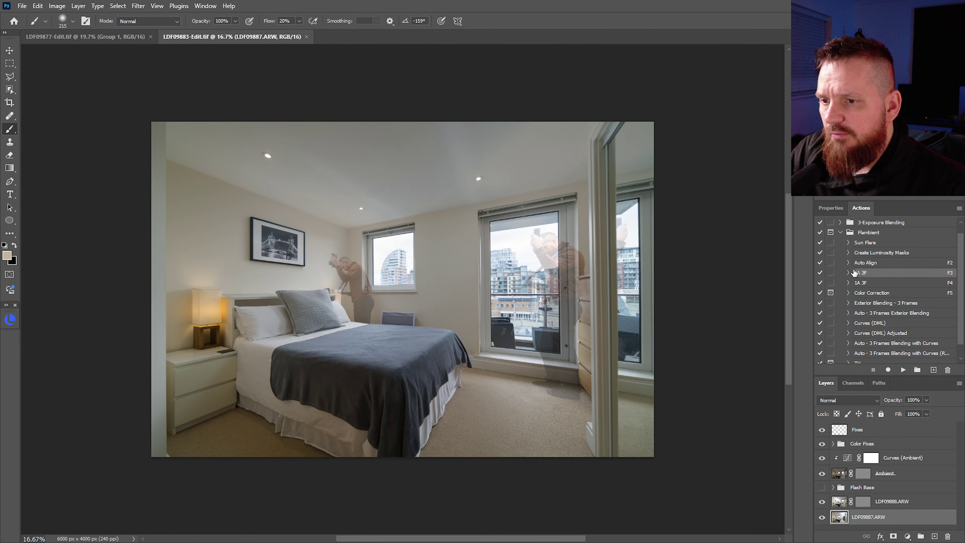
click(849, 273)
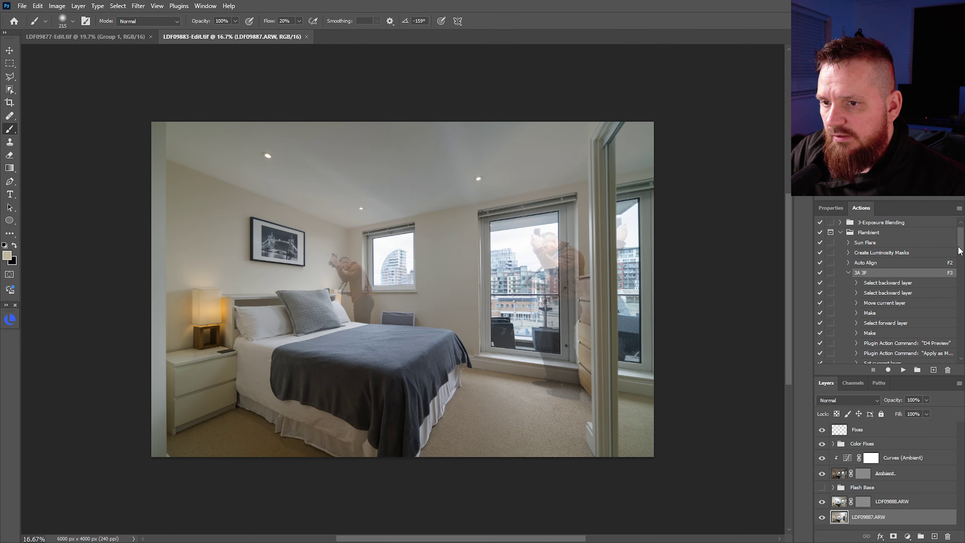
mouse_move(961, 245)
mouse_down()
mouse_move(961, 255)
mouse_move(962, 245)
mouse_up()
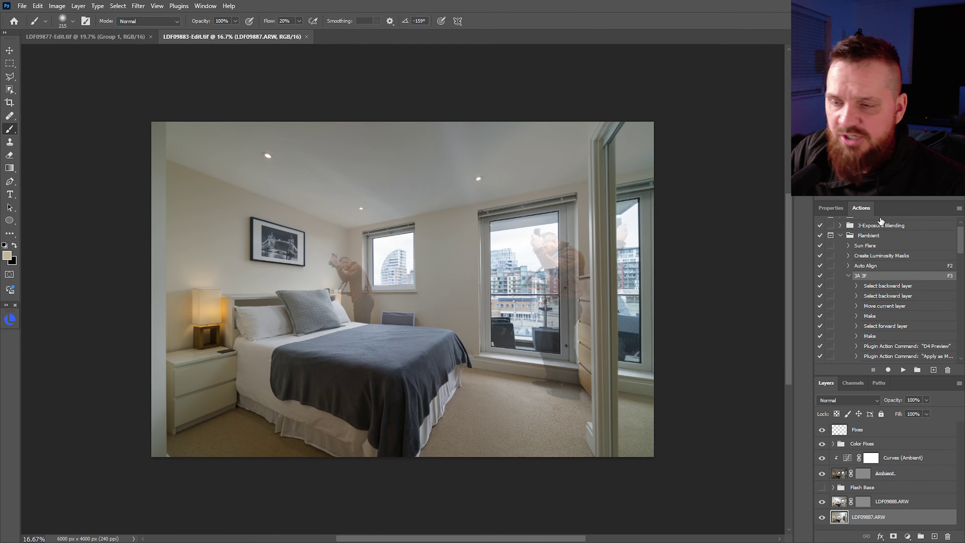
click(849, 276)
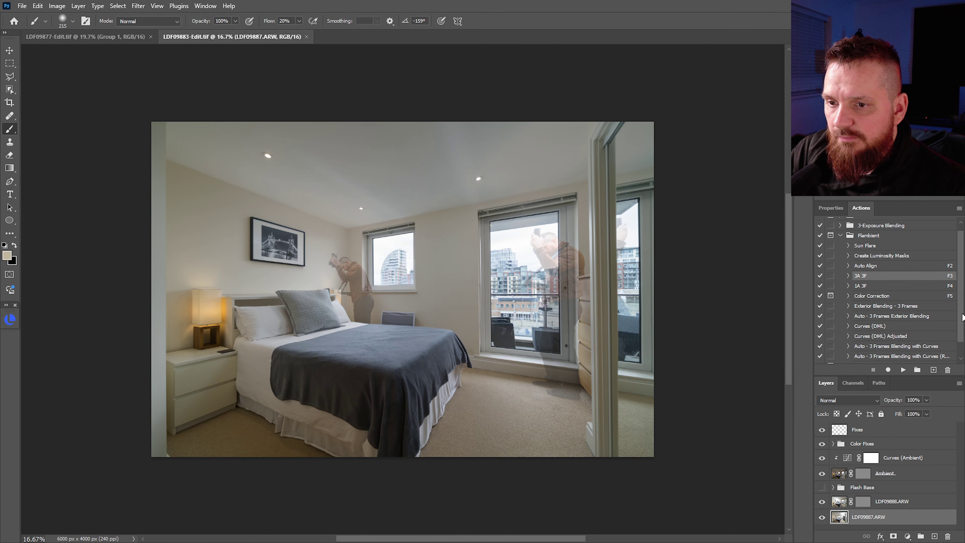
drag(962, 306, 962, 321)
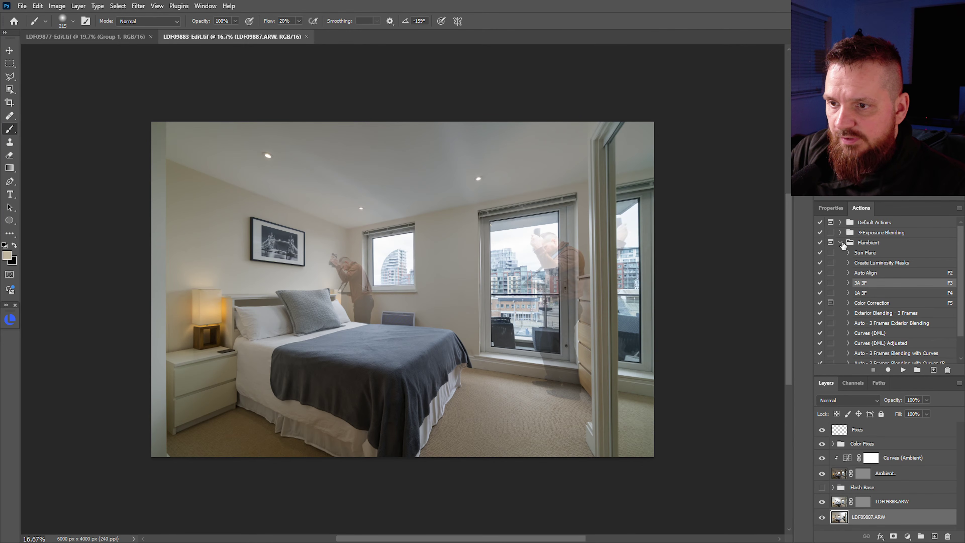
click(831, 208)
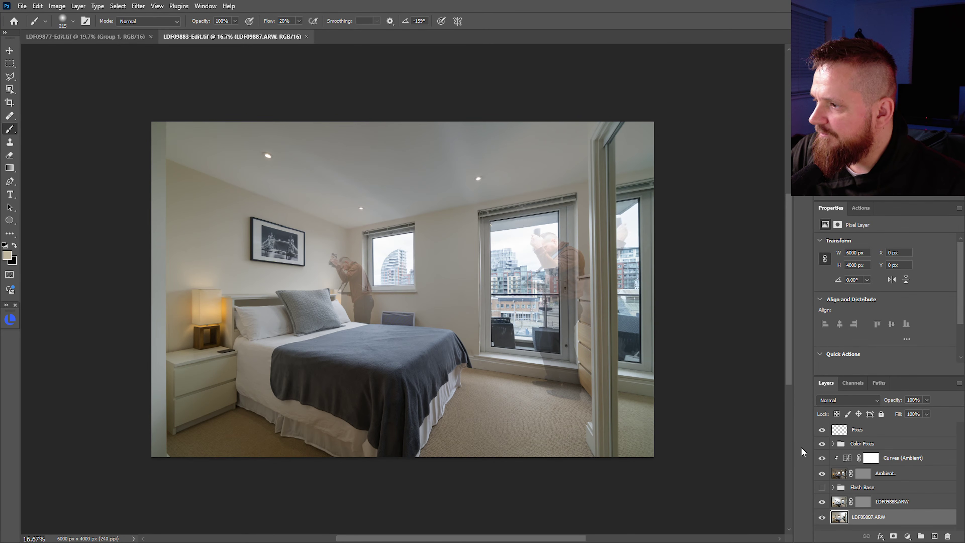
Hide the Ambient layer and paint black on the LDF09888.ARW mask over the photographer beside the small window, using a large soft brush.
click(822, 474)
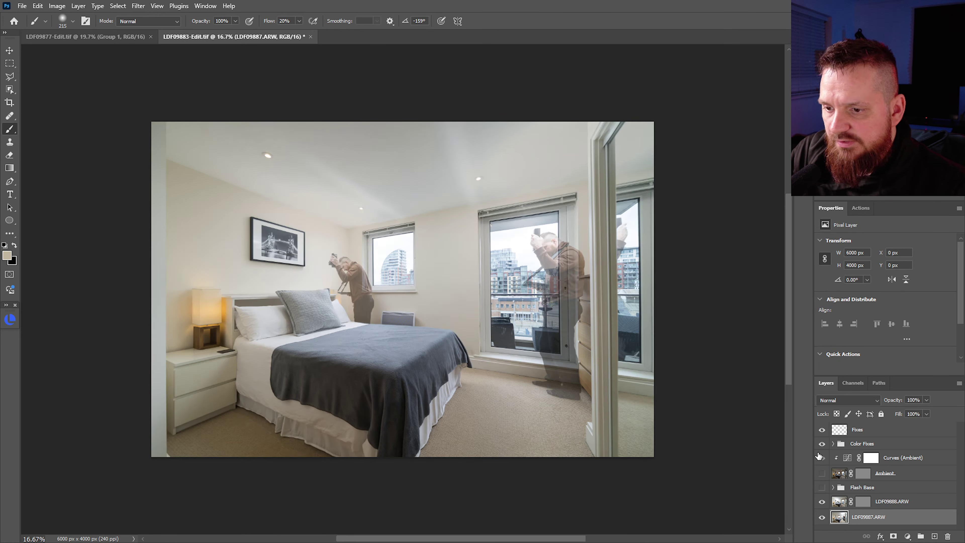
click(863, 501)
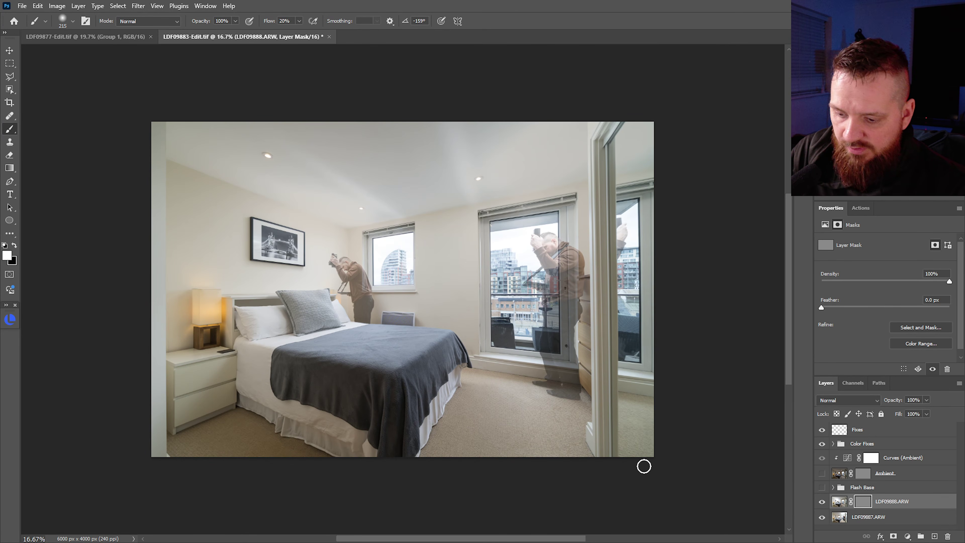
alt+right_click(507, 266)
alt+right_click(528, 274)
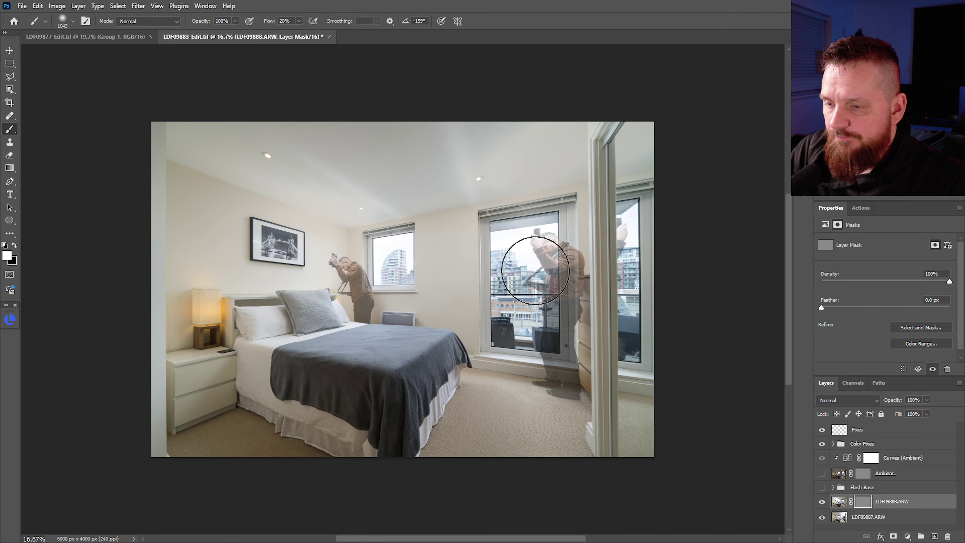
alt+right_click(517, 284)
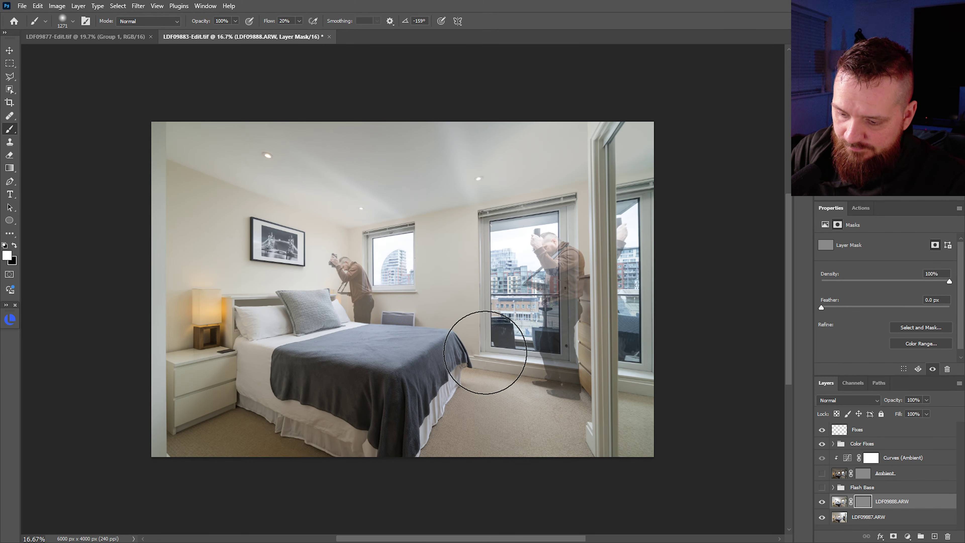
key(x)
alt+right_click(387, 258)
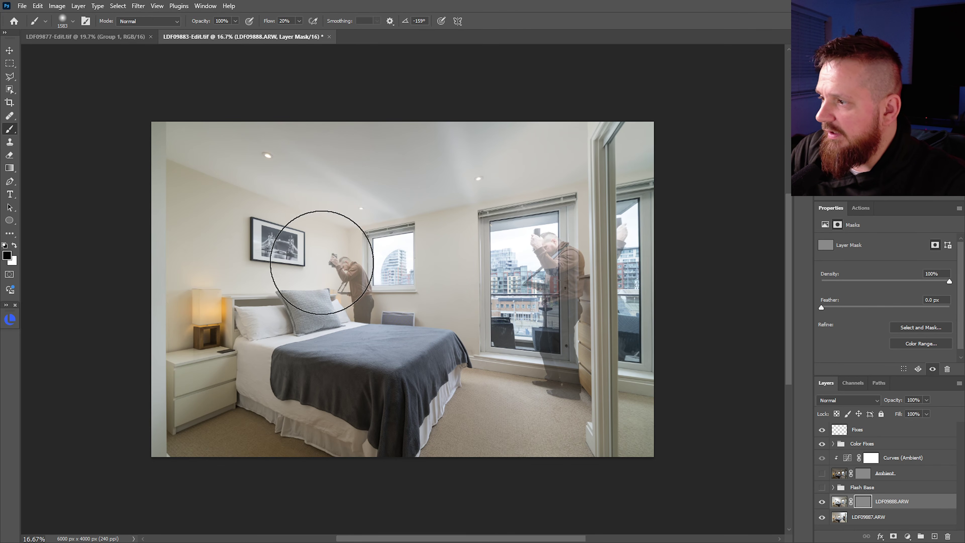
alt+right_click(345, 254)
click(337, 249)
drag(337, 249, 351, 296)
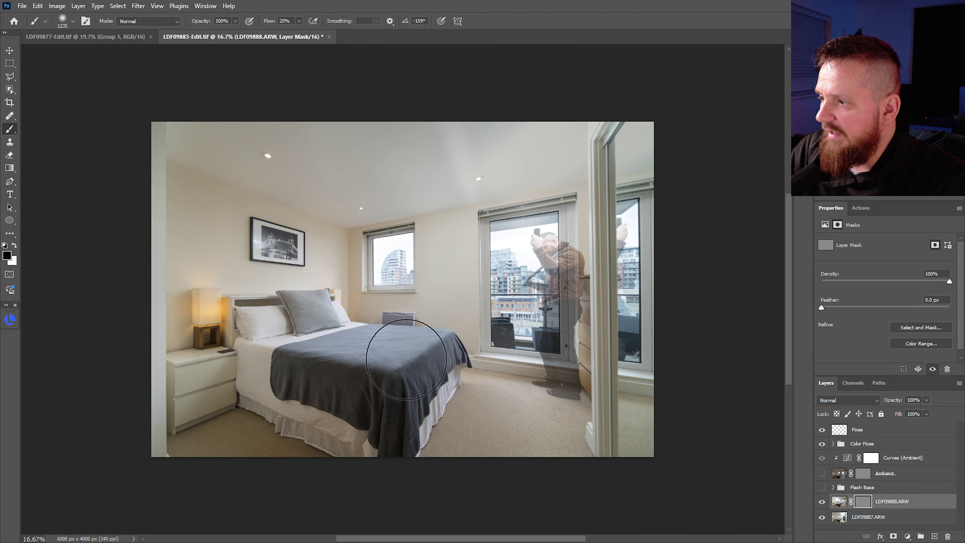
Paint white on the LDF09888.ARW mask over the ceiling and the photographer in front of the balcony door.
key(x)
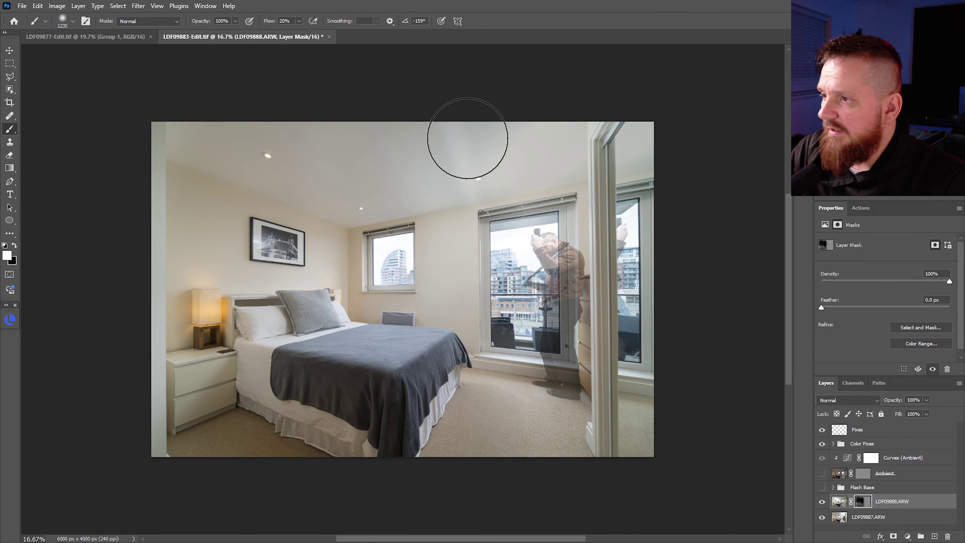
click(468, 144)
mouse_move(559, 341)
mouse_down()
mouse_move(600, 371)
mouse_move(625, 162)
mouse_move(614, 366)
mouse_up()
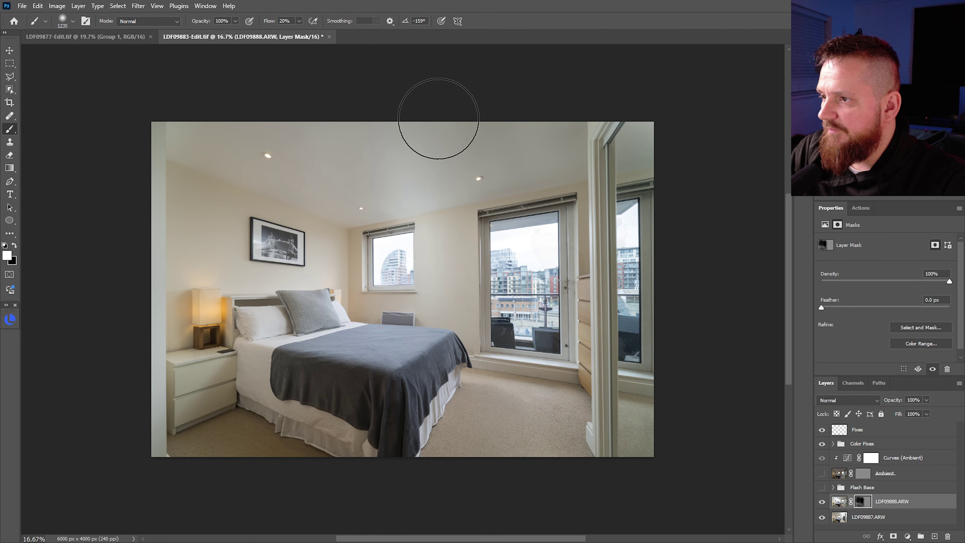
alt+right_click(472, 223)
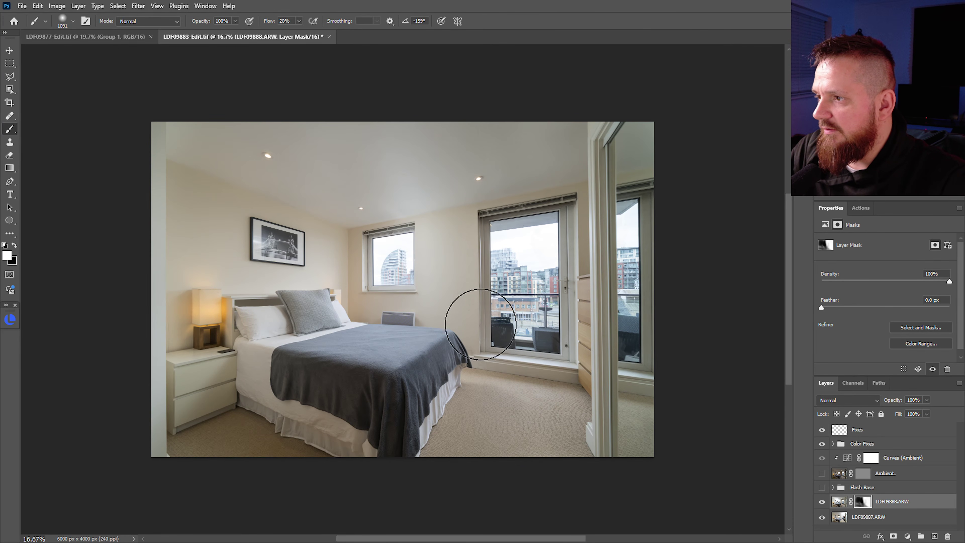
Refine the LDF09888.ARW mask by painting white down the wall beside the framed picture and bedside table with a larger brush.
key(x)
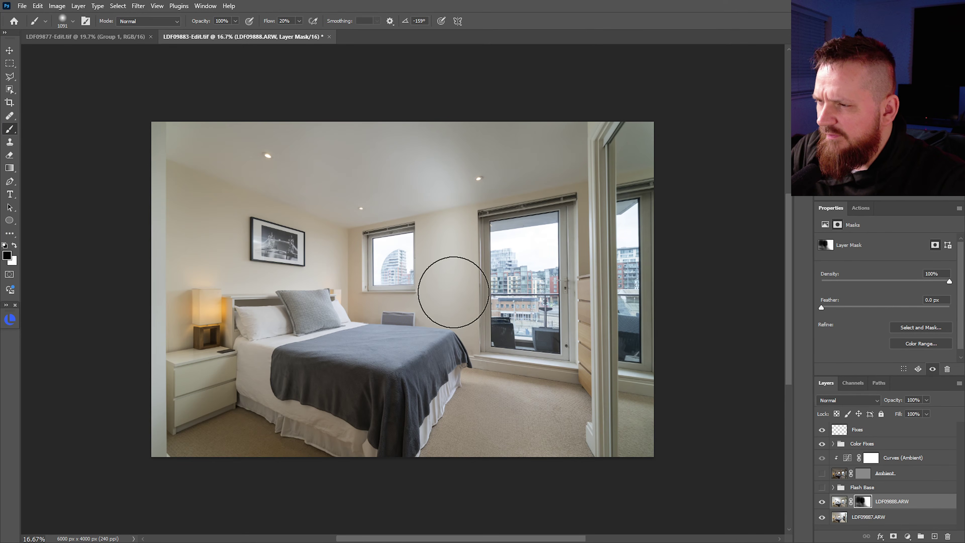
alt+right_click(263, 244)
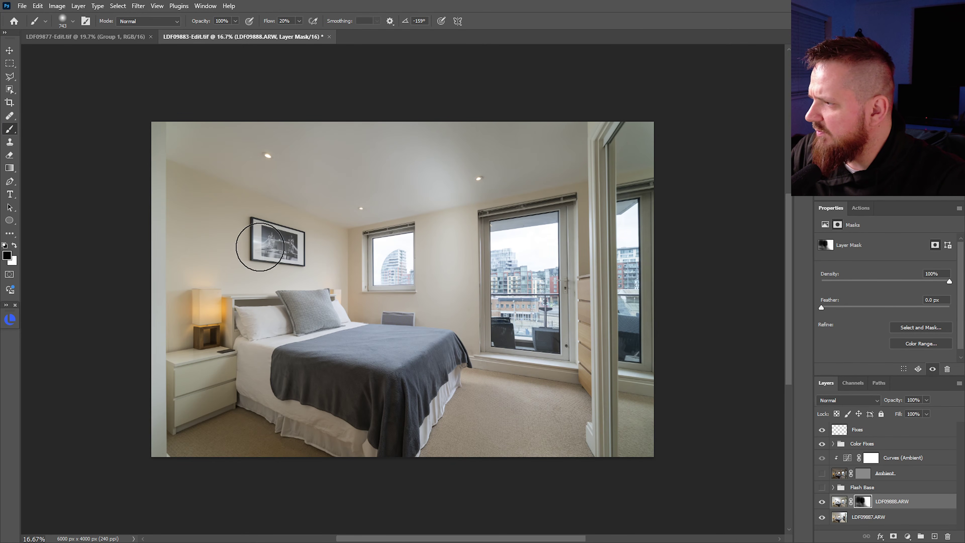
key(x)
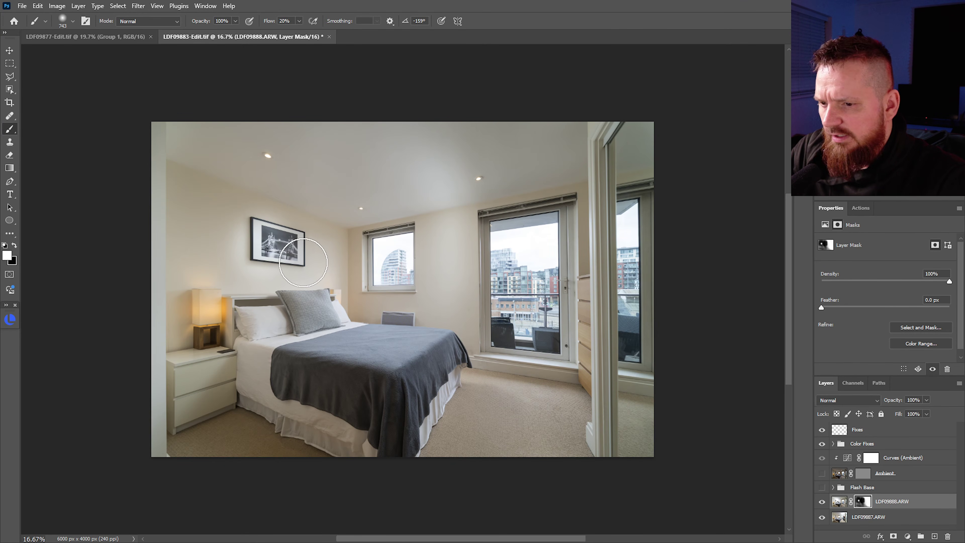
alt+right_click(263, 215)
drag(195, 159, 175, 346)
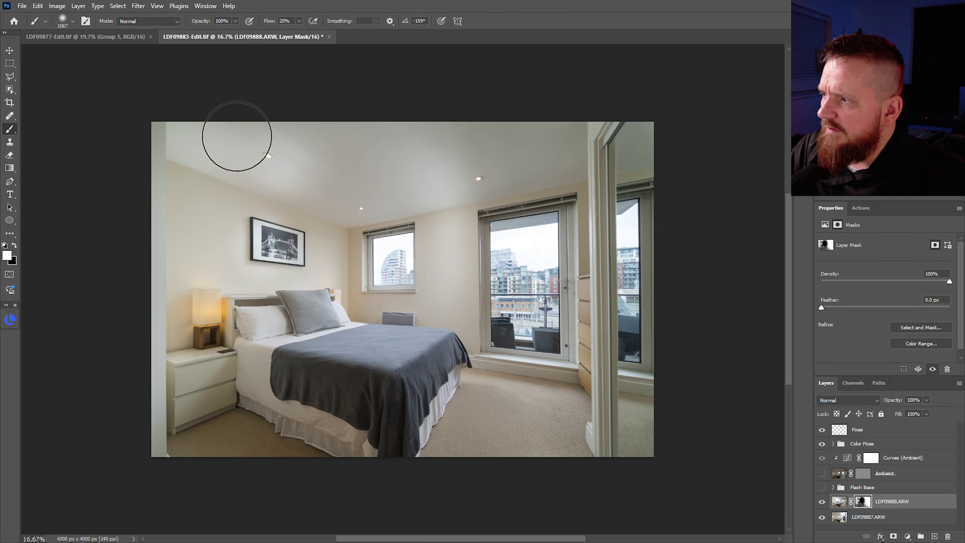
alt+right_click(291, 164)
key(x)
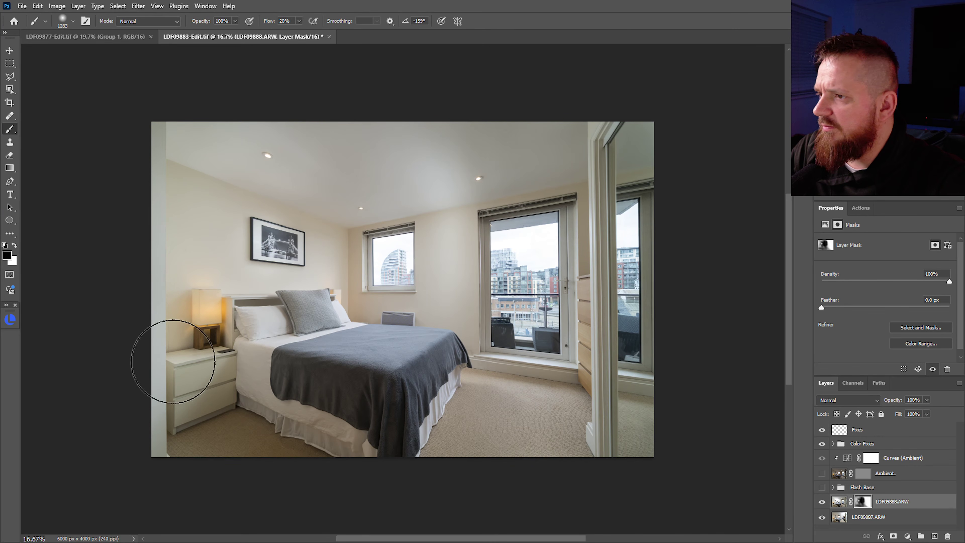
Show and expand the Flash Base group, and move the LDF09886.ARW layer above LDF09886.ARW copy.
click(823, 488)
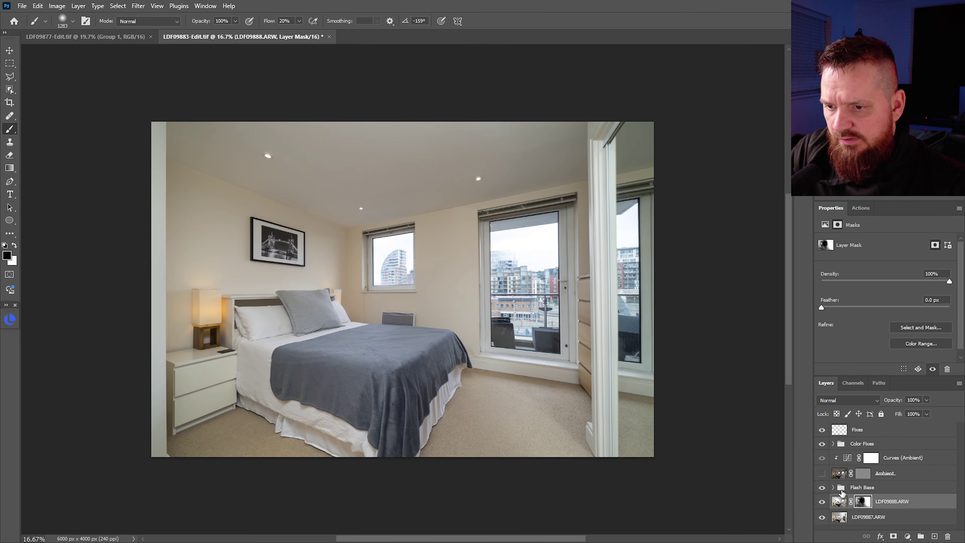
click(834, 488)
click(876, 502)
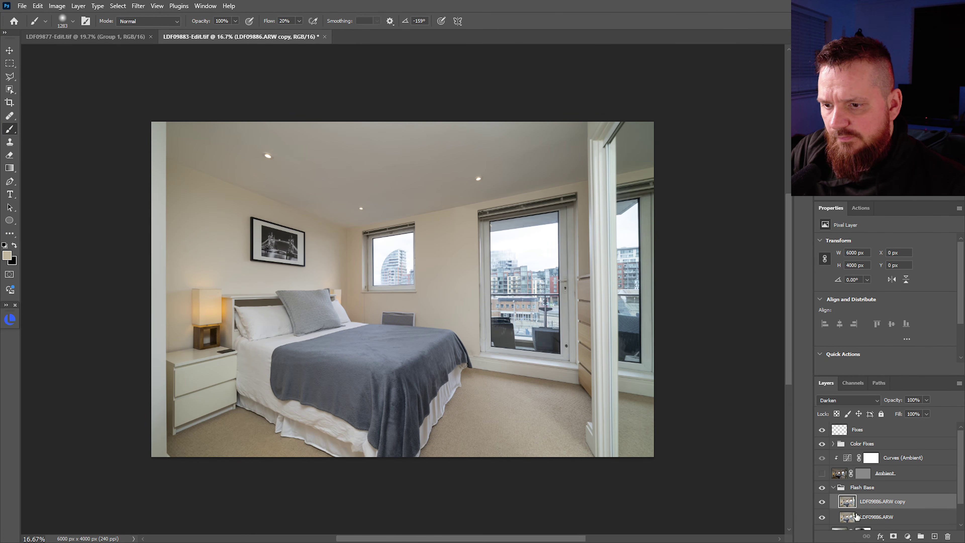
drag(860, 517, 865, 496)
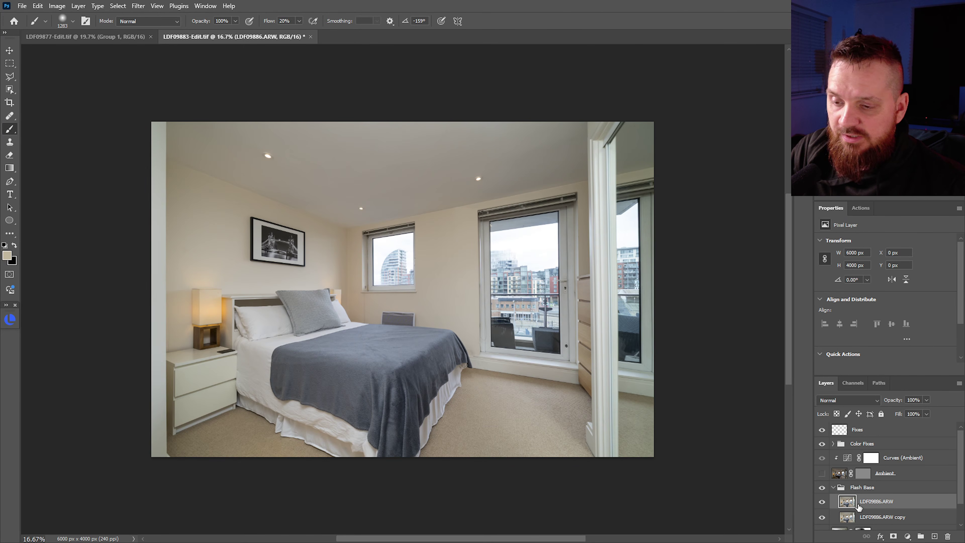
Compare the bedroom with the LDF09886.ARW layer shown and hidden, leaving it hidden and selecting LDF09886.ARW copy.
click(822, 503)
click(862, 517)
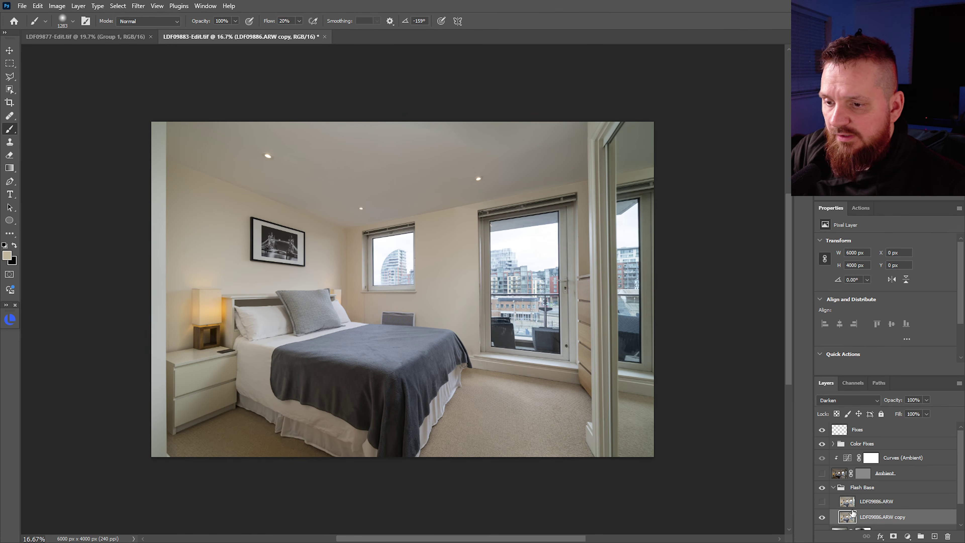
click(822, 502)
click(834, 502)
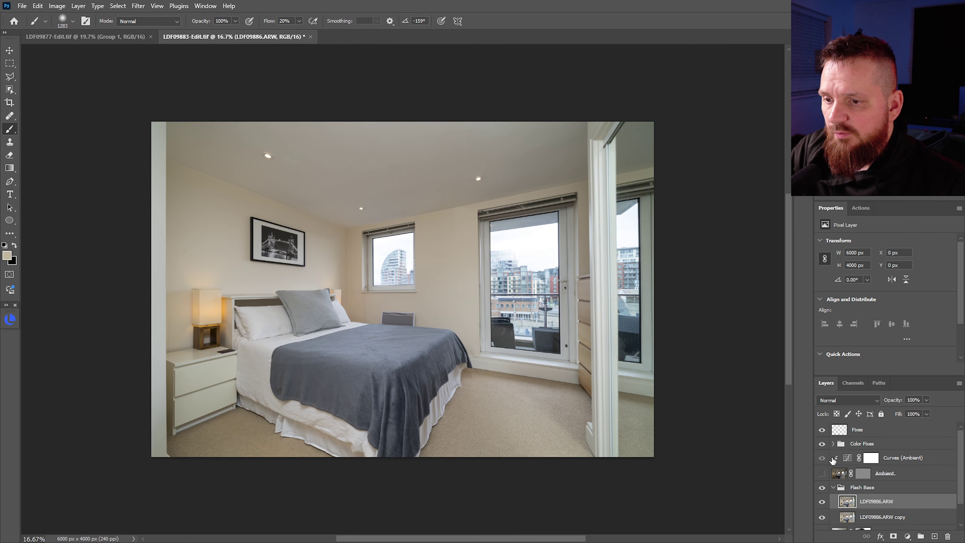
click(822, 502)
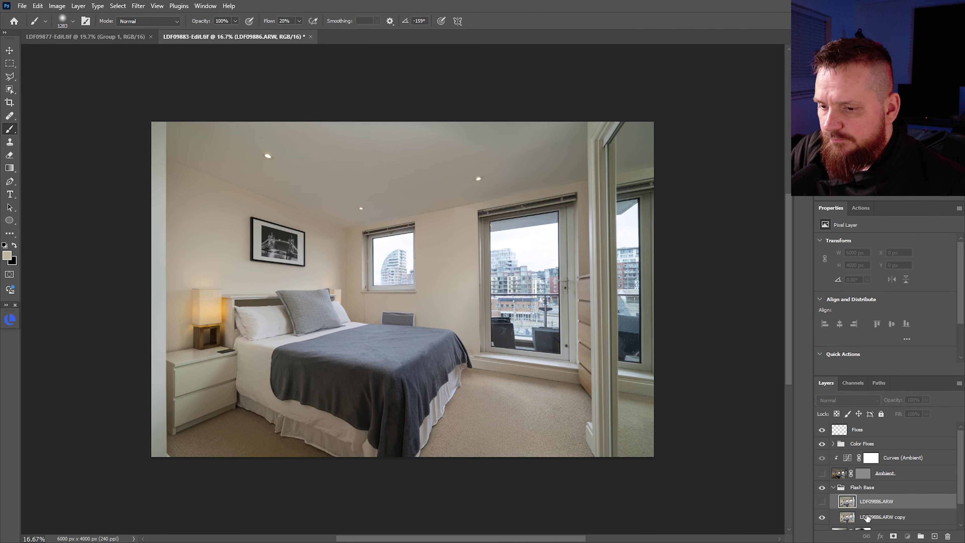
click(867, 518)
click(870, 502)
click(822, 502)
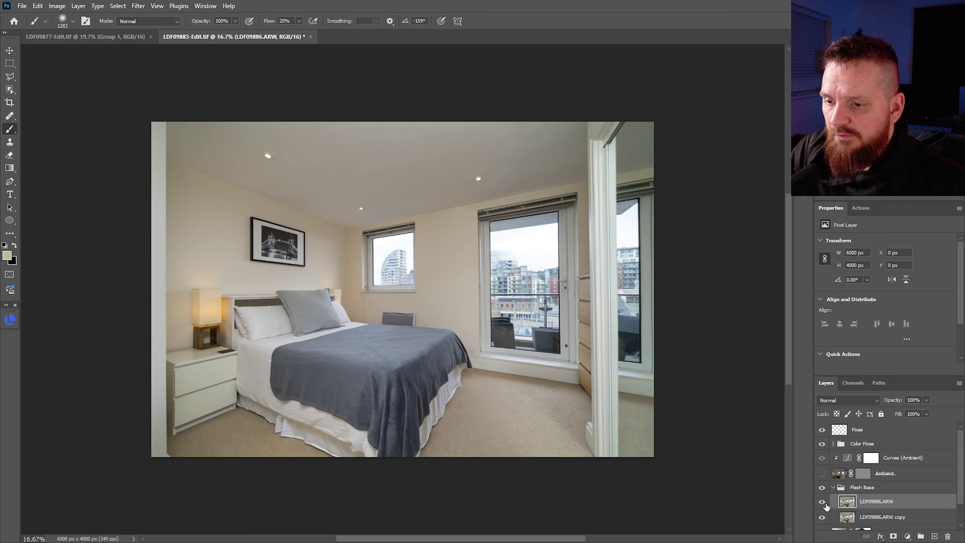
click(822, 502)
click(902, 518)
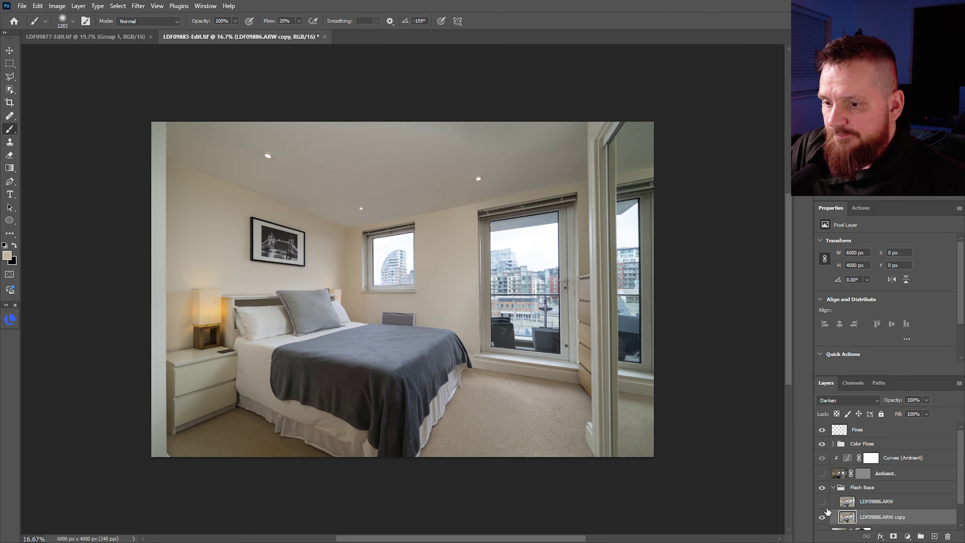
Examine how the darkening LDF09886.ARW copy layer affects the walls and ceiling by switching its visibility off and on.
click(823, 517)
click(823, 517)
click(822, 517)
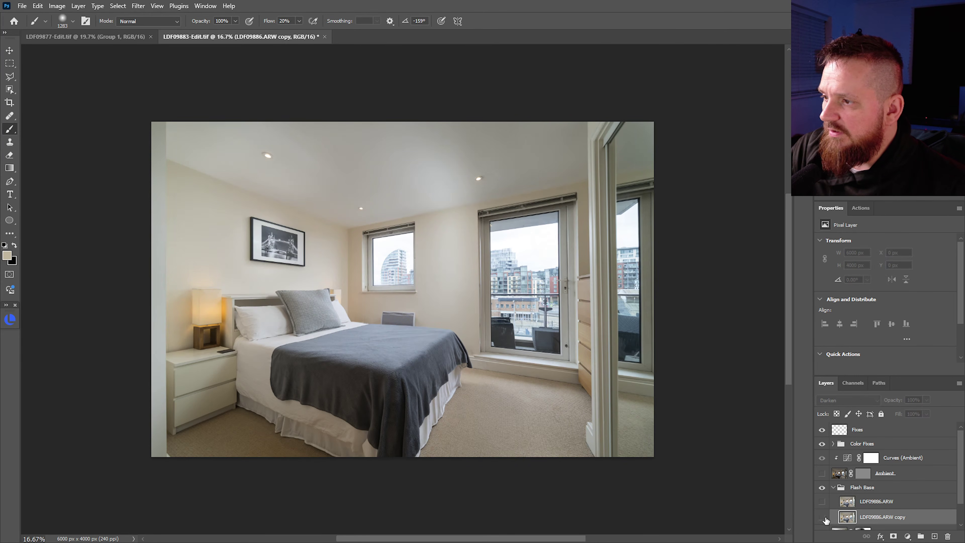
click(823, 518)
click(823, 518)
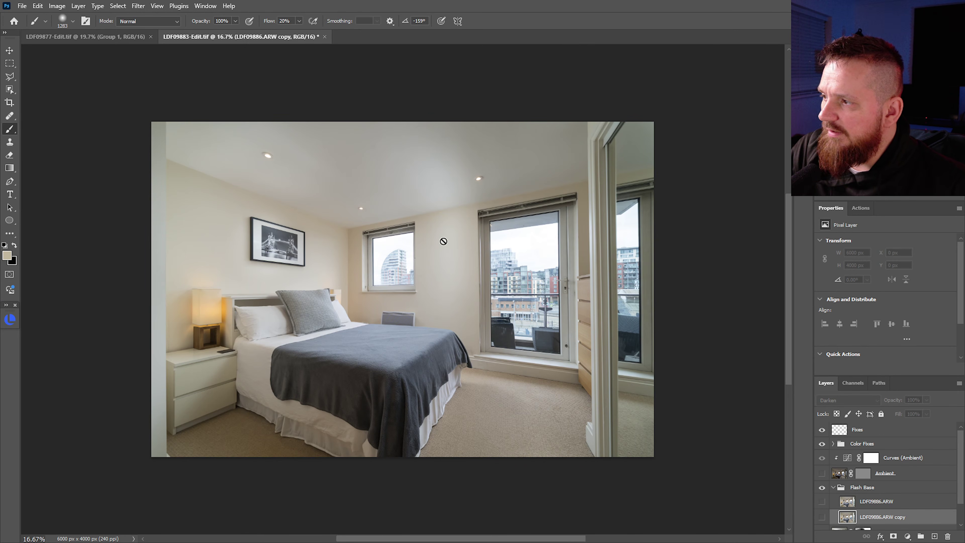
click(822, 519)
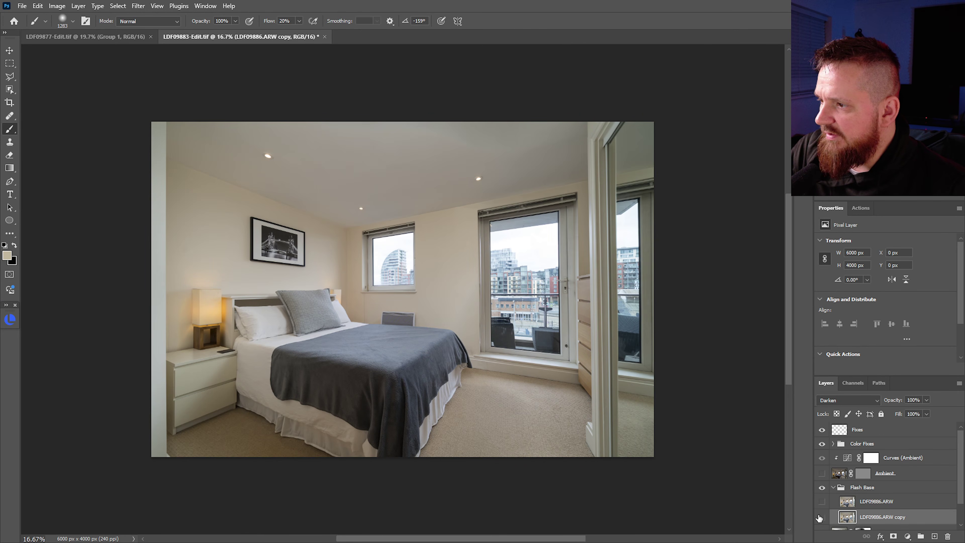
click(821, 519)
click(821, 518)
click(820, 517)
click(820, 517)
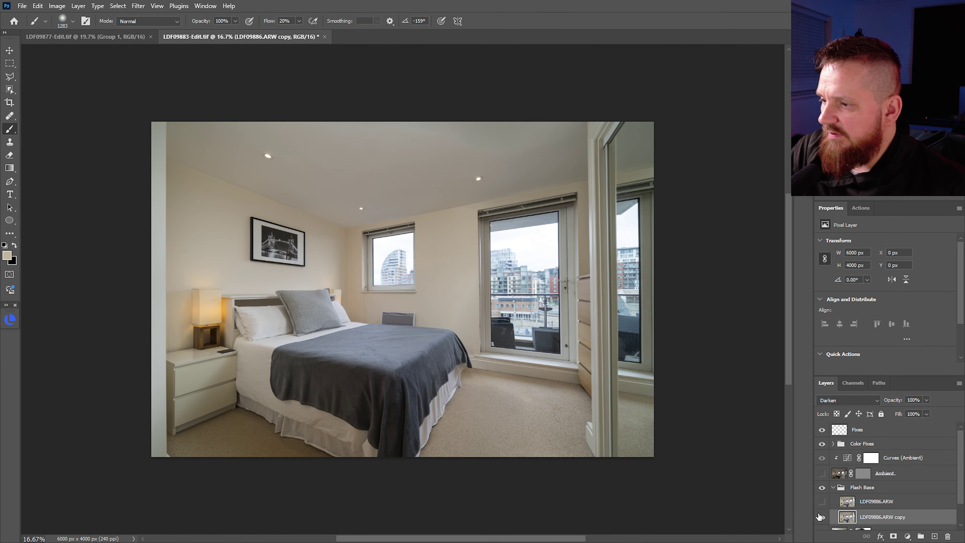
click(821, 518)
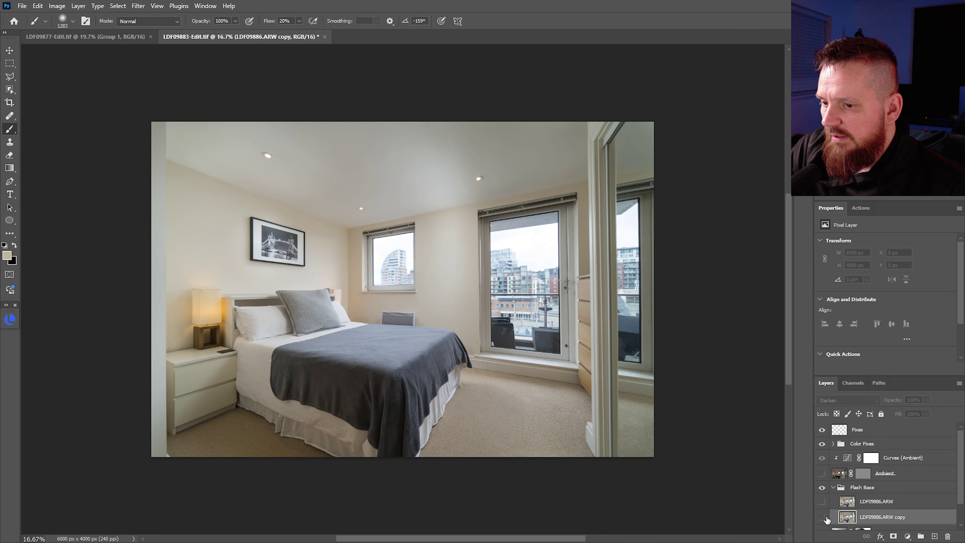
Show LDF09886.ARW copy, add a black mask, and paint white over the walls and ceiling around the small window with a brush of about 1703 px.
click(822, 518)
alt+click(894, 537)
key(d)
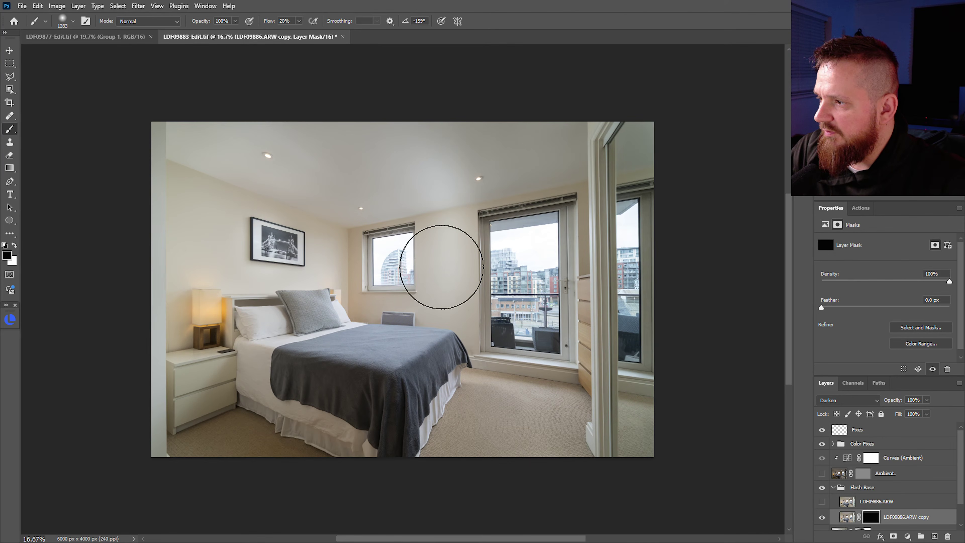
key(bracketright)
key(bracketright)
key(bracketright)
key(bracketright)
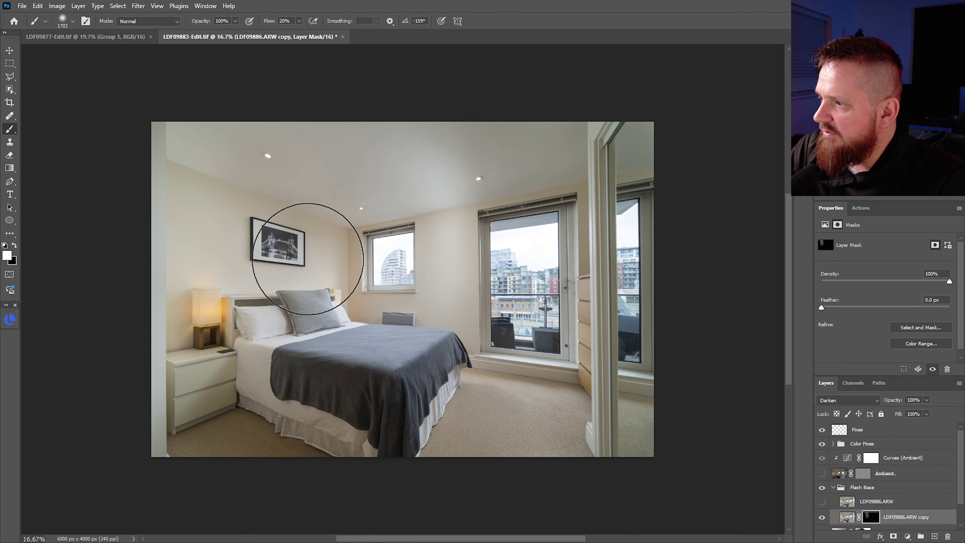
drag(269, 299, 409, 179)
mouse_move(447, 292)
mouse_down()
mouse_move(440, 186)
mouse_move(449, 182)
mouse_move(445, 298)
mouse_move(419, 152)
mouse_move(312, 188)
mouse_move(329, 240)
mouse_move(309, 267)
mouse_move(265, 259)
mouse_move(412, 193)
mouse_up()
key(x)
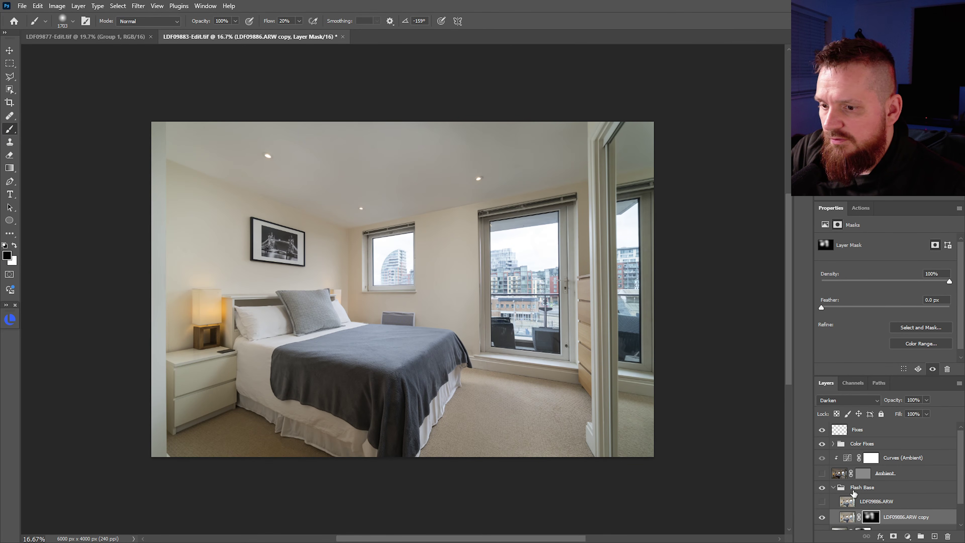
Compare the walls and ceiling before and after by switching the masked LDF09886.ARW copy layer off and on.
click(867, 504)
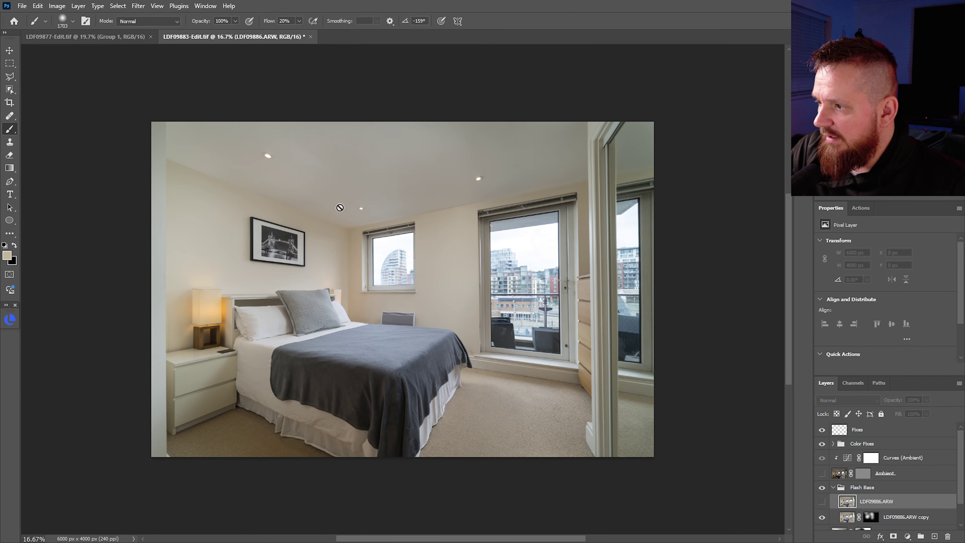
click(823, 518)
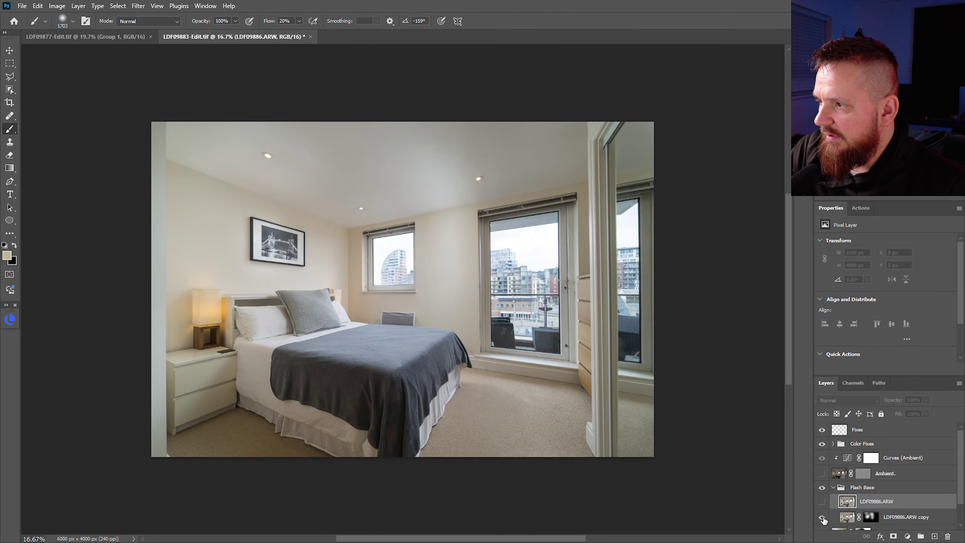
click(824, 518)
click(824, 518)
click(823, 518)
click(823, 518)
click(823, 518)
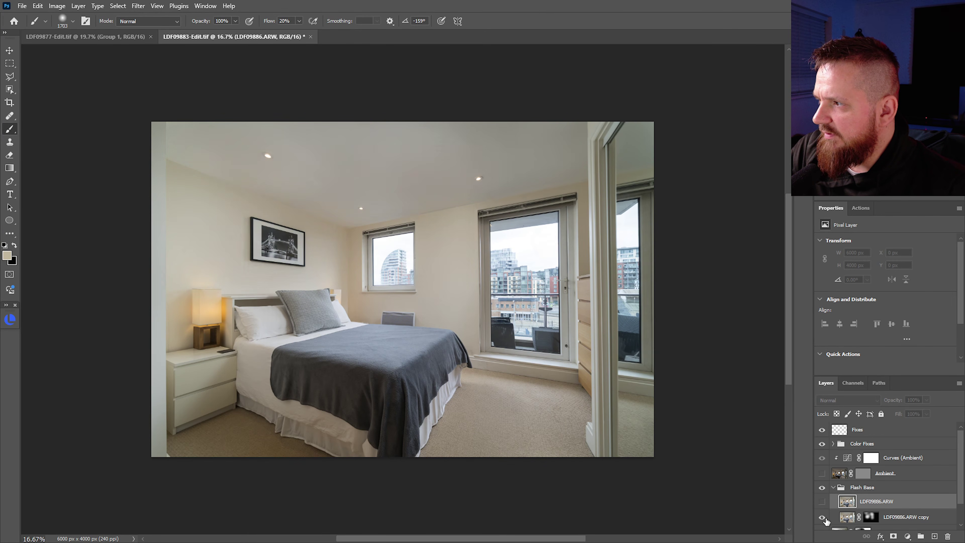
Compare the bedding and carpet with and without the LDF09886.ARW layer, including a close inspection of the bed, and leave the layer visible.
click(823, 502)
click(822, 503)
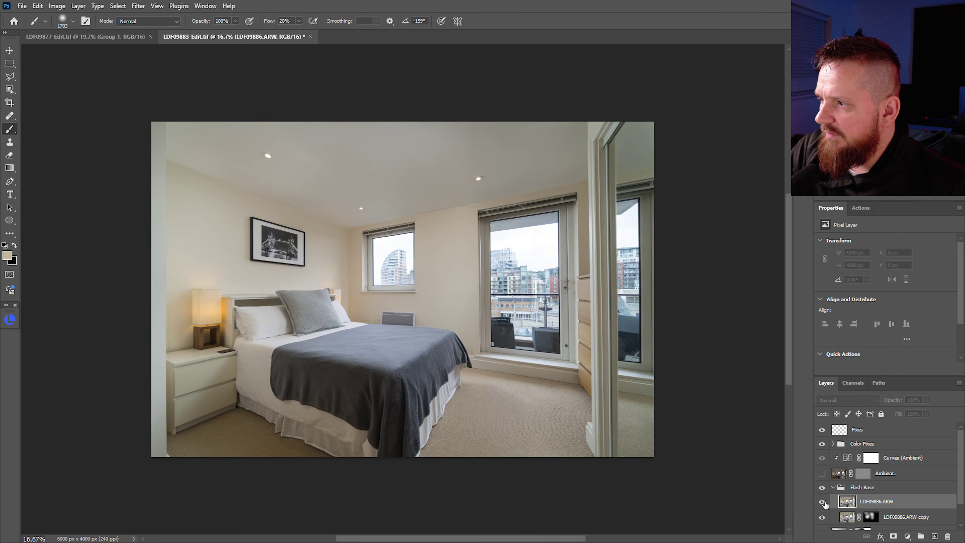
click(822, 502)
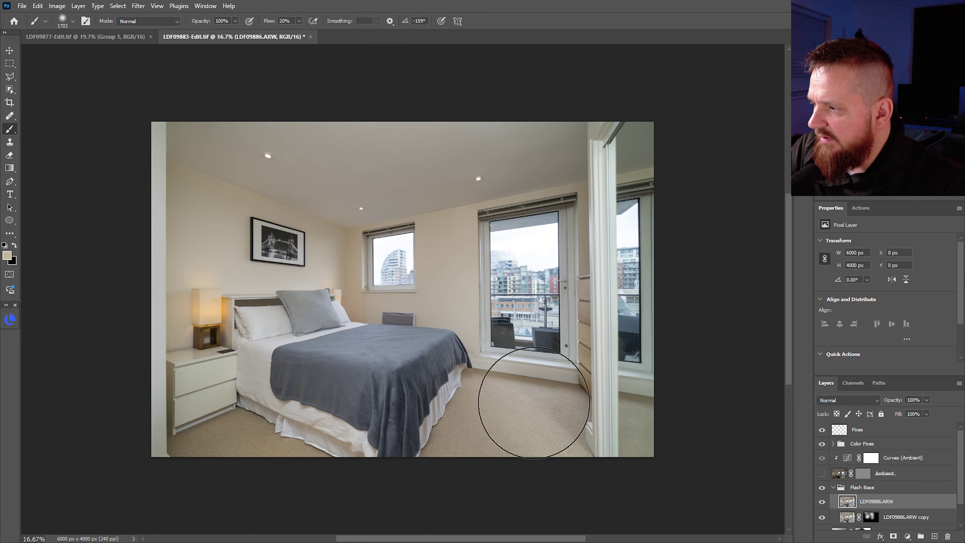
click(822, 502)
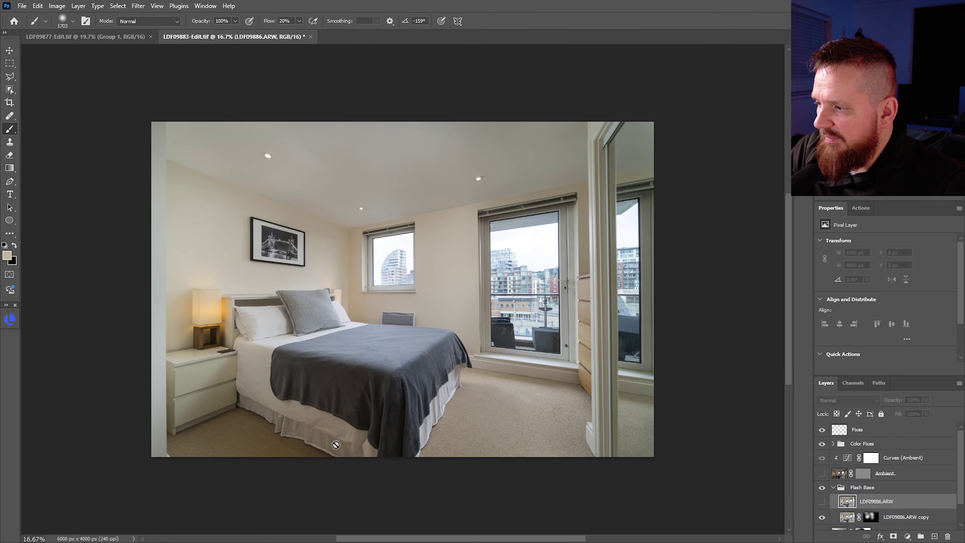
drag(284, 416, 385, 386)
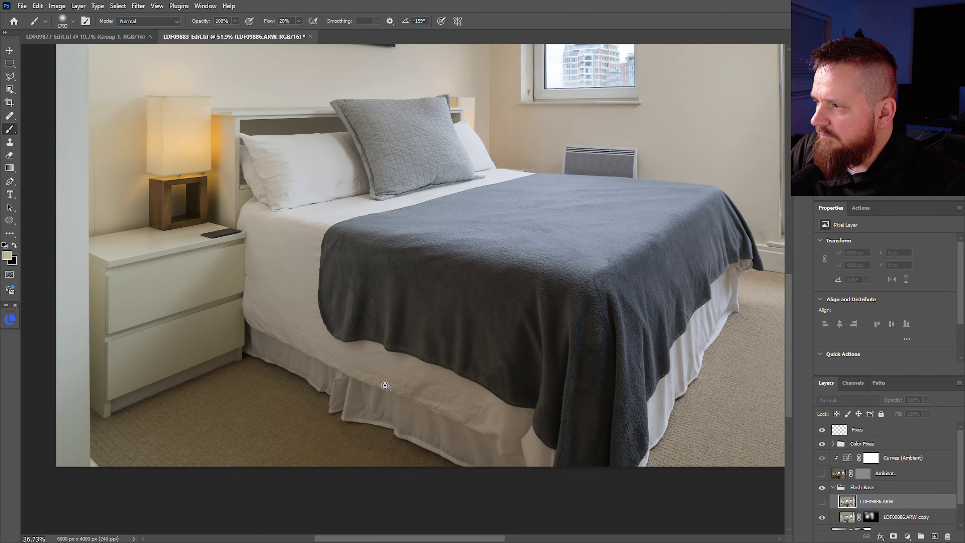
click(822, 502)
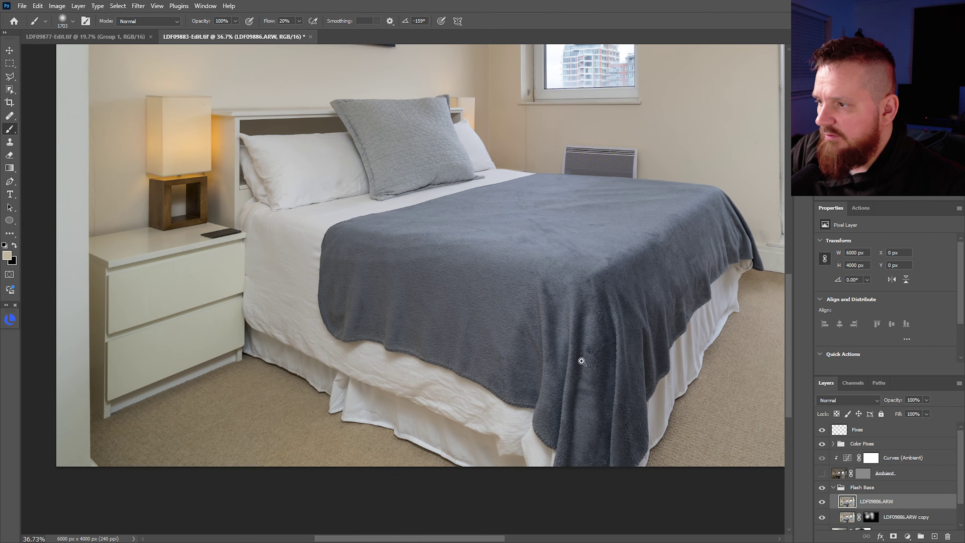
drag(582, 362, 463, 334)
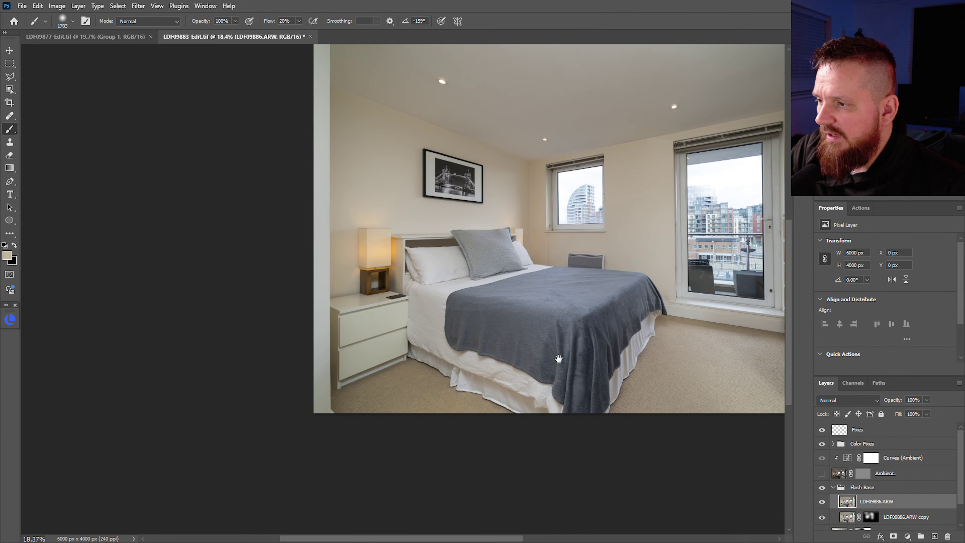
drag(558, 359, 471, 359)
scroll(544, 340, down, 3)
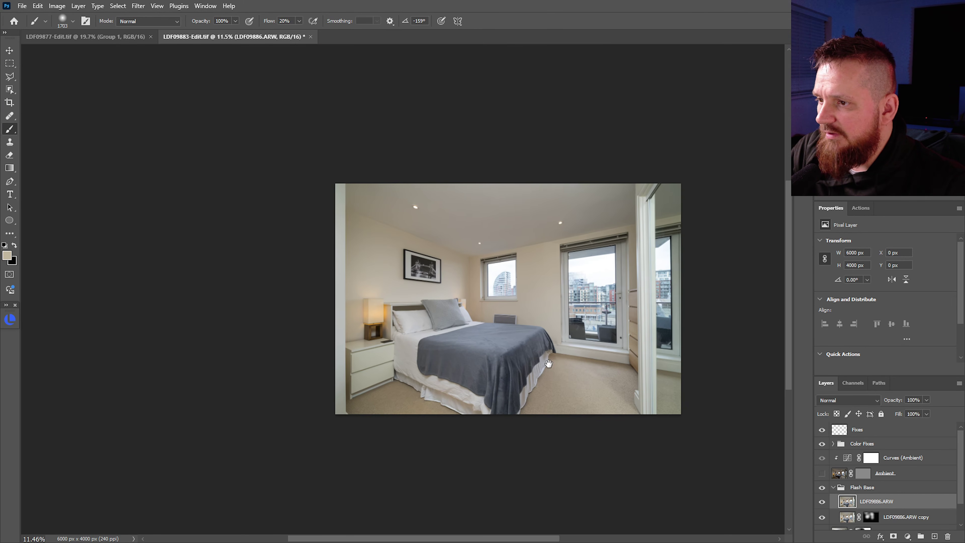
scroll(549, 364, up, 3)
scroll(553, 358, up, 1)
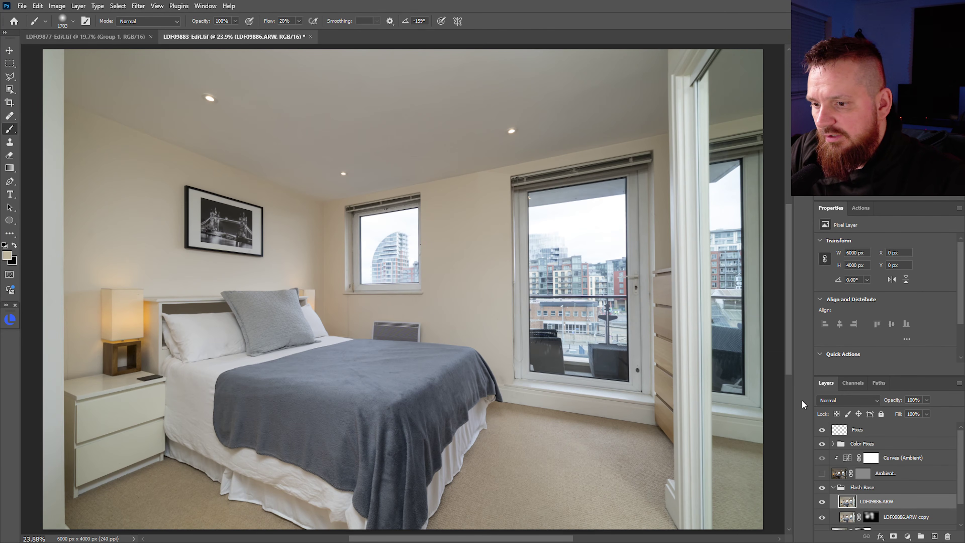
Add a black mask to LDF09886.ARW and paint white over the blanket, bedding and bedside area with a large soft brush.
alt+click(895, 537)
key(d)
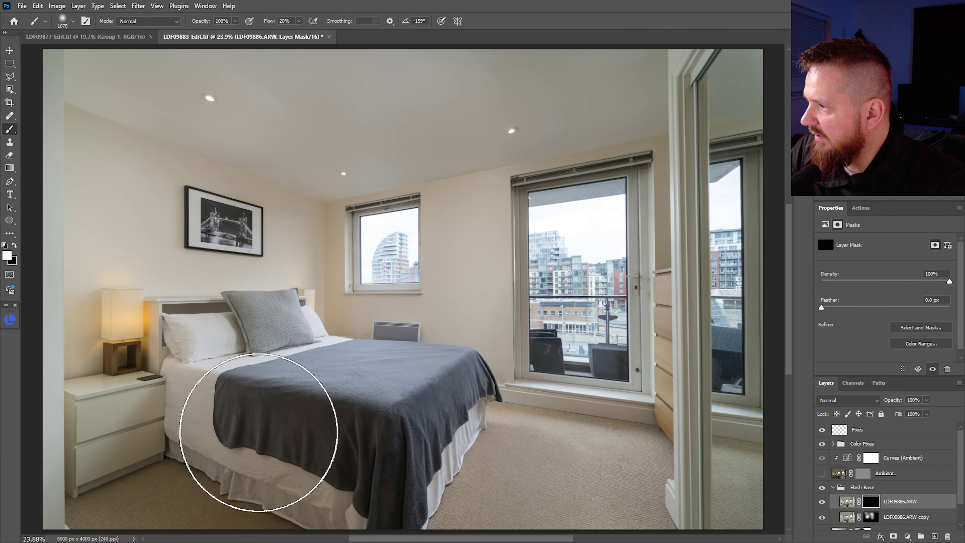
mouse_move(259, 432)
mouse_down()
mouse_move(228, 427)
mouse_move(363, 455)
mouse_move(375, 488)
mouse_move(185, 409)
mouse_move(97, 457)
mouse_move(168, 417)
mouse_move(374, 465)
mouse_move(359, 495)
mouse_move(90, 498)
mouse_move(42, 333)
mouse_move(53, 96)
mouse_move(66, 62)
mouse_move(99, 74)
mouse_up()
key(x)
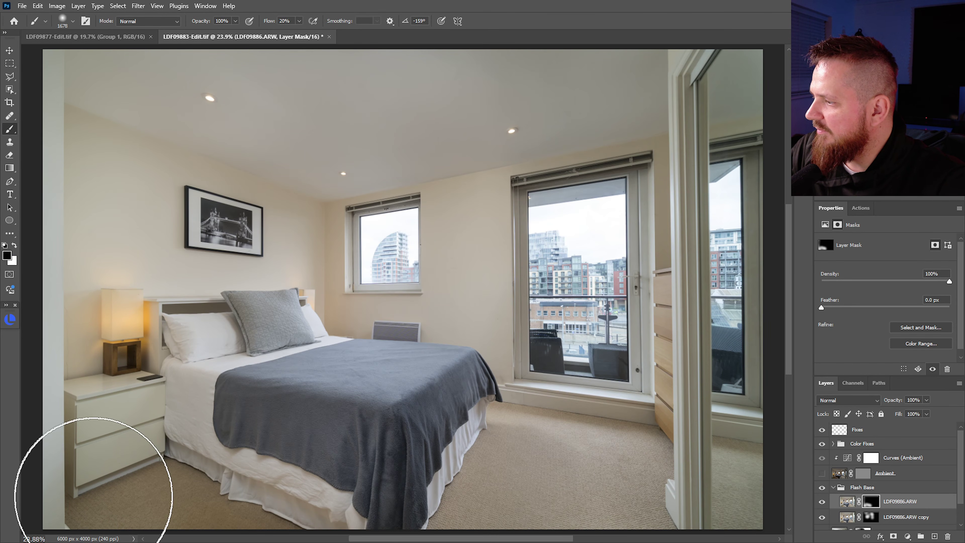
Continue painting white on the LDF09886.ARW mask over the foot of the bed, the carpet and the mirrored wardrobe.
key(x)
mouse_move(411, 471)
mouse_down()
mouse_move(506, 475)
mouse_move(614, 459)
mouse_move(619, 446)
mouse_move(689, 485)
mouse_move(704, 236)
mouse_up()
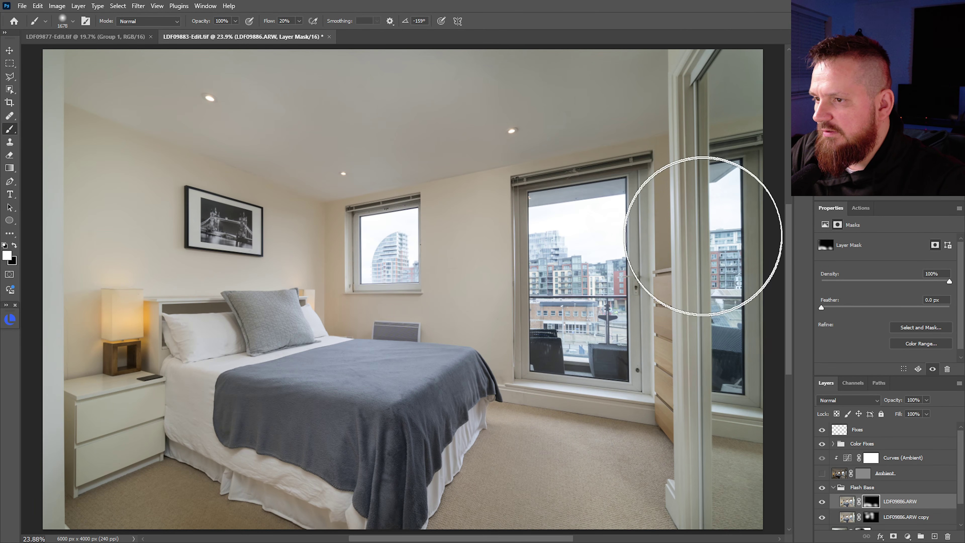
drag(478, 250, 467, 253)
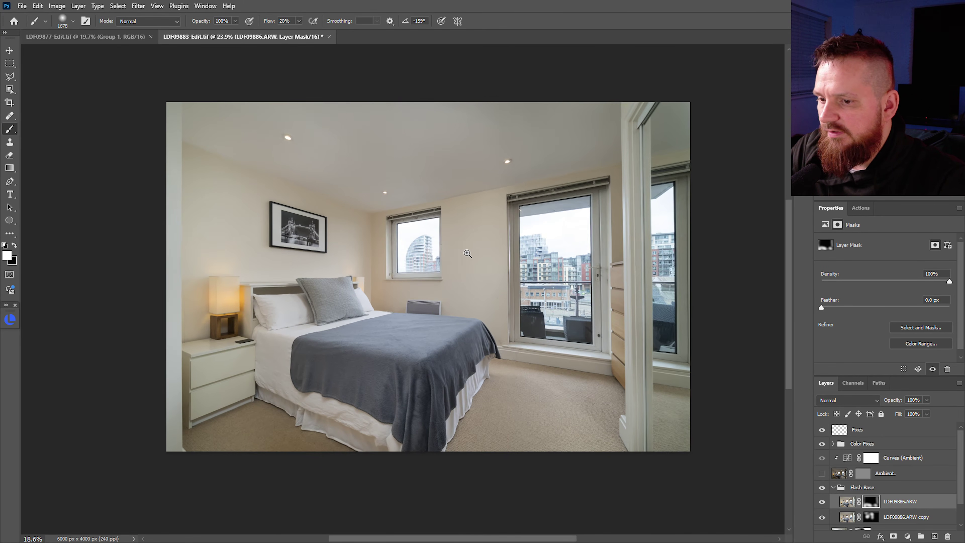
scroll(467, 253, up, 1)
scroll(401, 221, up, 1)
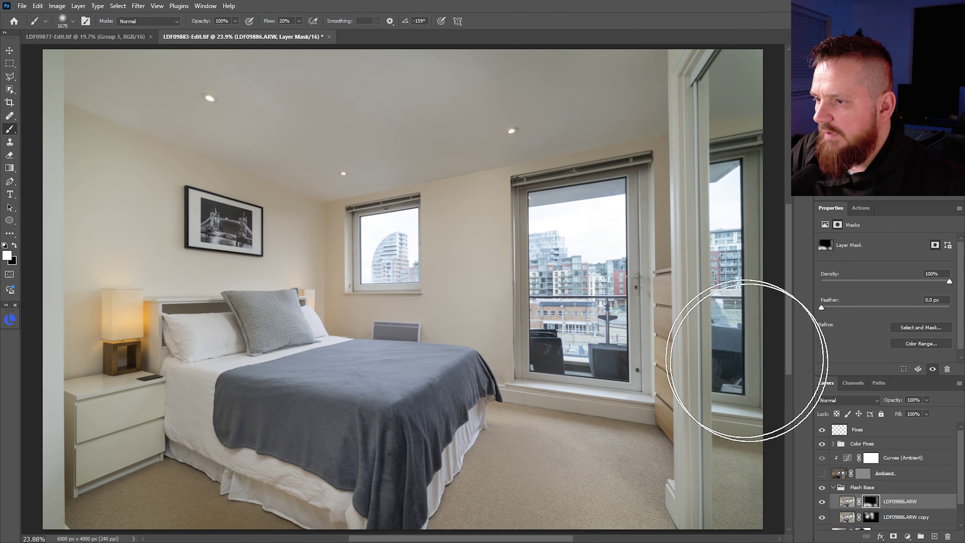
Collapse the Flash Base group, show the Ambient layer, and lower the Ambient layer's opacity.
click(833, 489)
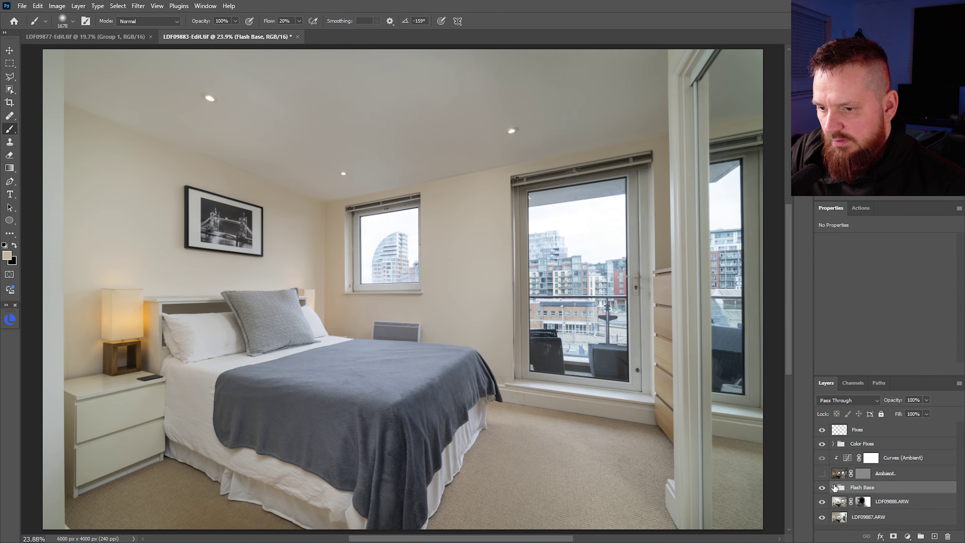
click(821, 473)
click(840, 475)
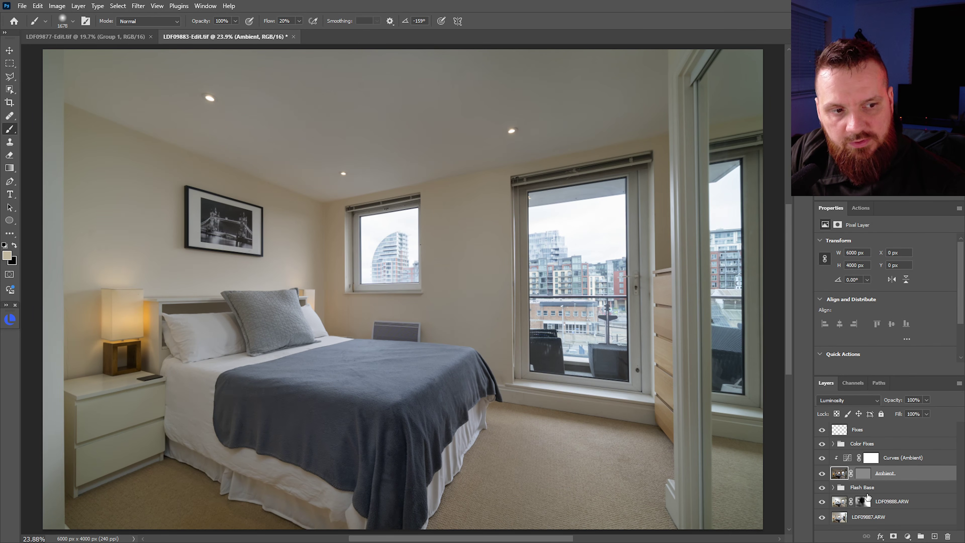
click(857, 473)
click(849, 459)
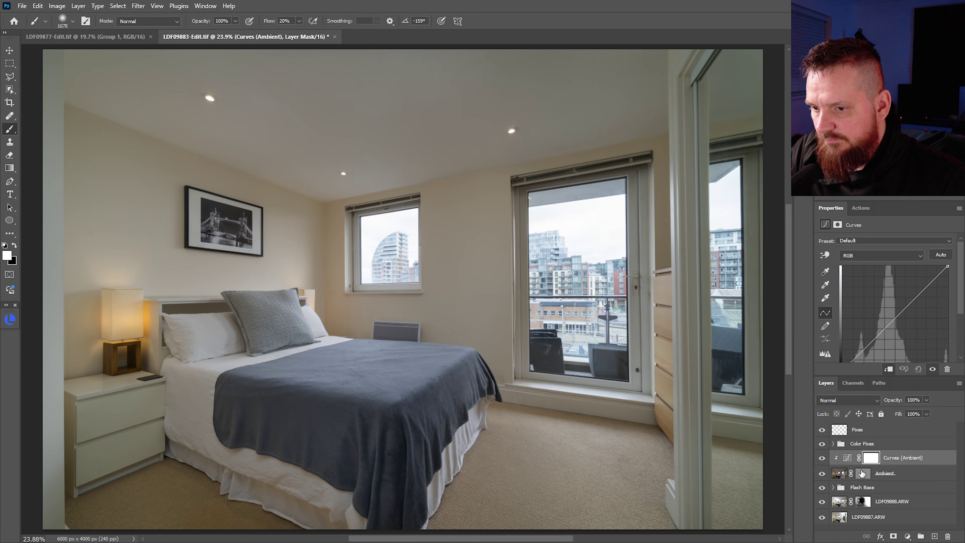
click(869, 478)
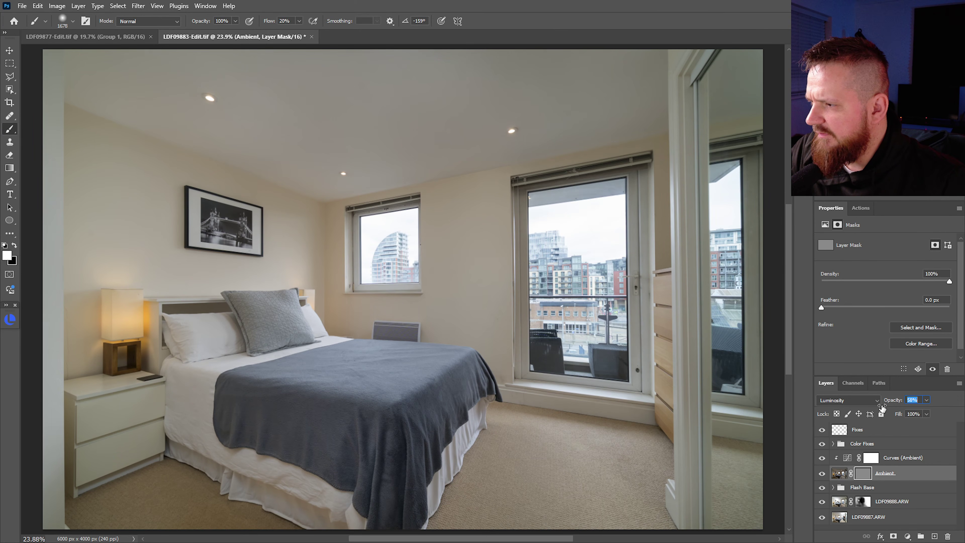
Reshape the Curves (Ambient) curve with a shadow anchor point slightly below the diagonal and a raised midtone point.
click(854, 461)
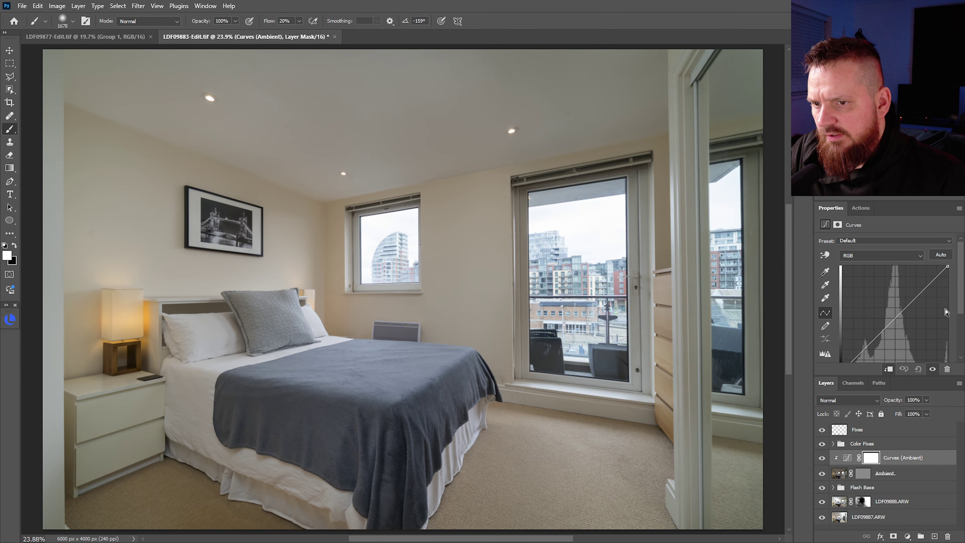
scroll(891, 331, down, 2)
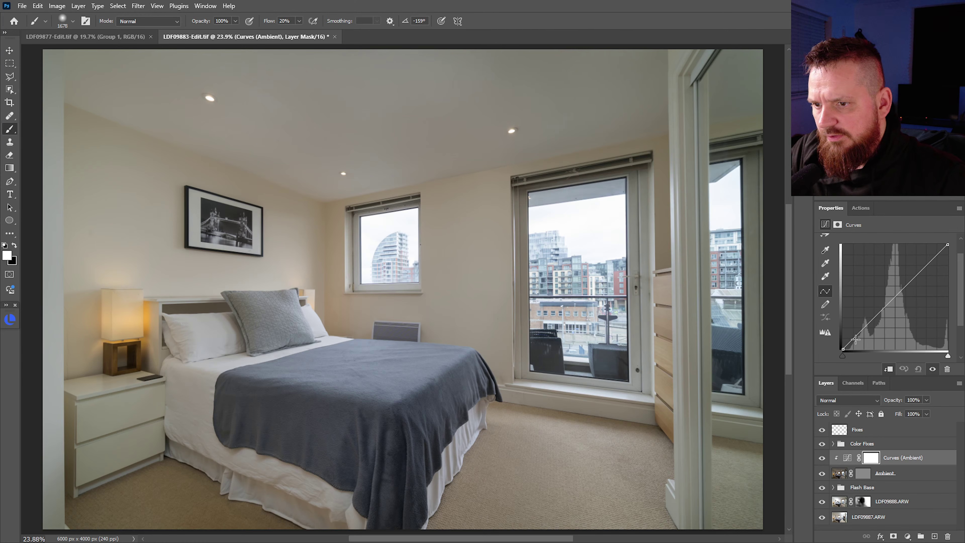
click(851, 344)
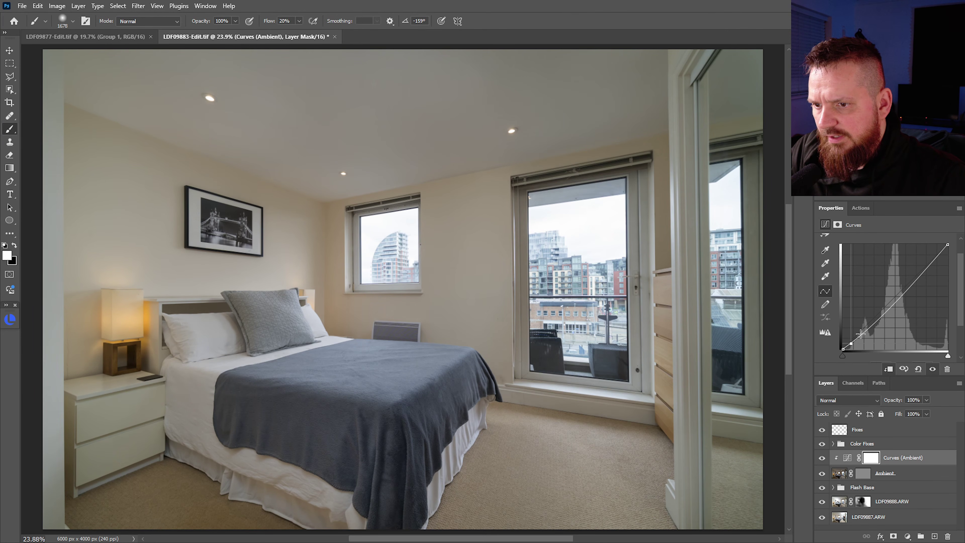
click(868, 325)
drag(870, 324, 896, 280)
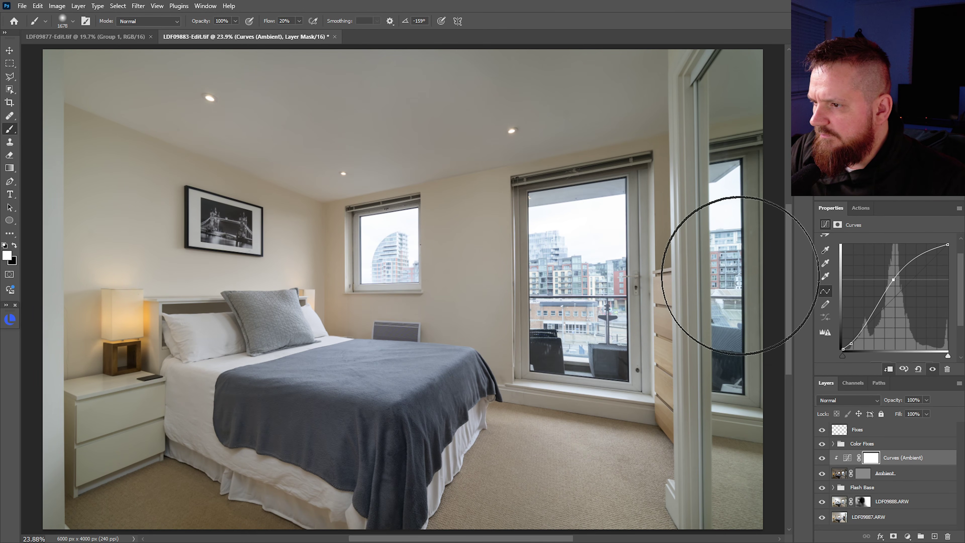
Compare the bedroom with and without the Curves (Ambient) adjustment, leaving the layer visible and the whole photo in view.
click(823, 459)
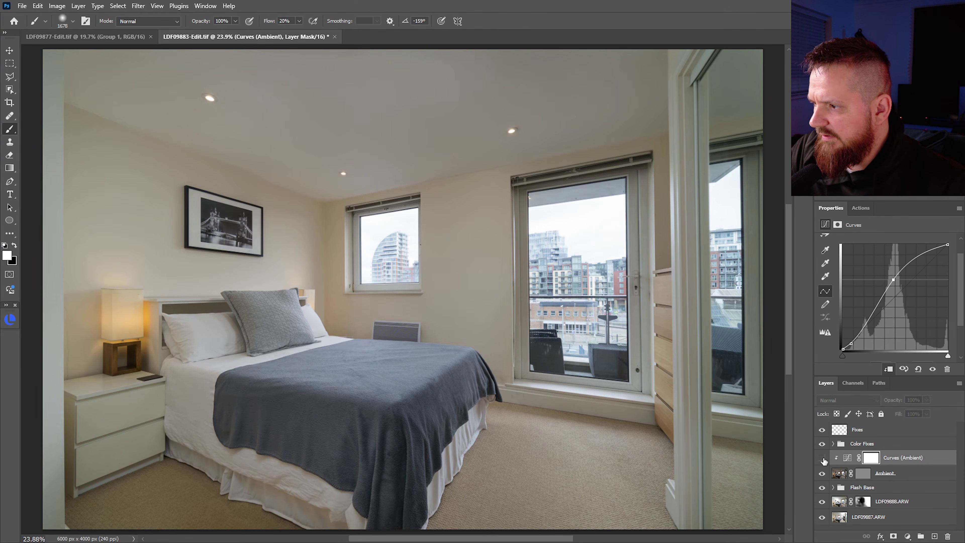
click(823, 458)
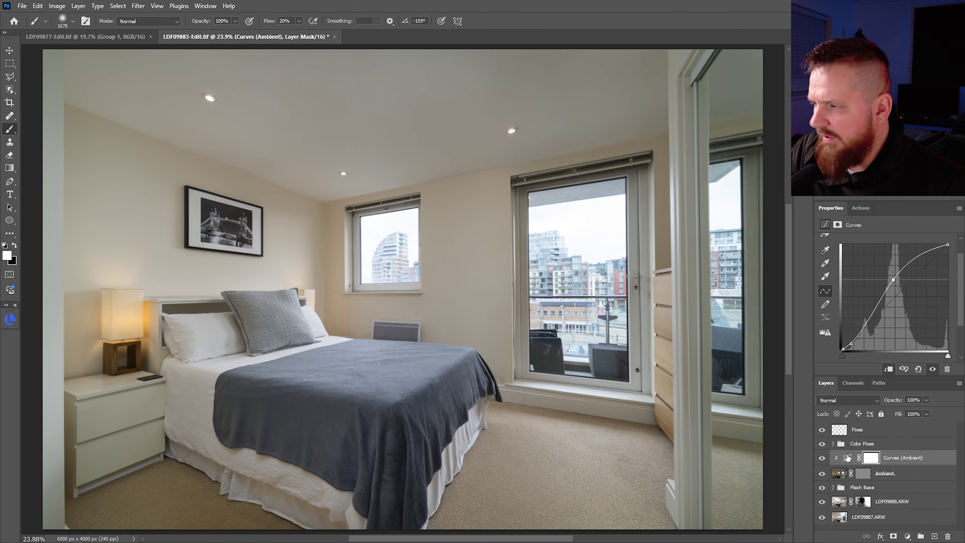
mouse_move(599, 381)
mouse_down()
mouse_move(551, 382)
mouse_move(606, 384)
mouse_up()
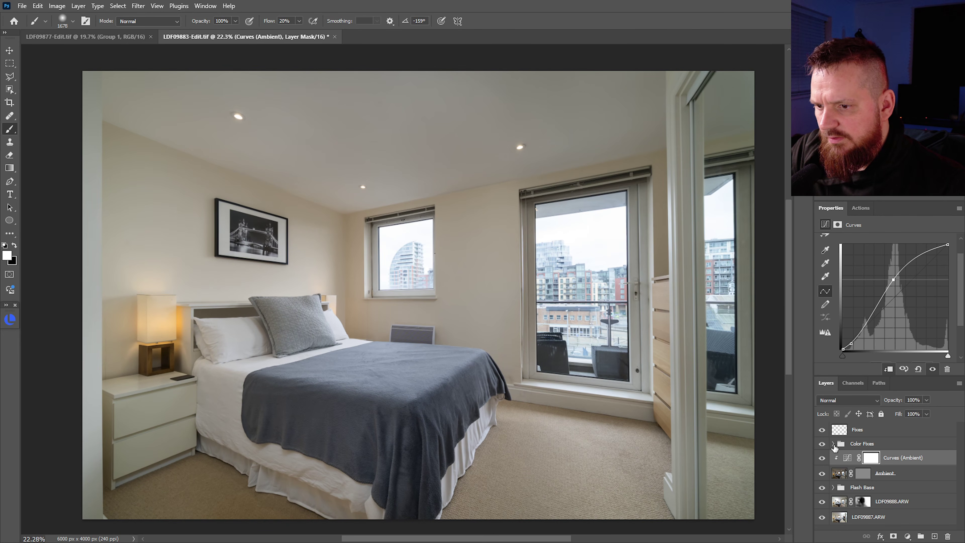
Start a Color Range selection for the Hue/Saturation 1 mask in the Color Fixes group and sample colours across the ceiling.
click(833, 445)
click(872, 474)
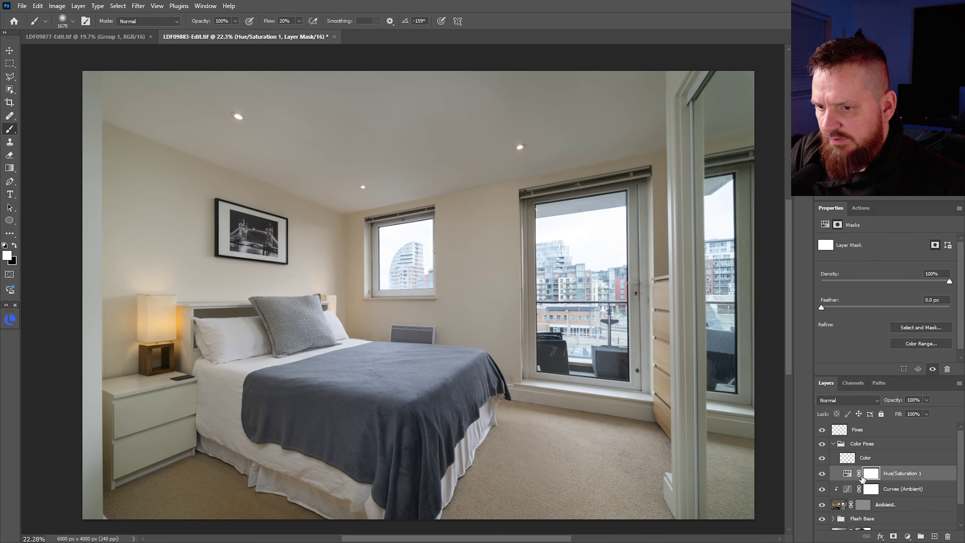
key(alt+s)
key(c)
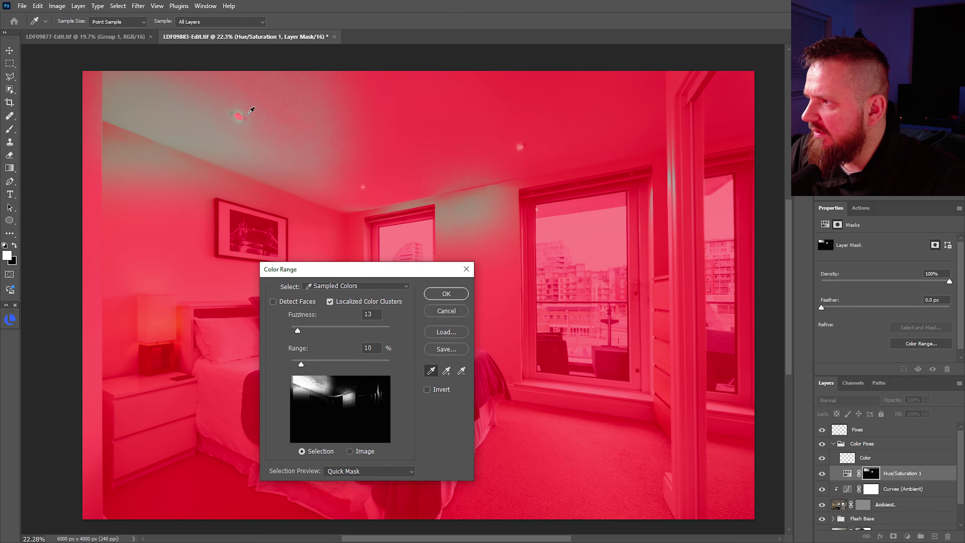
click(181, 86)
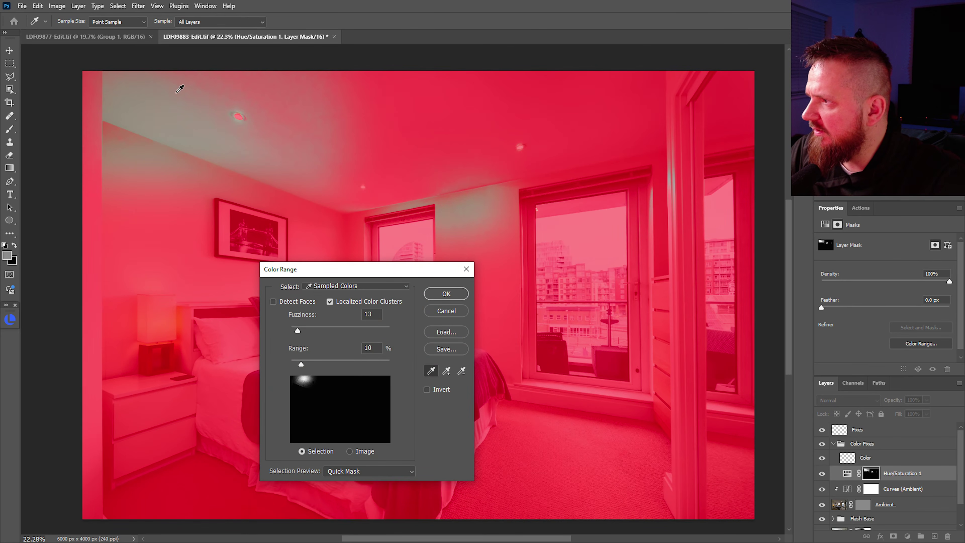
mouse_move(142, 82)
mouse_down()
mouse_move(637, 96)
mouse_move(628, 130)
mouse_move(566, 154)
mouse_move(330, 198)
mouse_move(345, 203)
mouse_move(343, 185)
mouse_move(263, 179)
mouse_move(199, 135)
mouse_move(127, 106)
mouse_move(120, 86)
mouse_move(431, 75)
mouse_up()
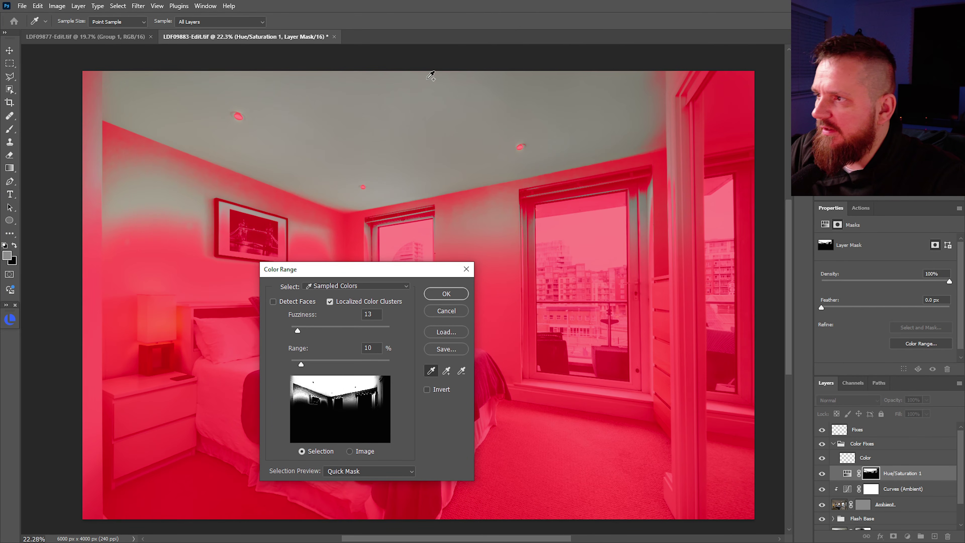
Add colour samples from the rest of the ceiling, its wall corner and its mirror reflection, and apply the Color Range mask.
mouse_move(668, 121)
mouse_down()
mouse_move(662, 133)
mouse_move(661, 81)
mouse_up()
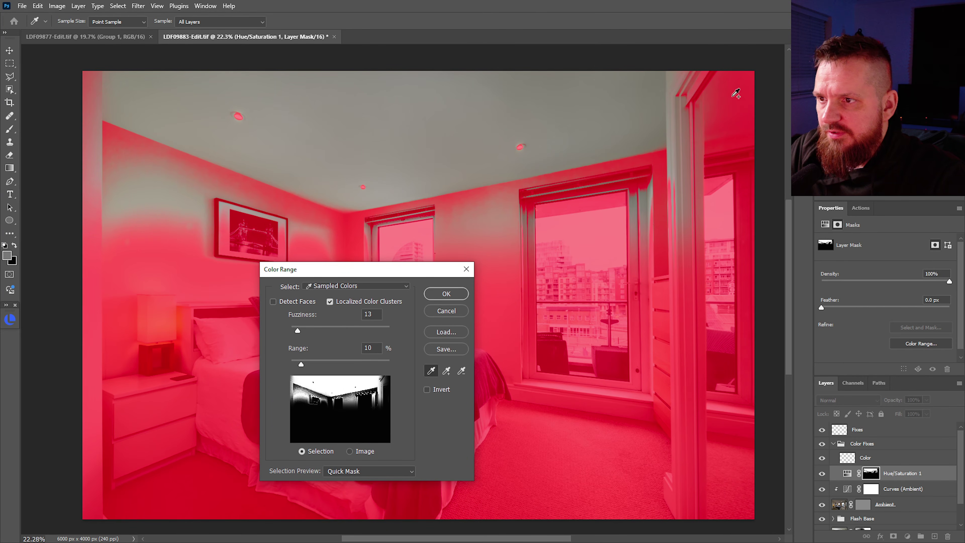
mouse_move(735, 93)
mouse_down()
mouse_move(714, 134)
mouse_move(752, 118)
mouse_up()
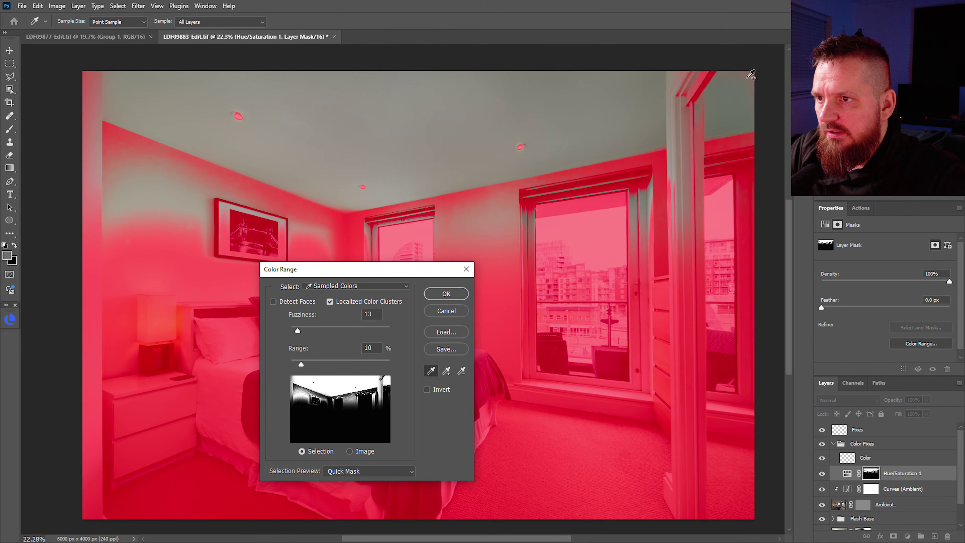
mouse_move(577, 108)
mouse_down()
mouse_move(191, 103)
mouse_move(129, 91)
mouse_move(383, 131)
mouse_up()
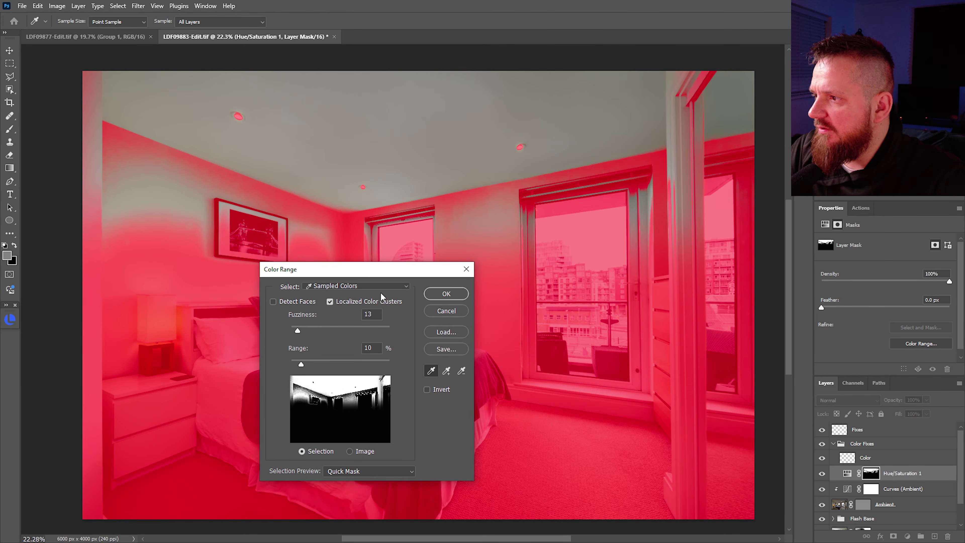
shift+click(351, 208)
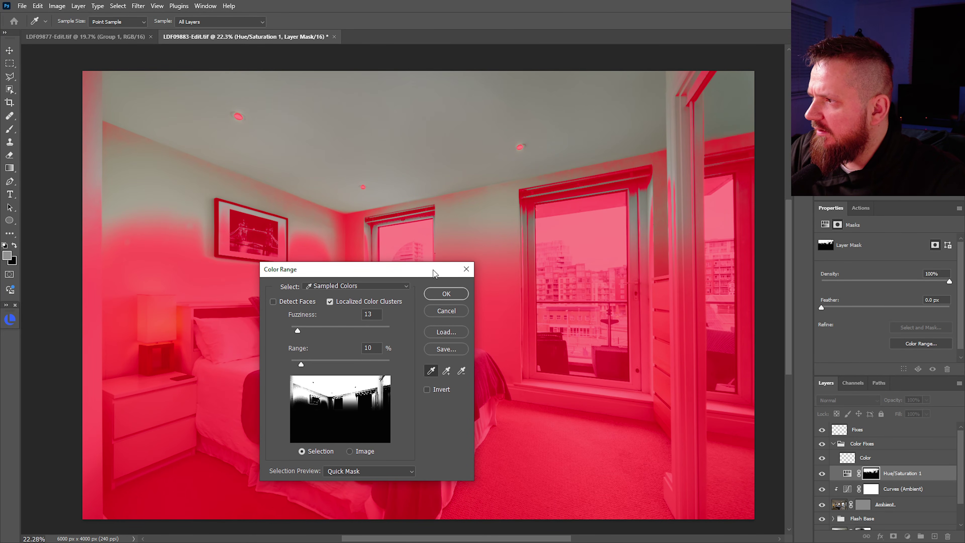
shift+click(343, 209)
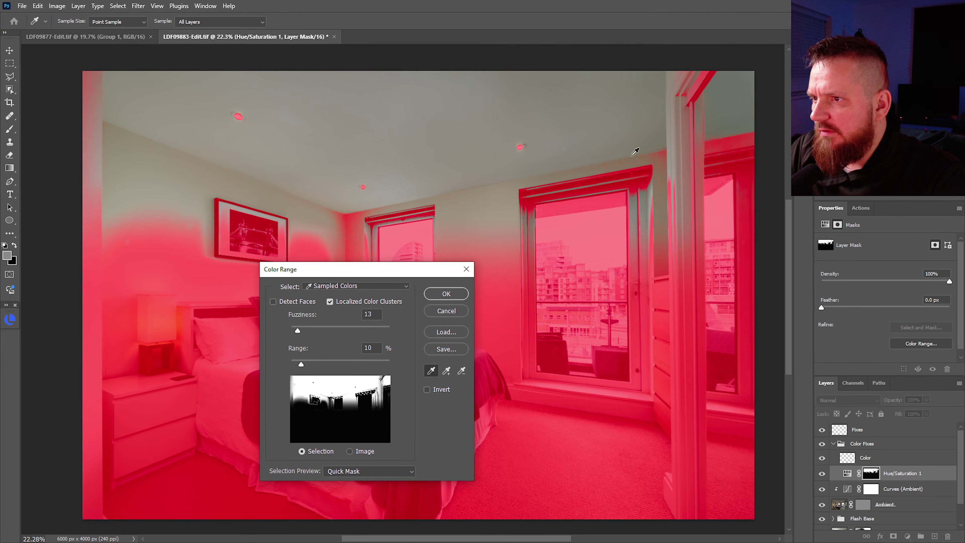
shift+click(721, 139)
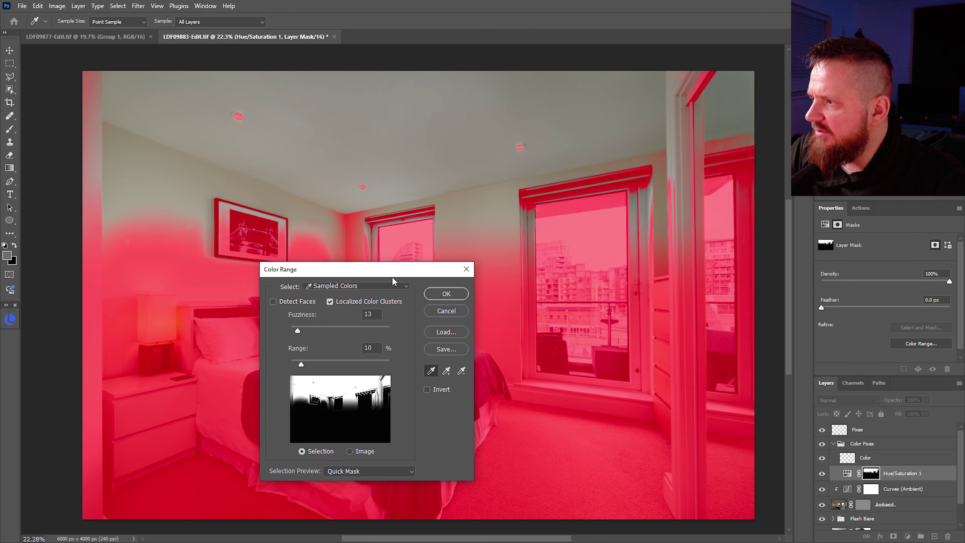
click(447, 294)
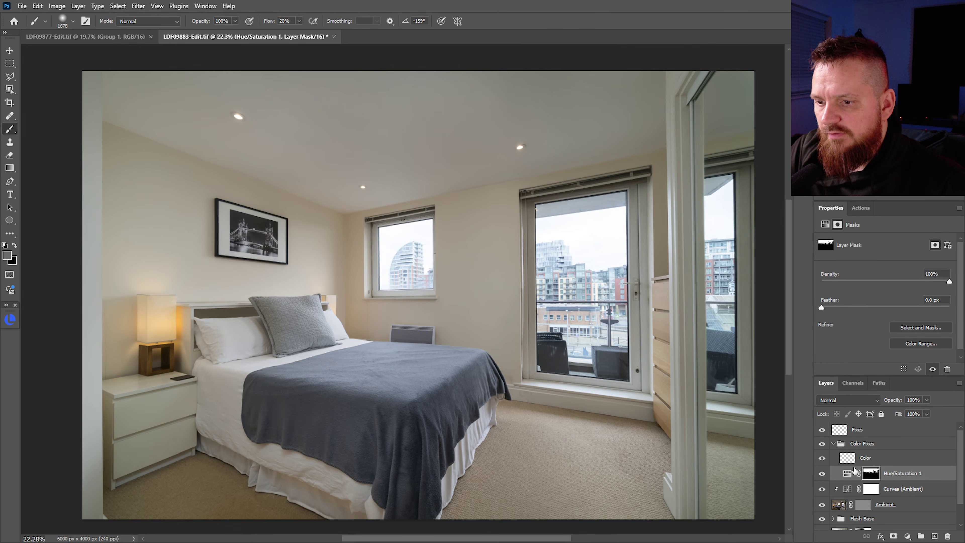
Set the Hue/Saturation 1 saturation to -30 and place the layer in a new group with a black mask.
click(848, 473)
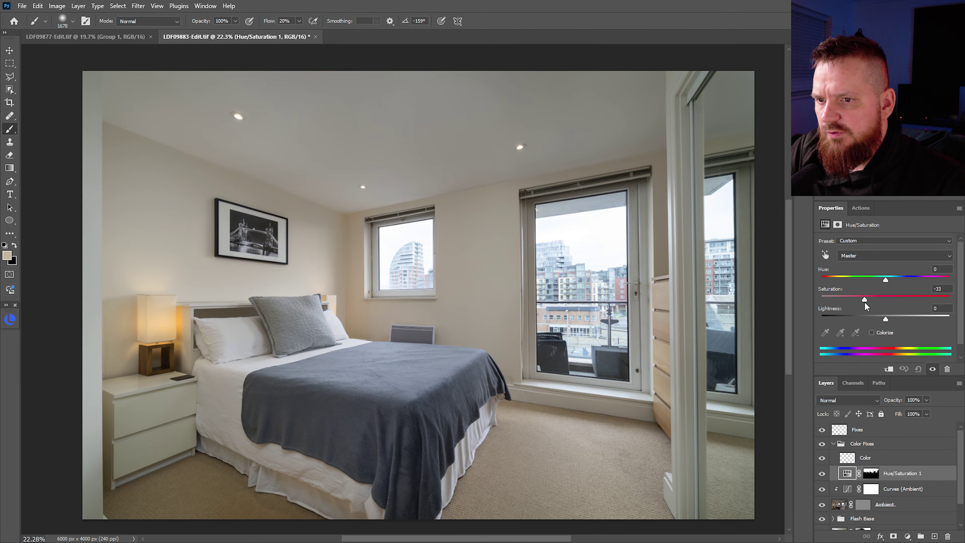
drag(867, 304, 866, 303)
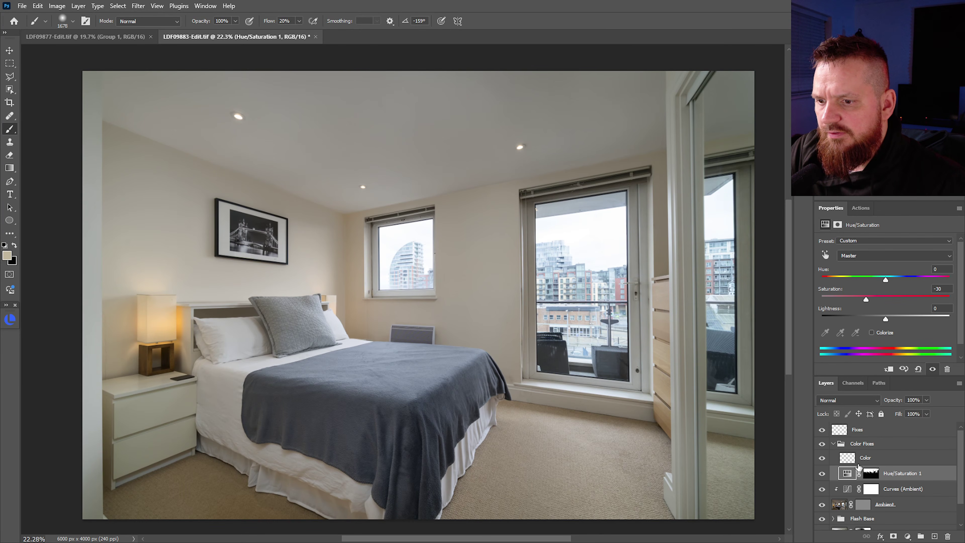
key(ctrl+g)
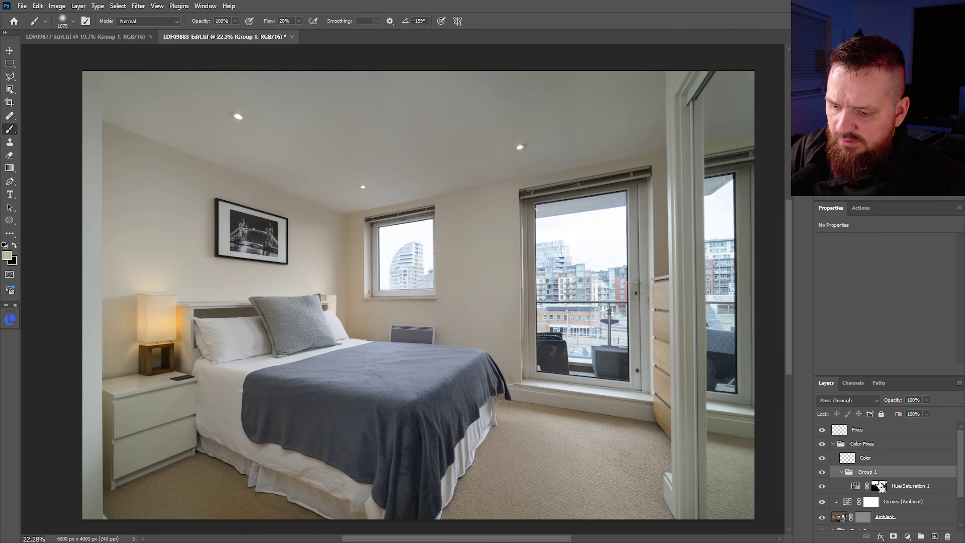
key(ctrl+alt+m)
Outline the main ceiling with the Polygonal Lasso, following its edges along the walls and beside the wardrobe.
key(l)
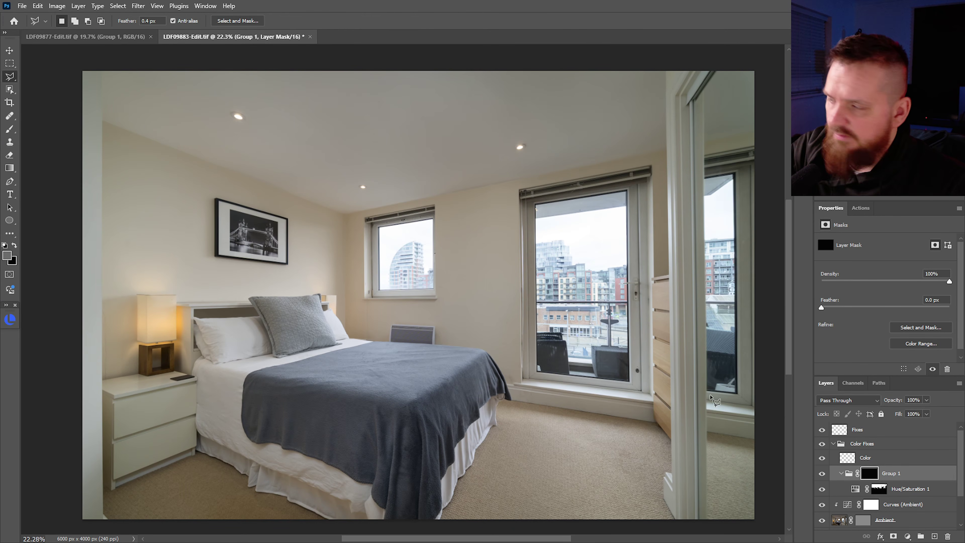
scroll(118, 78, up, 5)
drag(116, 75, 149, 158)
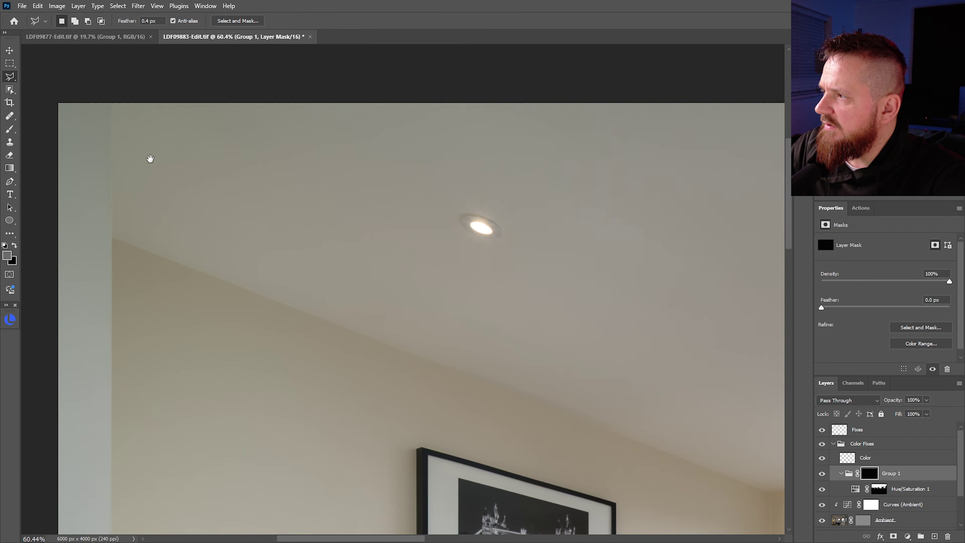
click(110, 101)
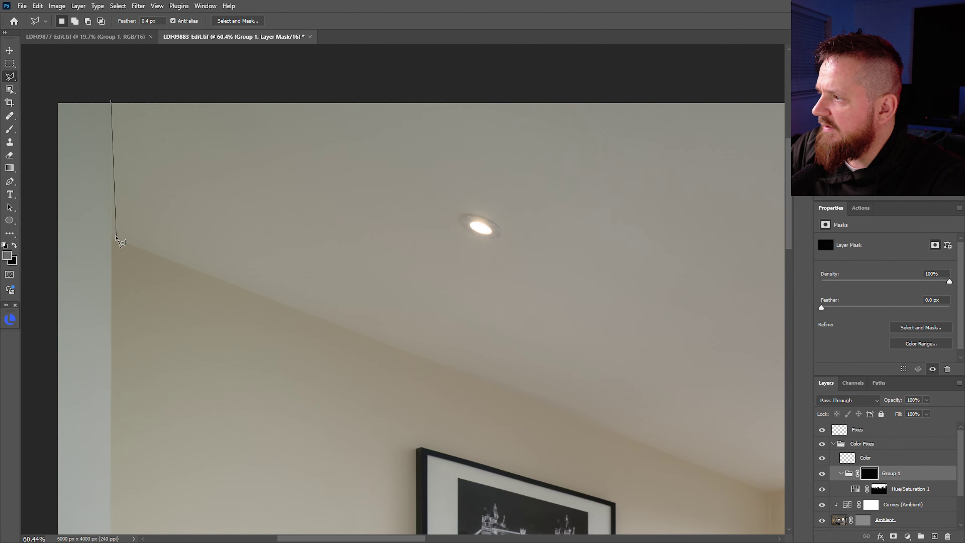
drag(231, 287, 71, 233)
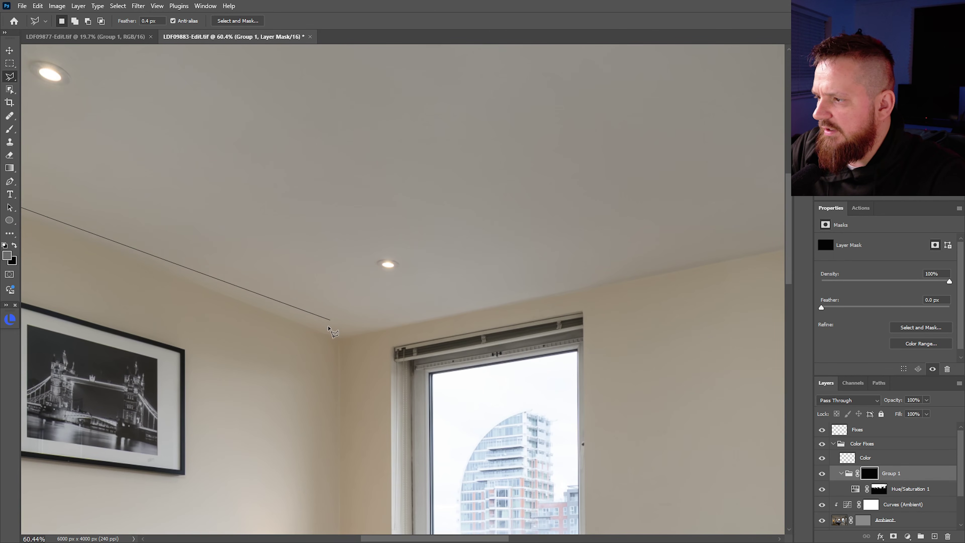
click(337, 340)
drag(597, 295, 263, 384)
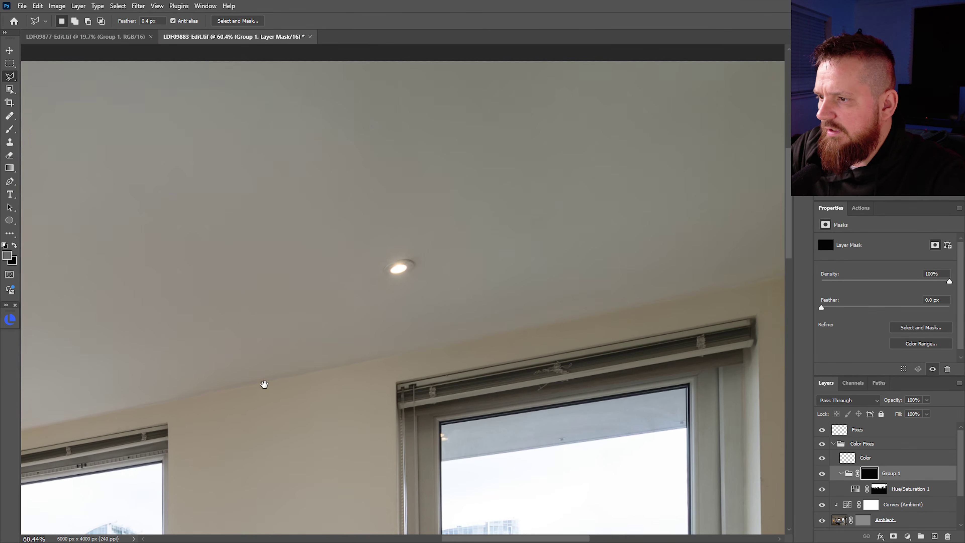
drag(707, 281, 428, 335)
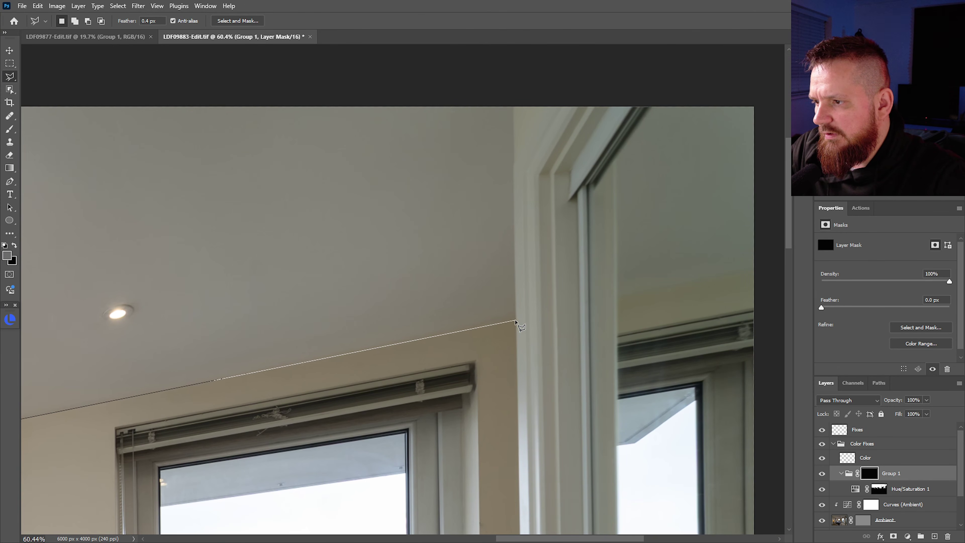
click(512, 319)
click(512, 99)
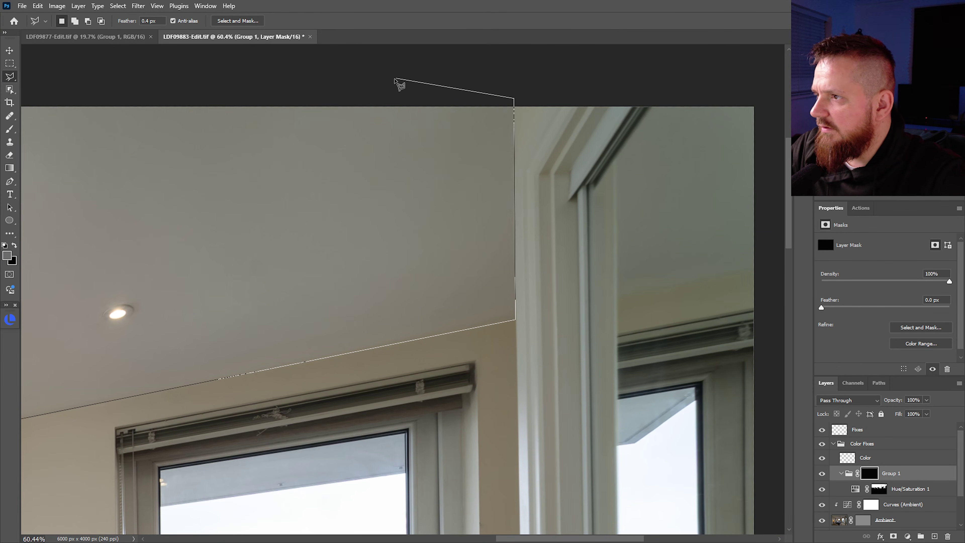
double_click(425, 93)
Add the ceiling reflection in the wardrobe mirror to the existing lasso selection.
click(655, 106)
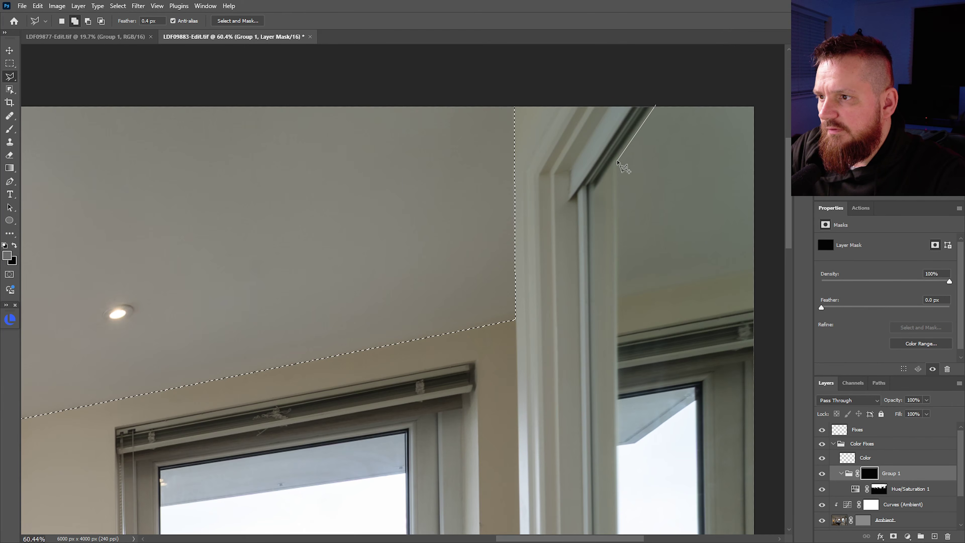
click(618, 156)
click(619, 296)
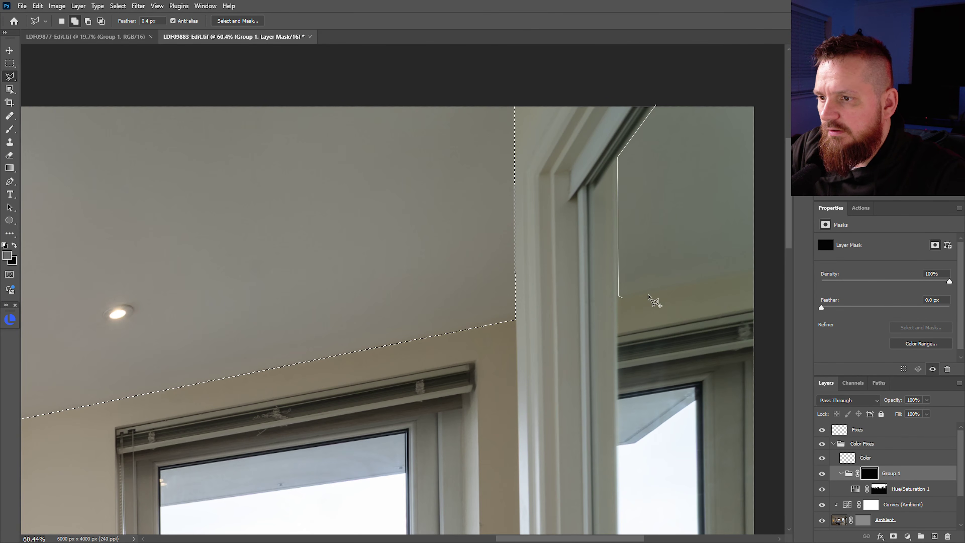
click(764, 269)
click(764, 93)
click(656, 108)
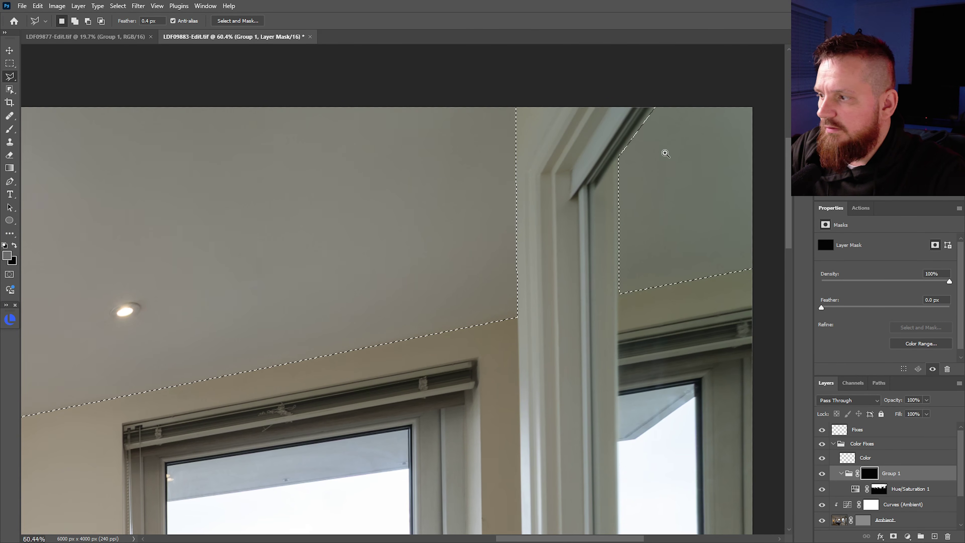
Fill the selected ceiling areas with white on the Group 1 mask, deselect, and check the whole photo.
drag(656, 109, 608, 183)
key(x)
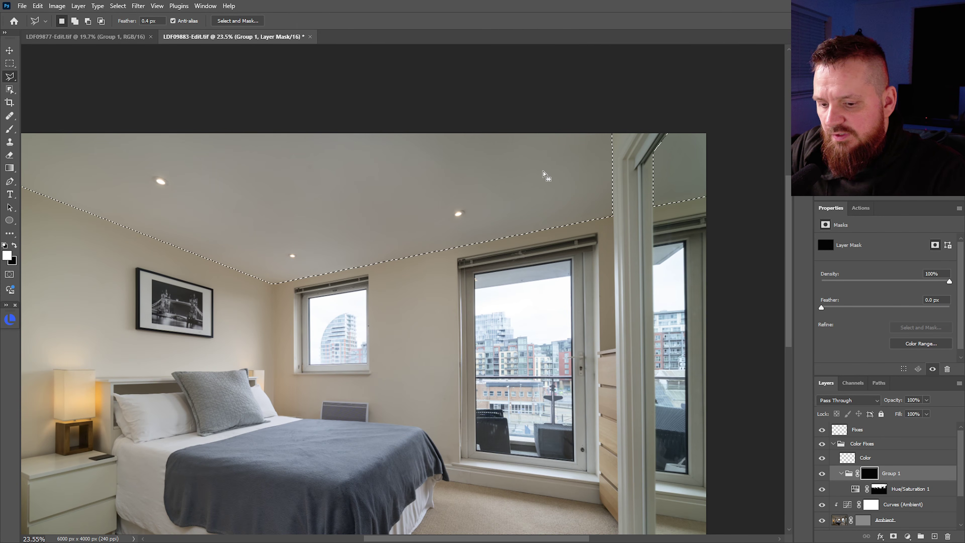
key(alt+BackSpace)
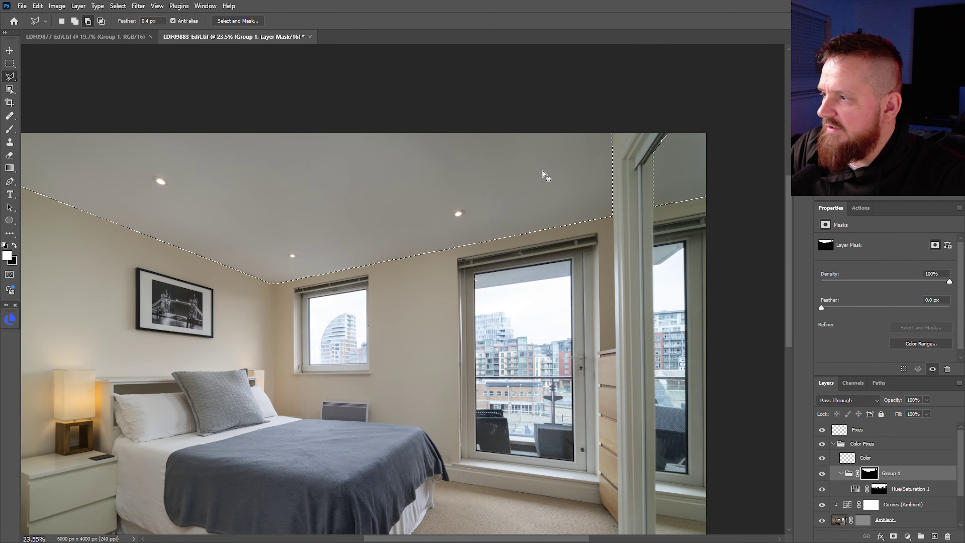
key(ctrl+d)
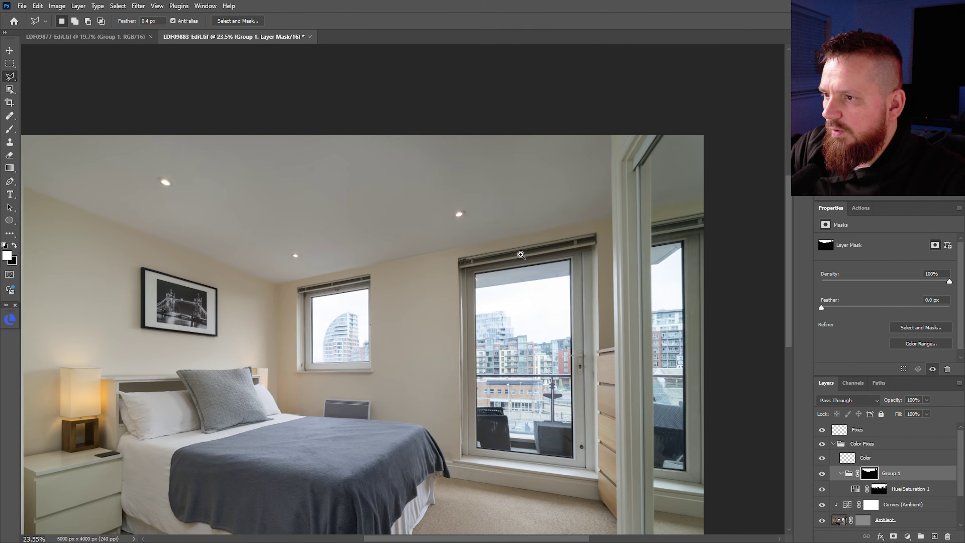
scroll(548, 249, down, 3)
scroll(529, 305, up, 2)
scroll(528, 304, up, 3)
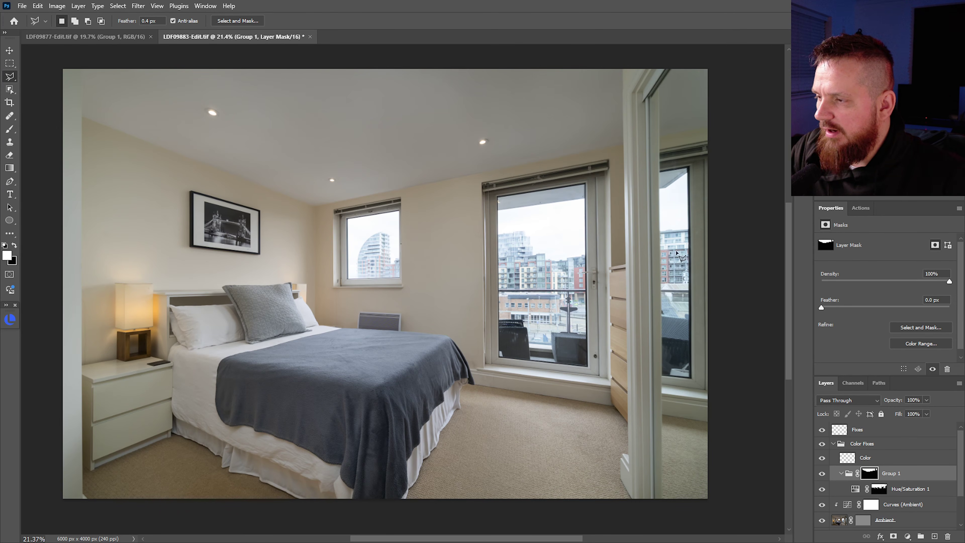
On the Color layer, paint over the white sheet and valance with a neutral tone sampled from the sheet, using a 274 px brush.
click(836, 445)
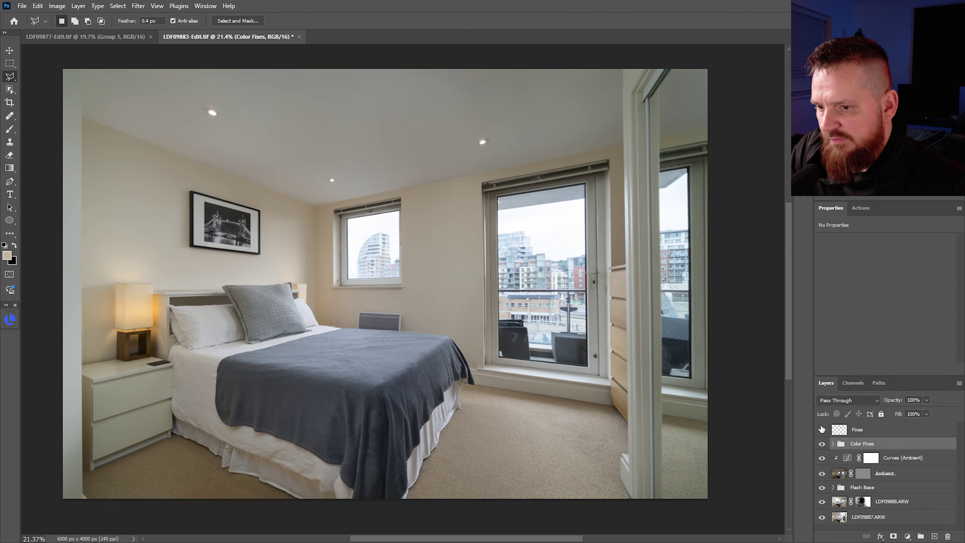
click(842, 433)
click(834, 444)
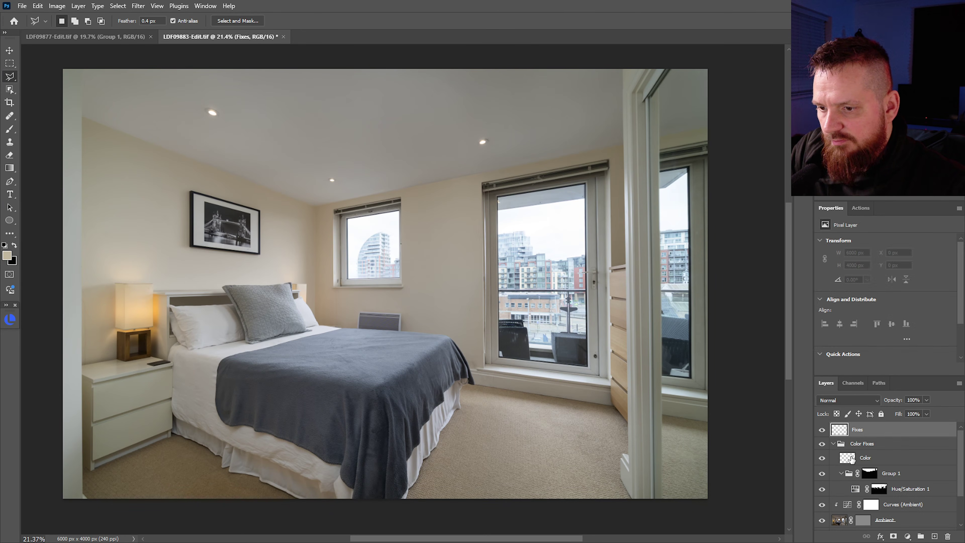
click(852, 460)
key(b)
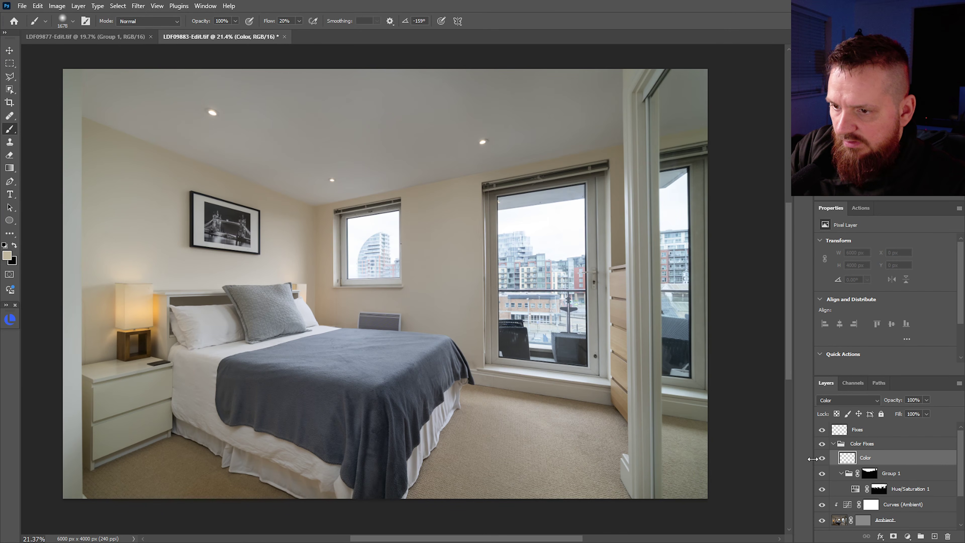
key(d)
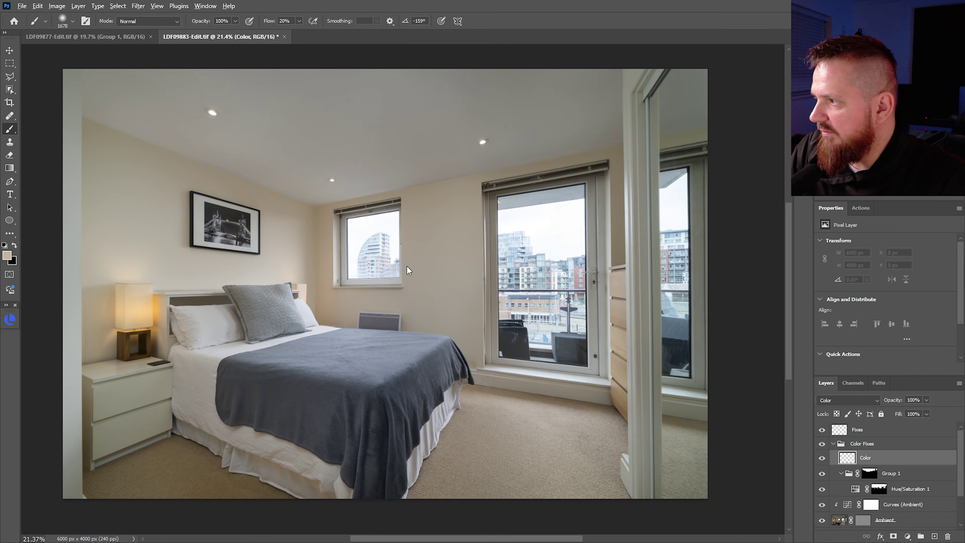
key(bracketleft)
key(bracketleft)
key(bracketleft)
key(bracketleft)
key(bracketleft)
key(bracketleft)
mouse_move(417, 286)
mouse_down()
mouse_move(457, 291)
mouse_move(435, 302)
mouse_up()
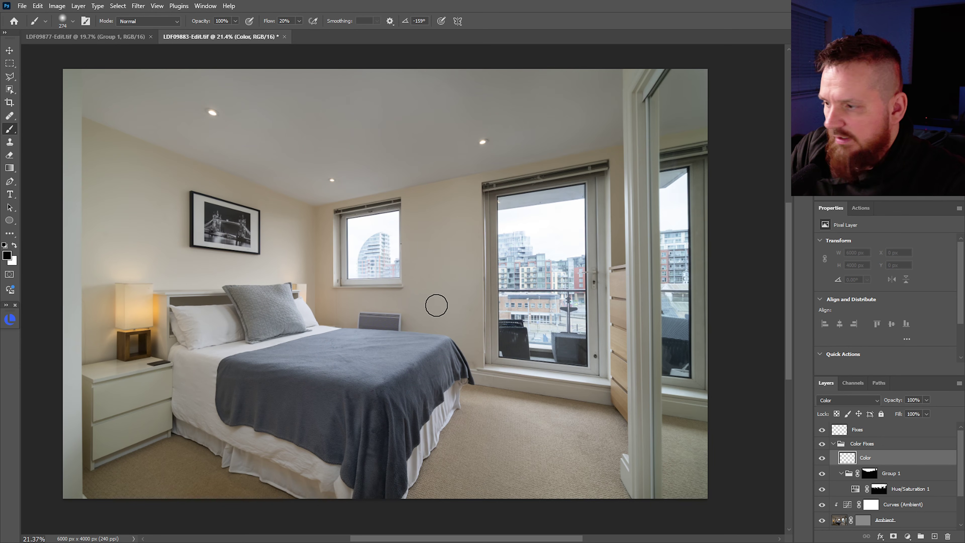
key(x)
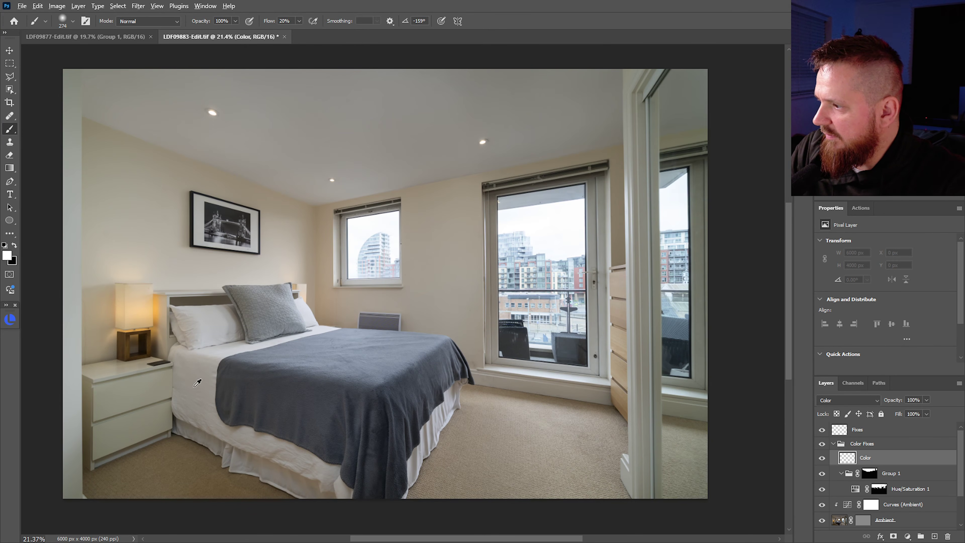
alt+click(200, 376)
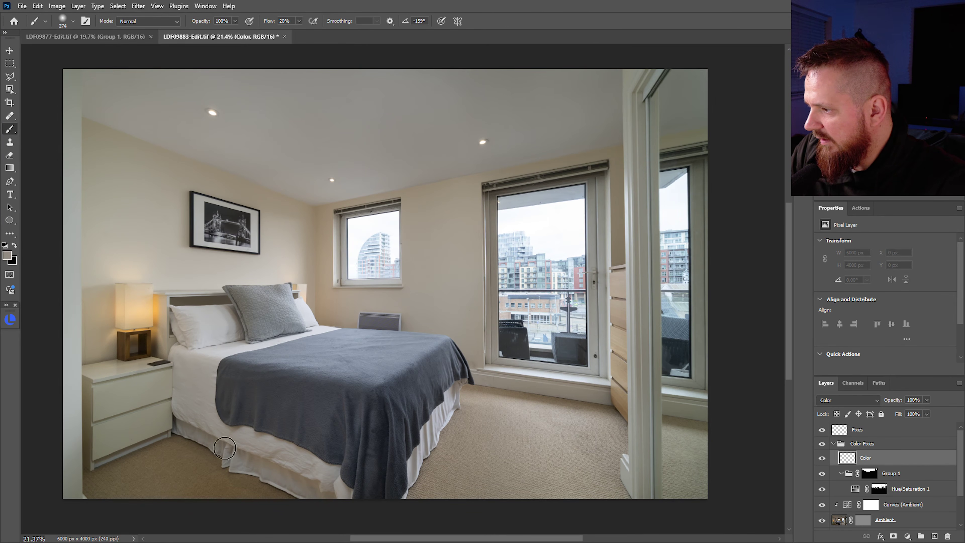
mouse_move(267, 460)
mouse_down()
mouse_move(236, 438)
mouse_move(261, 444)
mouse_move(245, 455)
mouse_move(335, 494)
mouse_move(293, 459)
mouse_move(309, 471)
mouse_move(205, 436)
mouse_move(188, 418)
mouse_move(187, 394)
mouse_move(198, 384)
mouse_move(243, 439)
mouse_move(341, 478)
mouse_move(352, 495)
mouse_move(270, 376)
mouse_up()
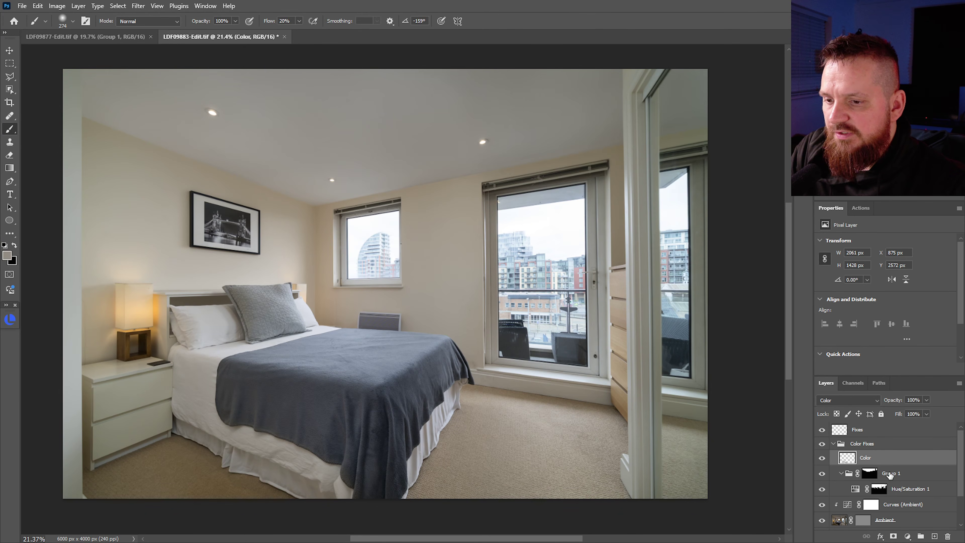
Select the Color layer and collapse the Color Fixes group.
click(879, 489)
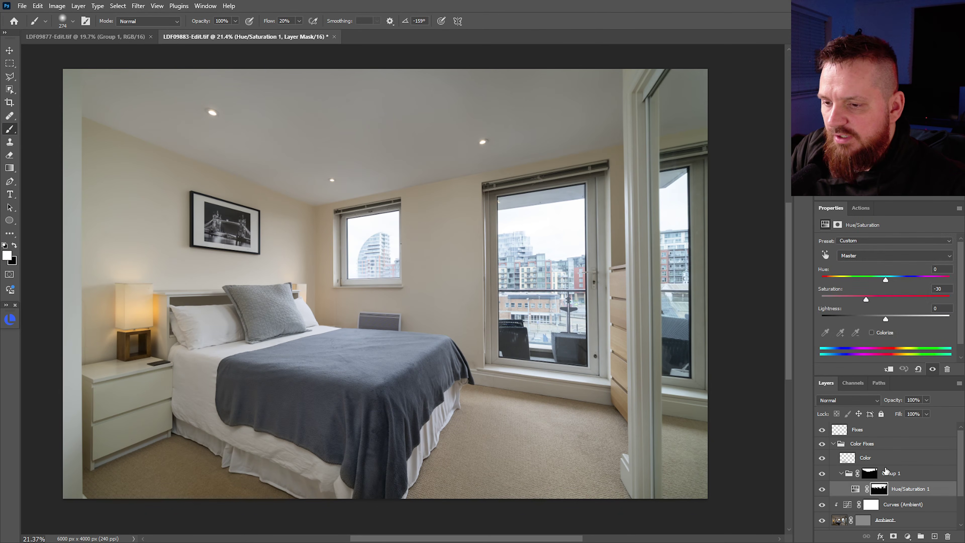
click(880, 460)
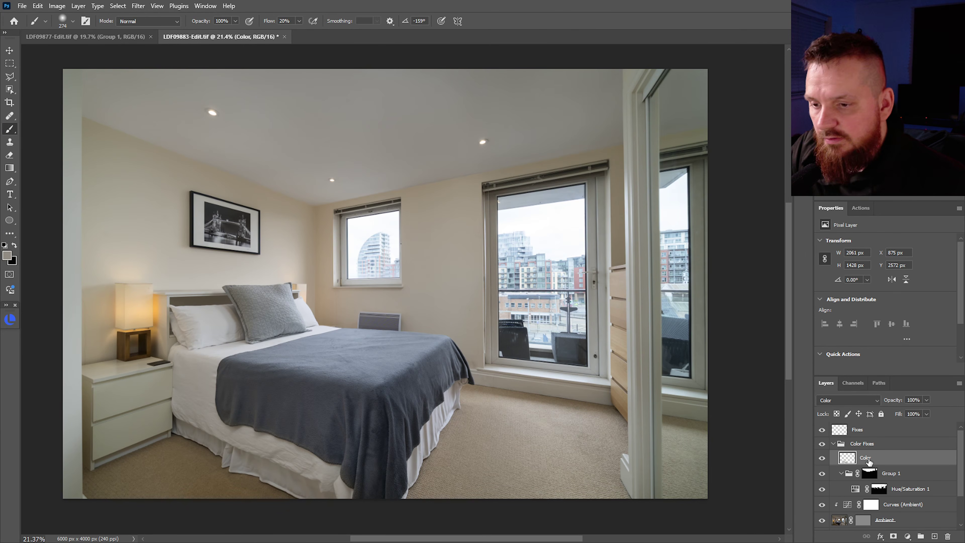
click(833, 444)
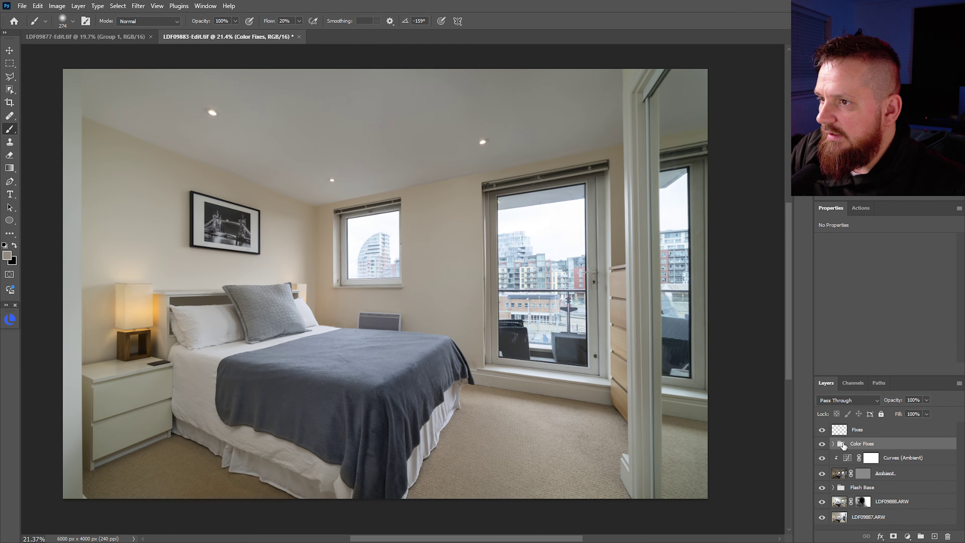
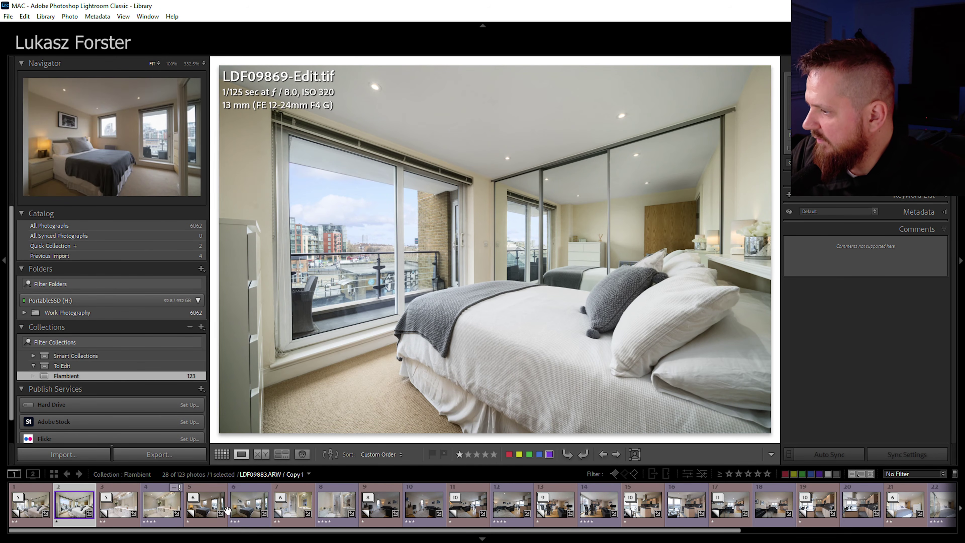
Switch to Lightroom Classic and create a virtual copy of the dark ambient exposure LDF09885.ARW.
click(205, 510)
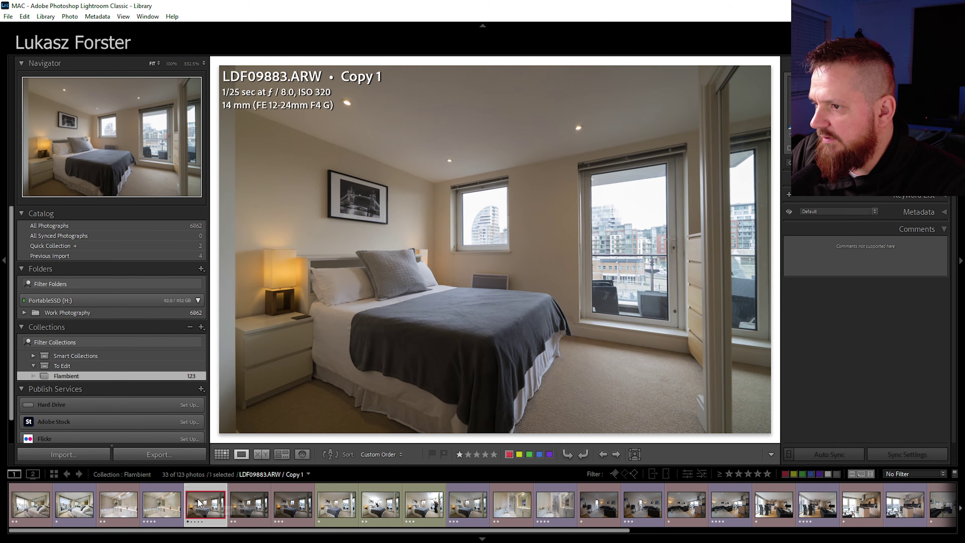
click(297, 508)
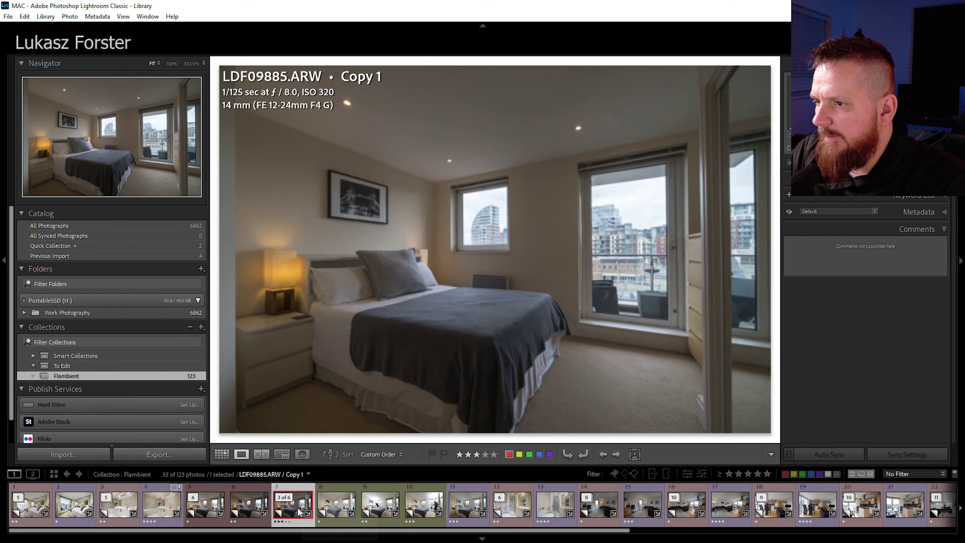
right_click(293, 511)
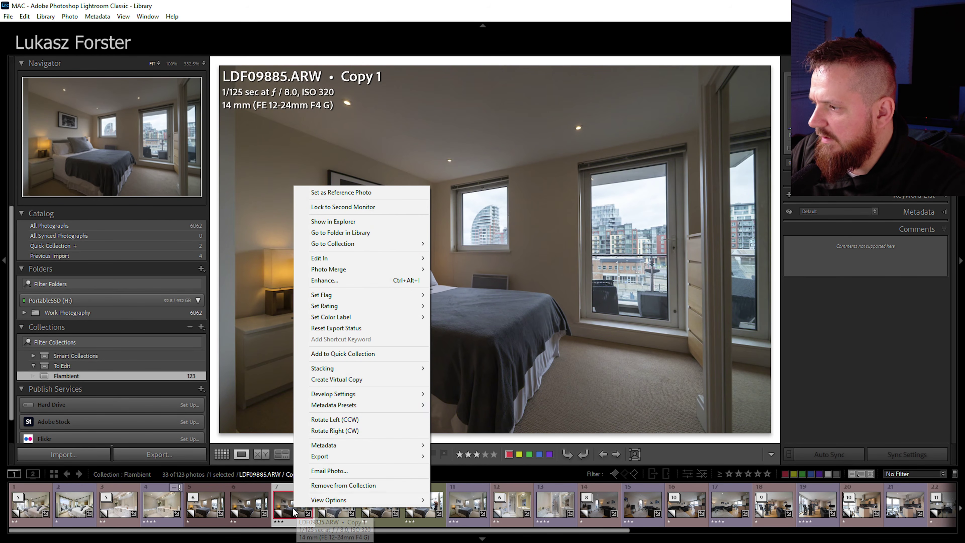
click(342, 379)
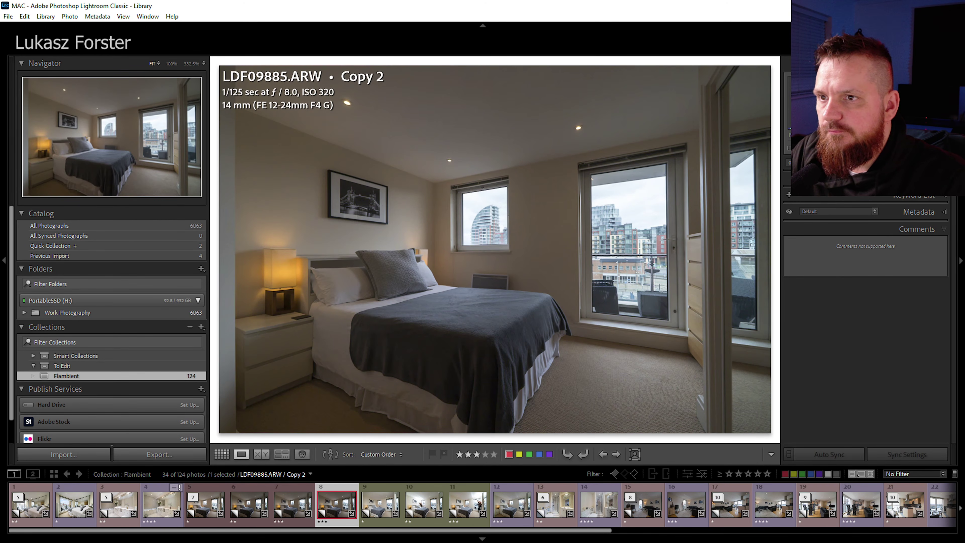
Develop the copy for the window view: exposure +0.70, contrast +7, highlights -81, whites +37, blacks -21, temperature 5900, clarity +5.
key(d)
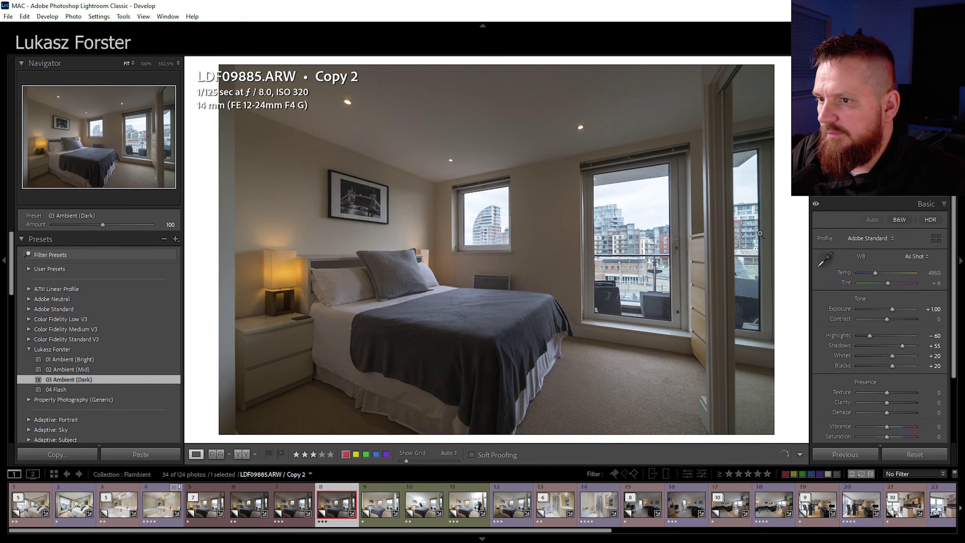
drag(870, 335, 890, 364)
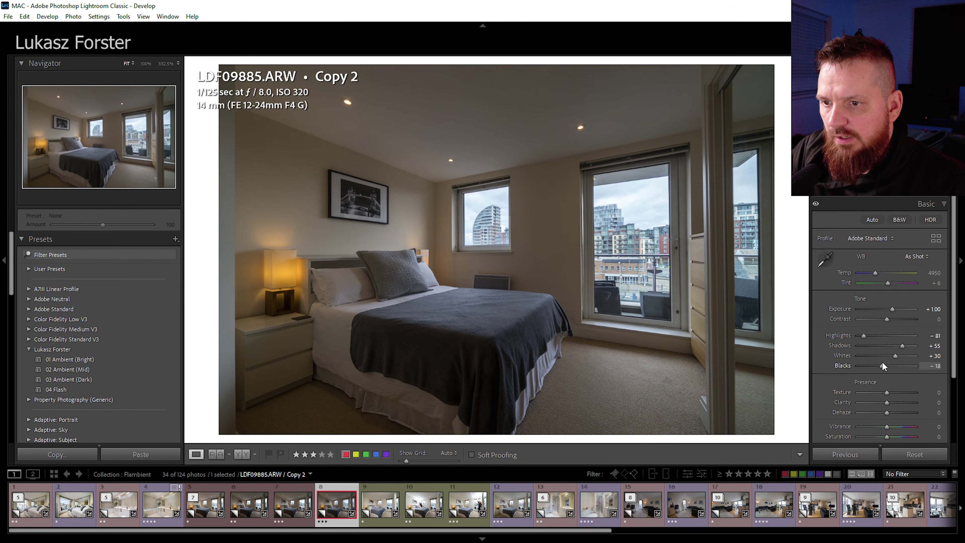
drag(882, 366, 881, 366)
drag(886, 321, 891, 309)
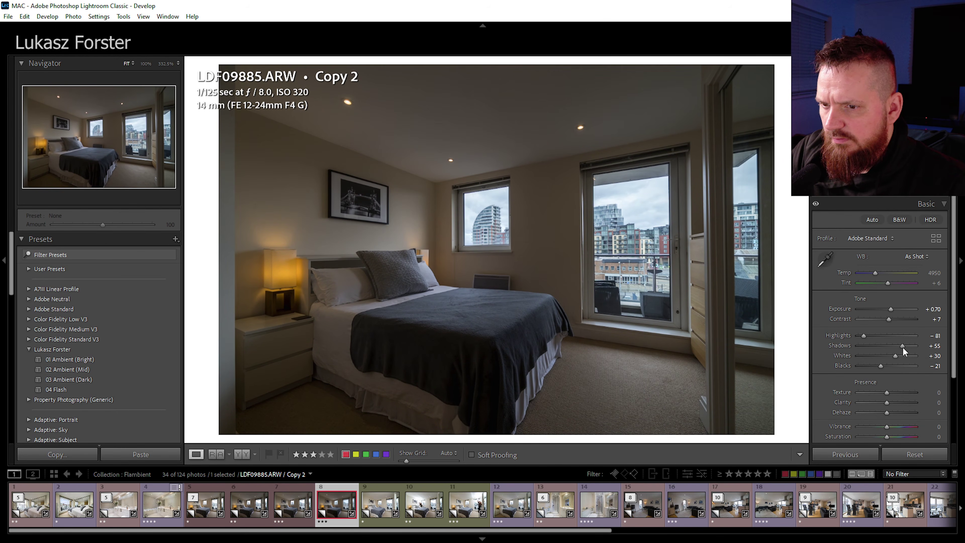
drag(896, 355, 898, 354)
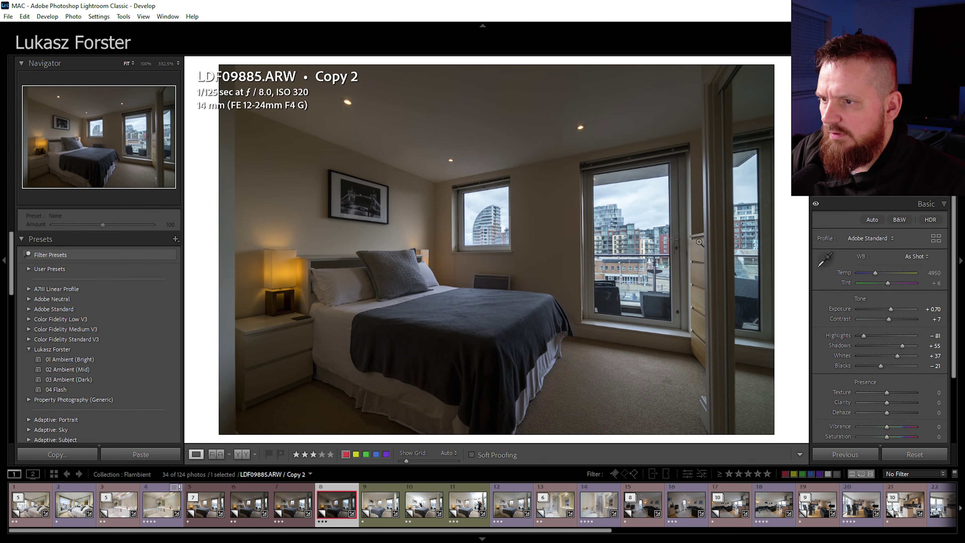
drag(876, 273, 877, 273)
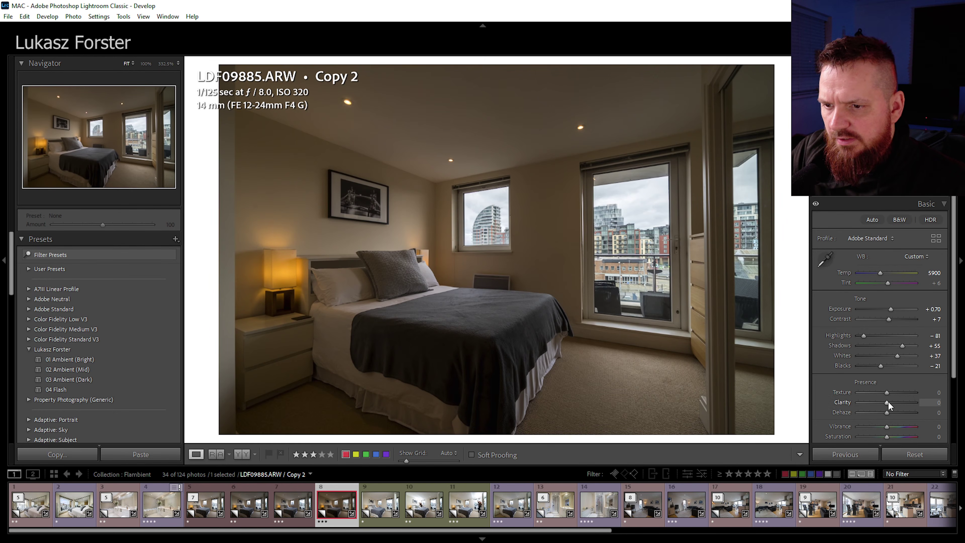
drag(887, 402, 888, 404)
Open the adjusted virtual copy for editing in Adobe Photoshop 2025.
right_click(346, 509)
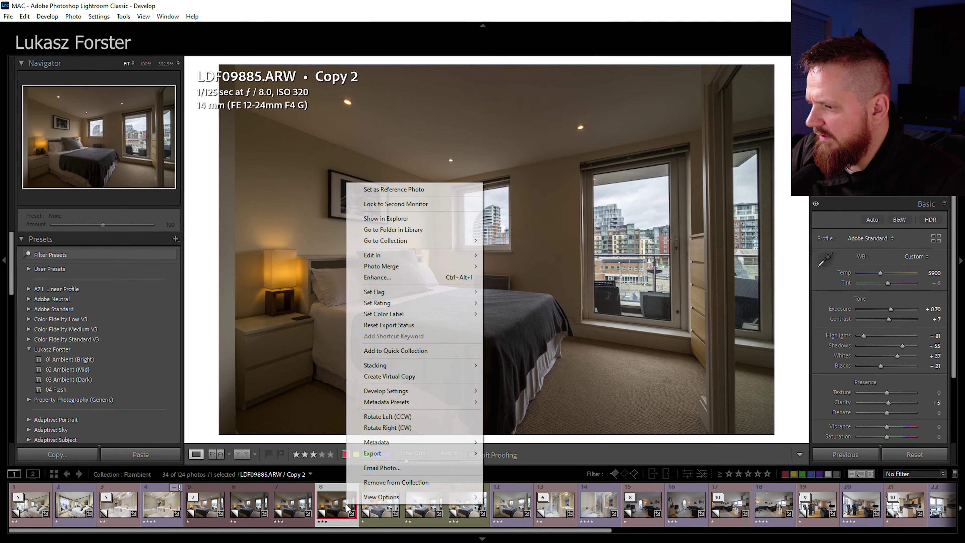
mouse_move(470, 255)
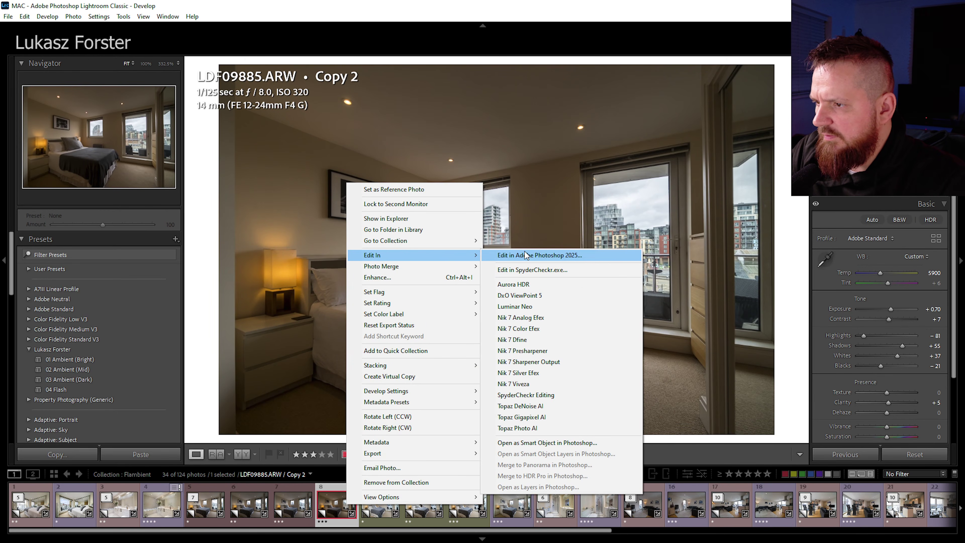
click(537, 256)
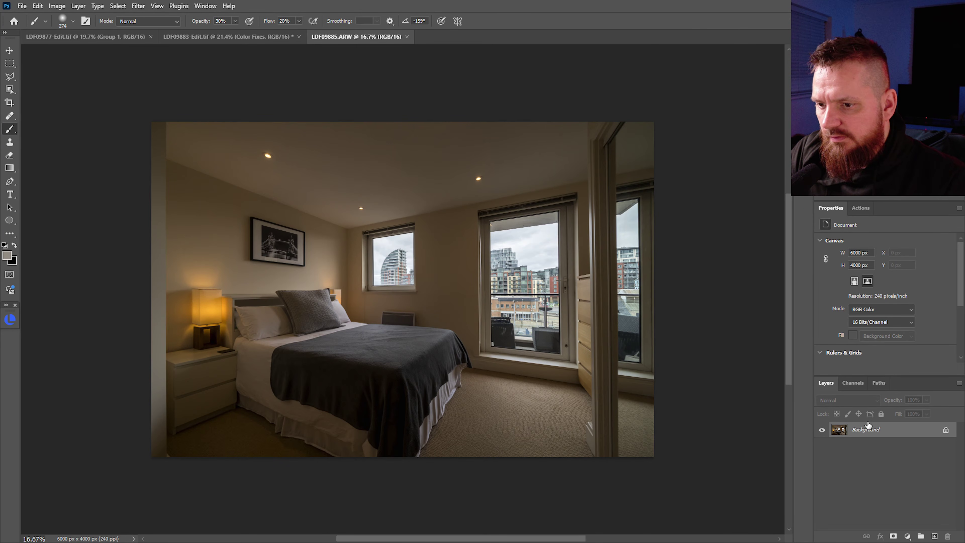
Duplicate the Background layer into the LDF09883-Edit.tif document and switch to that document.
key(ctrl+alt+j)
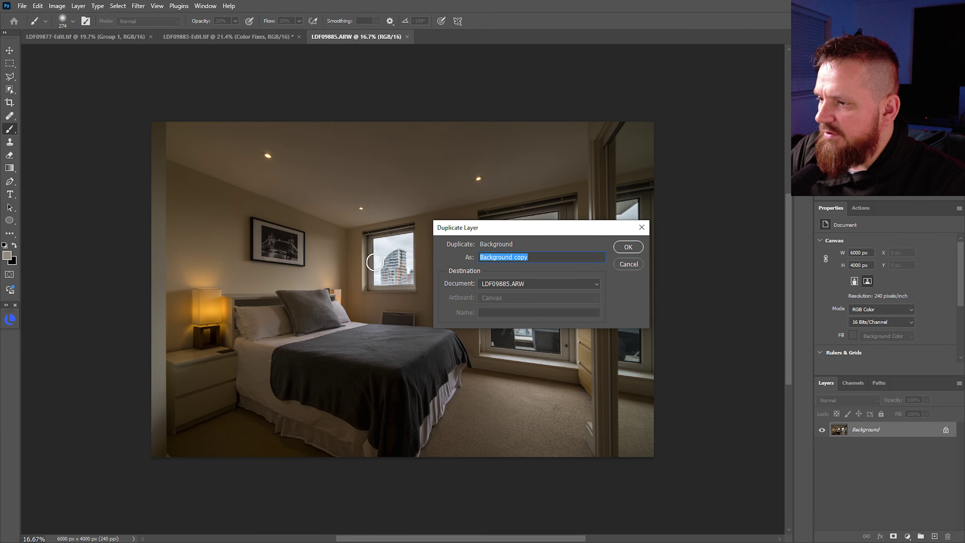
click(593, 285)
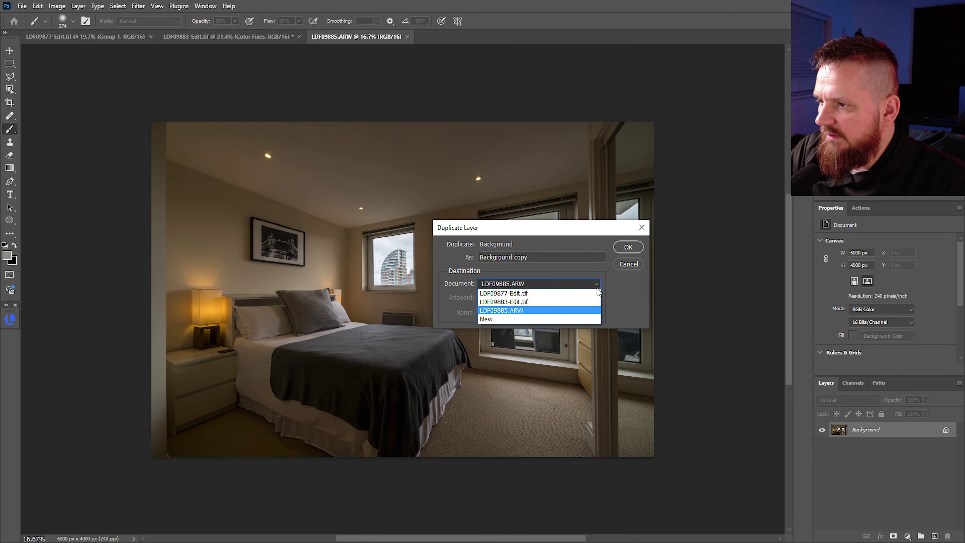
click(571, 302)
click(629, 247)
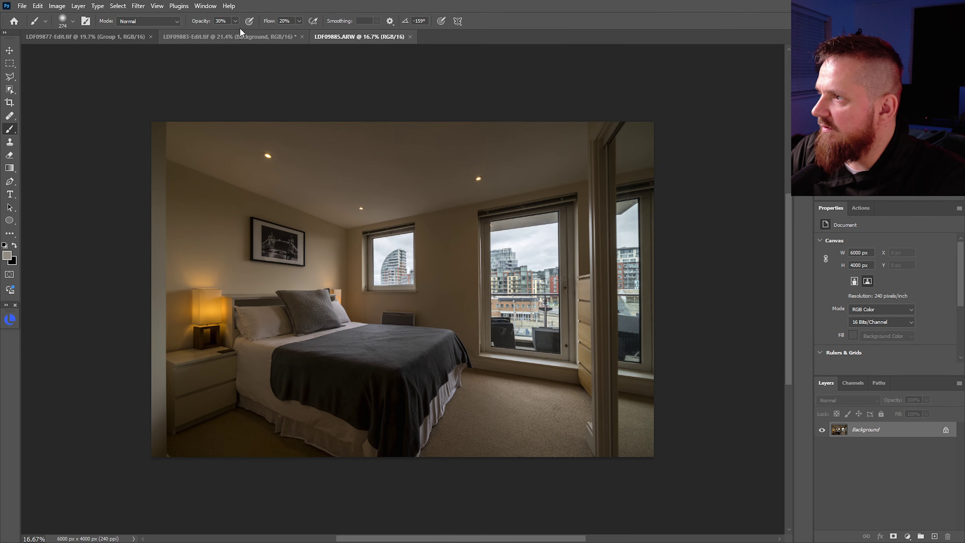
click(251, 37)
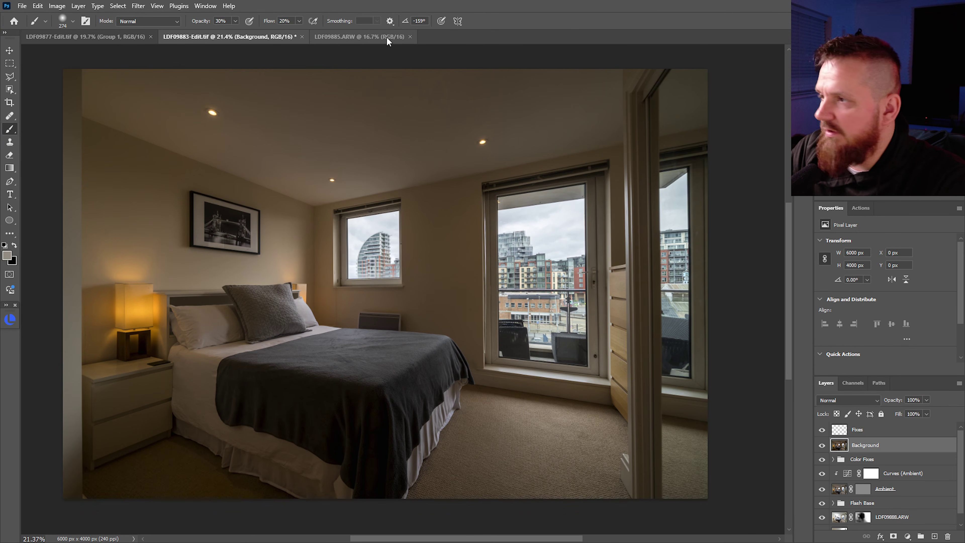
Close LDF09885.ARW without saving and close the bathroom document LDF09877-Edit.tif.
click(410, 37)
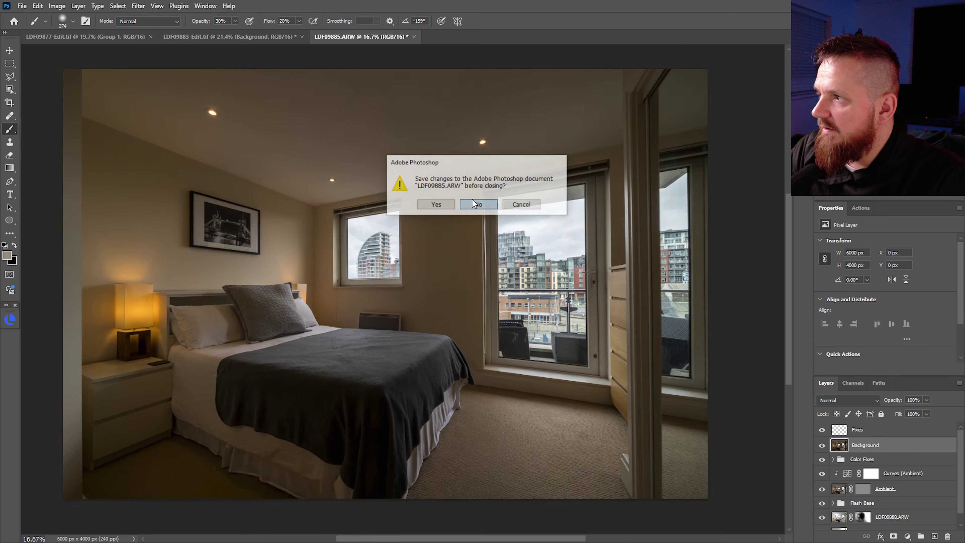
click(486, 205)
click(119, 42)
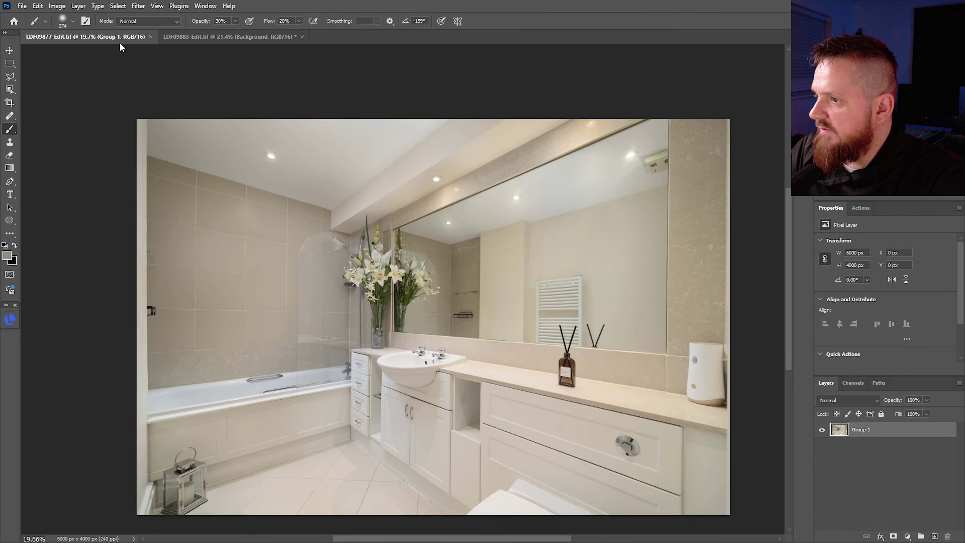
key(ctrl+w)
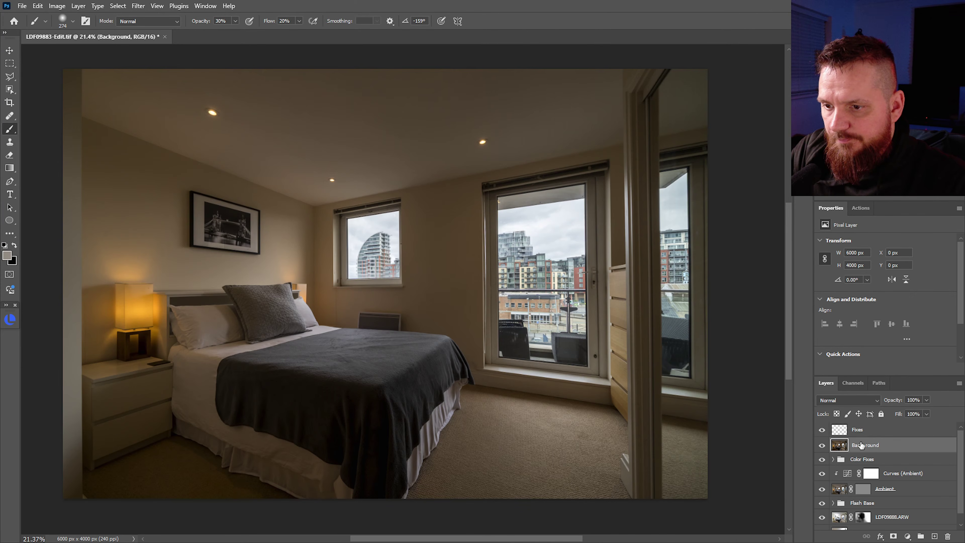
Compare the view through the windows with the Background layer hidden and shown.
mouse_move(861, 445)
mouse_down()
mouse_move(869, 420)
mouse_move(873, 457)
mouse_up()
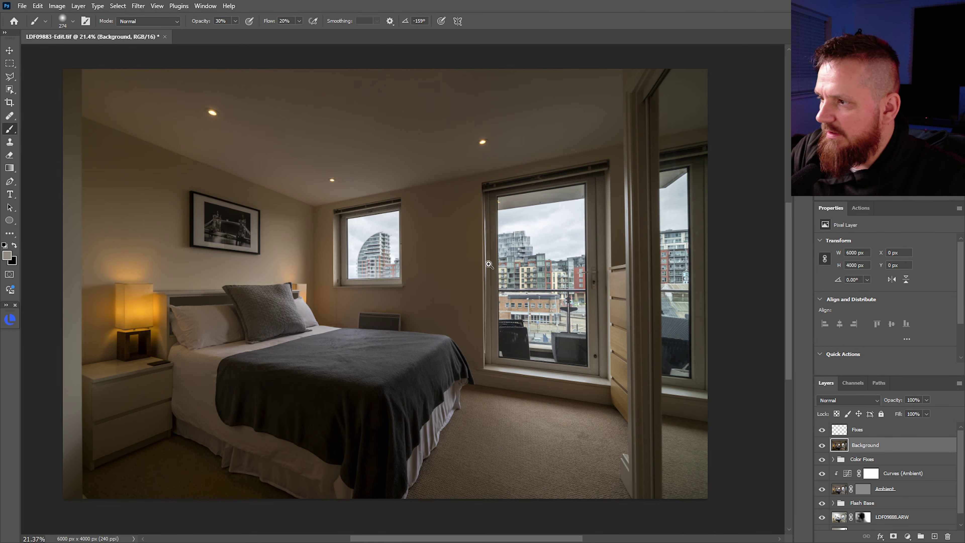
scroll(494, 266, up, 3)
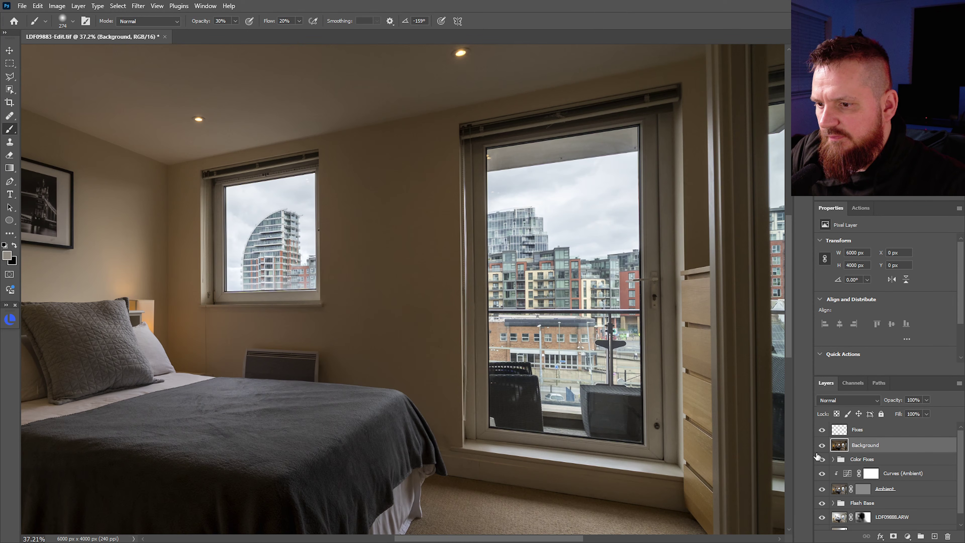
click(823, 446)
click(826, 445)
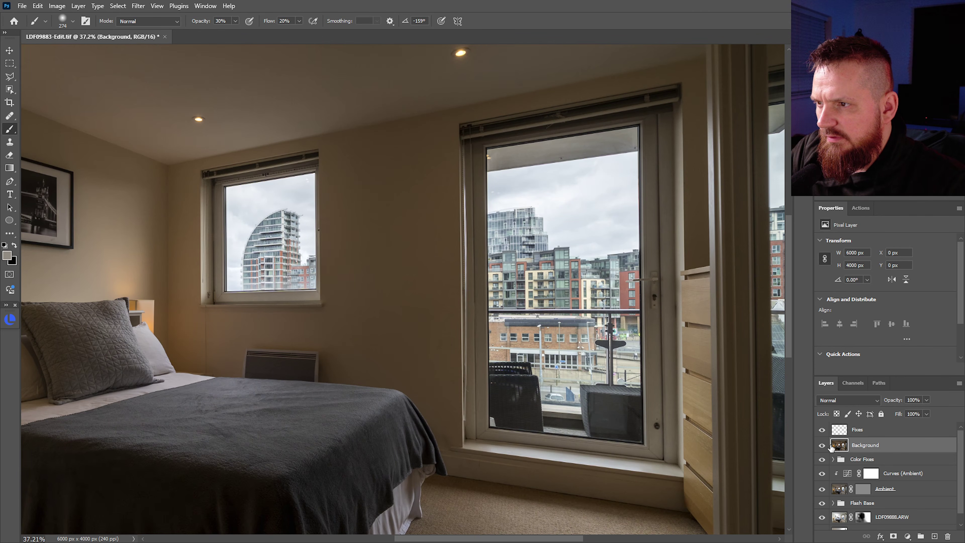
click(823, 446)
click(823, 445)
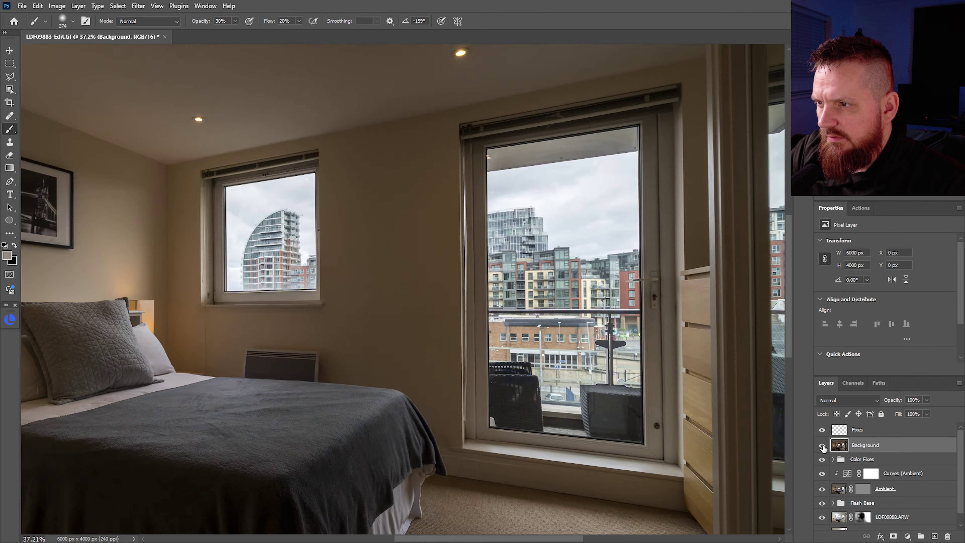
Add a black mask to the Background layer and start a Pen path along the upper edge of the balcony door glass.
alt+click(893, 537)
key(p)
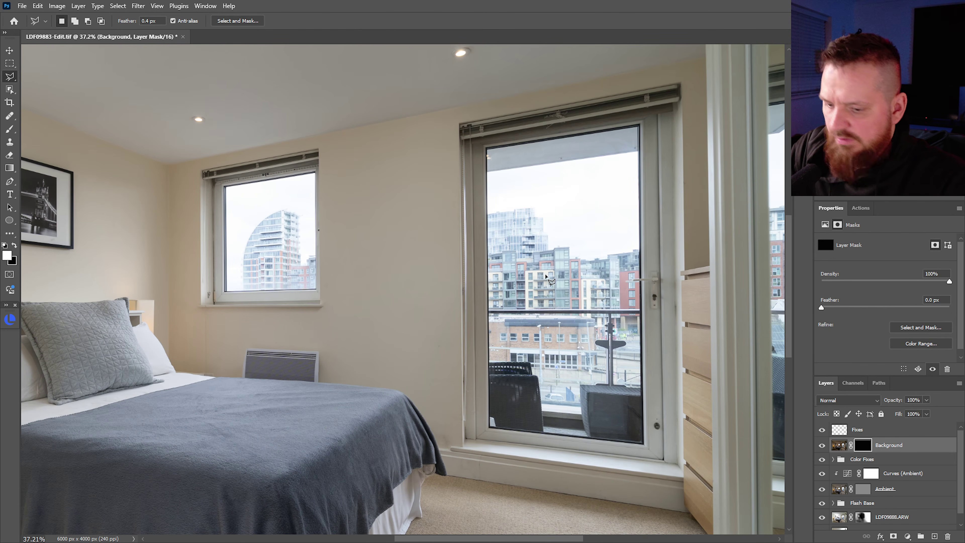
drag(521, 147, 566, 151)
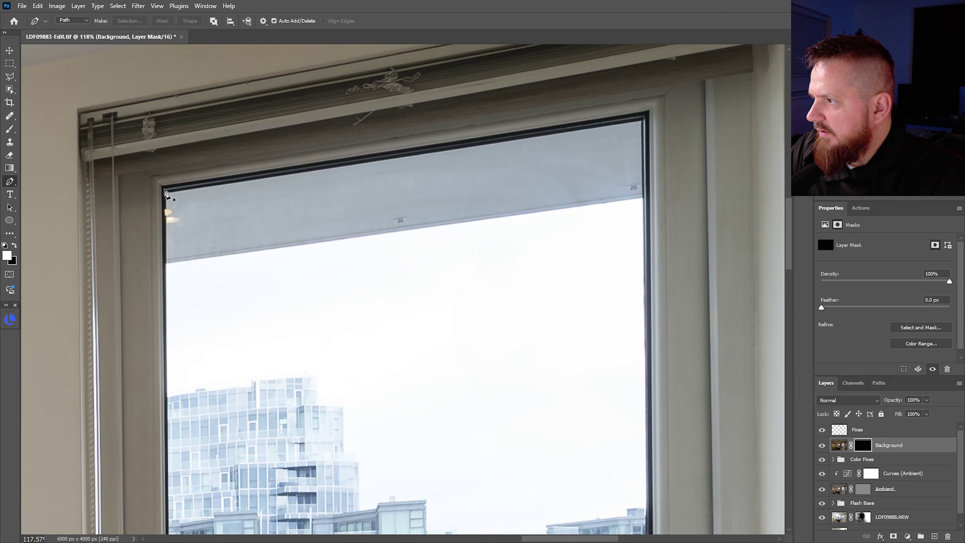
click(163, 187)
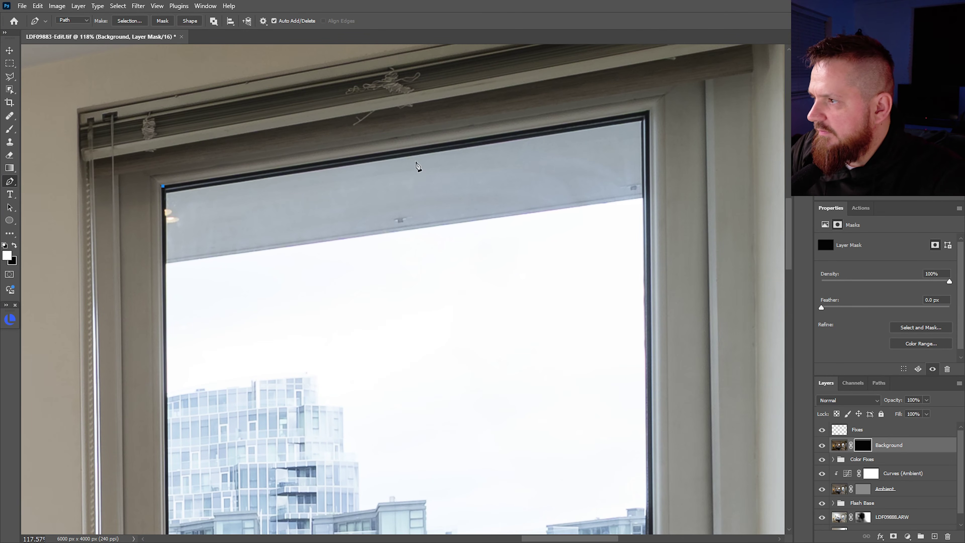
click(651, 116)
Continue the path down the door glass's edge on the handle side and trace around the protruding door handle to exclude it.
mouse_move(646, 442)
mouse_down()
mouse_move(623, 381)
mouse_move(604, 253)
mouse_move(604, 341)
mouse_up()
ctrl+click(600, 188)
ctrl+click(600, 189)
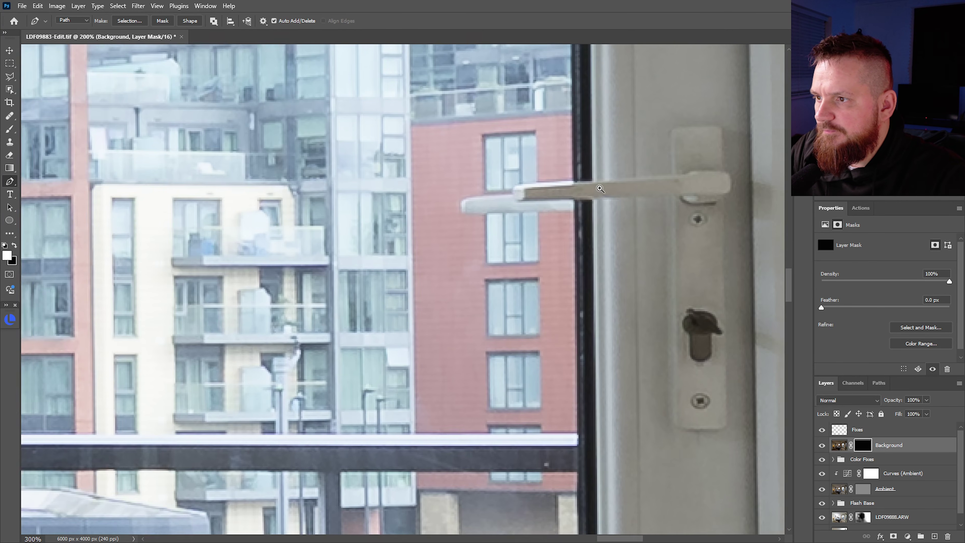
ctrl+click(600, 189)
click(605, 184)
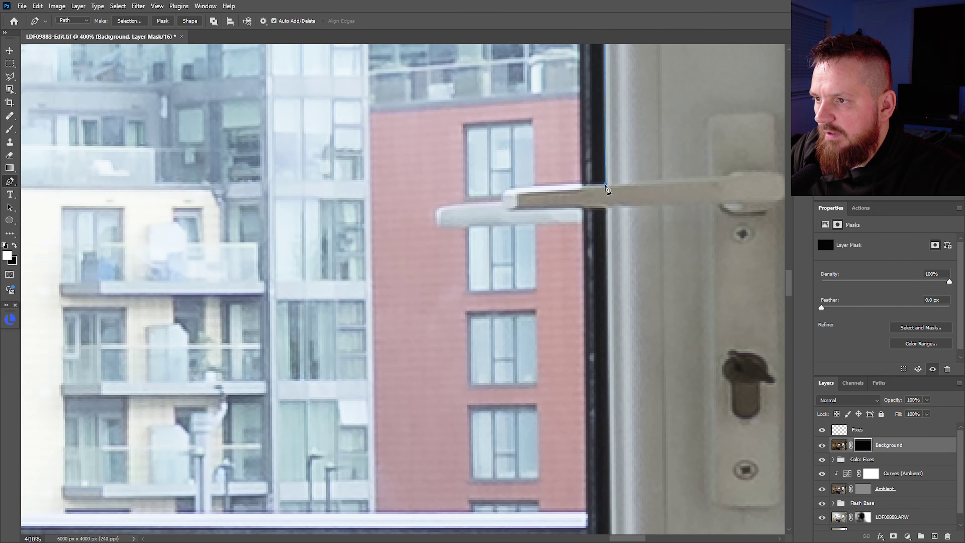
click(511, 189)
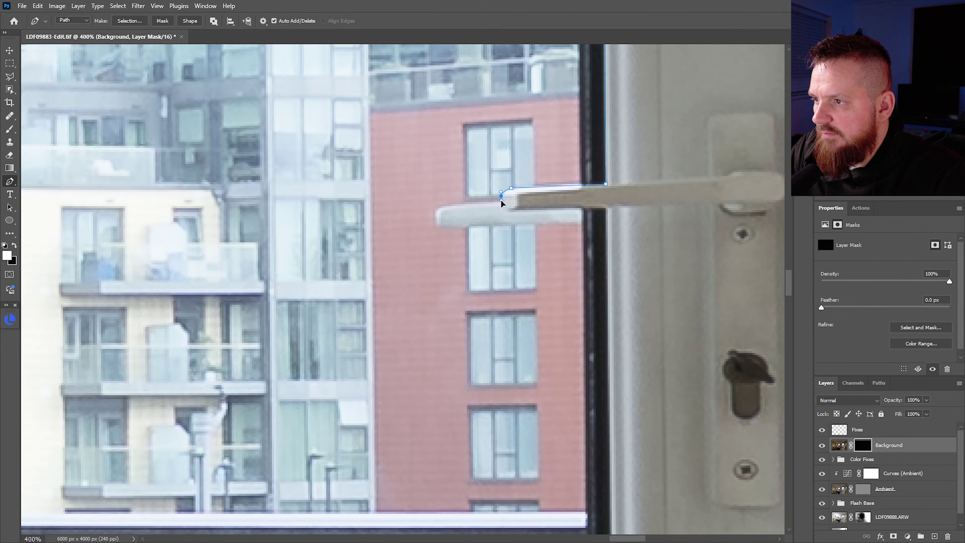
drag(507, 208, 511, 210)
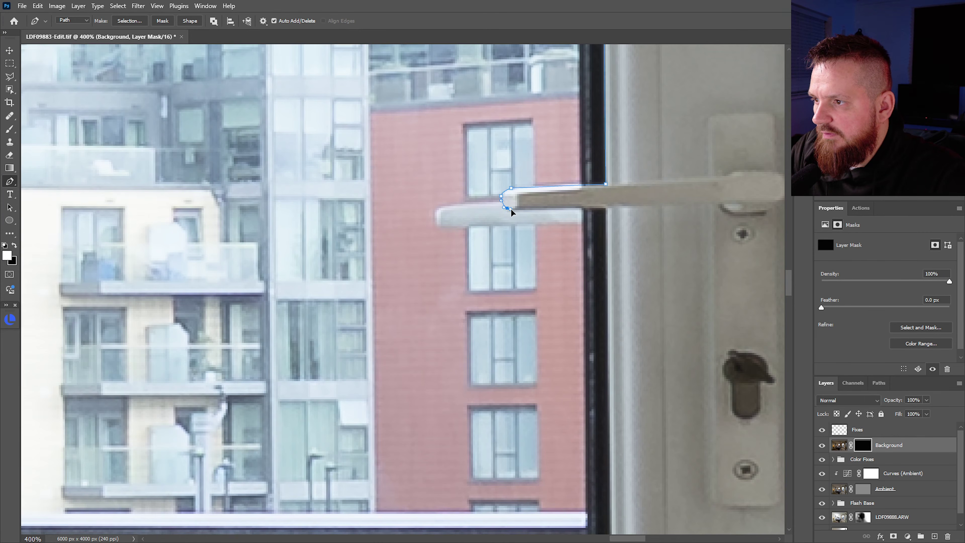
click(580, 208)
click(607, 235)
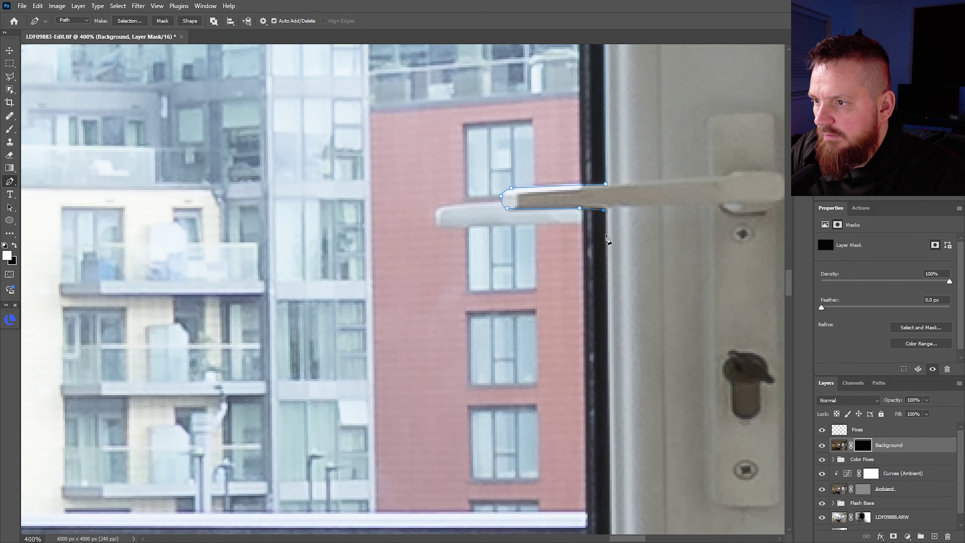
Trace the path through the lower corners of the balcony door glass and close it at its starting corner.
scroll(610, 342, down, 5)
scroll(563, 294, down, 8)
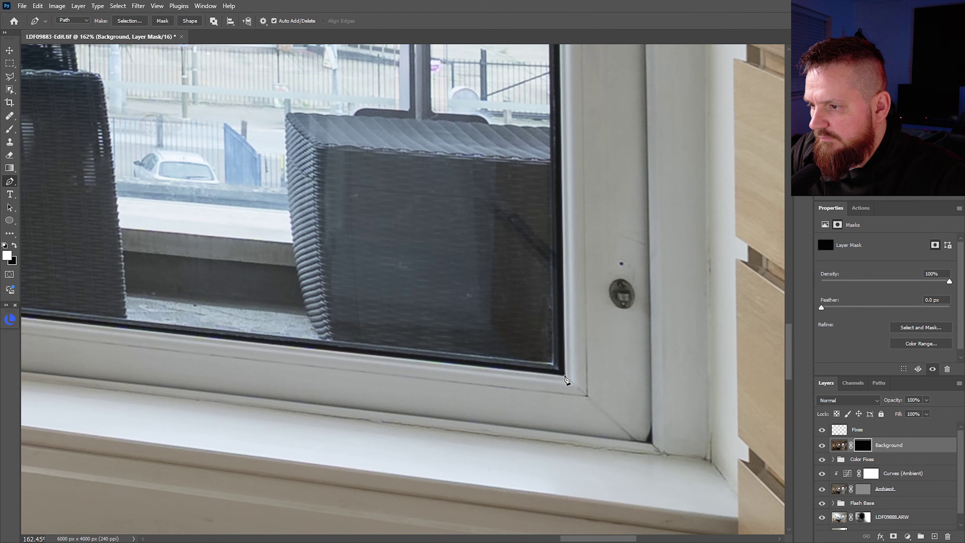
scroll(437, 358, left, 10)
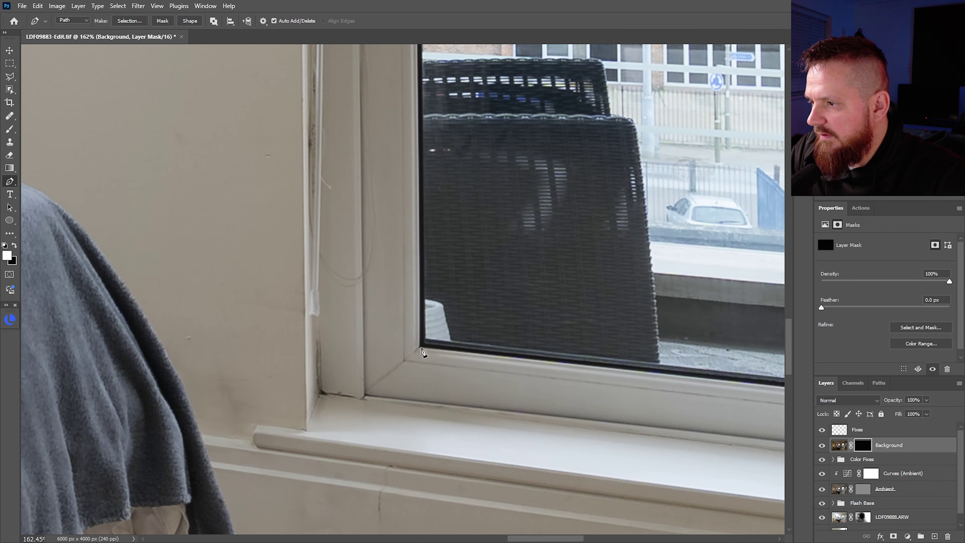
scroll(448, 304, up, 15)
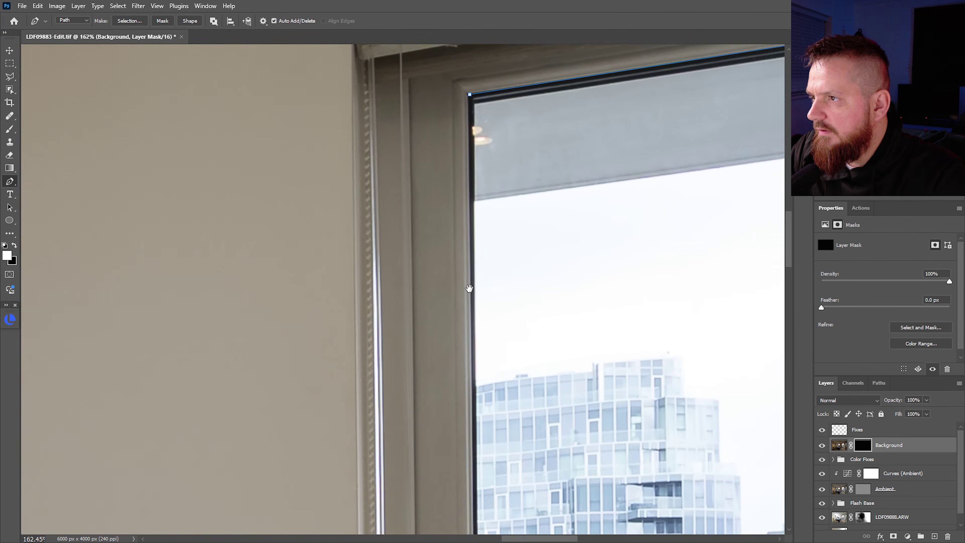
drag(470, 289, 470, 344)
Draw a closed four-corner Pen path around the glass of the small window above the heater.
scroll(430, 256, down, 5)
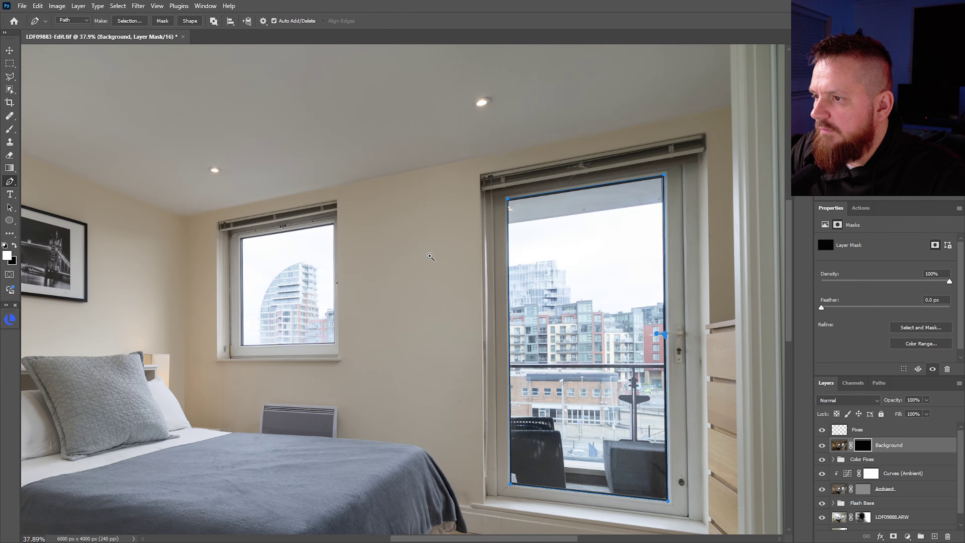
scroll(292, 285, up, 6)
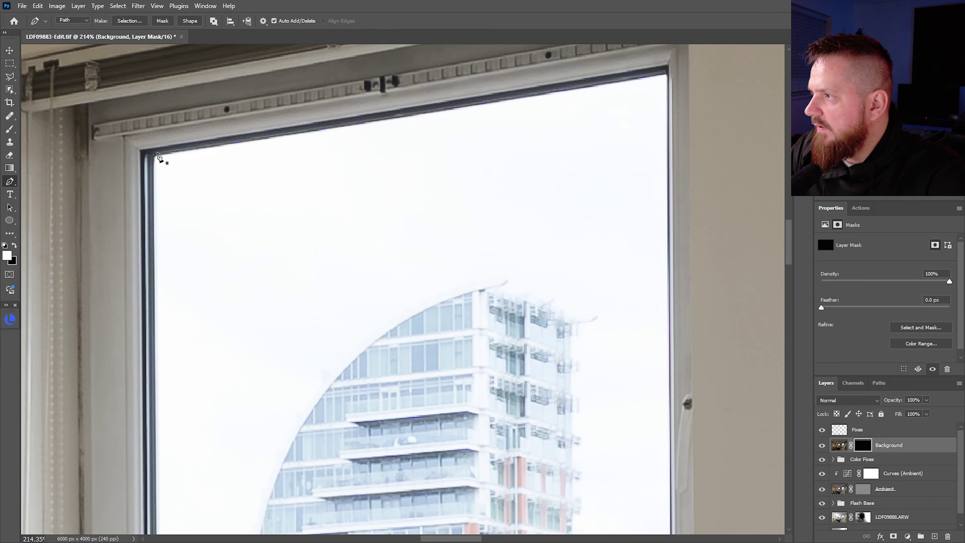
click(669, 66)
scroll(646, 140, down, 8)
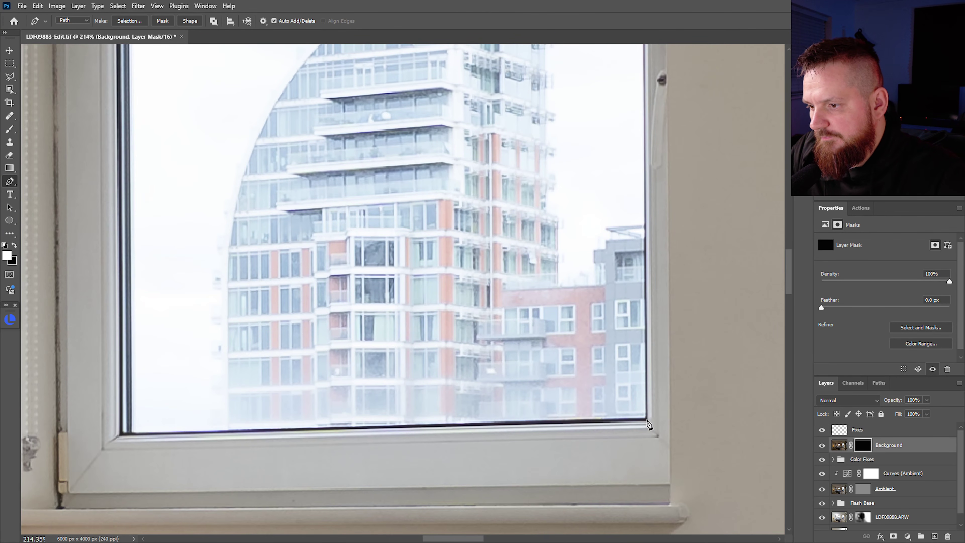
click(647, 421)
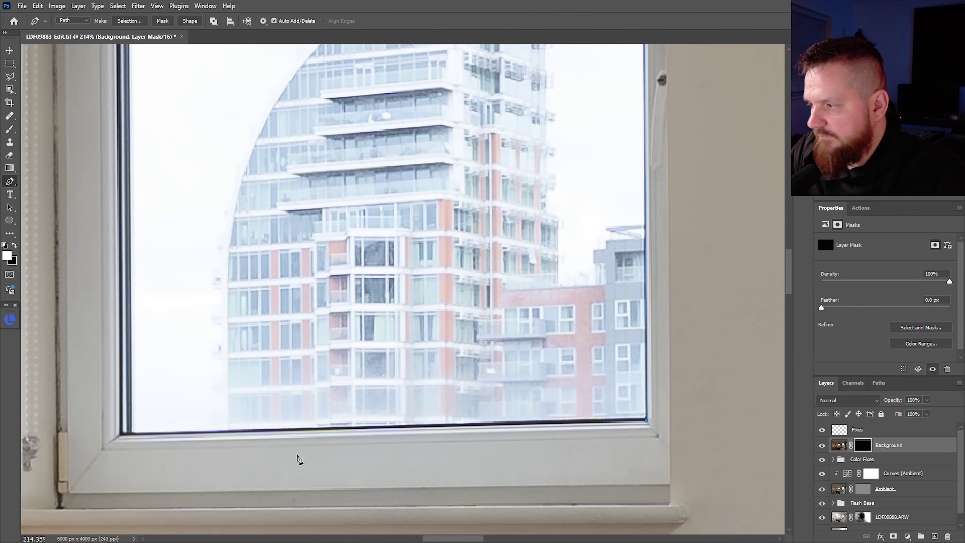
click(121, 437)
scroll(170, 218, up, 8)
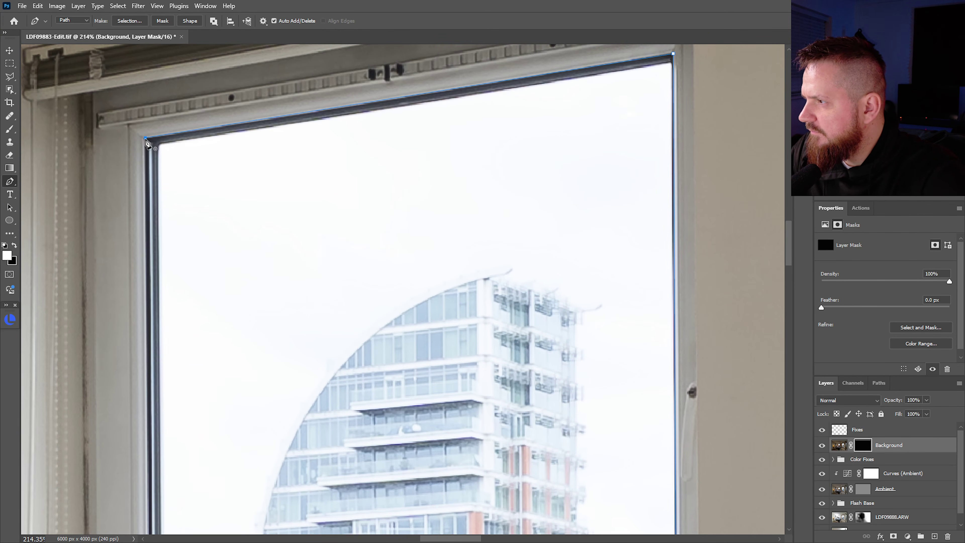
click(148, 143)
scroll(162, 171, down, 5)
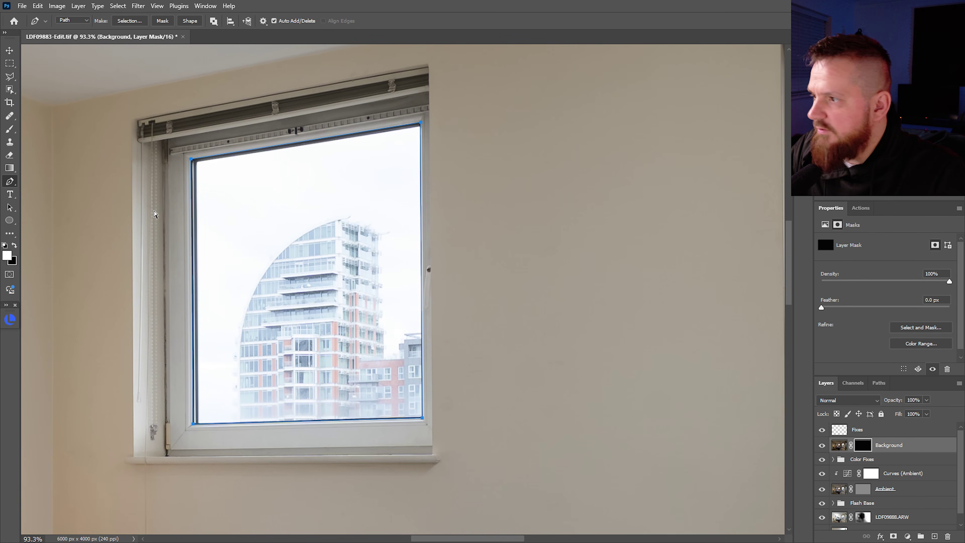
Convert both glass paths to a selection and fill it with white on the Background layer's mask.
key(ctrl+Return)
scroll(296, 295, down, 6)
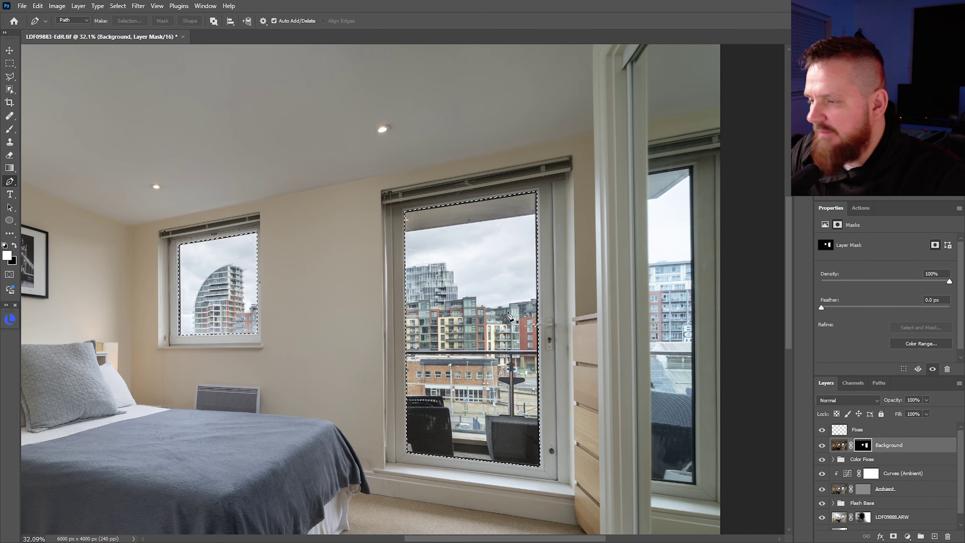
Start a new Curves adjustment layer above the Background layer from the window selection.
key(ctrl+m)
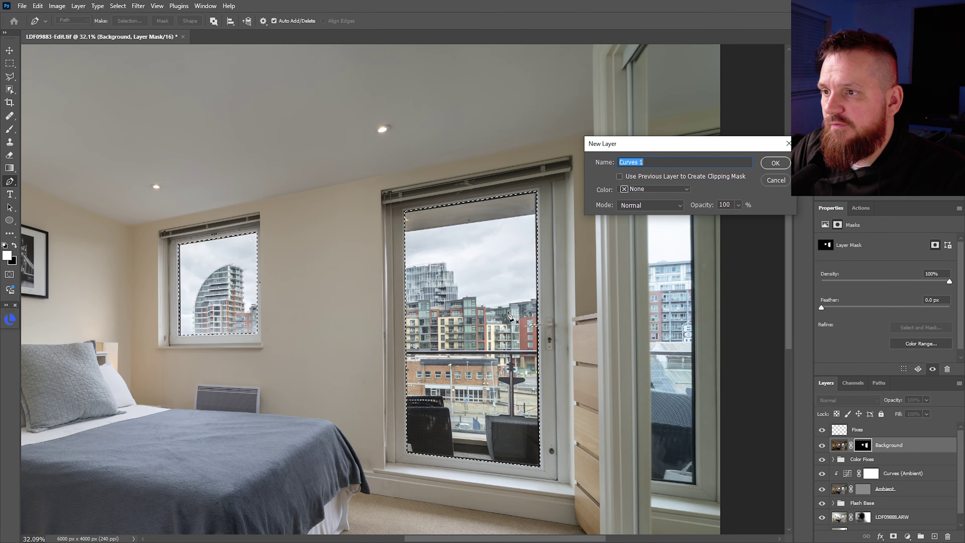
Create a Curves adjustment clipped to the Background layer from the window selection and shape a subtle contrast curve with shadow and highlight points.
key(Tab)
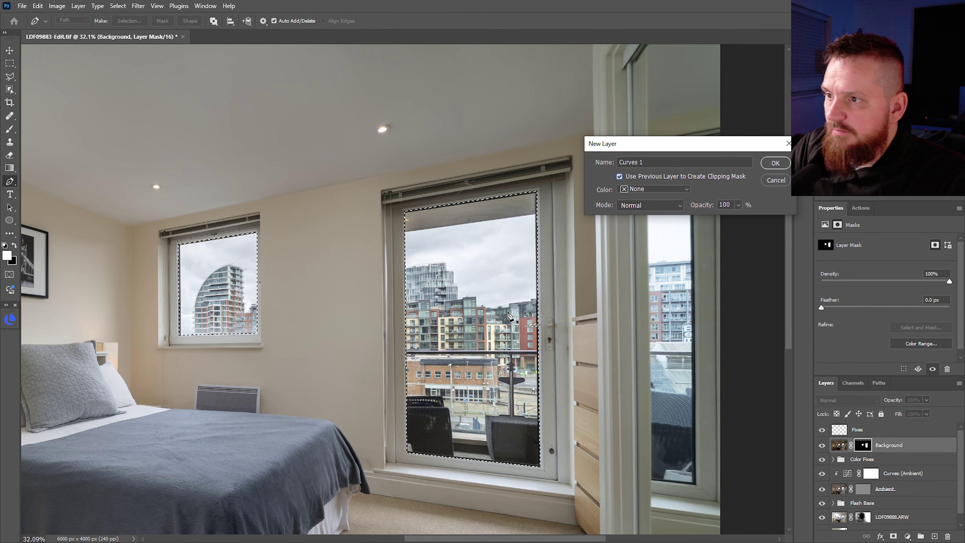
key(Return)
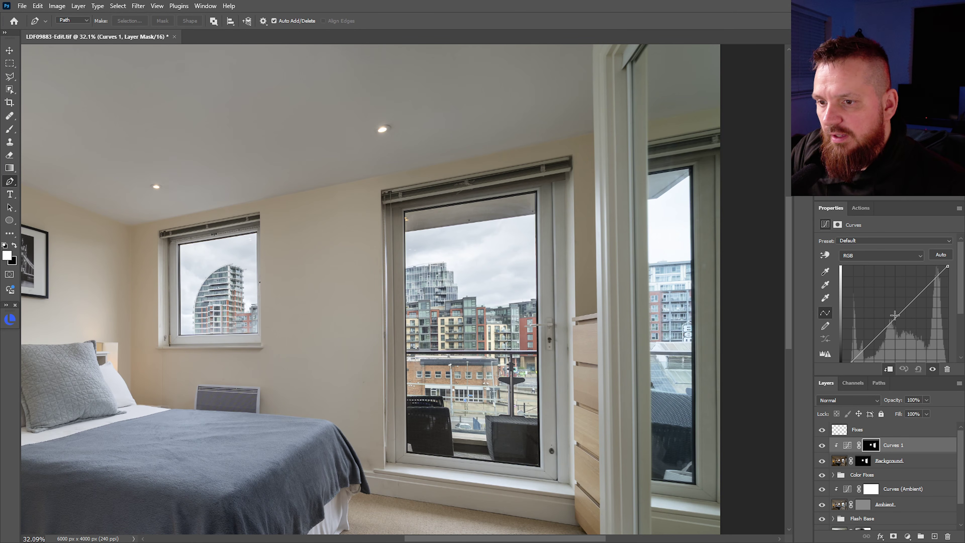
drag(895, 315, 869, 347)
click(911, 303)
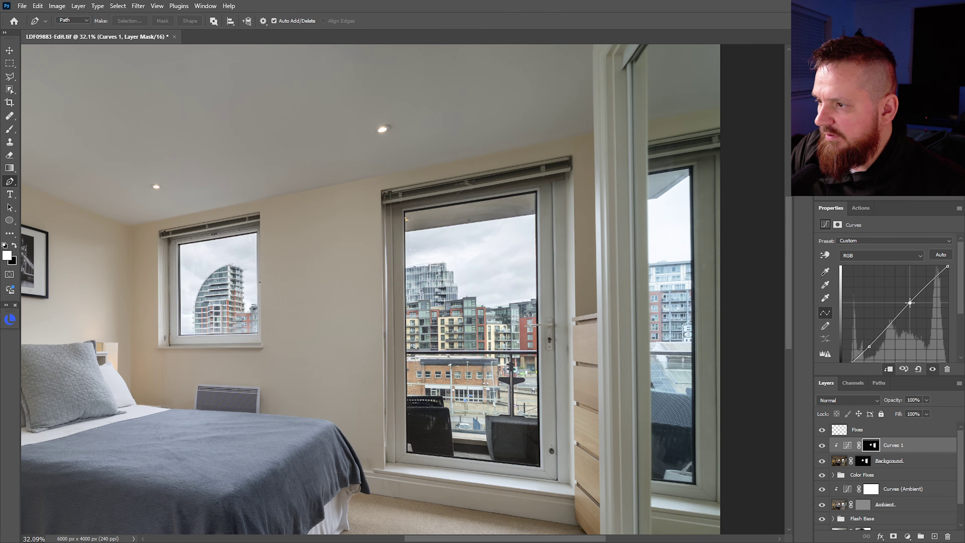
drag(910, 303, 911, 304)
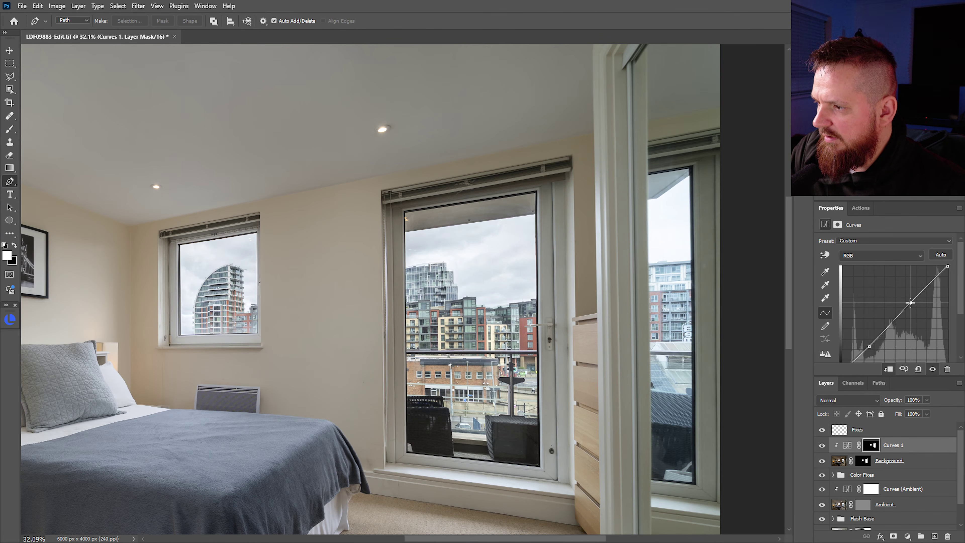
mouse_move(524, 332)
mouse_down()
mouse_move(506, 331)
mouse_move(523, 333)
mouse_up()
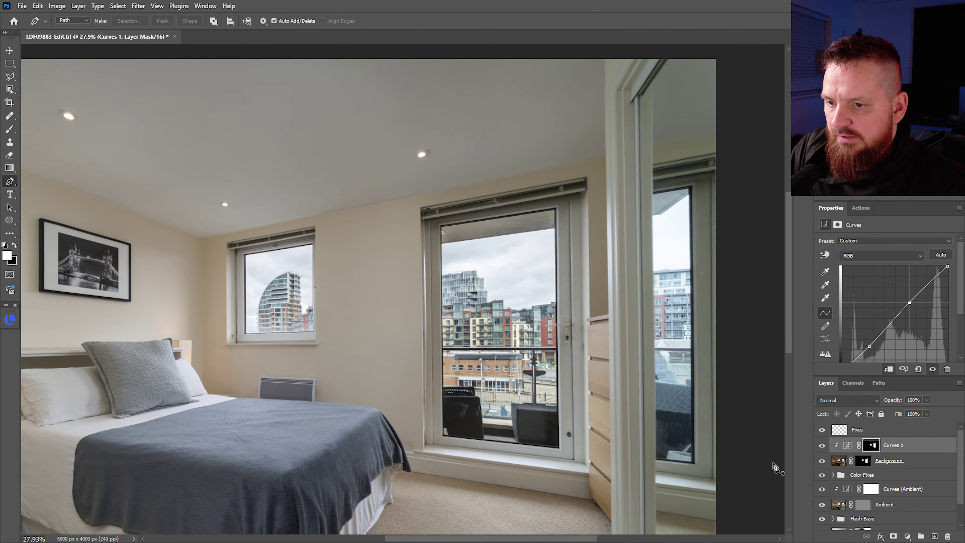
On the Background layer, draw a closed Pen path around the window glass reflected in the wardrobe mirror.
click(839, 462)
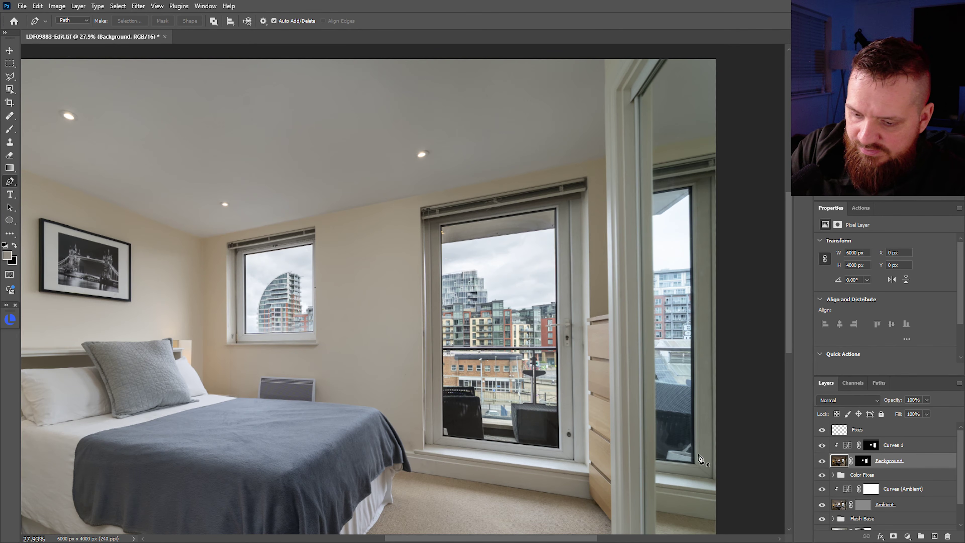
drag(675, 183, 737, 188)
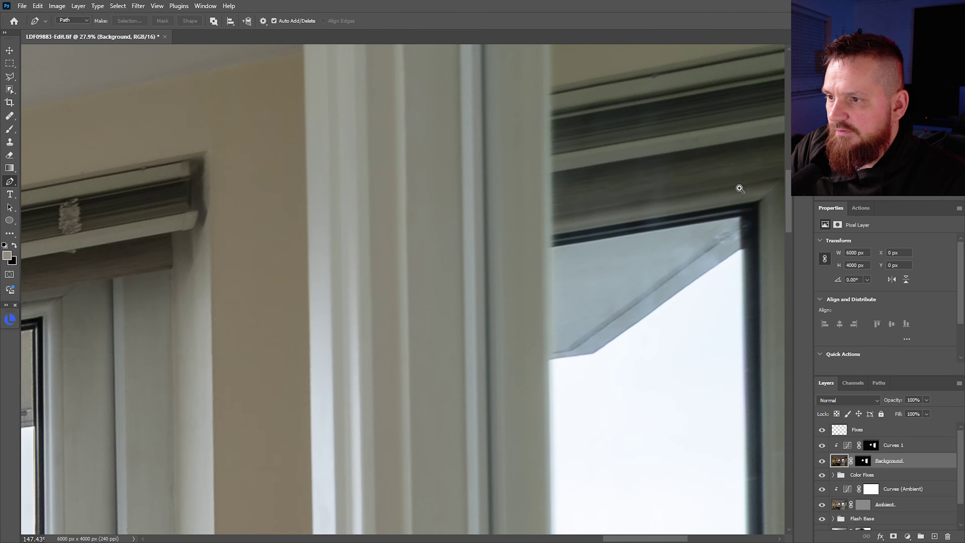
click(553, 235)
click(760, 204)
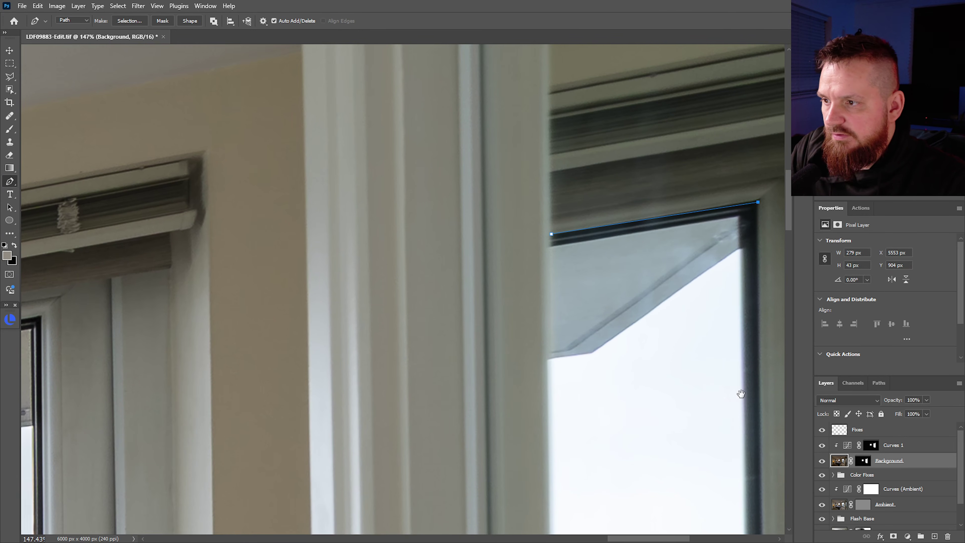
drag(739, 395, 595, 174)
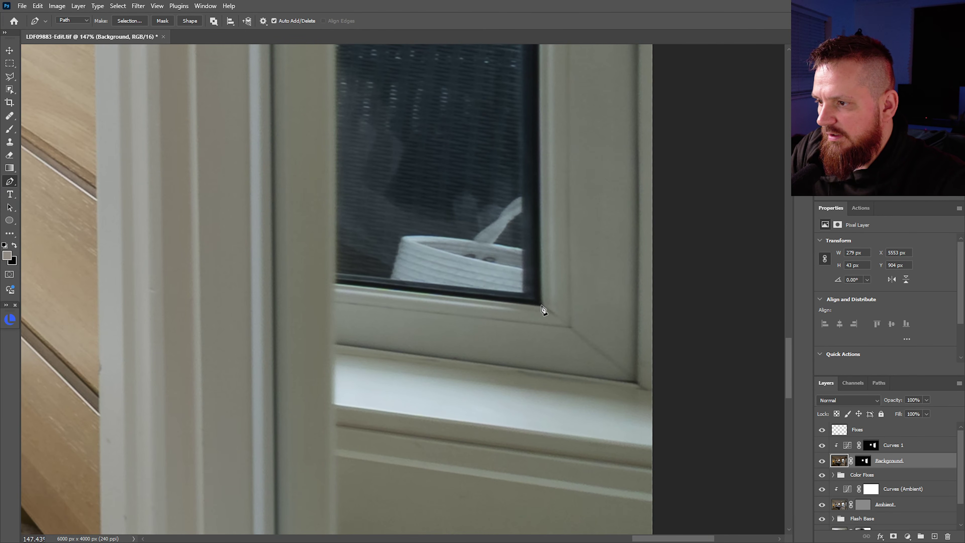
click(541, 306)
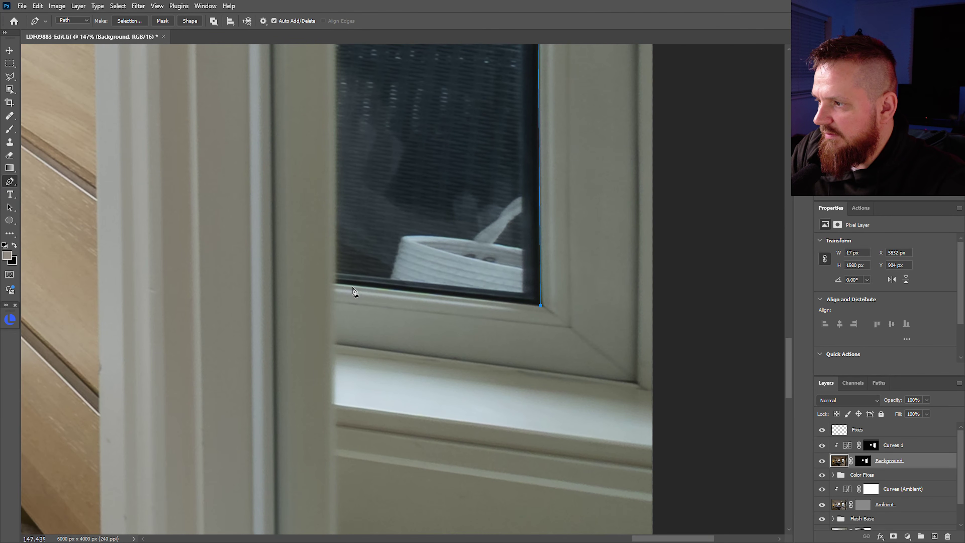
click(335, 283)
drag(336, 285, 336, 371)
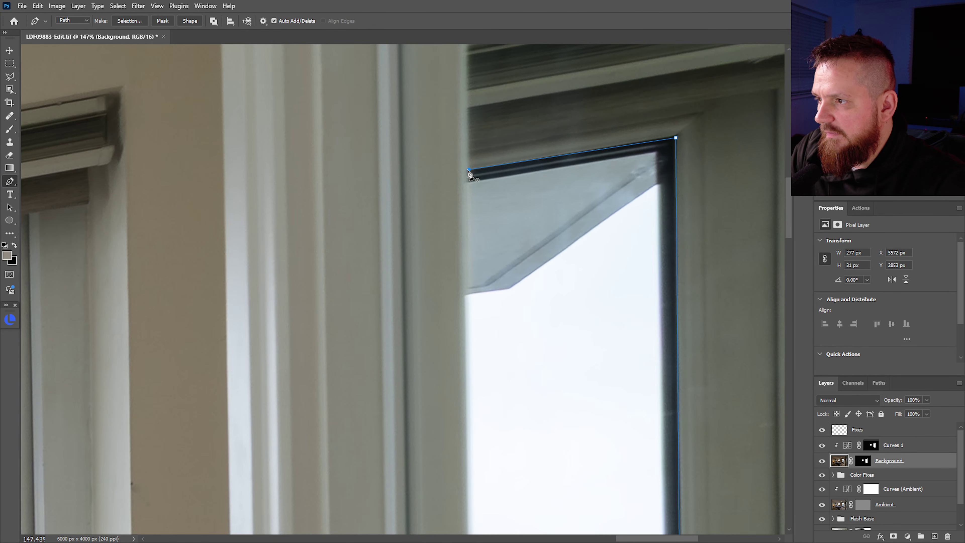
click(469, 171)
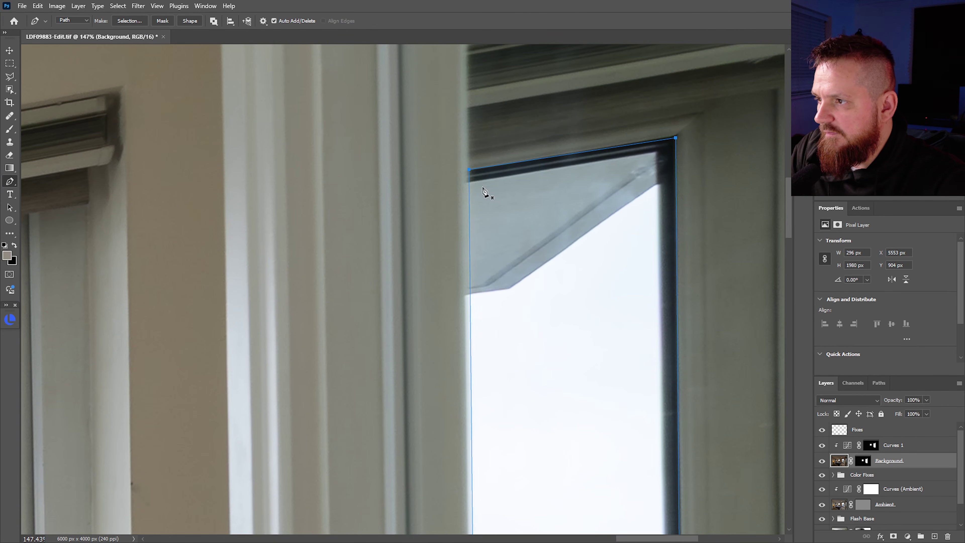
Refine the path's mirror-side corner anchors so they line up with the edge of the mirror.
scroll(468, 174, up, 3)
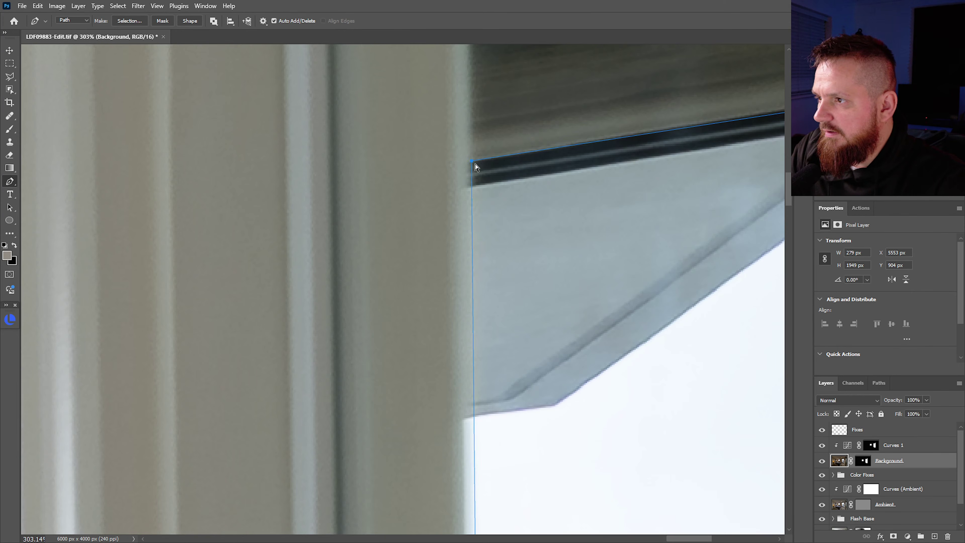
drag(471, 161, 467, 162)
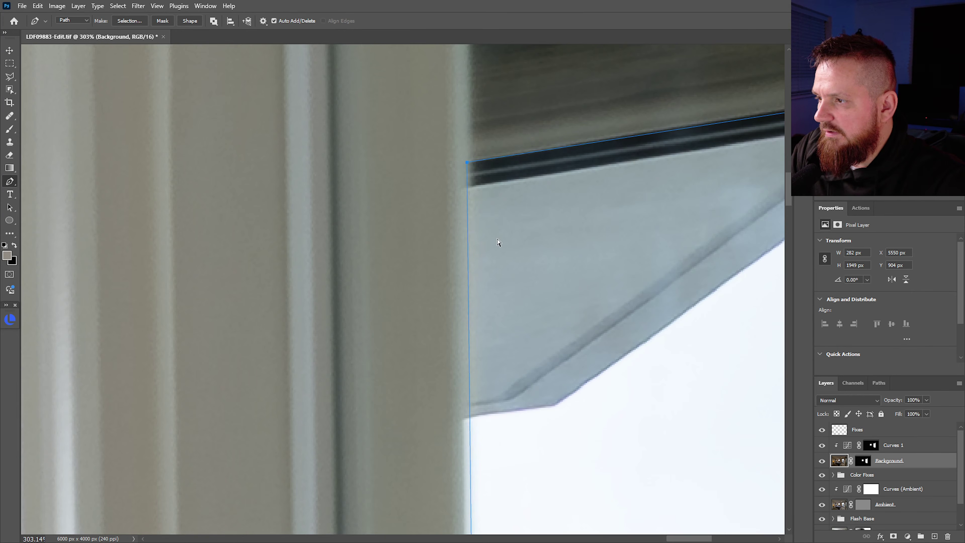
scroll(478, 193, down, 6)
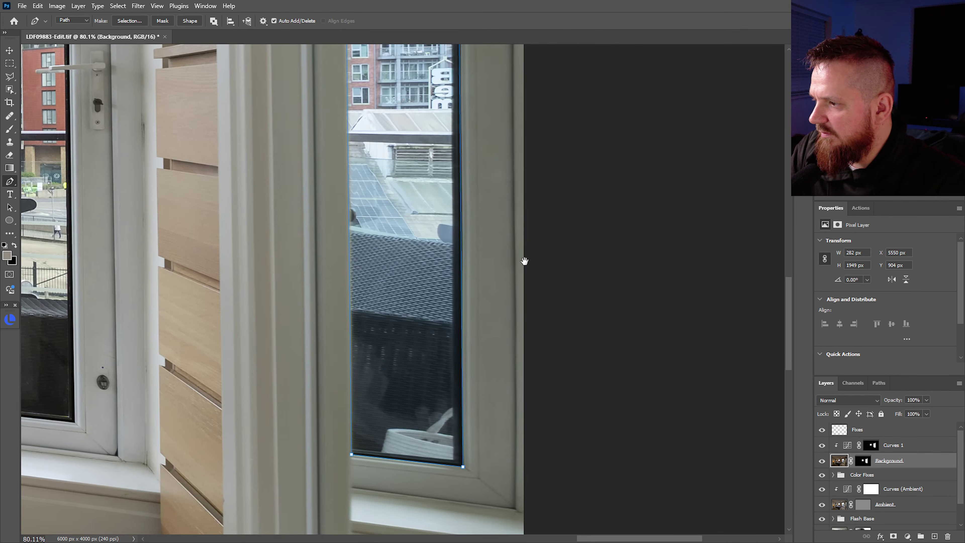
scroll(357, 454, up, 7)
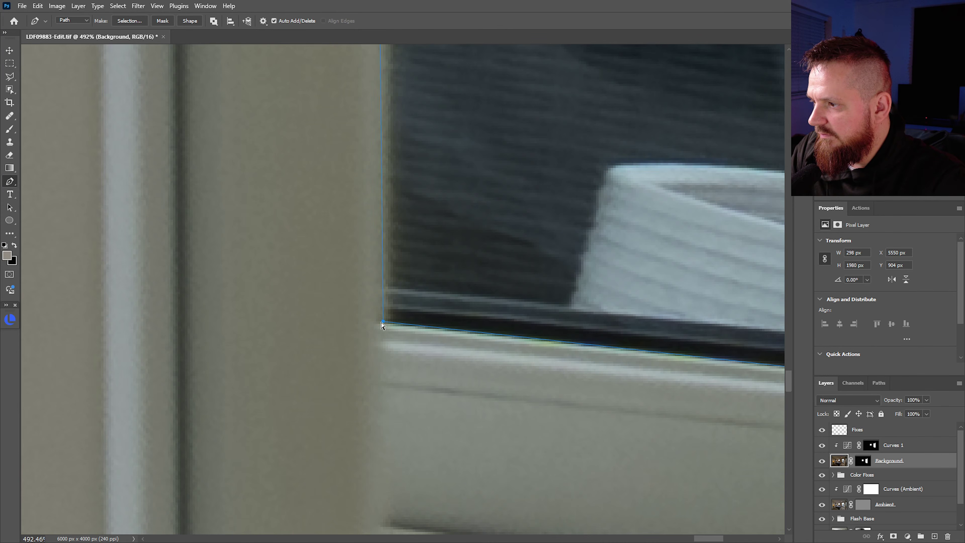
scroll(382, 327, down, 10)
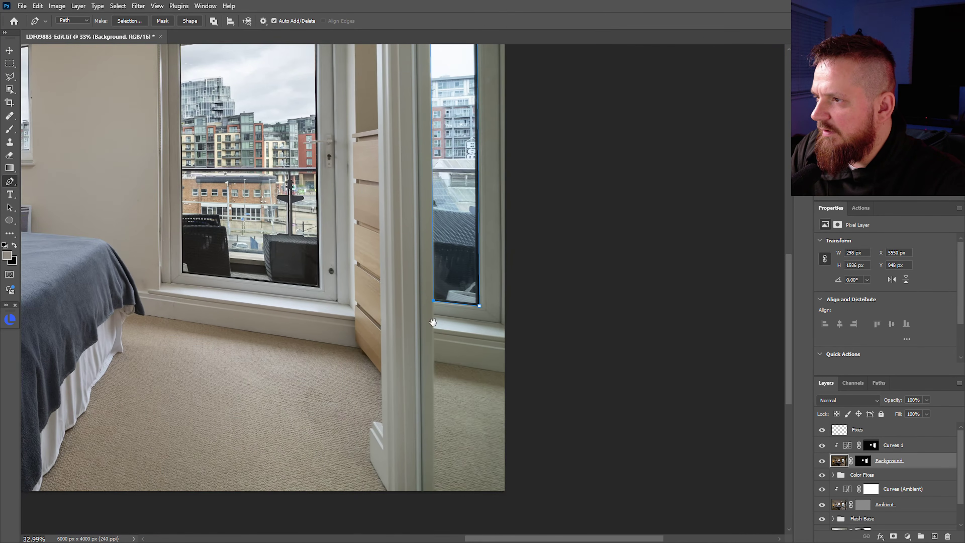
scroll(455, 436, down, 1)
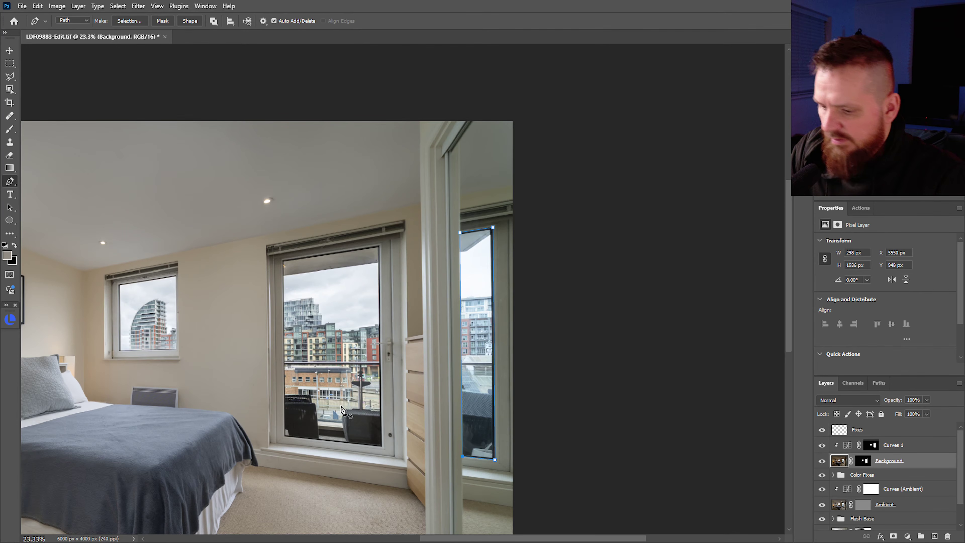
Convert the path to a selection and fill it with white on the Background layer's mask to reveal the reflected window view.
key(d)
key(ctrl+Return)
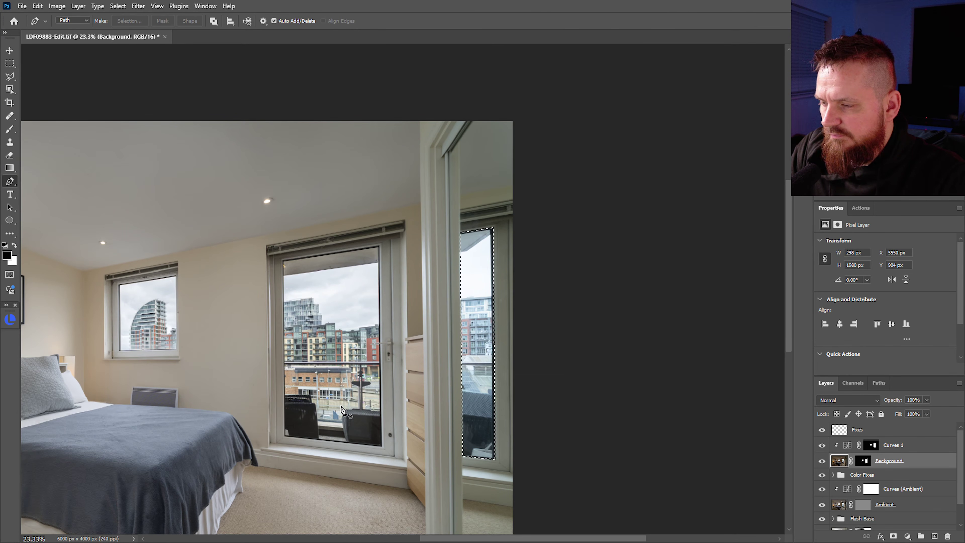
key(ctrl+backslash)
key(x)
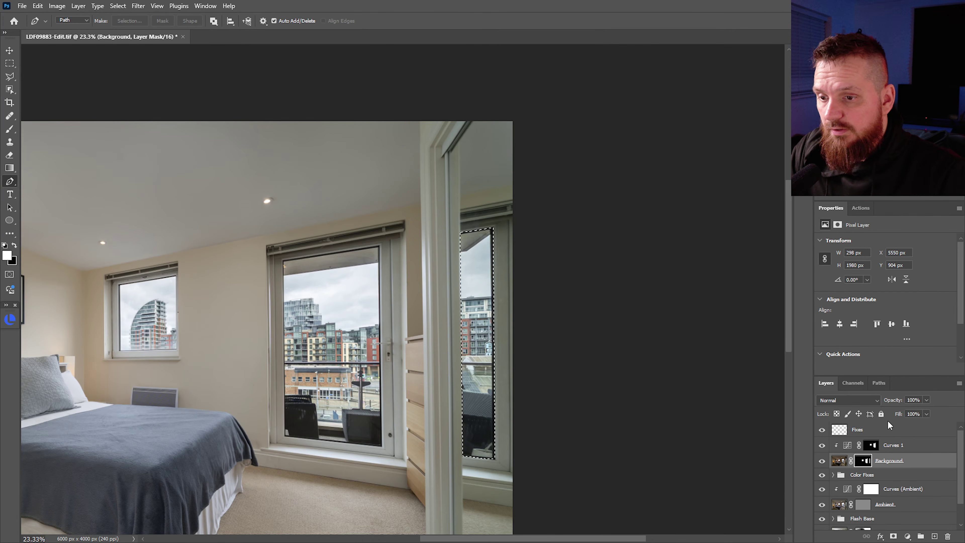
Replace the Curves 1 mask with a copy of the Background layer's mask, and deselect the reflected window.
drag(865, 461, 872, 445)
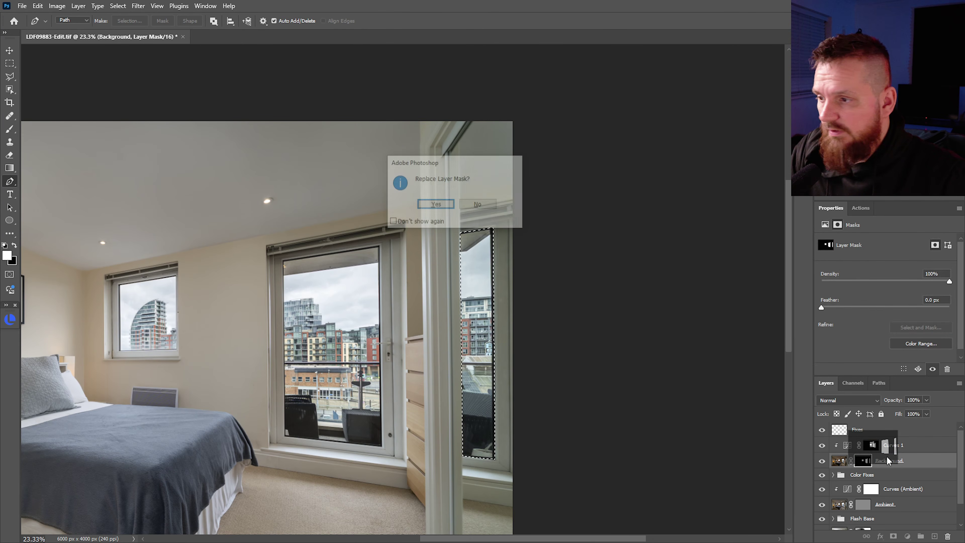
click(430, 209)
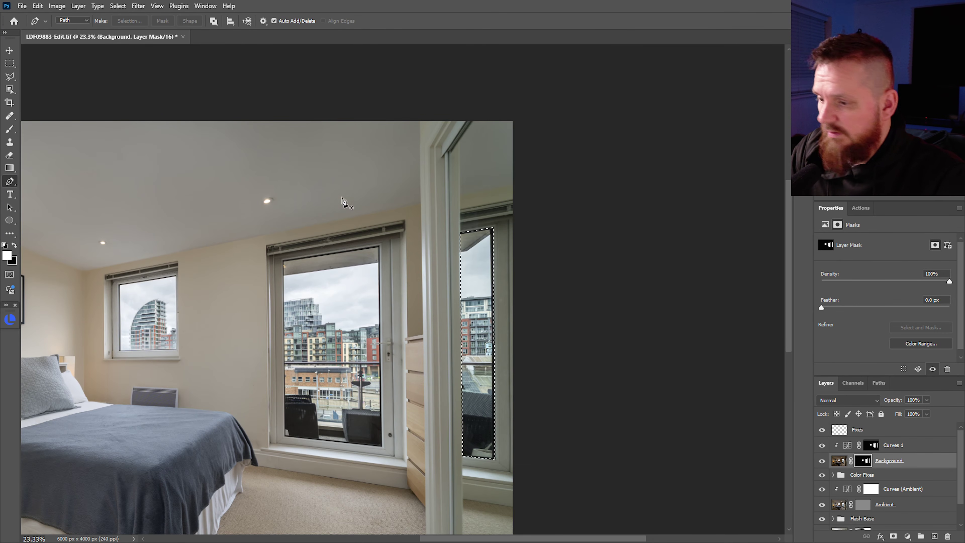
key(ctrl+d)
drag(410, 299, 492, 311)
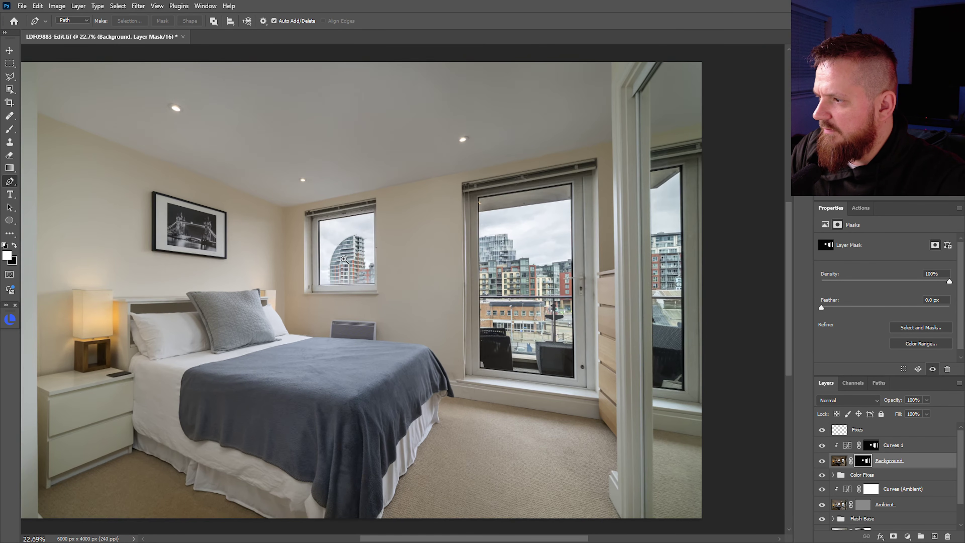
drag(344, 260, 436, 305)
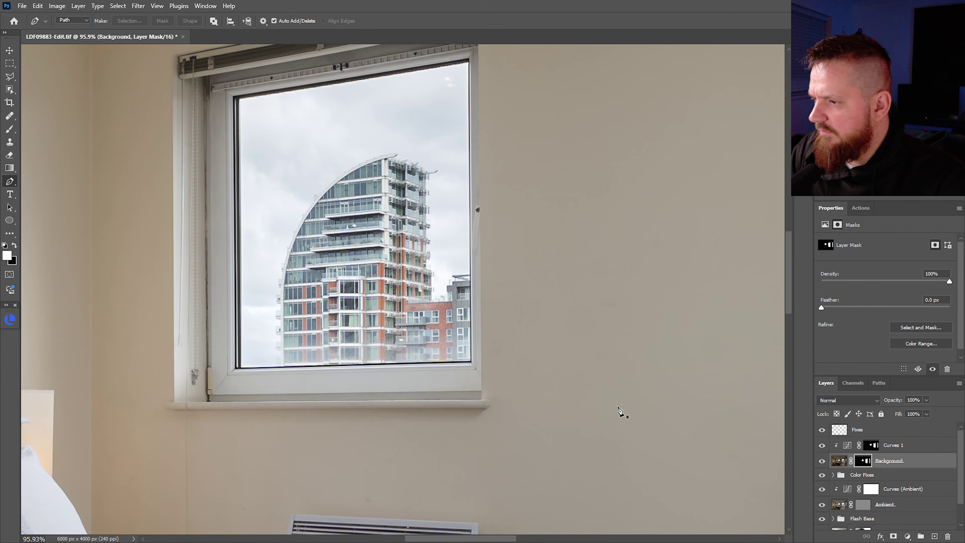
drag(567, 361, 397, 374)
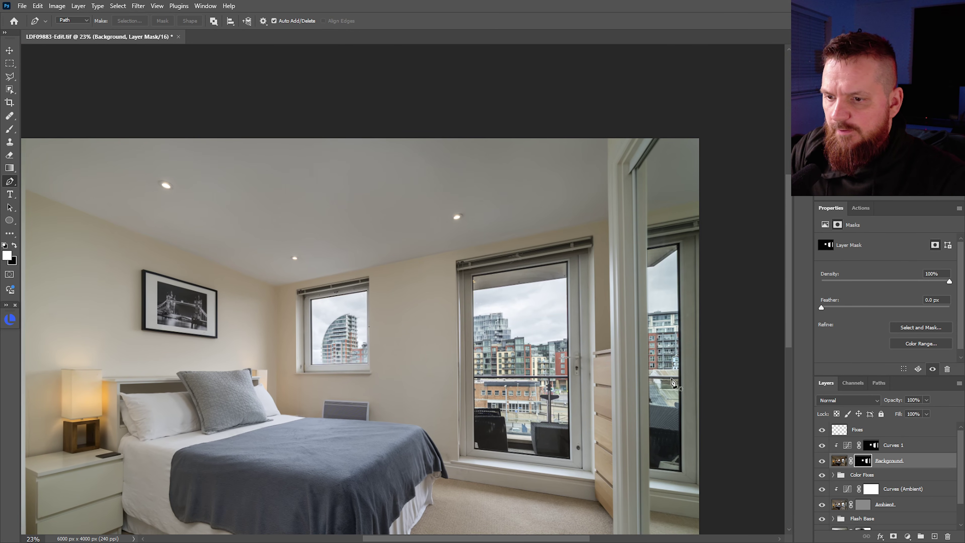
Duplicate the Curves 1 adjustment layer and clip the copy to the layers below.
click(842, 447)
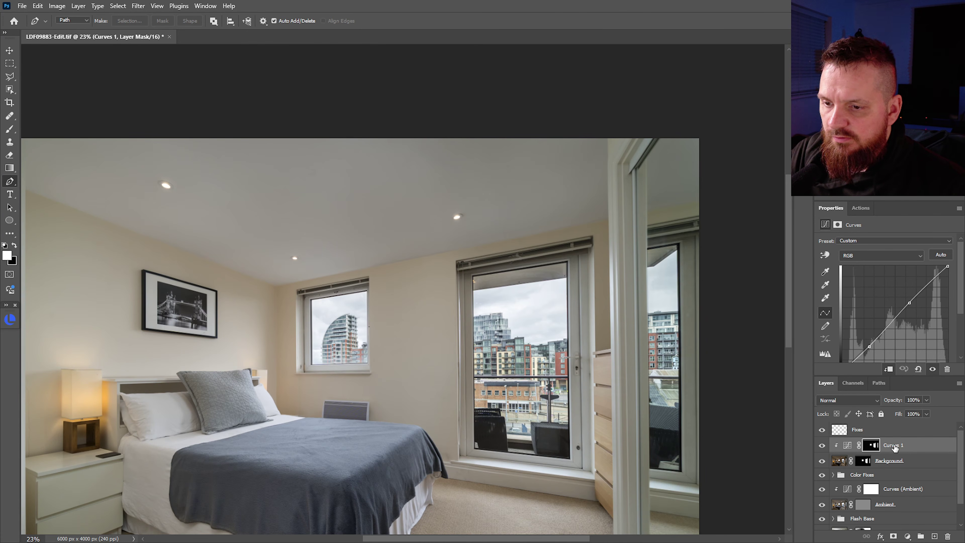
key(ctrl+j)
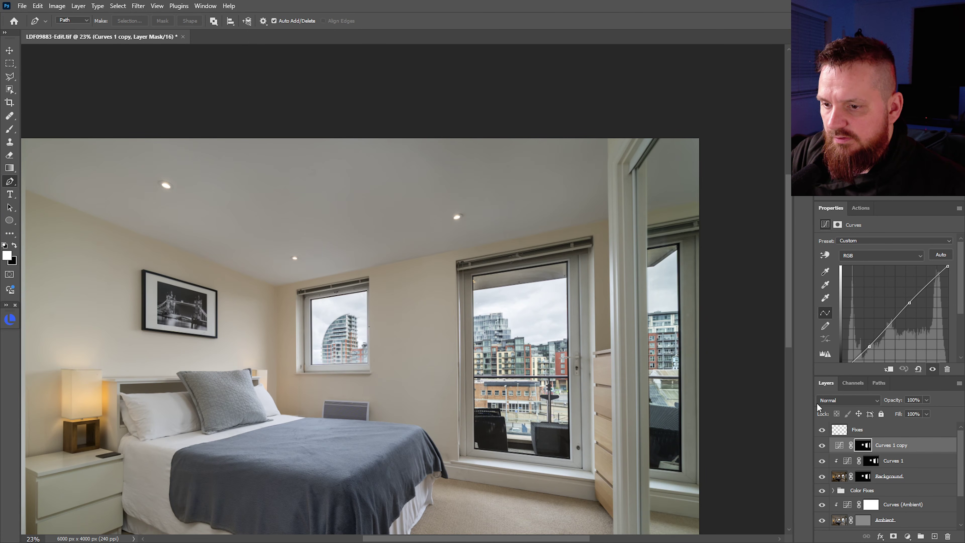
alt+click(853, 452)
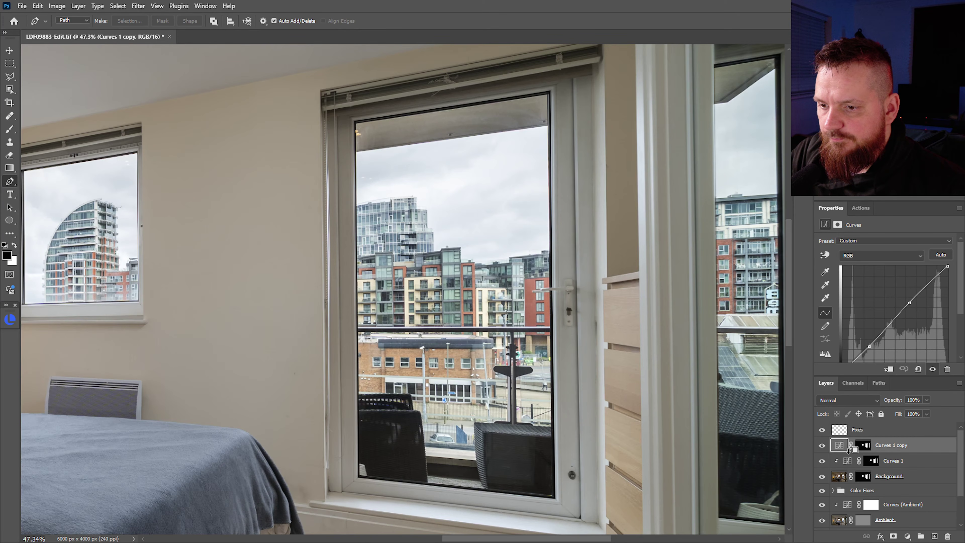
Reshape the Curves 1 copy to brighten the window views, lifting the highlights and midtones and holding down the shadows.
click(907, 301)
drag(870, 346, 868, 341)
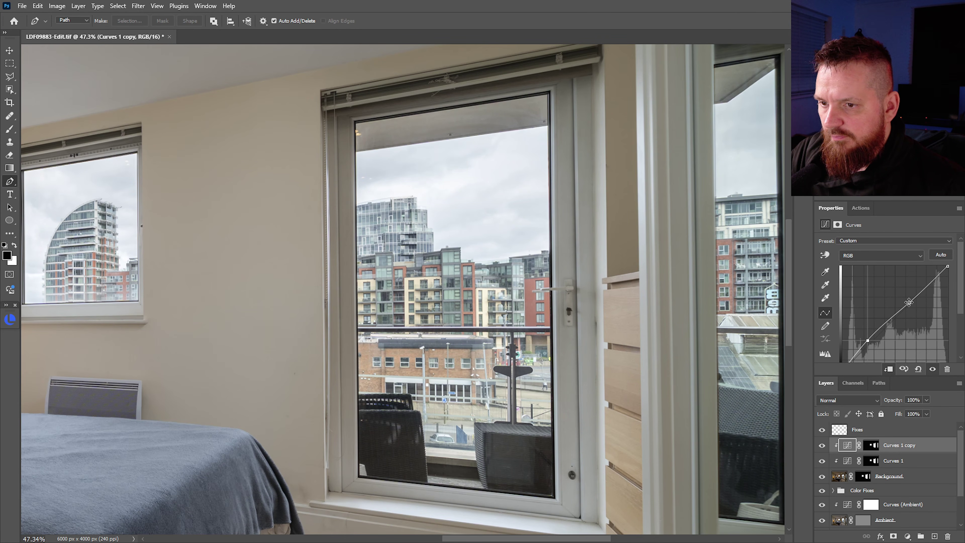
drag(909, 303, 925, 282)
click(896, 309)
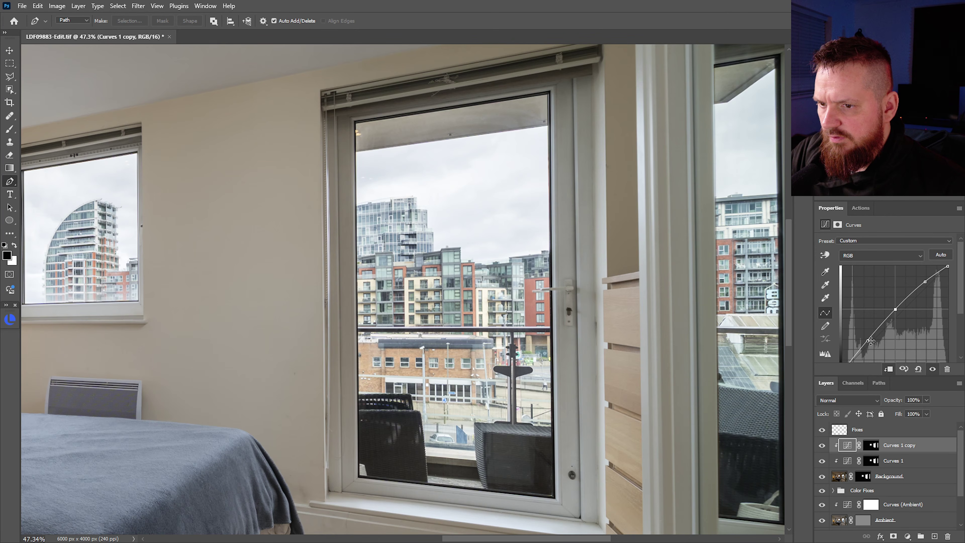
click(865, 345)
drag(865, 346, 865, 346)
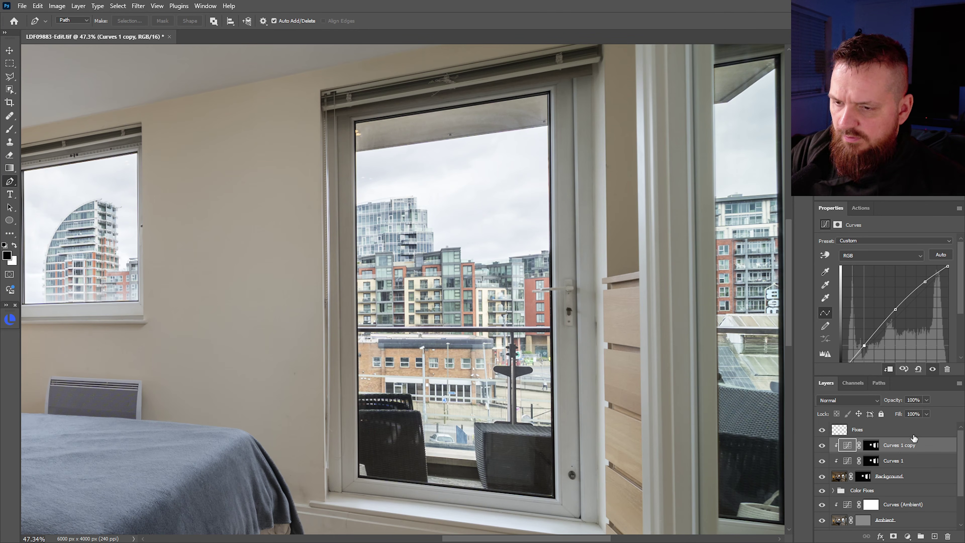
Put the Curves 1 copy in a group, give the group a black layer mask and collapse it.
key(ctrl+g)
key(ctrl+alt+m)
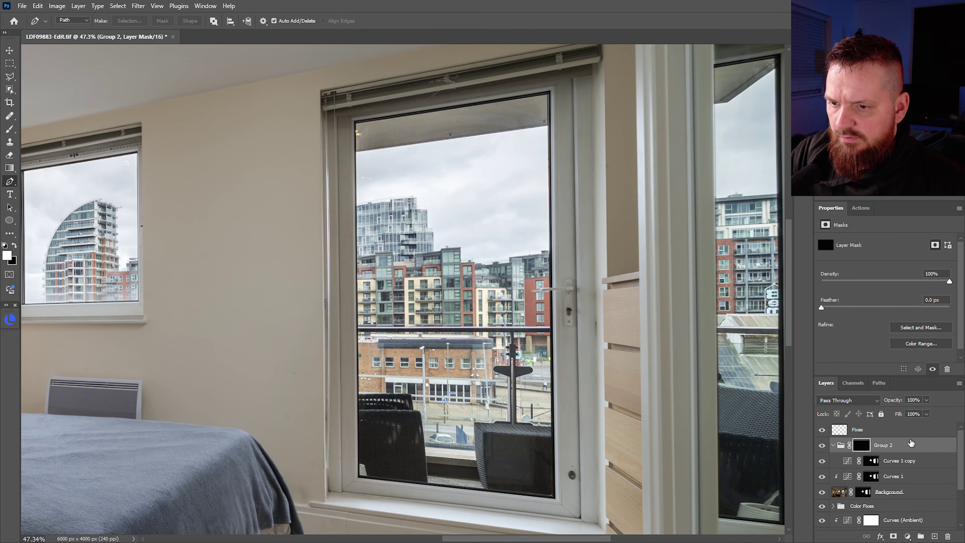
click(833, 446)
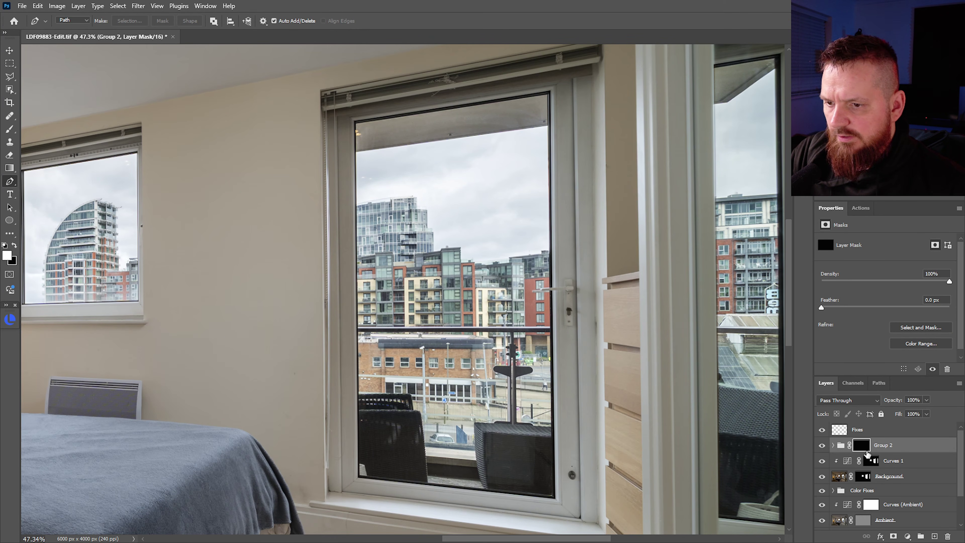
Paint white on the Group 2 mask over the balcony chairs, using a soft brush at 30% opacity and 20% flow.
scroll(597, 355, down, 3)
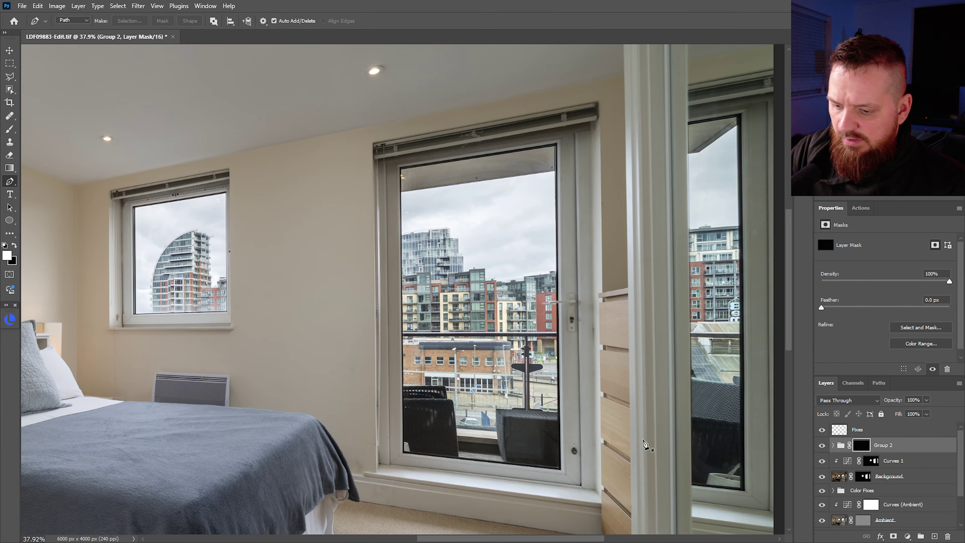
key(b)
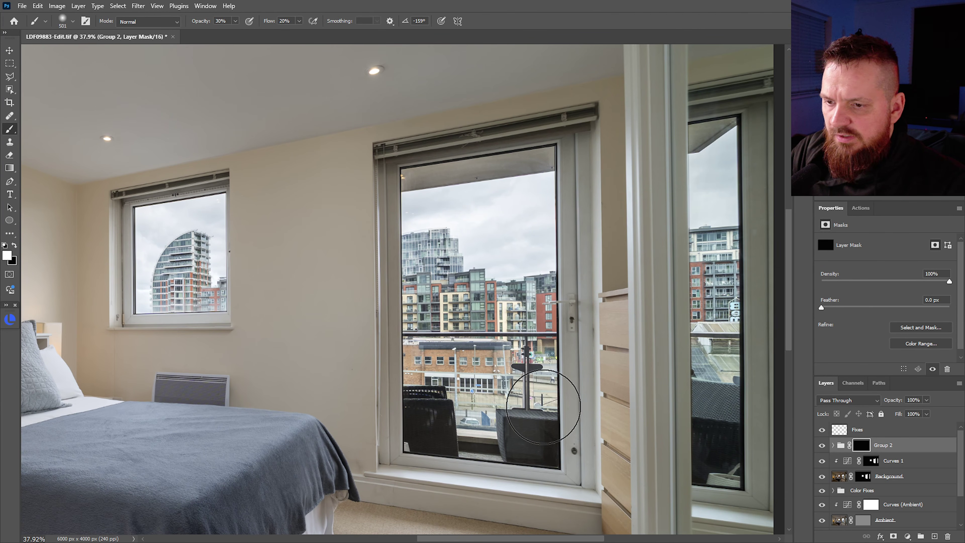
key(x)
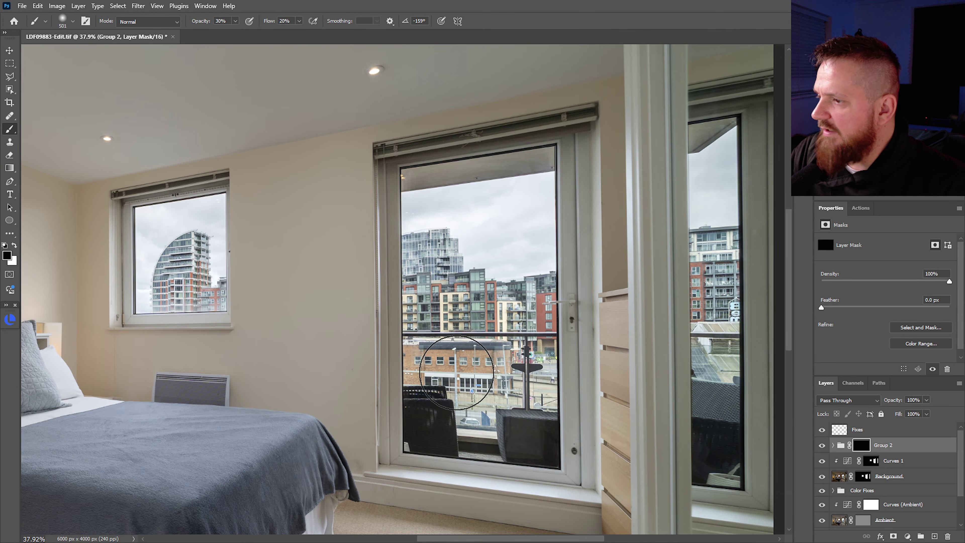
key(x)
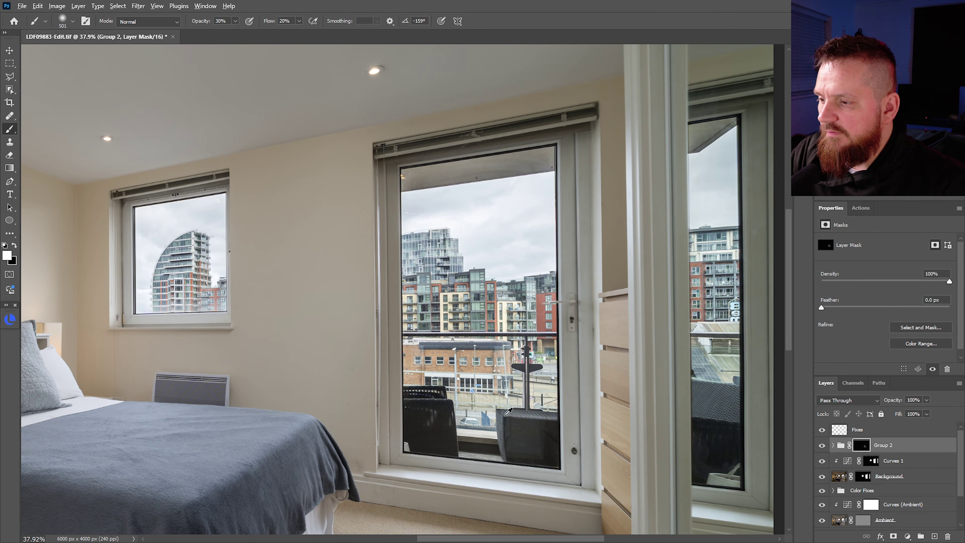
key(bracketleft)
key(bracketleft)
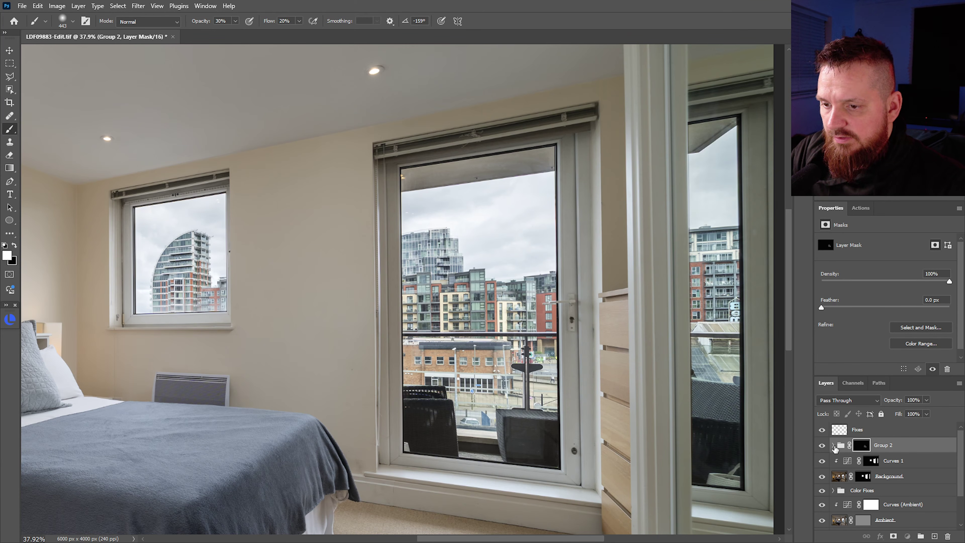
Expand Group 2 and reshape the Curves 1 copy inside it, lifting the shadows and midtones.
click(833, 445)
click(853, 465)
mouse_move(854, 465)
mouse_down()
mouse_move(845, 445)
mouse_move(861, 466)
mouse_up()
drag(893, 310, 891, 307)
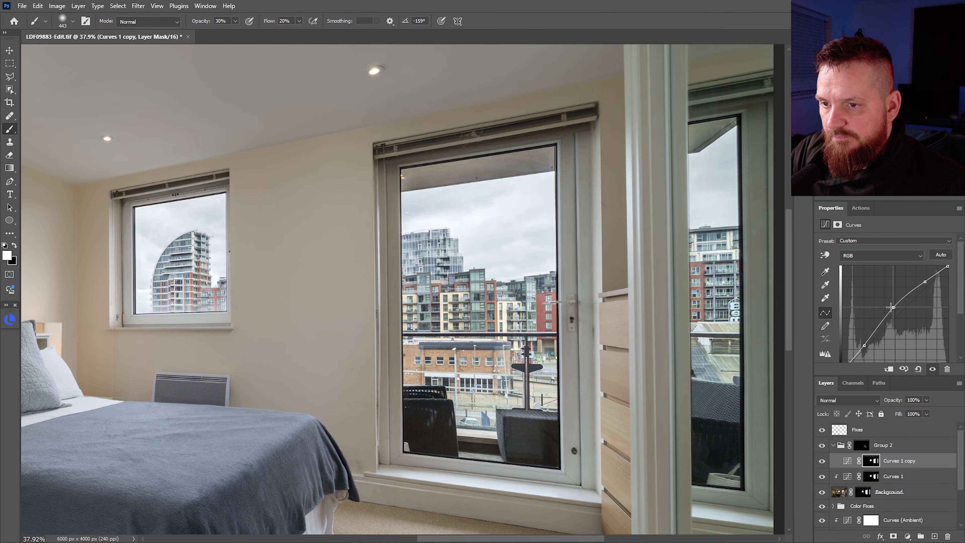
drag(865, 345, 858, 340)
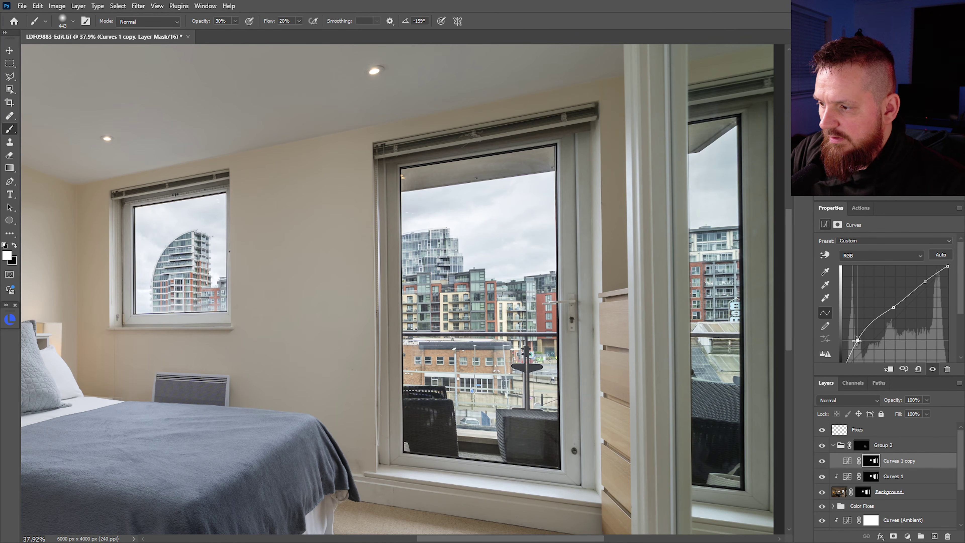
scroll(962, 307, down, 1)
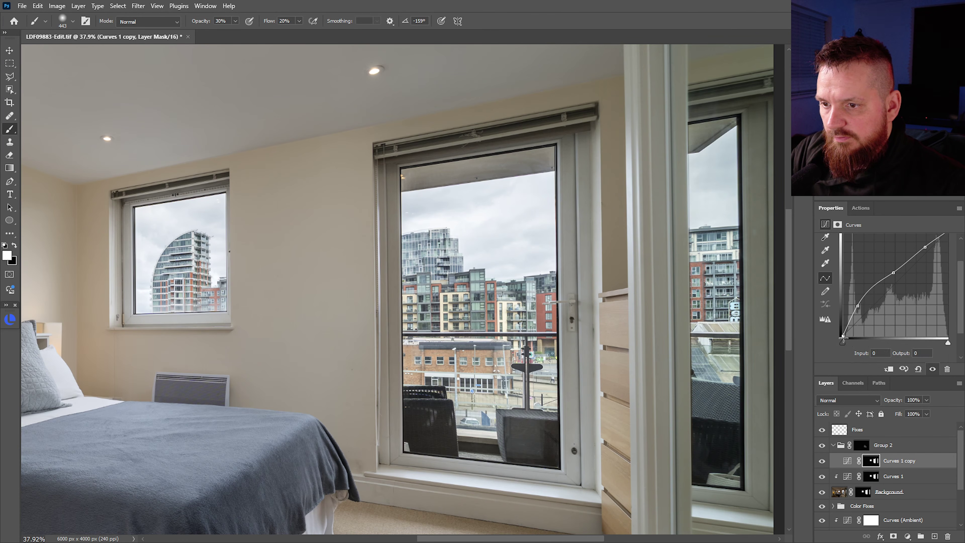
drag(876, 285, 894, 260)
Toggle Group 2's visibility repeatedly to compare the balcony furniture with and without the brightening.
click(831, 447)
click(827, 449)
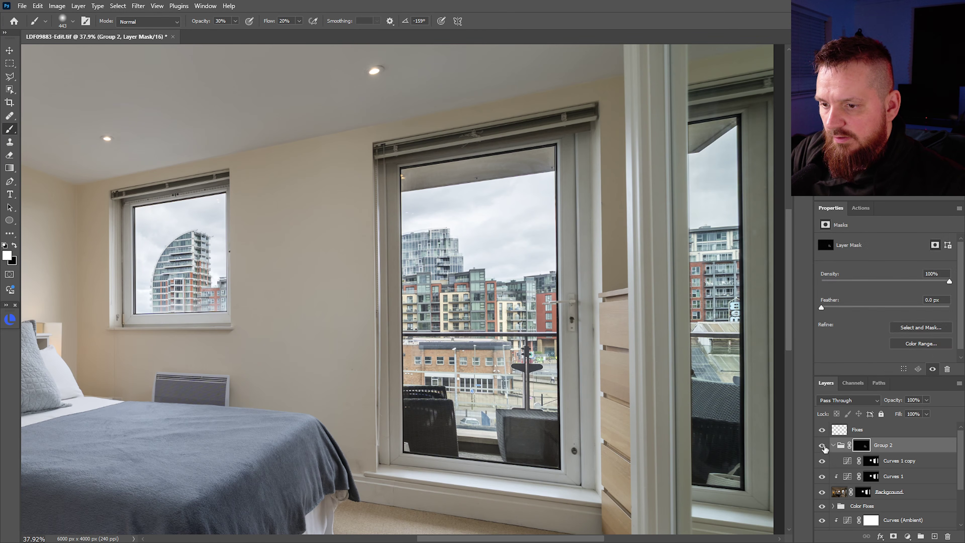
click(827, 449)
click(827, 450)
click(826, 450)
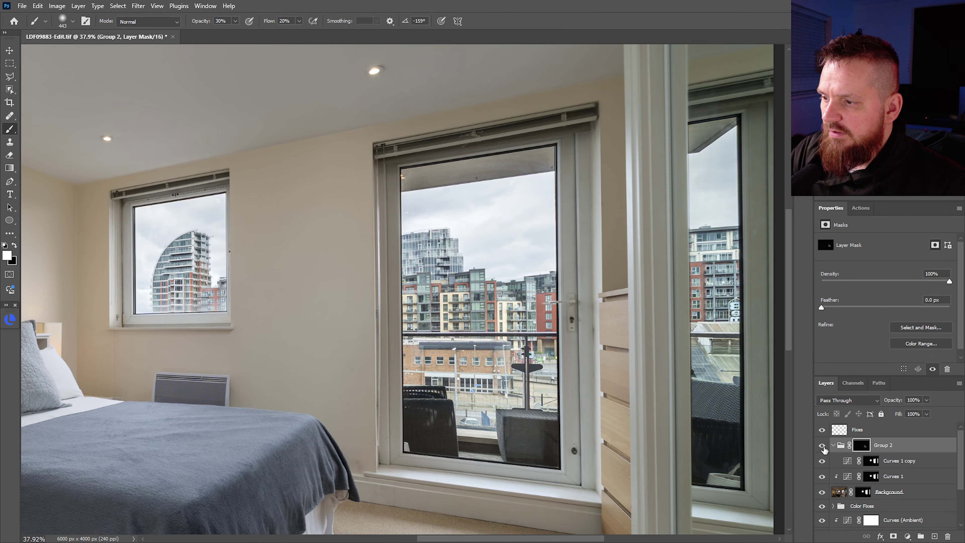
click(826, 449)
click(826, 450)
click(825, 450)
click(825, 450)
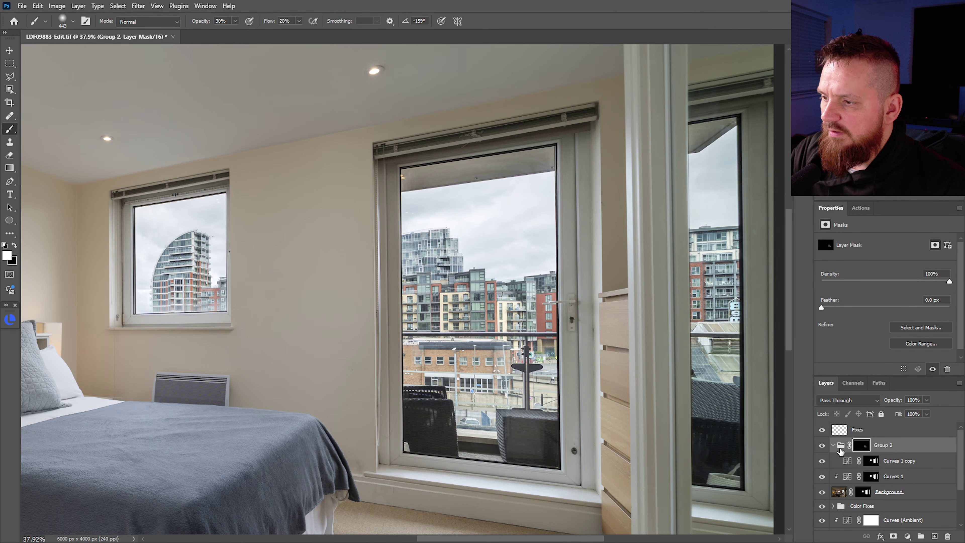
Select the balcony ceiling seen through the glass door's upper part with the Polygonal Lasso.
key(x)
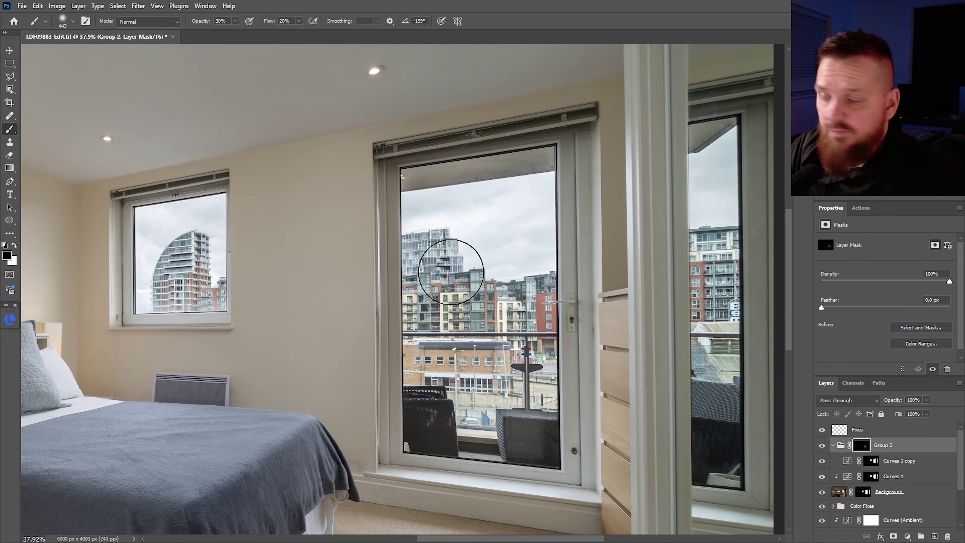
key(ctrl+0)
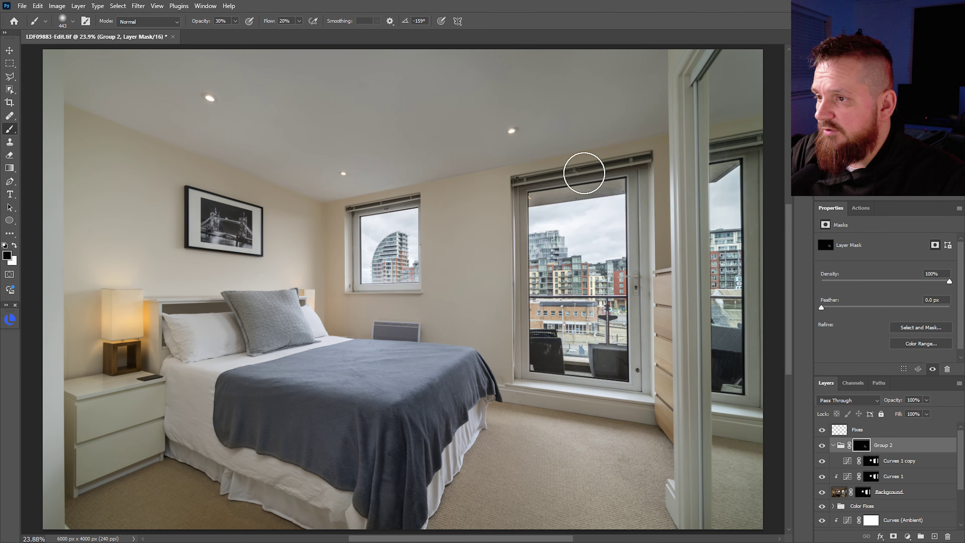
drag(597, 177, 695, 176)
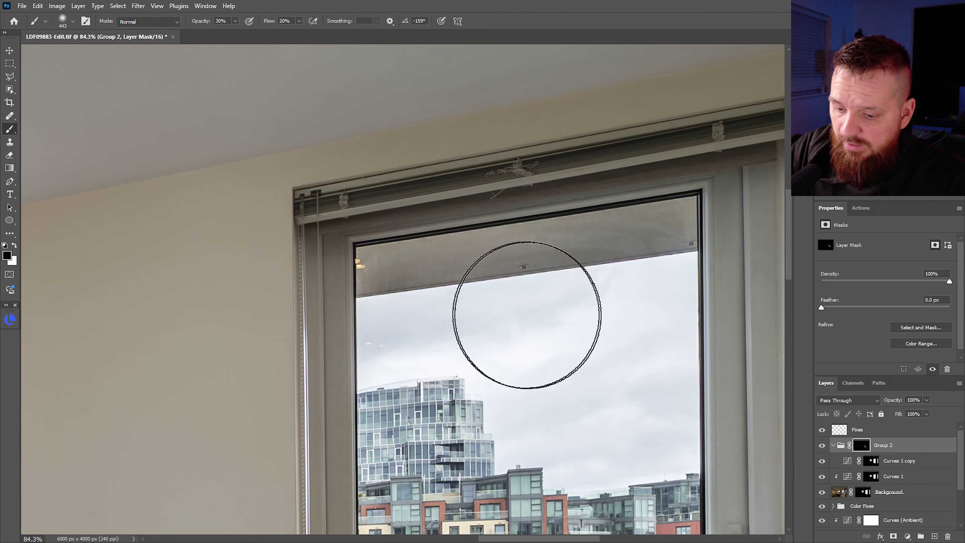
key(l)
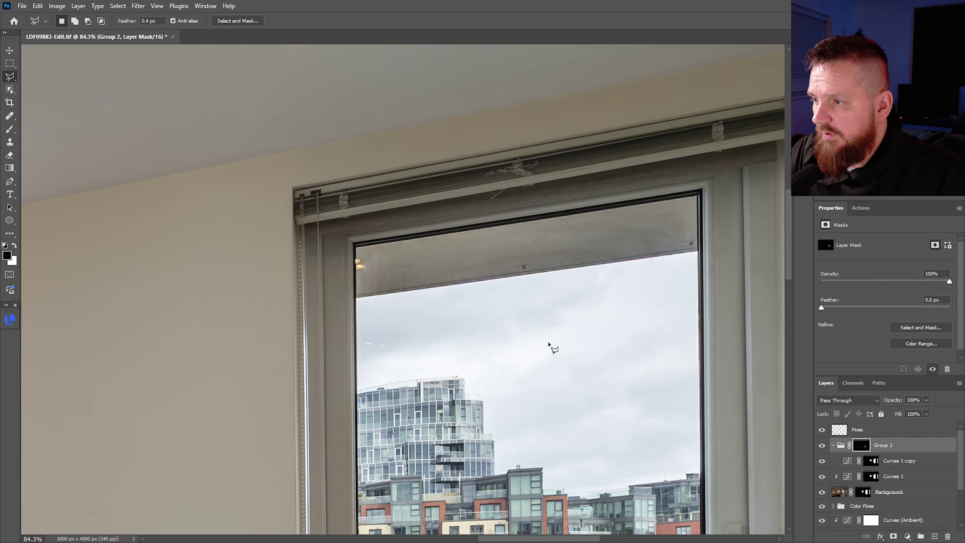
click(356, 246)
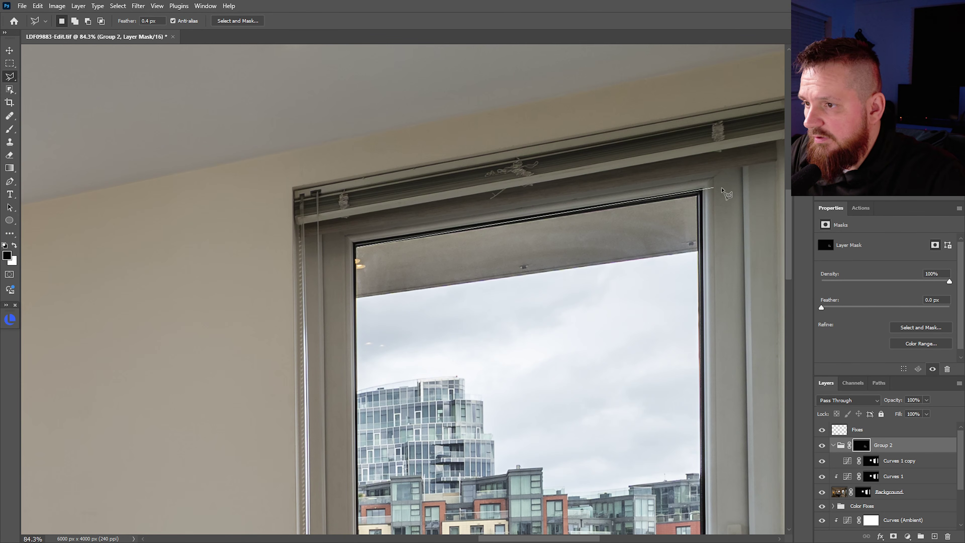
click(698, 196)
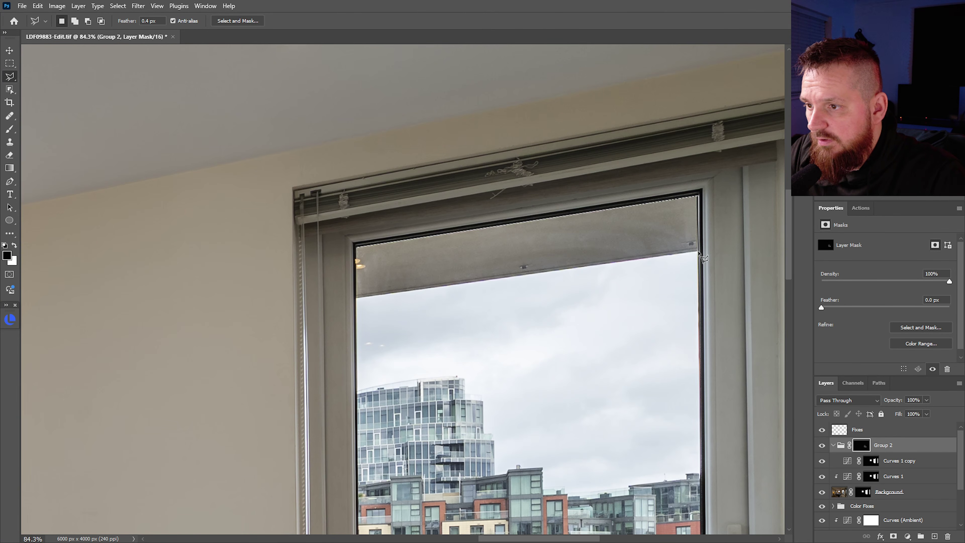
click(699, 252)
click(356, 297)
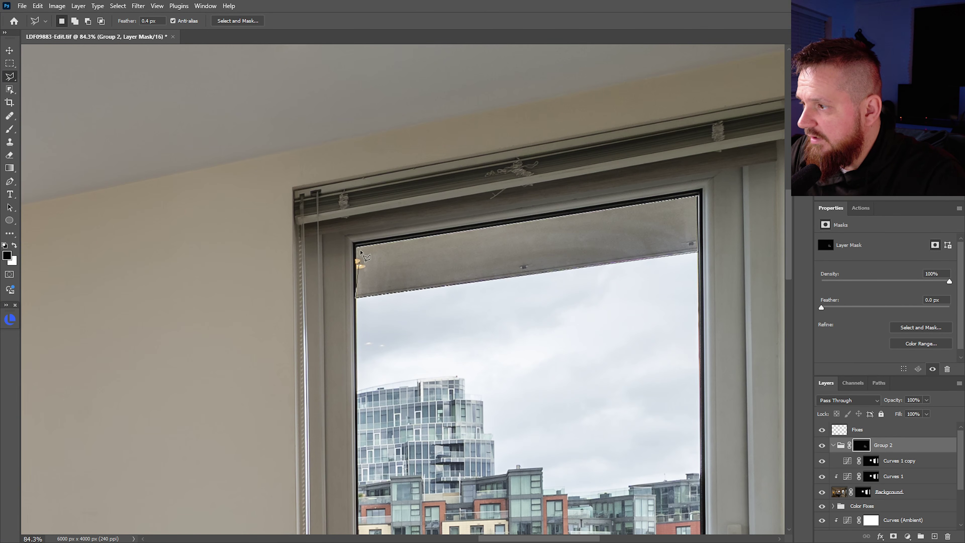
click(360, 252)
Add a Curves adjustment layer masked to the selected balcony ceiling, with the previous layer used as clipping mask.
key(ctrl+m)
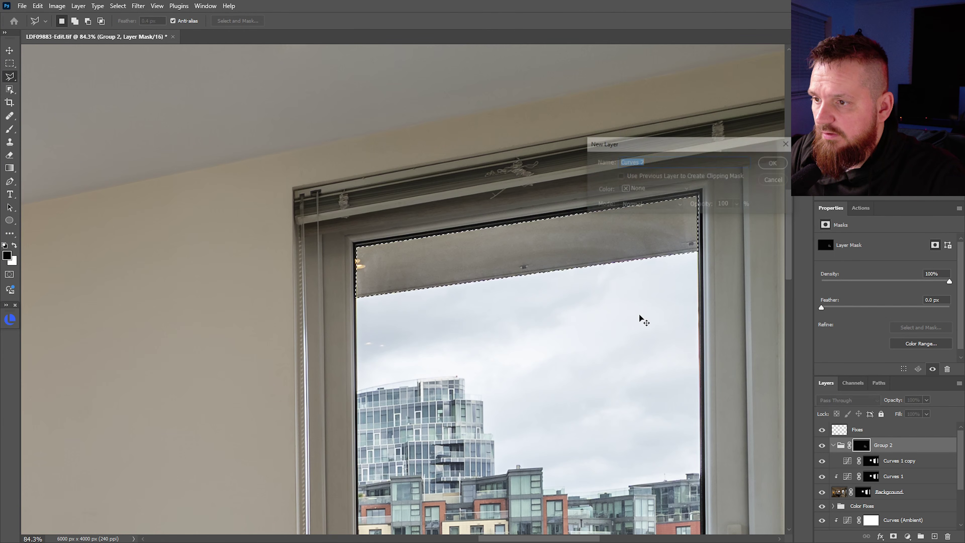
key(Tab)
key(space)
key(Return)
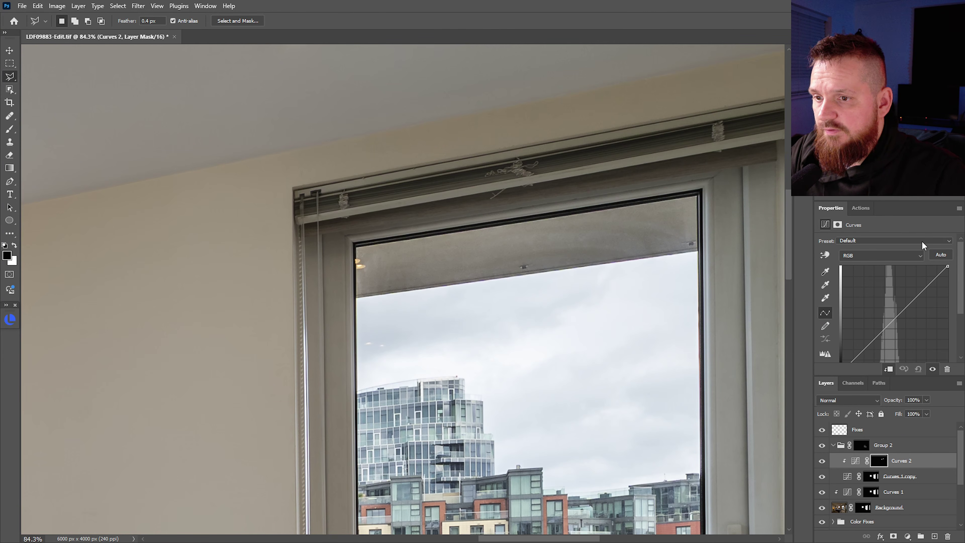
Raise the midtones of Curves 2 to brighten the balcony ceiling, and place the layer unclipped above Group 2.
drag(896, 314, 884, 306)
drag(893, 461, 885, 450)
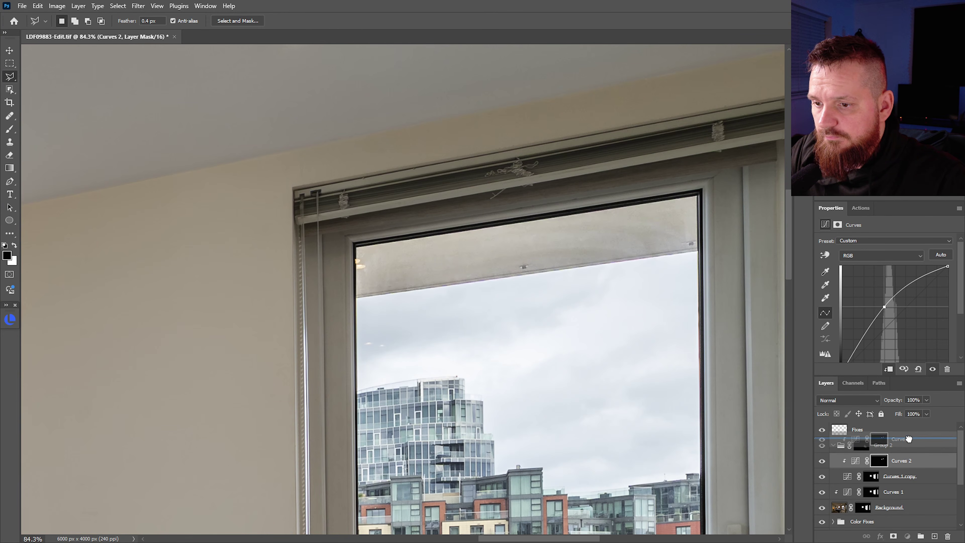
mouse_move(888, 300)
mouse_down()
mouse_move(889, 320)
mouse_move(884, 309)
mouse_up()
Select the balcony ceiling in the mirror reflection with the Polygonal Lasso, following its slanted edge.
scroll(550, 346, down, 5)
scroll(551, 384, up, 2)
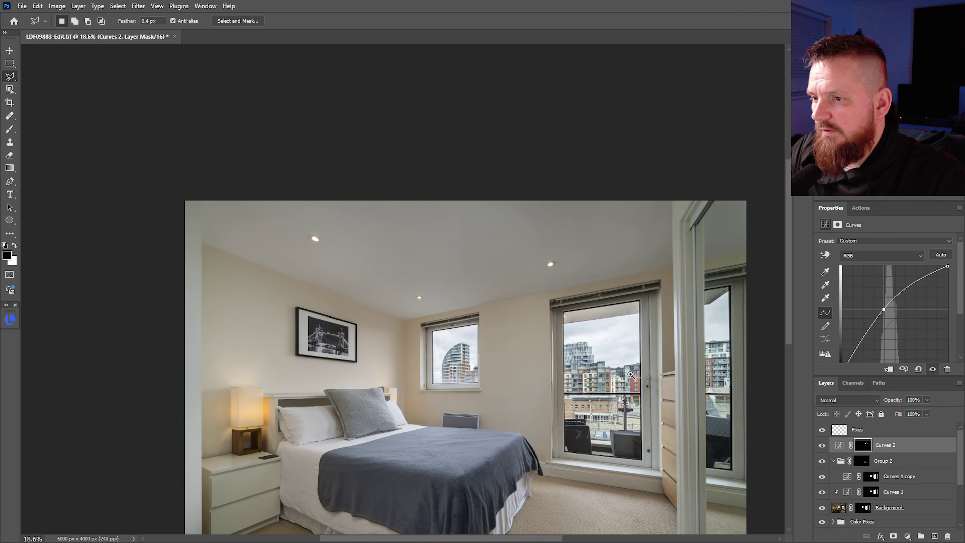
drag(703, 341, 555, 303)
scroll(621, 304, up, 5)
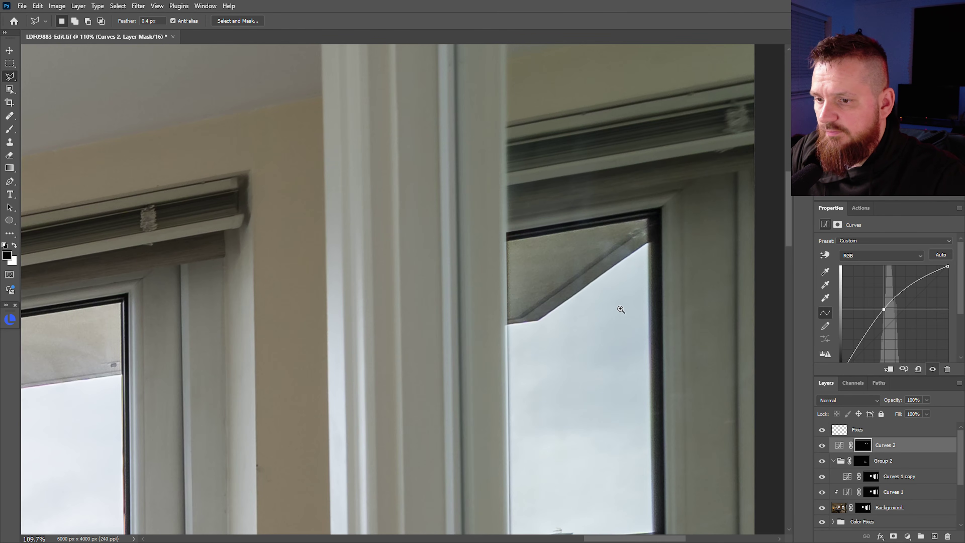
click(508, 240)
click(648, 220)
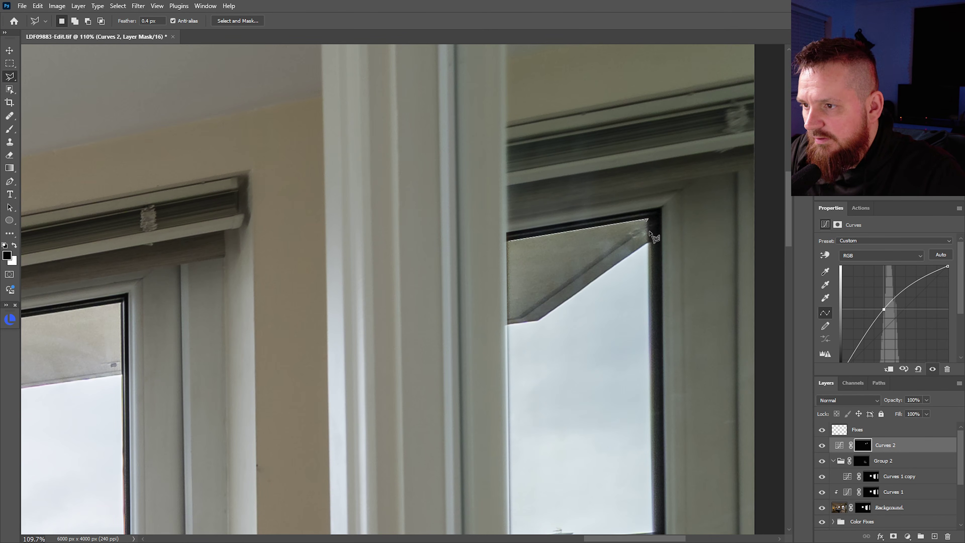
click(649, 243)
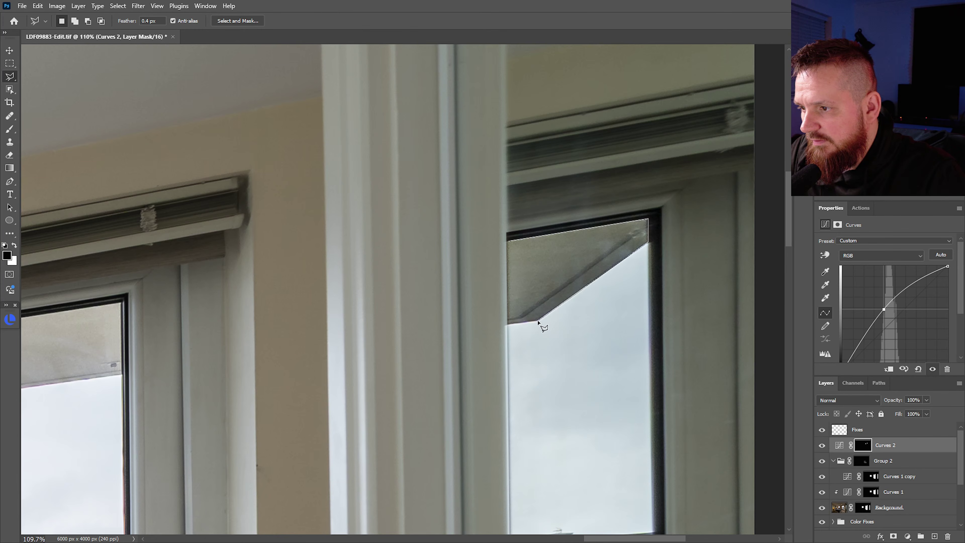
click(508, 324)
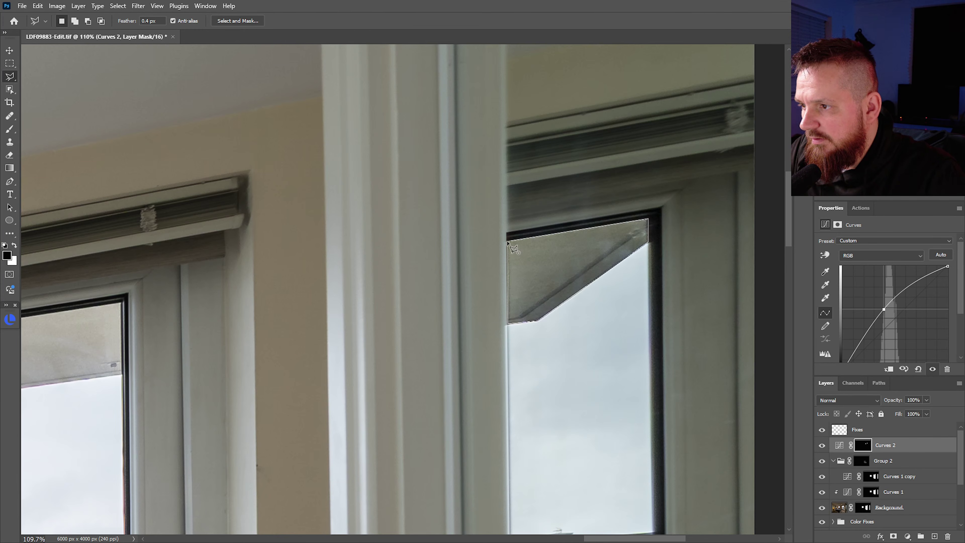
click(508, 241)
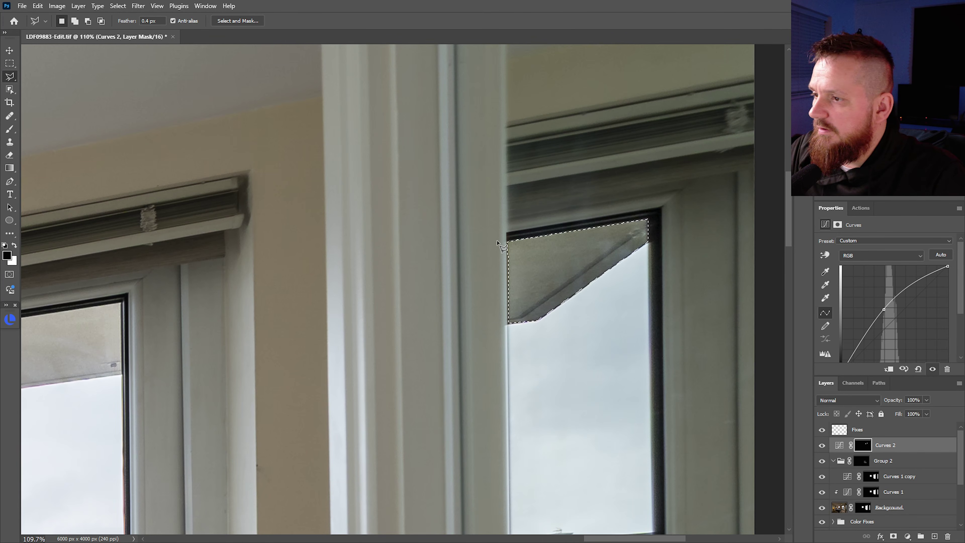
Fill the reflected ceiling selection with white on the Curves 2 mask, and deselect it.
key(x)
key(alt+BackSpace)
drag(564, 354, 549, 345)
click(549, 345)
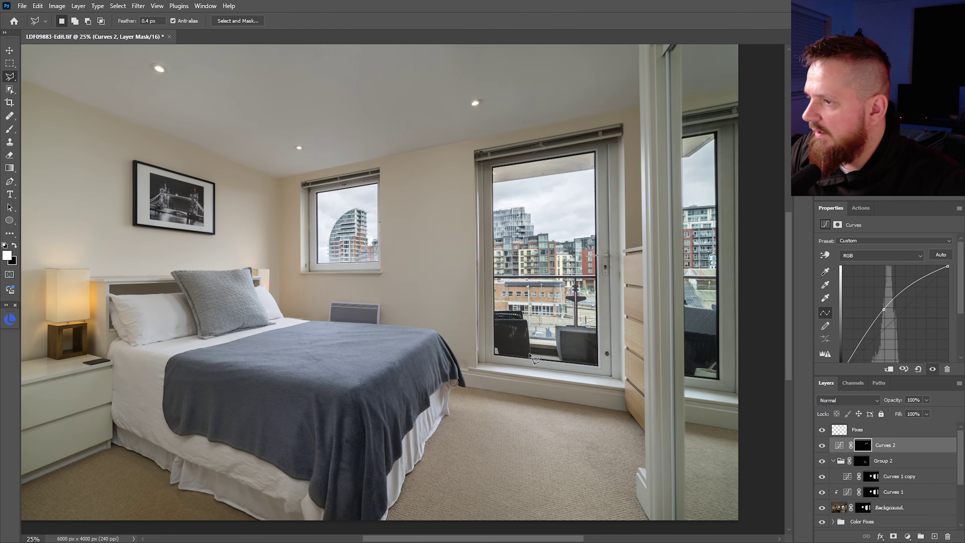
Collapse Group 2, and on the Fixes layer select the small window's sky with the Polygonal Lasso, following the curved building.
click(833, 461)
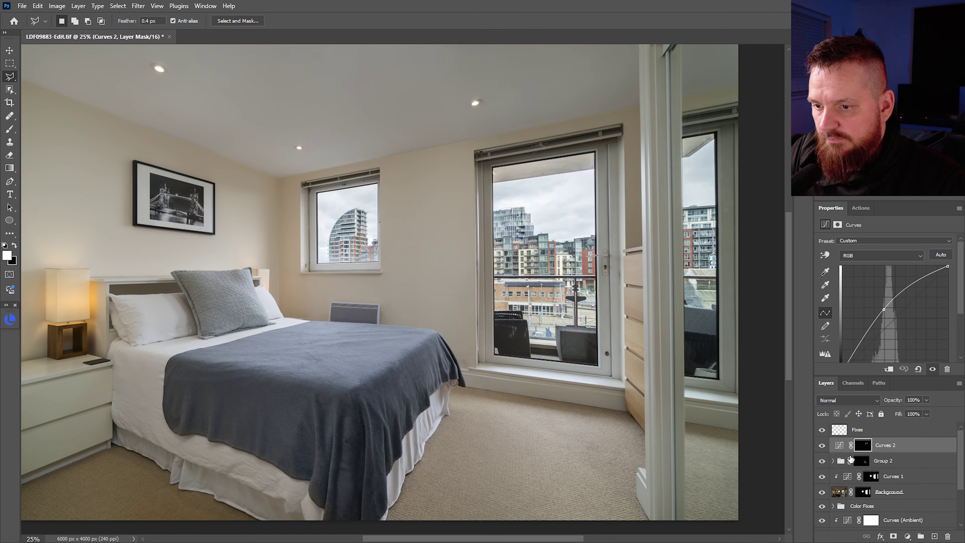
click(873, 433)
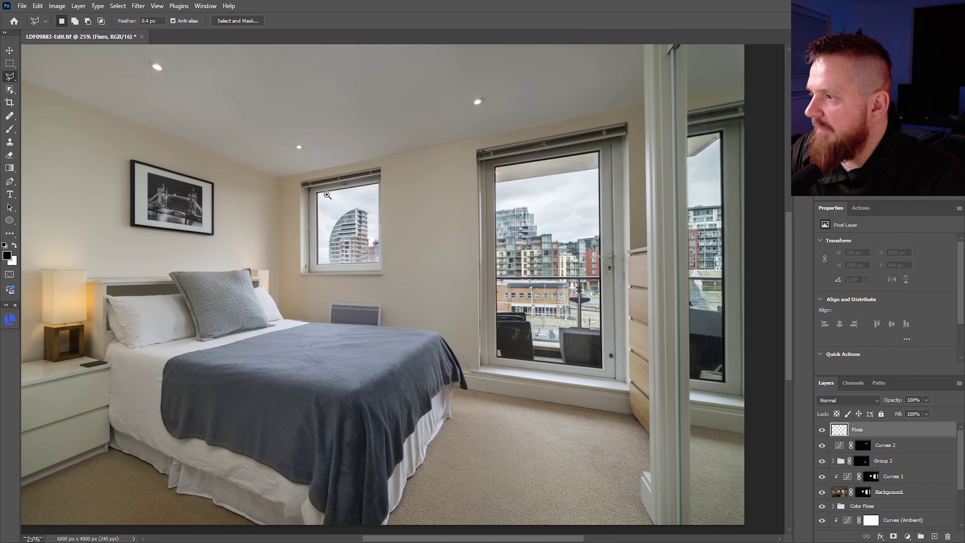
drag(314, 187, 327, 186)
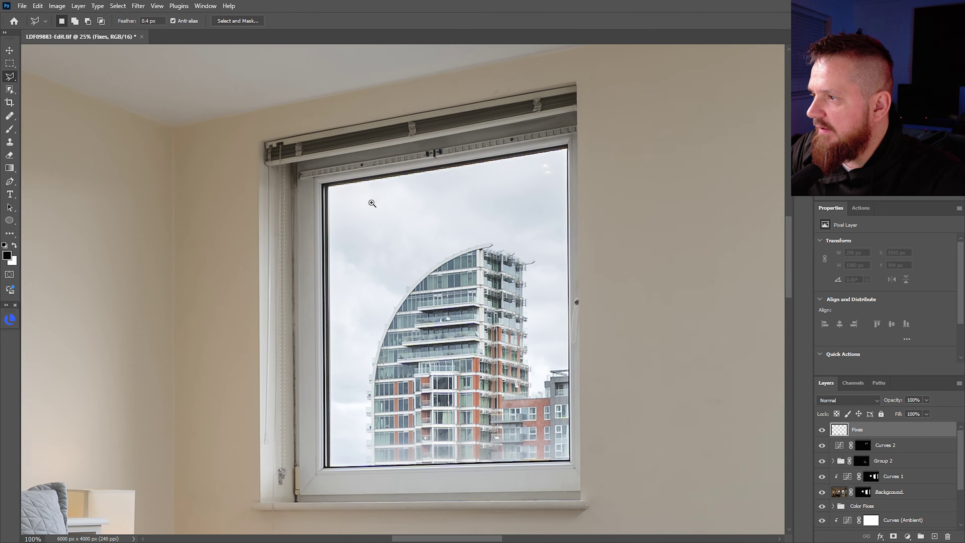
click(568, 146)
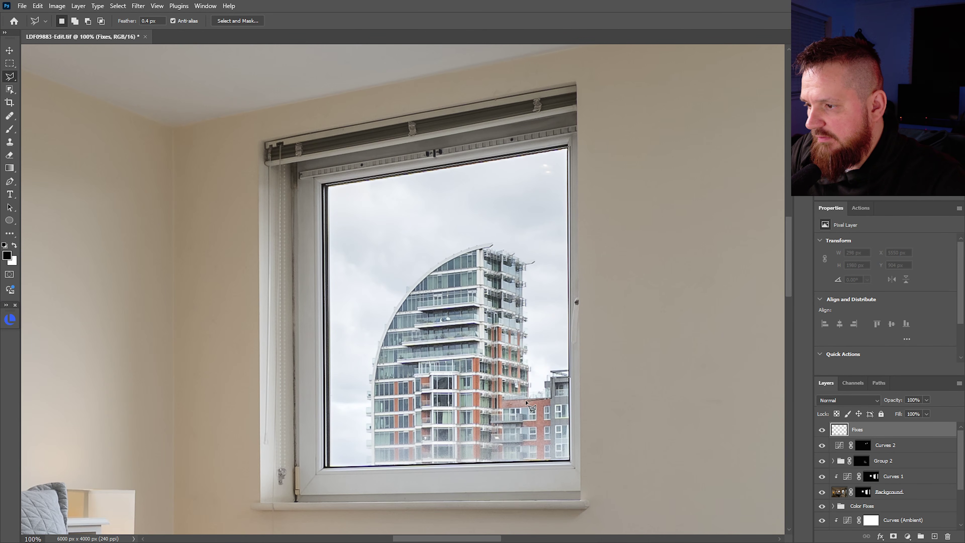
click(522, 366)
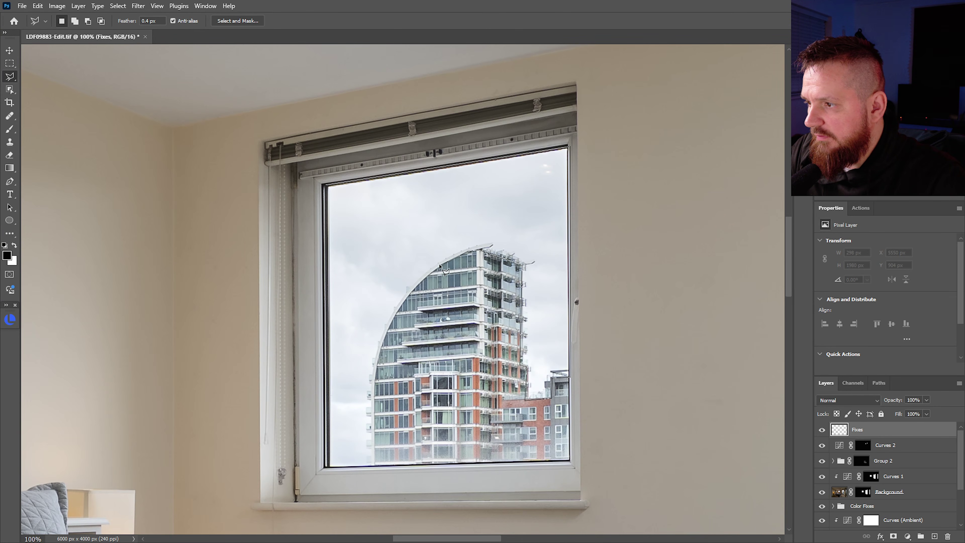
click(416, 287)
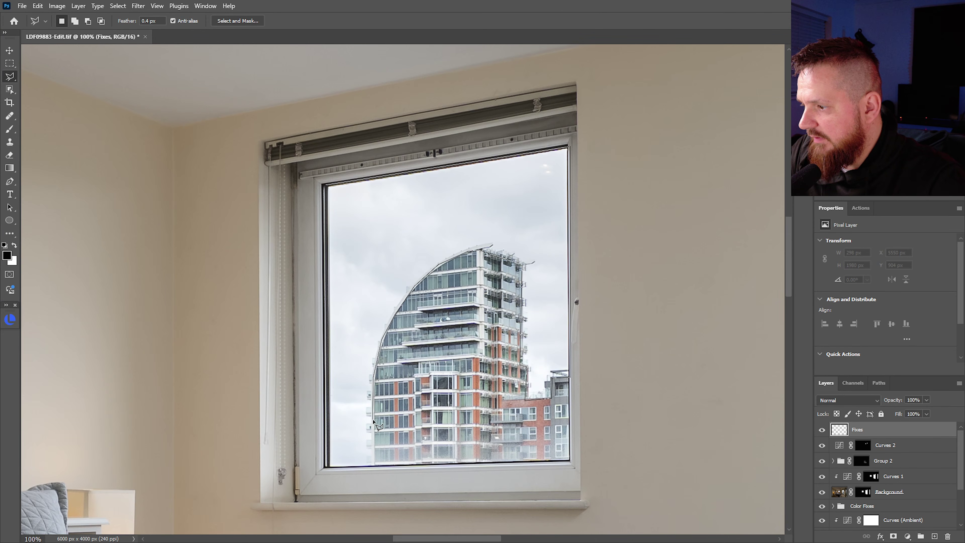
click(329, 467)
click(327, 186)
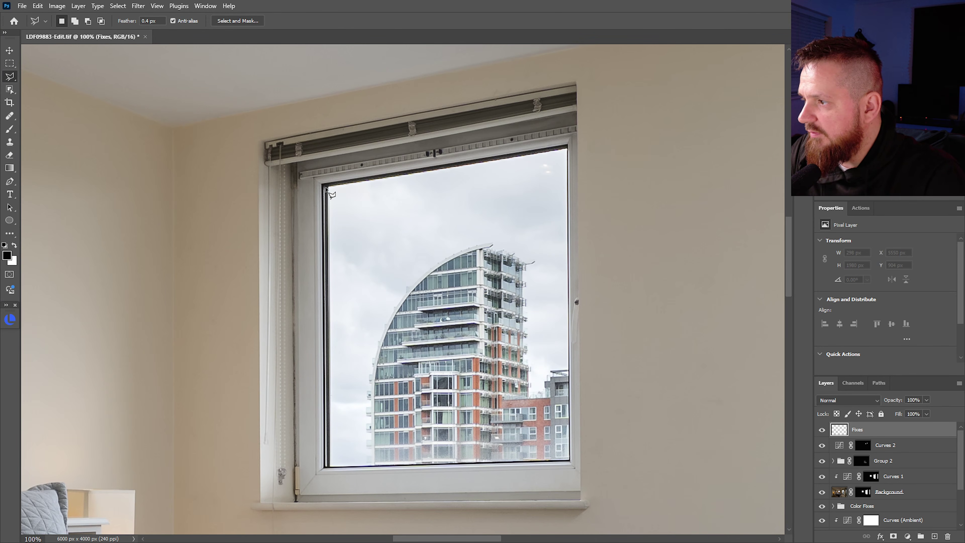
Add the balcony door's sky to the selection, tracing below the balcony ceiling and along the building rooftops.
mouse_move(391, 227)
mouse_down()
mouse_move(342, 243)
mouse_move(380, 266)
mouse_move(349, 292)
mouse_up()
key(shift)
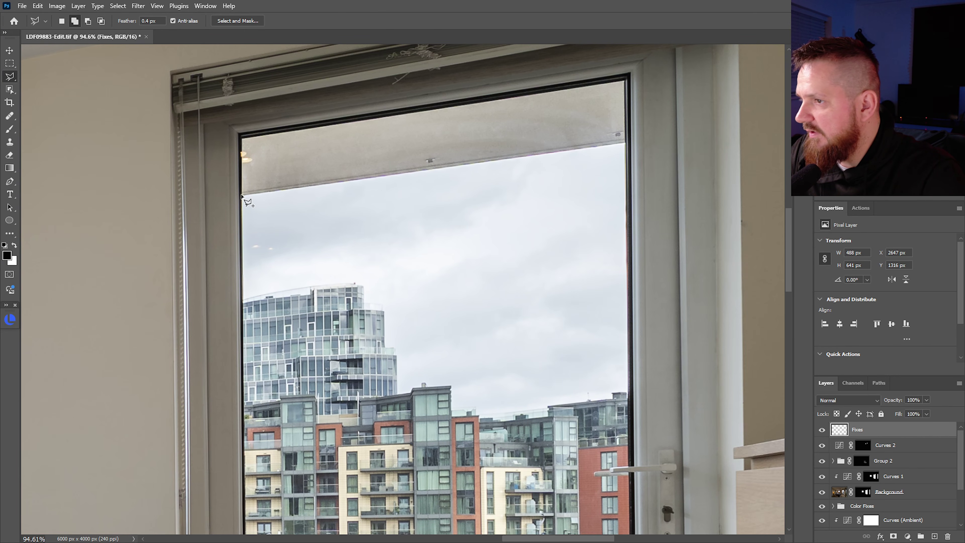
click(241, 195)
click(626, 142)
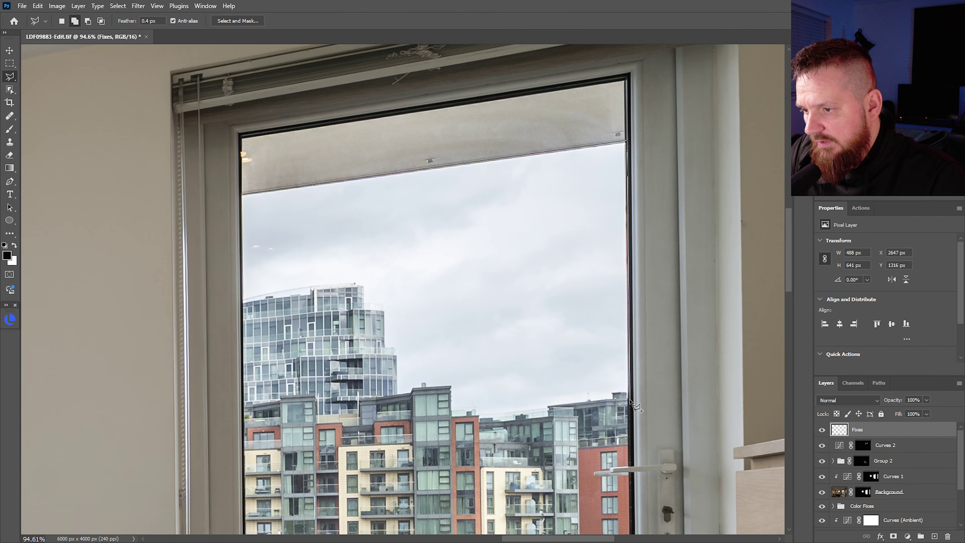
click(630, 399)
click(551, 411)
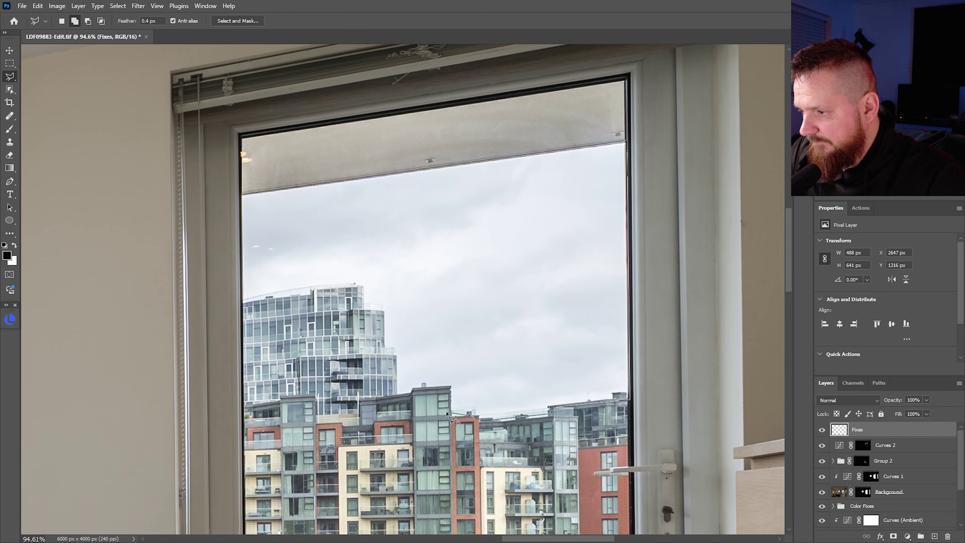
click(413, 389)
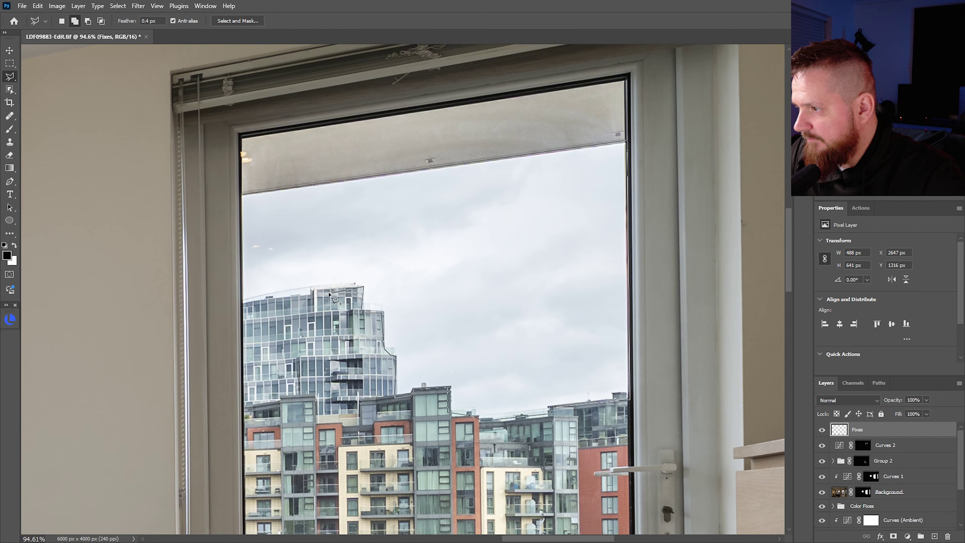
click(312, 295)
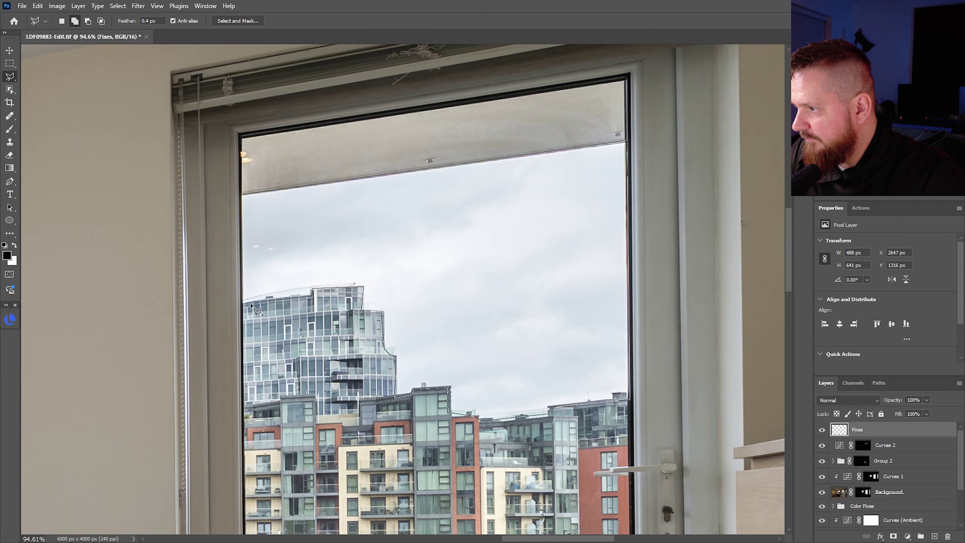
click(243, 307)
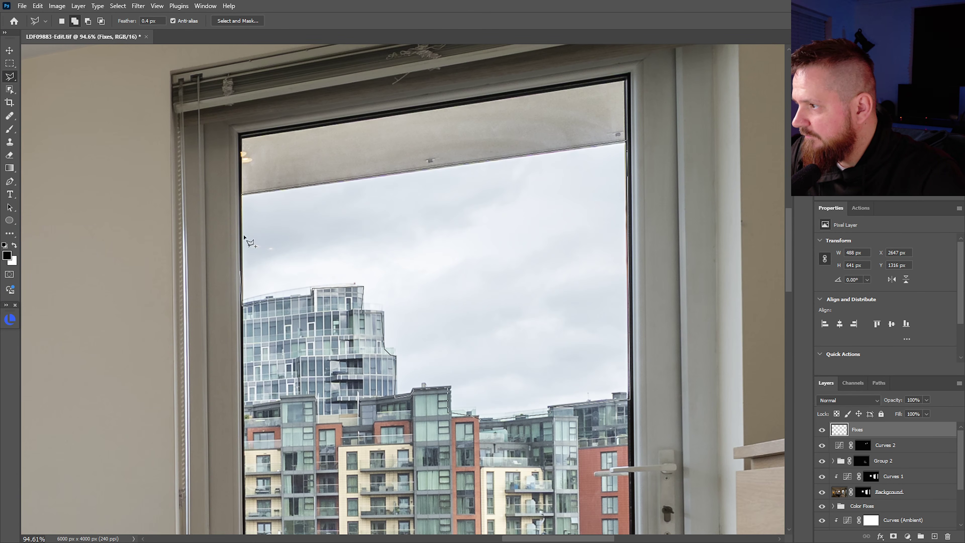
click(242, 195)
drag(283, 213, 230, 213)
drag(496, 196, 527, 250)
scroll(526, 250, up, 2)
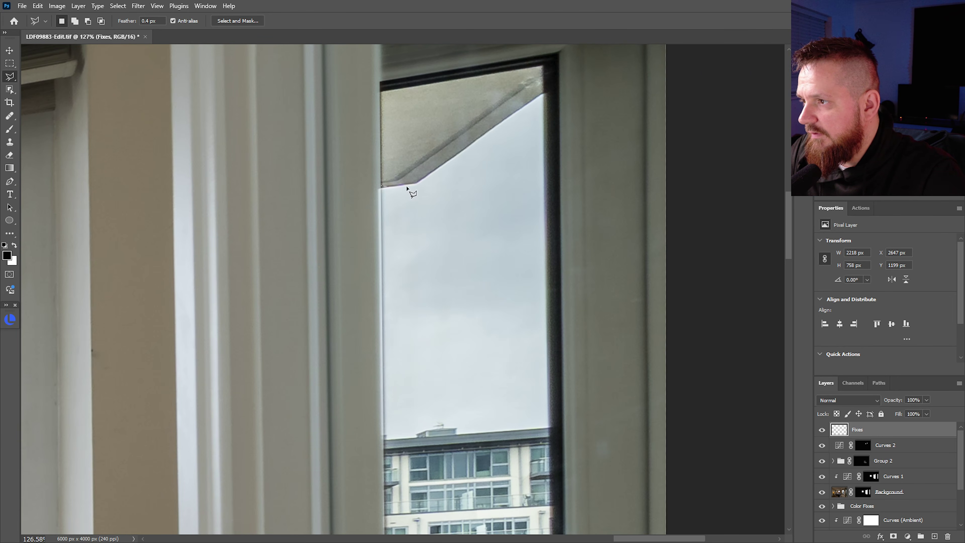
click(418, 184)
click(545, 92)
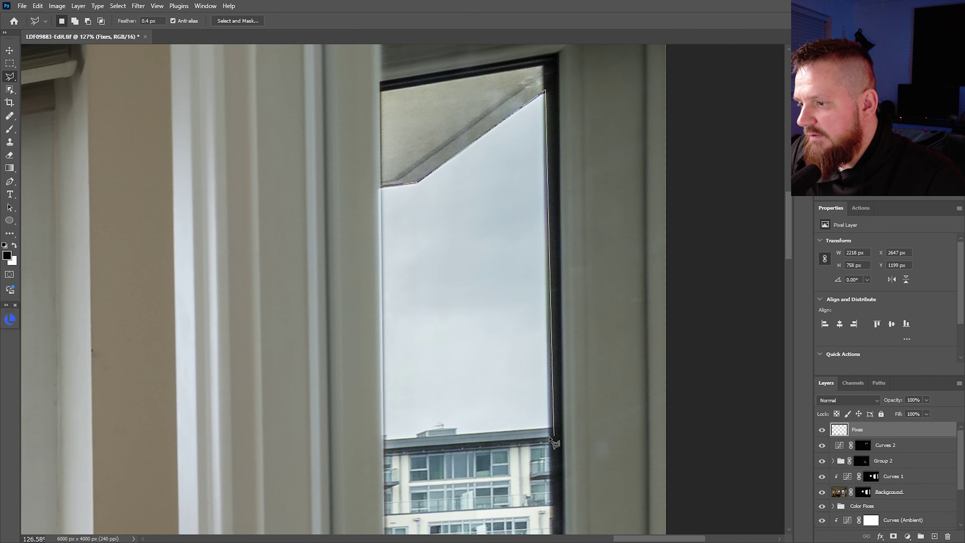
click(551, 430)
click(383, 442)
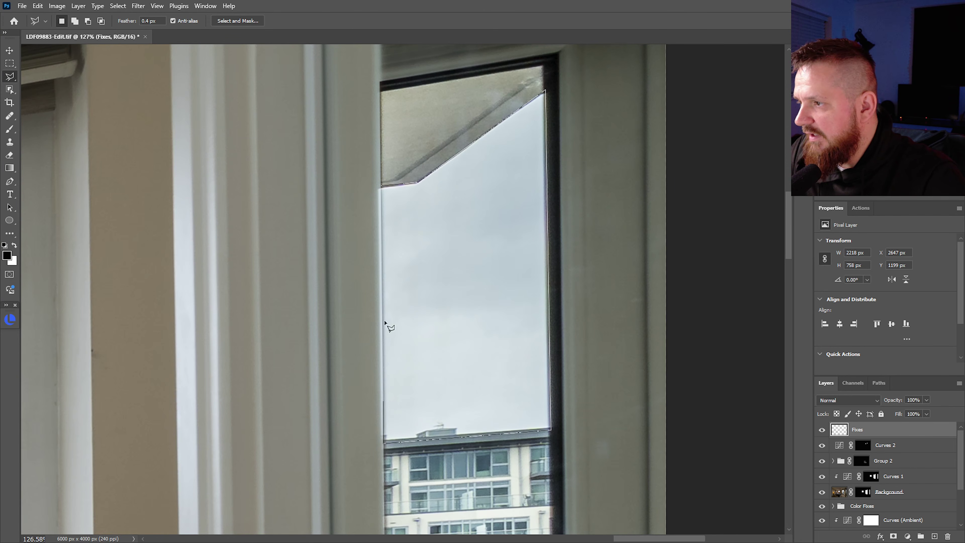
click(380, 187)
scroll(340, 259, down, 5)
scroll(487, 300, up, 2)
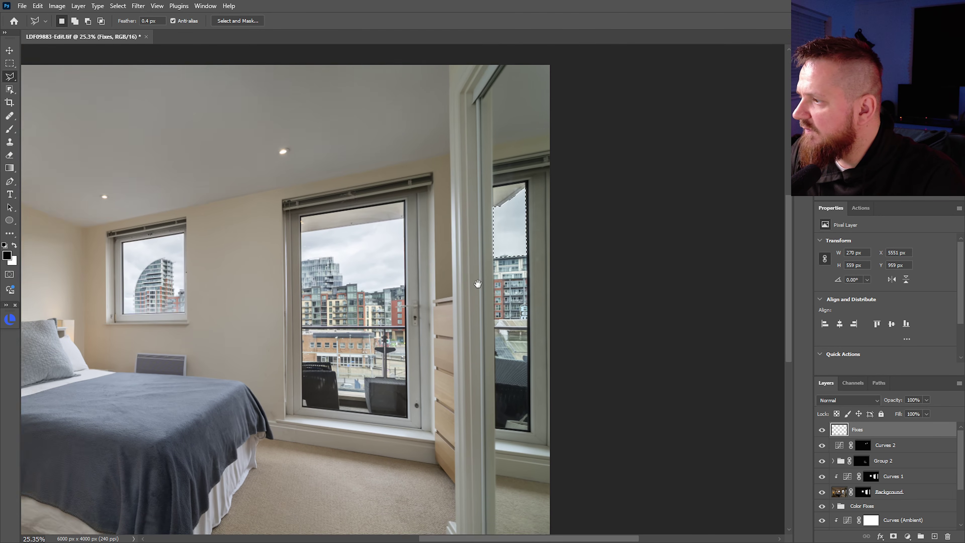
key(ctrl+z)
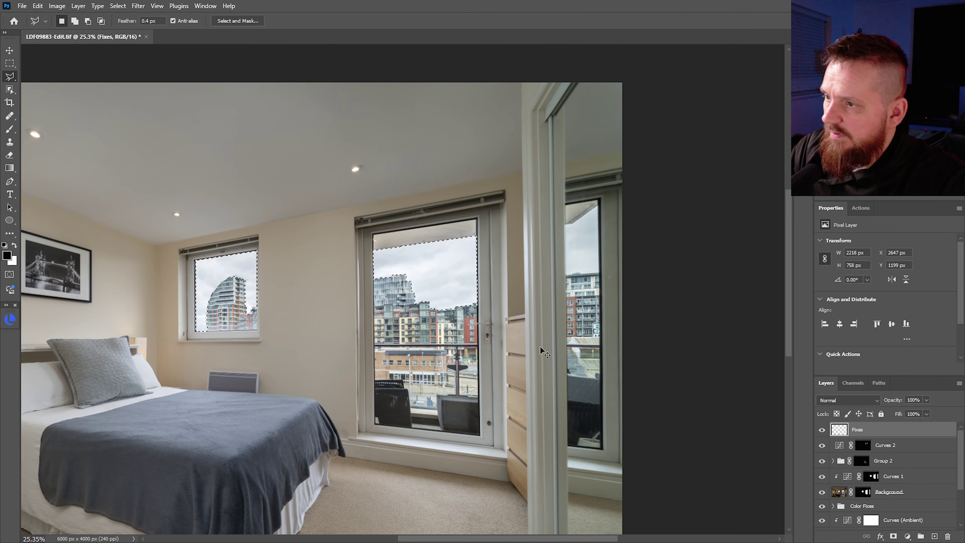
Add the sky in the mirror reflection to the selection, tracing the slanted ceiling edge, door frame and rooftop.
scroll(620, 268, up, 5)
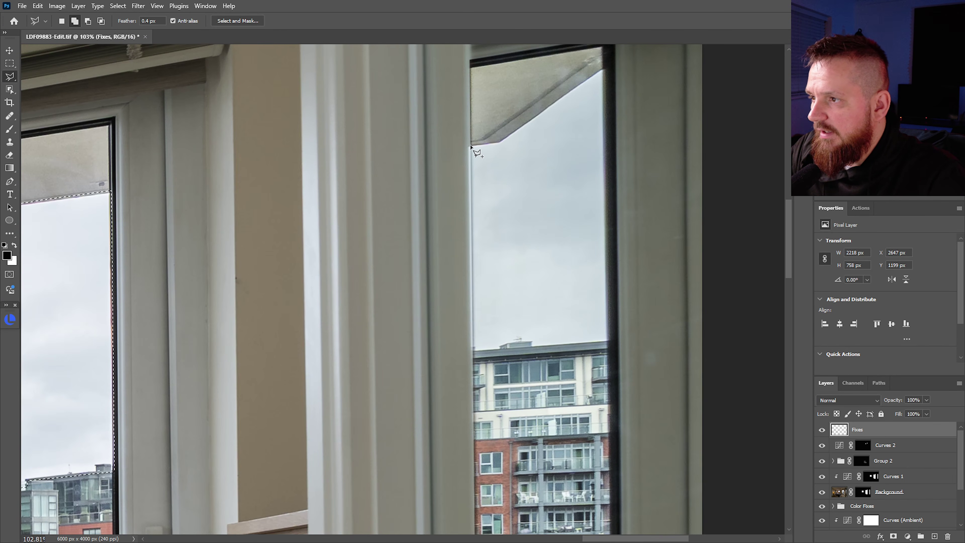
click(501, 142)
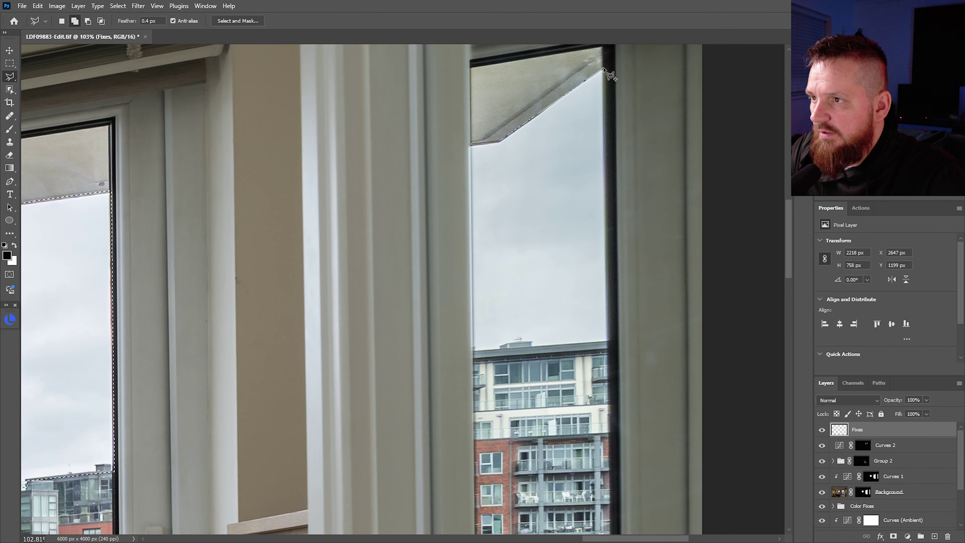
click(605, 67)
click(607, 342)
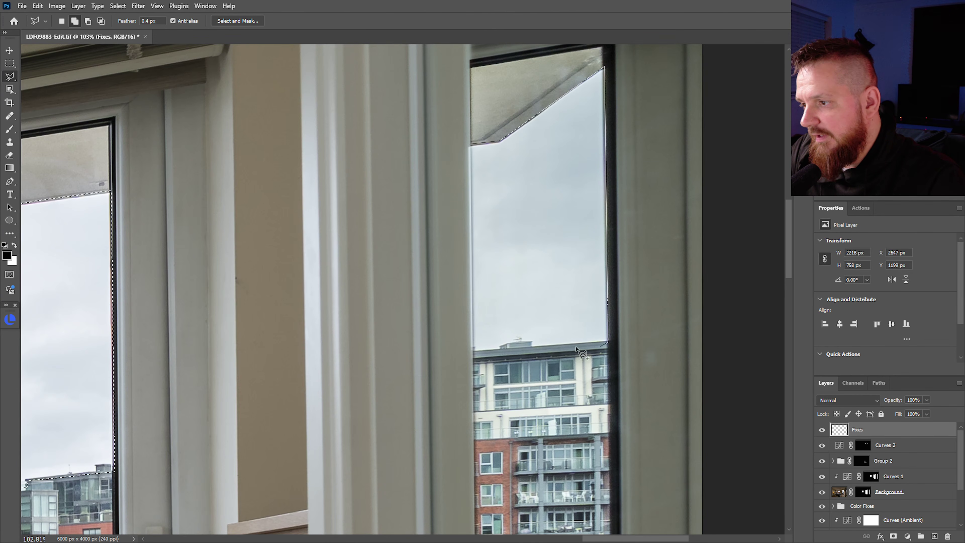
click(472, 352)
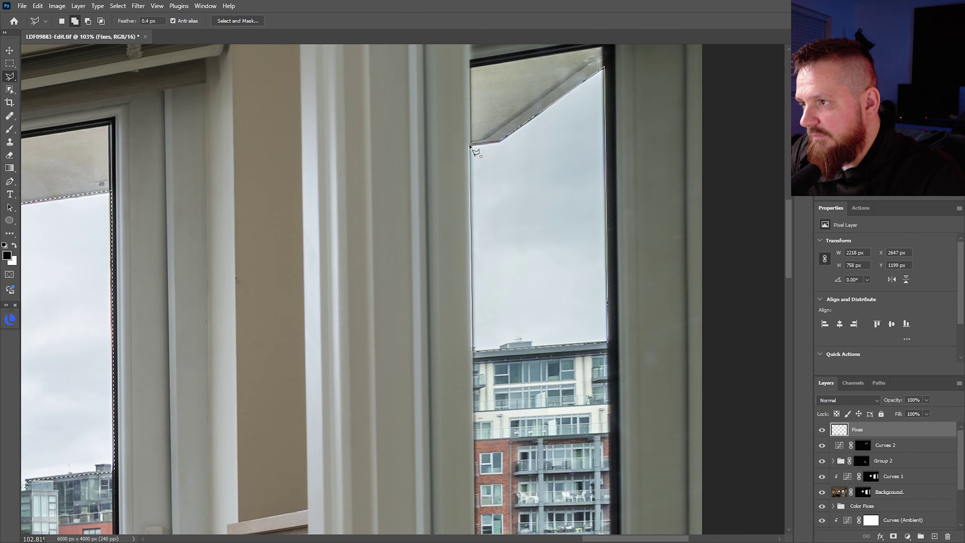
click(471, 144)
scroll(484, 179, down, 5)
drag(485, 260, 526, 257)
scroll(526, 257, down, 5)
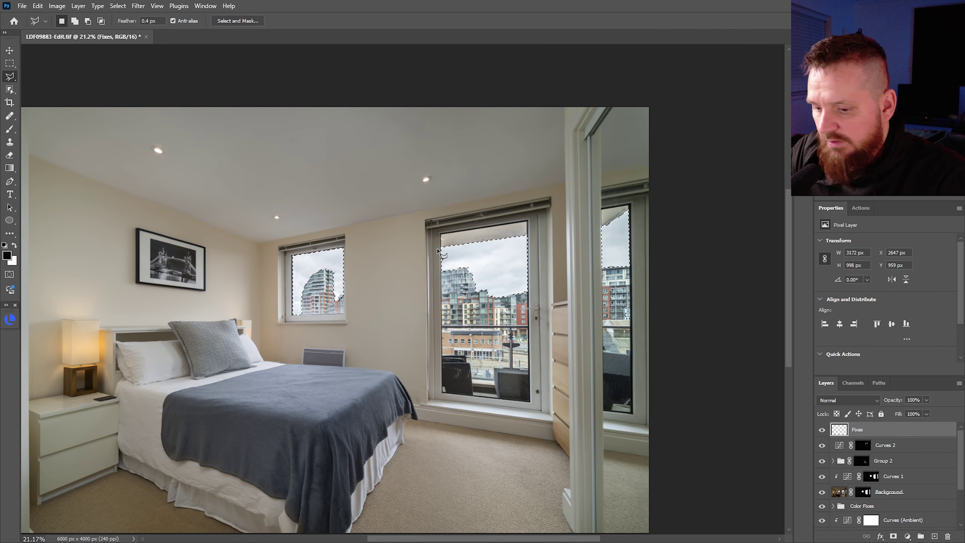
Run the Sky Swap action from the Flambient action set on the selected skies.
click(861, 208)
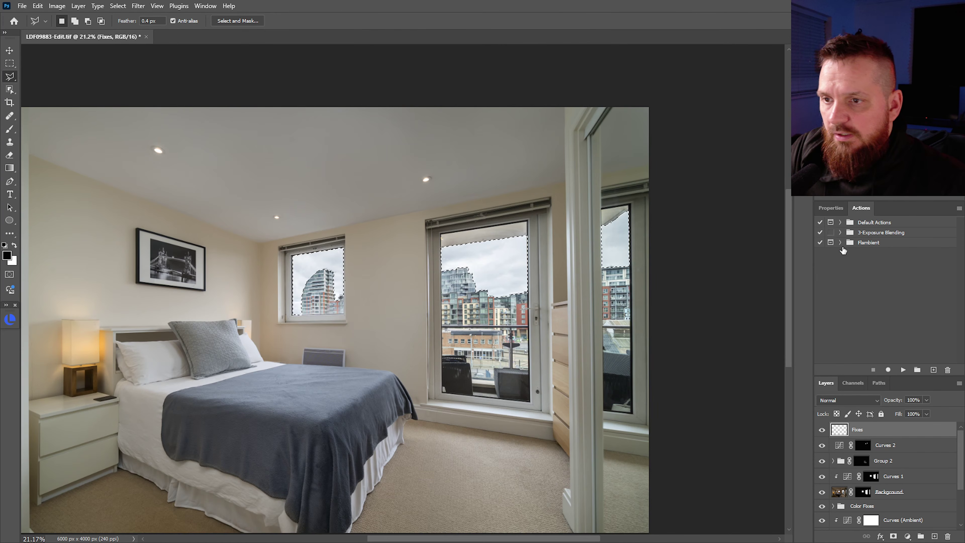
click(870, 242)
click(841, 243)
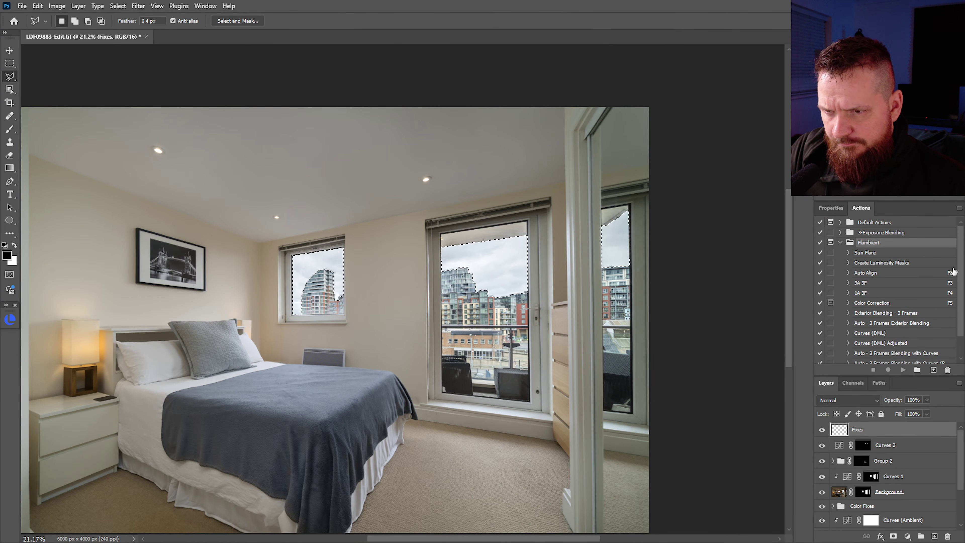
drag(959, 272, 962, 292)
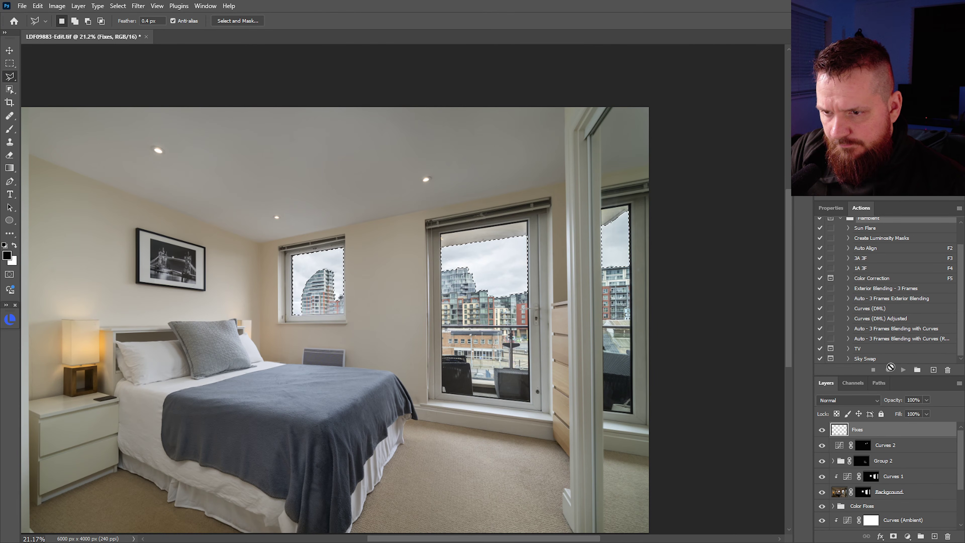
click(918, 361)
click(903, 370)
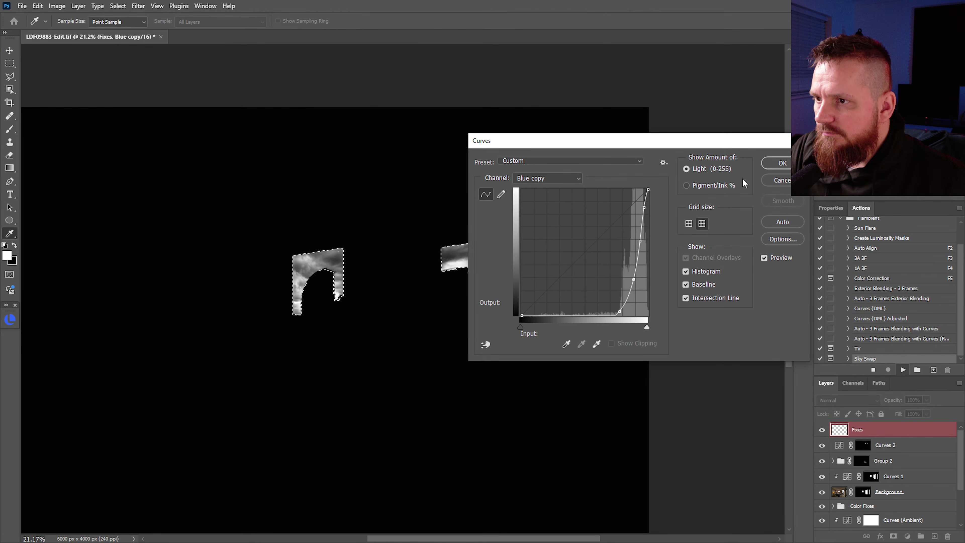
Reshape the Blue copy curve to whiten the sky mask, moving points to input 200, output 166 and input 212, output 232.
drag(742, 141, 837, 109)
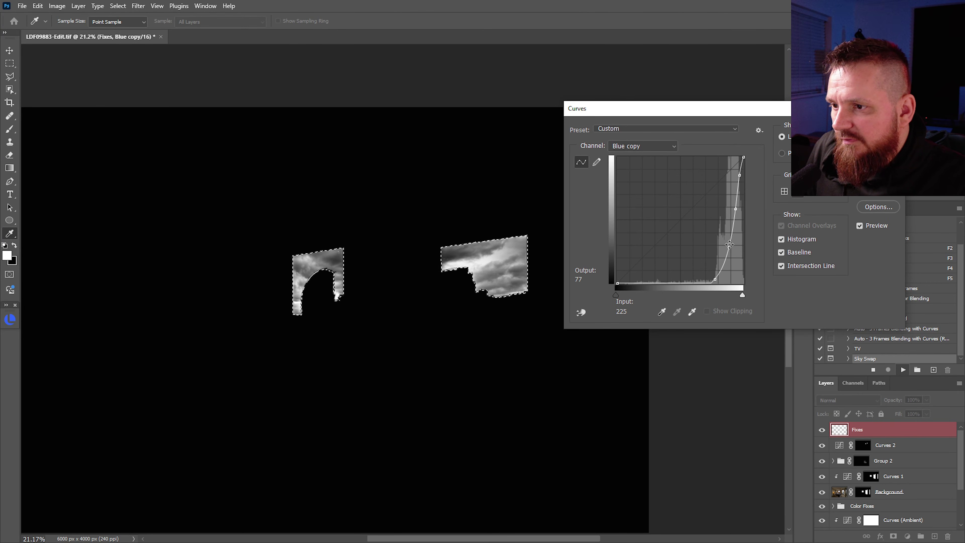
drag(741, 178, 735, 173)
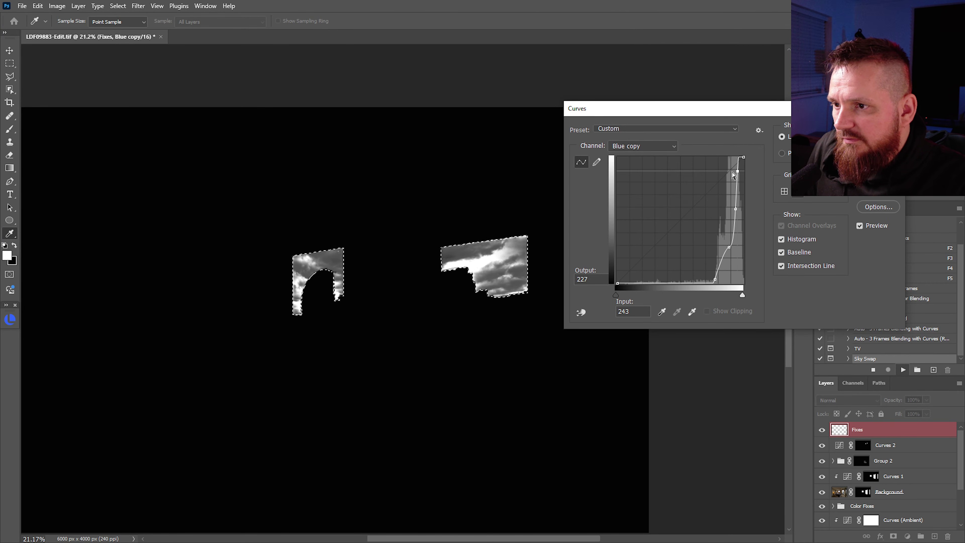
click(735, 208)
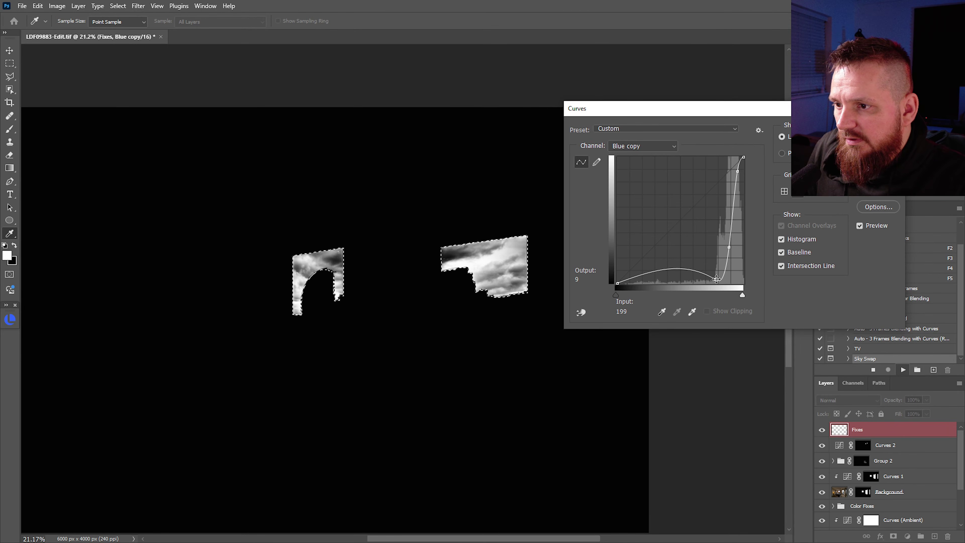
drag(716, 279, 716, 201)
click(702, 271)
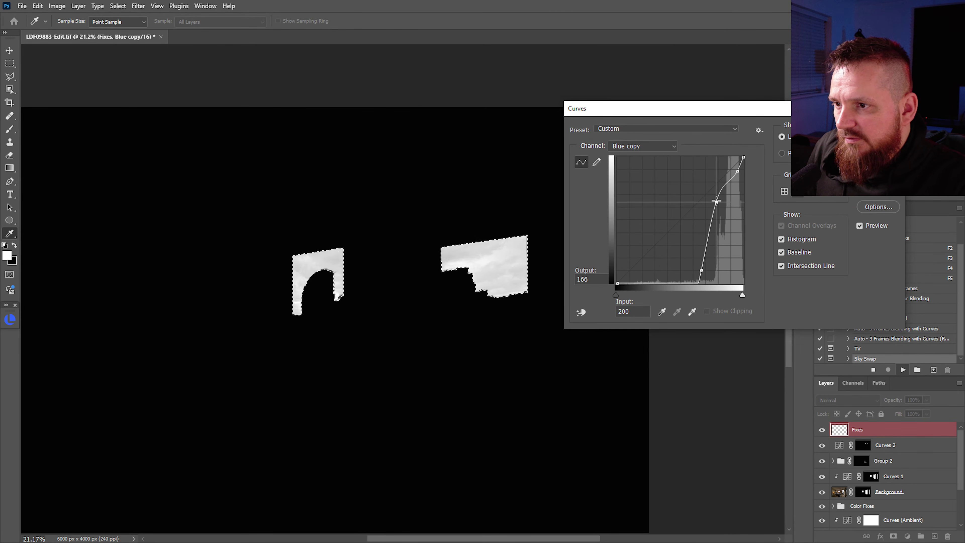
drag(737, 170, 722, 168)
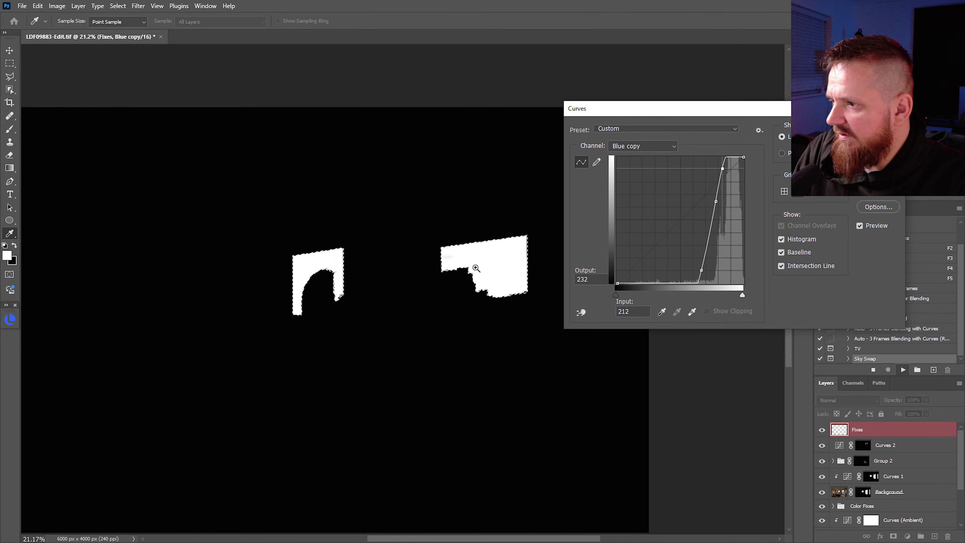
Soften the upper part of the Blue copy curve and set its lower point to input 167, output 34.
drag(471, 276, 532, 276)
mouse_move(385, 242)
mouse_down()
mouse_move(423, 244)
mouse_move(399, 244)
mouse_up()
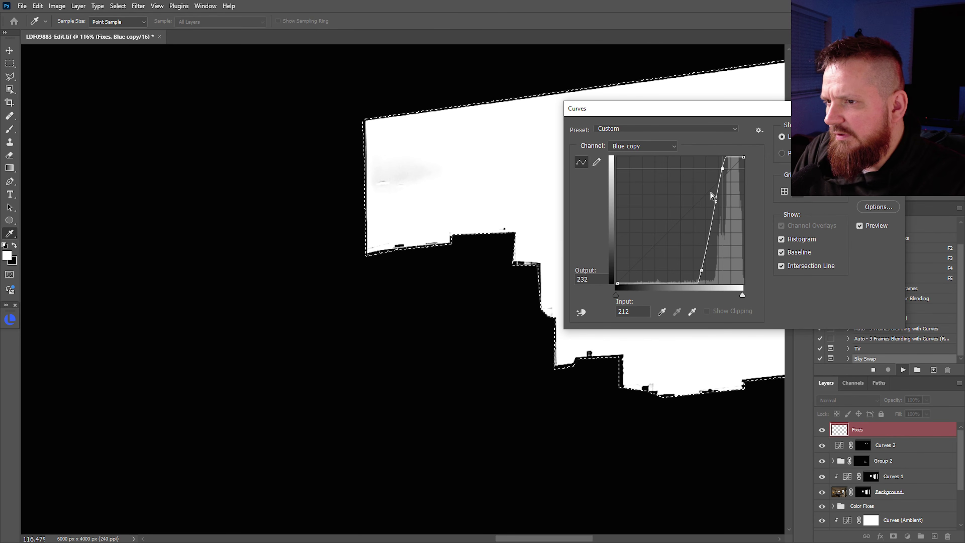
drag(722, 169, 715, 202)
drag(700, 269, 700, 267)
scroll(425, 188, down, 5)
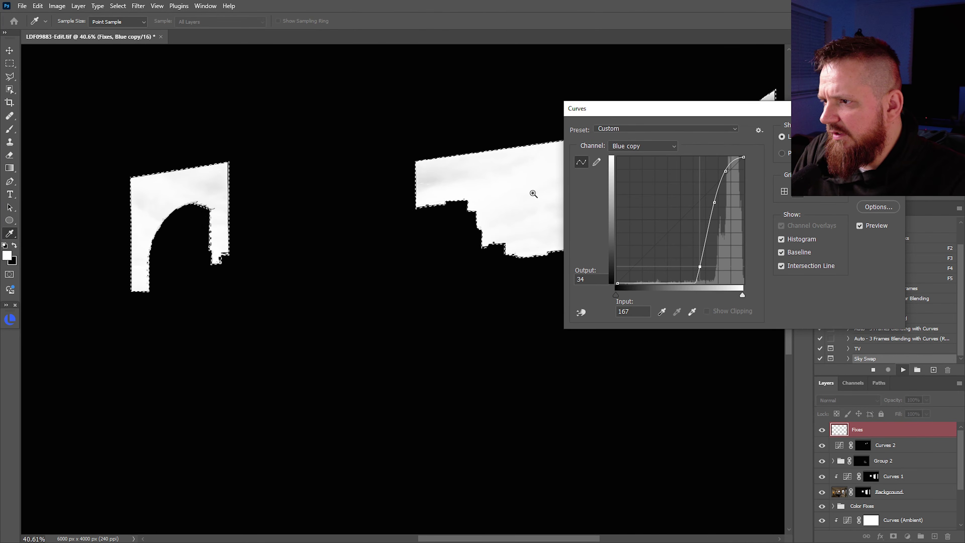
Raise the upper part of the Blue copy curve to whiten the sky mask in the mirror reflection.
scroll(440, 220, down, 8)
scroll(468, 221, up, 4)
scroll(496, 224, up, 8)
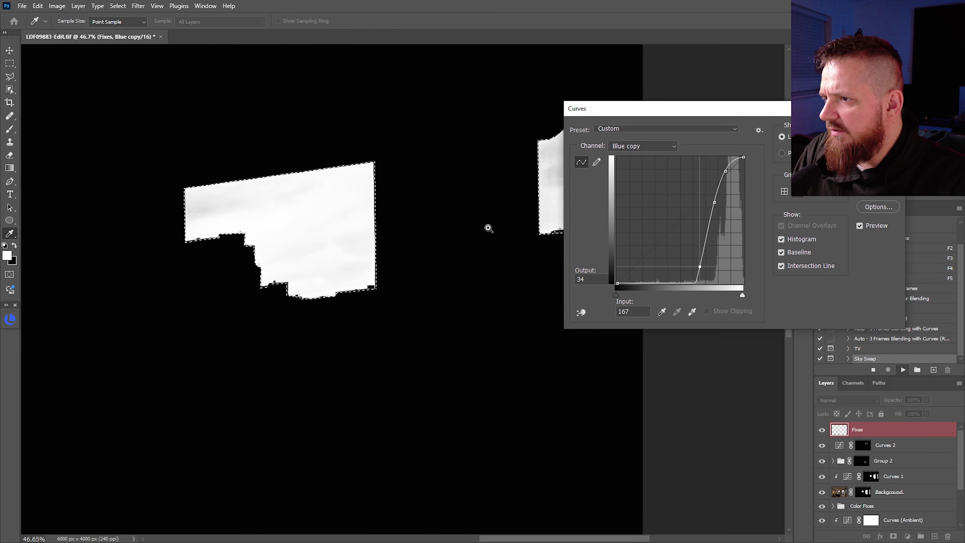
scroll(426, 258, up, 2)
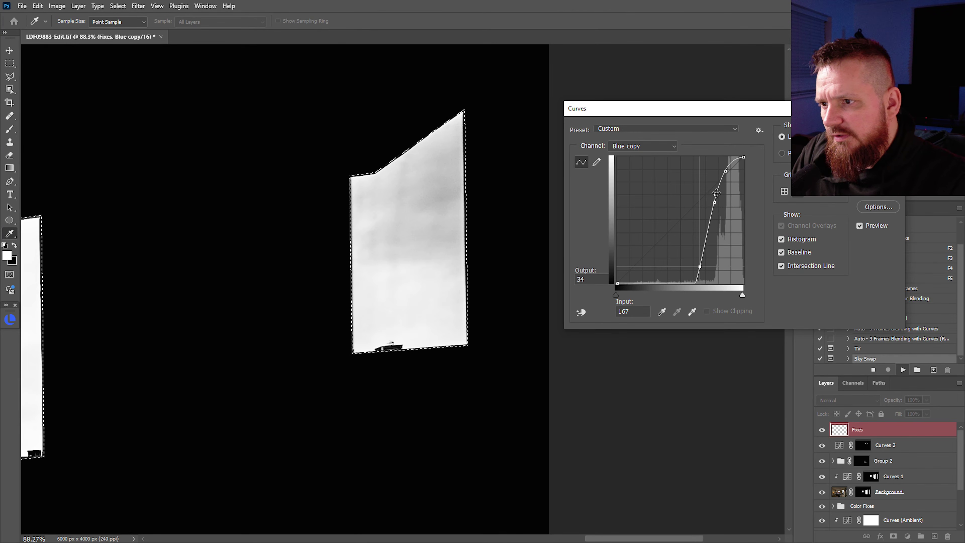
drag(716, 194, 721, 165)
drag(503, 236, 521, 248)
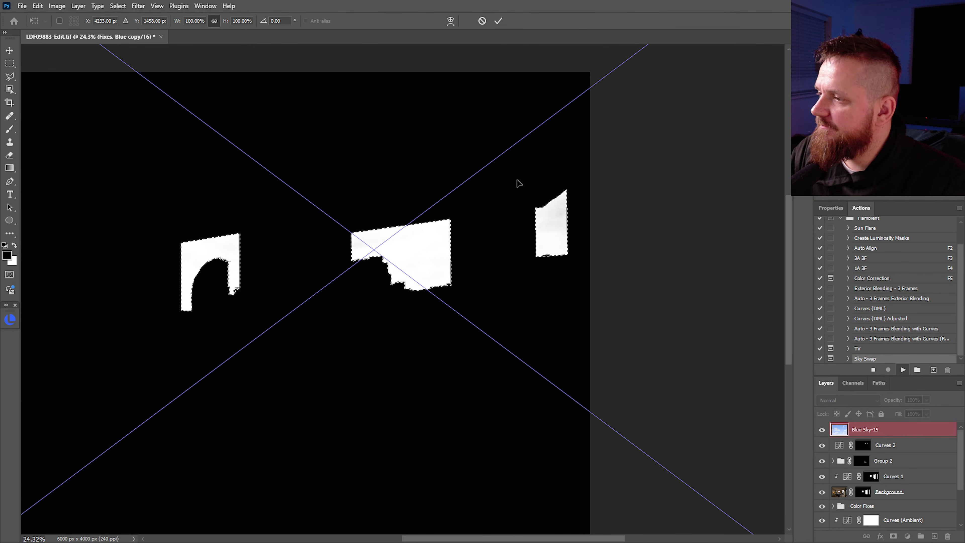
Scale the placed Blue Sky-15 image to 41.36% so it just spans all three sky areas.
scroll(532, 218, down, 5)
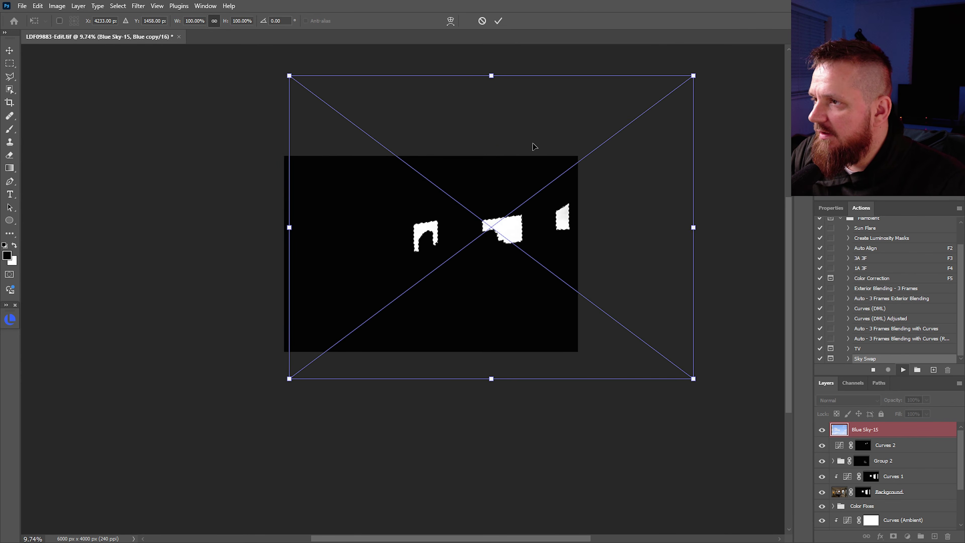
drag(492, 77, 499, 171)
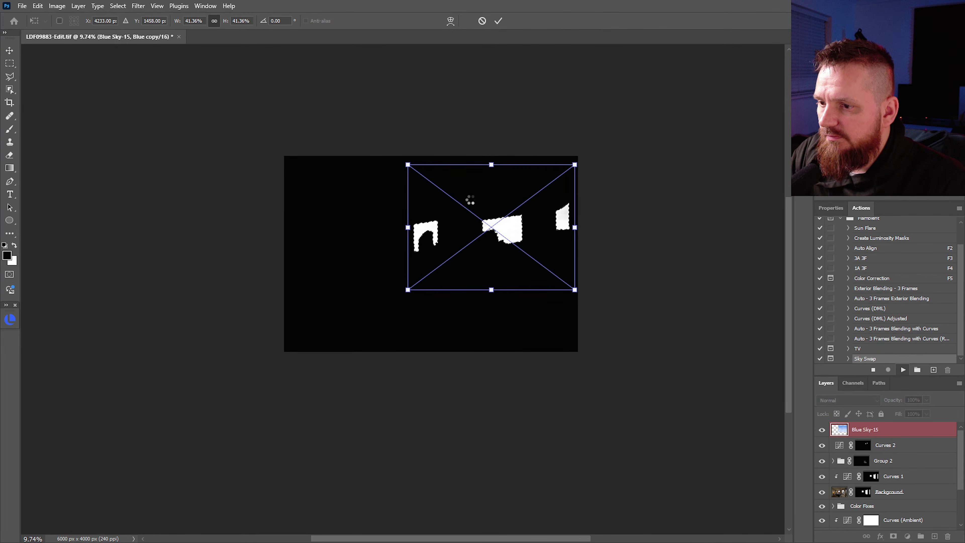
drag(510, 229, 560, 237)
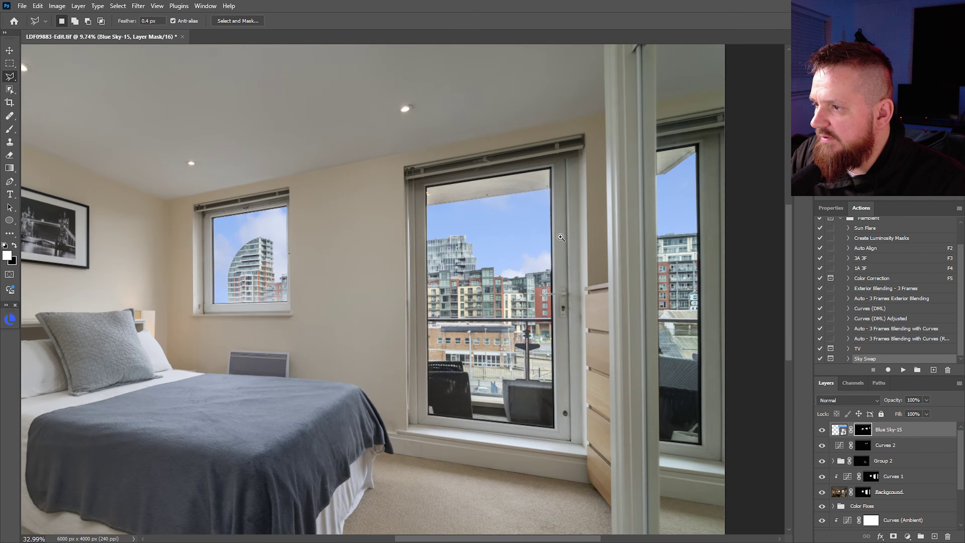
Unlink the Blue Sky-15 image from its mask and move it up to about X 2509, Y -608 px.
key(v)
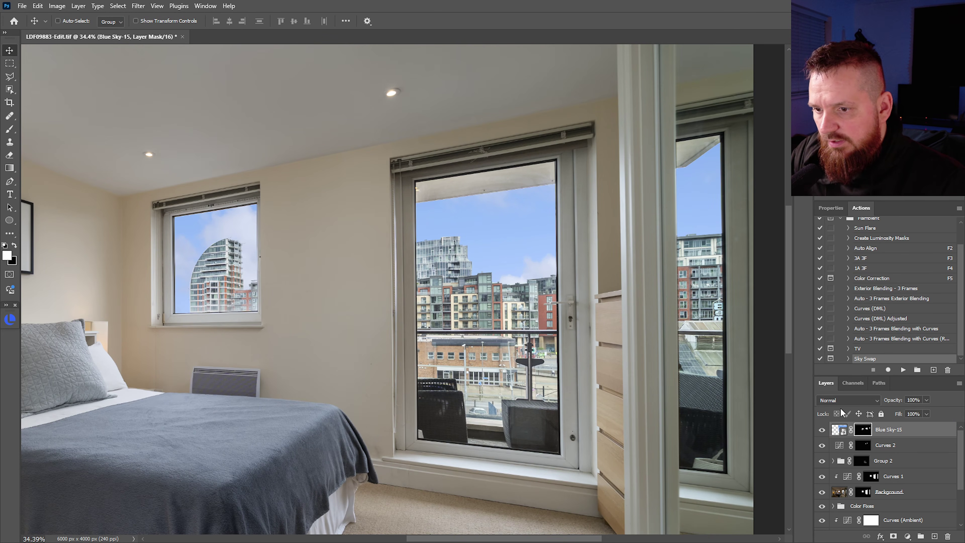
click(851, 431)
click(839, 428)
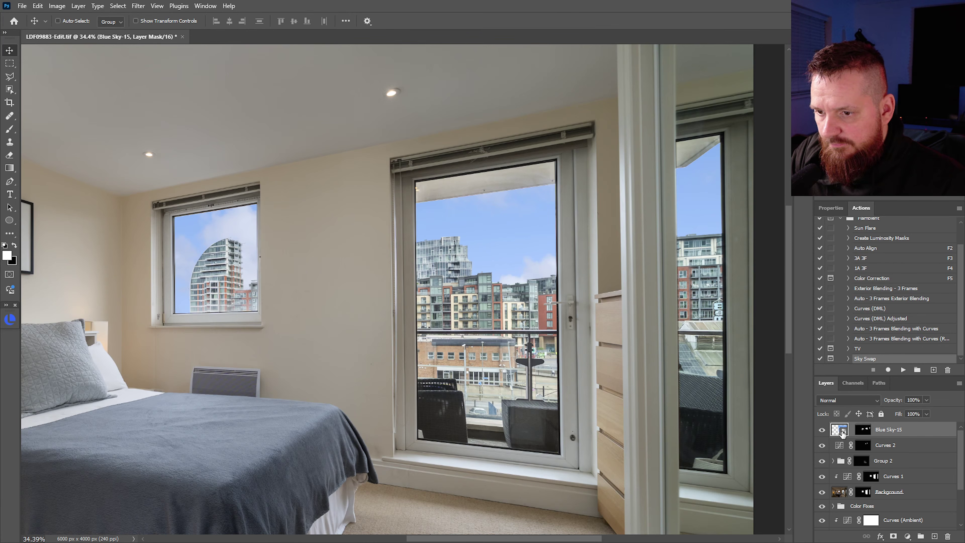
drag(537, 271, 513, 112)
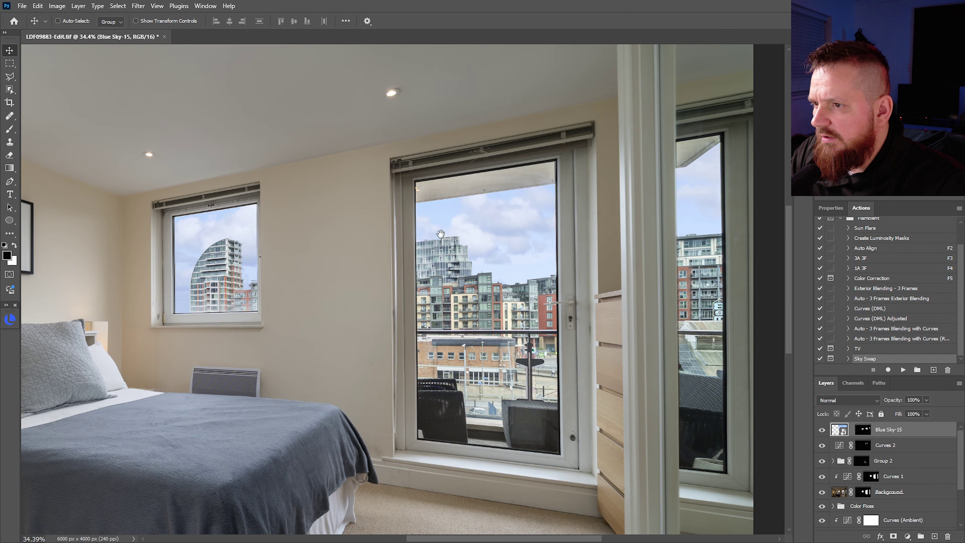
Examine the replaced sky's edges around the curved tower and the cloud placement across all windows.
key(ctrl+space)
drag(247, 245, 397, 247)
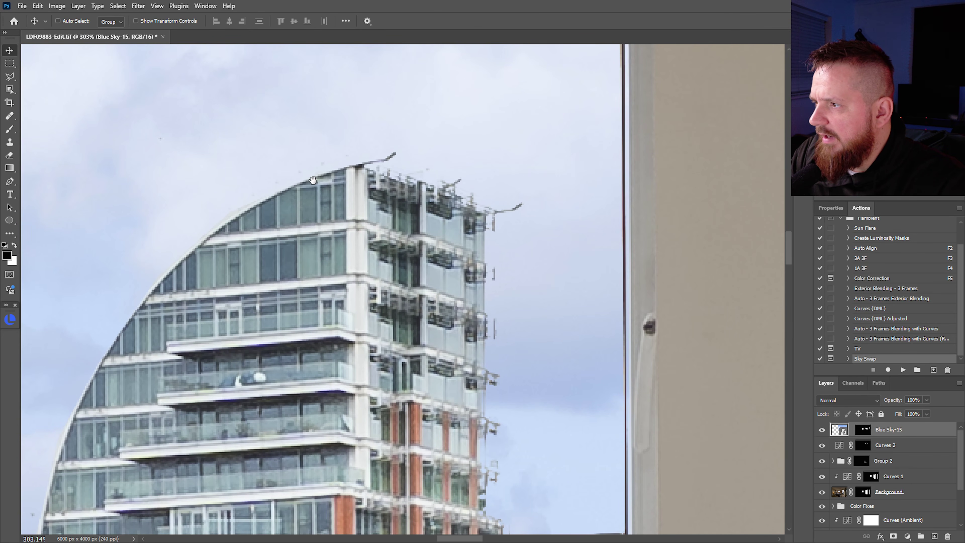
drag(334, 161, 251, 377)
drag(387, 347, 553, 341)
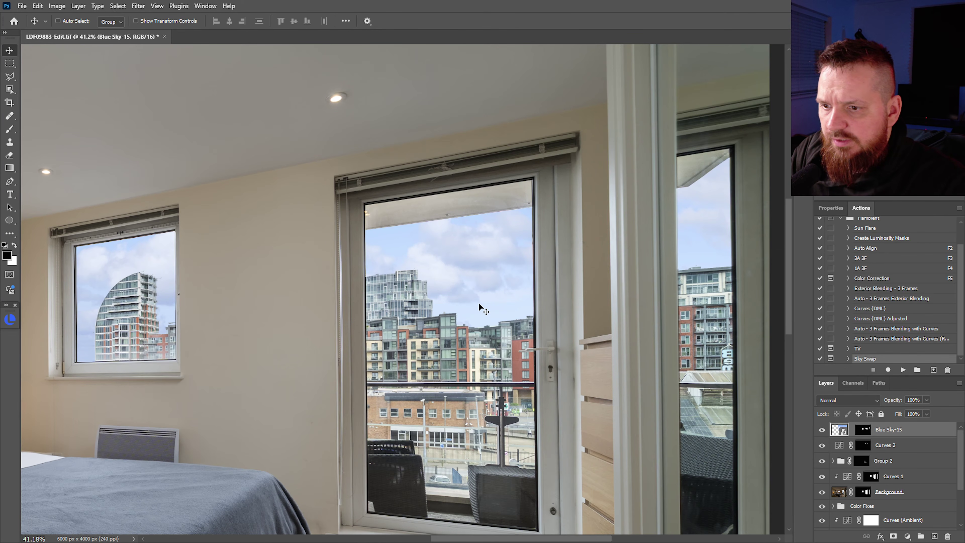
key(h)
drag(425, 322, 425, 322)
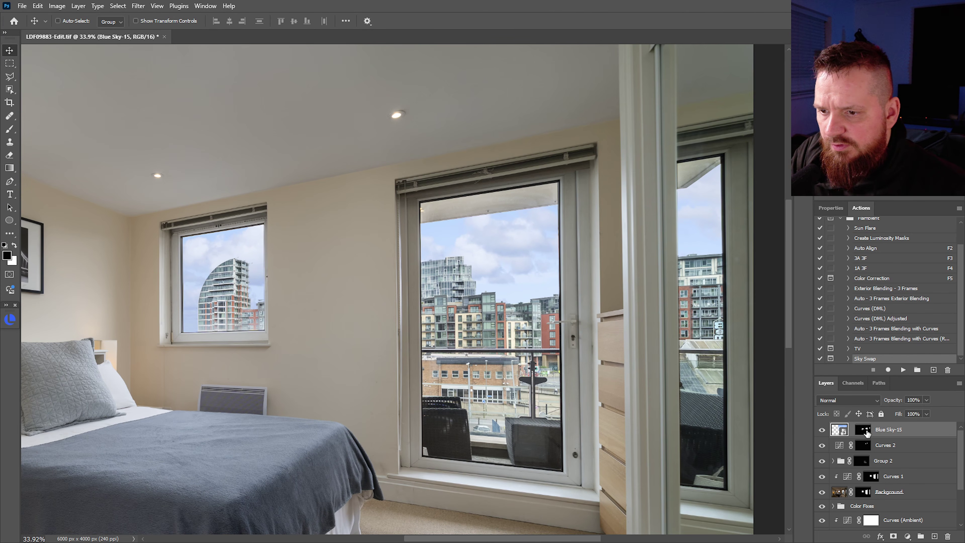
Load the Blue Sky-15 mask as a selection and add a Curves adjustment from it, clipped to the sky layer.
ctrl+click(865, 430)
click(908, 536)
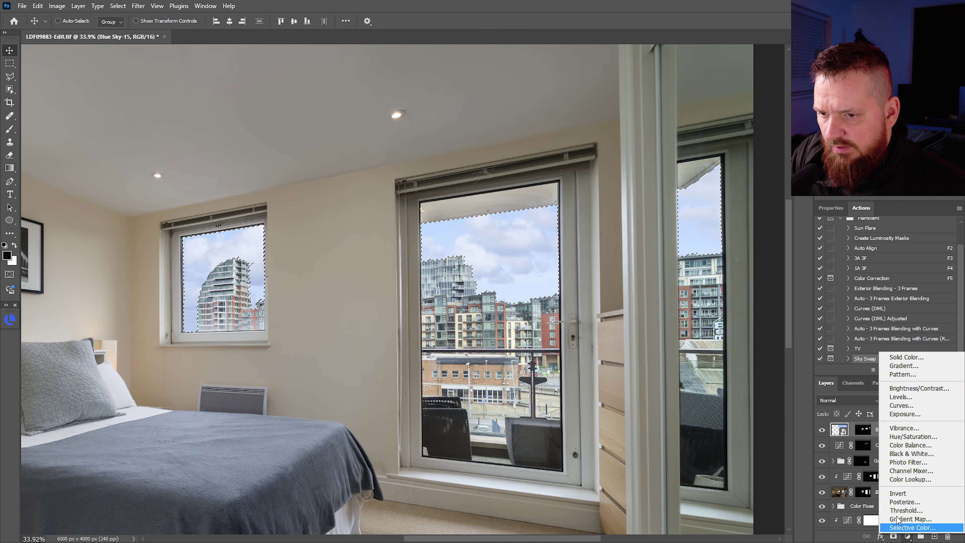
click(917, 404)
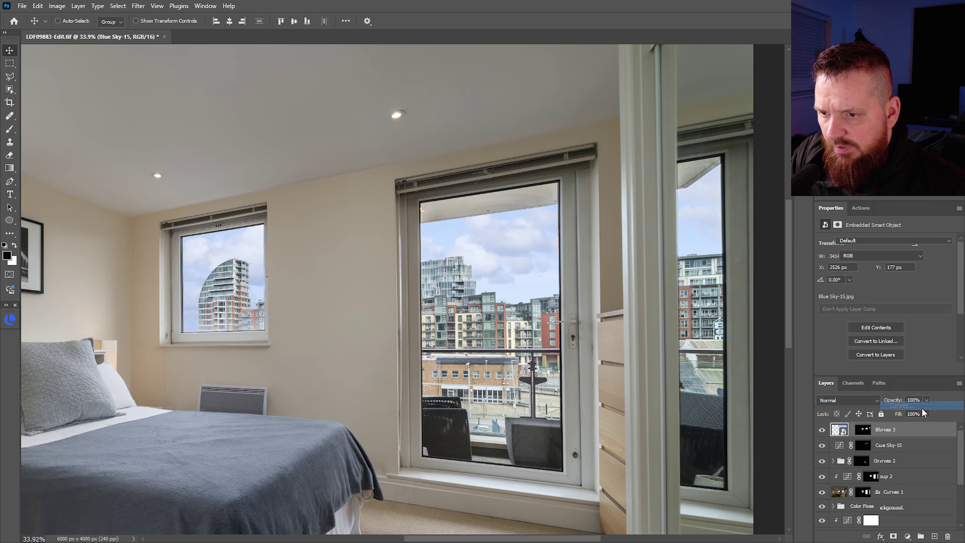
alt+click(892, 437)
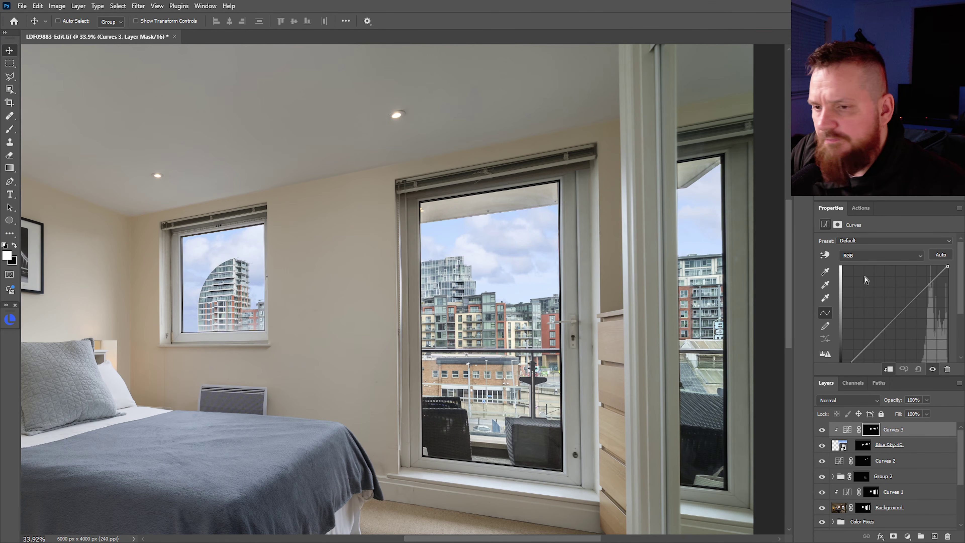
Brighten the sky by raising a highlight point and a midtone point on the clipped RGB curve.
drag(895, 316, 918, 297)
drag(538, 324, 509, 332)
drag(509, 331, 520, 328)
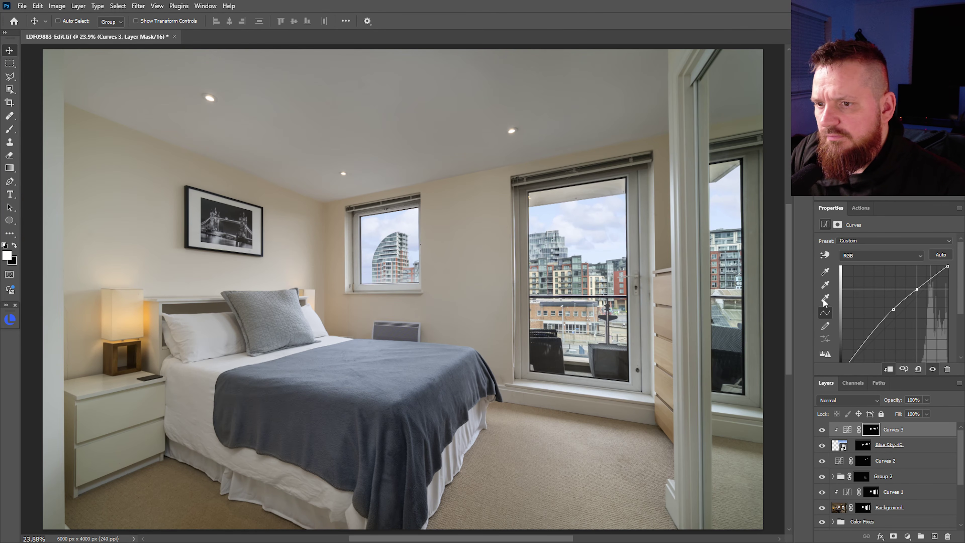
drag(918, 289, 928, 283)
mouse_move(895, 310)
mouse_down()
mouse_move(908, 321)
mouse_move(896, 305)
mouse_up()
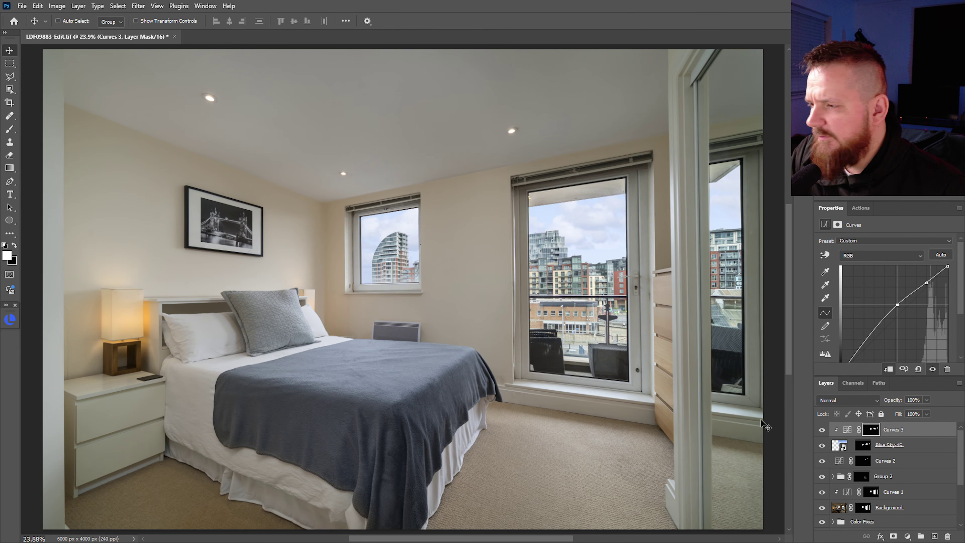
drag(485, 255, 464, 266)
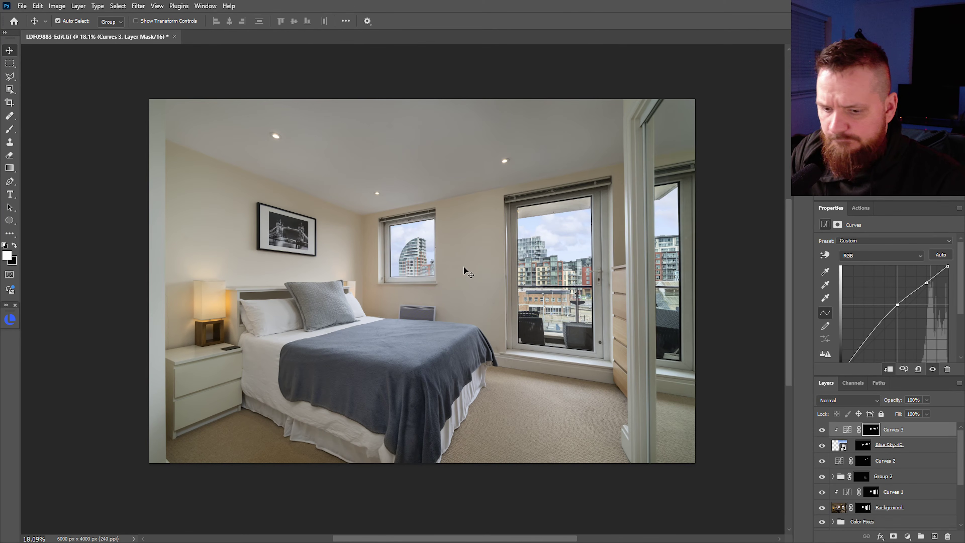
key(ctrl+0)
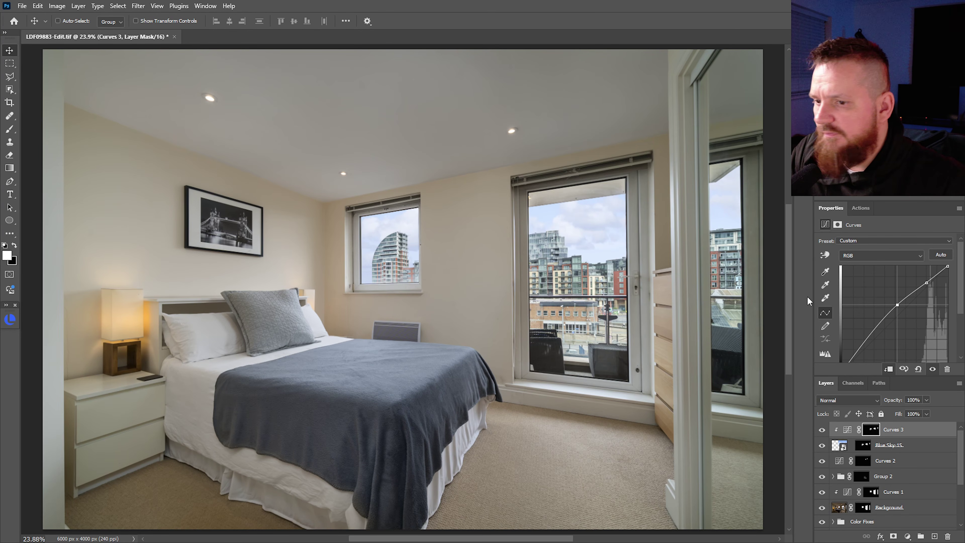
Group the Blue Sky-15 layer with its clipped Curves 3 adjustment.
click(840, 445)
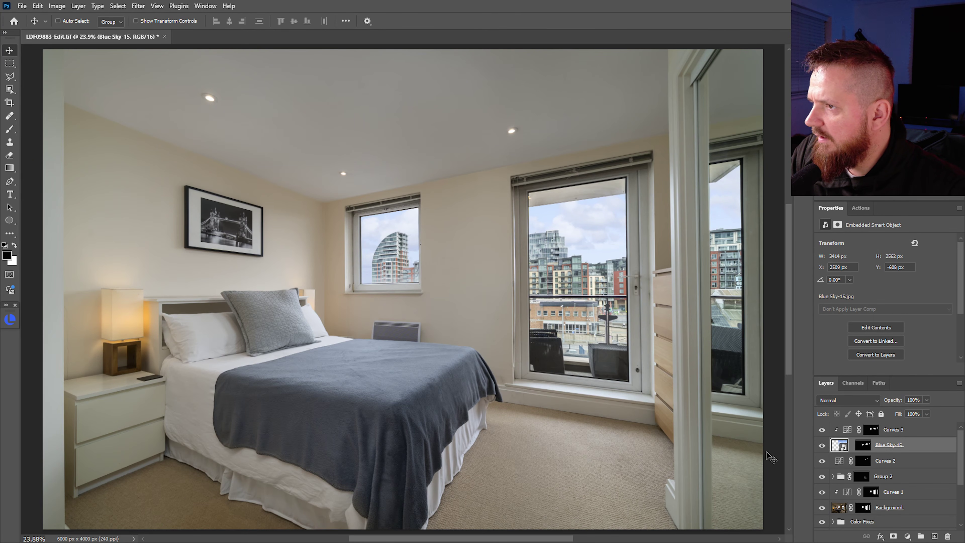
drag(623, 346, 589, 363)
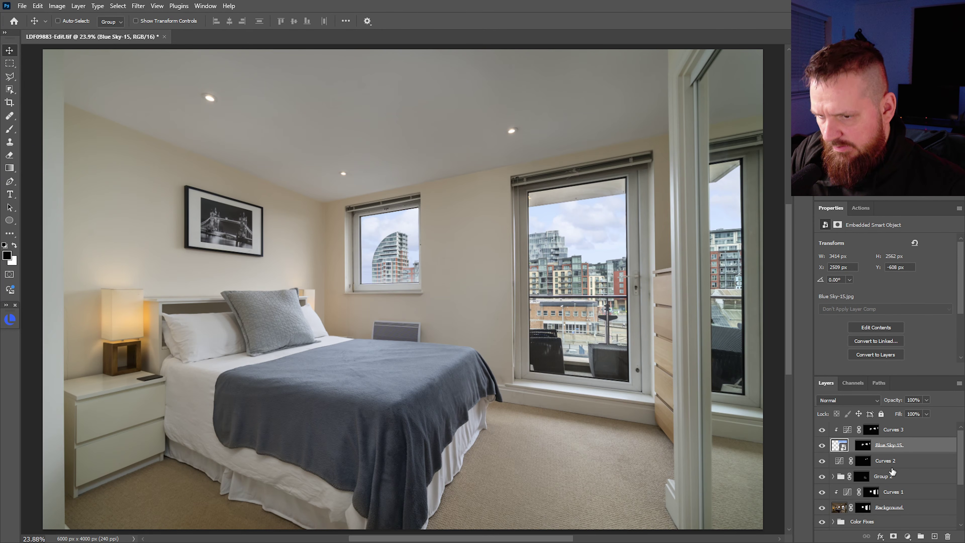
click(890, 461)
click(893, 446)
ctrl+click(916, 430)
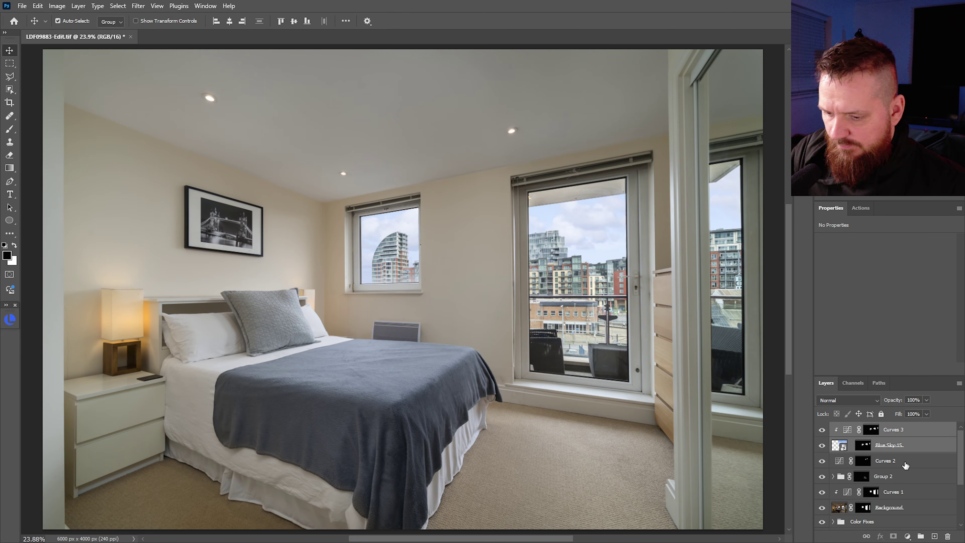
key(ctrl+g)
Group all window view layers, from the Background layer up to the sky group, into one group.
click(863, 445)
key(x)
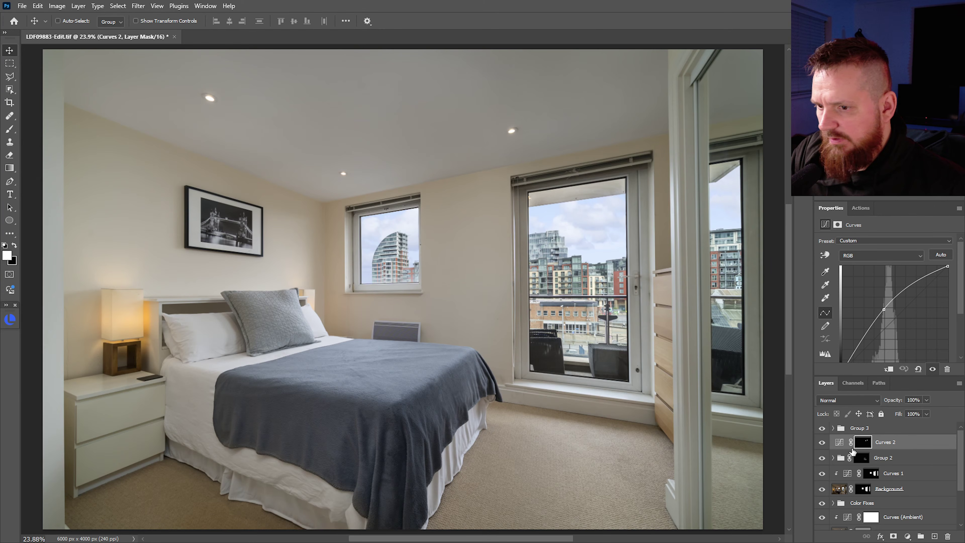
click(895, 457)
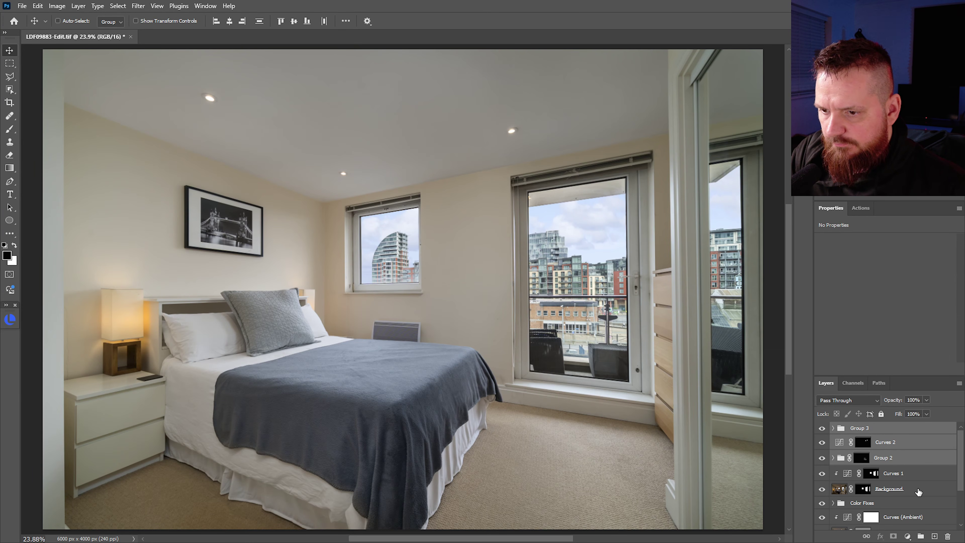
click(919, 492)
shift+click(898, 430)
key(ctrl+g)
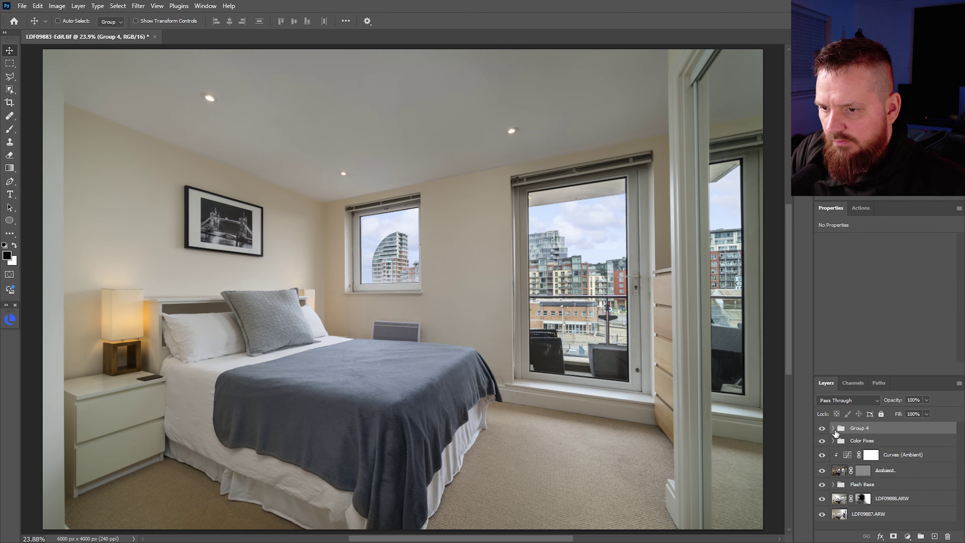
Compare the photo with and without the grouped window views by switching the group's visibility.
click(822, 428)
click(822, 428)
click(822, 428)
click(822, 428)
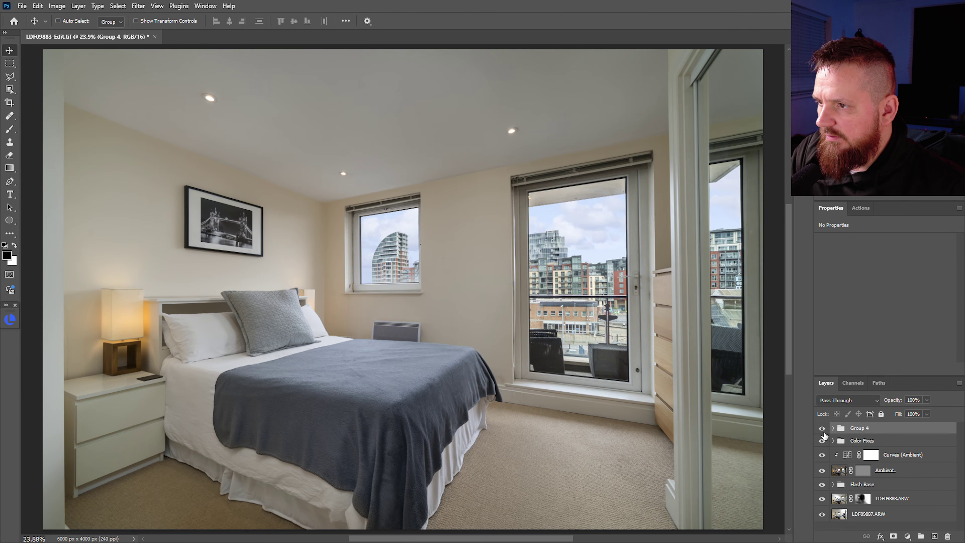
click(822, 432)
click(822, 431)
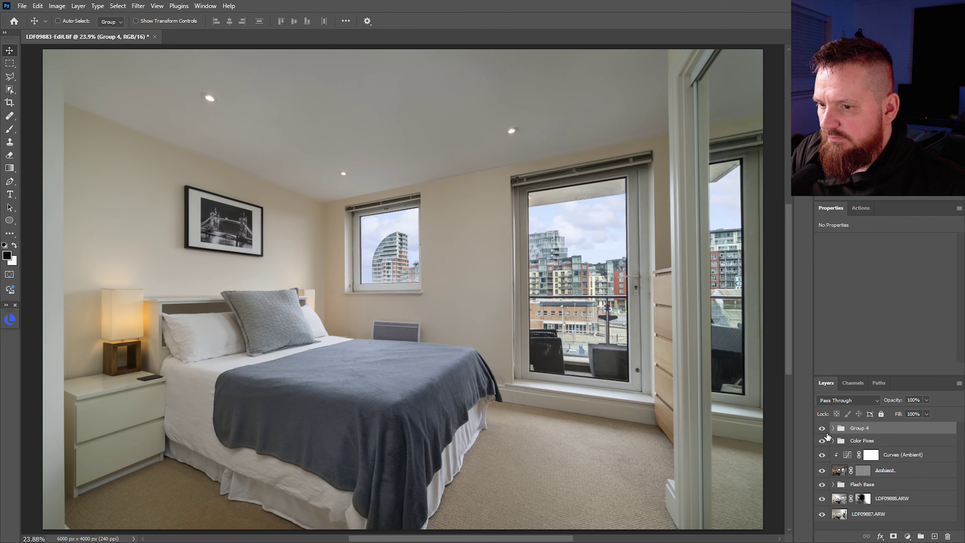
Add a Brightness/Contrast adjustment above the Color Fixes group and set its brightness to 18.
click(871, 442)
click(908, 536)
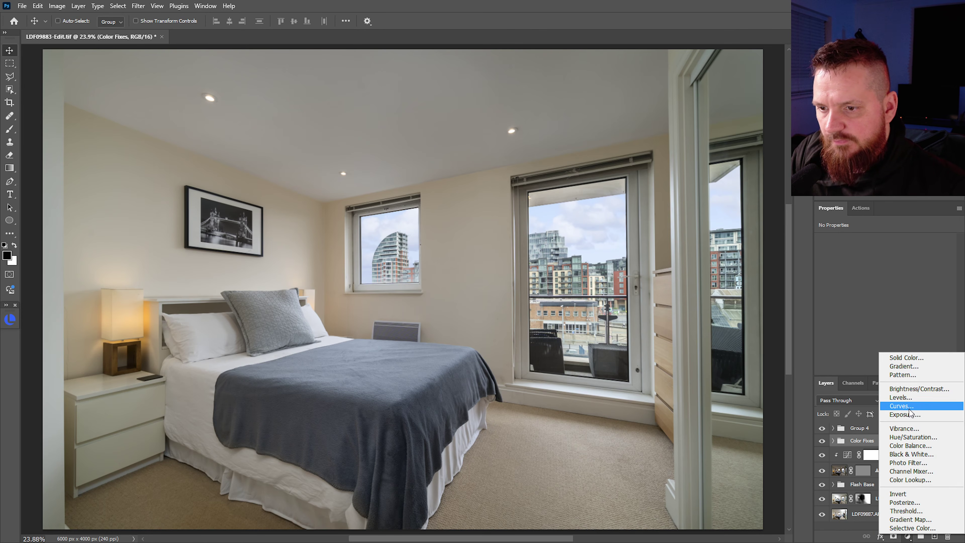
click(920, 390)
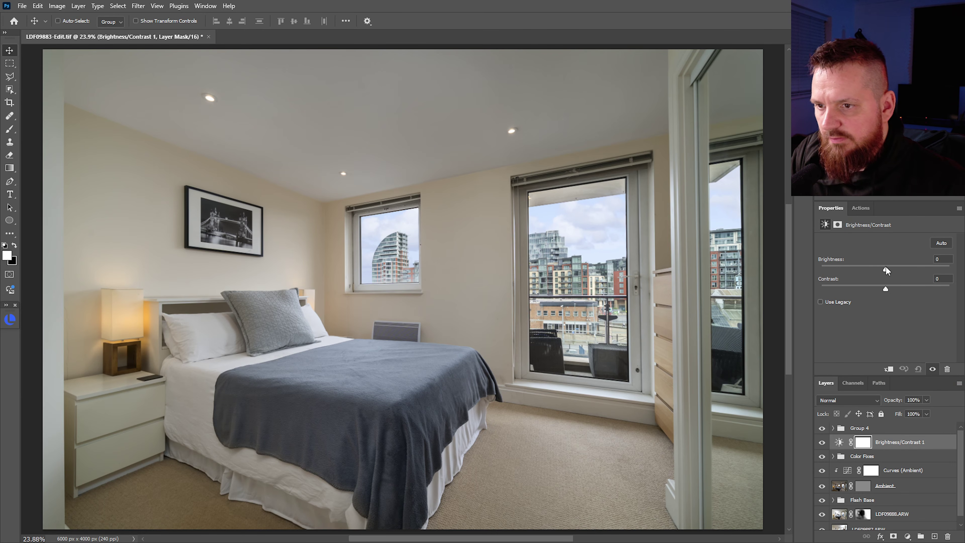
drag(886, 268, 899, 269)
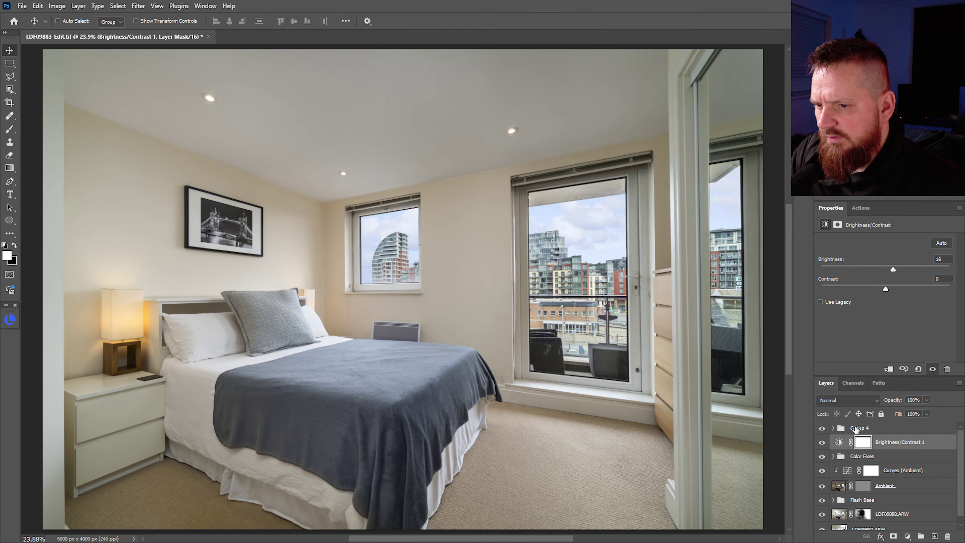
Add a Brightness/Contrast adjustment clipped to the window views group and set its brightness to 5.
click(870, 428)
click(913, 535)
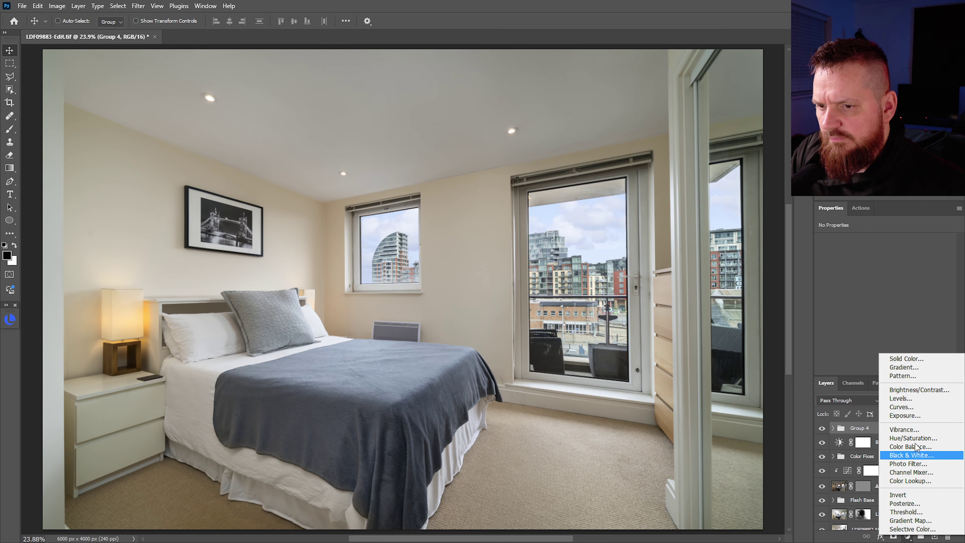
click(920, 391)
key(ctrl+alt+g)
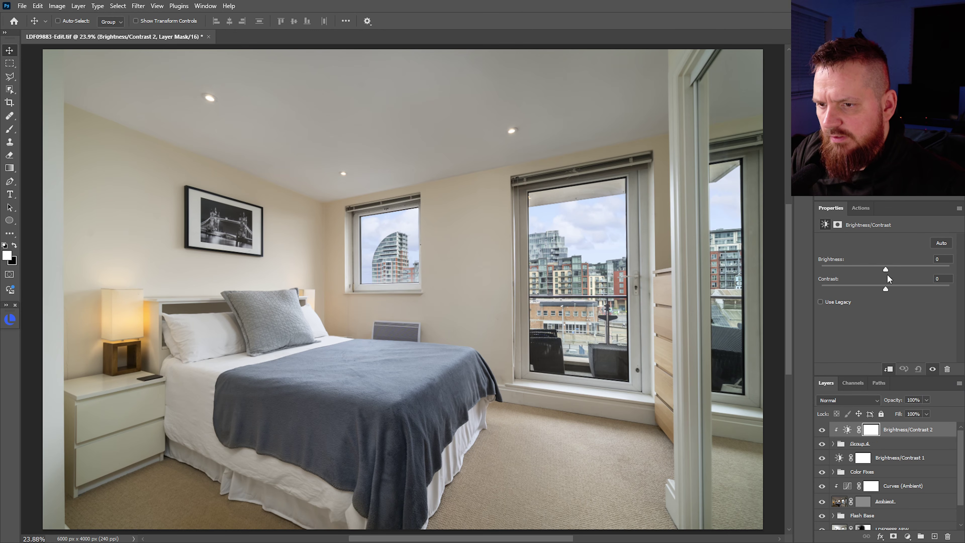
drag(889, 269, 888, 269)
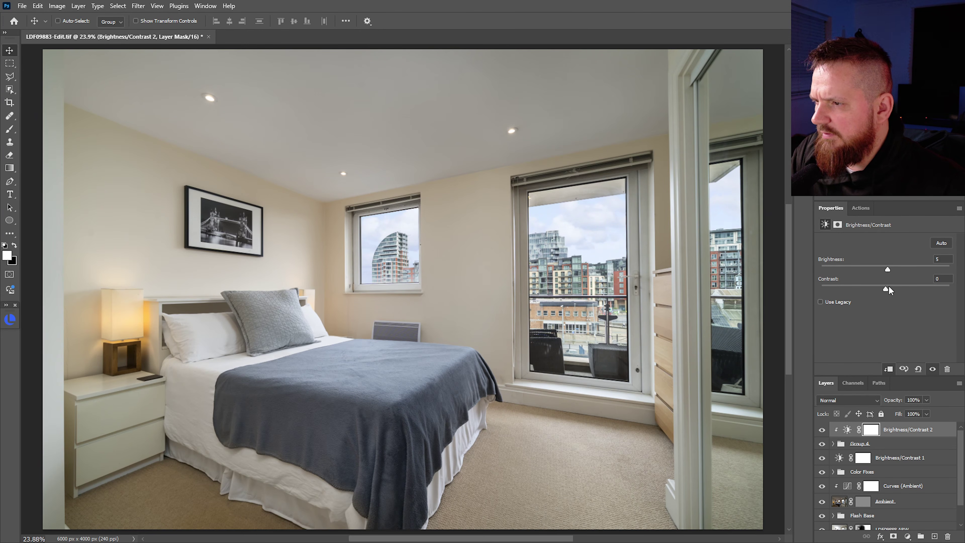
Compare the bedroom photo with and without the Brightness/Contrast 2 adjustment and the window views group.
drag(522, 310, 475, 319)
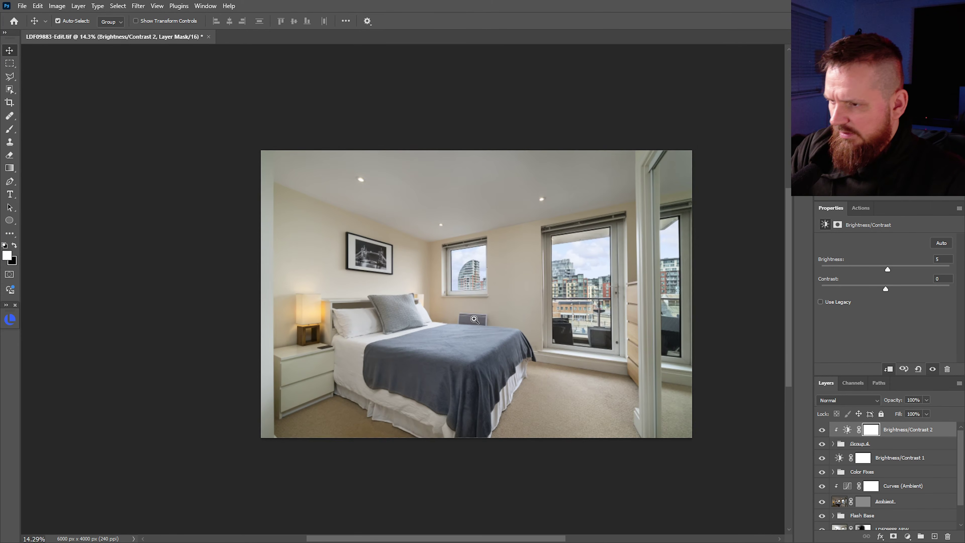
key(ctrl+0)
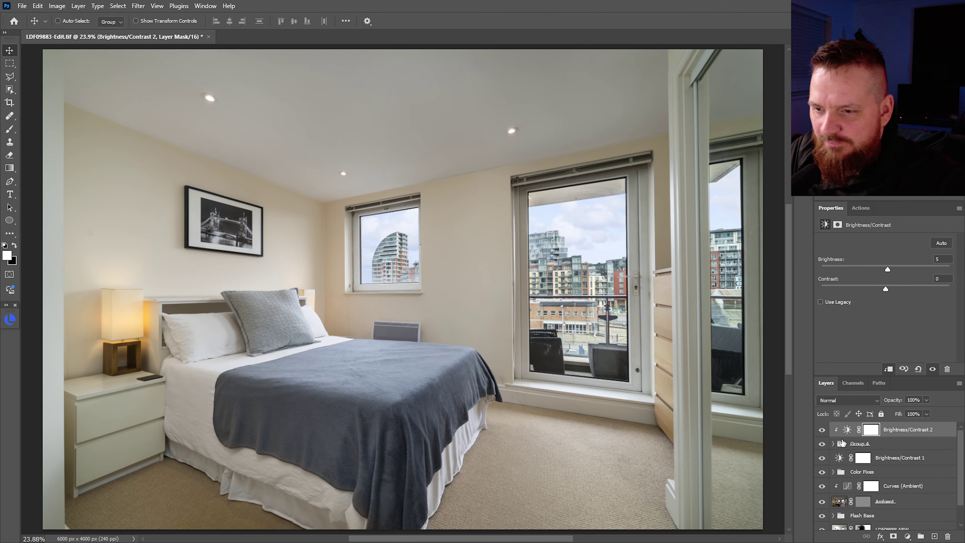
click(822, 430)
click(822, 430)
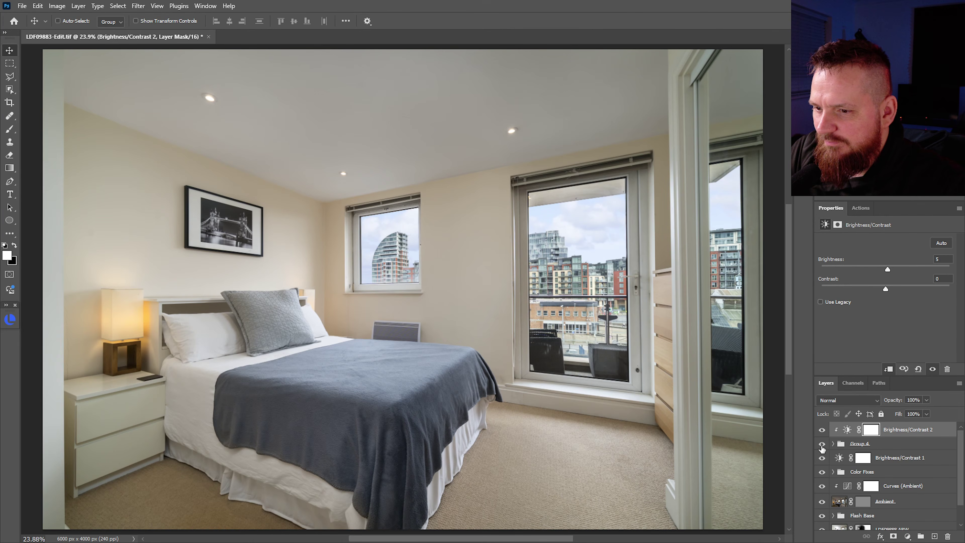
click(822, 444)
click(822, 444)
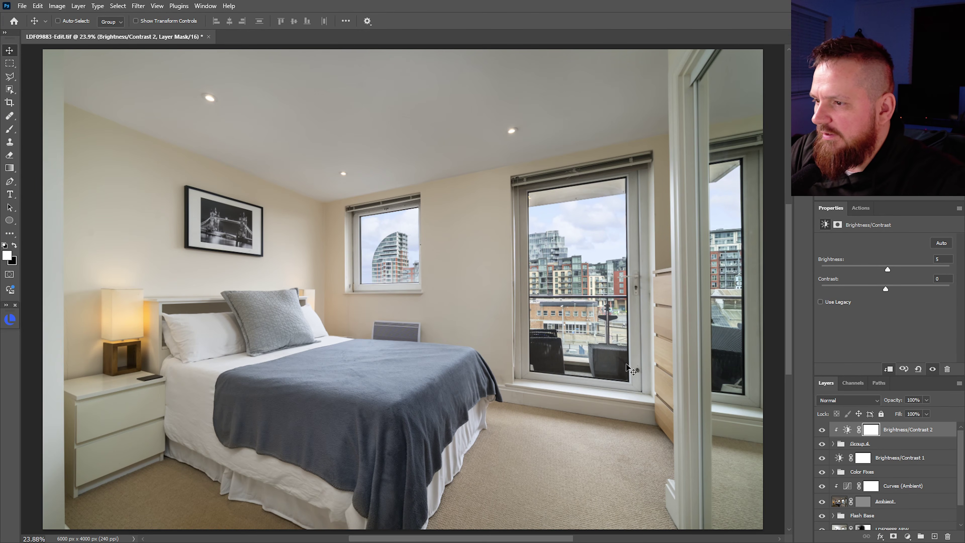
Merge the bedroom photo's visible layers into one, and save and close LDF09883-Edit.tif.
key(ctrl+shift+e)
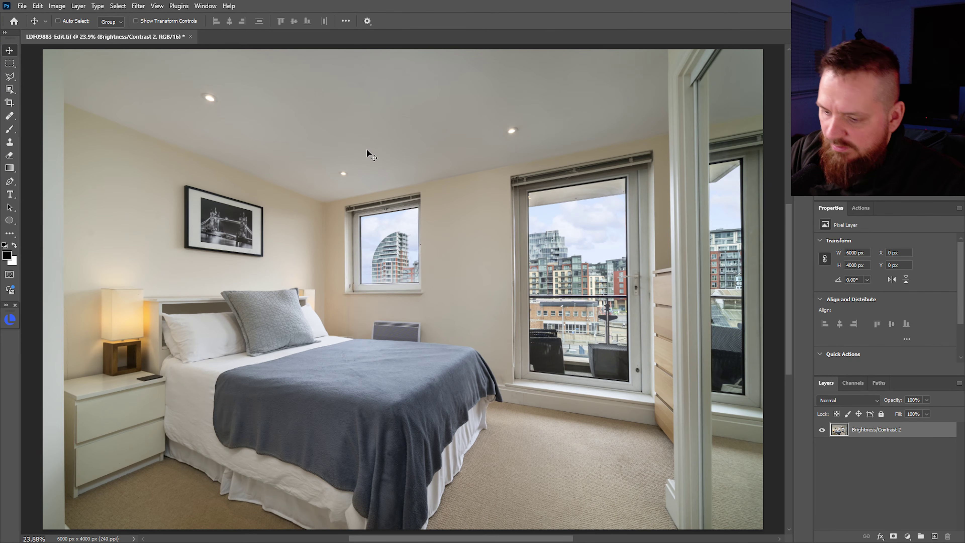
key(ctrl+s)
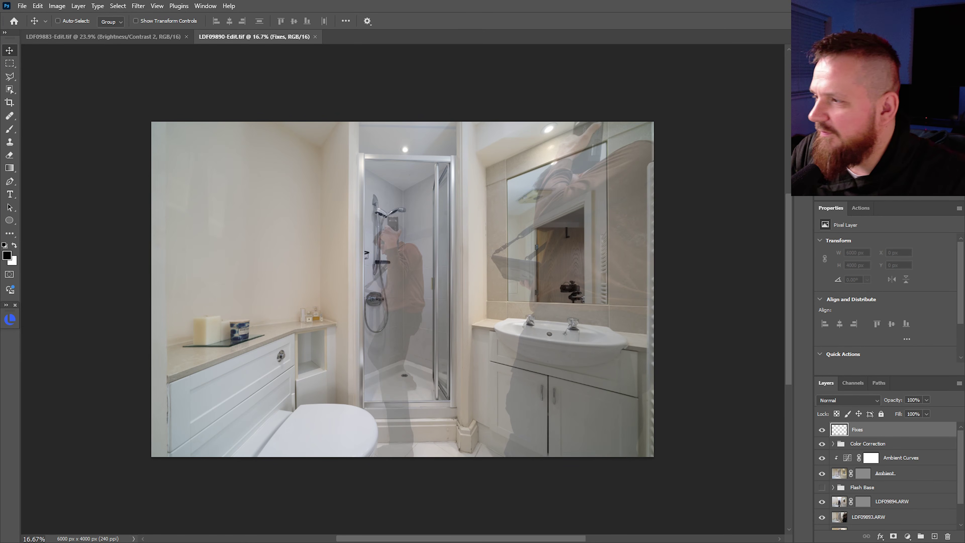
click(152, 36)
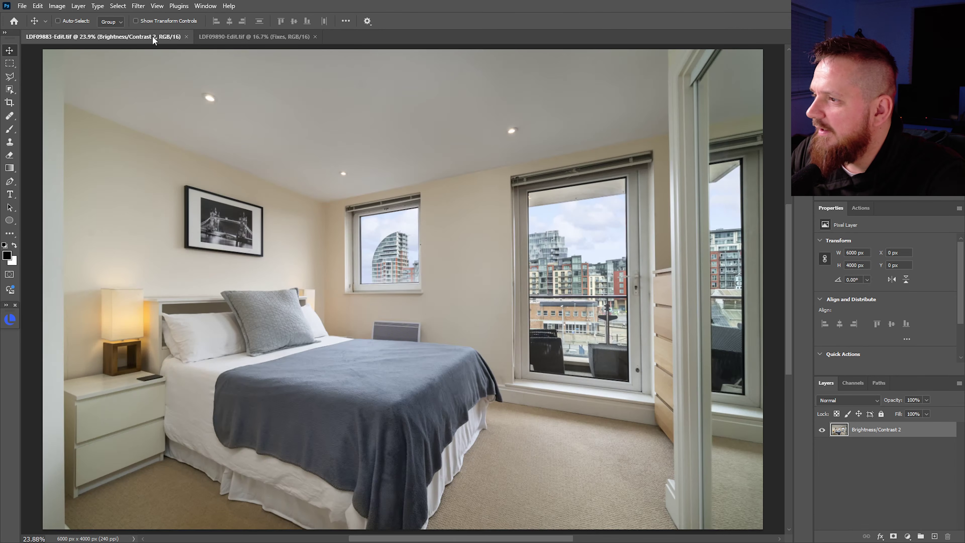
key(ctrl+w)
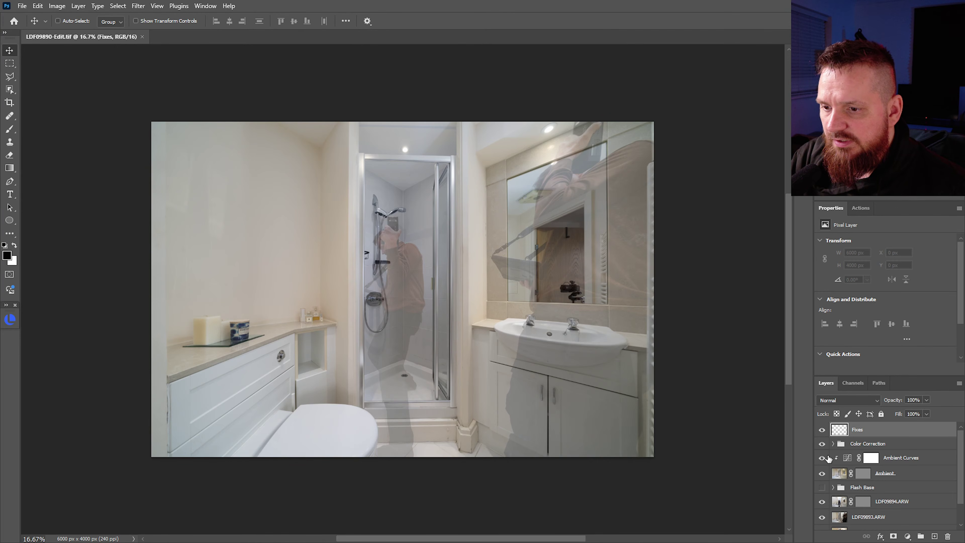
Hide the Ambient layer and paint black at 100% opacity on the LDF09894.ARW mask to remove the figure in the shower.
click(822, 474)
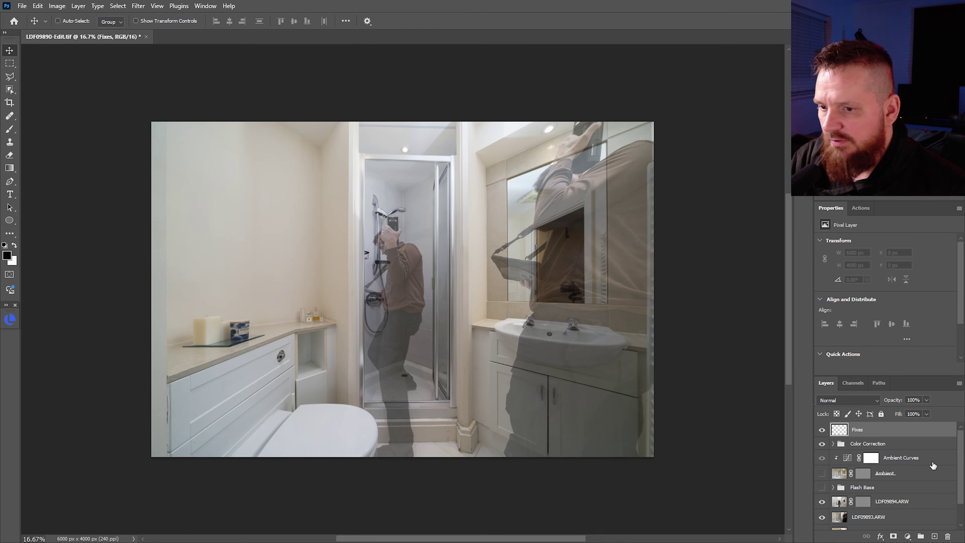
scroll(912, 471, down, 1)
click(834, 480)
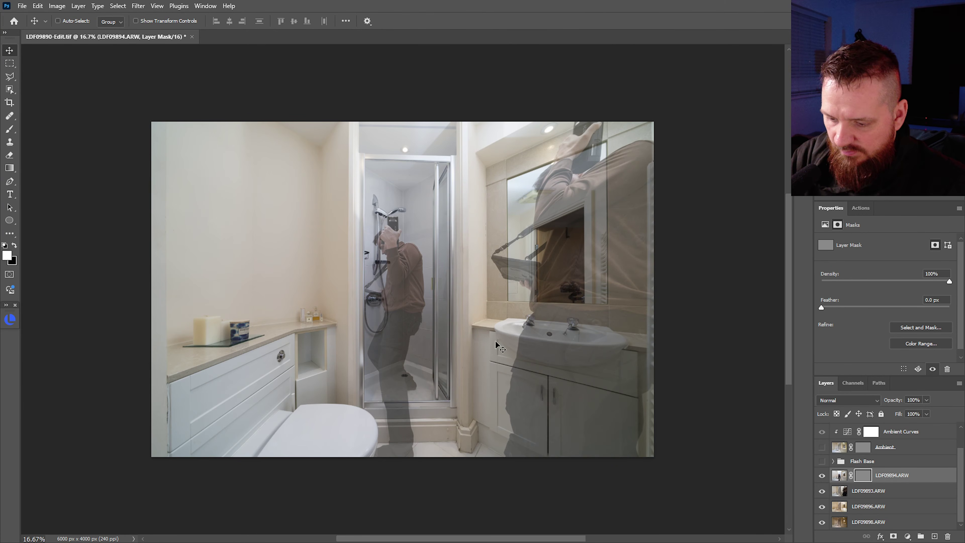
key(b)
key(x)
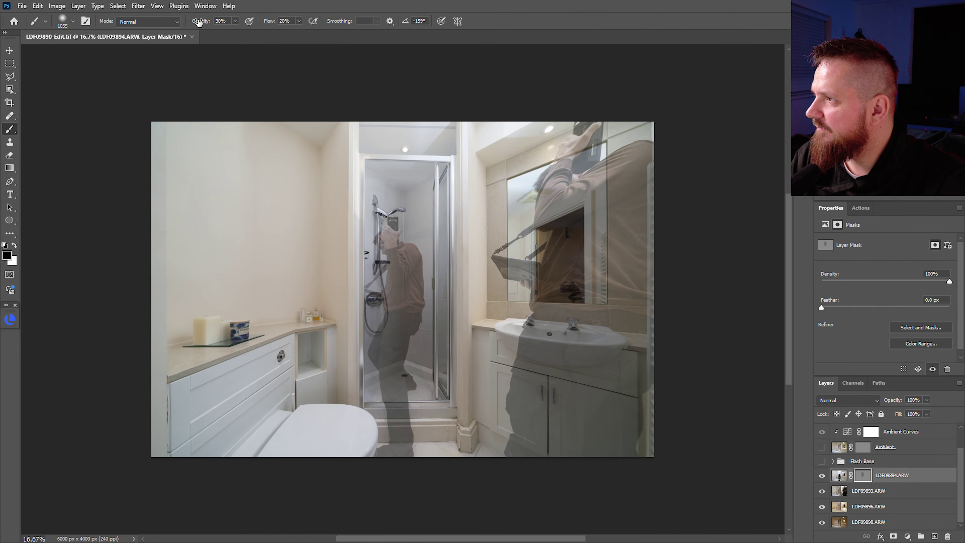
drag(197, 22, 225, 22)
mouse_move(373, 134)
mouse_down()
mouse_move(399, 240)
mouse_move(387, 315)
mouse_move(394, 450)
mouse_up()
drag(392, 424, 405, 425)
mouse_move(382, 259)
mouse_down()
mouse_move(413, 295)
mouse_move(379, 177)
mouse_move(399, 416)
mouse_up()
Paint the LDF09894.ARW mask white over the mirror and basin side to remove the figure, and black at the ceiling edge above the shower.
key(x)
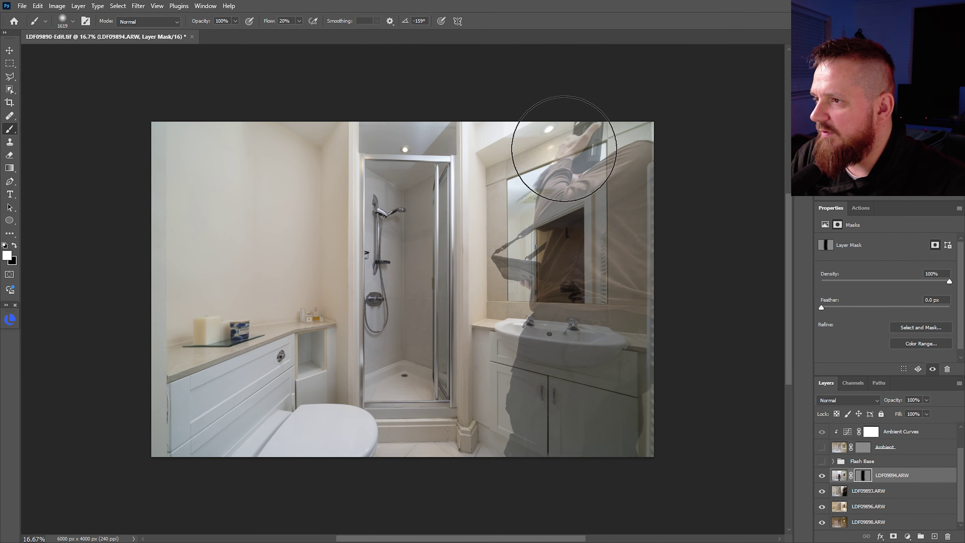
mouse_move(565, 149)
mouse_down()
mouse_move(549, 226)
mouse_move(549, 290)
mouse_move(574, 265)
mouse_move(610, 265)
mouse_move(614, 189)
mouse_move(611, 316)
mouse_move(601, 328)
mouse_move(537, 278)
mouse_move(518, 288)
mouse_move(519, 315)
mouse_move(522, 253)
mouse_up()
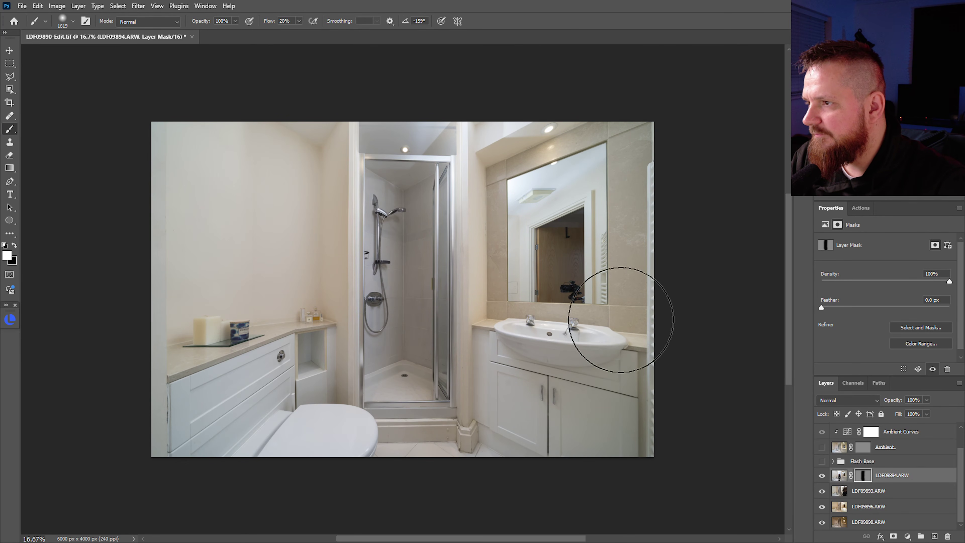
key(bracketleft)
key(bracketleft)
key(bracketleft)
key(bracketleft)
key(bracketleft)
key(bracketleft)
key(x)
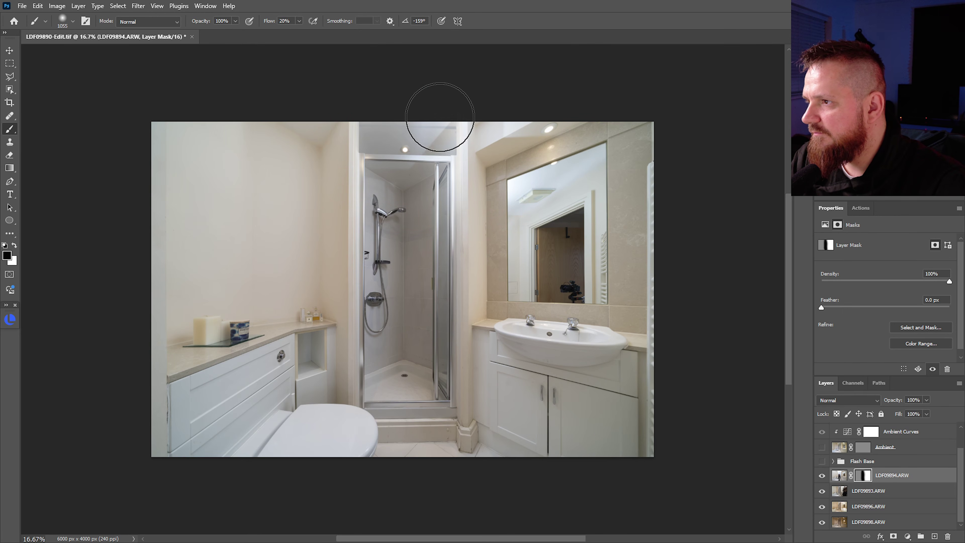
mouse_move(440, 117)
mouse_down()
mouse_move(423, 146)
mouse_move(442, 112)
mouse_move(366, 123)
mouse_move(446, 133)
mouse_up()
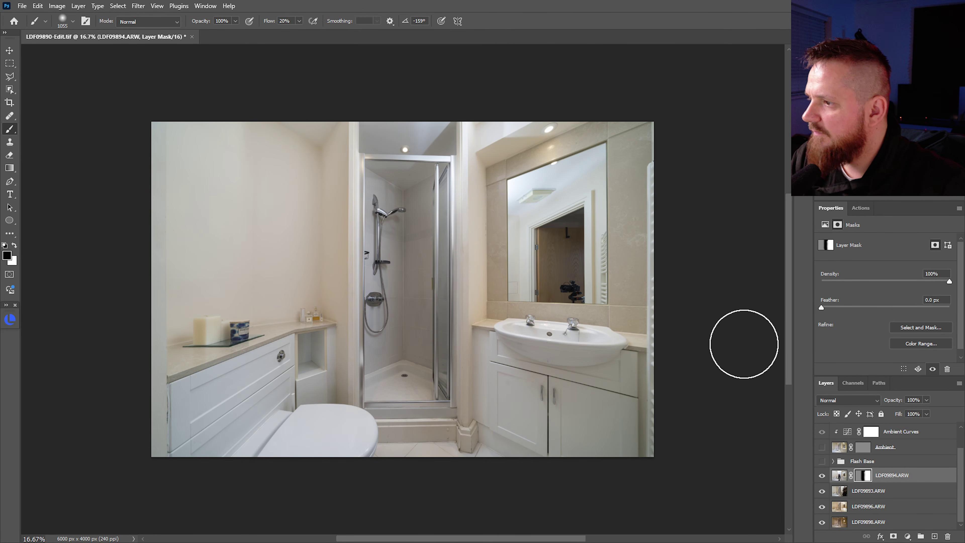
Move layers LDF09896.ARW and LDF09898.ARW above the Flash Base group and hide both.
click(871, 495)
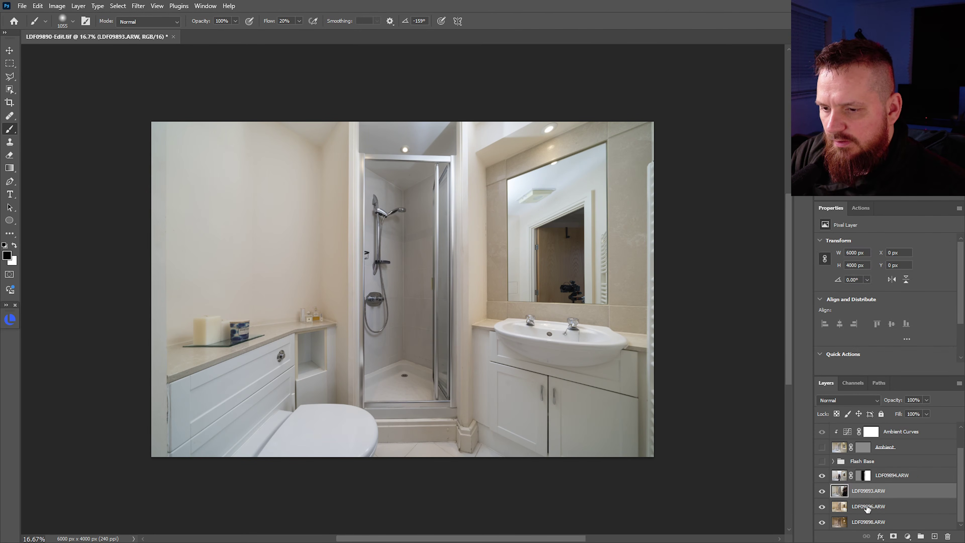
drag(867, 494, 870, 457)
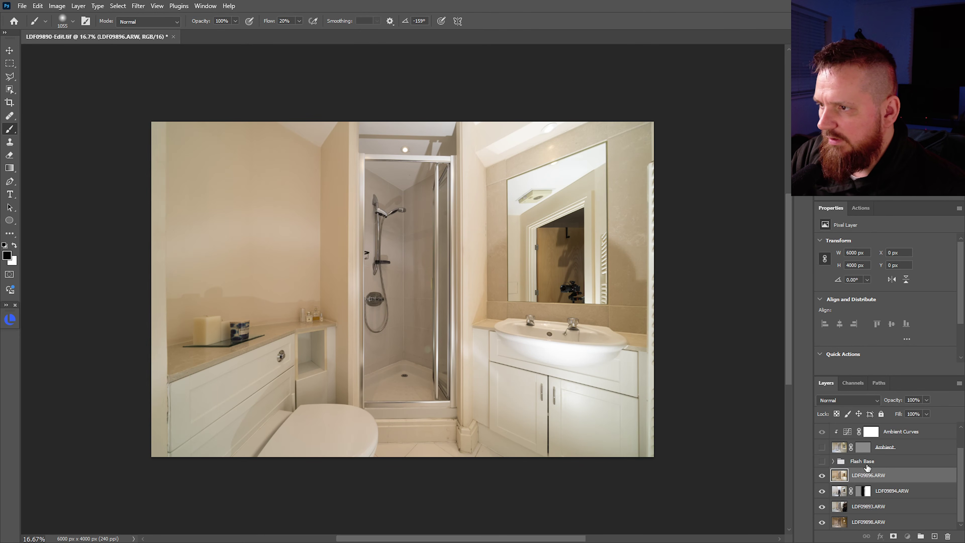
click(822, 462)
drag(865, 525, 832, 480)
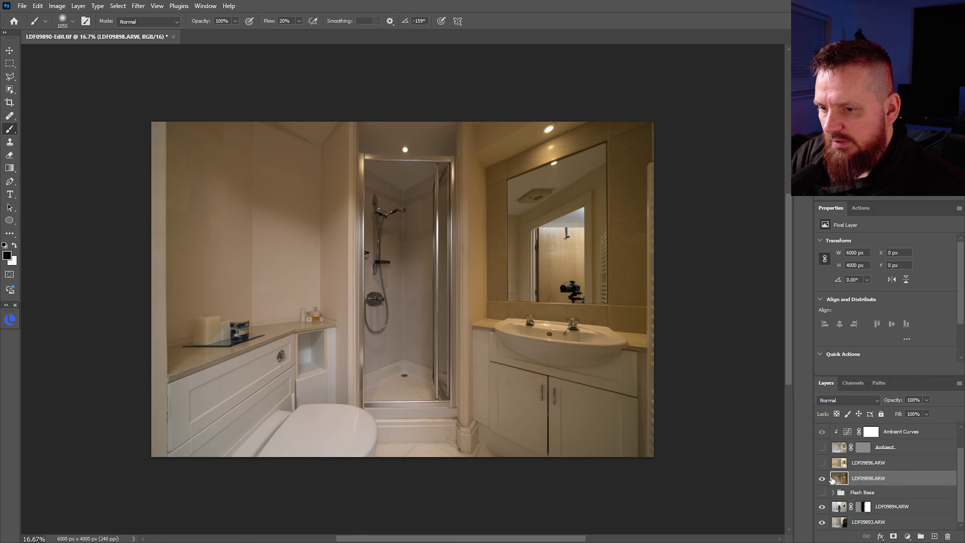
click(823, 478)
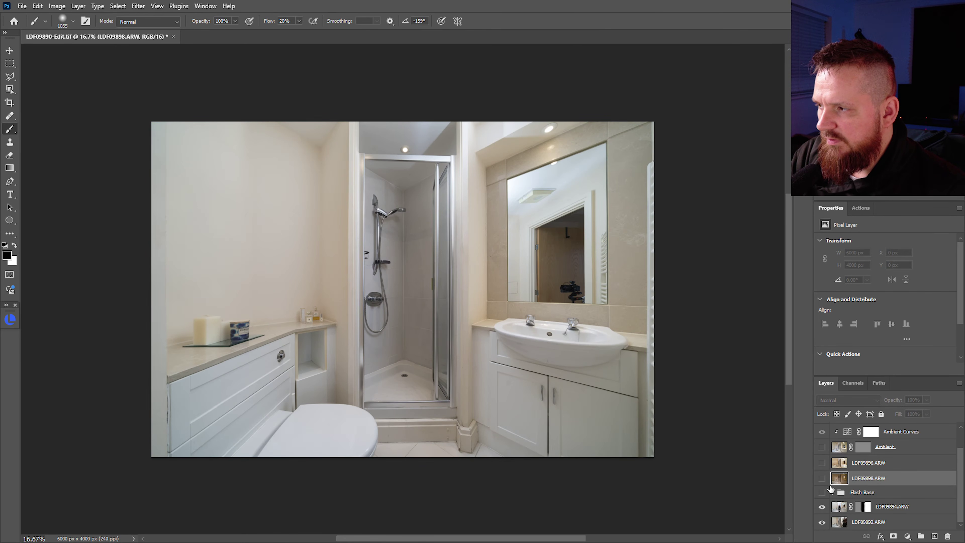
Show and expand the Flash Base group, and place Flash Darken below Flash Normal with Flash Normal hidden.
click(823, 492)
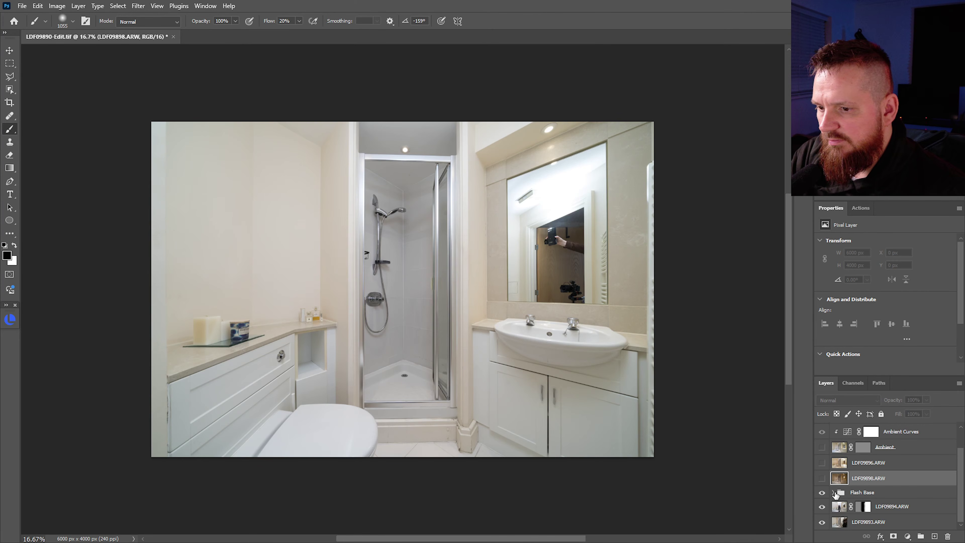
click(834, 493)
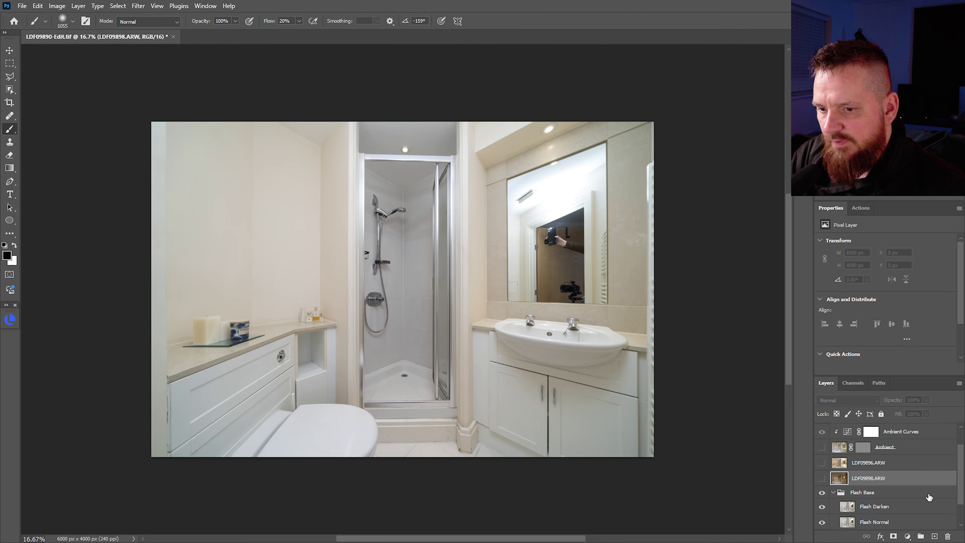
scroll(905, 494, down, 2)
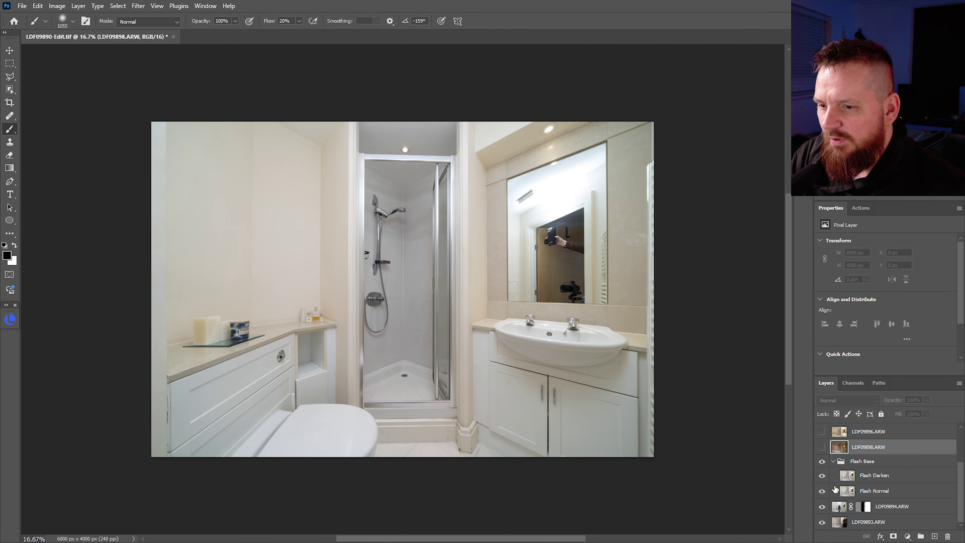
click(849, 476)
click(822, 475)
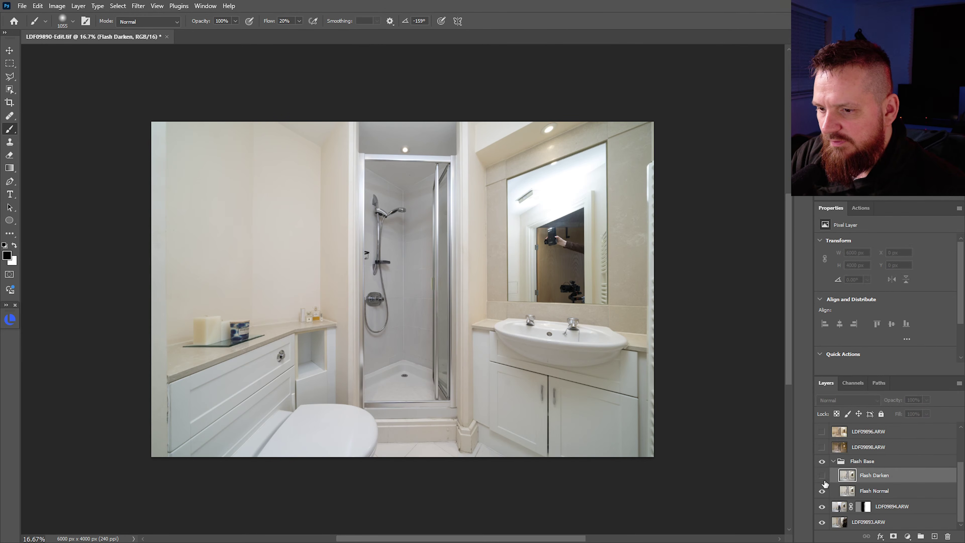
click(822, 491)
click(822, 475)
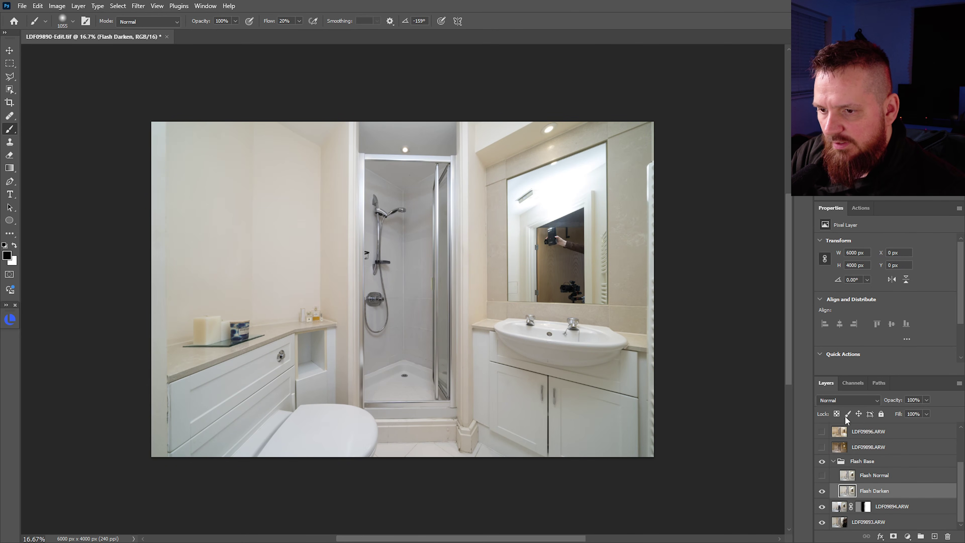
Set the Flash Darken layer's blend mode to Darken and compare the bathroom with and without it.
click(844, 400)
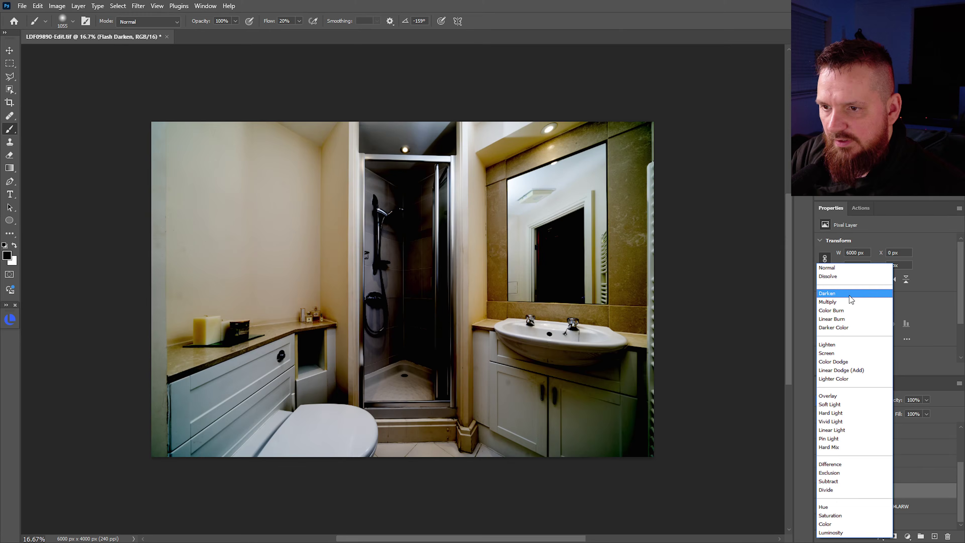
click(849, 294)
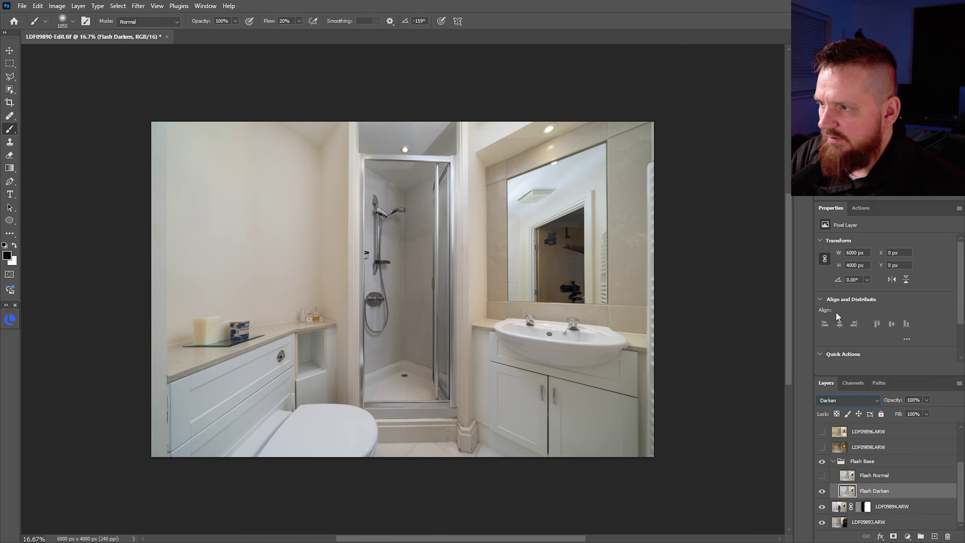
click(823, 491)
click(823, 491)
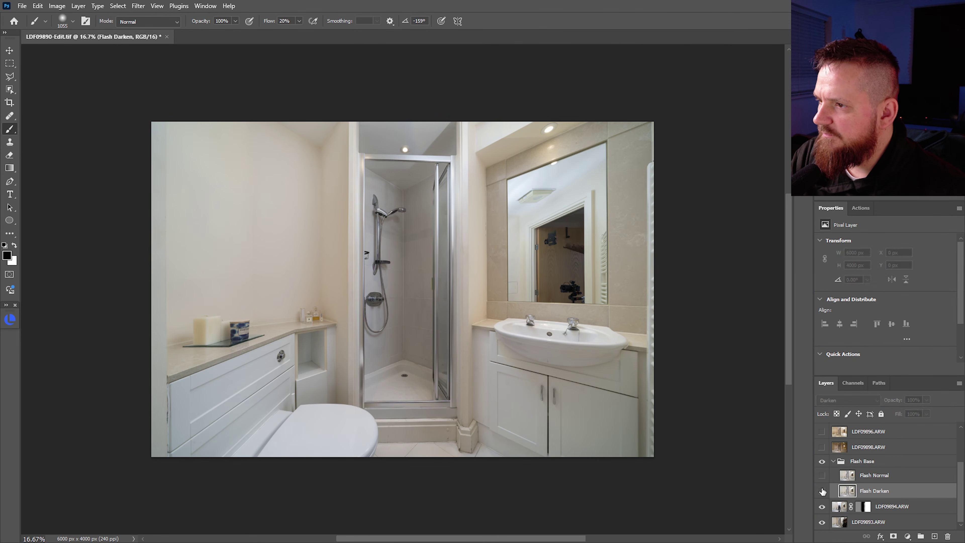
click(823, 491)
click(823, 491)
click(823, 491)
click(823, 491)
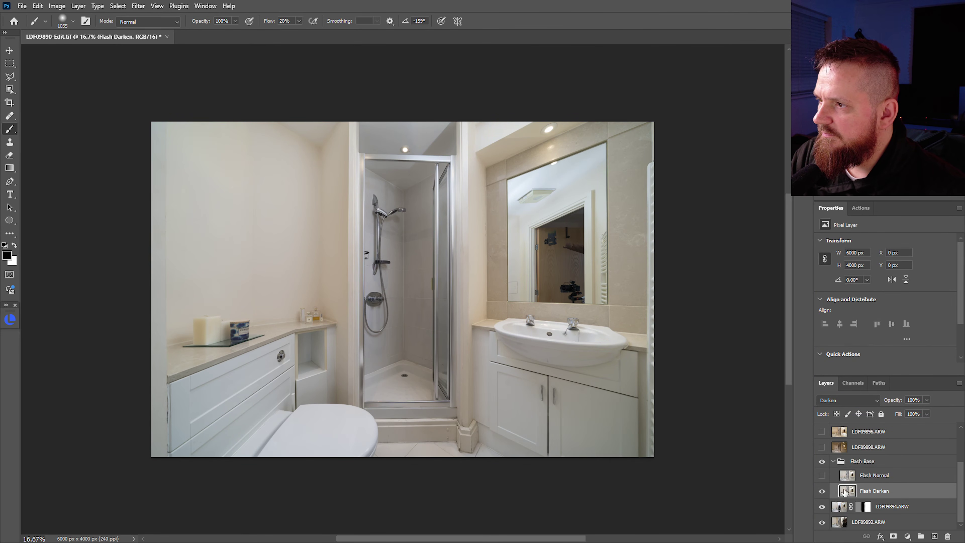
Add a black mask to Flash Darken and paint it white around the upper part of the shower.
alt+click(894, 536)
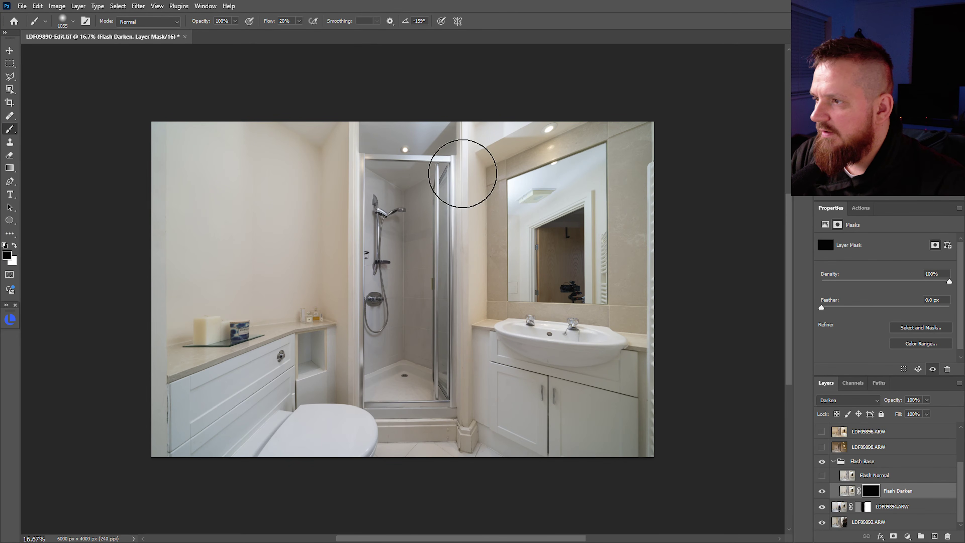
key(x)
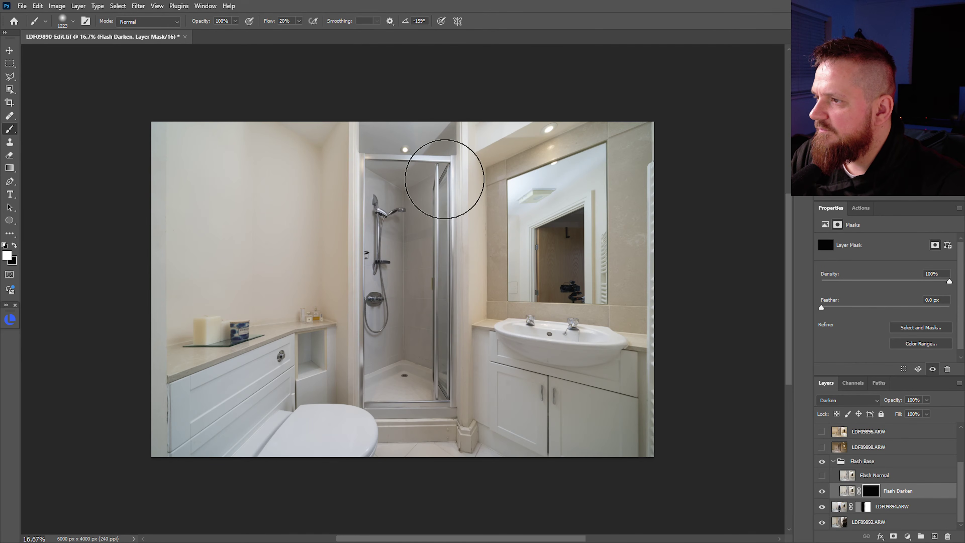
click(415, 252)
Show Flash Normal, add a black mask to it and paint white over the shower, walls and cabinets, leaving out the mirror.
click(822, 475)
click(874, 475)
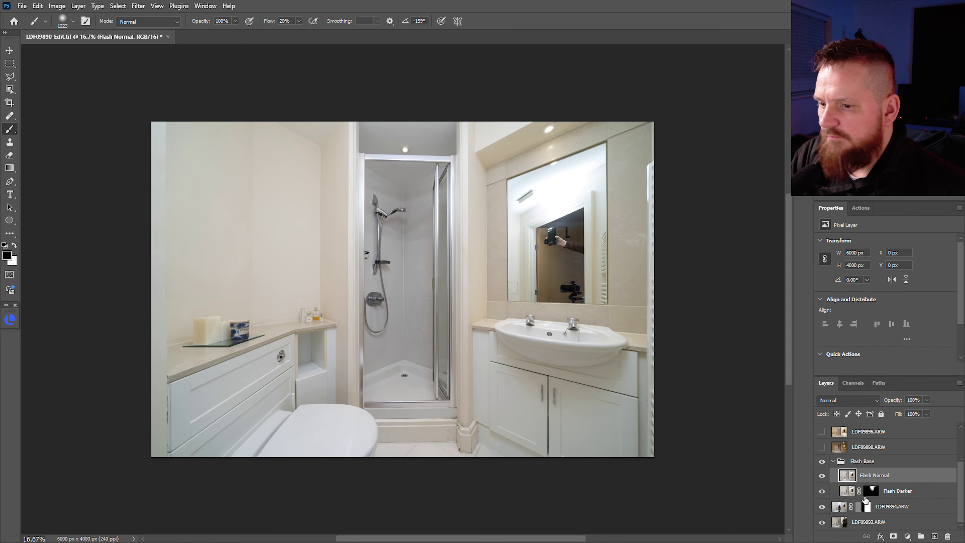
alt+click(894, 536)
key(x)
key(bracketright)
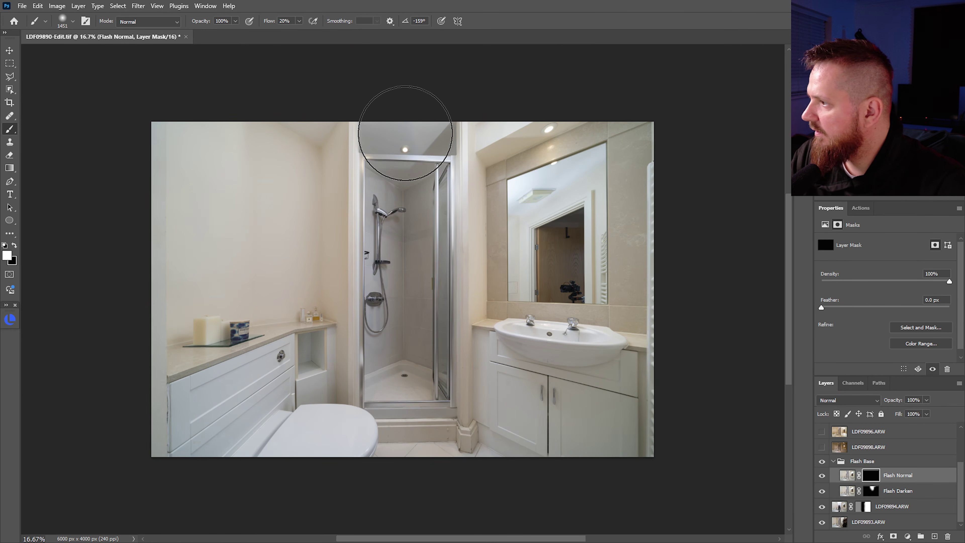
mouse_move(437, 126)
mouse_down()
mouse_move(214, 153)
mouse_move(163, 173)
mouse_up()
mouse_move(291, 371)
mouse_down()
mouse_move(409, 406)
mouse_move(355, 155)
mouse_move(430, 369)
mouse_move(448, 218)
mouse_move(470, 224)
mouse_up()
key(bracketleft)
key(bracketleft)
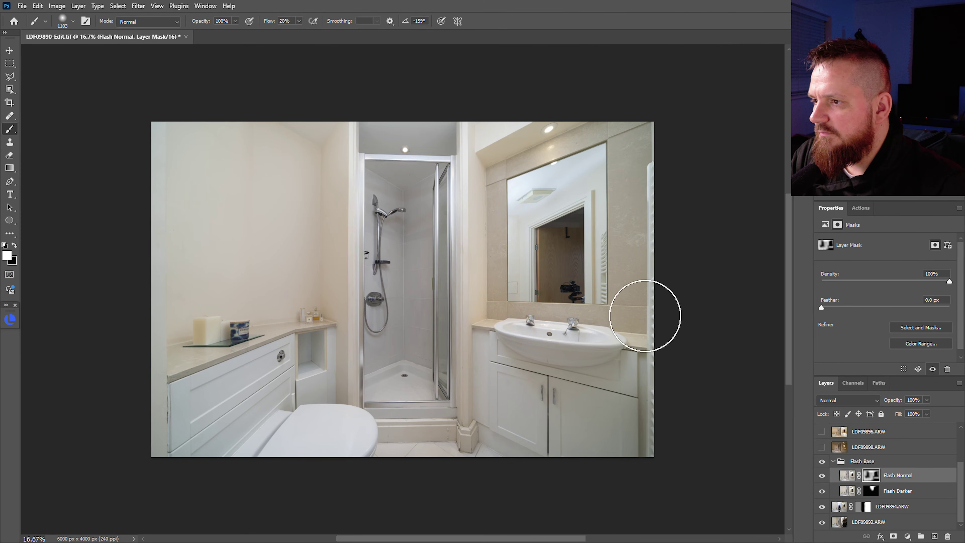
drag(499, 377, 643, 388)
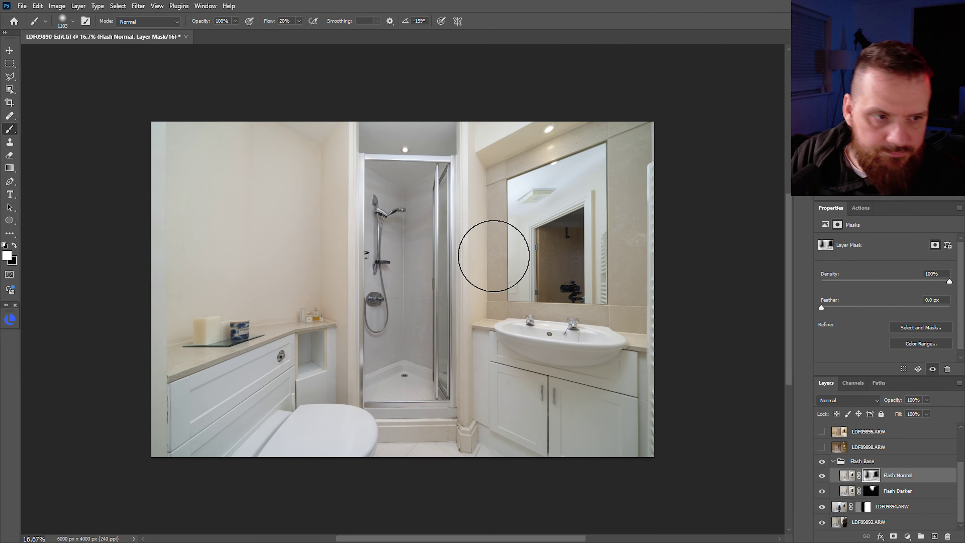
key(ctrl+0)
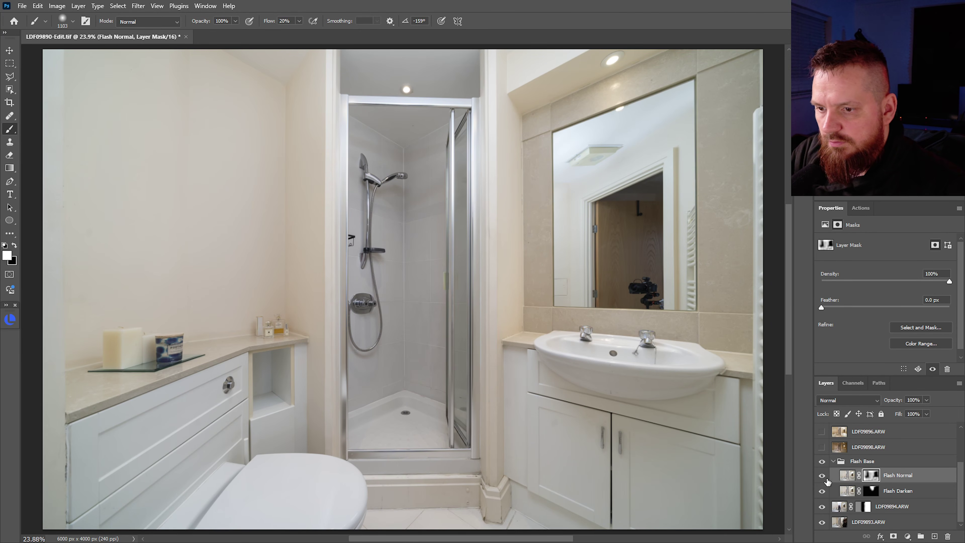
Collapse the Flash Base group and preview the LDF09898.ARW exposure over the flash blend.
click(833, 461)
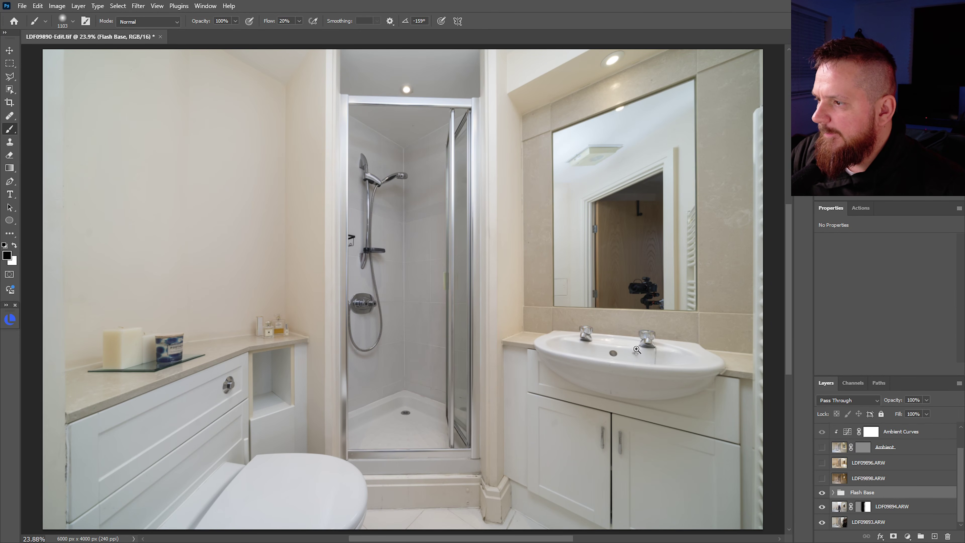
drag(647, 344, 625, 370)
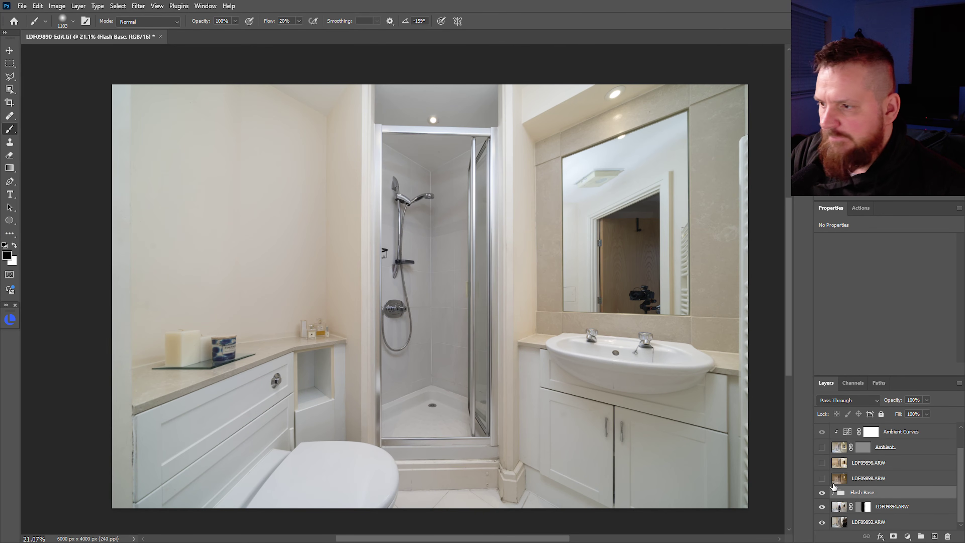
mouse_move(685, 372)
mouse_down()
mouse_move(682, 400)
mouse_move(679, 388)
mouse_up()
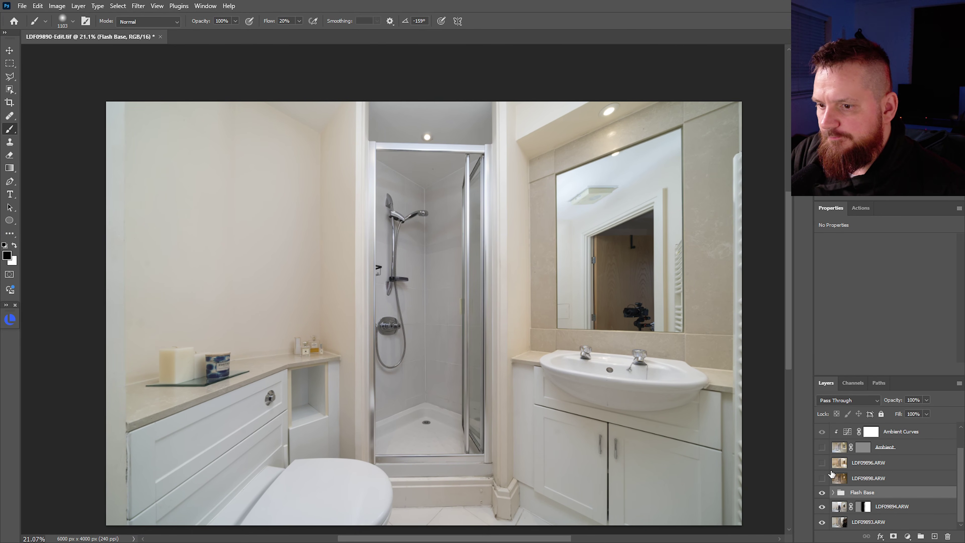
click(821, 478)
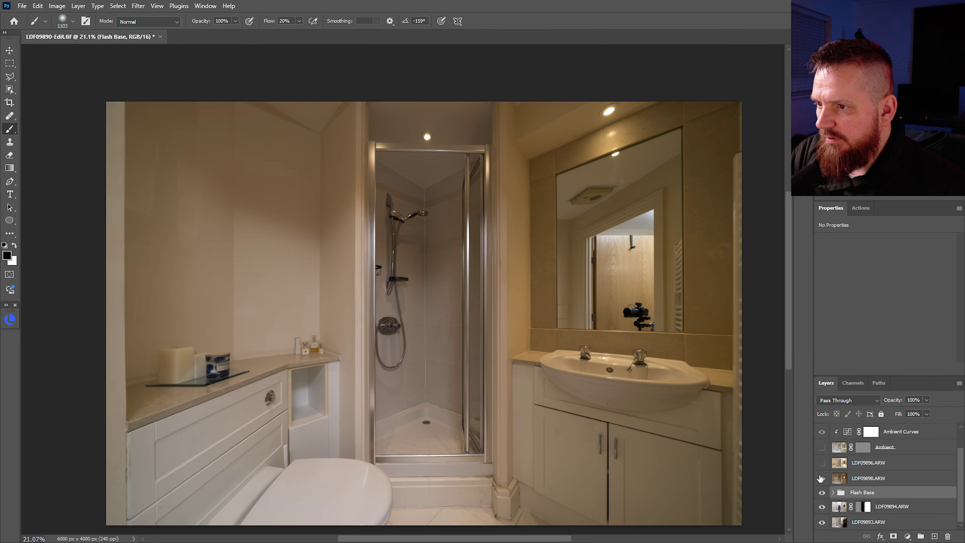
click(821, 479)
Show LDF09896.ARW, place it directly above the Flash Base group and add a black mask to it.
click(822, 463)
drag(868, 463, 877, 493)
alt+click(894, 537)
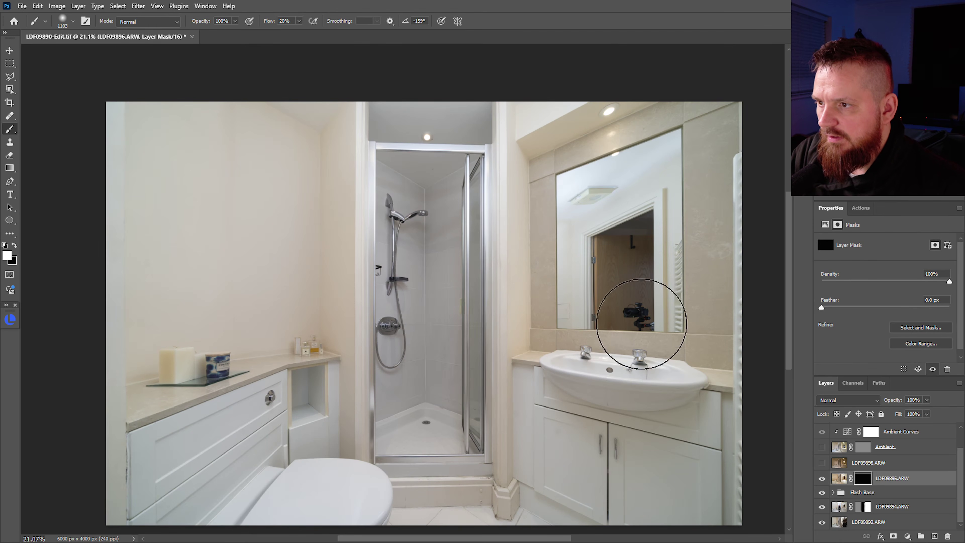
Outline the whole bathroom mirror with a Polygonal Lasso selection.
scroll(618, 202, up, 3)
key(l)
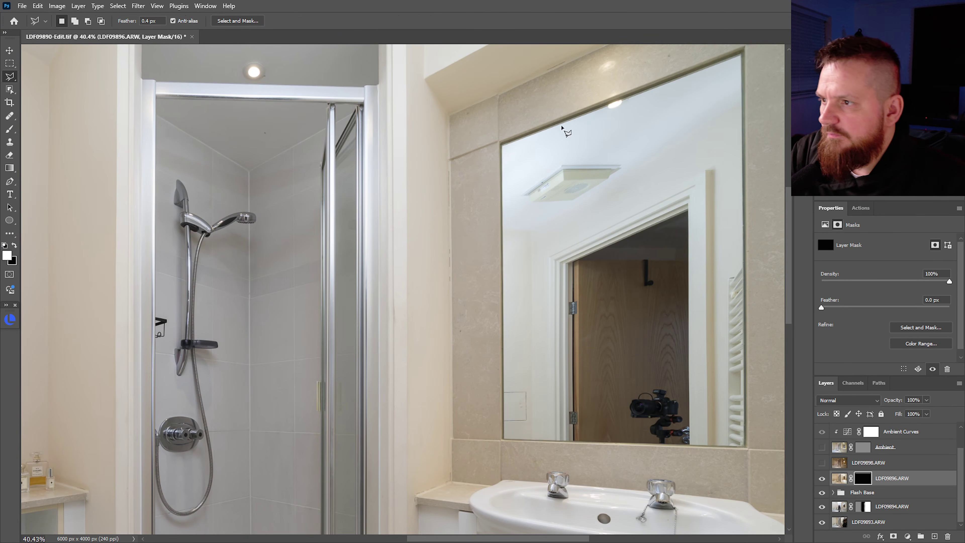
click(502, 145)
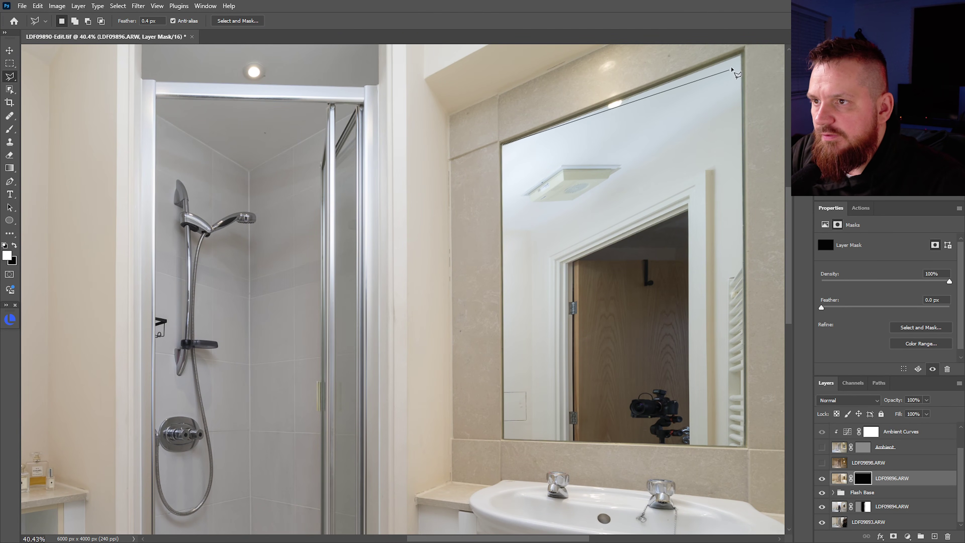
click(742, 53)
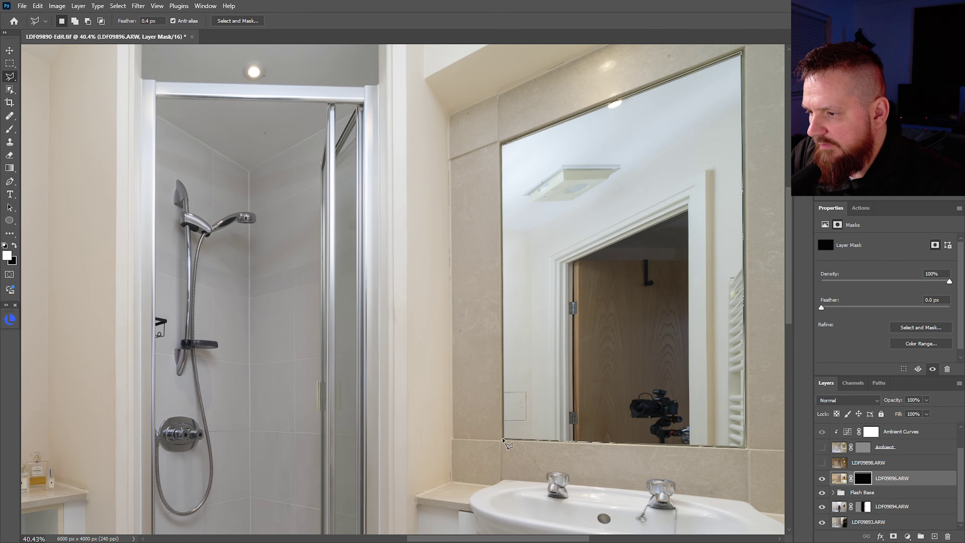
click(501, 146)
Try filling the whole mirror selection with white on the LDF09896.ARW mask, undo the fill and restore the mirror selection.
key(alt+BackSpace)
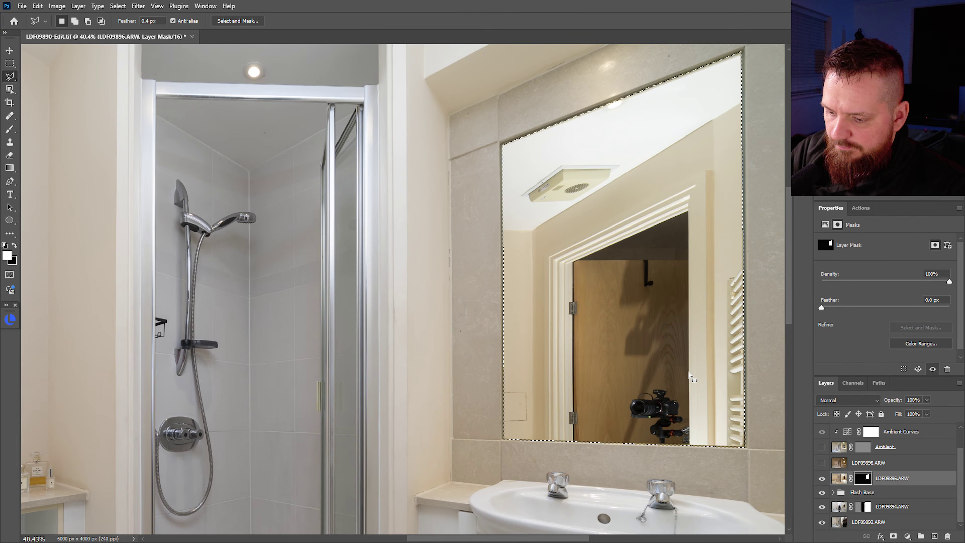
key(ctrl+z)
click(497, 144)
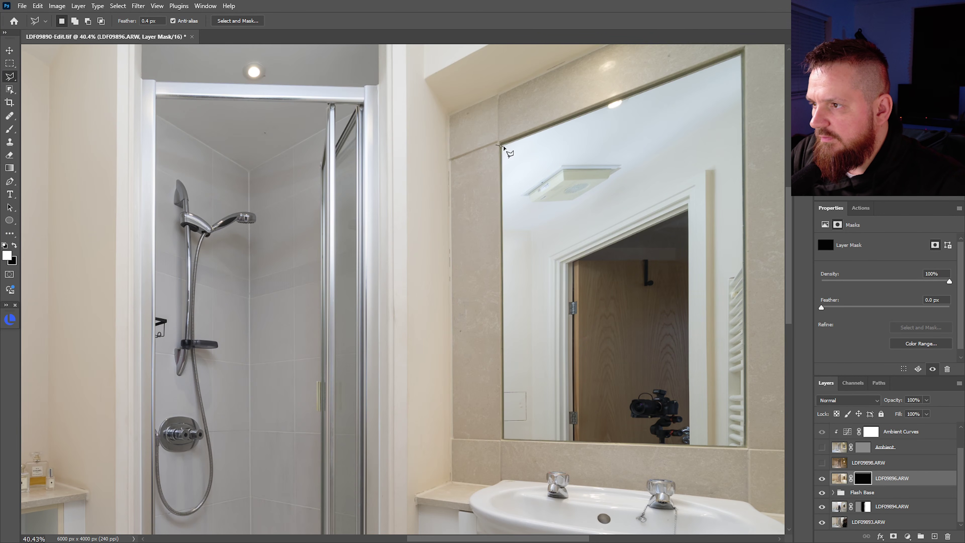
click(501, 146)
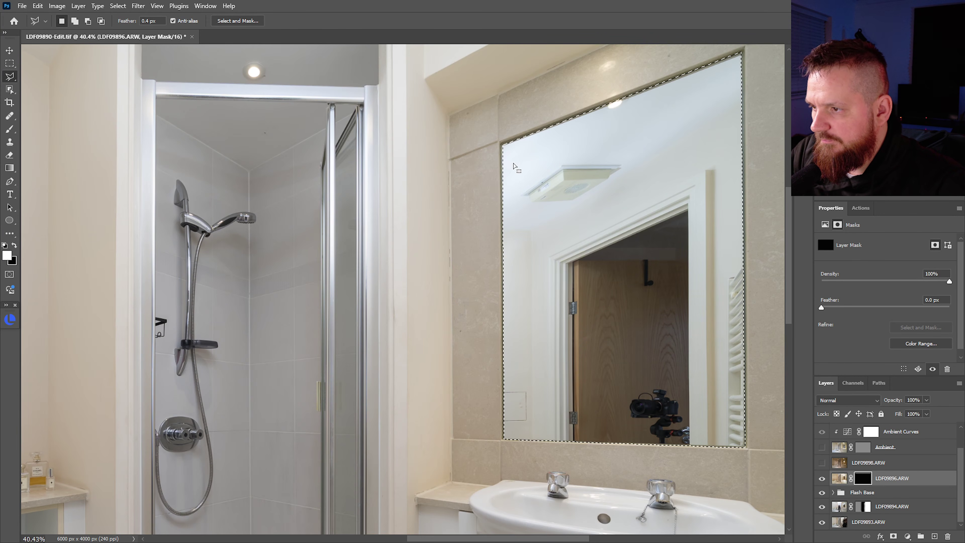
Subtract everything below the reflected ceiling line from the mirror selection, leaving only the ceiling reflection selected.
key(alt)
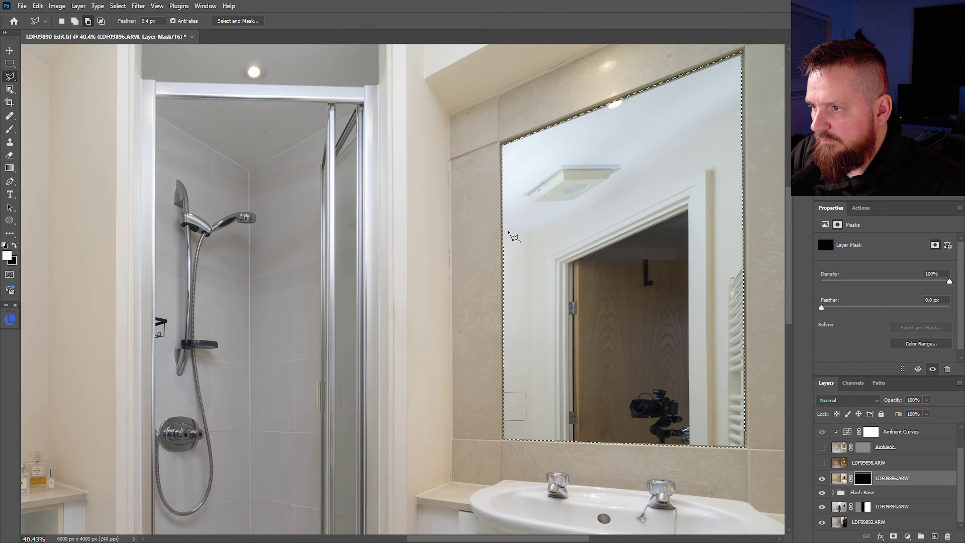
click(534, 230)
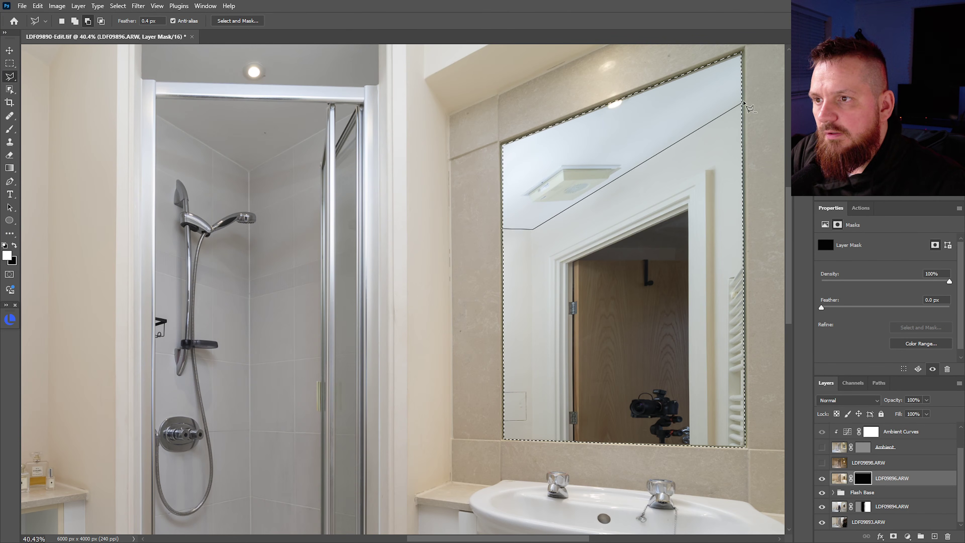
click(747, 101)
click(748, 461)
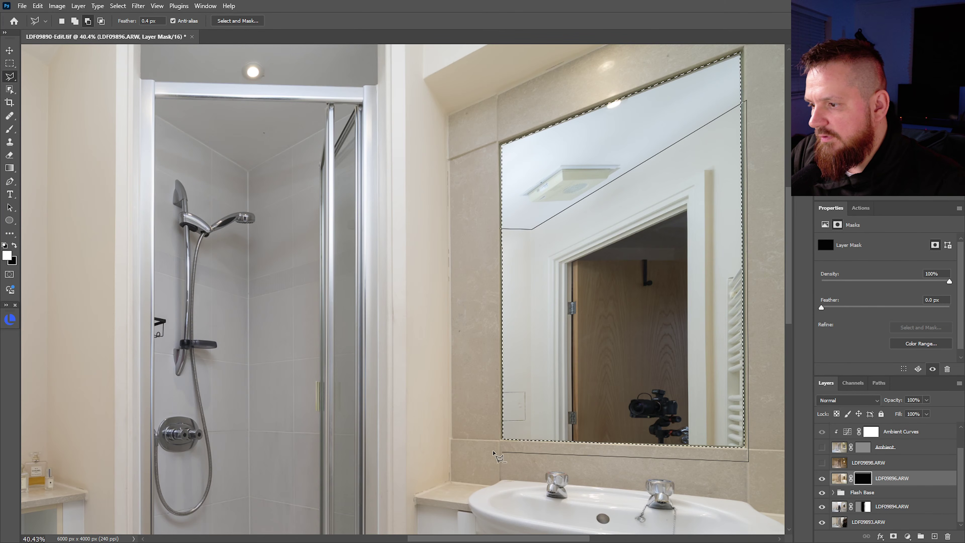
click(487, 447)
click(473, 295)
click(500, 233)
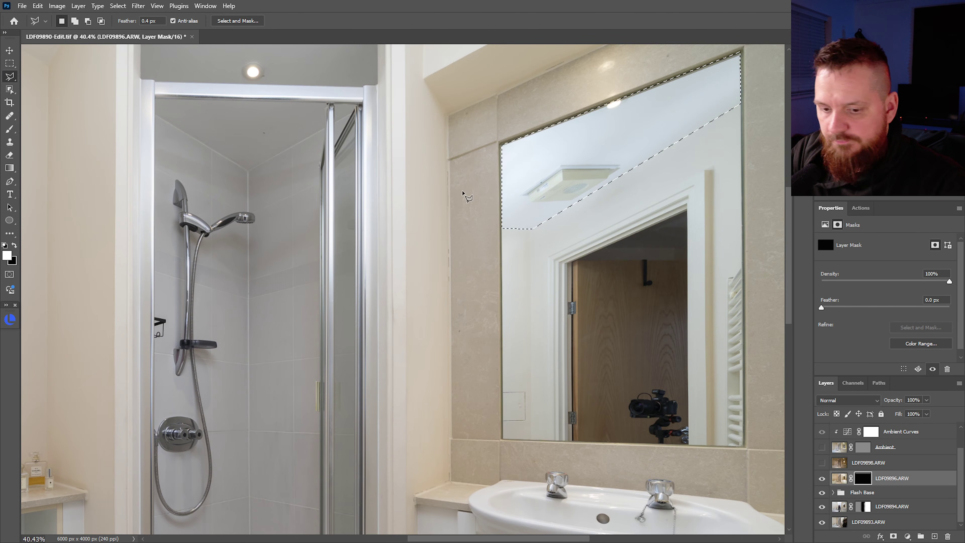
Fill the reflected ceiling with white on the LDF09896.ARW mask, set the layer's opacity to 42% and deselect.
key(alt+BackSpace)
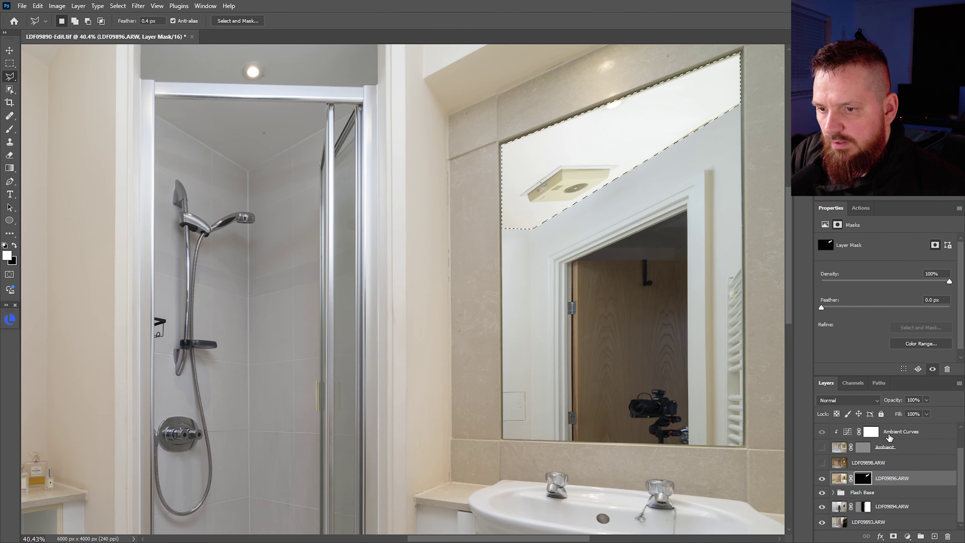
drag(894, 402, 883, 402)
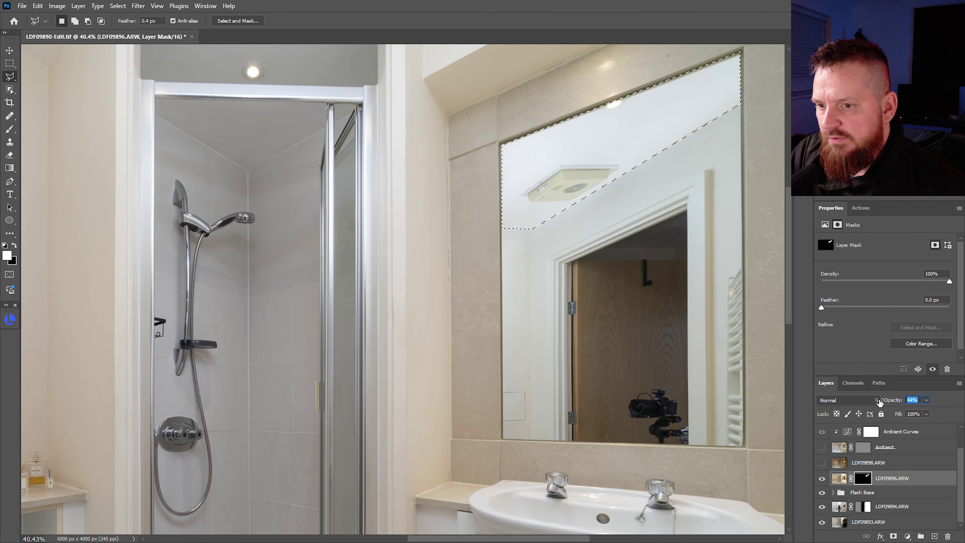
key(ctrl+d)
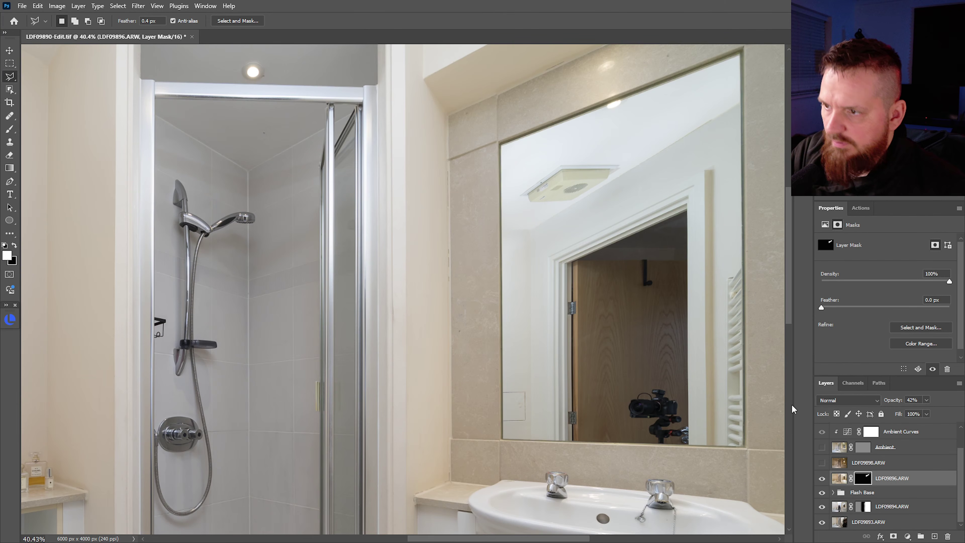
scroll(645, 304, down, 2)
scroll(645, 304, down, 5)
scroll(668, 326, up, 3)
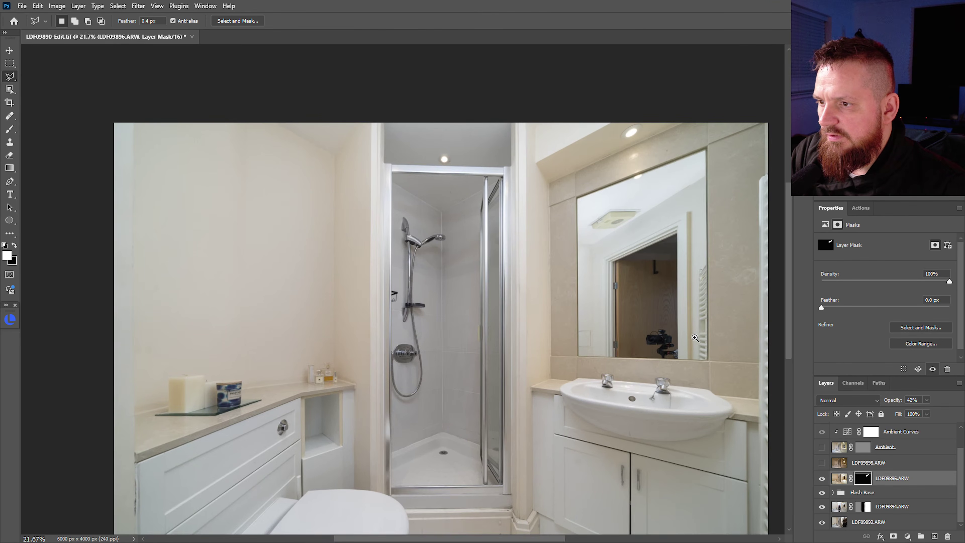
scroll(670, 341, down, 1)
scroll(671, 348, up, 2)
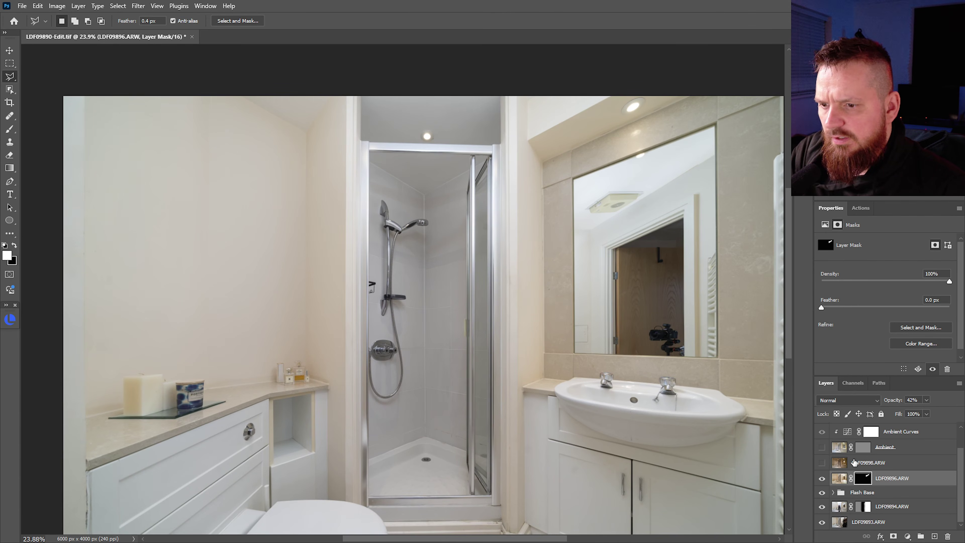
Show LDF09898.ARW, try the Screen blend mode on it and settle on Lighten.
click(823, 463)
click(838, 461)
click(850, 402)
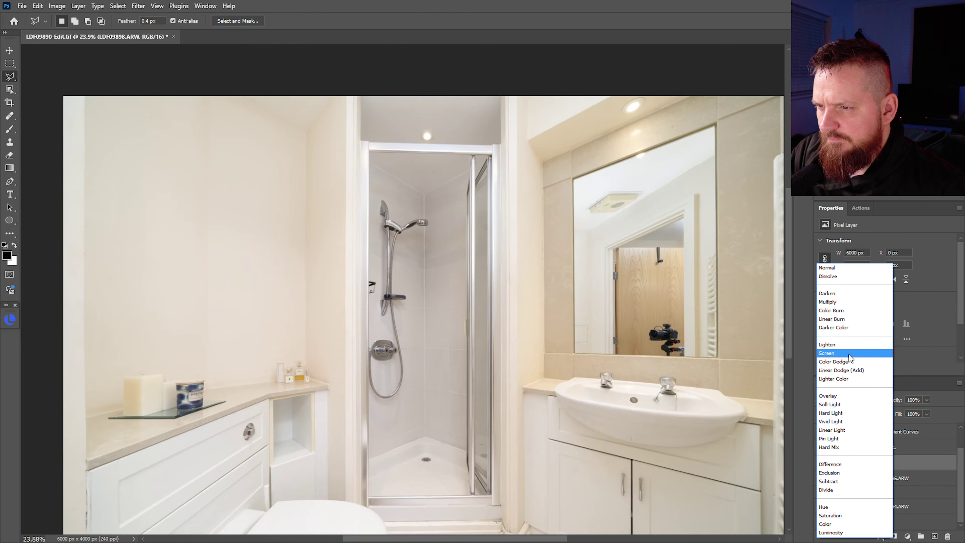
click(849, 357)
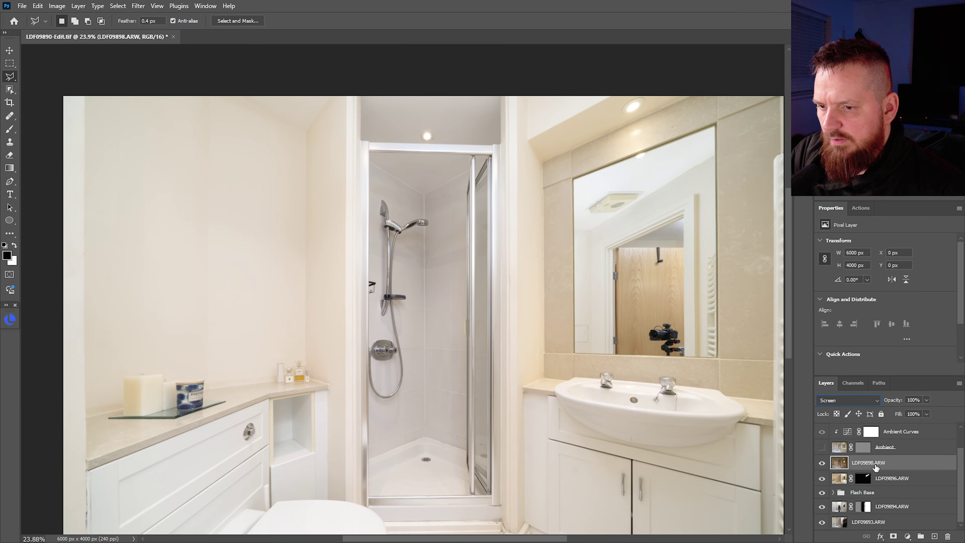
click(847, 404)
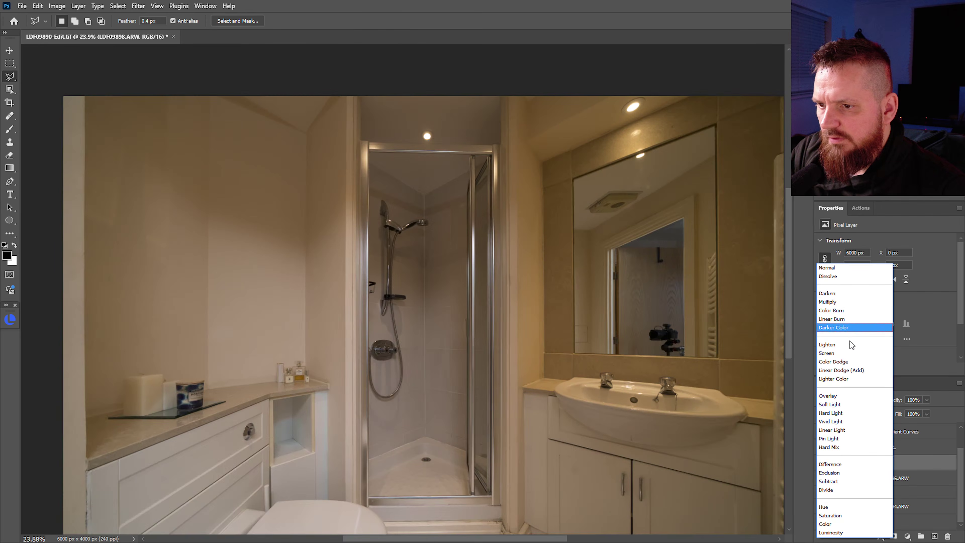
click(849, 359)
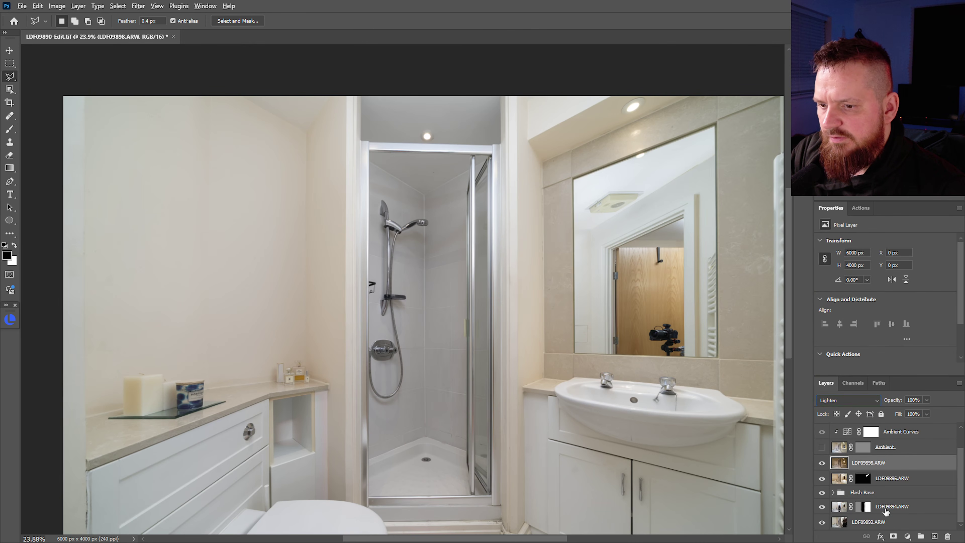
Add a black mask to LDF09898.ARW and paint it white over the wooden door reflected in the mirror.
alt+click(894, 536)
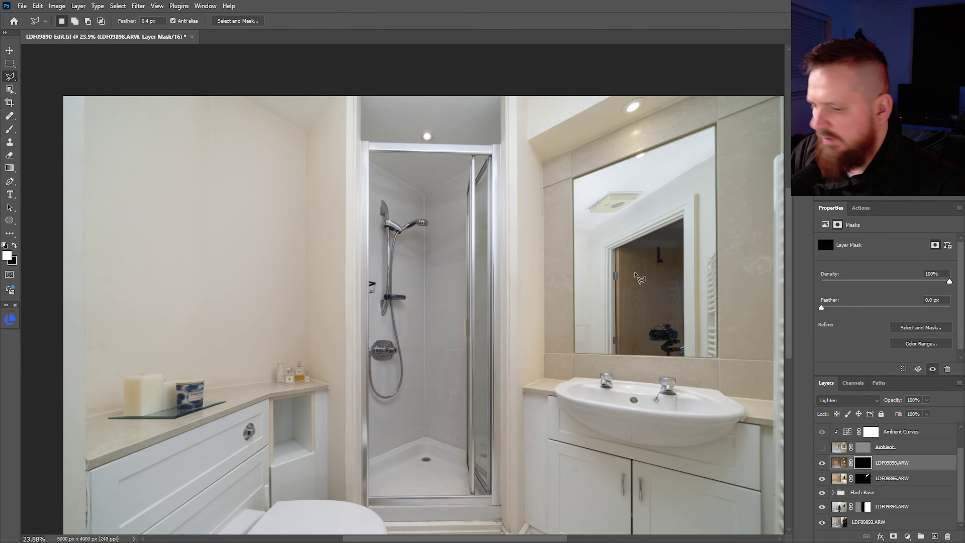
key(b)
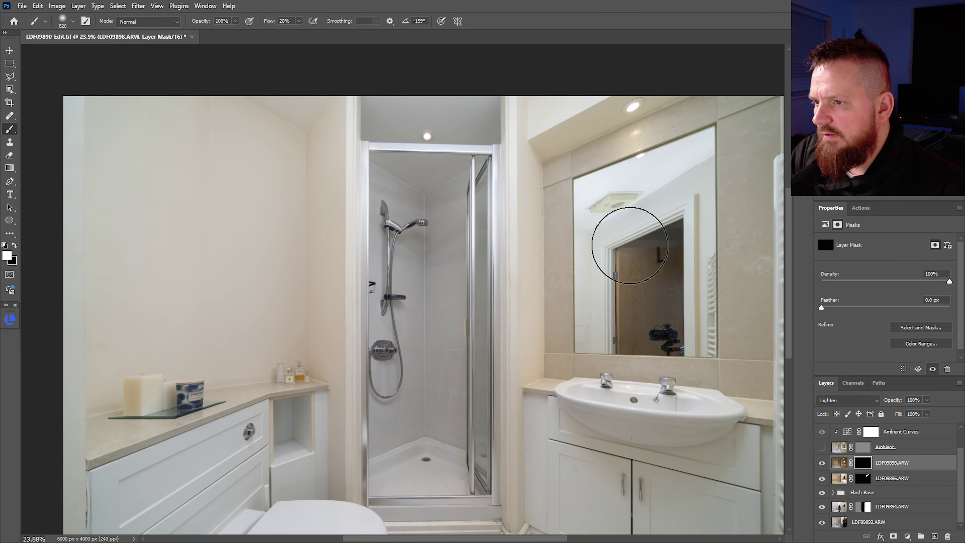
mouse_move(703, 321)
mouse_down()
mouse_move(642, 252)
mouse_move(686, 230)
mouse_move(675, 231)
mouse_move(648, 258)
mouse_move(642, 330)
mouse_move(702, 334)
mouse_move(709, 252)
mouse_move(685, 144)
mouse_move(689, 341)
mouse_move(728, 340)
mouse_move(759, 240)
mouse_up()
drag(743, 176, 722, 130)
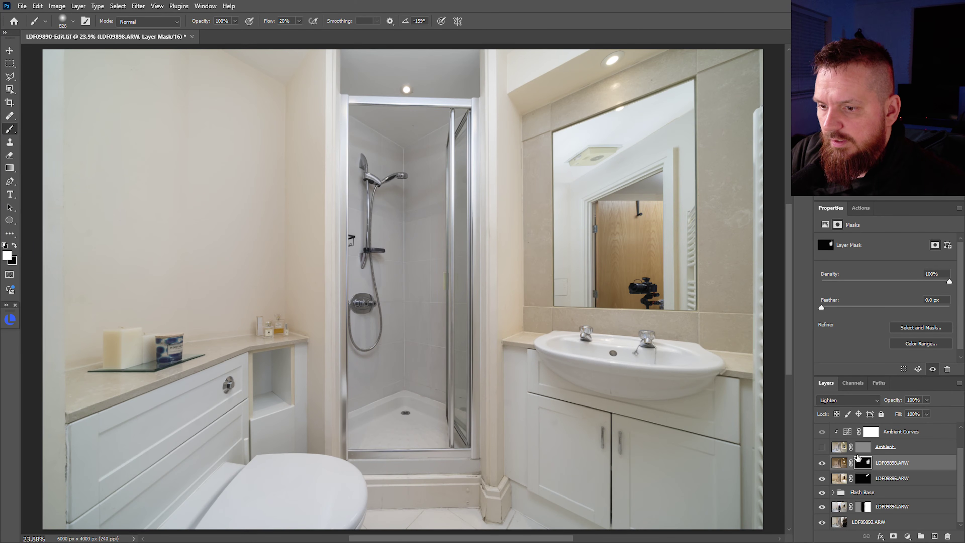
Show the Ambient layer and compare the bathroom with and without it.
click(822, 447)
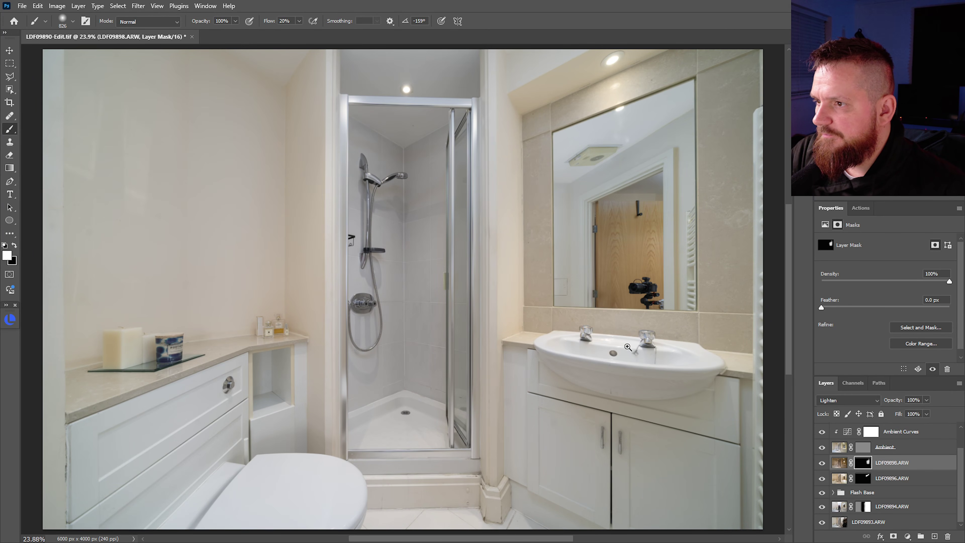
mouse_move(629, 347)
mouse_down()
mouse_move(592, 354)
mouse_move(564, 323)
mouse_move(590, 332)
mouse_move(650, 299)
mouse_move(686, 254)
mouse_move(650, 263)
mouse_up()
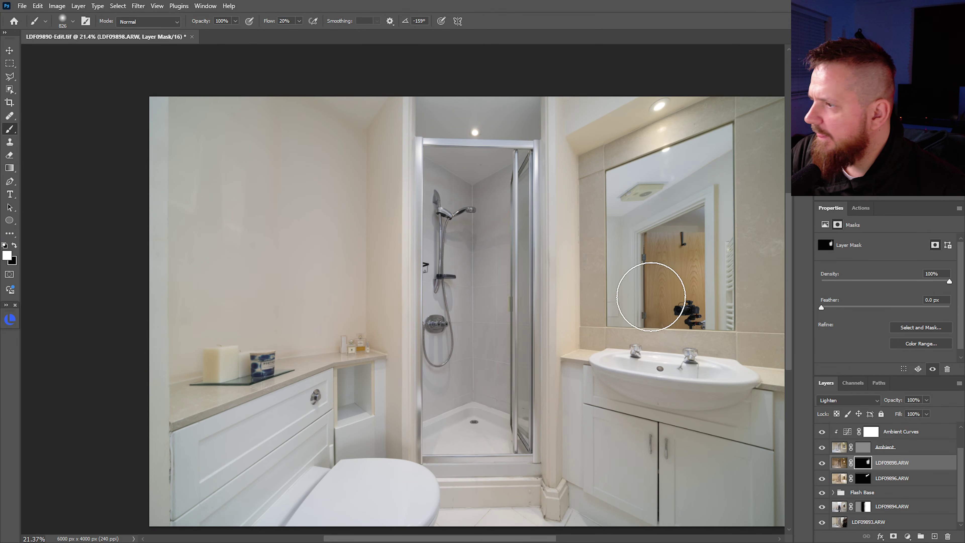
click(822, 448)
click(822, 448)
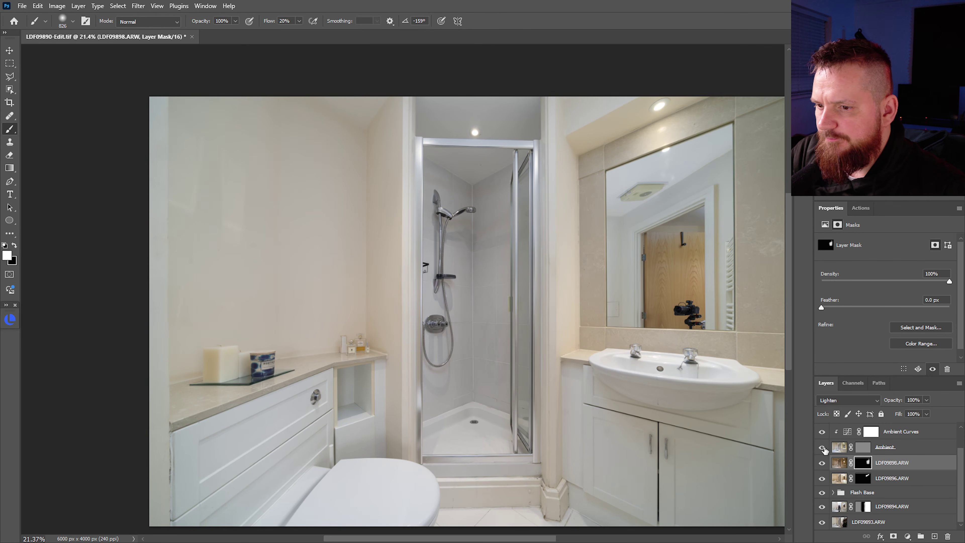
Toggle the Ambient, LDF09898.ARW and LDF09896.ARW layers to compare what each adds to the mirror and room.
click(822, 447)
click(821, 463)
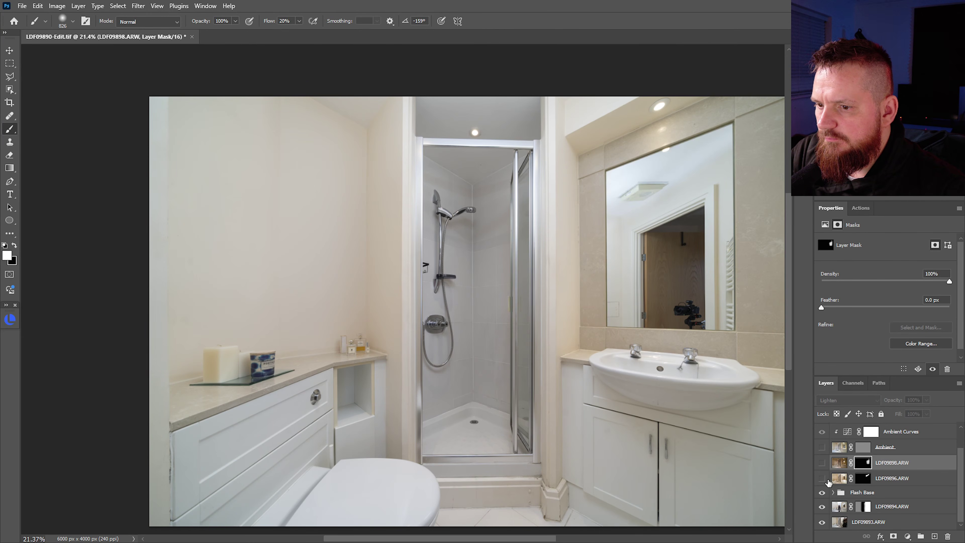
click(824, 479)
click(822, 463)
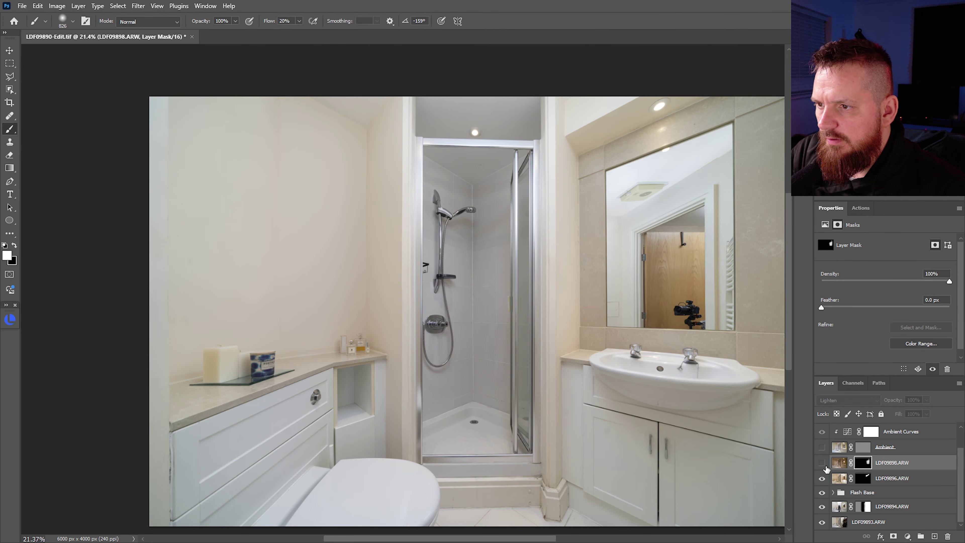
click(823, 463)
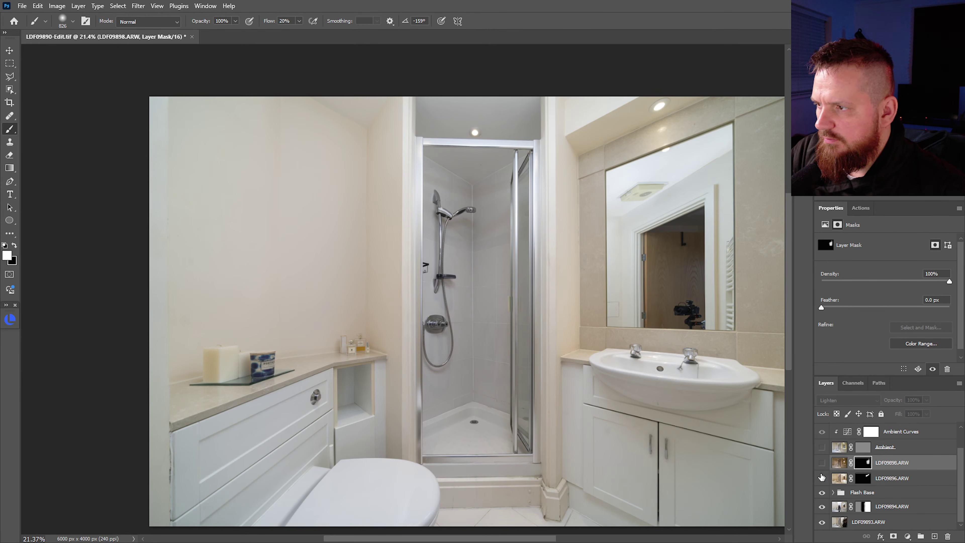
click(822, 463)
click(822, 447)
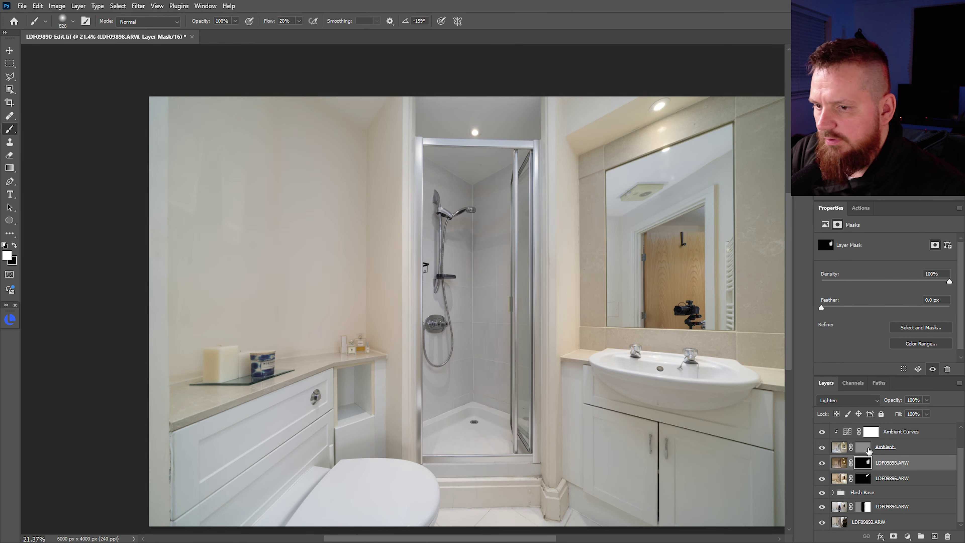
Shape the Ambient Curves adjustment into a gentle S-curve, lowering the shadows and raising the upper midtones.
click(847, 433)
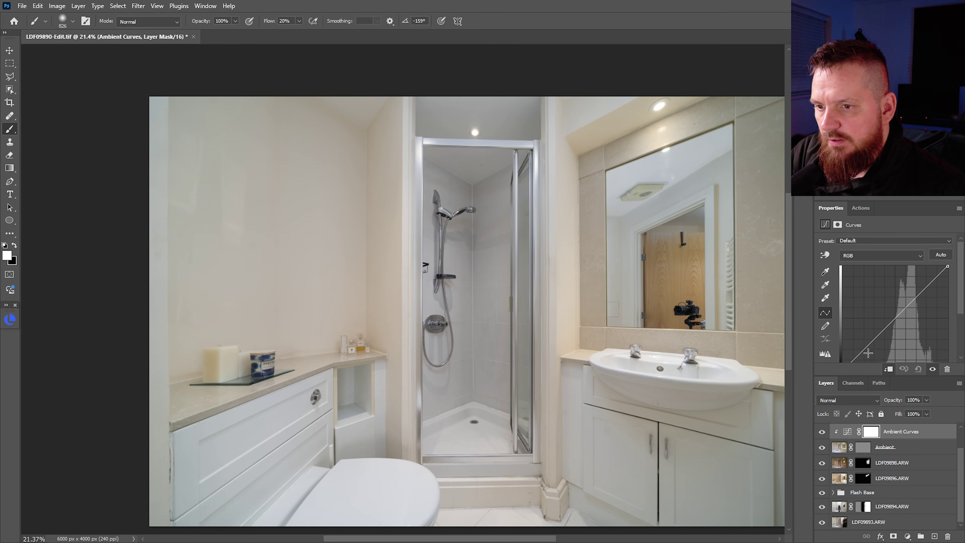
drag(868, 353, 863, 356)
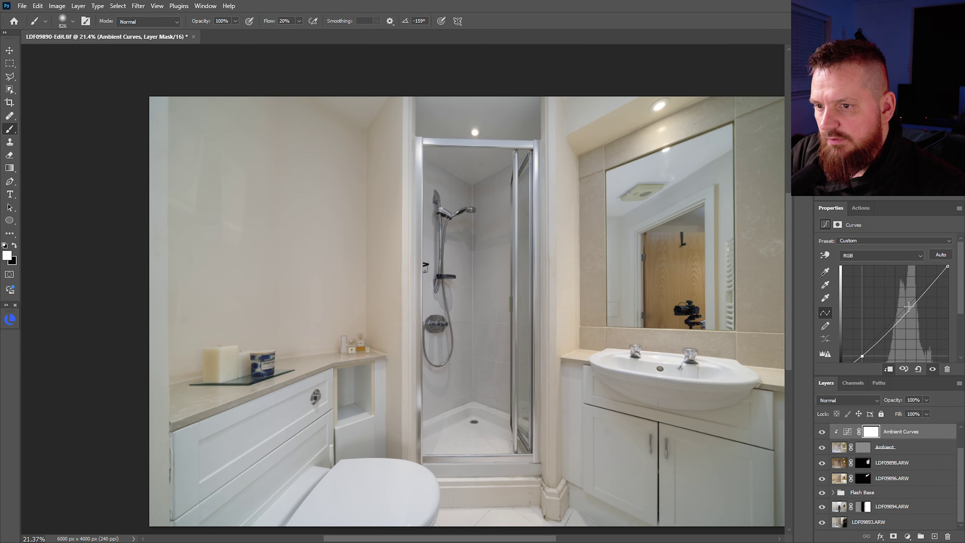
drag(908, 307, 915, 295)
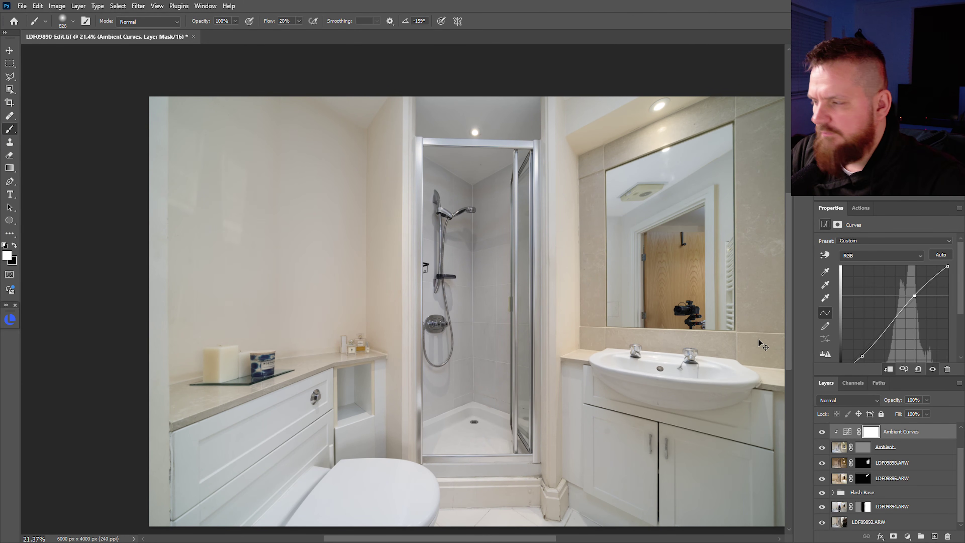
scroll(758, 339, up, 1)
drag(414, 220, 515, 310)
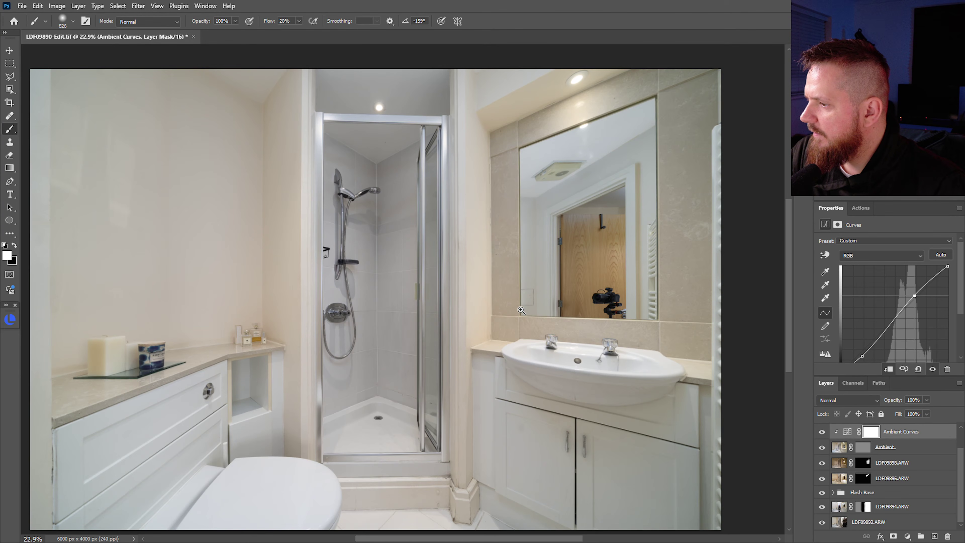
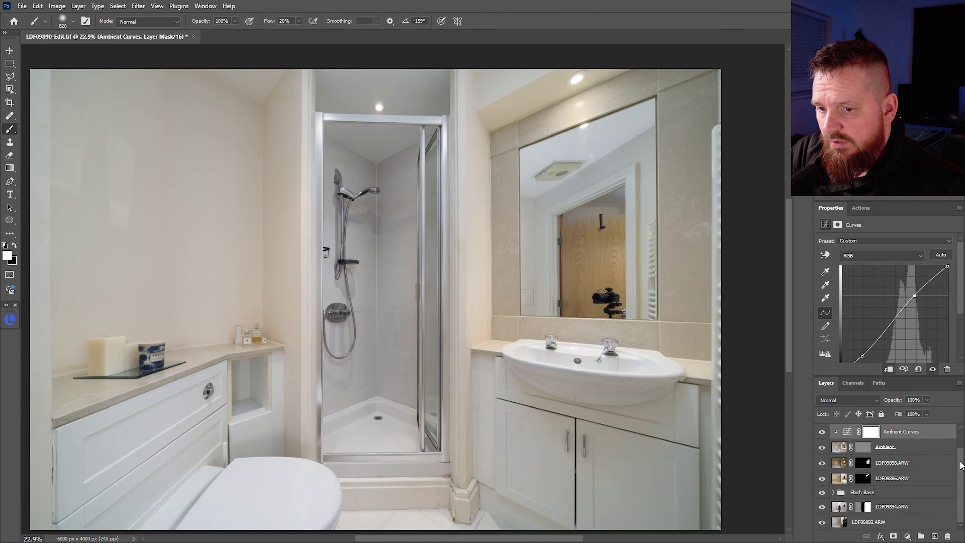
Run Color Range on the Color Correction layer's mask and sample the ceiling above the shower and the upper shower interior.
scroll(893, 453, up, 2)
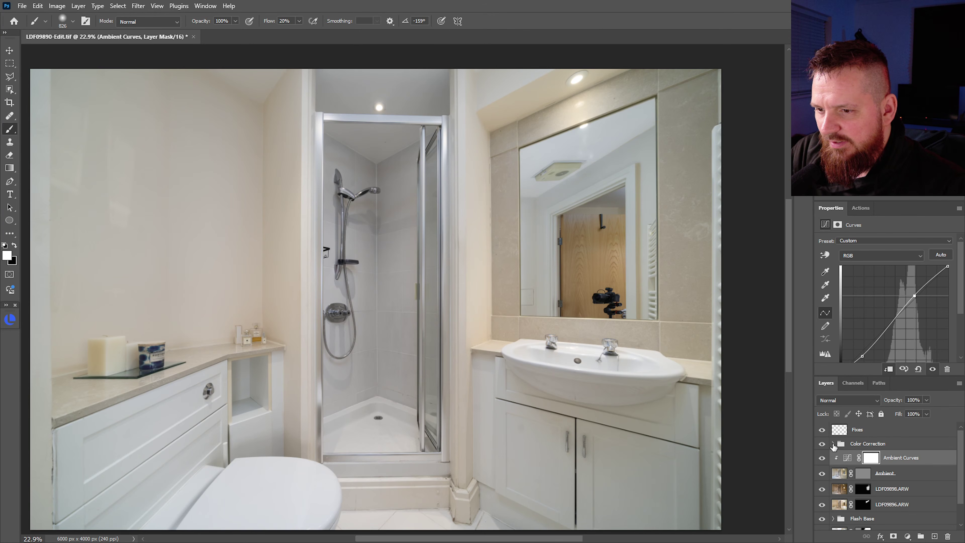
click(833, 444)
click(868, 475)
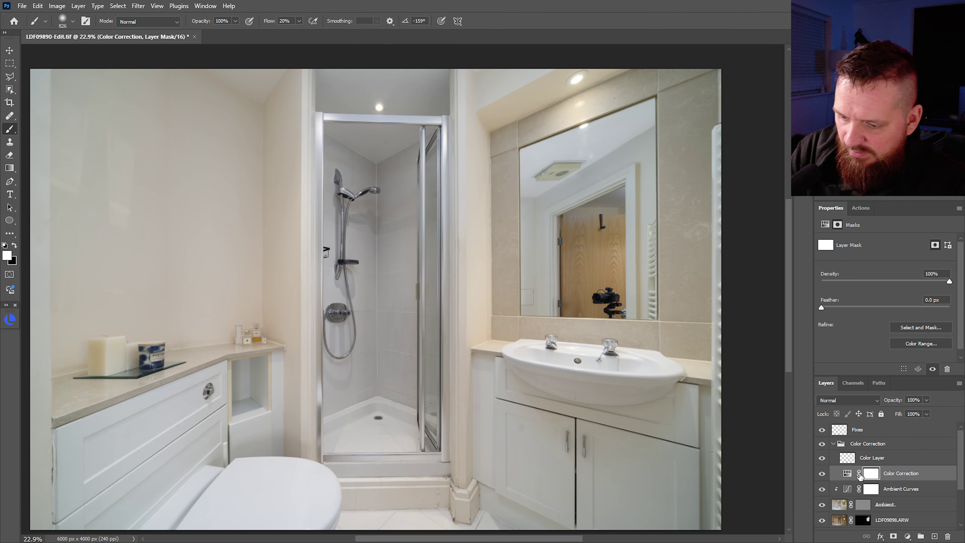
key(ctrl+alt+shift+c)
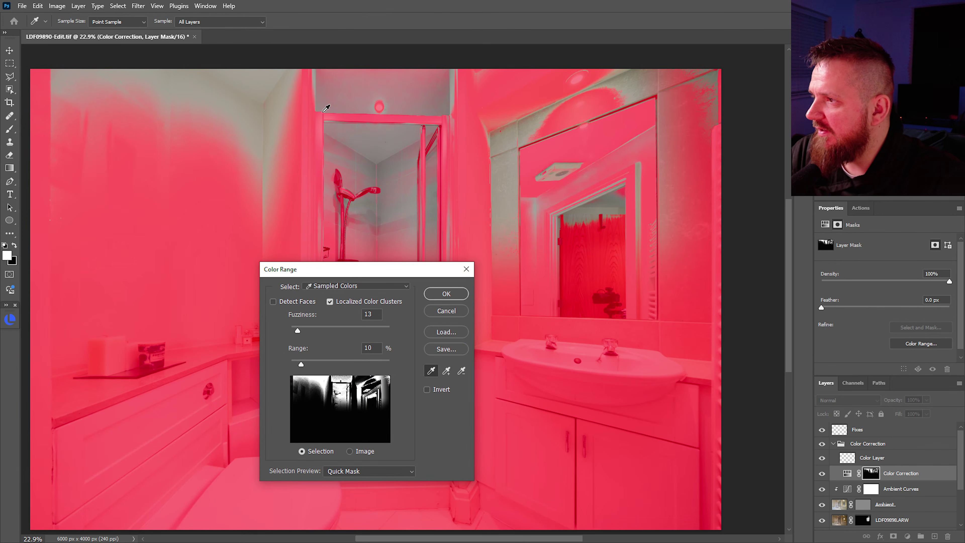
click(336, 87)
shift+click(422, 84)
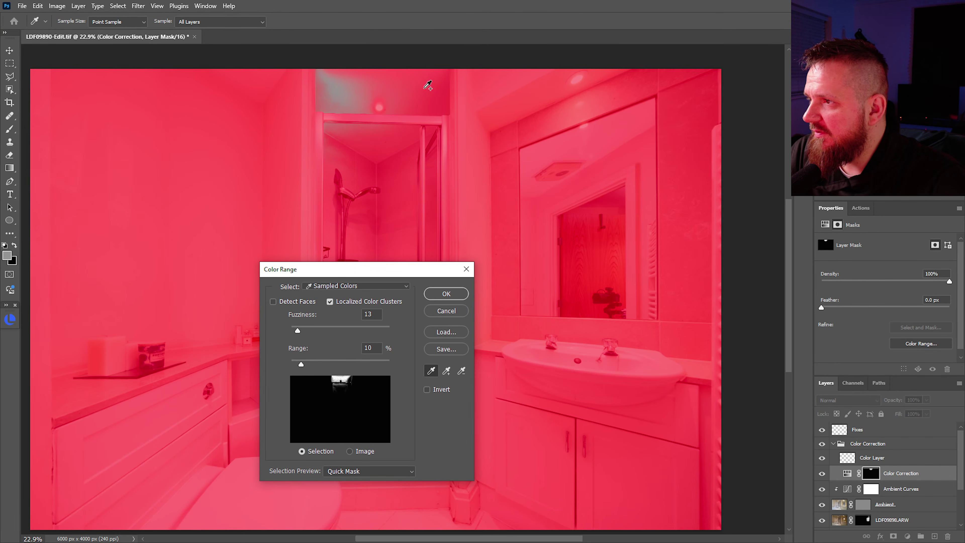
shift+click(425, 106)
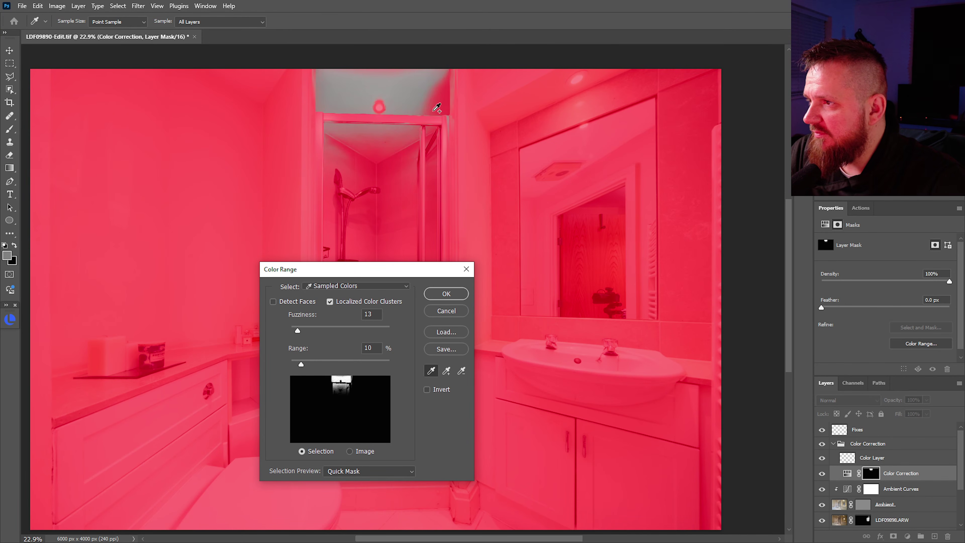
shift+click(380, 151)
shift+click(387, 71)
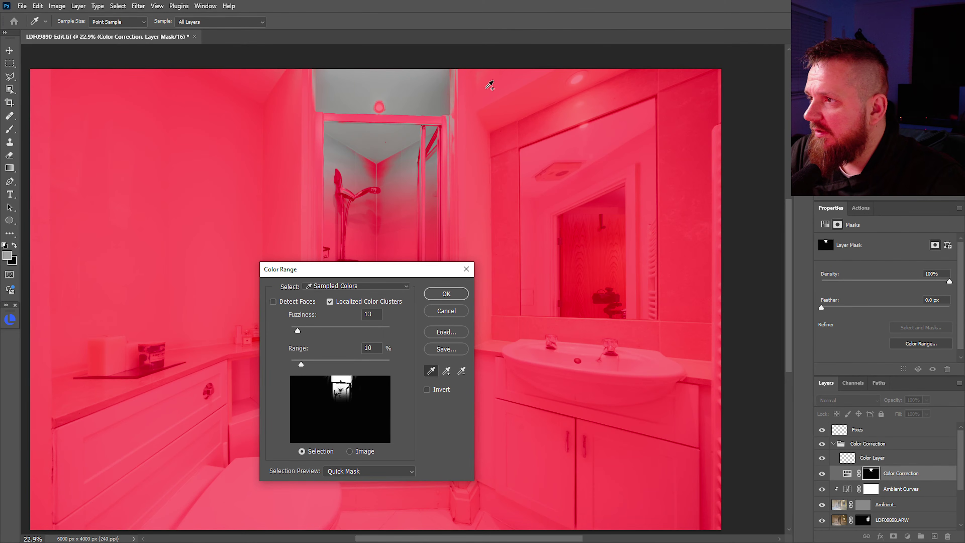
Add the white ceiling reflected in the mirror to the Color Range selection.
shift+click(549, 152)
shift+click(575, 144)
shift+click(623, 124)
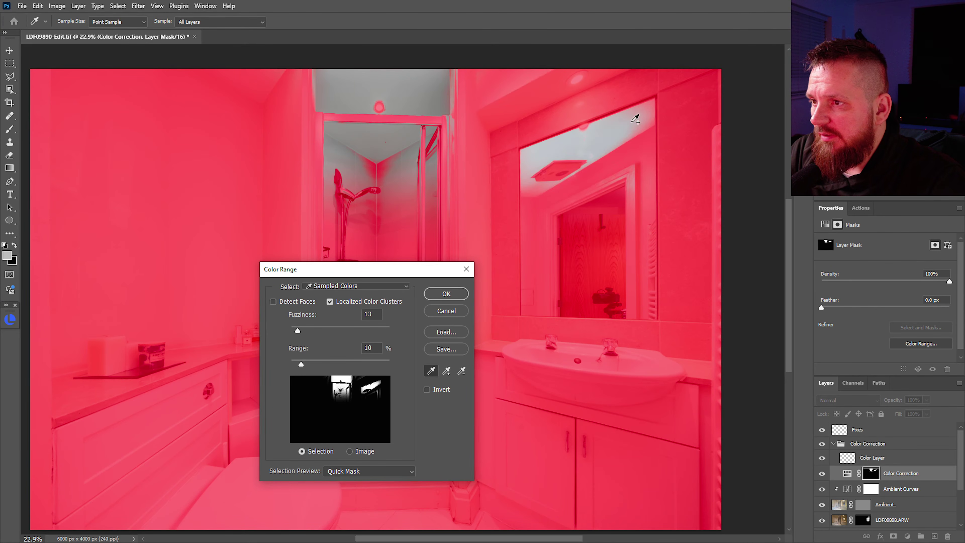
shift+click(636, 120)
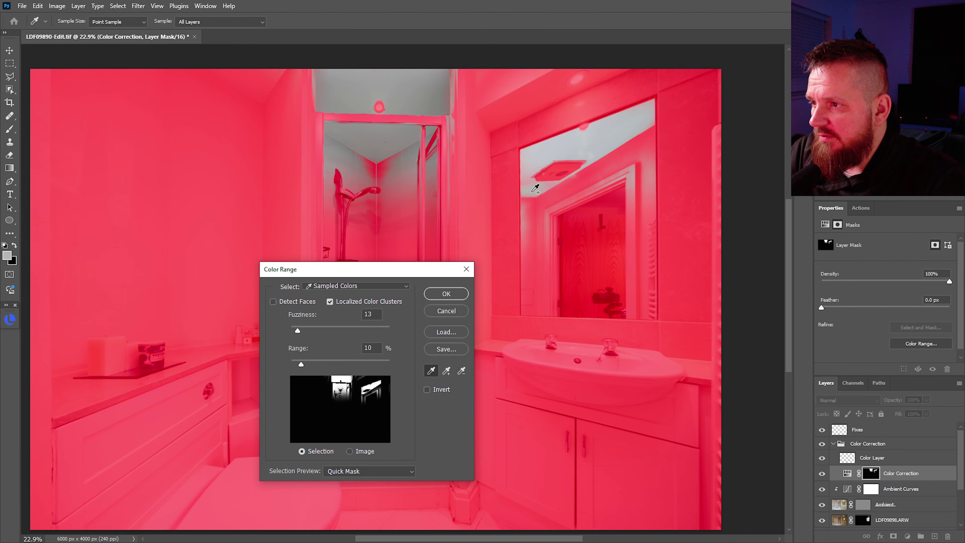
Add the white washbasin's front, bowl and rim and the upper part of its cabinet to the Color Range selection.
shift+click(559, 374)
shift+click(581, 376)
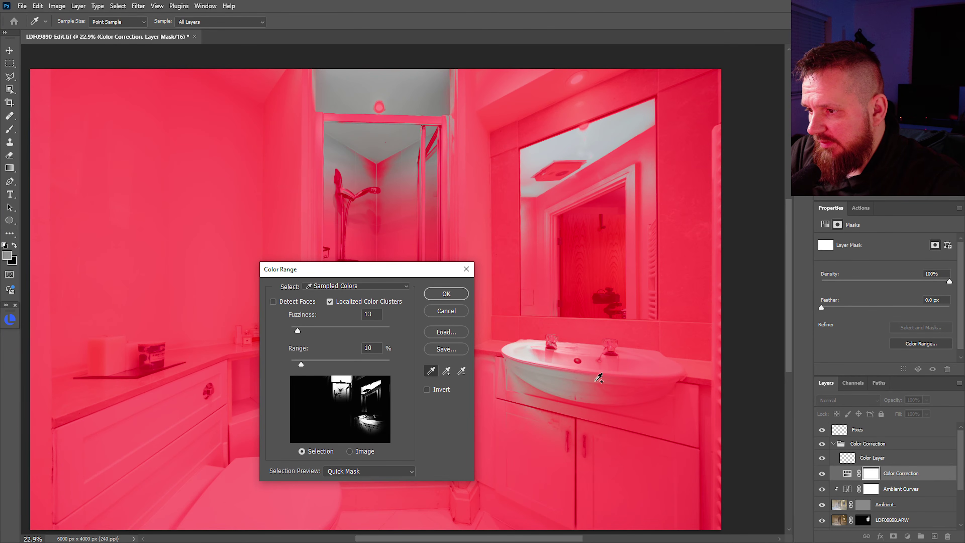
shift+click(605, 375)
shift+click(631, 371)
shift+click(628, 361)
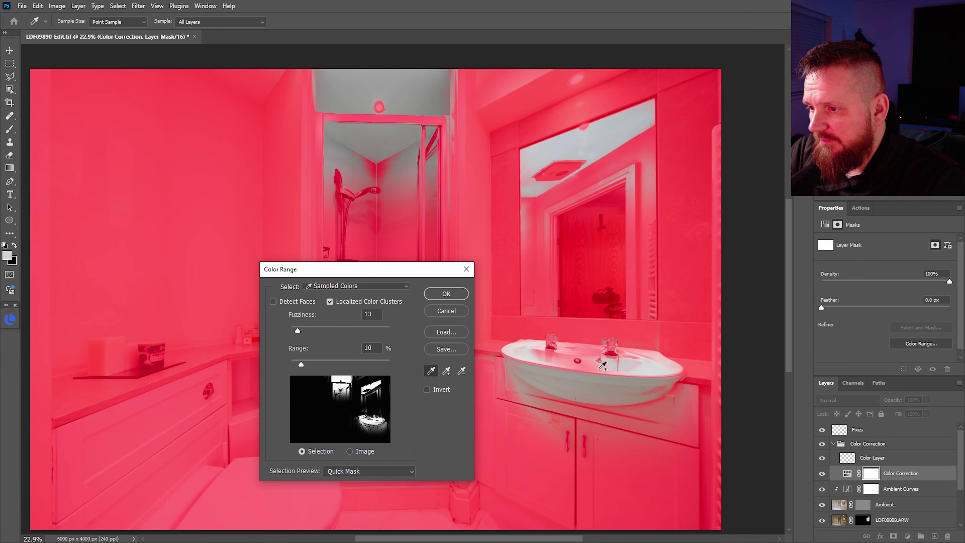
shift+click(578, 353)
shift+click(541, 351)
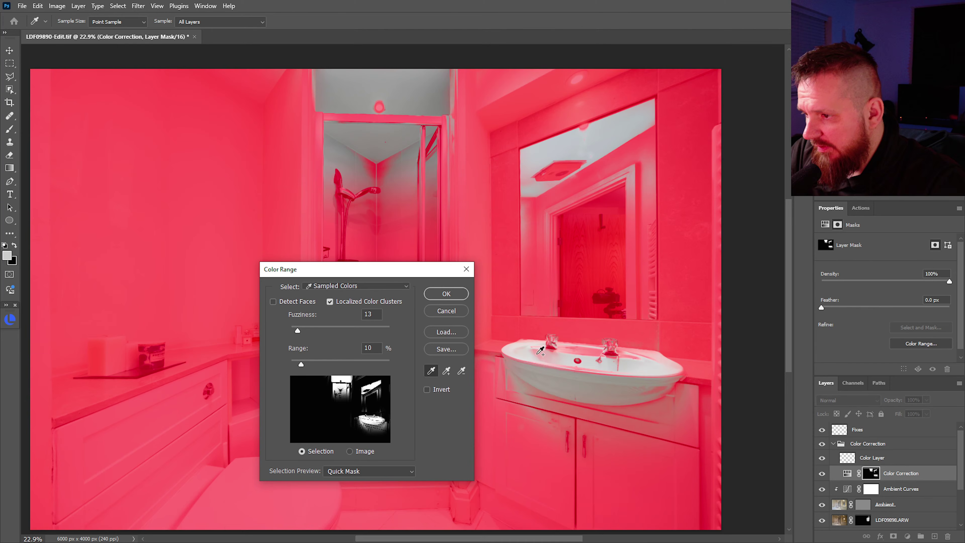
shift+click(570, 348)
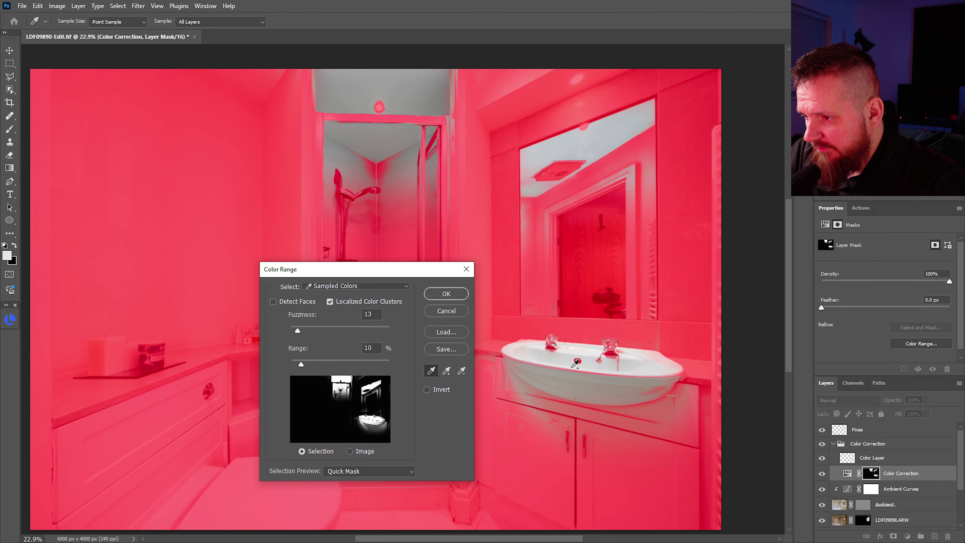
shift+click(653, 388)
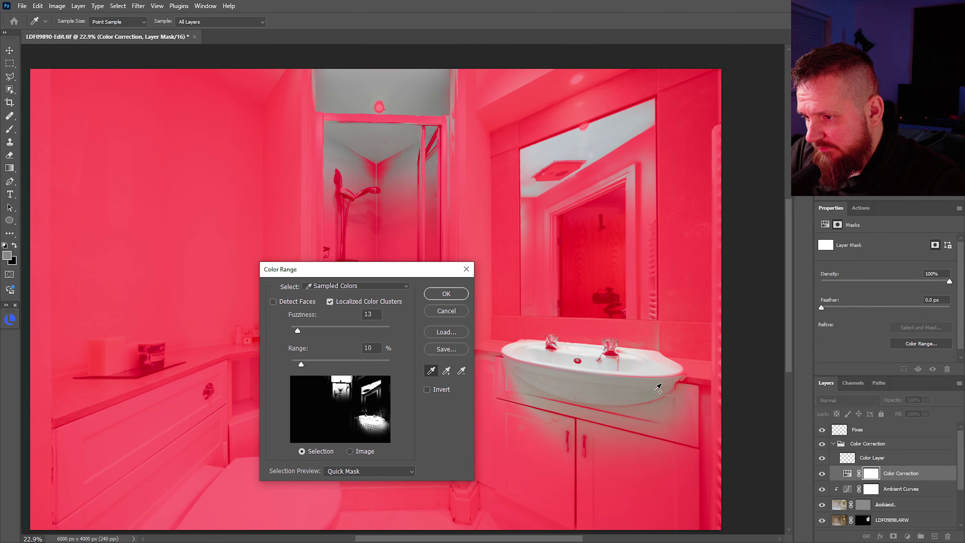
shift+click(664, 376)
shift+click(661, 359)
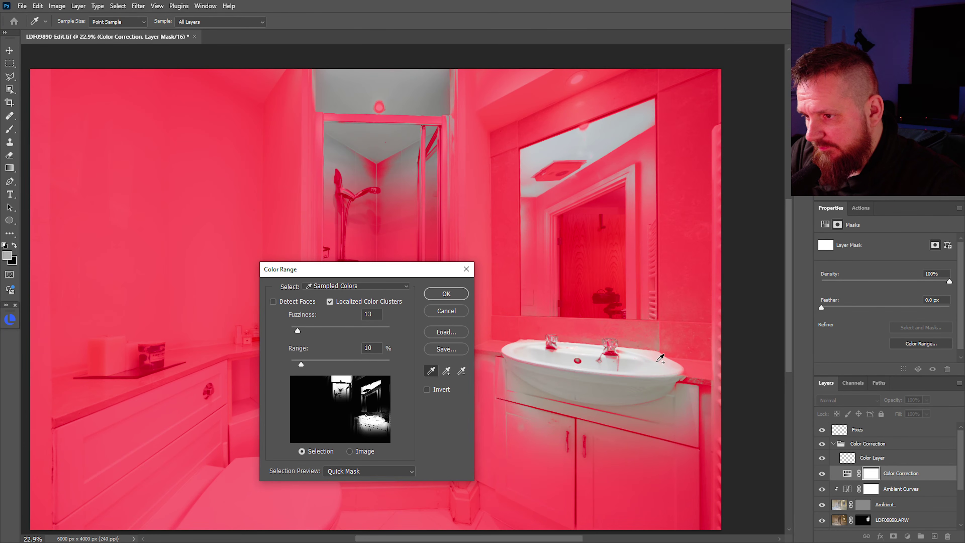
shift+click(520, 354)
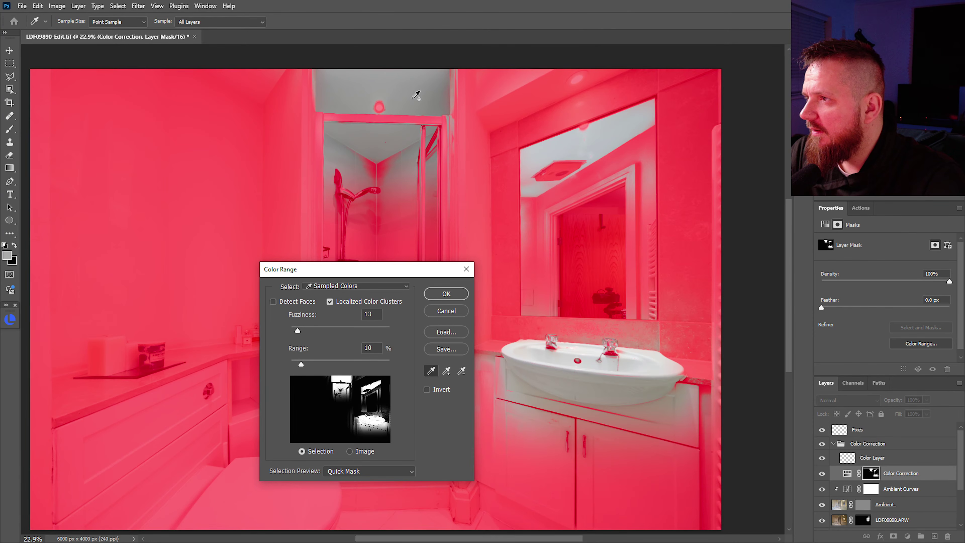
Turn off the selection preview to add the ceiling above the left-hand wall, and set the preview back to Quick Mask.
click(394, 469)
click(382, 482)
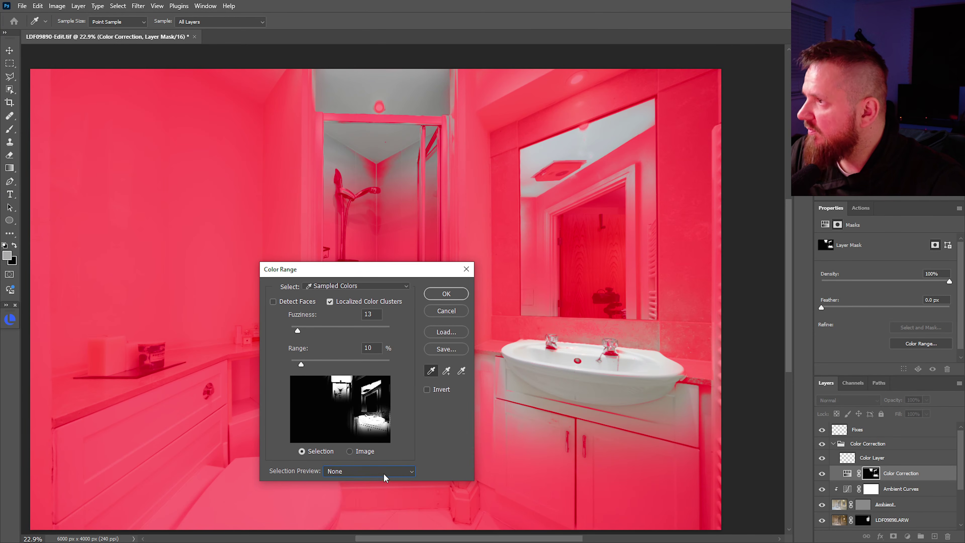
shift+click(239, 75)
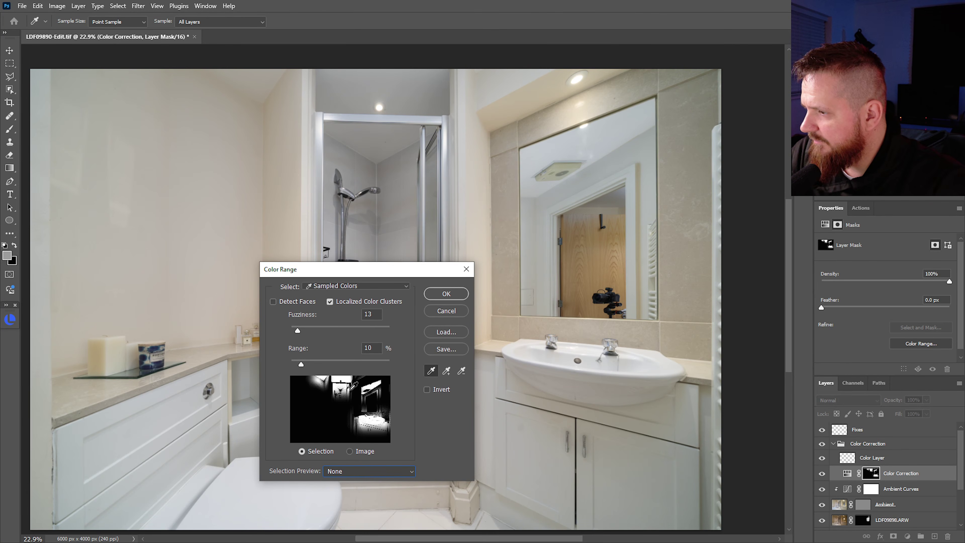
drag(371, 269, 509, 151)
click(486, 351)
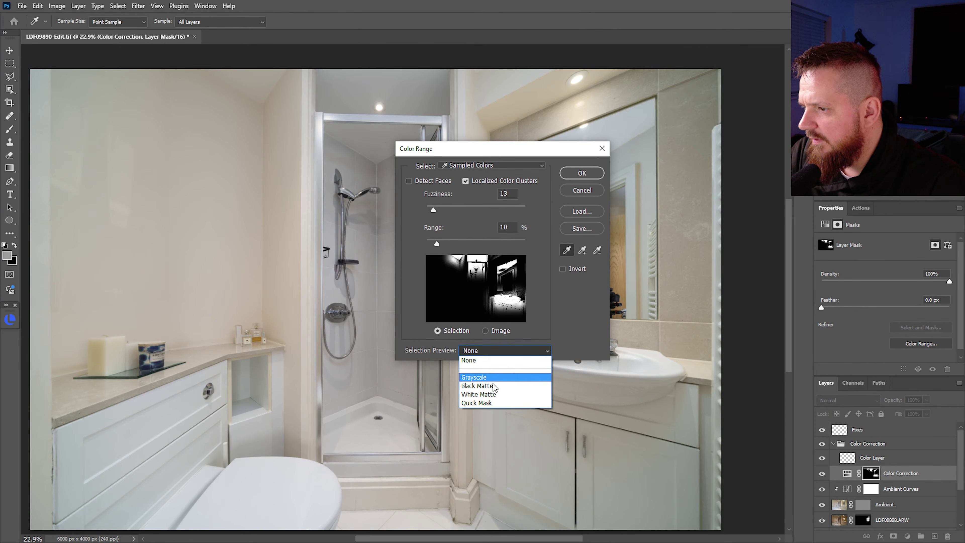
click(493, 403)
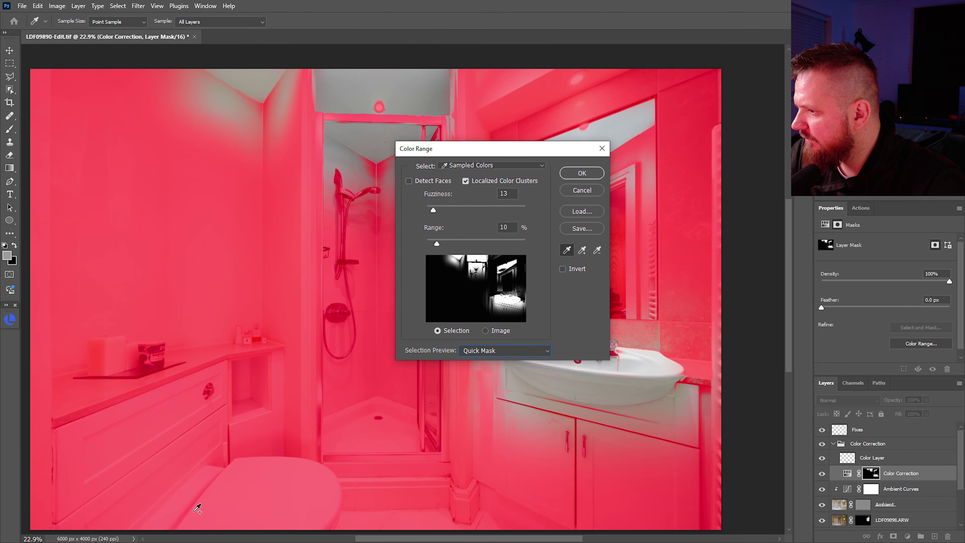
Add the white toilet lid and the surface behind it to the Color Range selection.
click(208, 480)
click(274, 495)
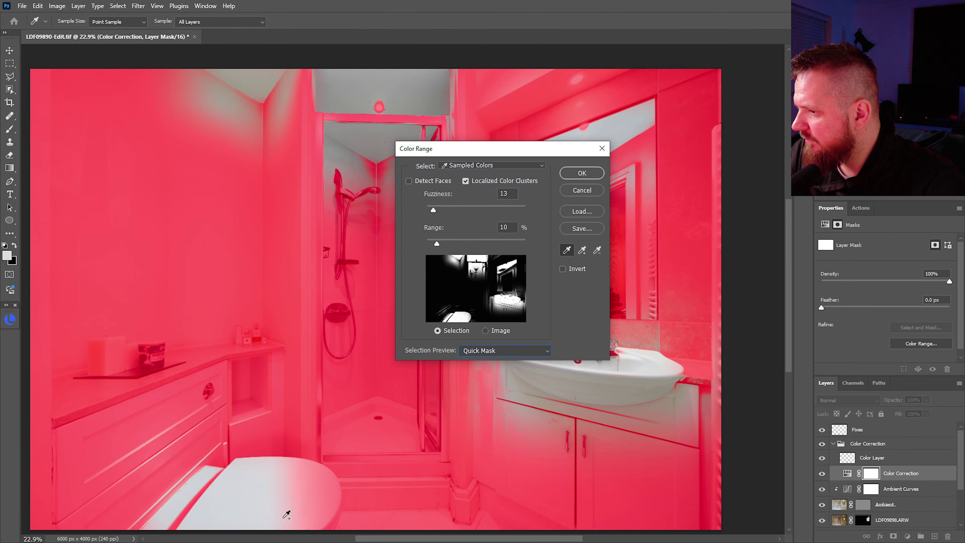
shift+click(330, 513)
shift+click(323, 498)
Add the shower tray, its sill and the remaining white areas around the toilet, and apply the Color Range mask.
shift+click(343, 429)
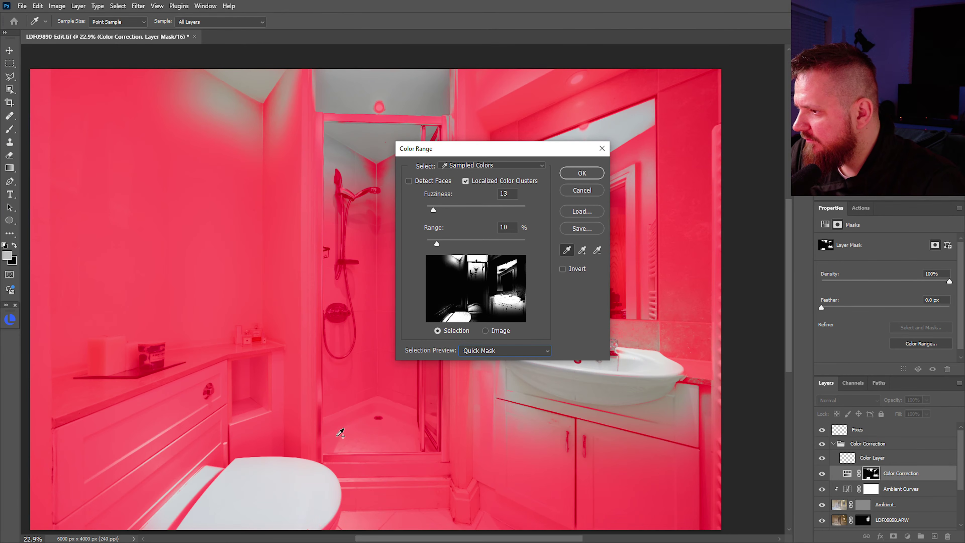
shift+click(378, 409)
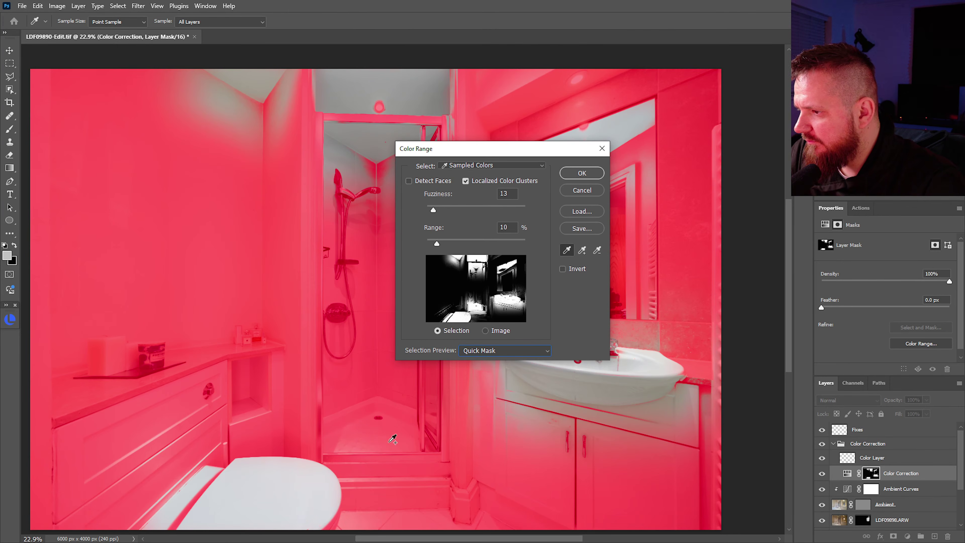
shift+click(330, 457)
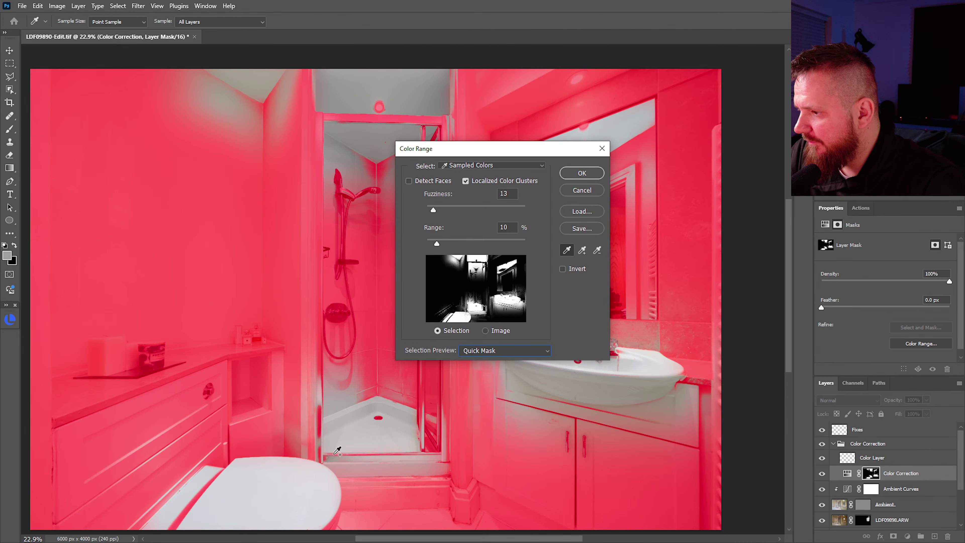
shift+click(333, 464)
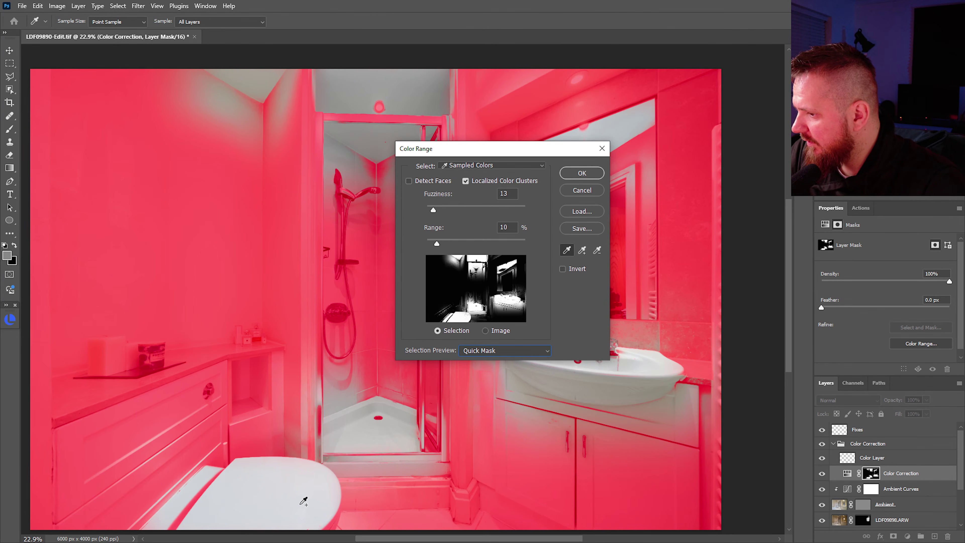
shift+click(331, 521)
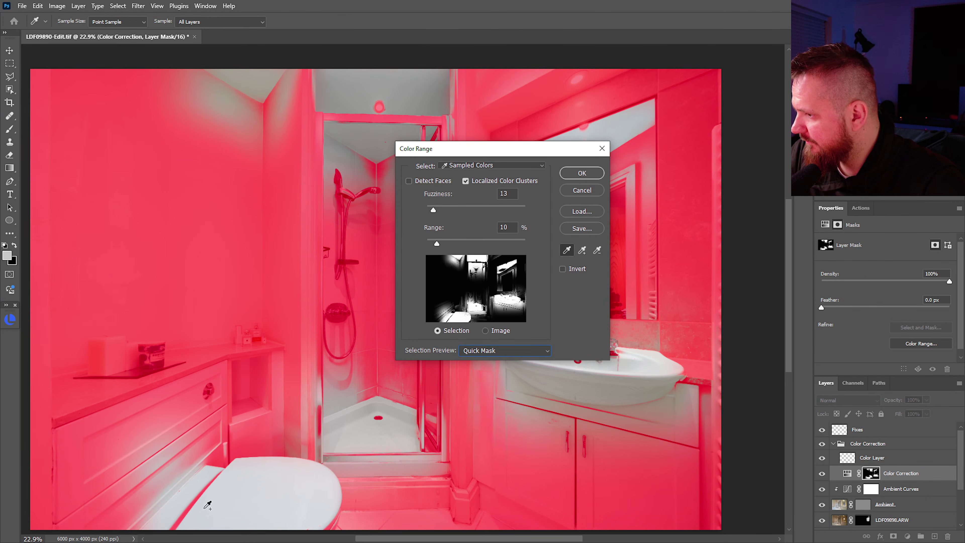
shift+click(183, 512)
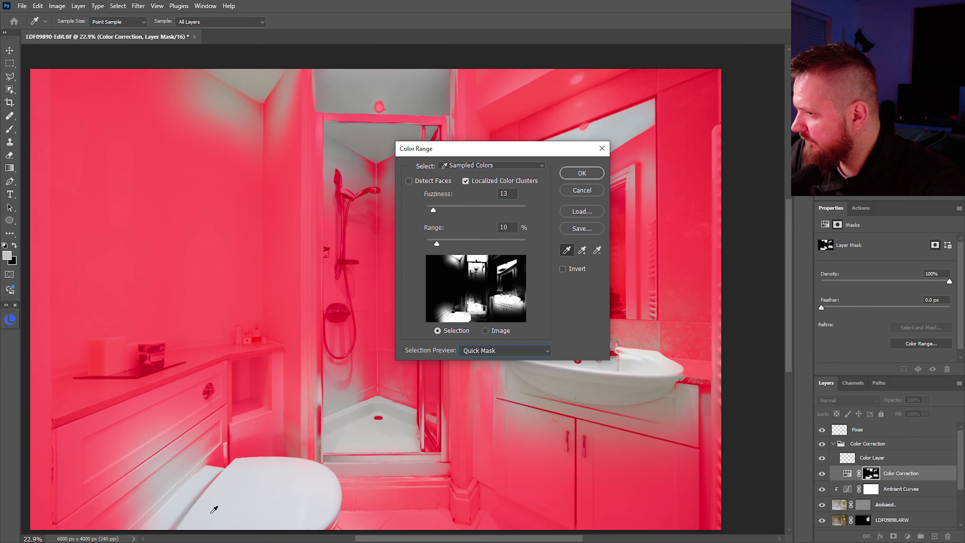
click(581, 174)
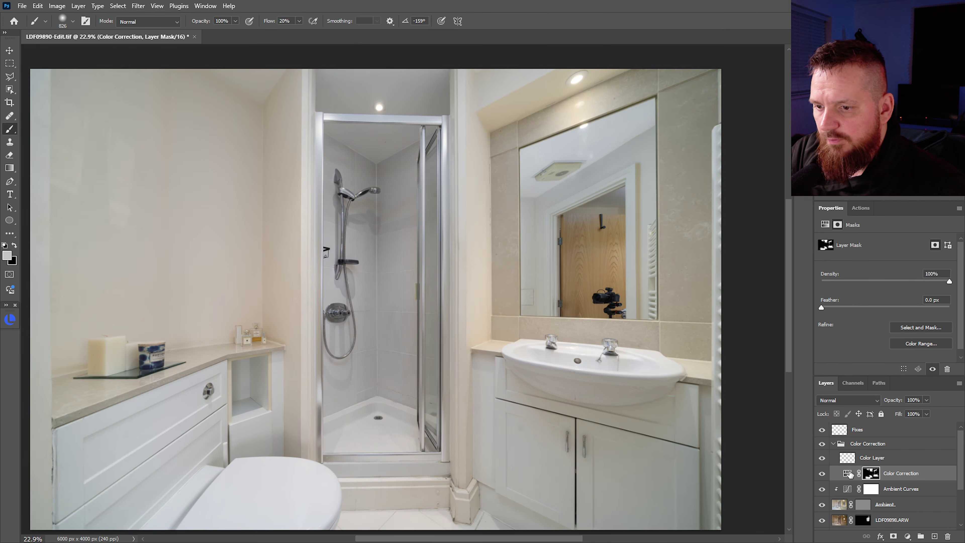
Set the Color Correction Hue/Saturation adjustment's saturation to -32.
click(848, 473)
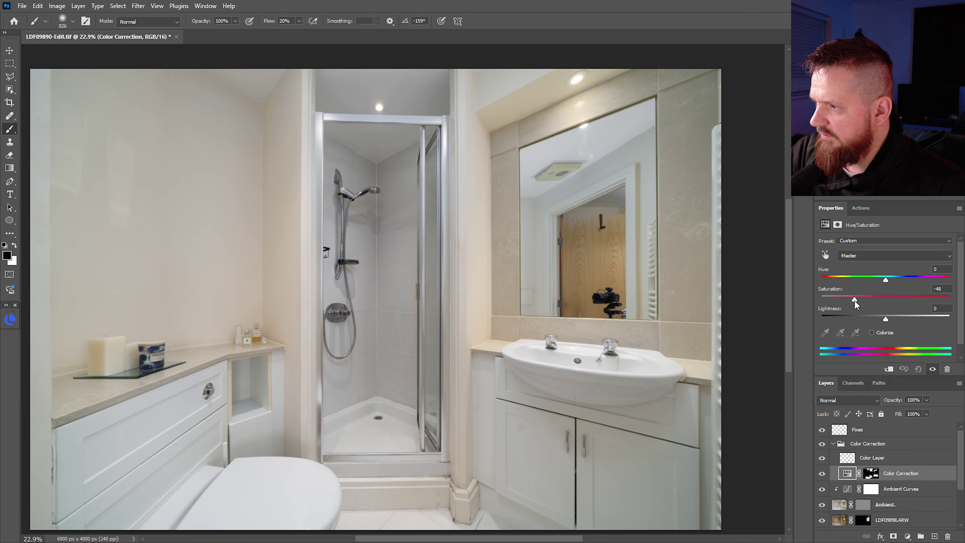
drag(855, 301, 884, 315)
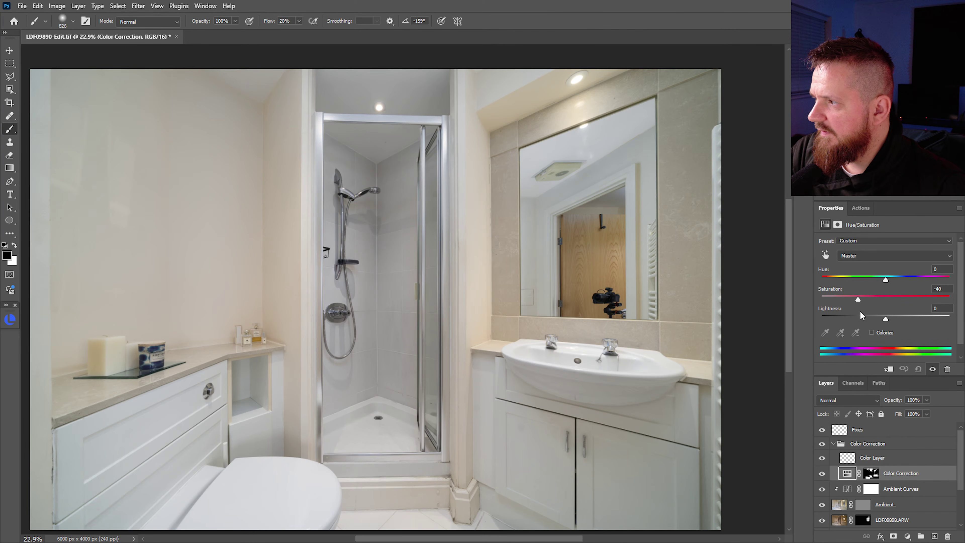
drag(859, 315, 861, 316)
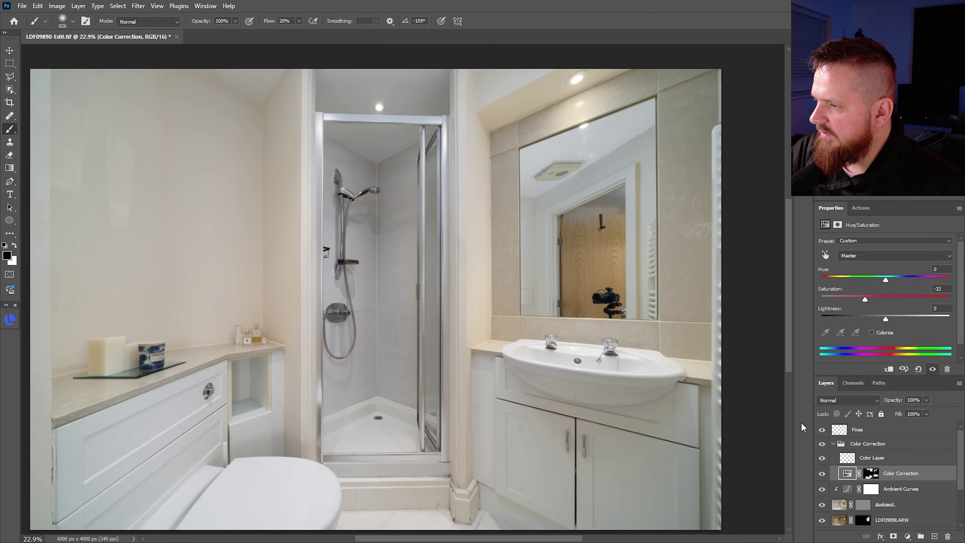
On the Color Layer, outline the top edge of the reflected wooden door with the Polygonal Lasso, tracing around the black hook.
click(848, 458)
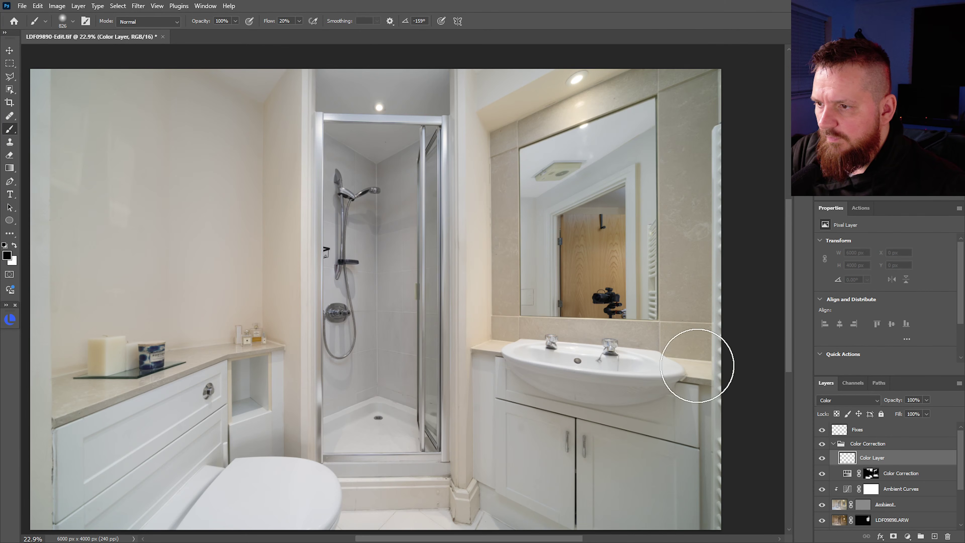
key(l)
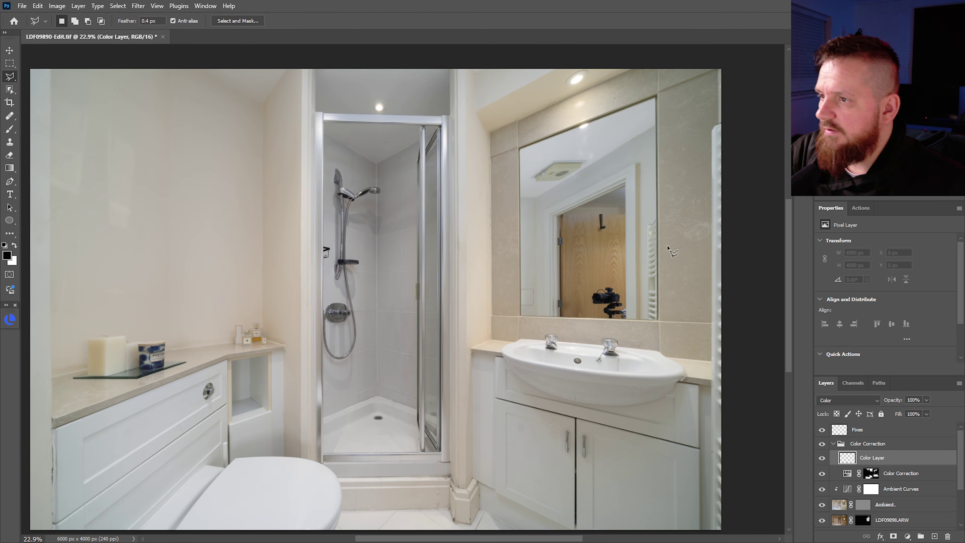
drag(573, 218, 643, 223)
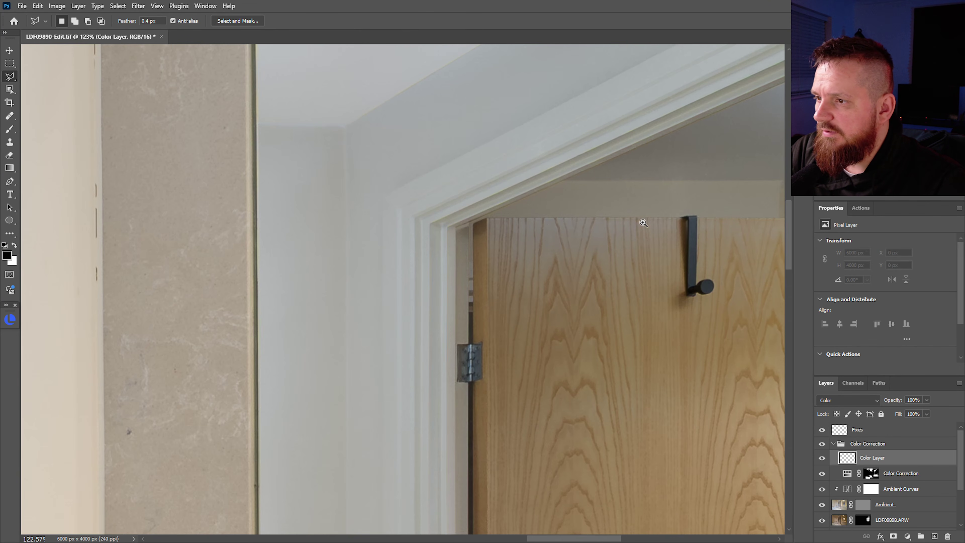
click(488, 220)
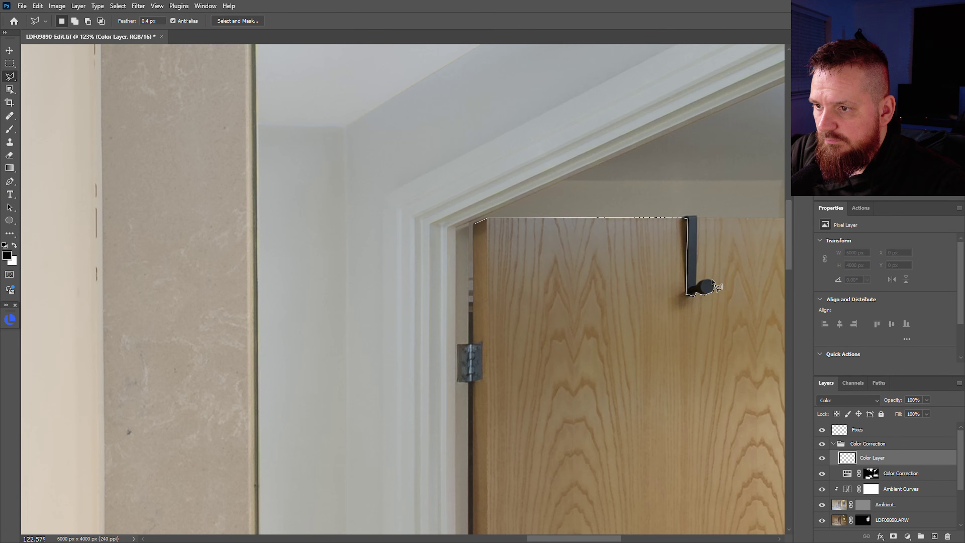
click(696, 287)
drag(746, 238, 444, 244)
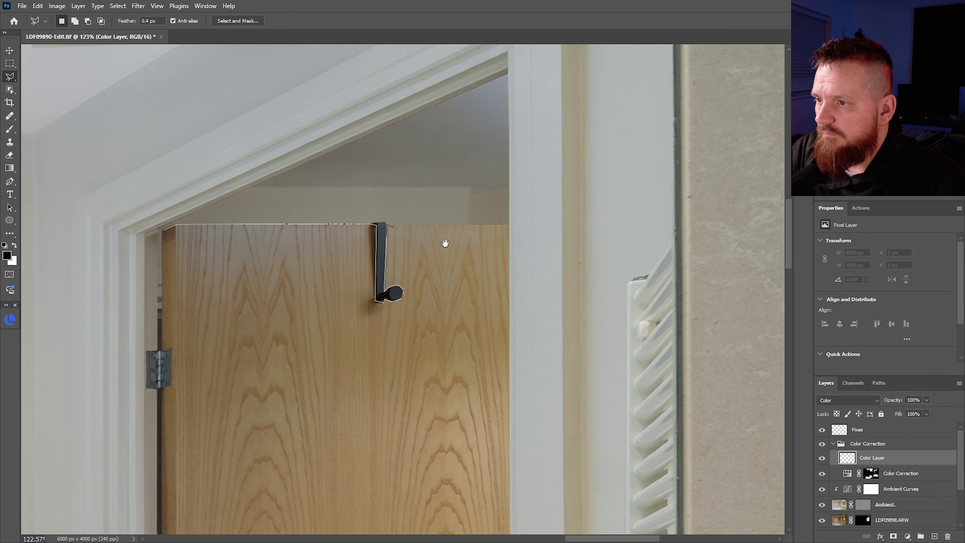
click(512, 224)
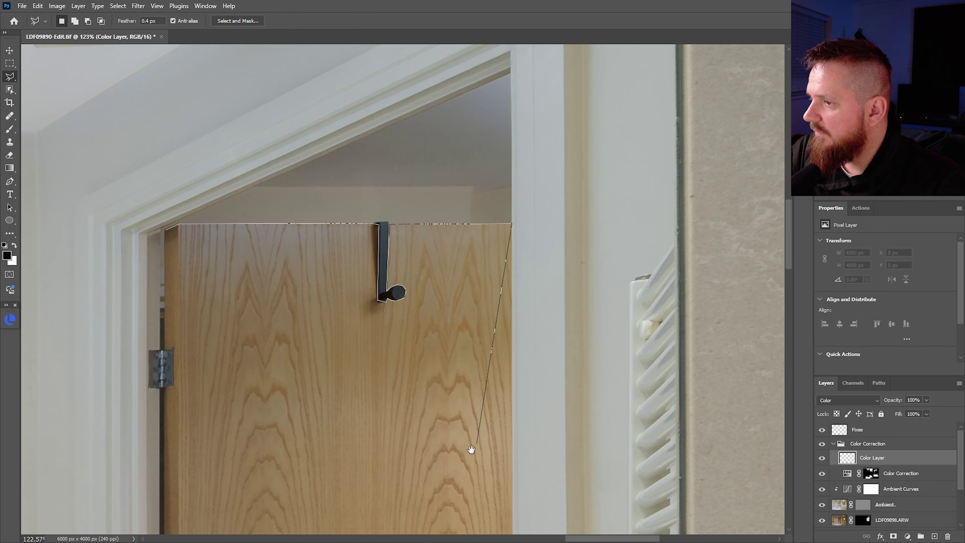
Continue the lasso down the door's side, across above the camera and around the upper hinge, and close the selection.
drag(494, 449, 509, 211)
click(527, 210)
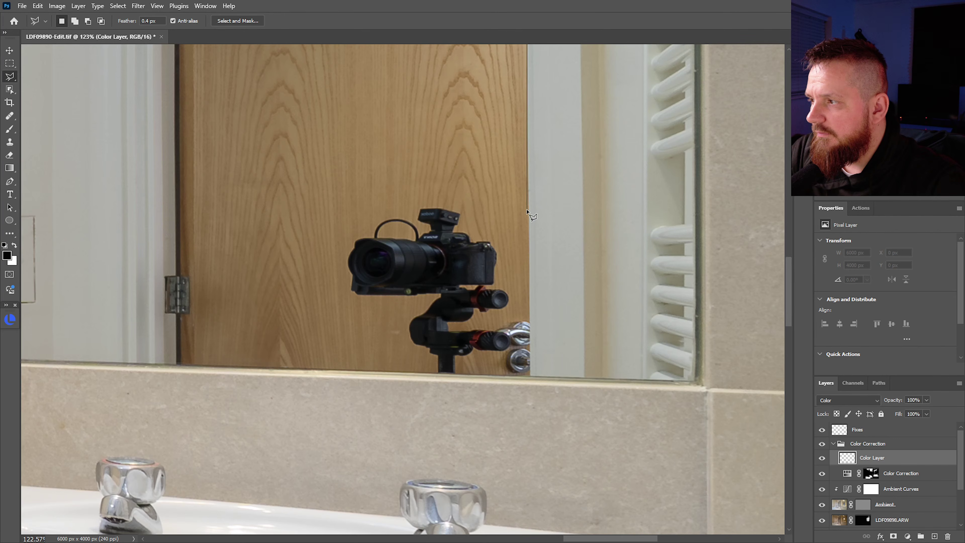
click(362, 164)
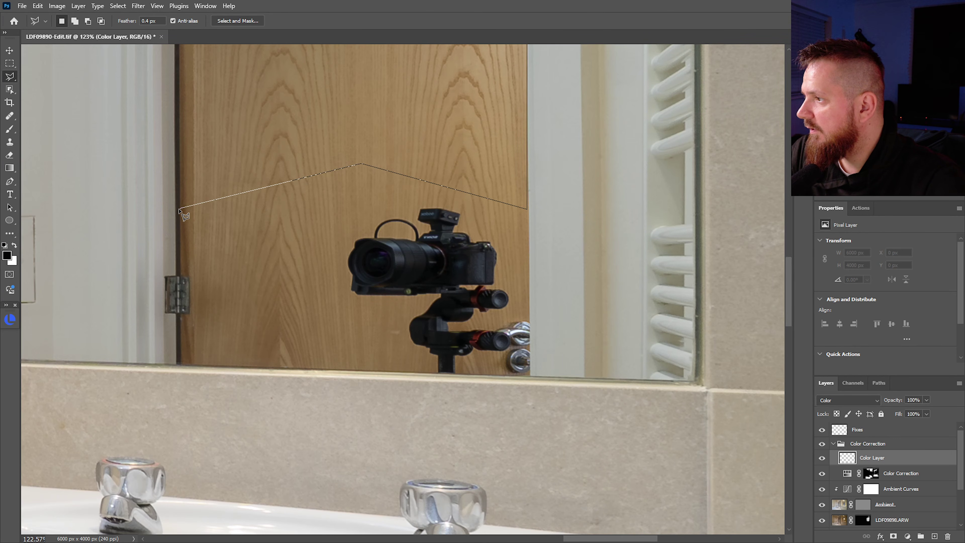
click(179, 210)
drag(179, 209, 229, 502)
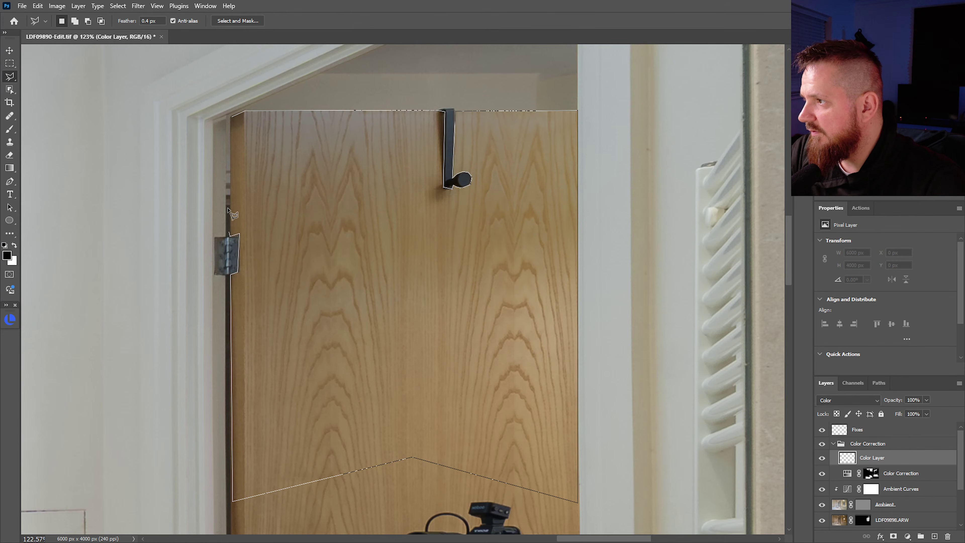
click(232, 113)
Sample the door's wood tone, brush it over the discolored upper part of the selected door, and clear the selection.
key(b)
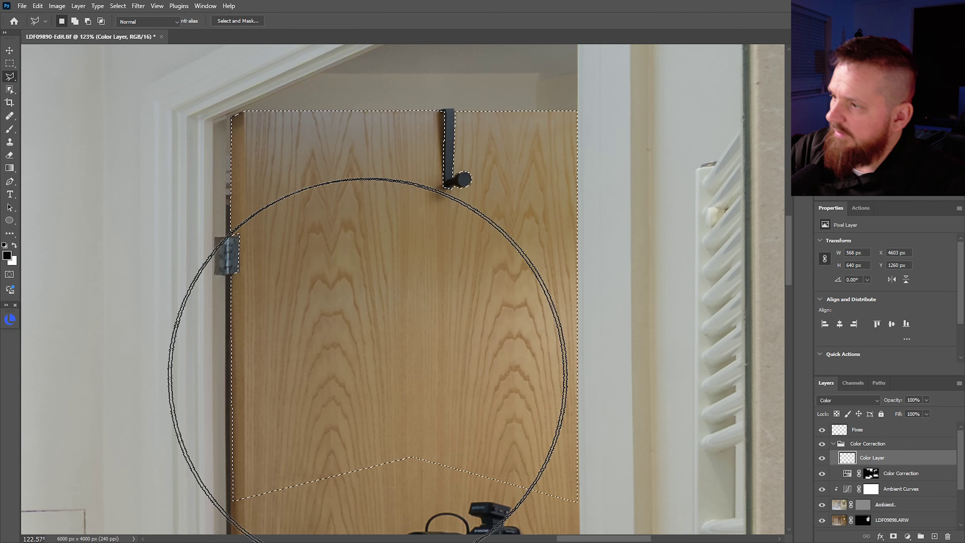
mouse_move(416, 282)
mouse_down()
mouse_move(441, 270)
mouse_move(398, 345)
mouse_up()
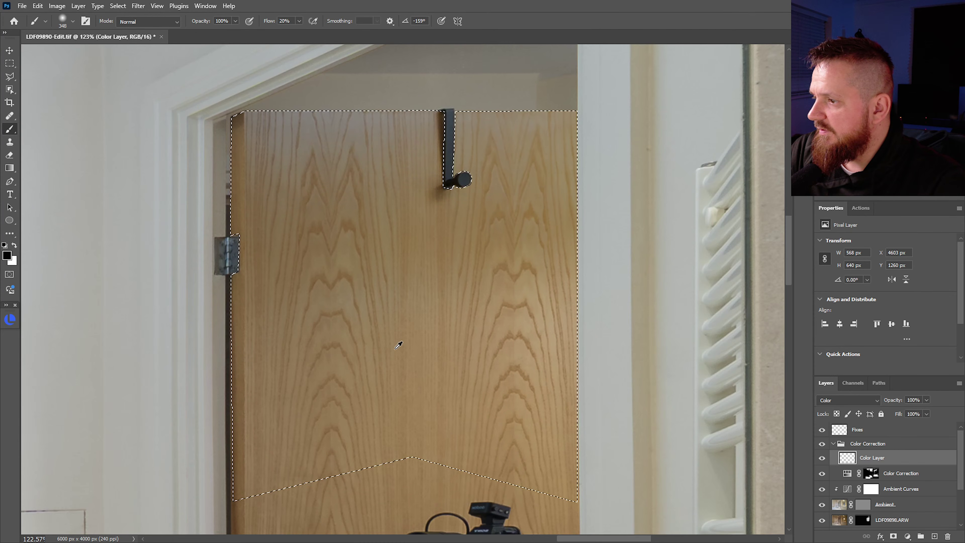
alt+click(398, 345)
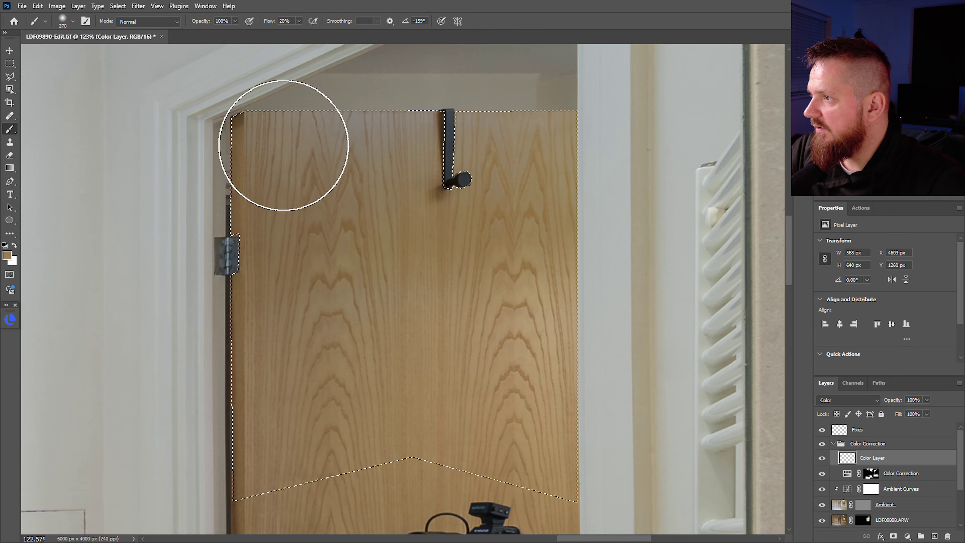
drag(344, 146, 341, 146)
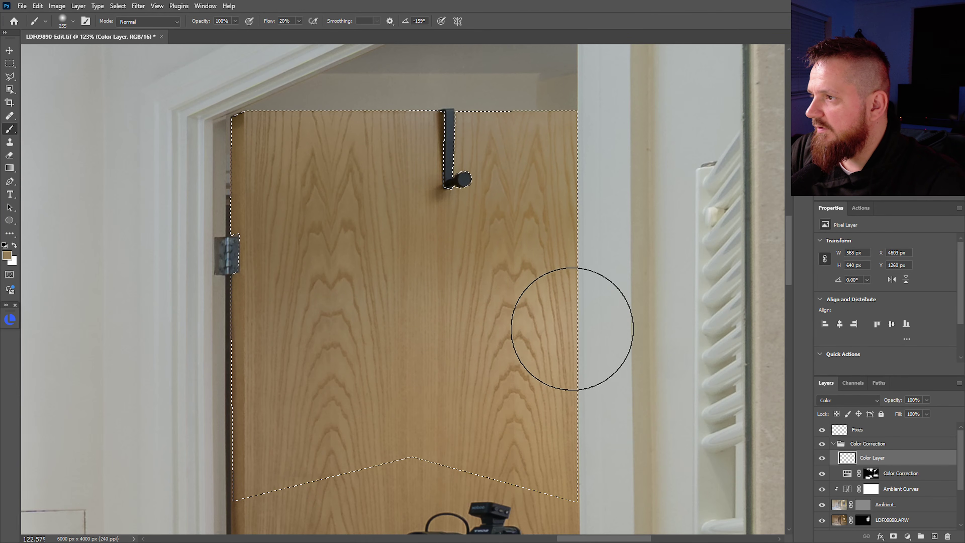
scroll(448, 280, down, 8)
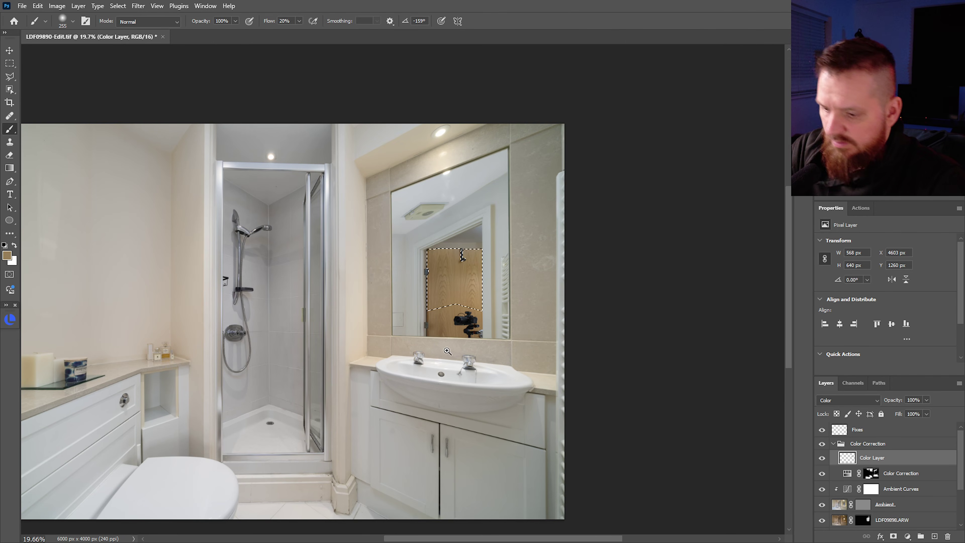
key(ctrl+d)
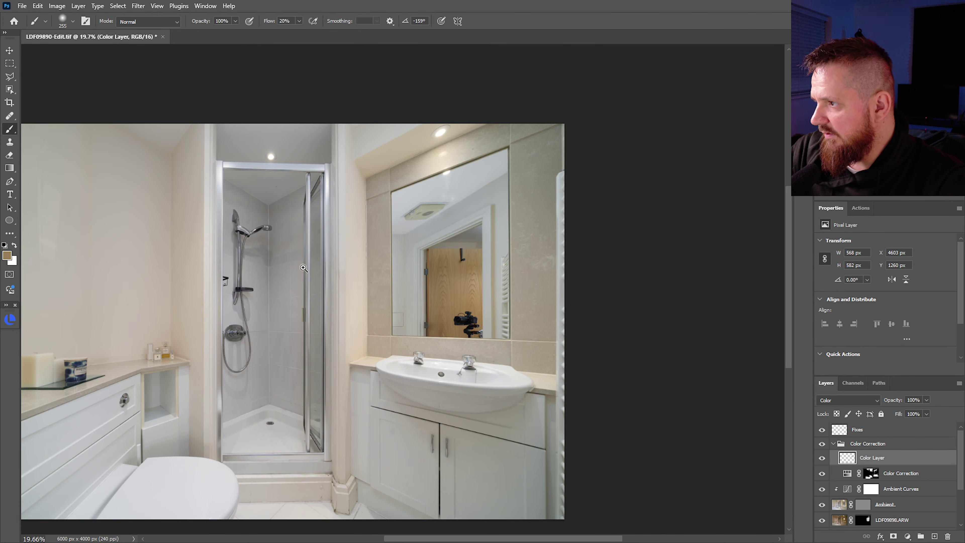
Sample a neutral white from the vanity cabinet and brush it over both cabinet doors and the panel beside the sink.
scroll(304, 314, down, 2)
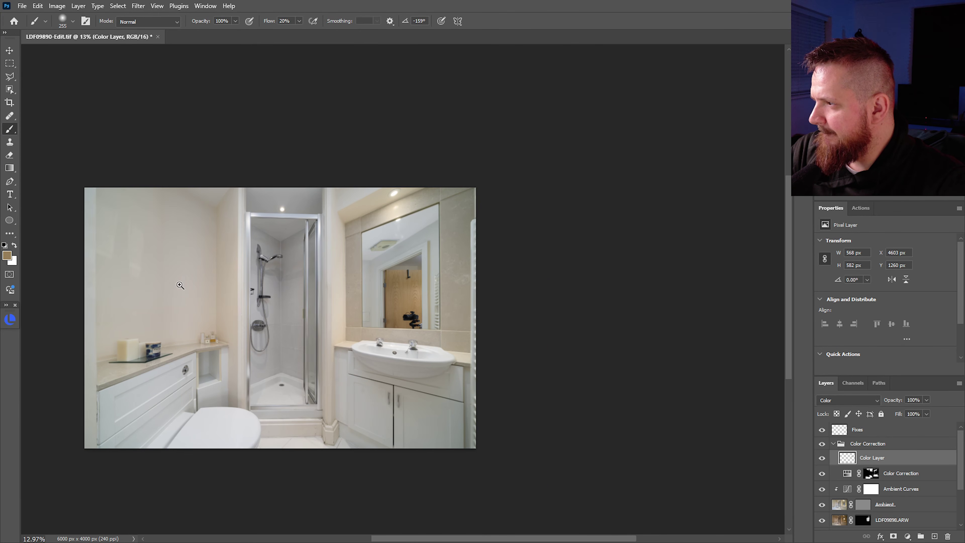
scroll(180, 285, up, 1)
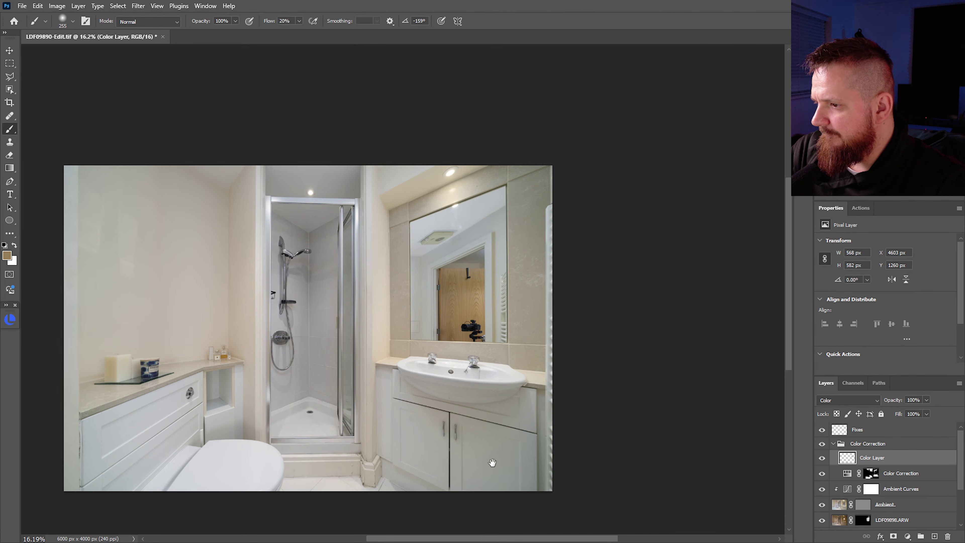
drag(492, 463, 462, 427)
scroll(474, 420, up, 3)
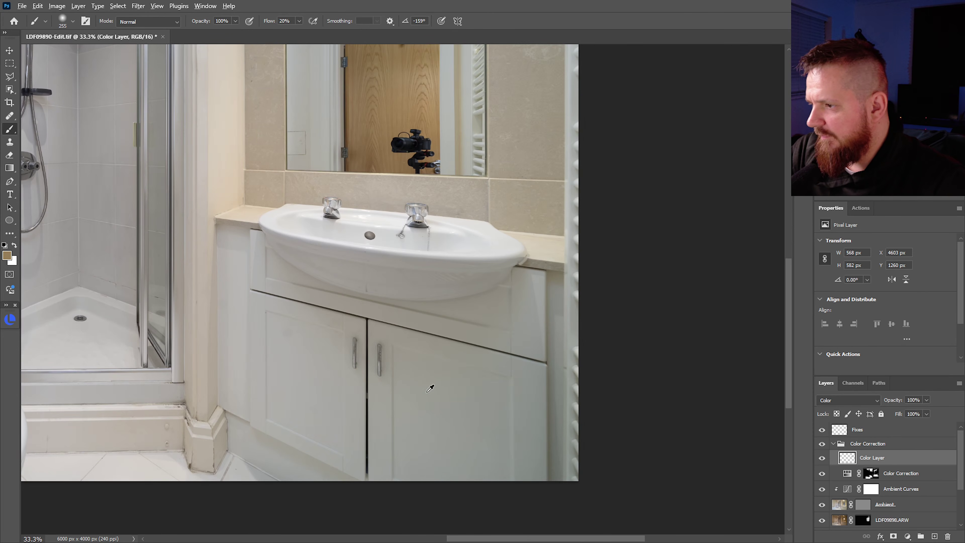
alt+click(425, 344)
drag(425, 344, 431, 366)
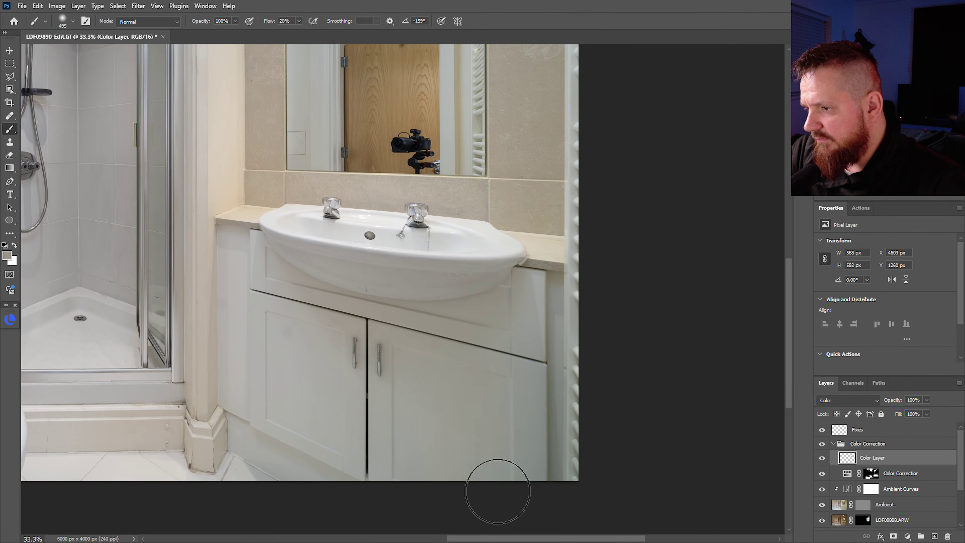
mouse_move(519, 305)
mouse_down()
mouse_move(522, 357)
mouse_move(535, 395)
mouse_up()
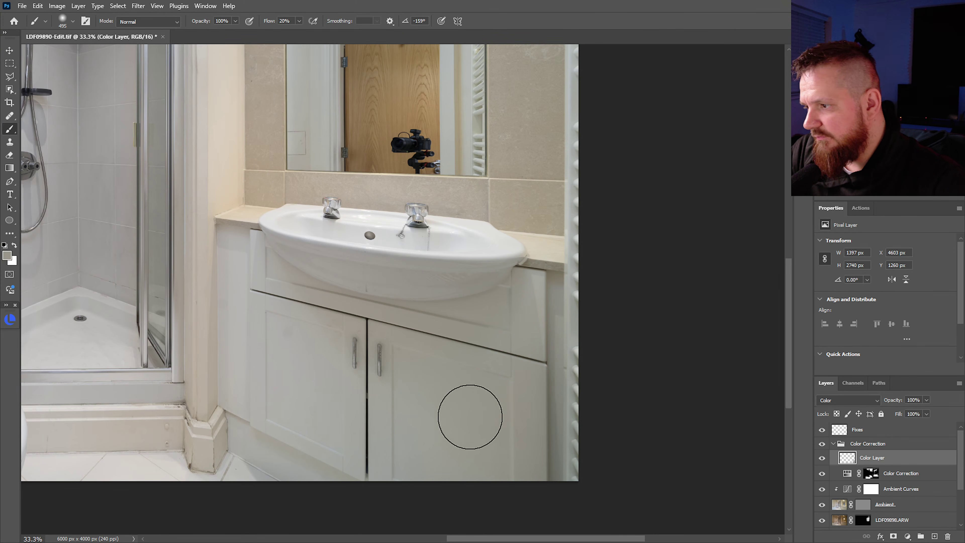
drag(470, 416, 459, 416)
mouse_move(329, 436)
mouse_down()
mouse_move(390, 455)
mouse_move(342, 424)
mouse_up()
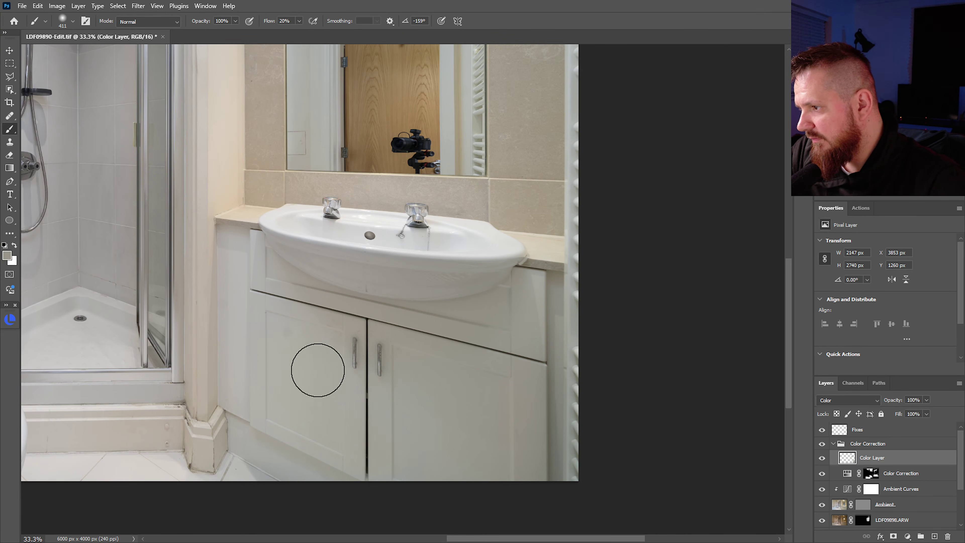
click(294, 407)
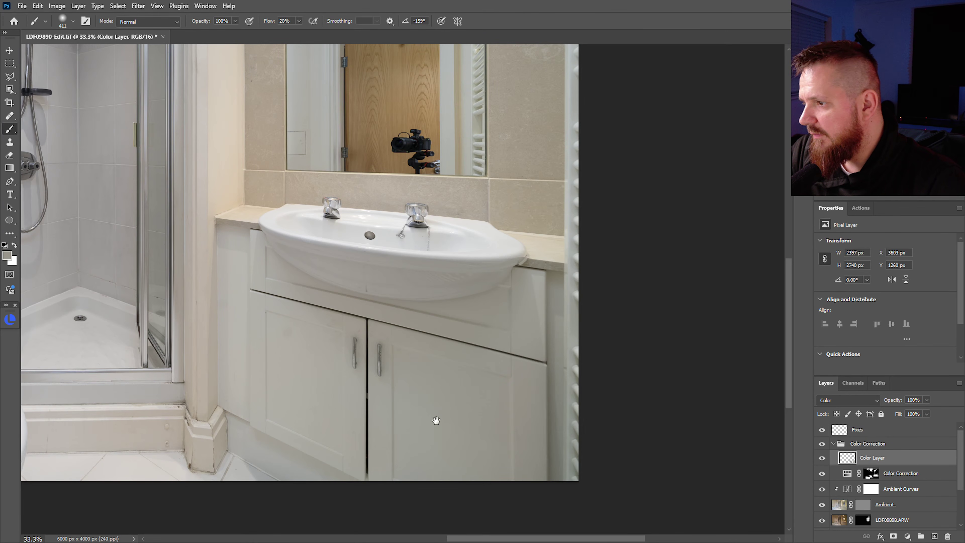
Sample the beige stone tile beside the mirror and brush that color over the tinted upper tiles.
mouse_move(470, 416)
mouse_down()
mouse_move(446, 425)
mouse_move(338, 403)
mouse_up()
scroll(456, 343, up, 3)
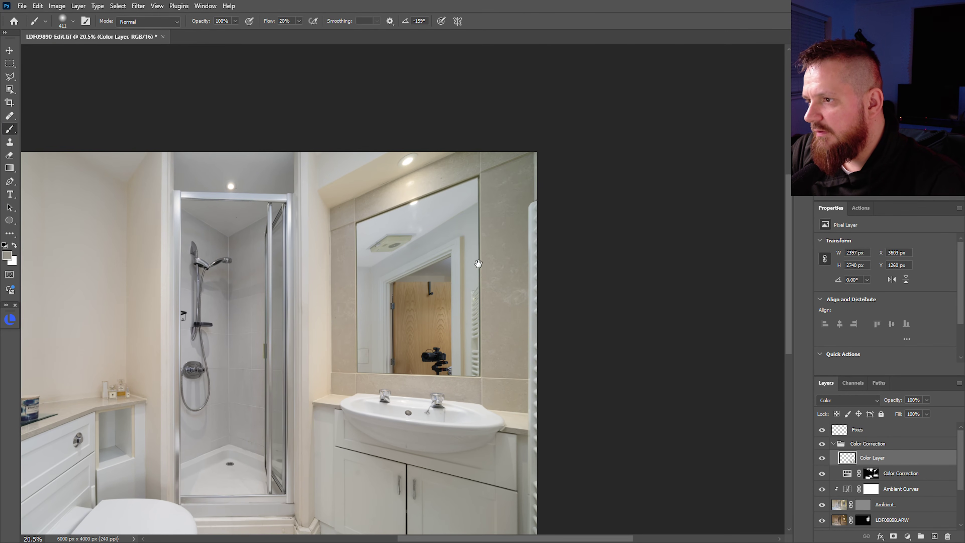
alt+click(511, 340)
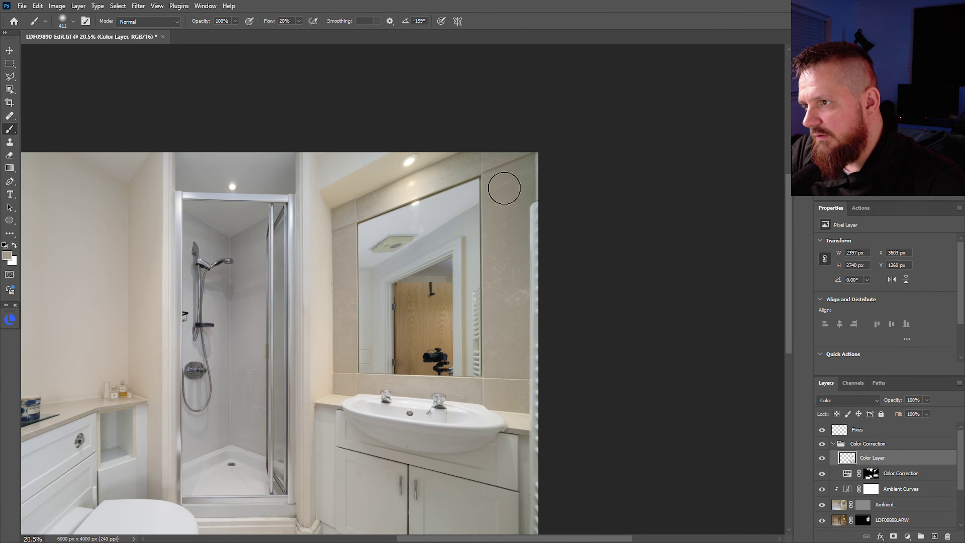
click(493, 156)
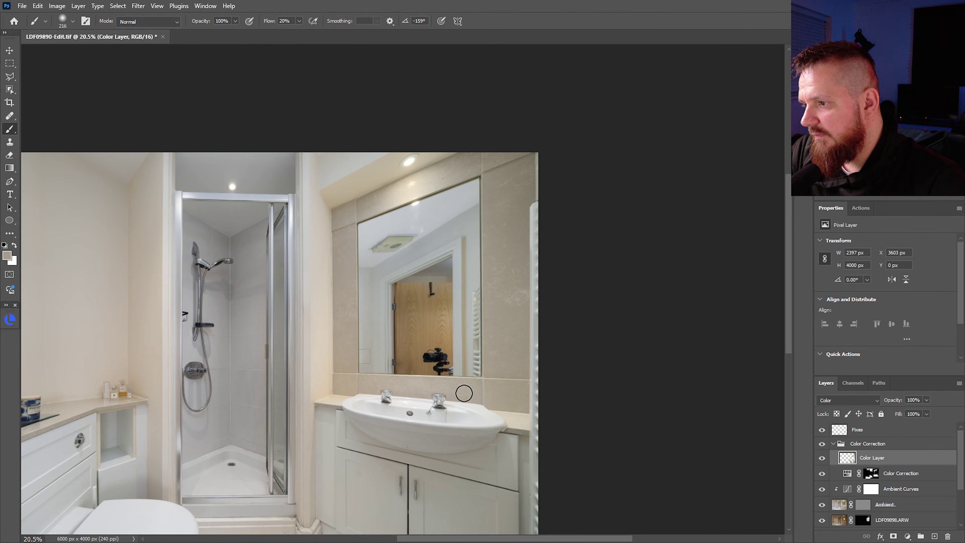
Sample the white drawer fronts beside the toilet and brush the neutral color over the bluish drawer areas and the adjoining wall edge.
drag(251, 423, 411, 405)
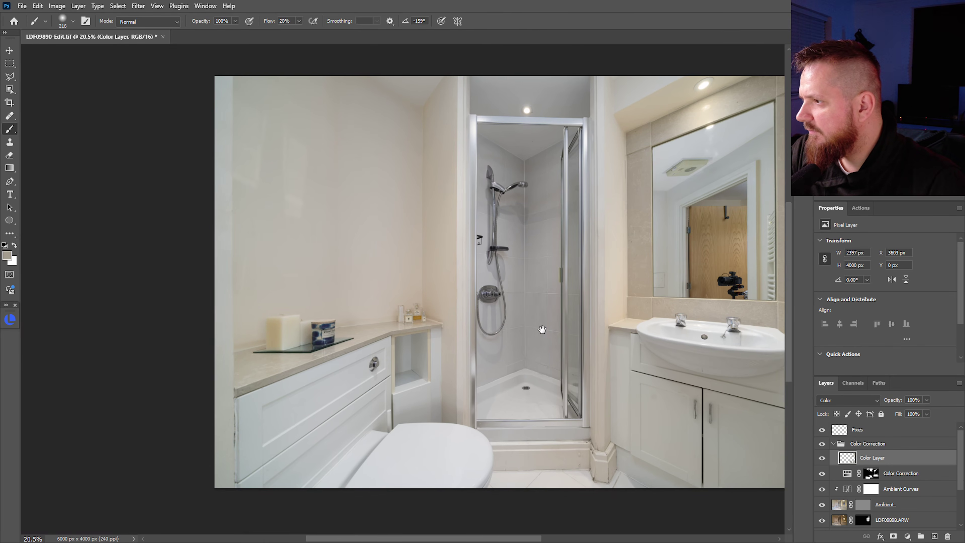
alt+click(331, 392)
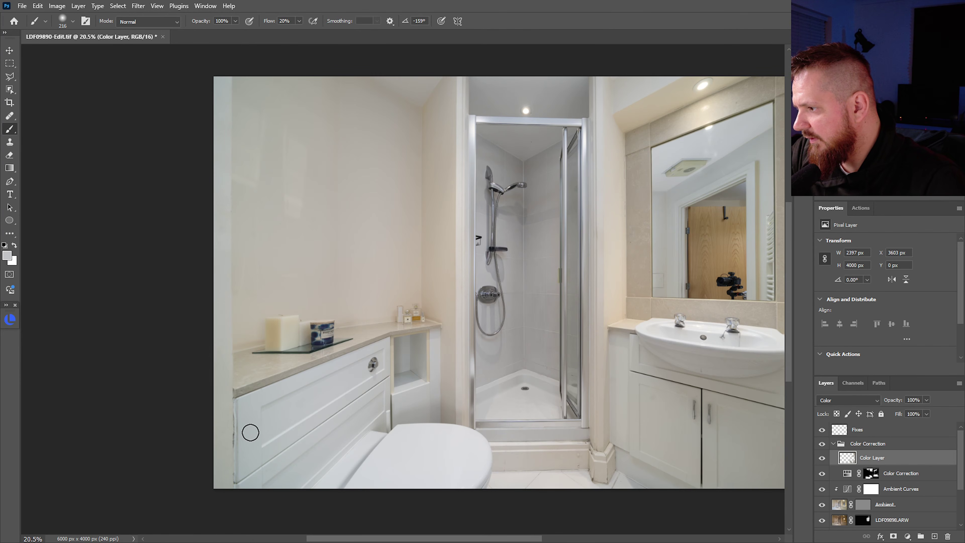
drag(268, 482, 287, 461)
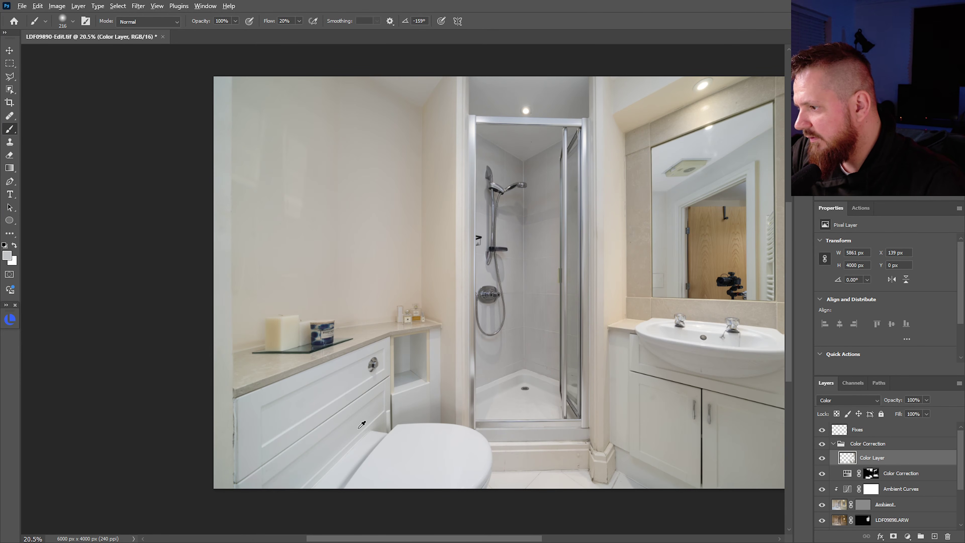
alt+click(357, 426)
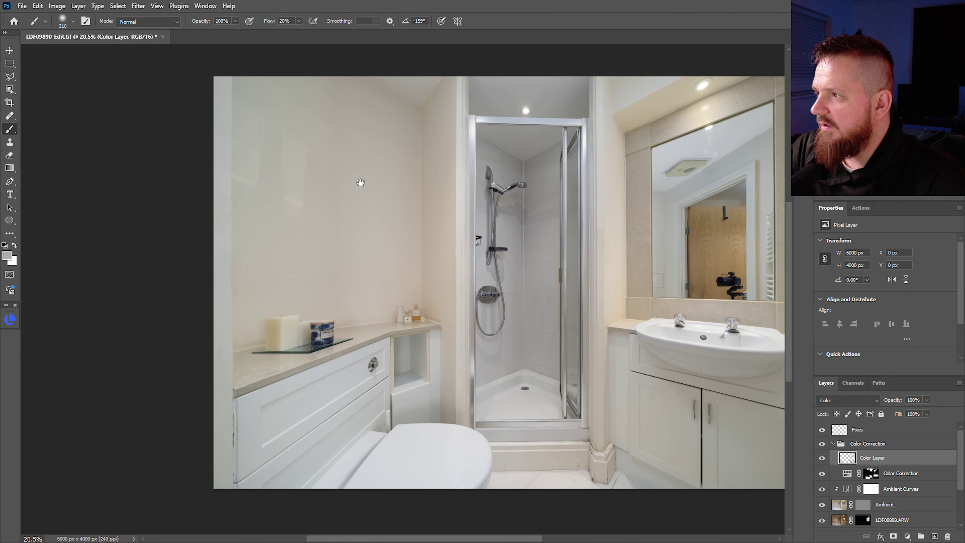
Sample the vanity cabinet's white again and brush it over the remaining tinted areas with a larger brush.
scroll(361, 183, down, 3)
scroll(476, 258, up, 3)
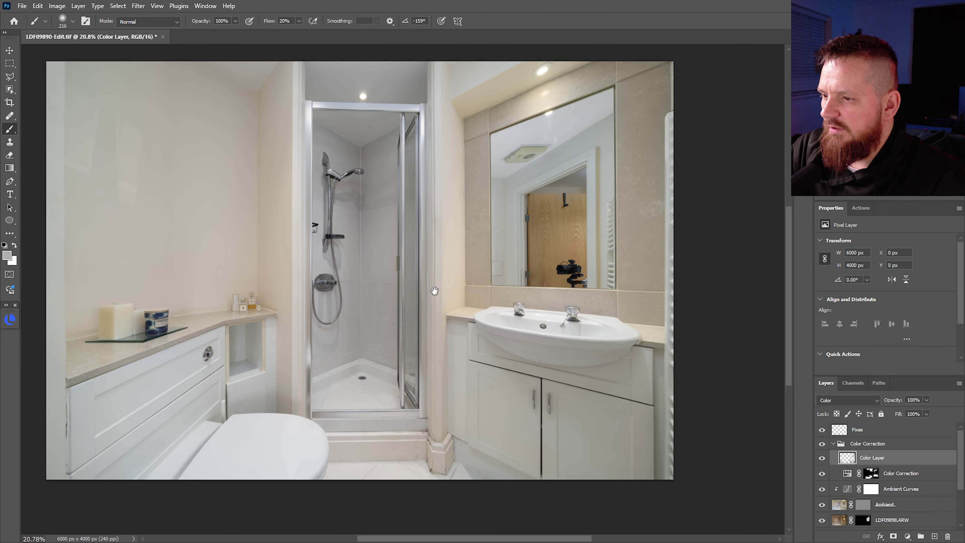
drag(544, 448, 561, 459)
alt+click(502, 427)
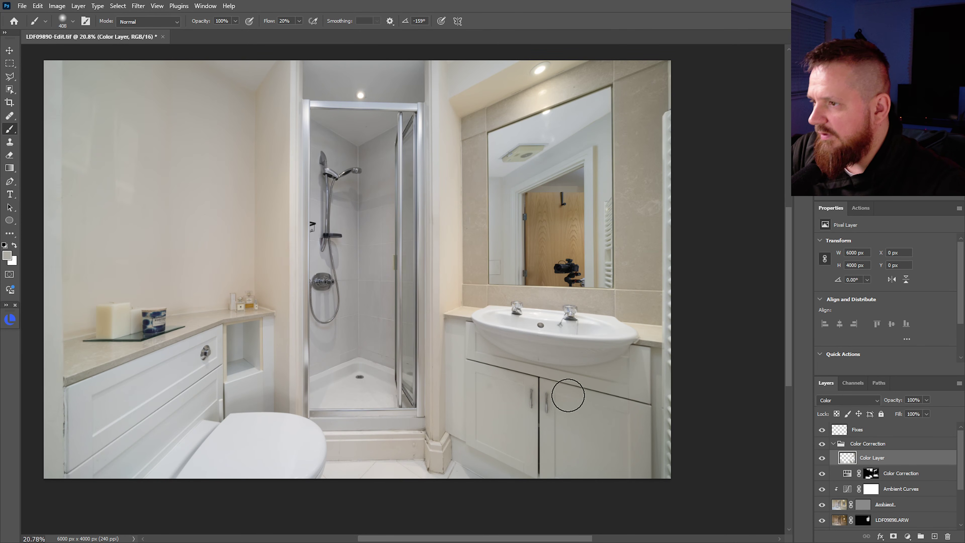
click(564, 83)
Start a polygonal lasso outline in the mirror reflection, following the ceiling line from the mirror's left edge to its right edge.
drag(476, 126, 415, 168)
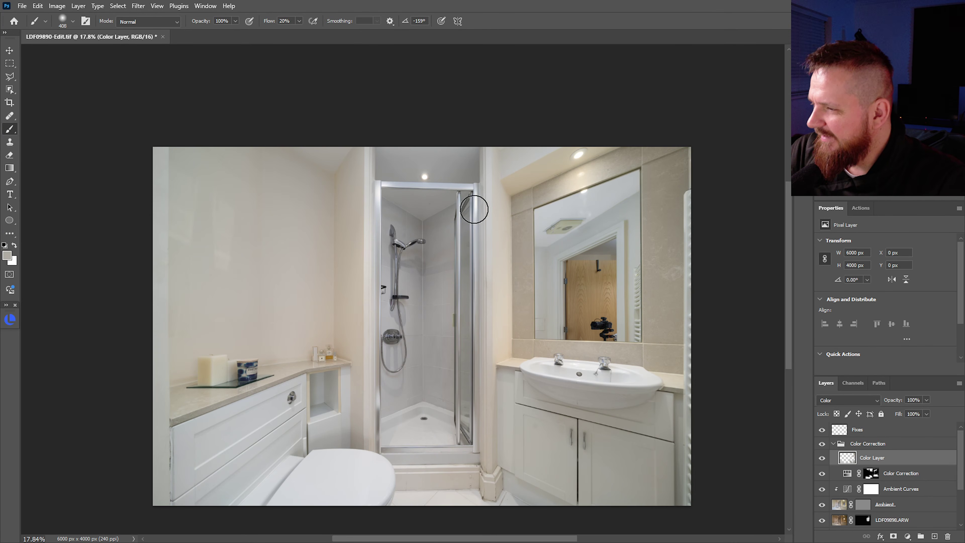
drag(503, 243, 547, 248)
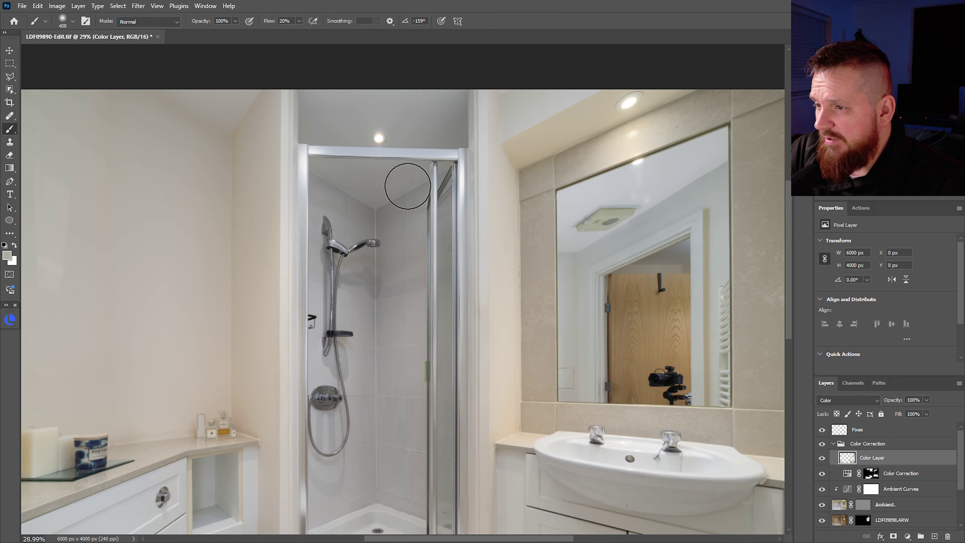
mouse_move(528, 231)
mouse_down()
mouse_move(673, 235)
mouse_move(500, 194)
mouse_up()
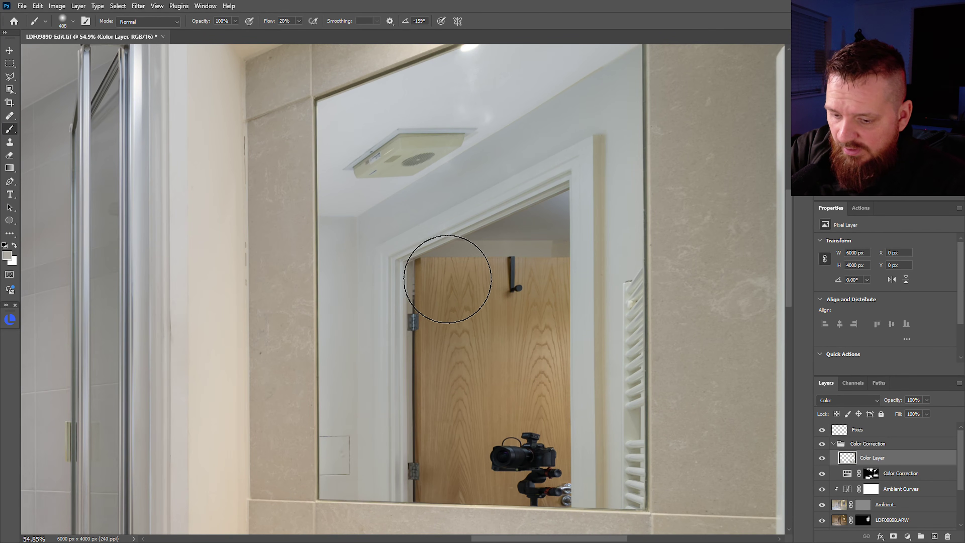
key(l)
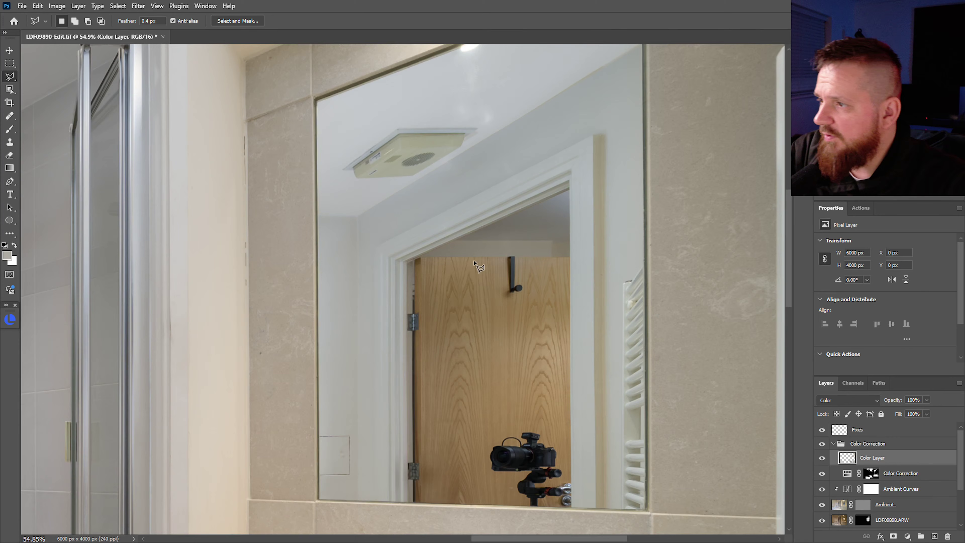
click(319, 215)
click(358, 216)
scroll(361, 216, up, 2)
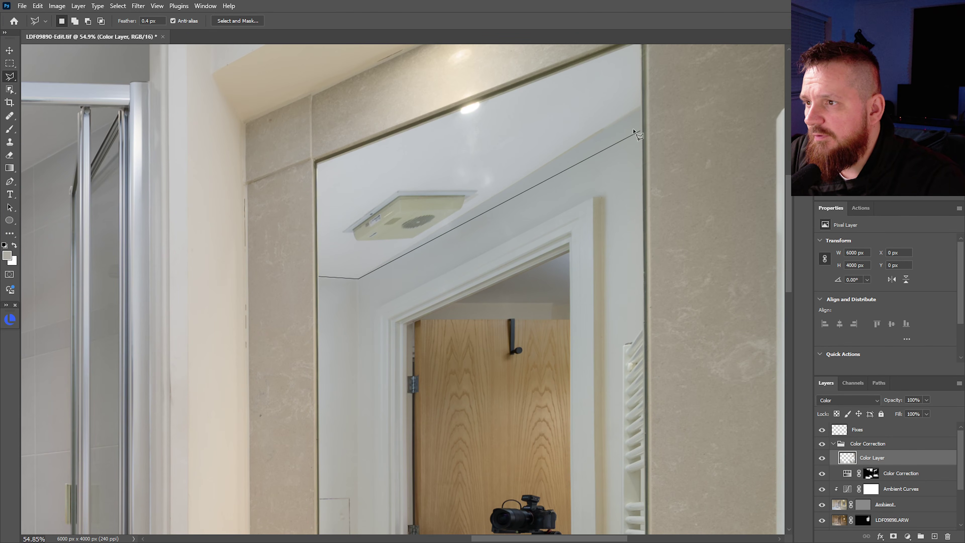
click(642, 107)
Continue the lasso outline around the reflected towel radiator and door frame and close it along the mirror's left edge.
drag(644, 327, 625, 183)
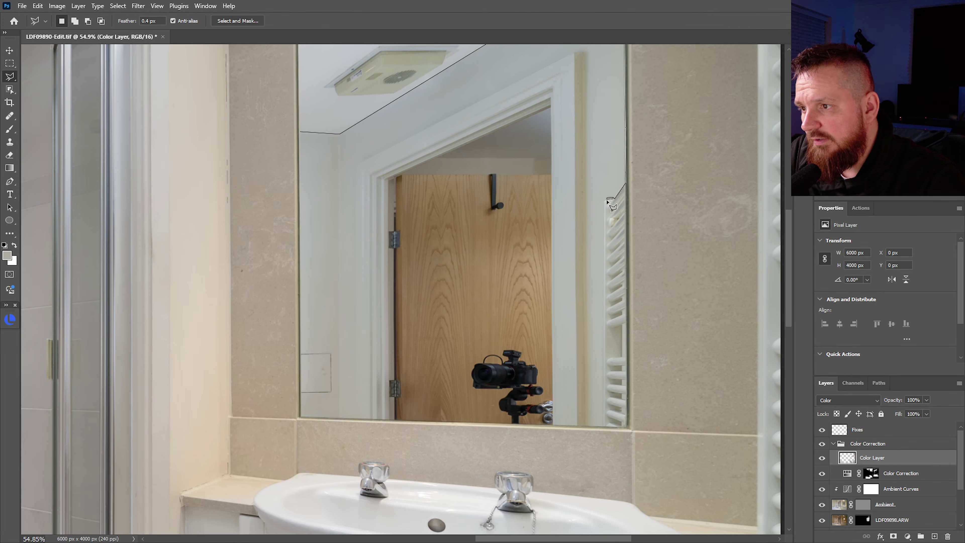
click(604, 202)
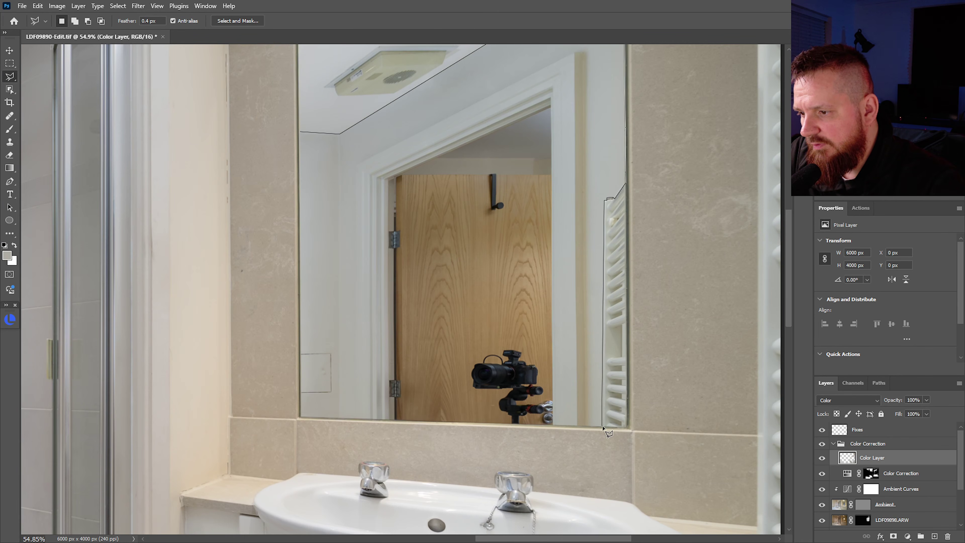
click(585, 425)
scroll(586, 342, up, 5)
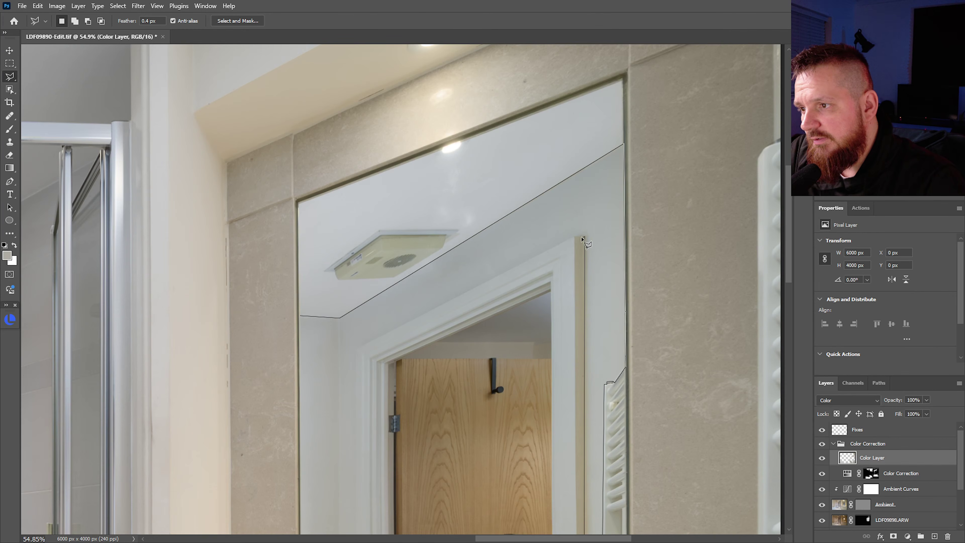
click(355, 349)
drag(364, 361, 406, 68)
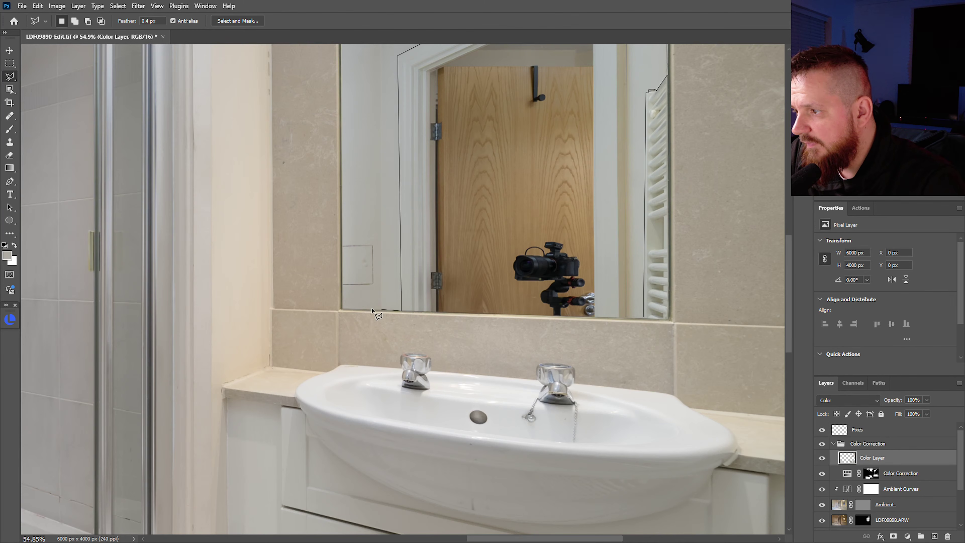
click(342, 309)
scroll(341, 114, up, 5)
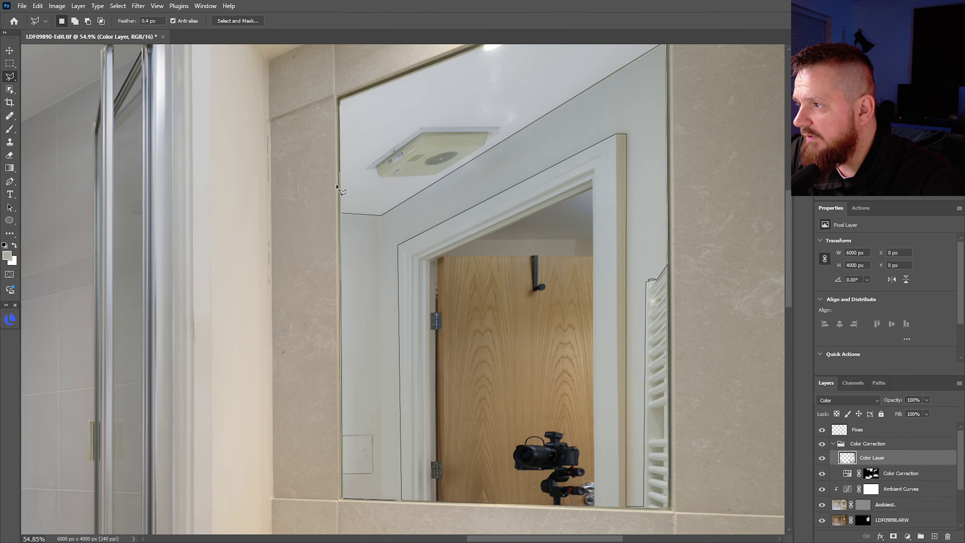
click(341, 215)
Try to add a strip along the left side of the reflected door frame to the wall selection.
scroll(341, 215, up, 5)
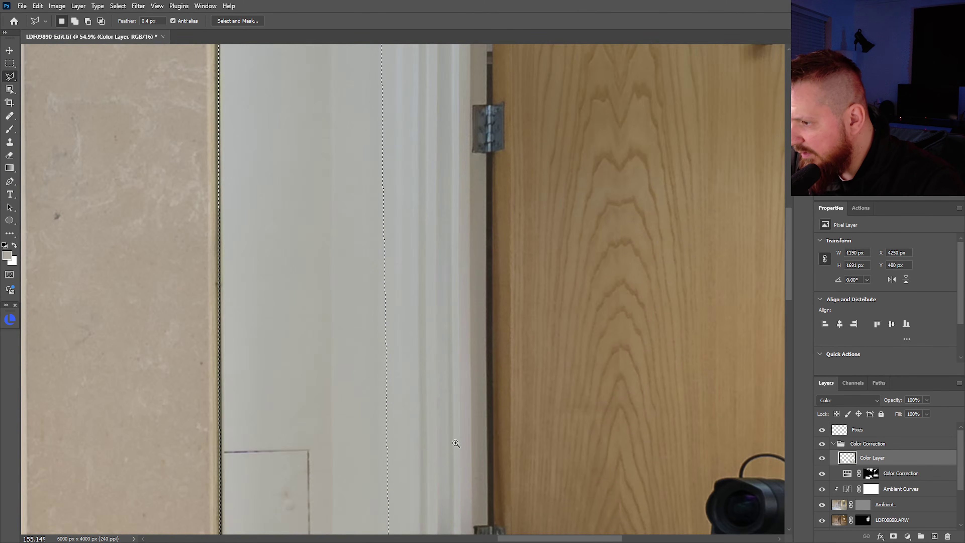
drag(452, 439, 478, 244)
scroll(448, 254, down, 2)
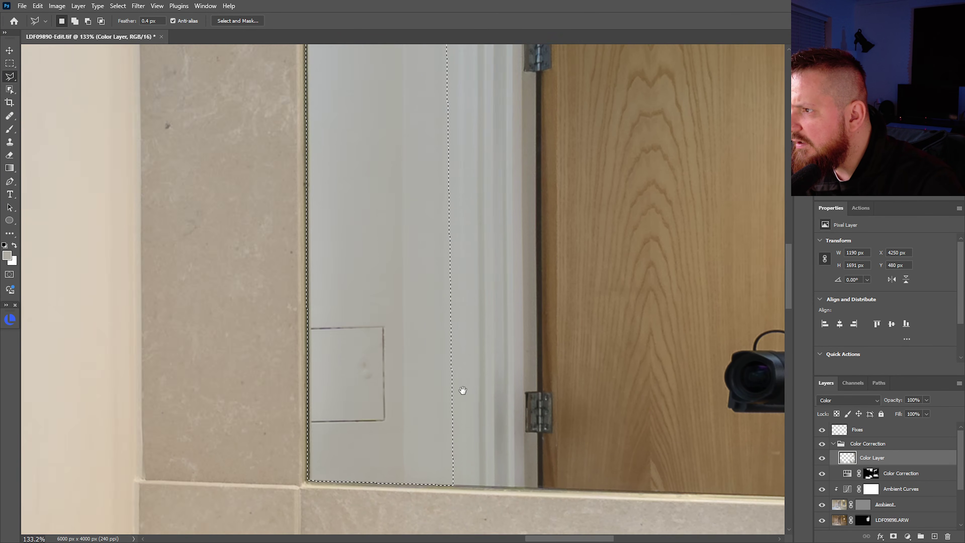
scroll(461, 390, up, 1)
drag(457, 401, 455, 195)
key(shift)
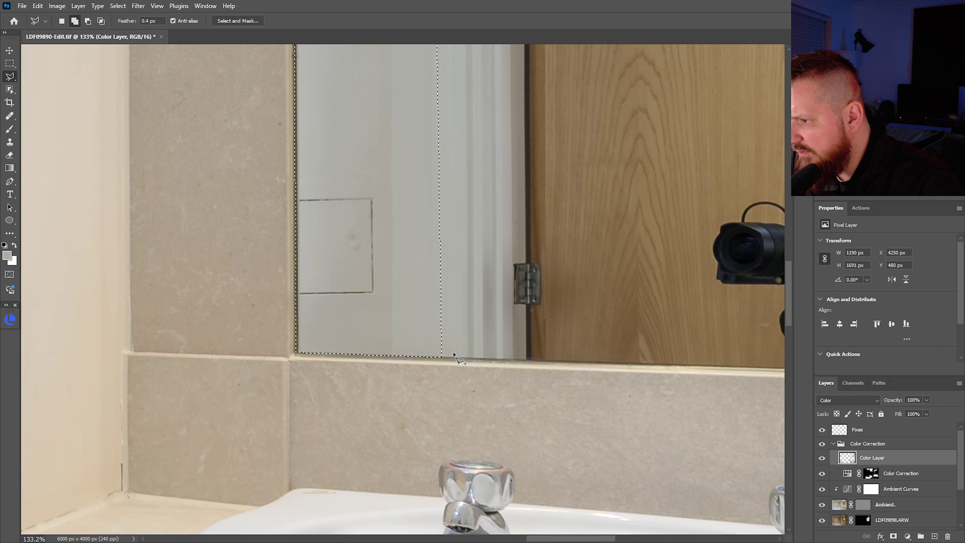
click(435, 357)
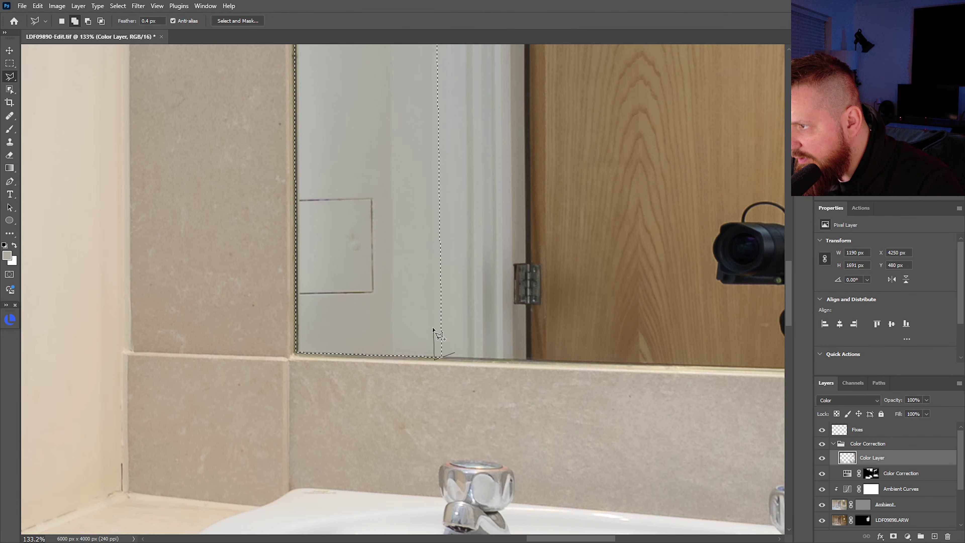
scroll(433, 328, up, 10)
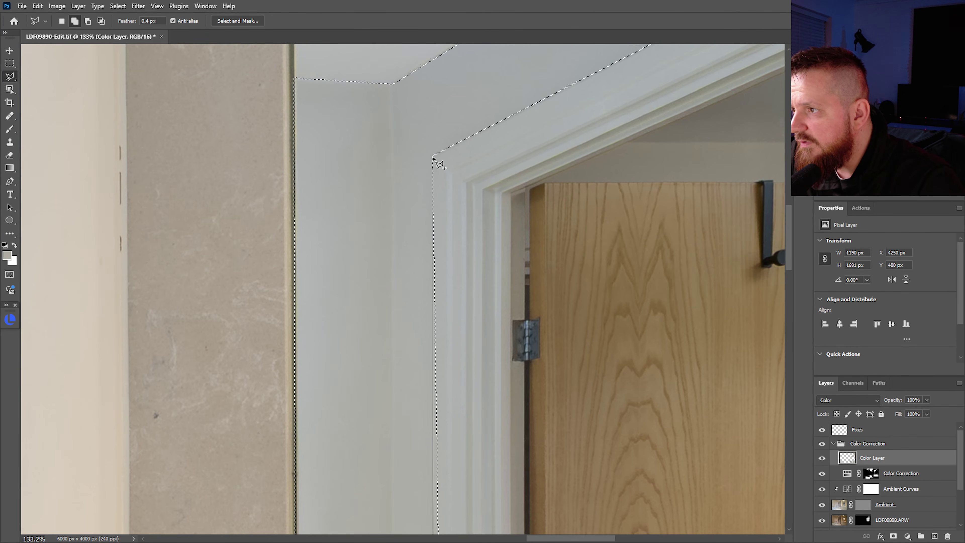
click(433, 156)
click(460, 166)
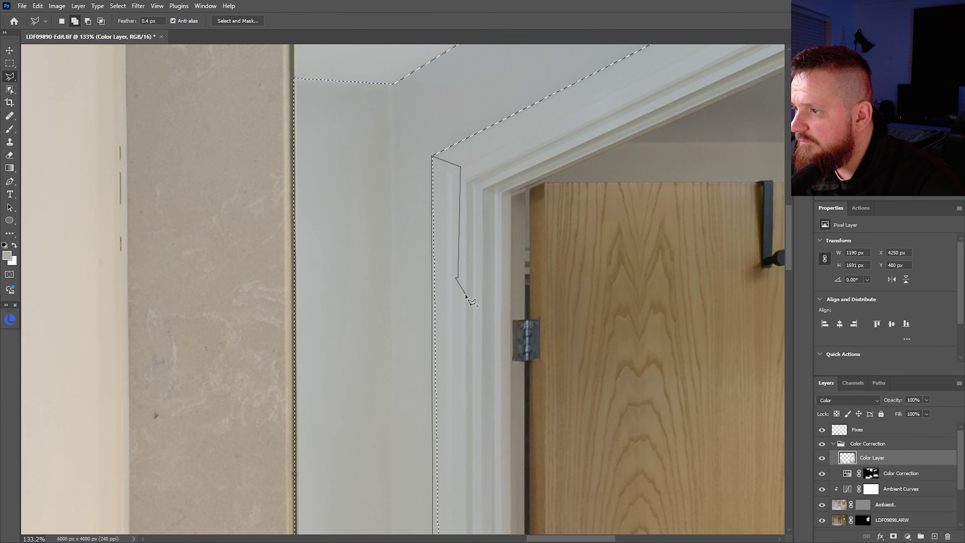
double_click(467, 297)
scroll(467, 296, down, 3)
drag(460, 280, 488, 132)
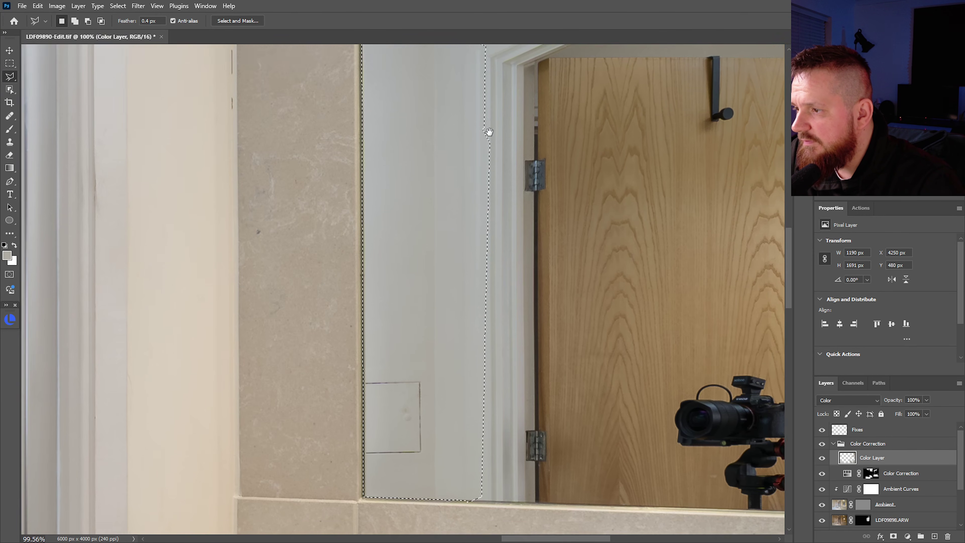
drag(473, 196, 503, 302)
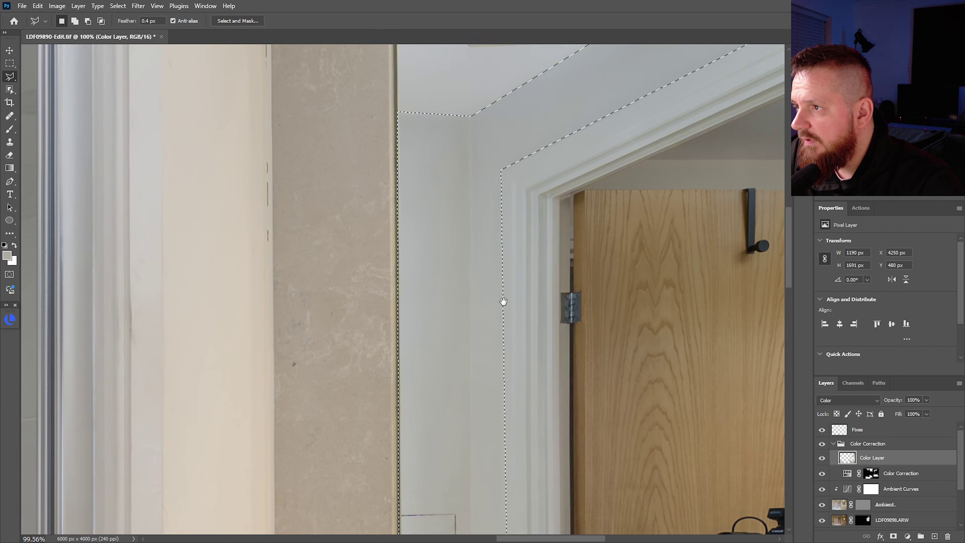
Try adding another polygon beside the reflected door frame's left edge to the wall selection, and undo it.
scroll(494, 220, up, 1)
drag(507, 229, 509, 151)
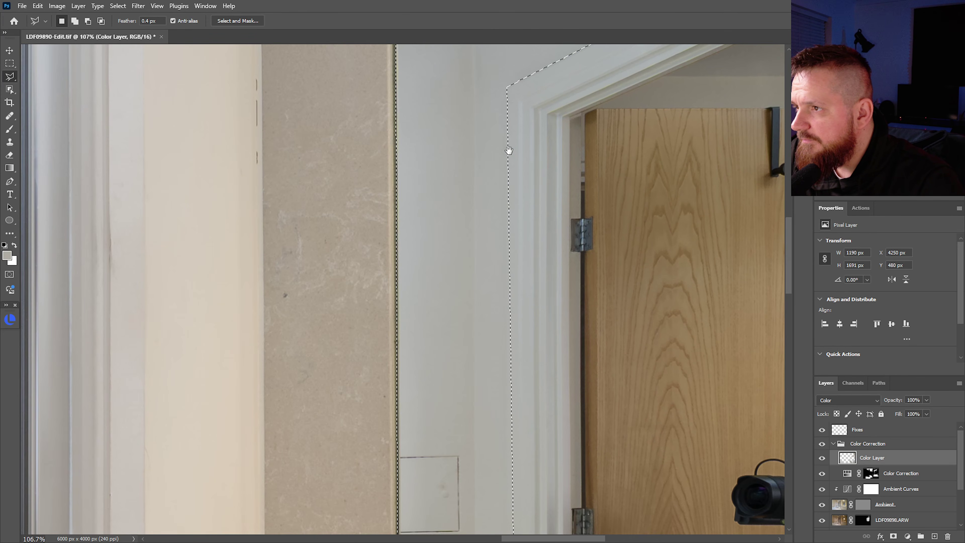
click(509, 87)
scroll(509, 266, down, 5)
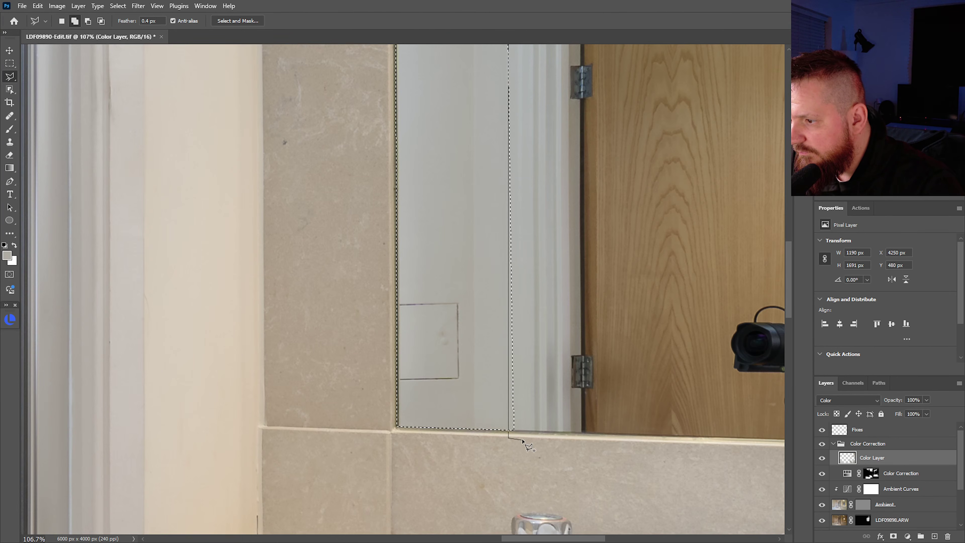
click(522, 441)
scroll(531, 178, up, 10)
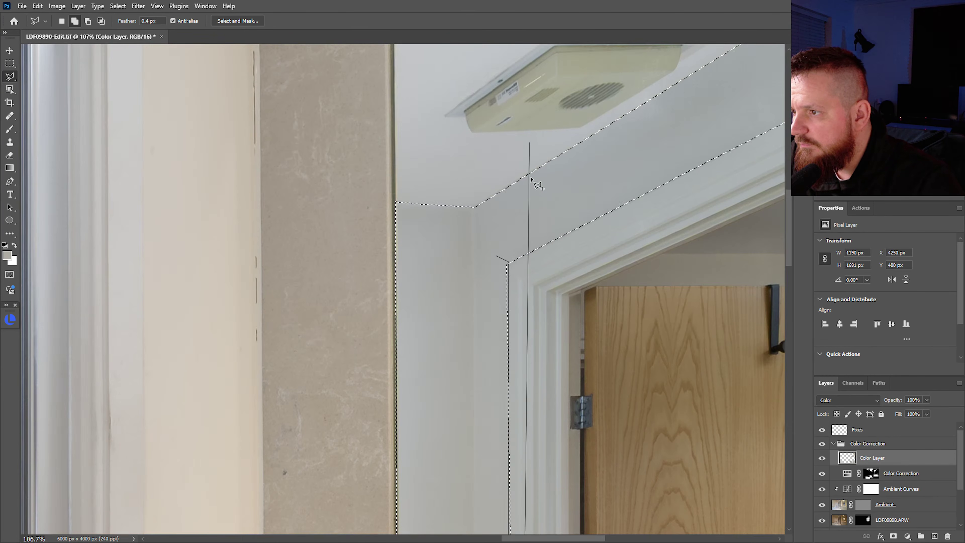
click(499, 257)
scroll(502, 261, down, 4)
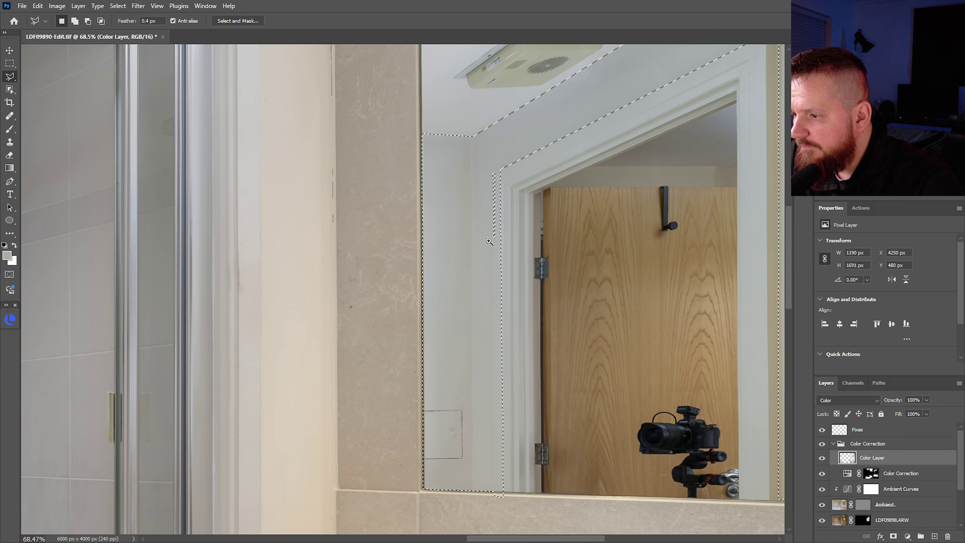
scroll(490, 241, up, 4)
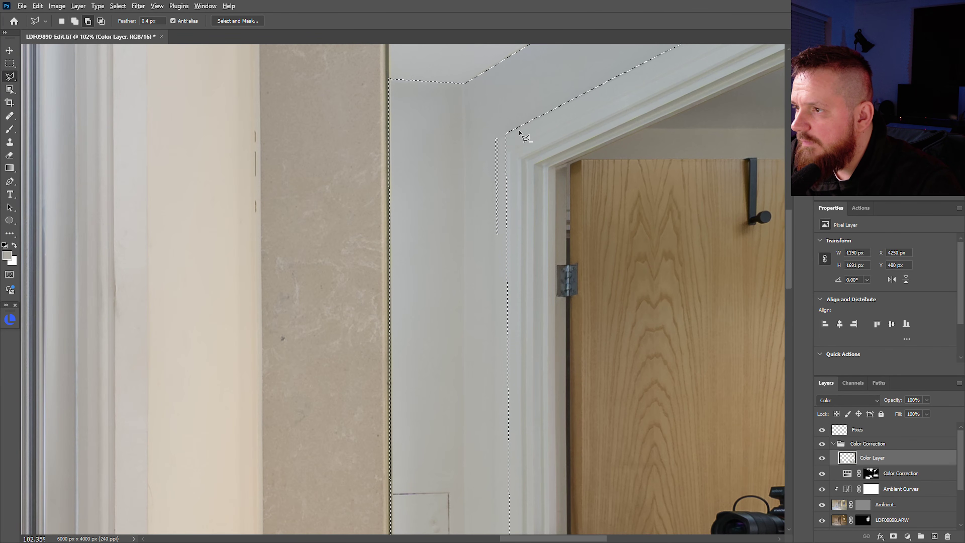
key(ctrl+z)
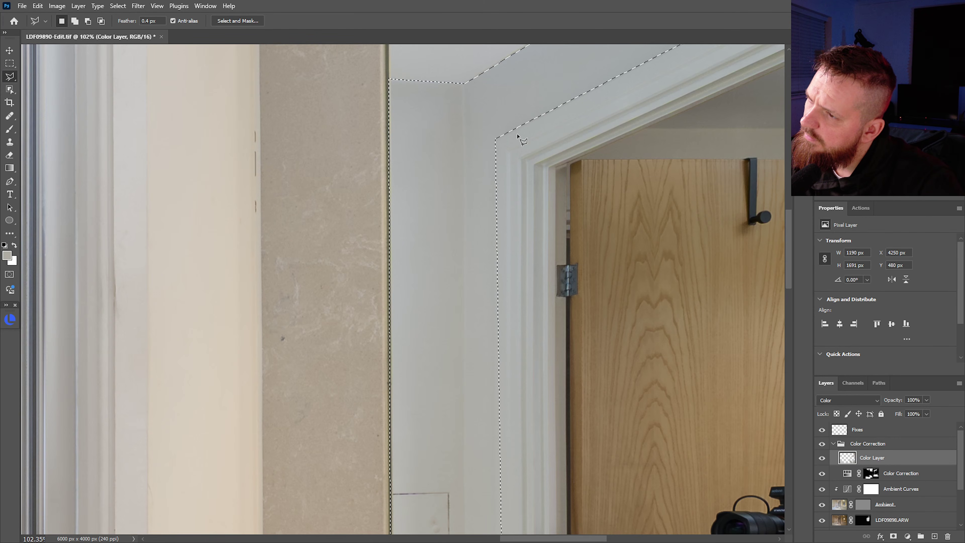
Subtract the sliver overlapping the left edge of the reflected door frame from the wall selection.
scroll(494, 171, up, 5)
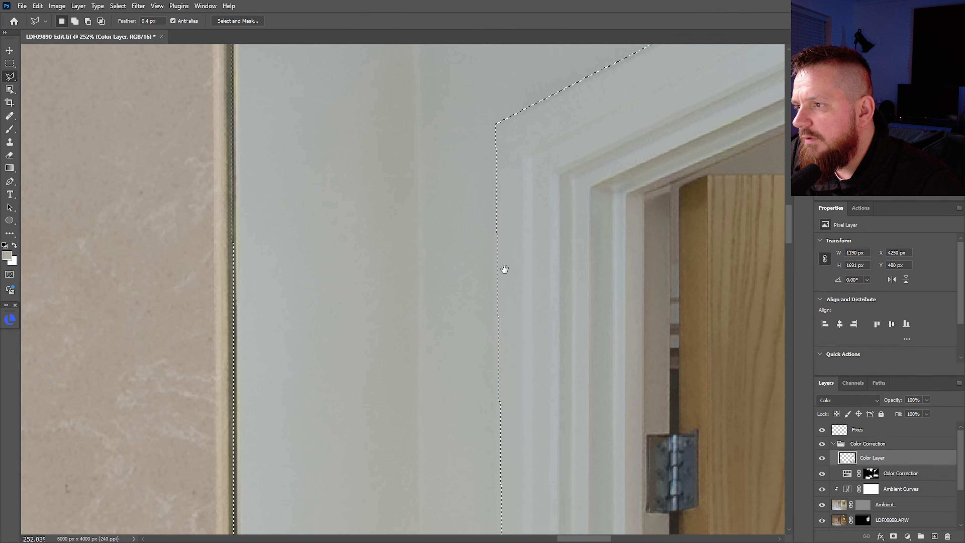
drag(502, 300, 509, 192)
drag(496, 283, 497, 398)
key(alt)
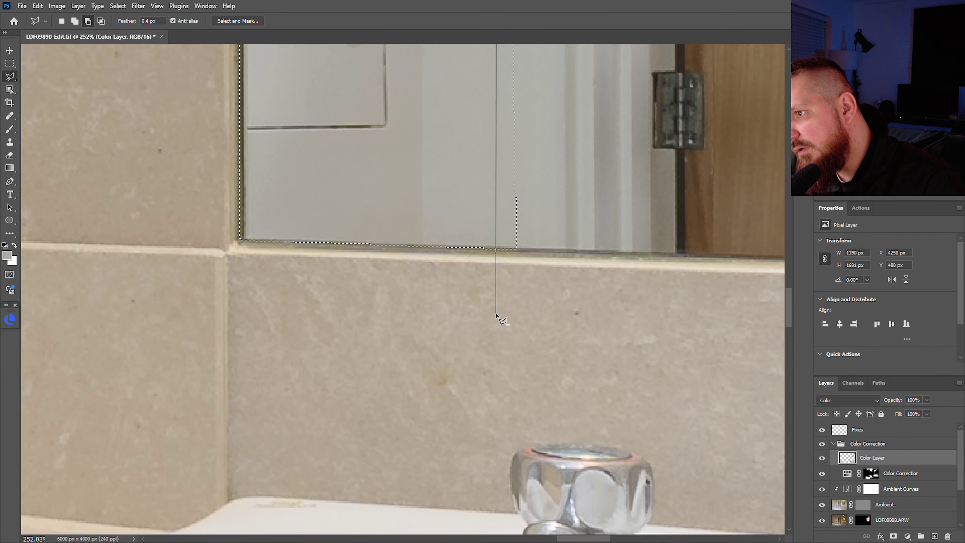
click(499, 321)
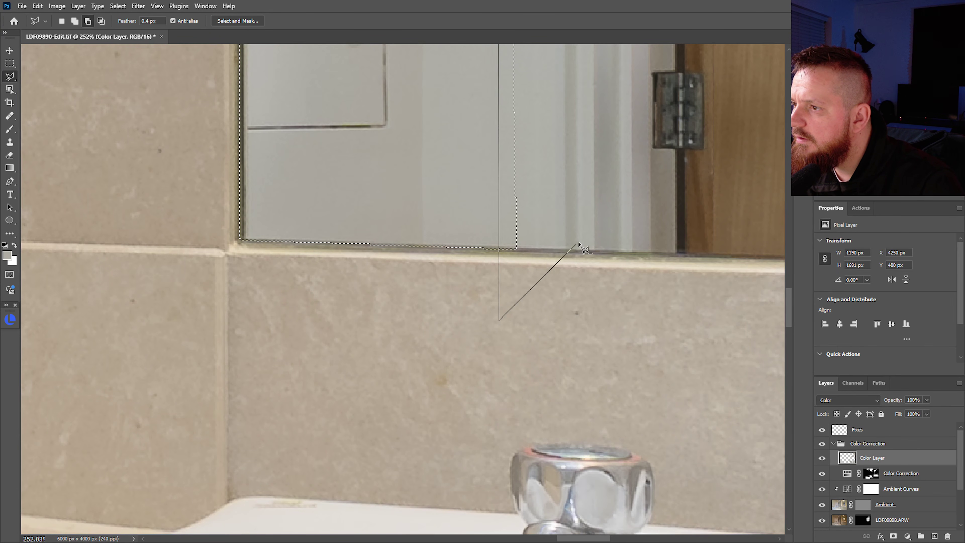
double_click(567, 133)
Brush warm beige over the selected walls in the mirror reflection with a 990 px brush, and clear the selection.
mouse_move(567, 135)
mouse_down()
mouse_move(524, 168)
mouse_move(490, 267)
mouse_move(472, 285)
mouse_up()
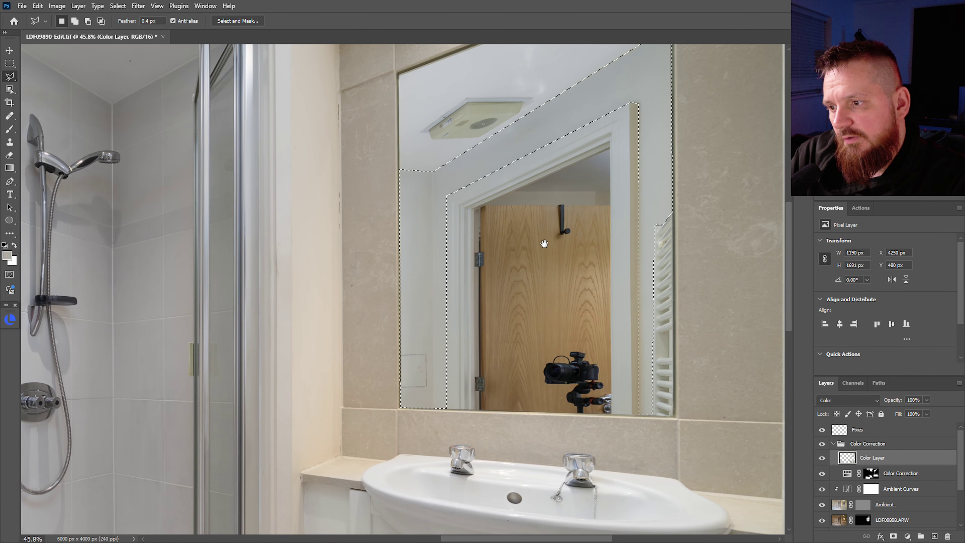
drag(543, 244, 516, 251)
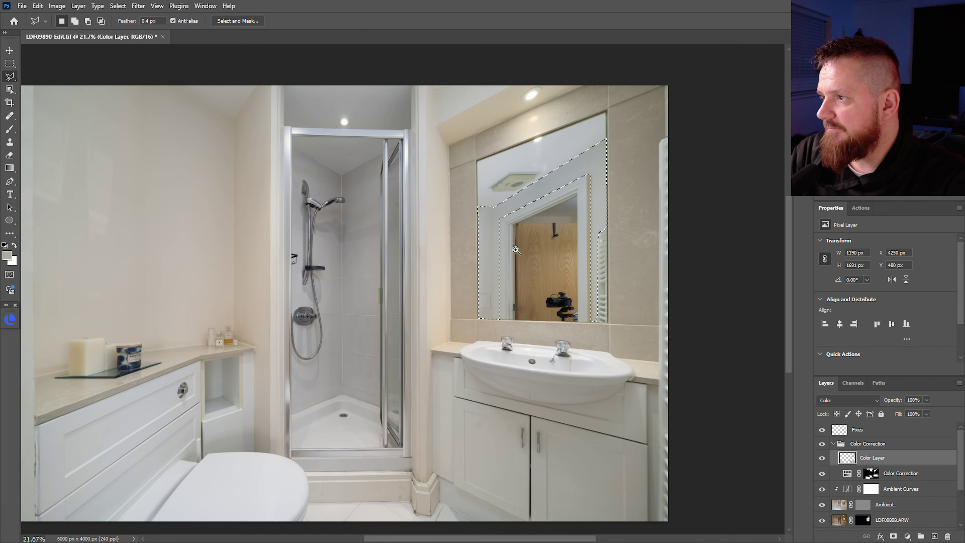
key(b)
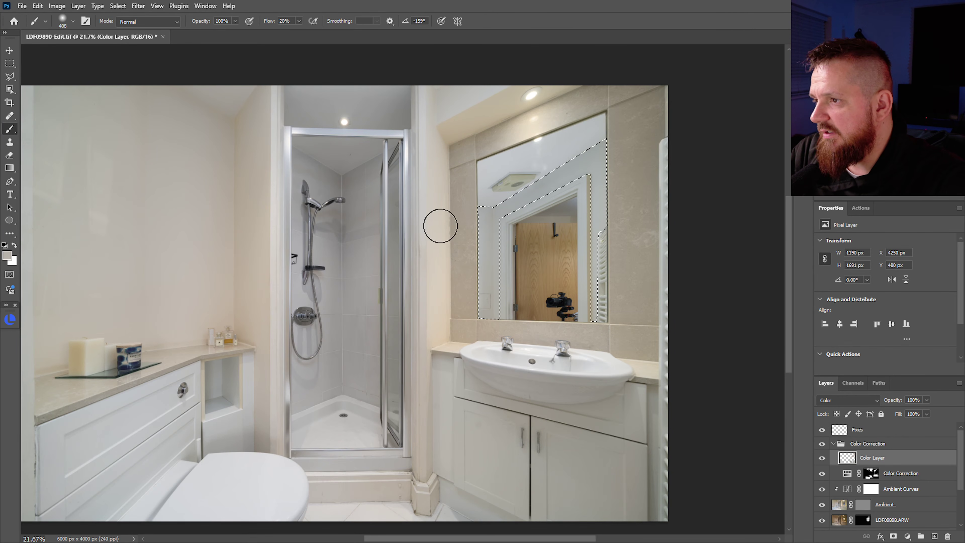
drag(490, 236, 495, 237)
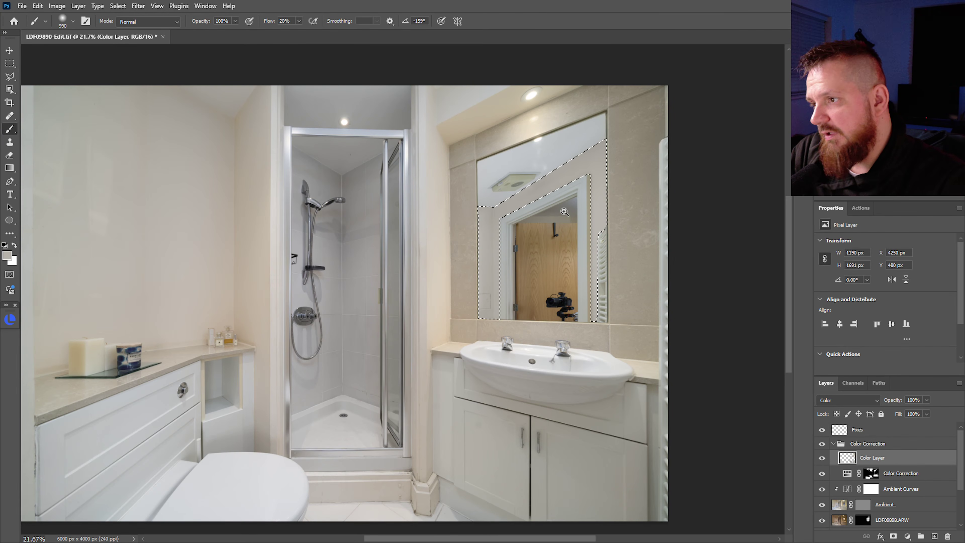
drag(565, 212, 592, 221)
scroll(578, 225, down, 2)
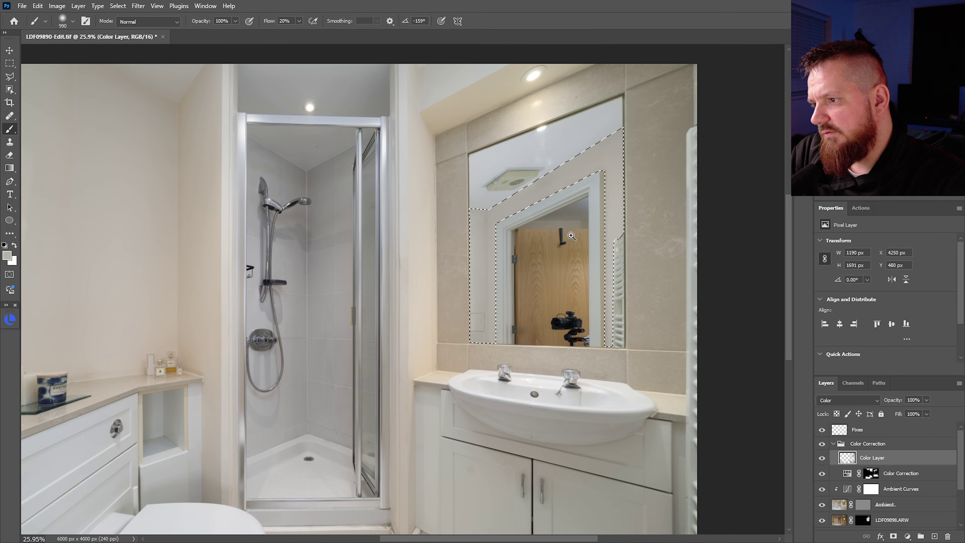
key(ctrl+d)
Sample a warm beige wall tone and brush it over the cooler wall section above the mirror with a 380 px brush.
scroll(559, 253, down, 3)
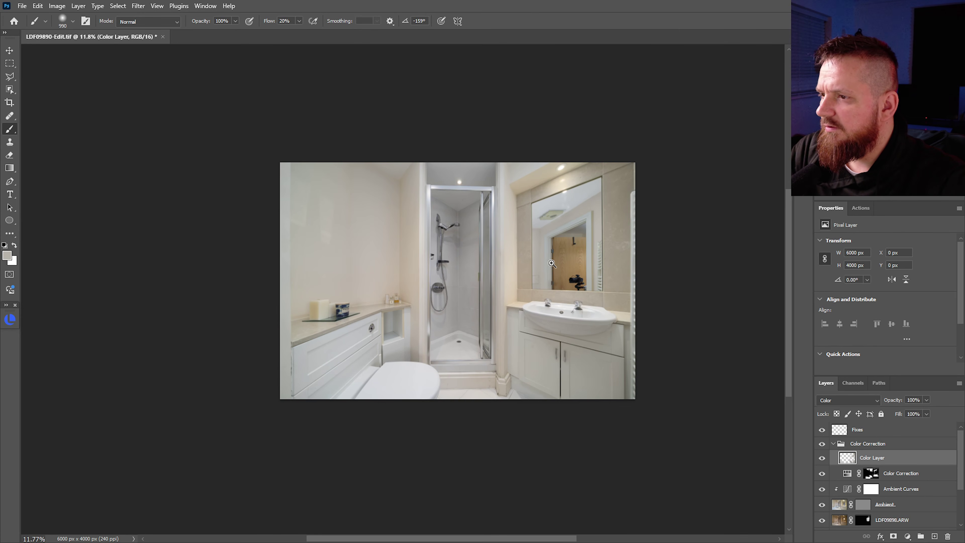
scroll(532, 276, up, 1)
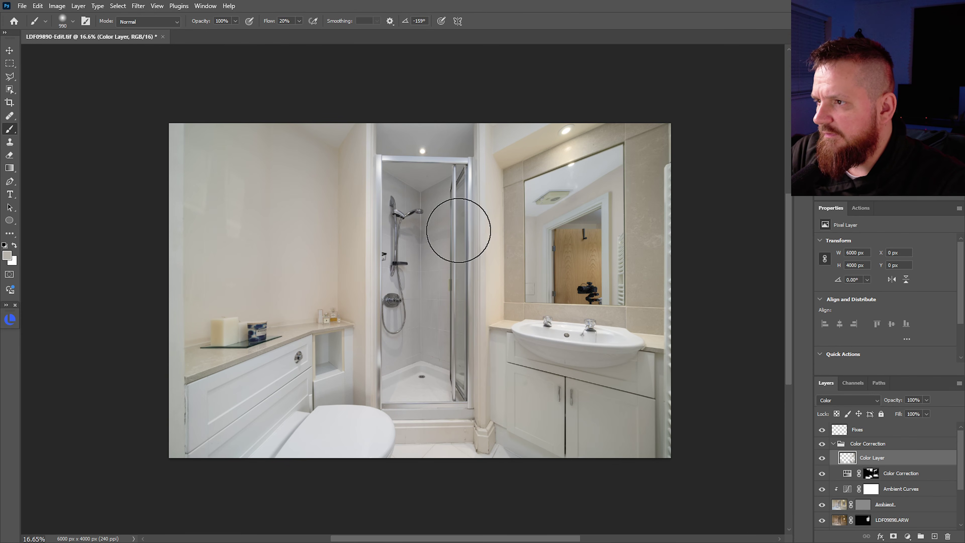
scroll(541, 154, up, 1)
alt+click(536, 168)
drag(536, 167, 511, 161)
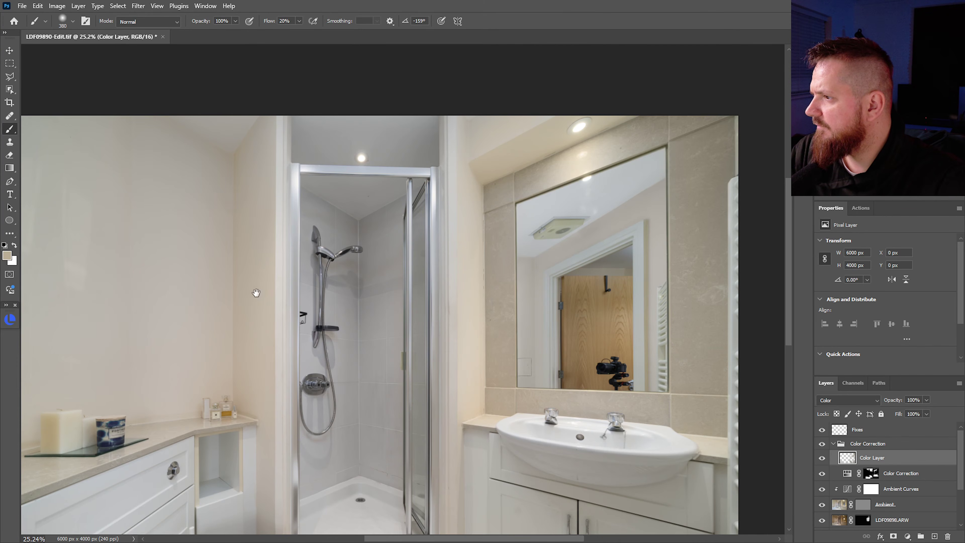
Sample a neutral grey and brush it down the narrow strip along the photo's left edge with a 495 px brush.
scroll(254, 291, down, 2)
scroll(208, 273, up, 1)
drag(250, 265, 271, 268)
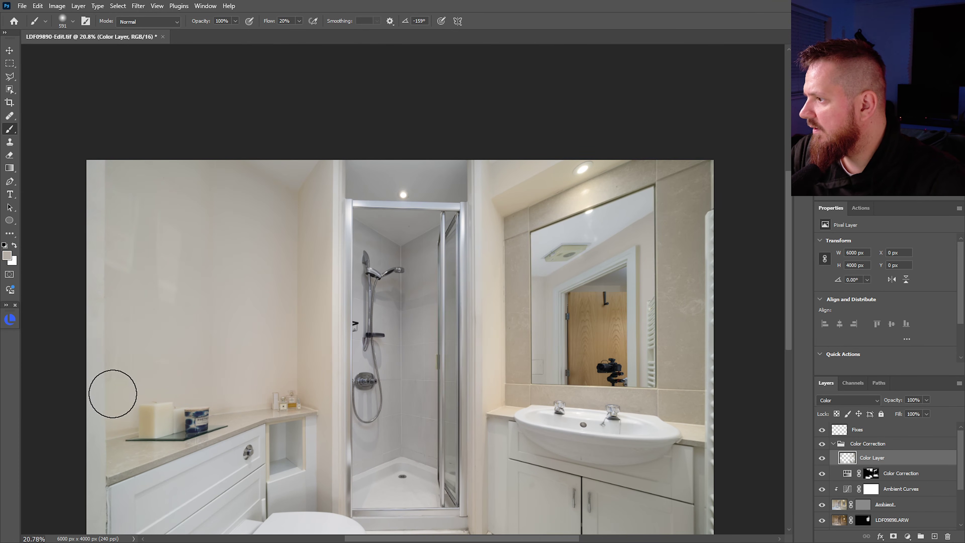
drag(233, 347, 331, 212)
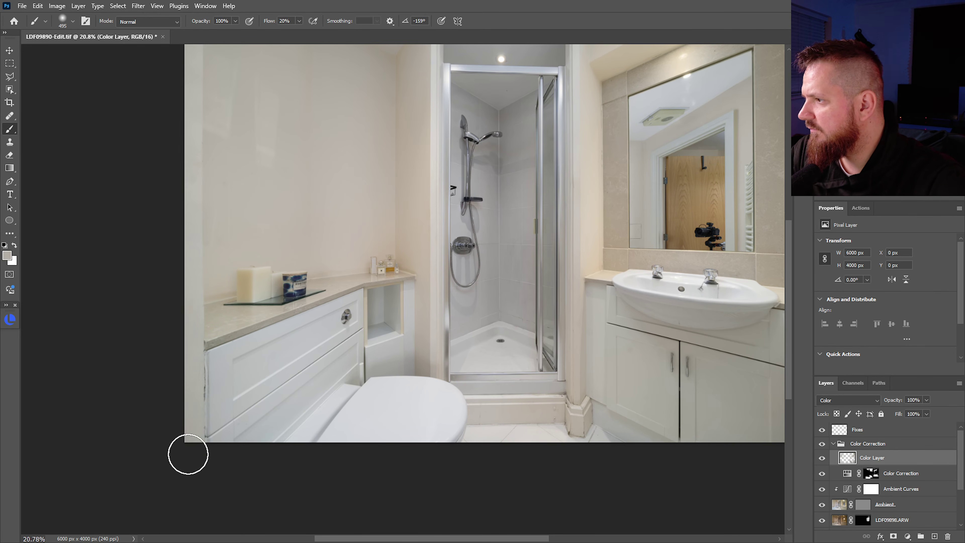
scroll(372, 324, down, 3)
scroll(373, 324, up, 3)
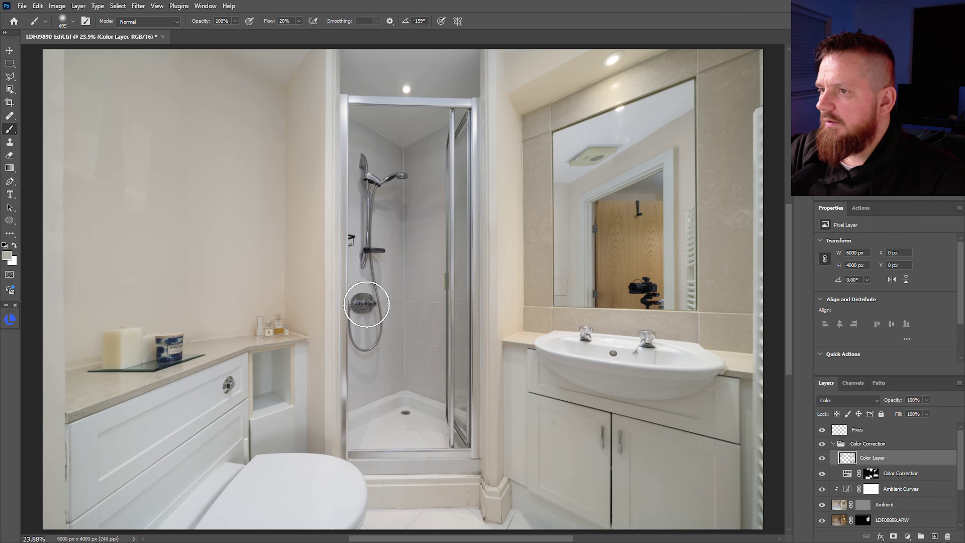
Select the triangular ceiling area above the wooden door in the mirror reflection with the Polygonal Lasso.
scroll(646, 193, up, 4)
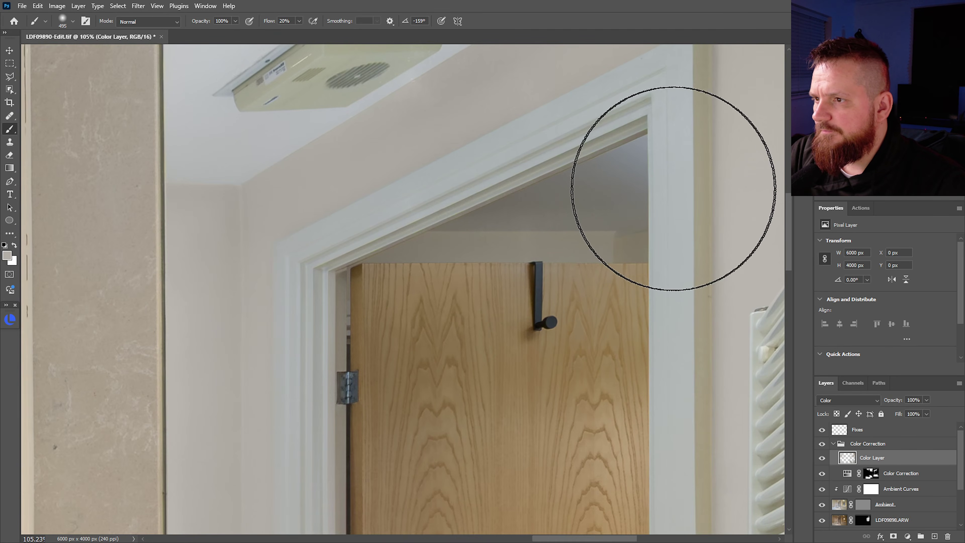
drag(621, 183, 526, 219)
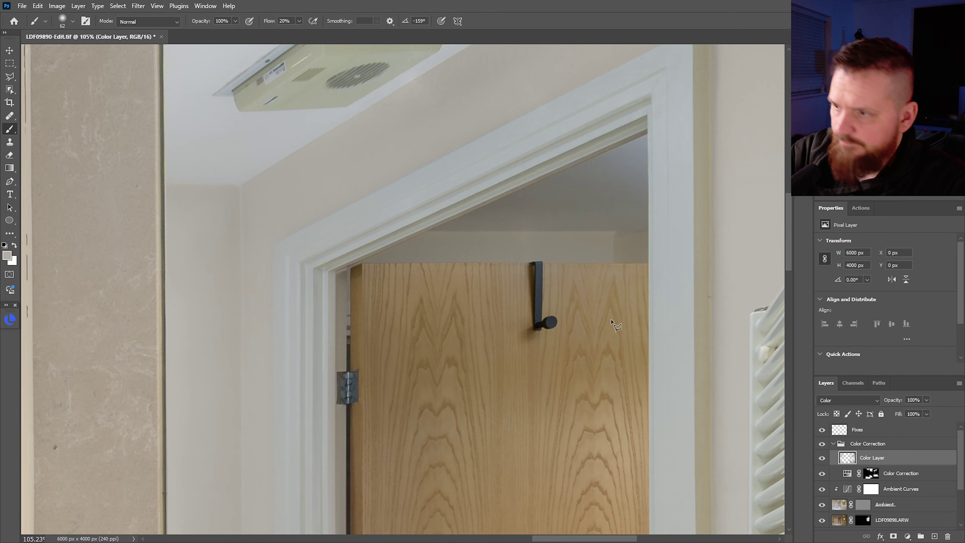
key(l)
click(429, 232)
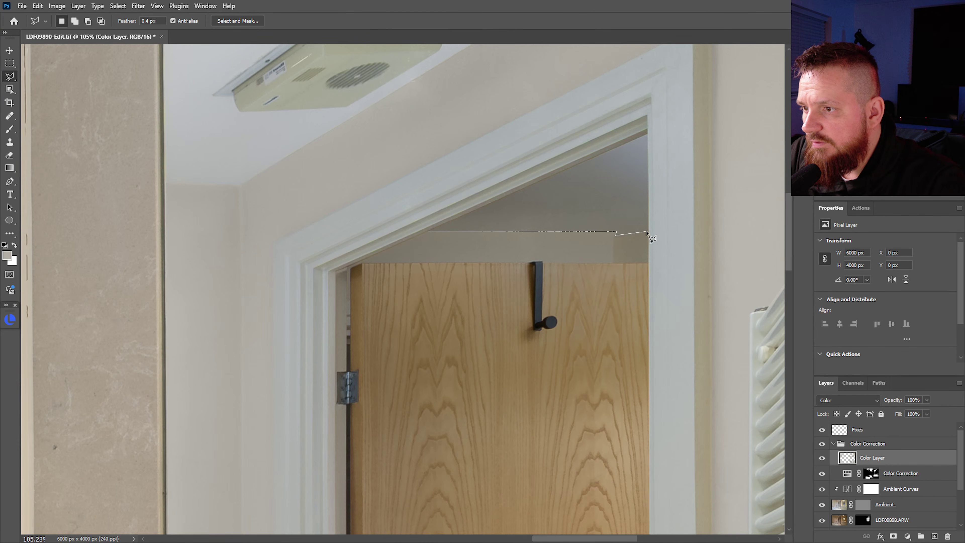
click(648, 134)
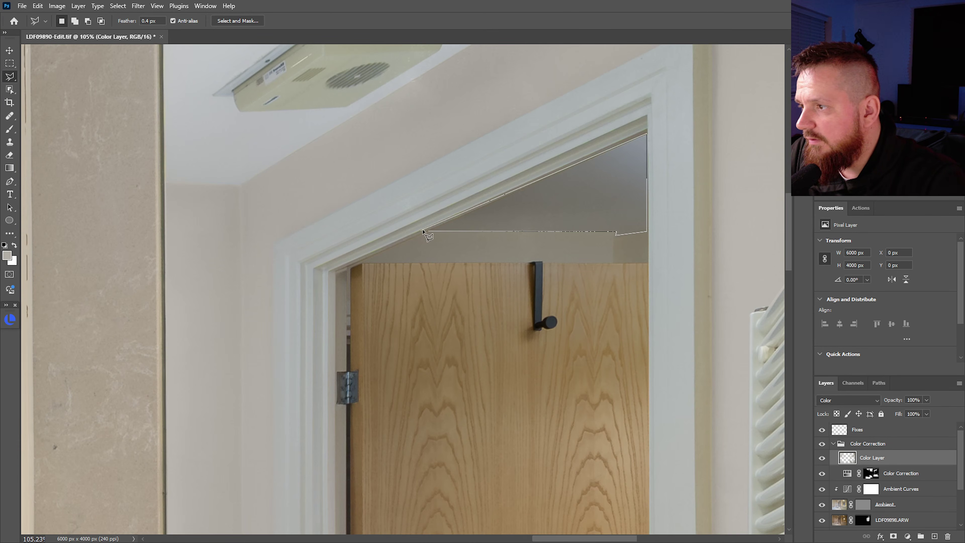
click(429, 232)
Brush white over the selected reflected ceiling on the Color Layer with a 210 px brush, and clear the selection.
key(b)
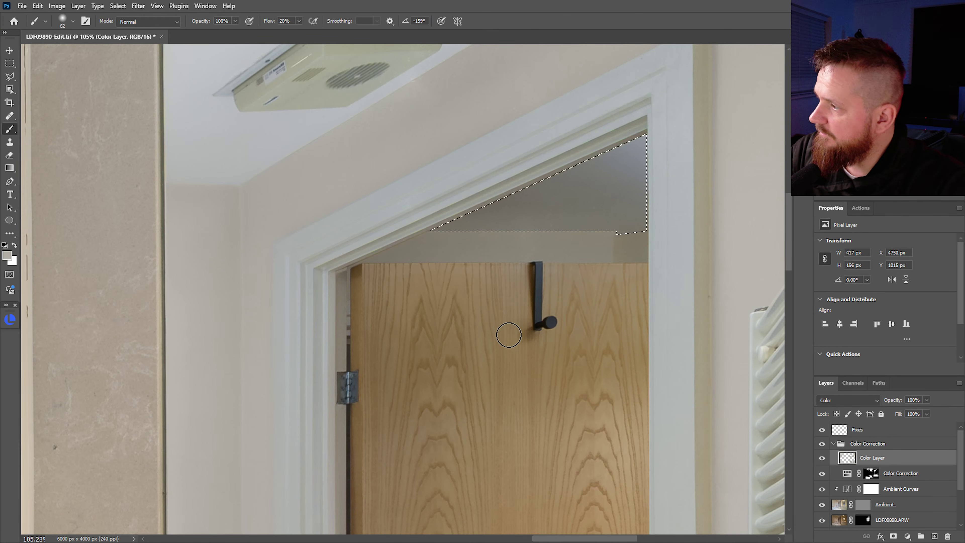
key(d)
key(x)
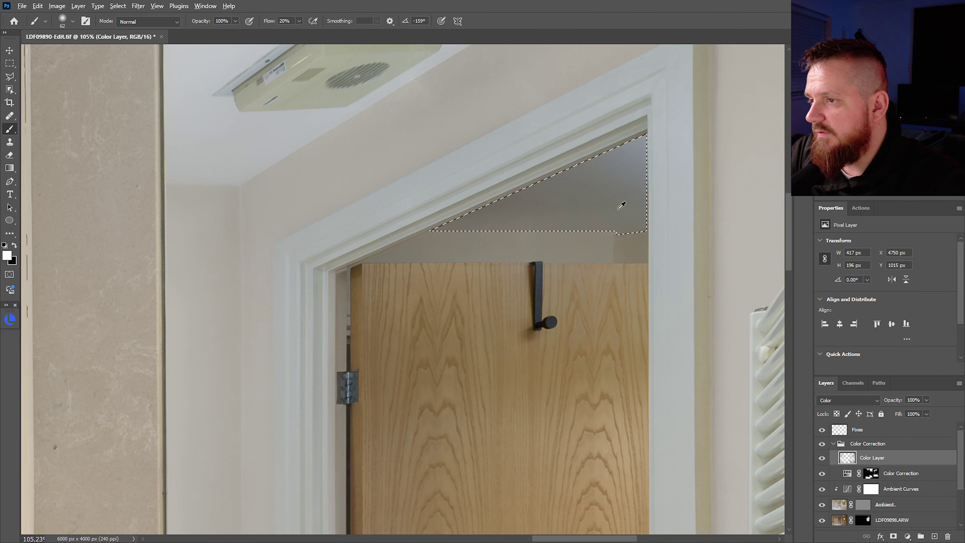
drag(547, 213, 548, 214)
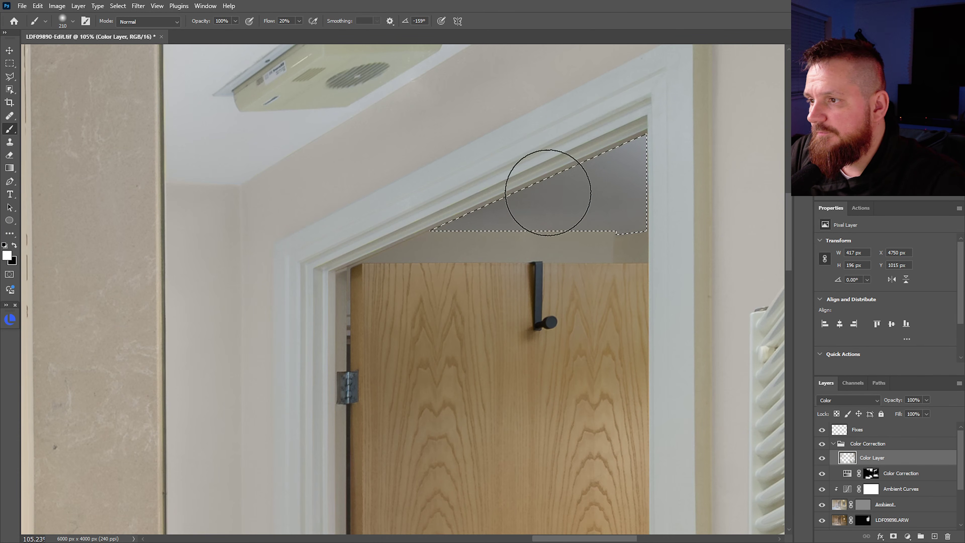
key(ctrl+d)
key(ctrl+0)
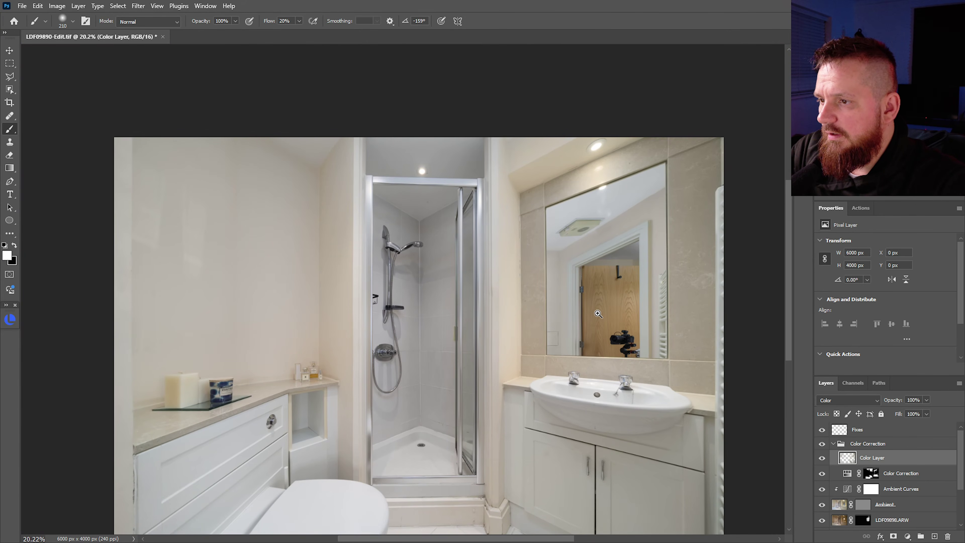
Select the whole reflected door frame with the Polygonal Lasso, following its outer and inner edges down to the mirror's base.
ctrl+click(651, 319)
drag(686, 346, 580, 325)
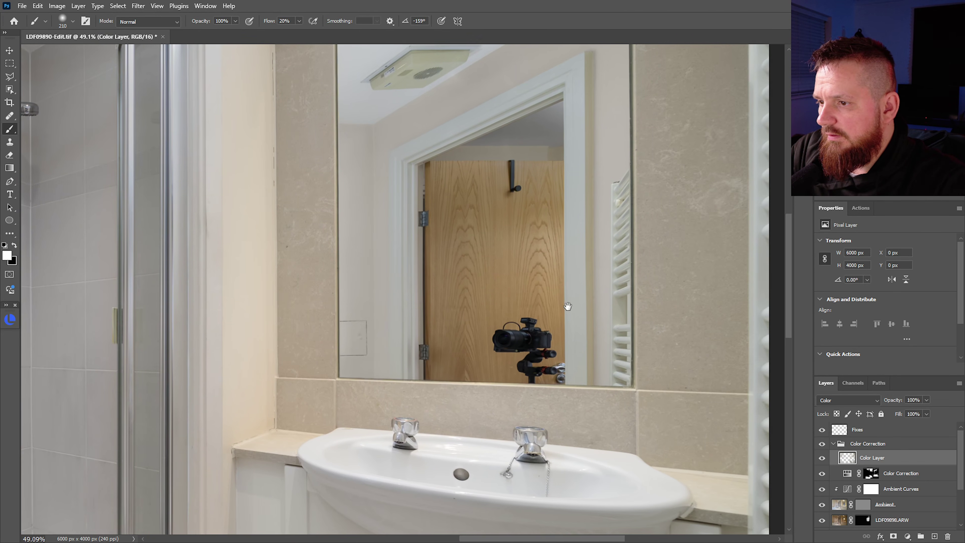
ctrl+click(586, 344)
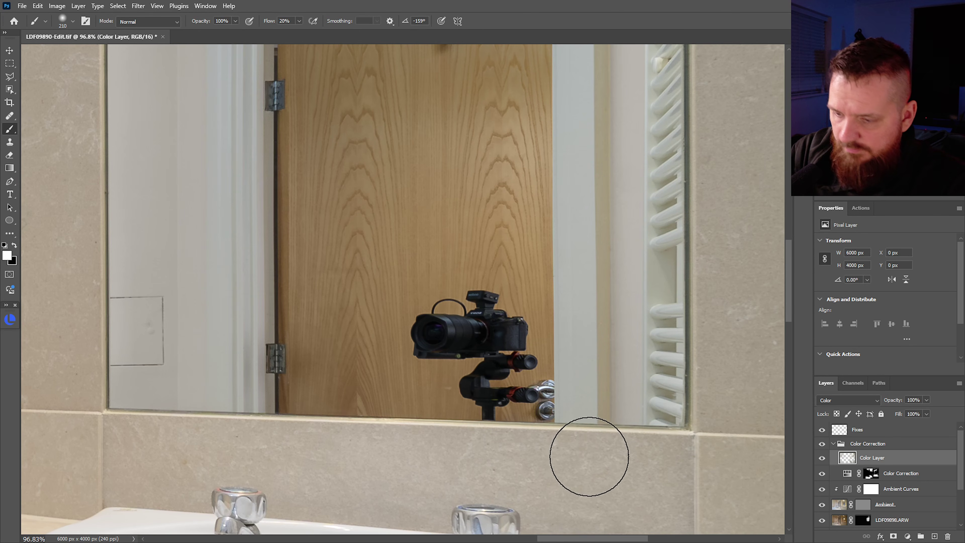
key(l)
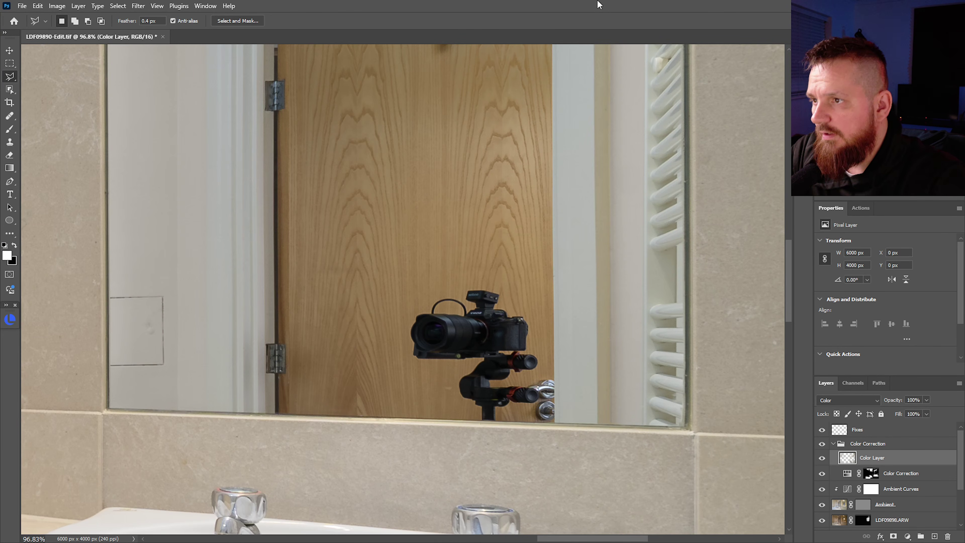
click(611, 425)
scroll(609, 110, up, 5)
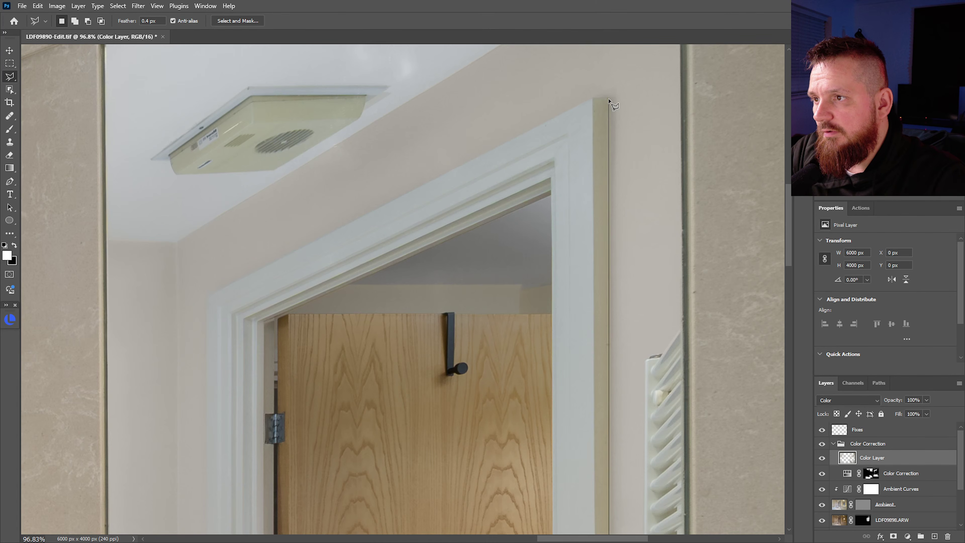
click(215, 302)
drag(232, 199, 348, 79)
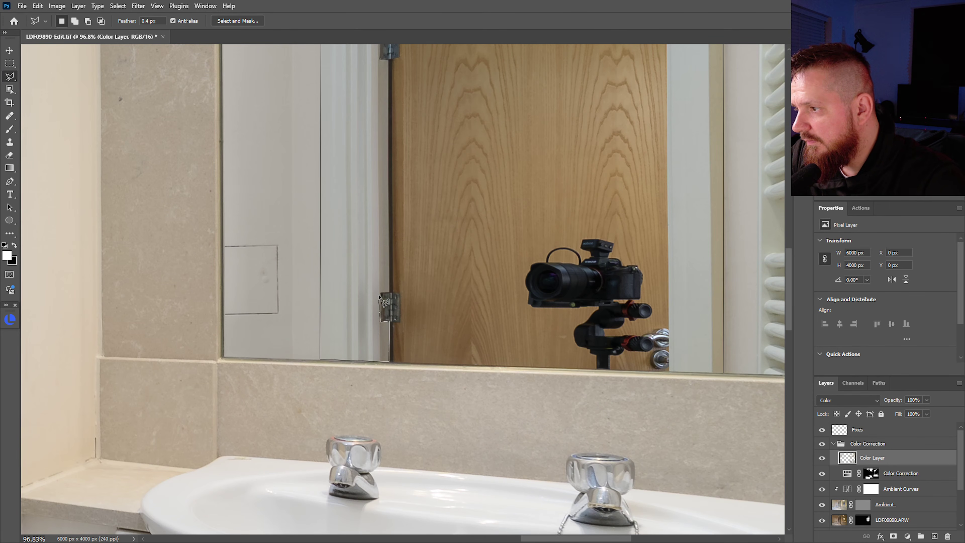
scroll(388, 292, up, 5)
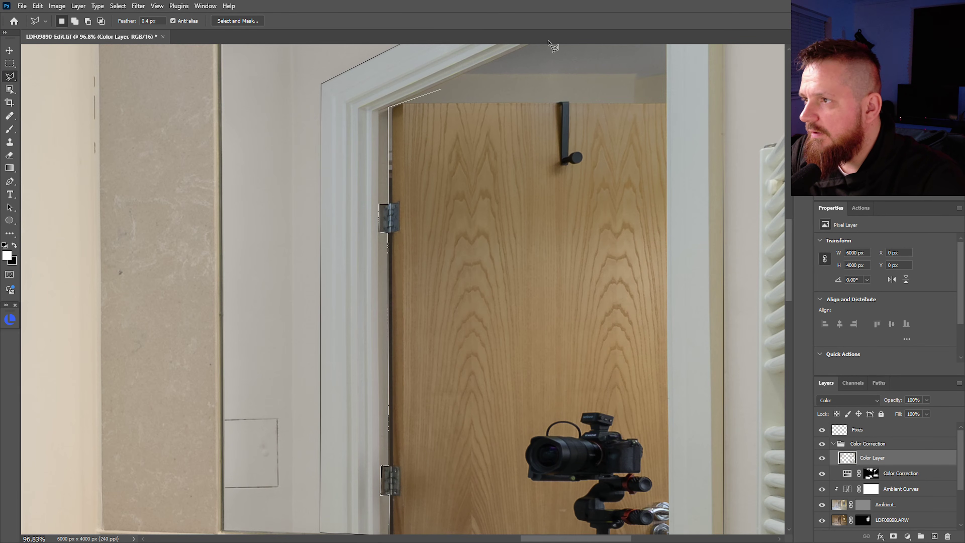
scroll(553, 46, up, 5)
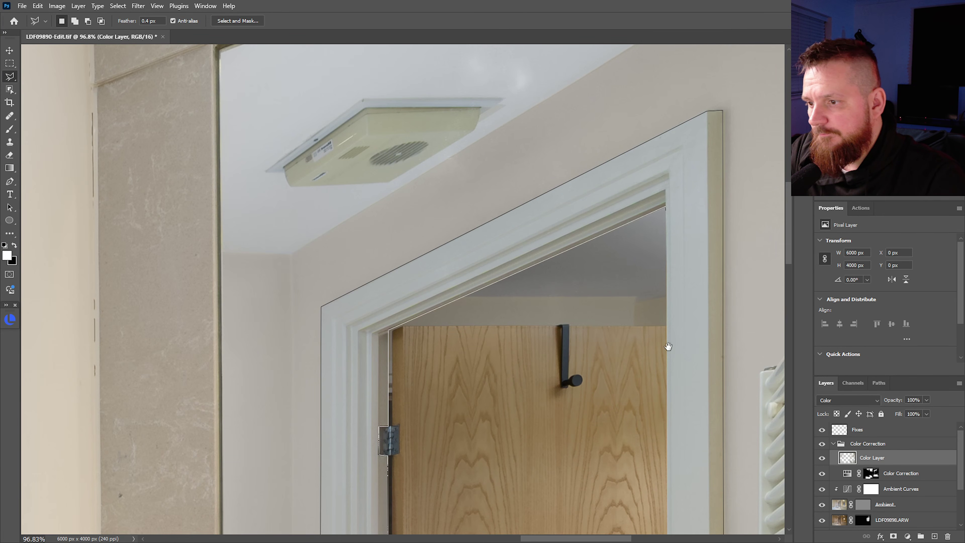
drag(668, 347, 549, 183)
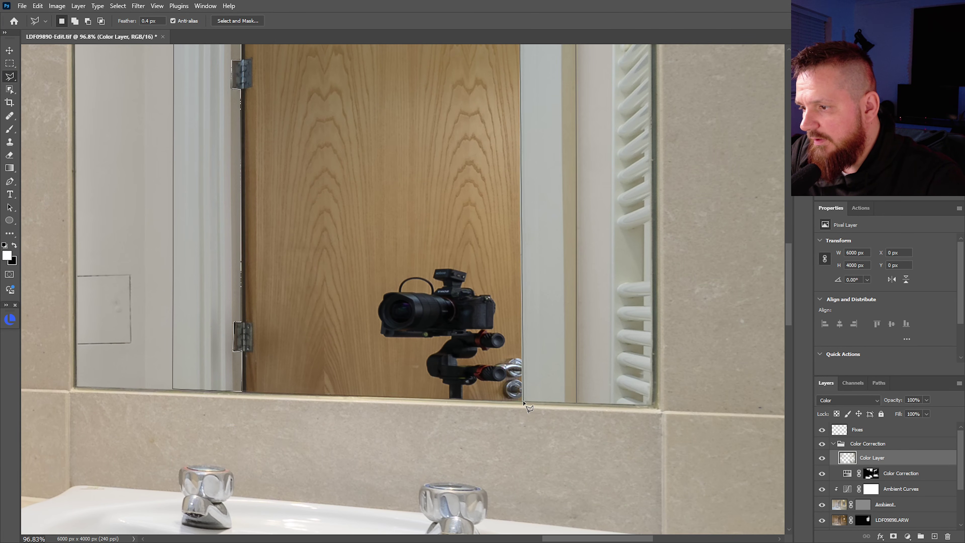
double_click(574, 404)
scroll(475, 431, down, 5)
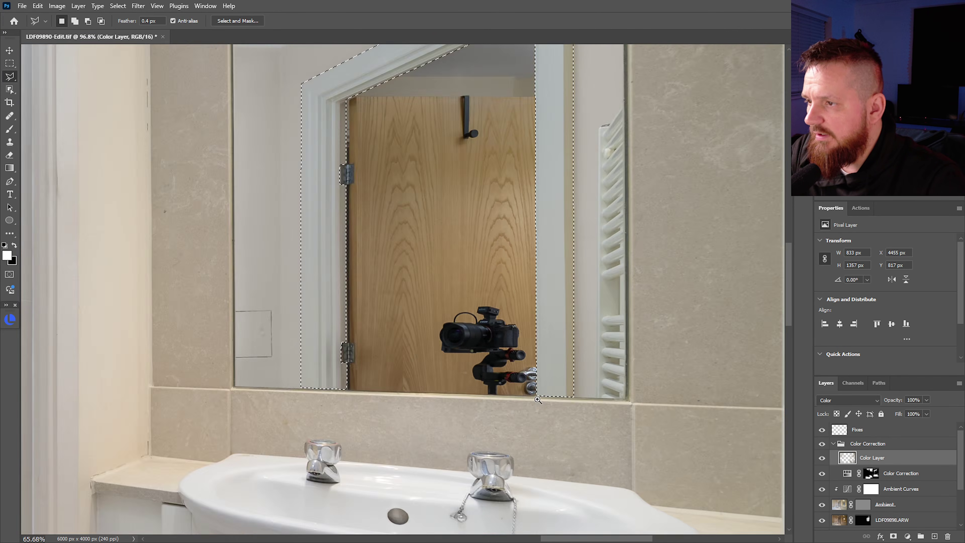
Brush a neutral grey over the selected door frame in the mirror with a 299 px brush, and clear the selection.
key(b)
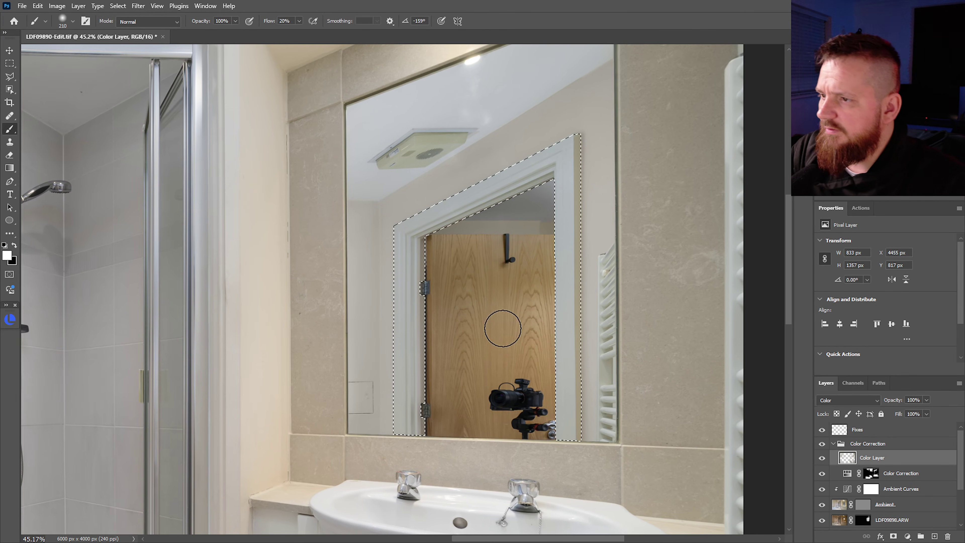
drag(561, 314, 577, 306)
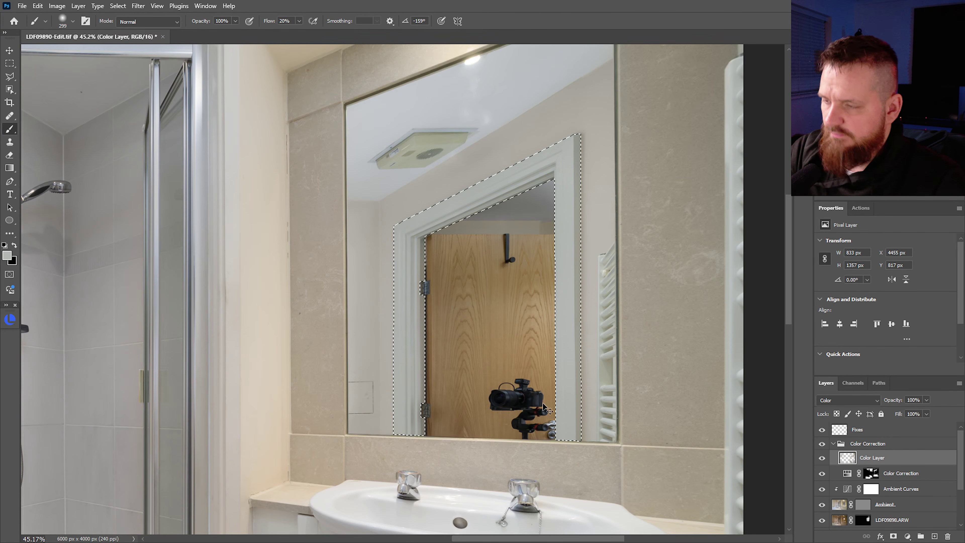
key(ctrl+d)
mouse_move(537, 353)
mouse_down()
mouse_move(474, 394)
mouse_move(515, 291)
mouse_move(493, 287)
mouse_move(532, 282)
mouse_up()
drag(519, 298, 516, 336)
drag(478, 289, 479, 287)
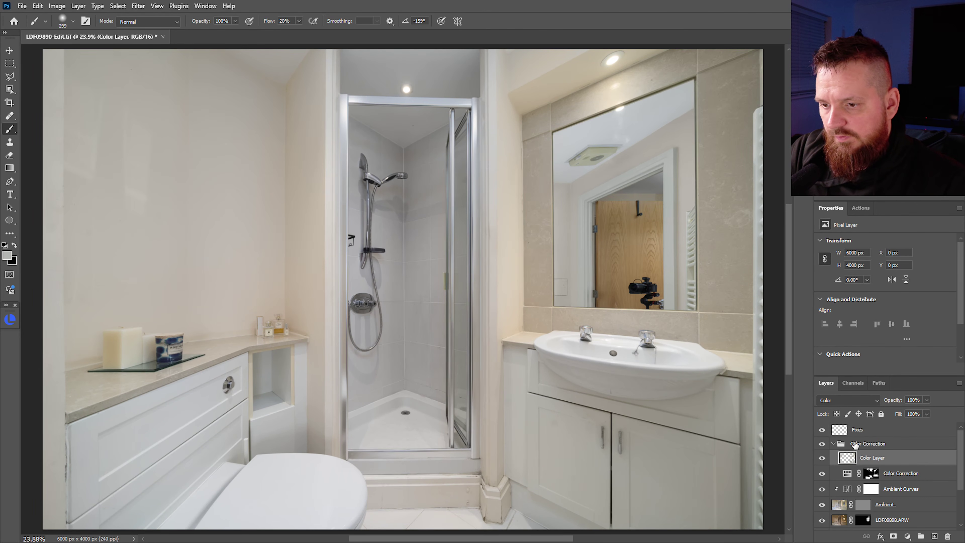
Select the Color Correction layer group.
click(840, 446)
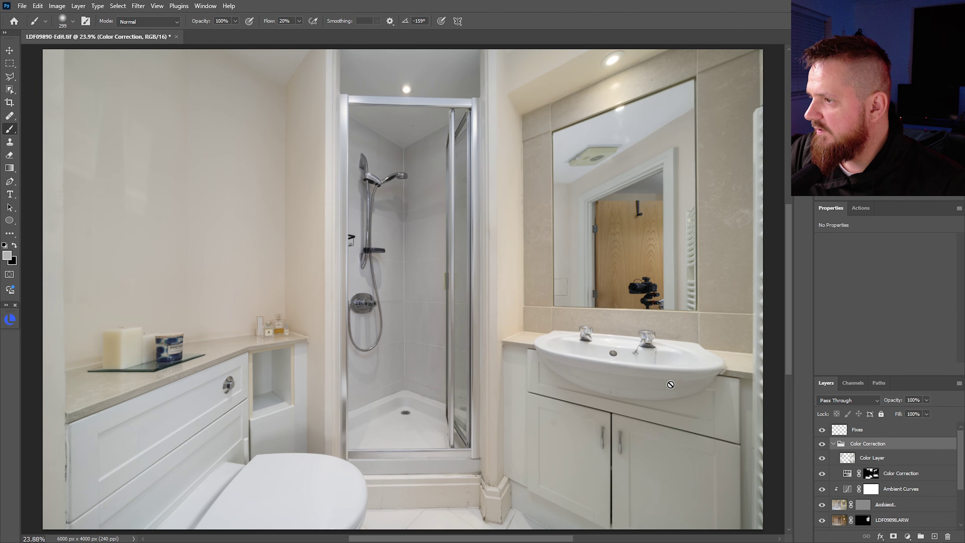
drag(380, 233, 450, 263)
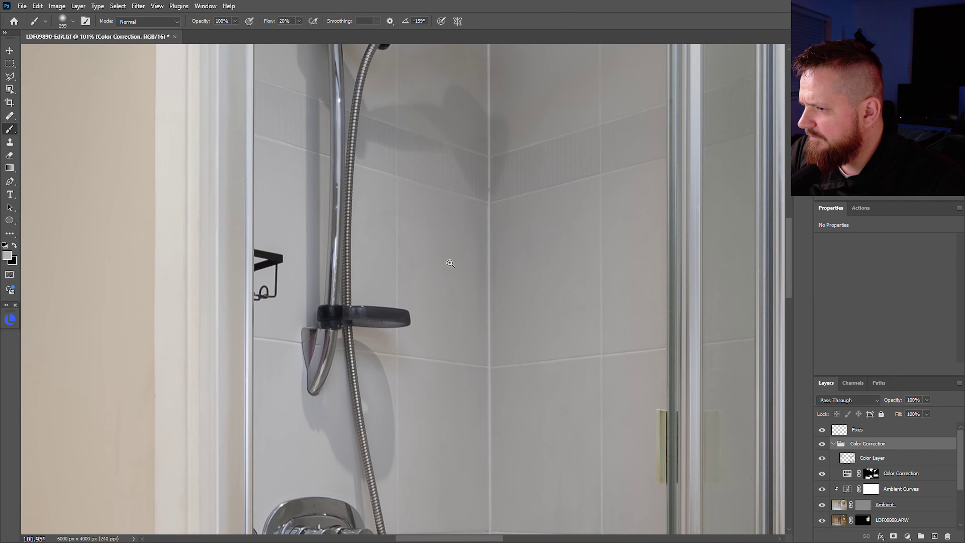
On the Color Layer, paint sampled neutral tile grey over the tinted shower wall tiles around the soap dish with a 184 px brush.
click(851, 459)
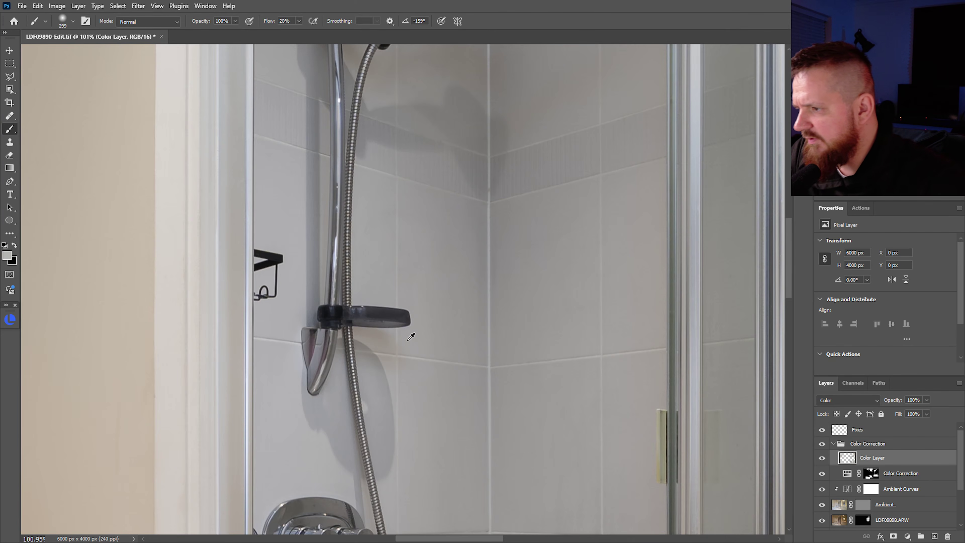
mouse_move(443, 338)
mouse_down()
mouse_move(423, 362)
mouse_move(431, 328)
mouse_up()
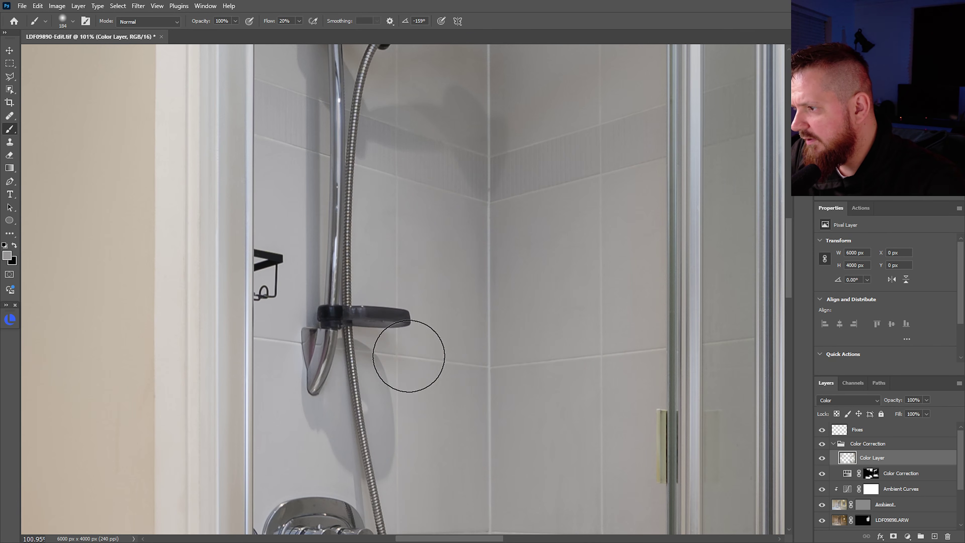
drag(433, 293, 456, 371)
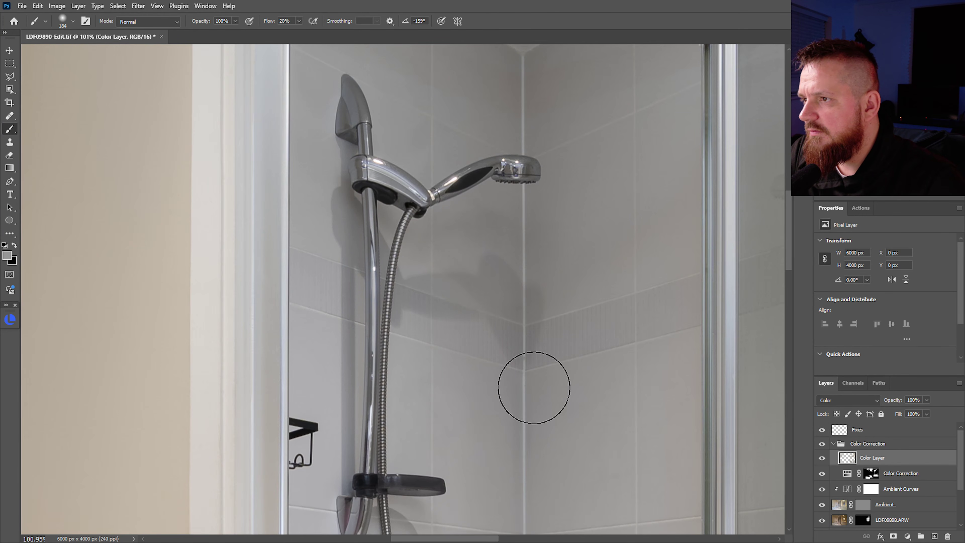
scroll(581, 225, down, 5)
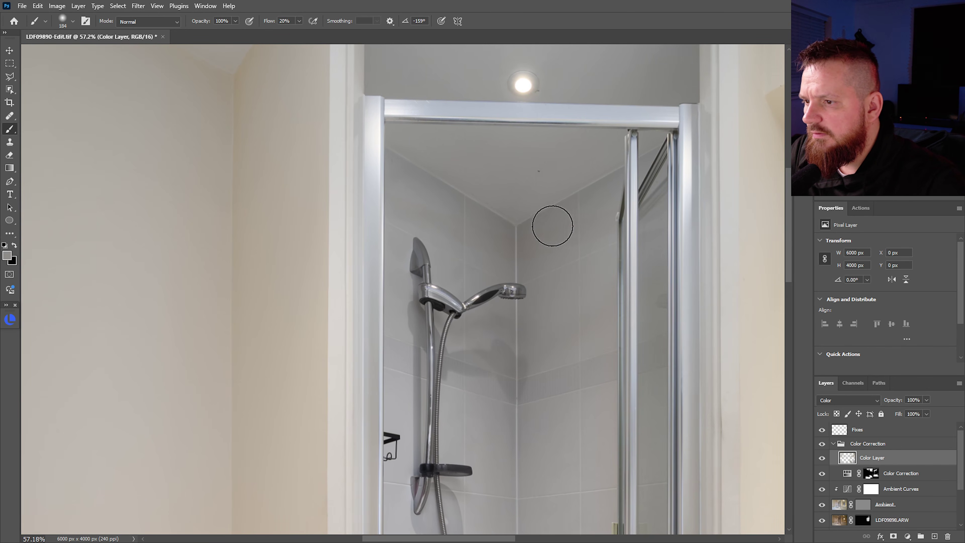
scroll(599, 343, down, 4)
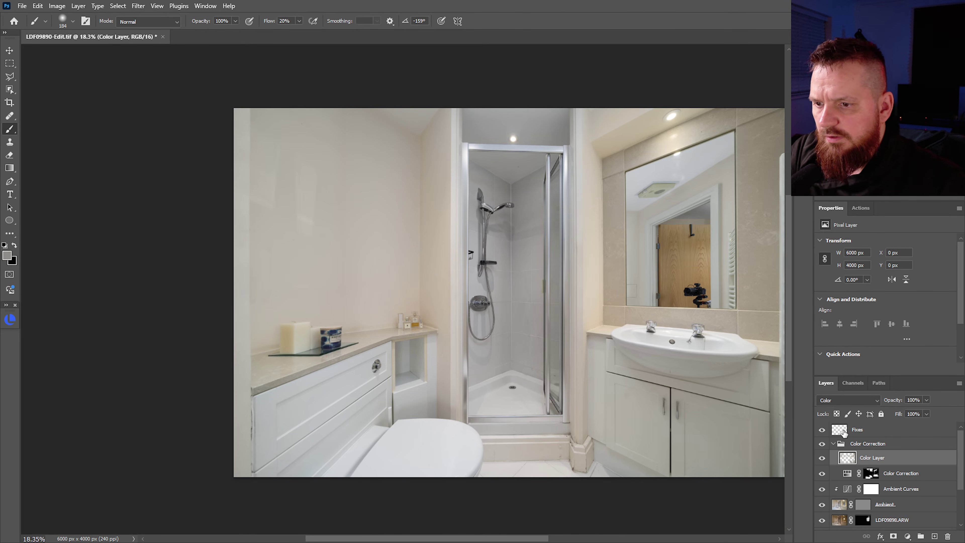
On the Fixes layer, heal the dark specks on the ceiling inside the shower and beside the downlight with the Healing Brush.
click(844, 433)
key(j)
scroll(505, 145, up, 5)
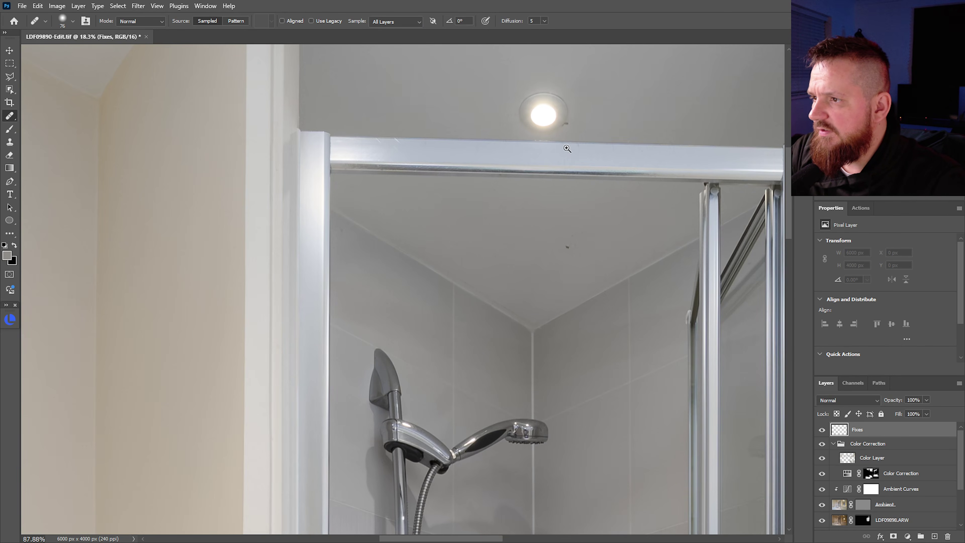
drag(480, 229, 498, 254)
scroll(458, 239, down, 5)
Heal the grey smudge on the upper part of the left vanity cabinet door, sampling clean door surface nearby.
scroll(282, 321, up, 6)
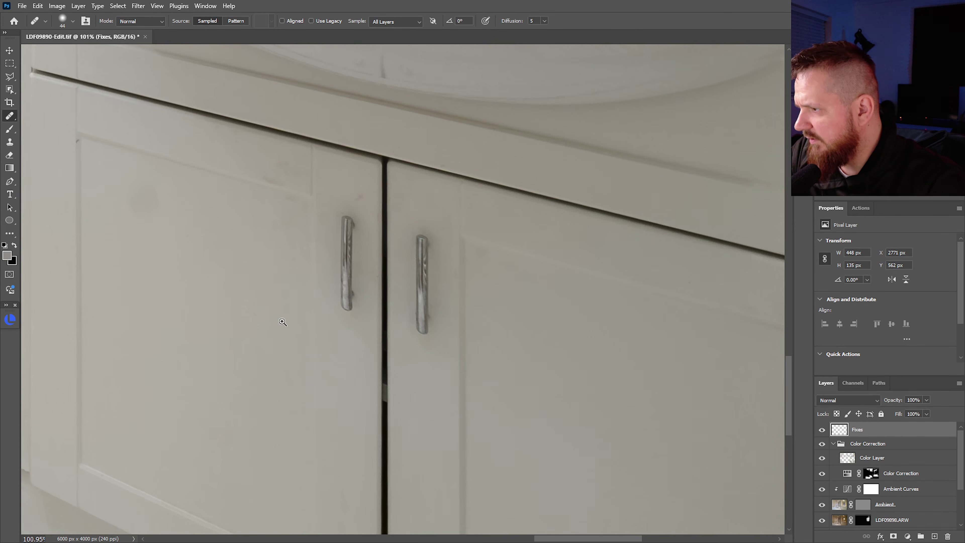
mouse_move(218, 254)
mouse_down()
mouse_move(429, 339)
mouse_move(440, 355)
mouse_up()
alt+right_click(425, 396)
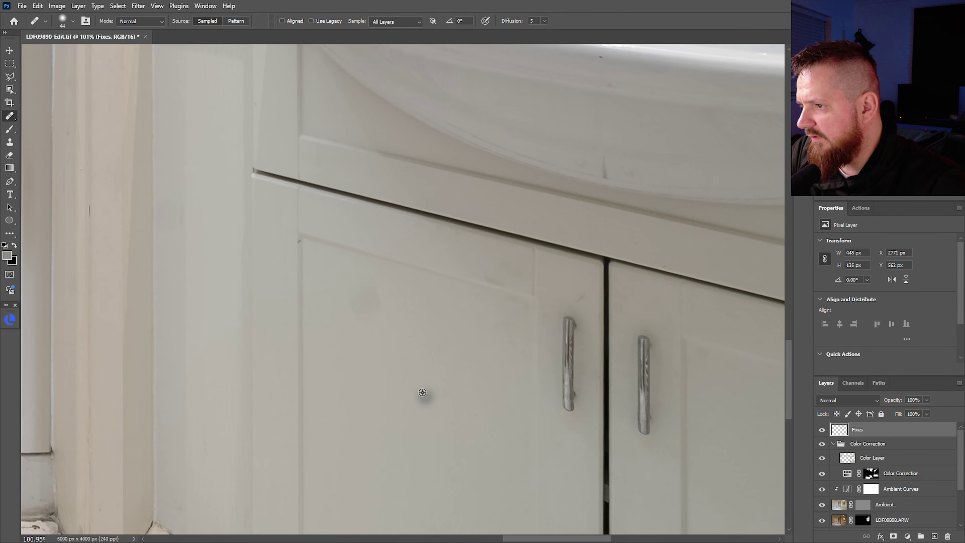
alt+click(423, 391)
mouse_move(376, 308)
mouse_down()
mouse_move(371, 341)
mouse_move(388, 362)
mouse_up()
scroll(388, 362, down, 5)
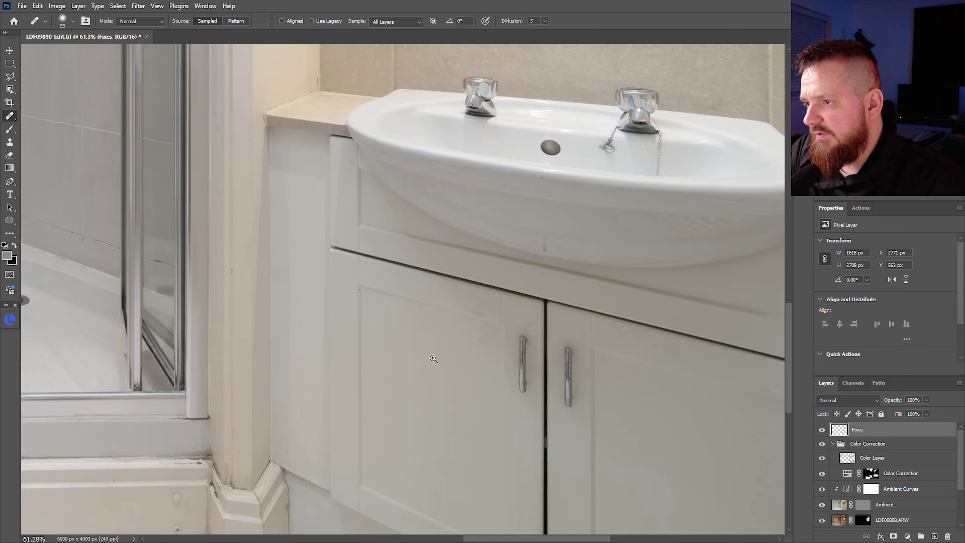
Heal the small dark marks on the front and rim of the washbasin with a small Healing Brush.
scroll(520, 253, up, 5)
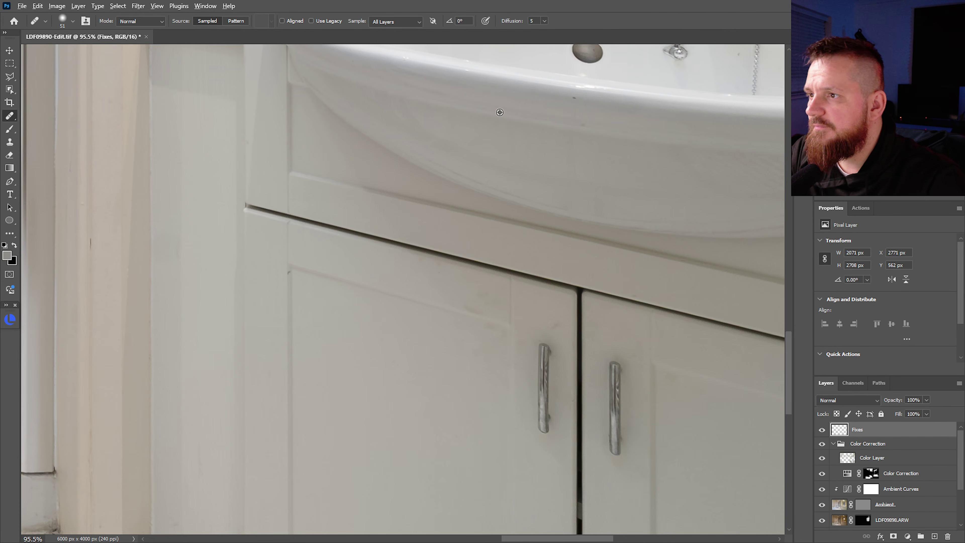
alt+right_click(533, 96)
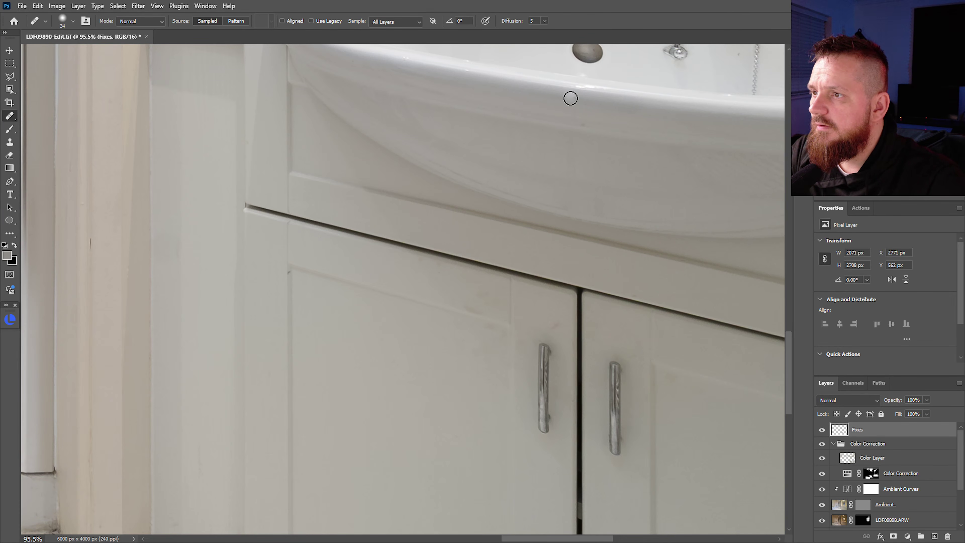
scroll(570, 99, down, 10)
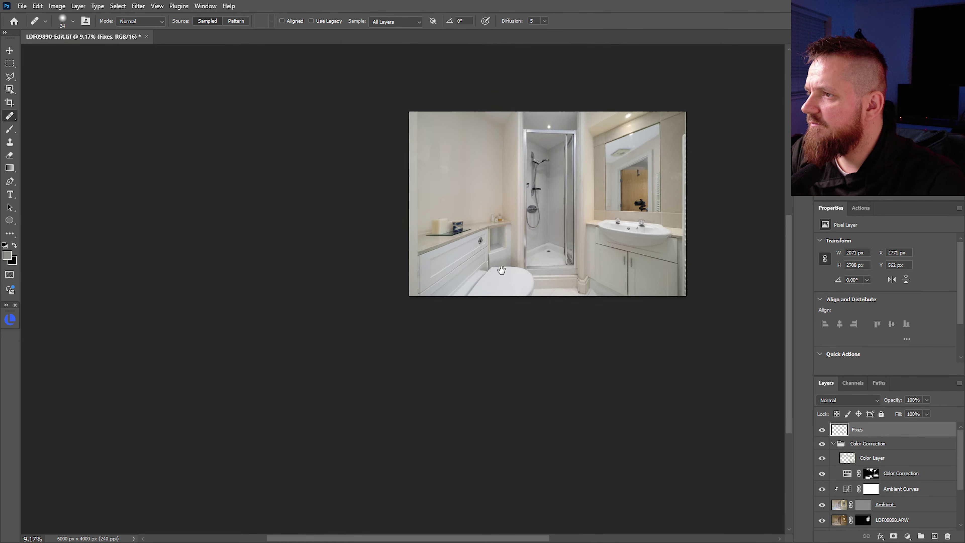
Heal the streaky reflections on the large cream wall above the toilet counter, using a 356 px Healing Brush.
drag(502, 270, 496, 316)
scroll(528, 188, up, 3)
alt+right_click(533, 171)
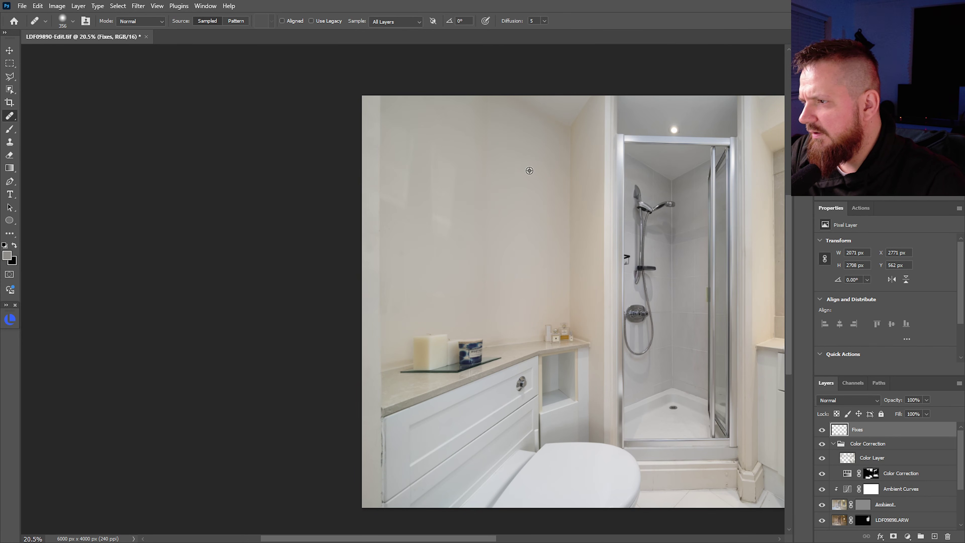
mouse_move(448, 147)
mouse_down()
mouse_move(447, 254)
mouse_move(418, 128)
mouse_move(407, 147)
mouse_move(401, 196)
mouse_move(431, 258)
mouse_move(412, 293)
mouse_move(402, 287)
mouse_move(439, 142)
mouse_up()
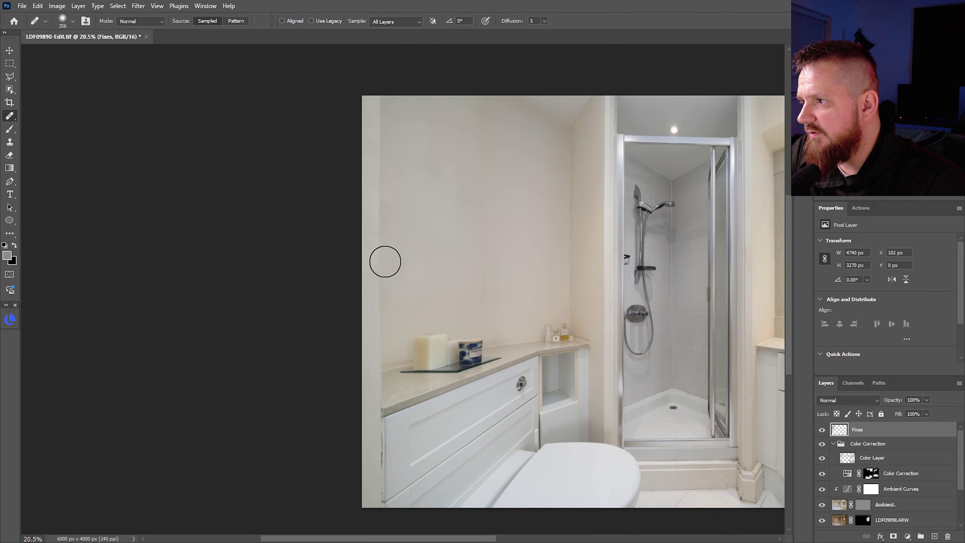
Heal the marks along the vertical strip at the photo's far left edge, sampling from its upper part.
scroll(382, 207, up, 3)
alt+click(379, 94)
mouse_move(380, 183)
mouse_down()
mouse_move(383, 219)
mouse_move(416, 246)
mouse_move(502, 202)
mouse_up()
scroll(499, 235, down, 5)
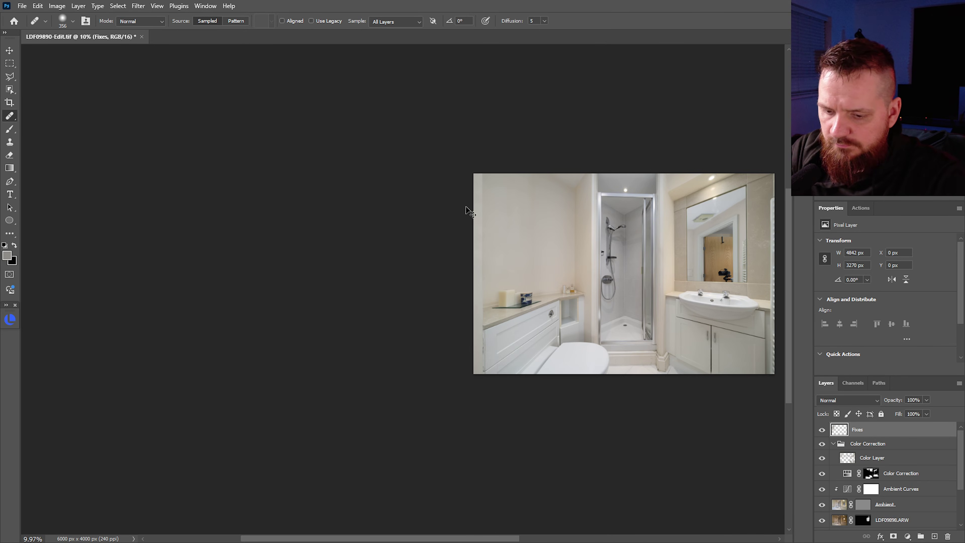
key(ctrl+0)
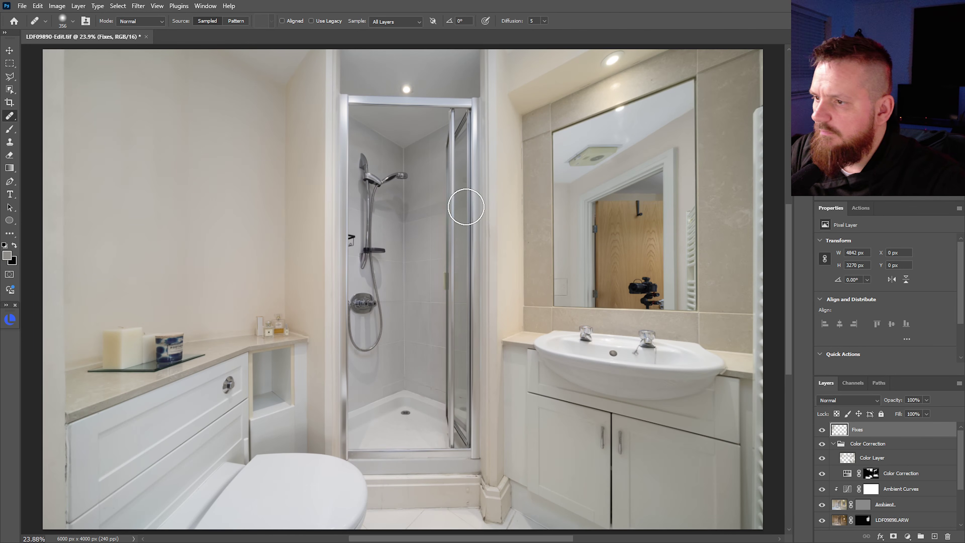
Remove the camera and tripod reflected in the mirror with the Remove Tool at size 19, generative AI off.
right_click(10, 118)
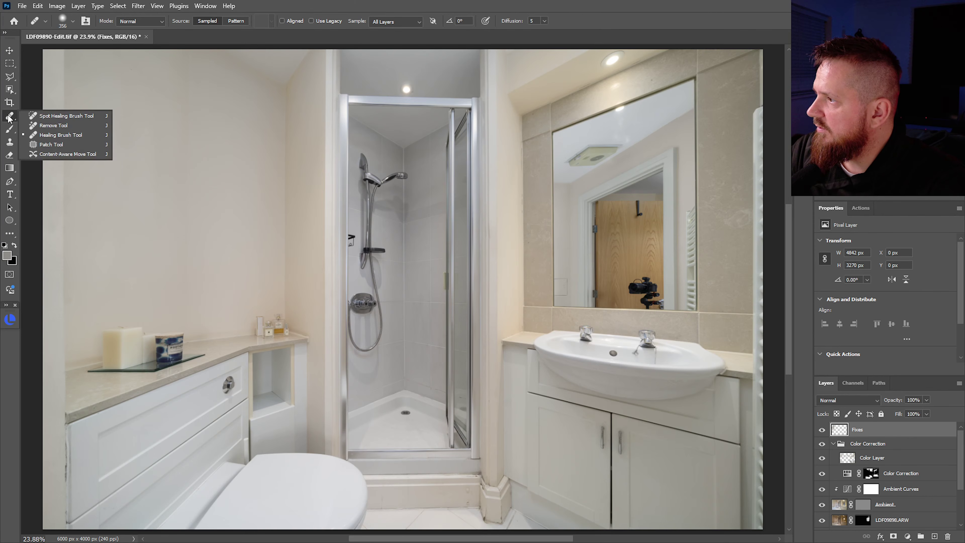
click(41, 123)
scroll(668, 307, up, 7)
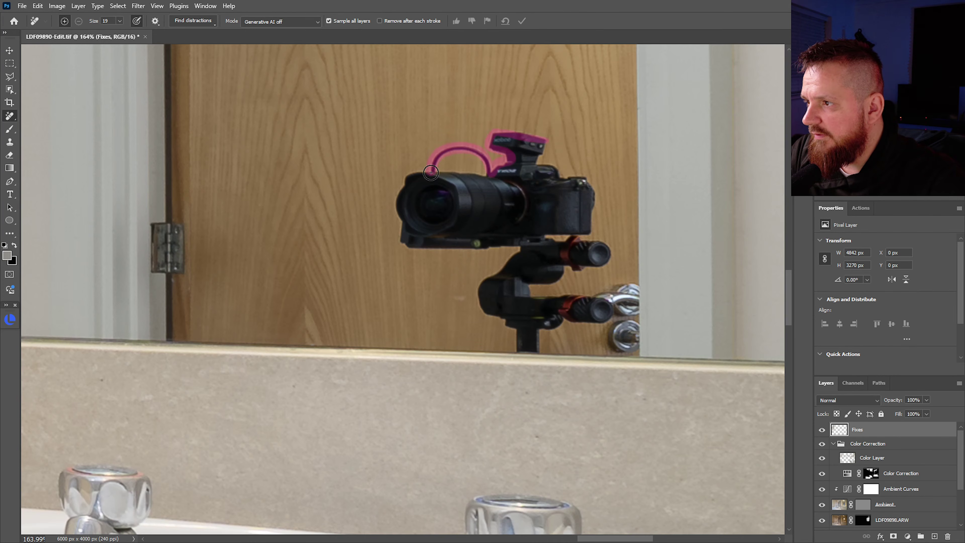
mouse_move(395, 236)
mouse_down()
mouse_move(441, 249)
mouse_move(511, 250)
mouse_move(481, 282)
mouse_move(490, 314)
mouse_up()
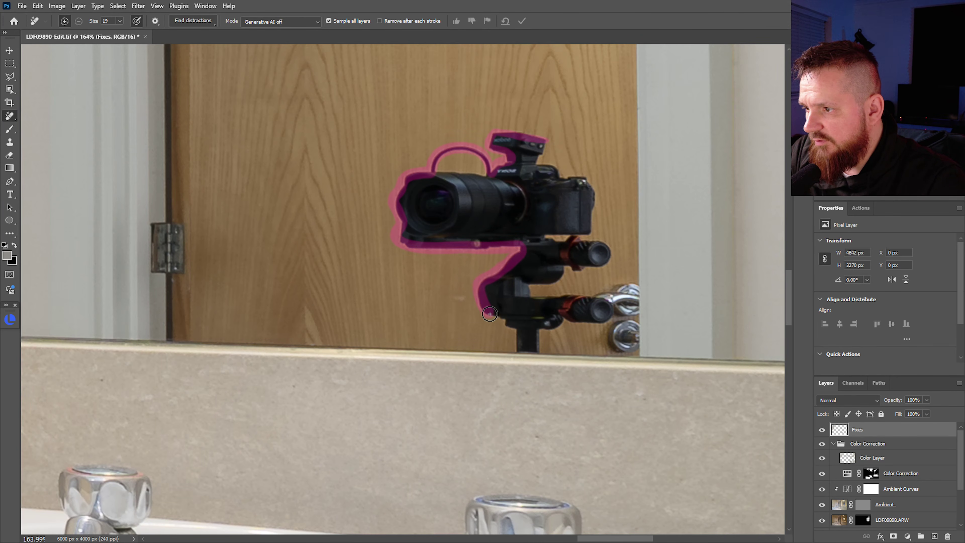
mouse_move(538, 349)
mouse_down()
mouse_move(547, 327)
mouse_move(611, 317)
mouse_move(609, 304)
mouse_move(593, 300)
mouse_move(528, 297)
mouse_move(561, 269)
mouse_move(603, 266)
mouse_move(608, 253)
mouse_move(577, 237)
mouse_move(591, 199)
mouse_up()
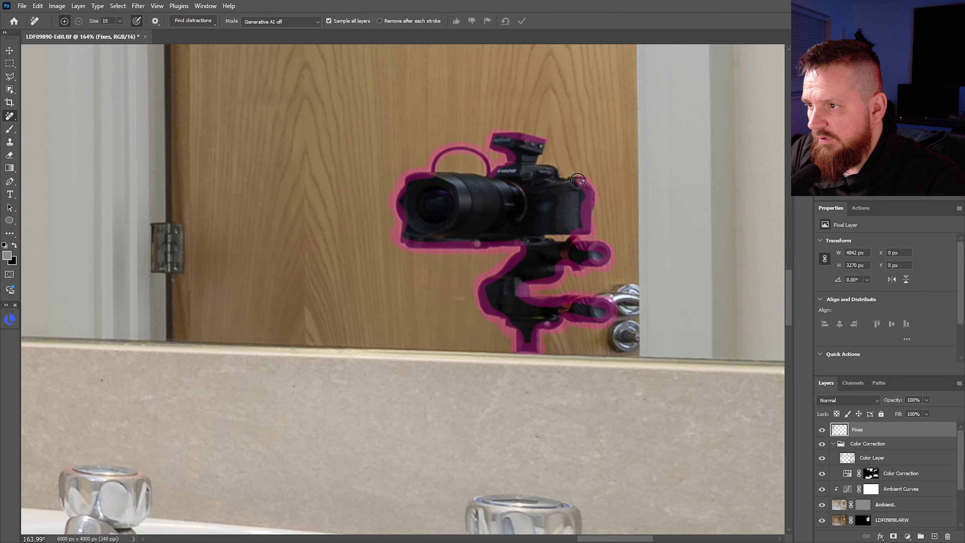
drag(542, 154, 541, 143)
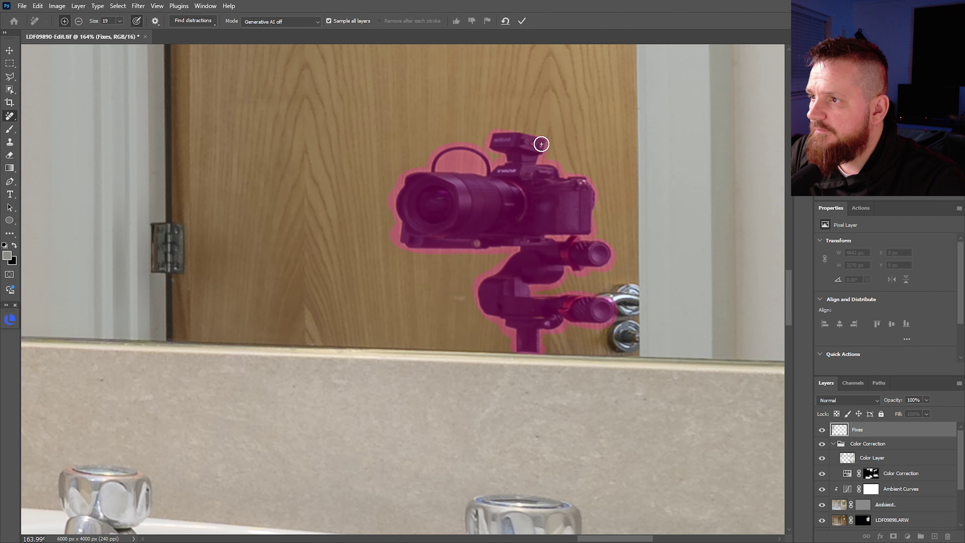
key(alt)
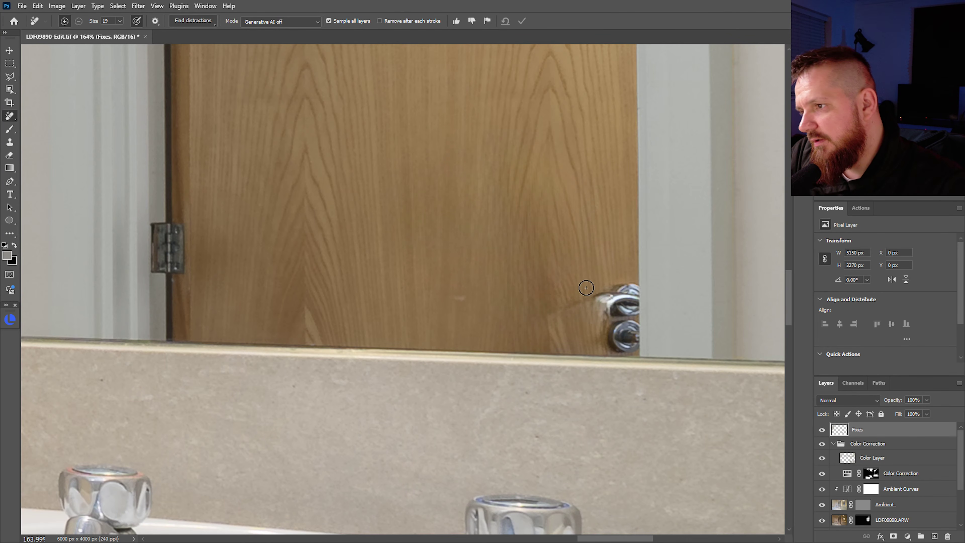
Clone wood grain over the distorted door handle and lock in the mirror reflection with a 26 px Clone Stamp at 20% flow.
key(s)
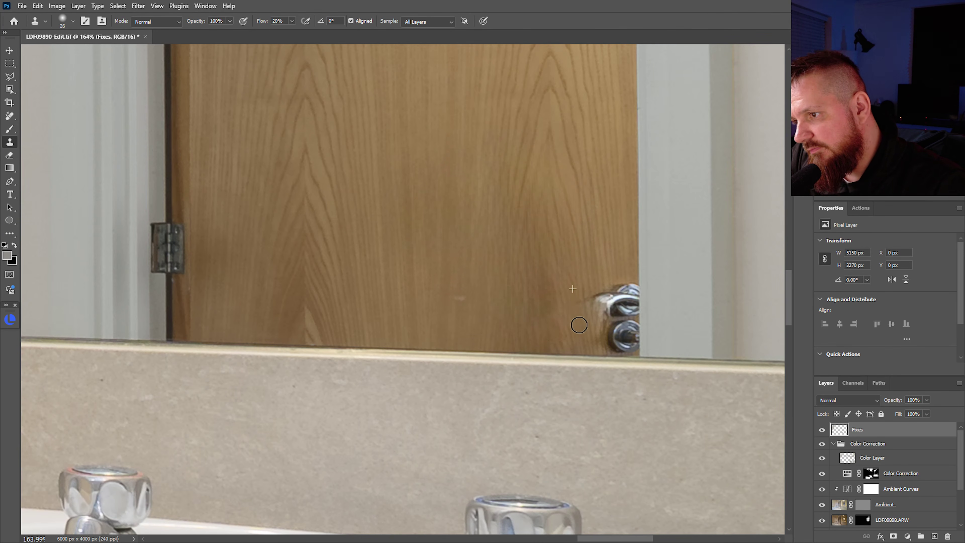
drag(590, 336, 595, 309)
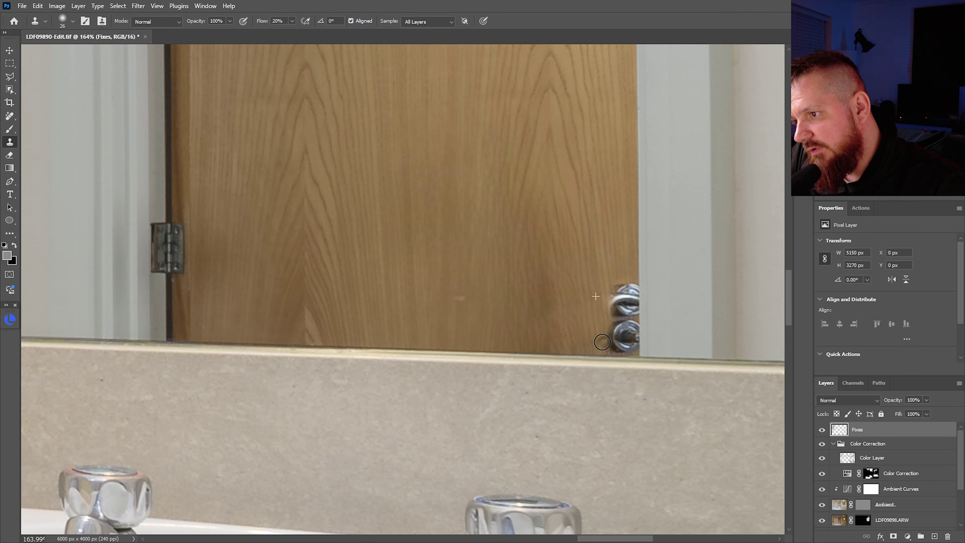
drag(602, 342, 604, 336)
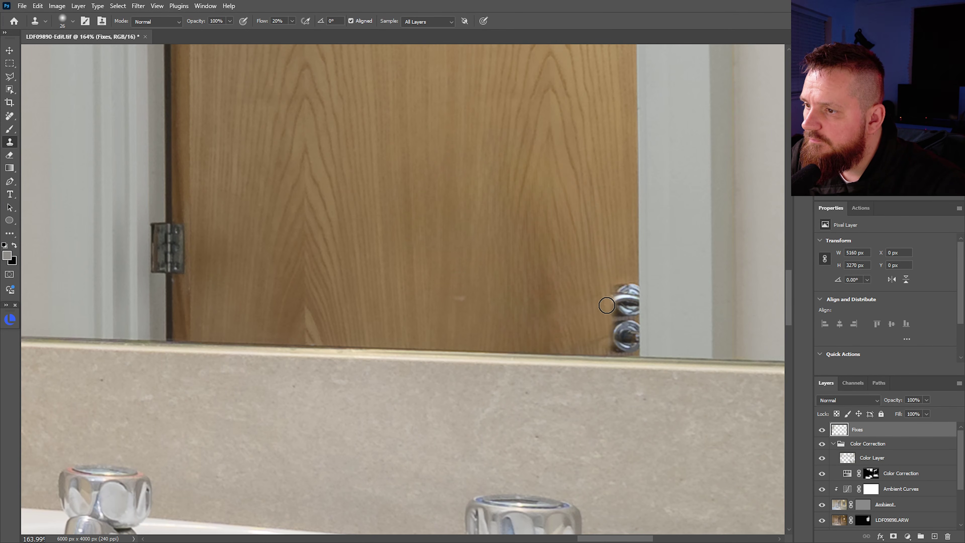
mouse_move(607, 301)
mouse_down()
mouse_move(620, 335)
mouse_move(626, 282)
mouse_up()
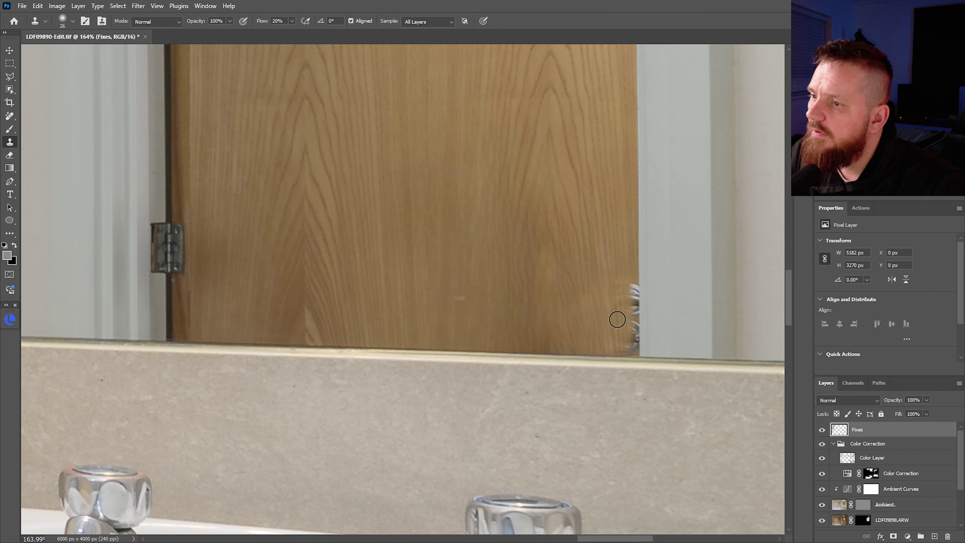
Clone along the reflected door's right edge to cover the handle remnants and rebuild the straight line against the frame.
scroll(624, 266, up, 3)
mouse_move(640, 323)
mouse_down()
mouse_move(643, 306)
mouse_move(638, 336)
mouse_move(617, 305)
mouse_up()
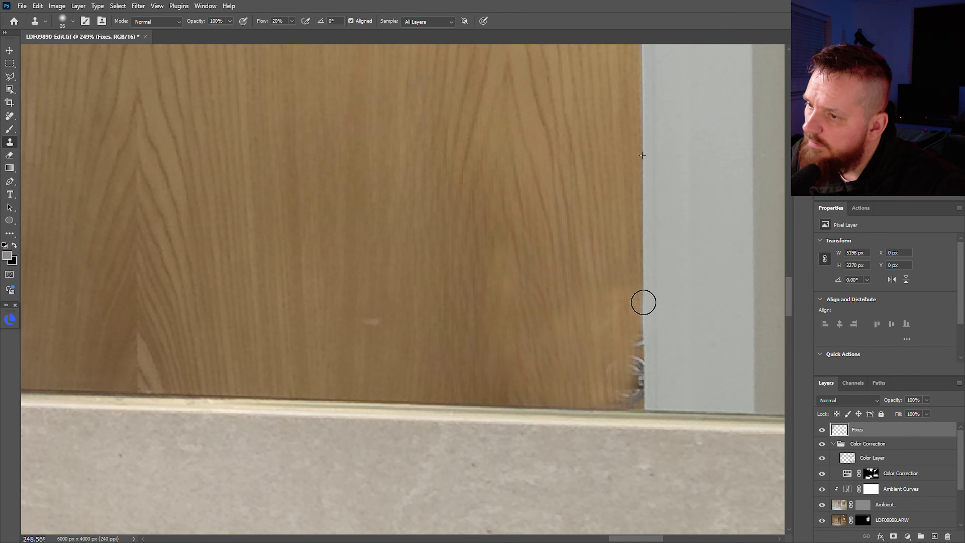
drag(643, 302, 639, 356)
mouse_move(635, 340)
mouse_down()
mouse_move(616, 310)
mouse_move(607, 252)
mouse_move(599, 320)
mouse_move(582, 340)
mouse_move(492, 310)
mouse_move(640, 386)
mouse_move(617, 386)
mouse_move(653, 390)
mouse_move(494, 378)
mouse_up()
scroll(519, 237, down, 5)
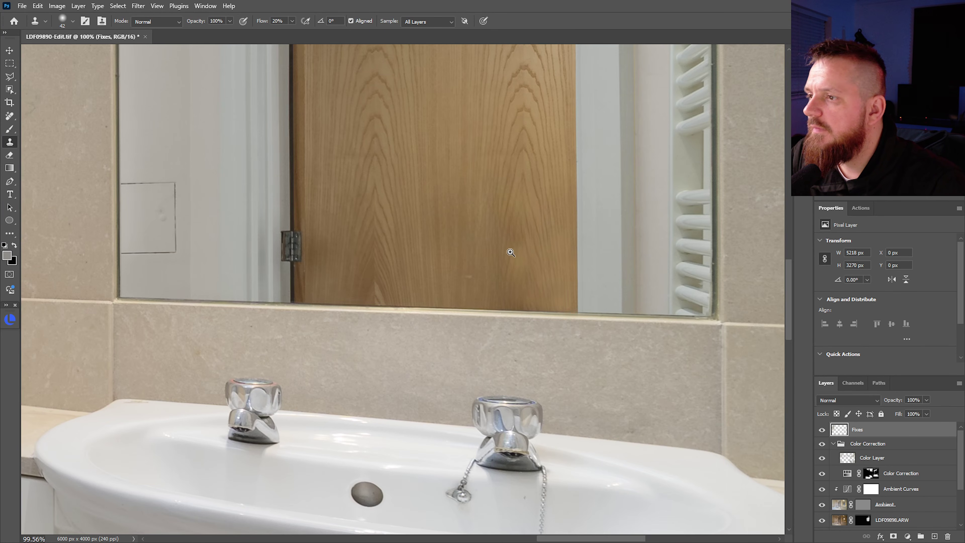
Clone clean wood grain over the blotchy lower part of the reflected door with a 116 px Clone Stamp.
scroll(528, 266, down, 4)
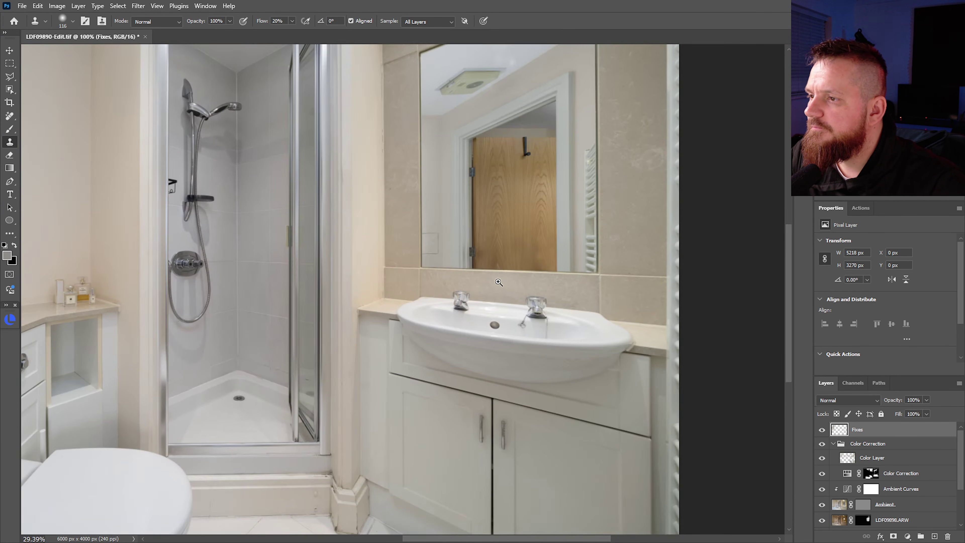
scroll(521, 229, up, 4)
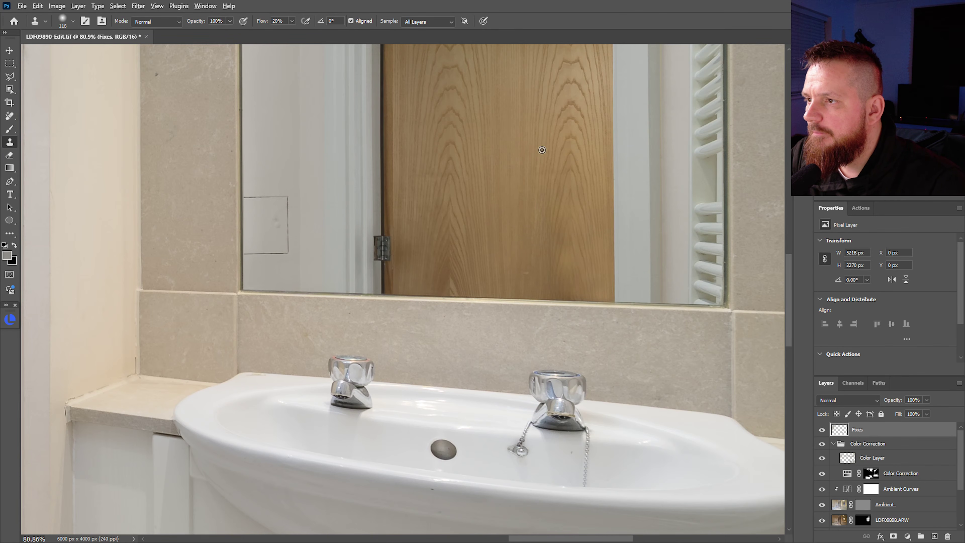
alt+click(543, 174)
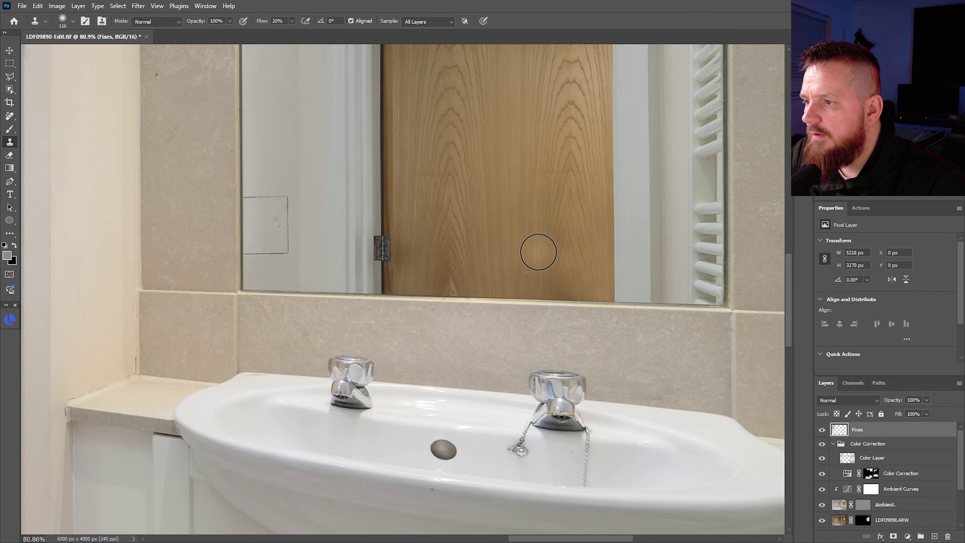
mouse_move(538, 285)
mouse_down()
mouse_move(558, 158)
mouse_move(535, 296)
mouse_up()
drag(571, 262, 485, 282)
scroll(484, 282, up, 3)
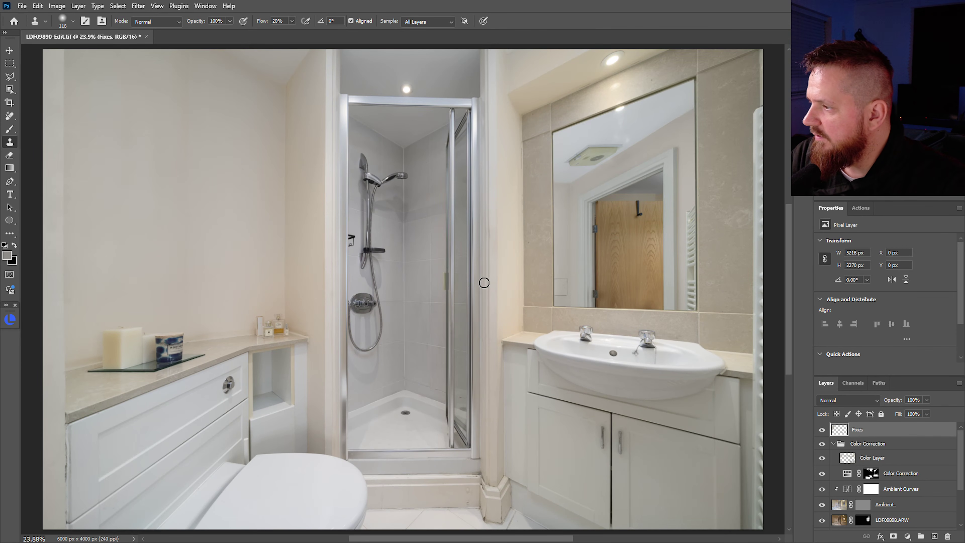
Merge all visible layers of the bathroom photo into one and save the file.
key(ctrl+shift+e)
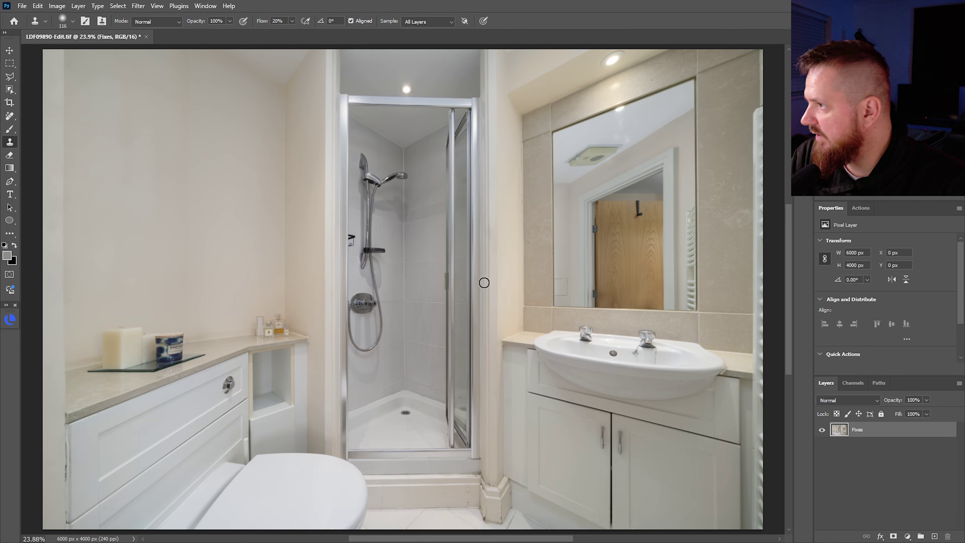
key(ctrl+s)
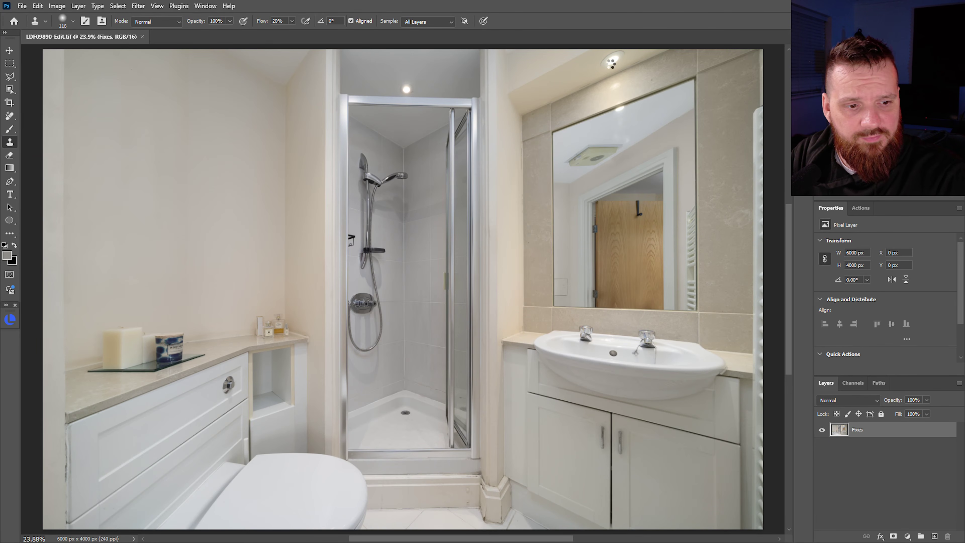
key(F12)
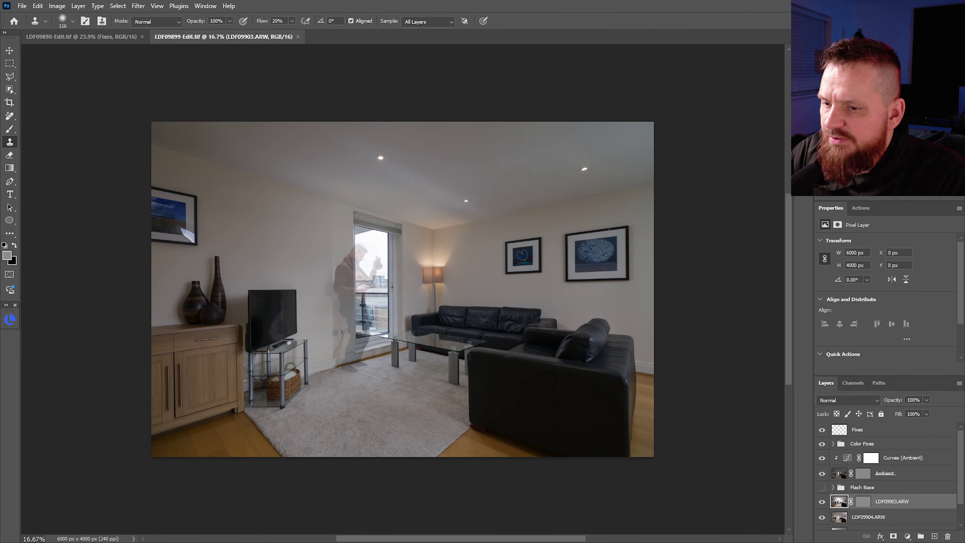
Move layers LDF09905.ARW and LDF09901.ARW directly beneath the Flash Base group and hide both.
key(ctrl+0)
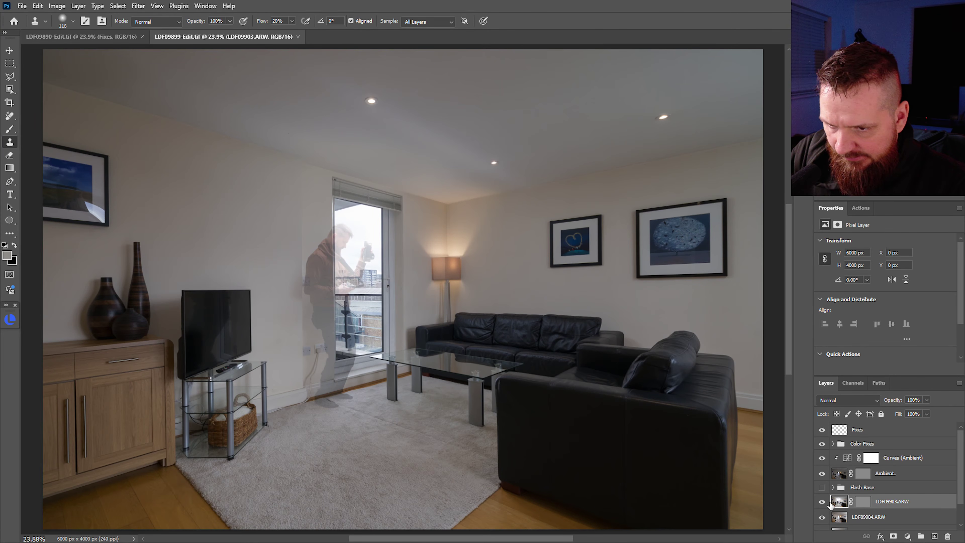
click(956, 488)
scroll(962, 486, down, 3)
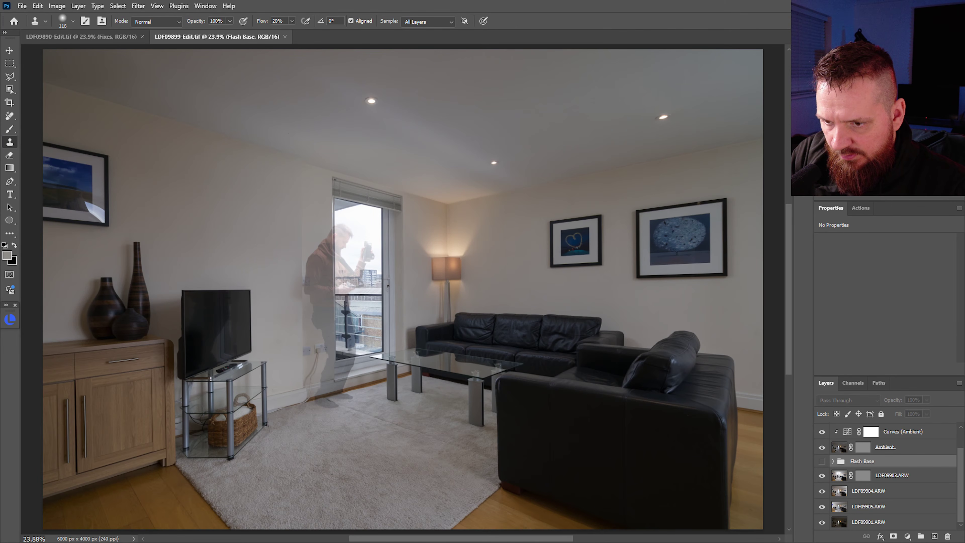
click(879, 506)
shift+click(876, 522)
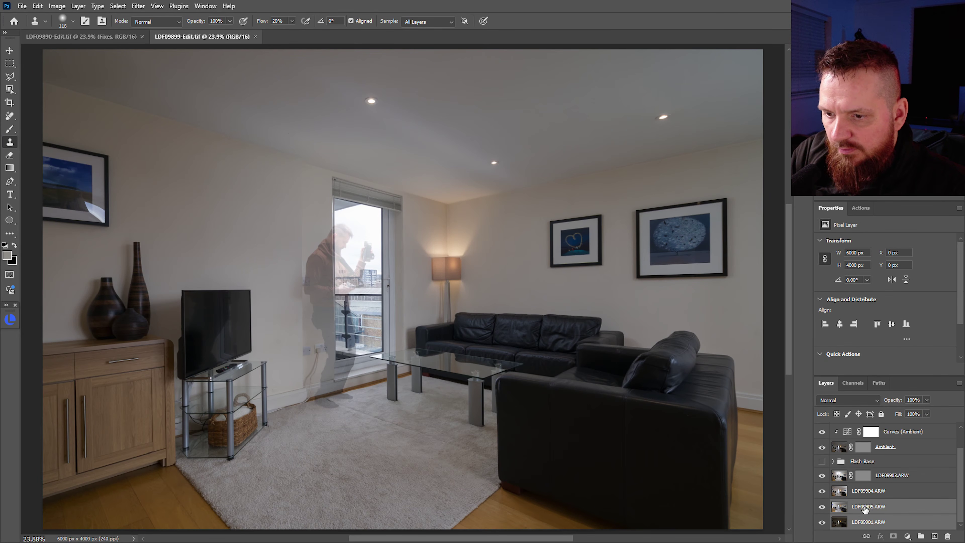
drag(874, 508, 889, 466)
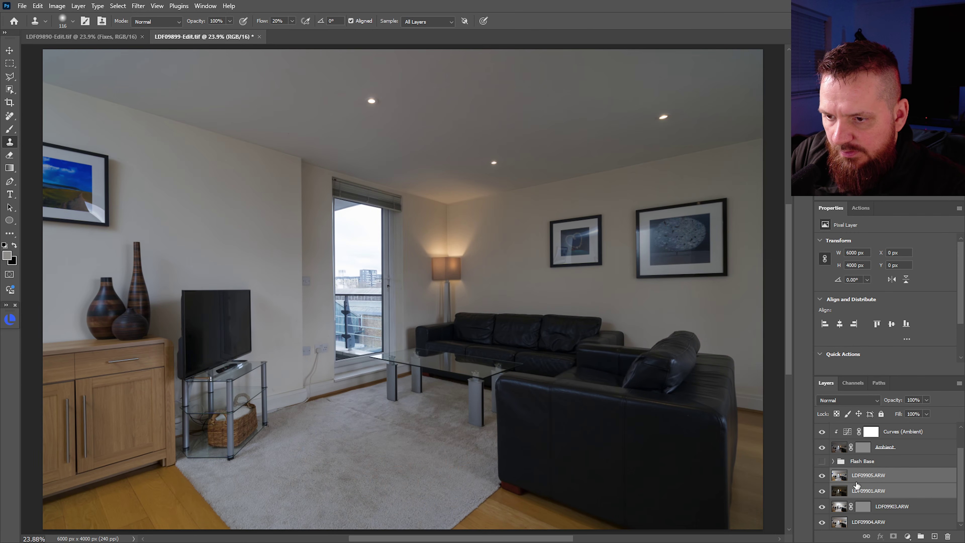
drag(822, 476, 822, 491)
Paint the LDF09903.ARW layer mask black around the balcony door at 20% flow to hide the photographer's ghosted figure.
click(870, 510)
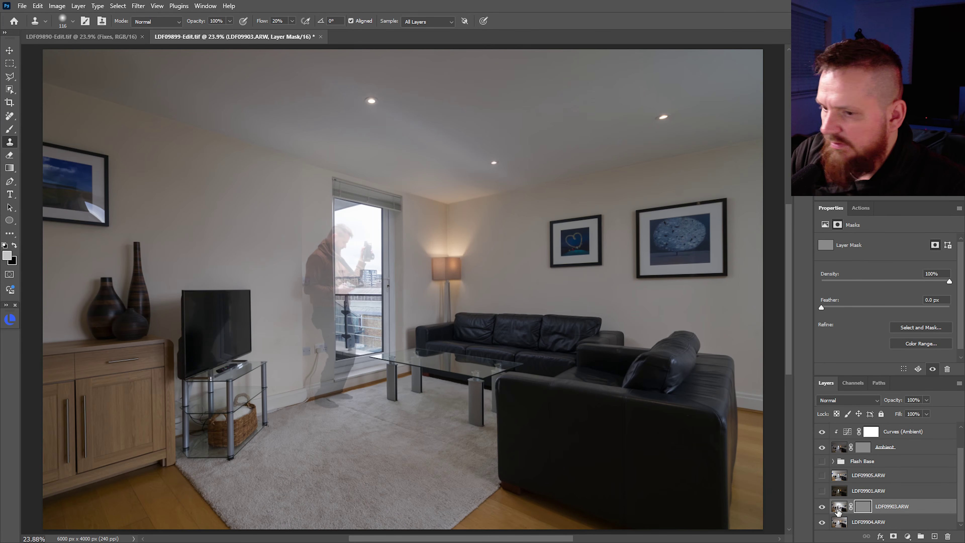
key(b)
alt+right_click(344, 217)
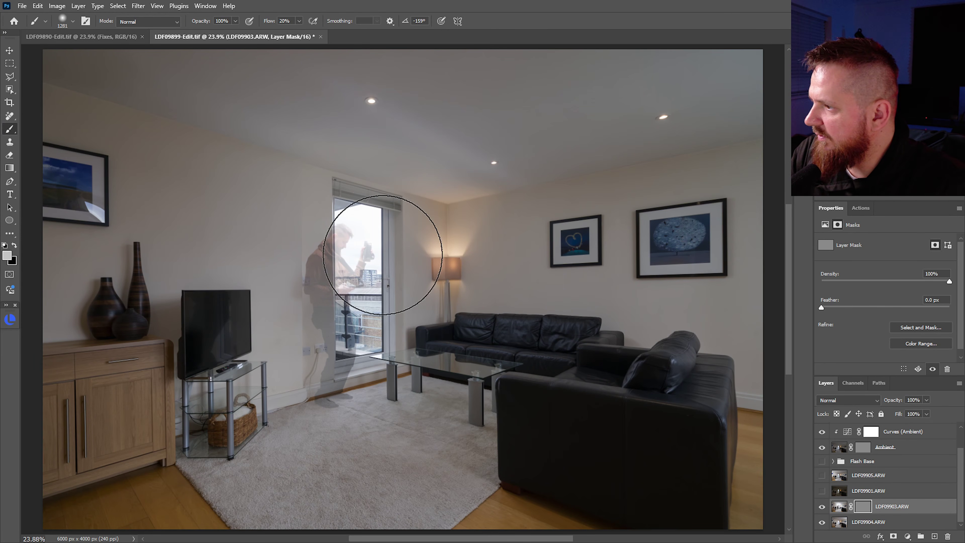
mouse_move(341, 334)
mouse_down()
mouse_move(353, 232)
mouse_move(341, 202)
mouse_move(339, 267)
mouse_move(337, 162)
mouse_move(333, 205)
mouse_up()
key(x)
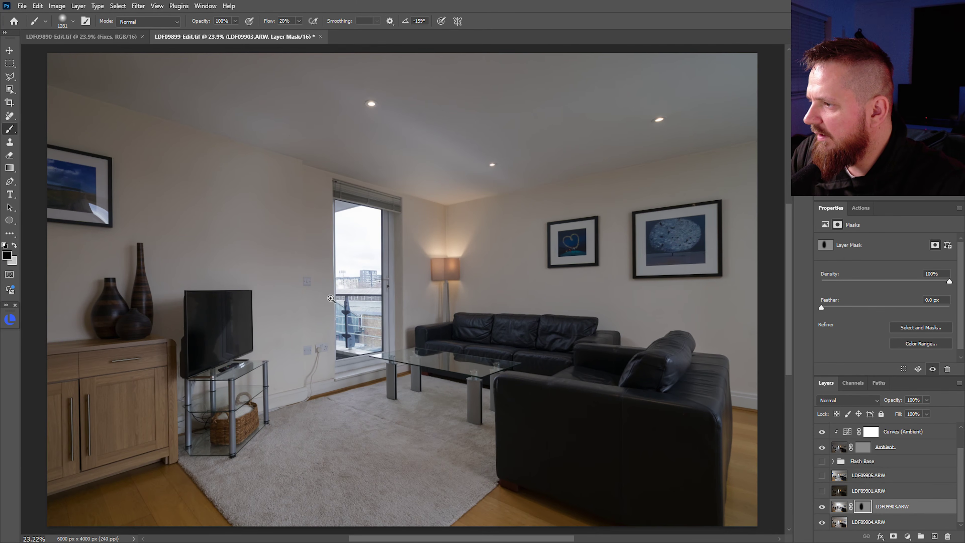
scroll(344, 298, down, 3)
alt+right_click(339, 291)
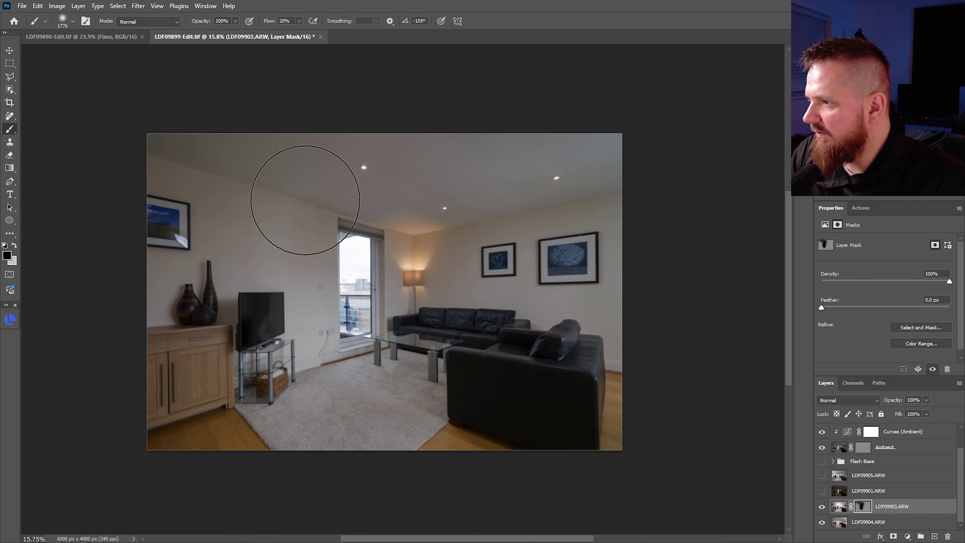
Preview the dark LDF09901.ARW exposure and move it, hidden, to the top of the layer stack above Fixes.
click(822, 491)
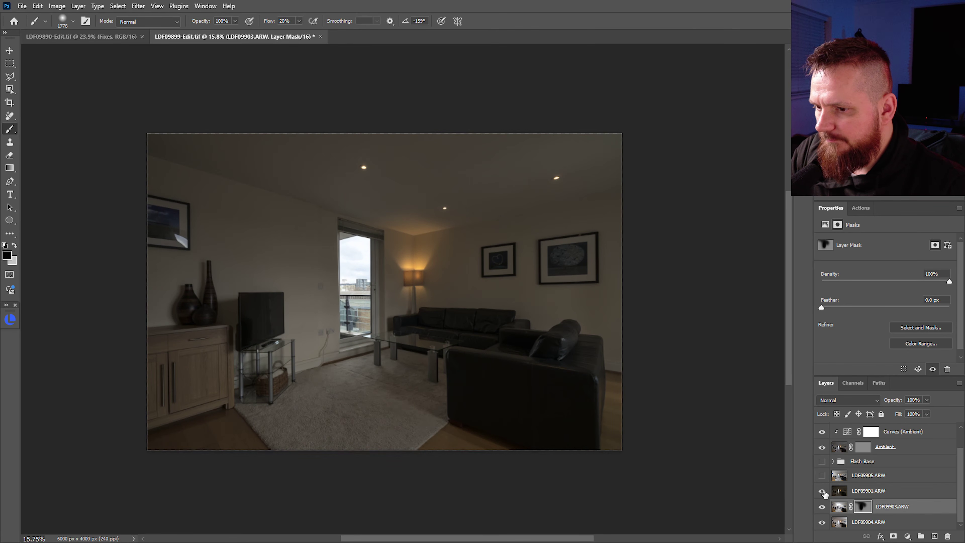
drag(843, 493, 832, 433)
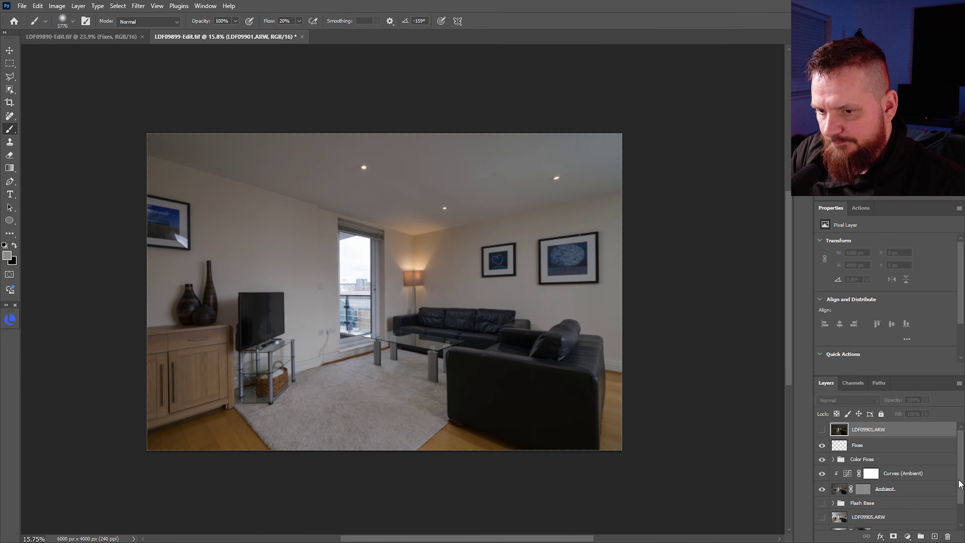
drag(961, 484, 964, 509)
Show LDF09905.ARW, give it a black mask, and reveal it over the left wall, picture and cabinet with a soft white brush at 20% flow.
click(823, 491)
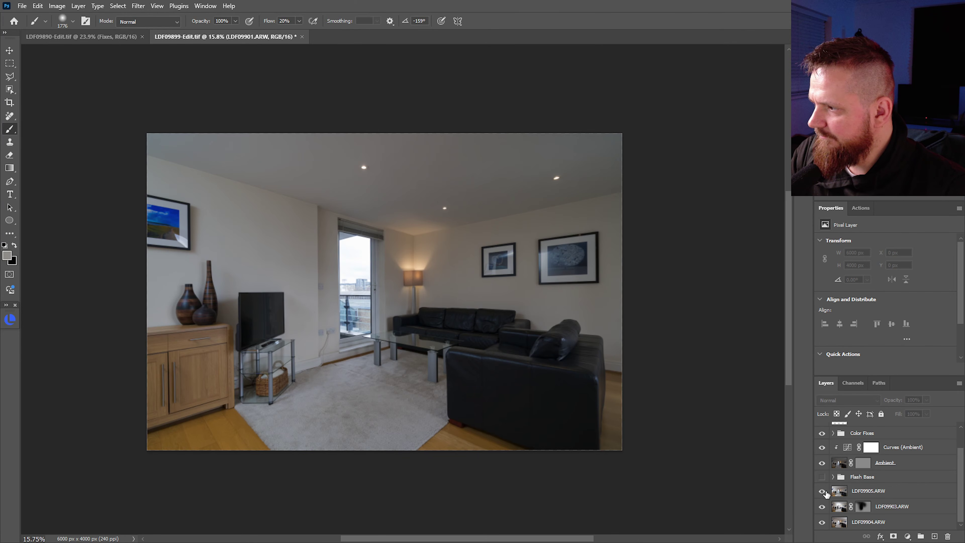
click(864, 492)
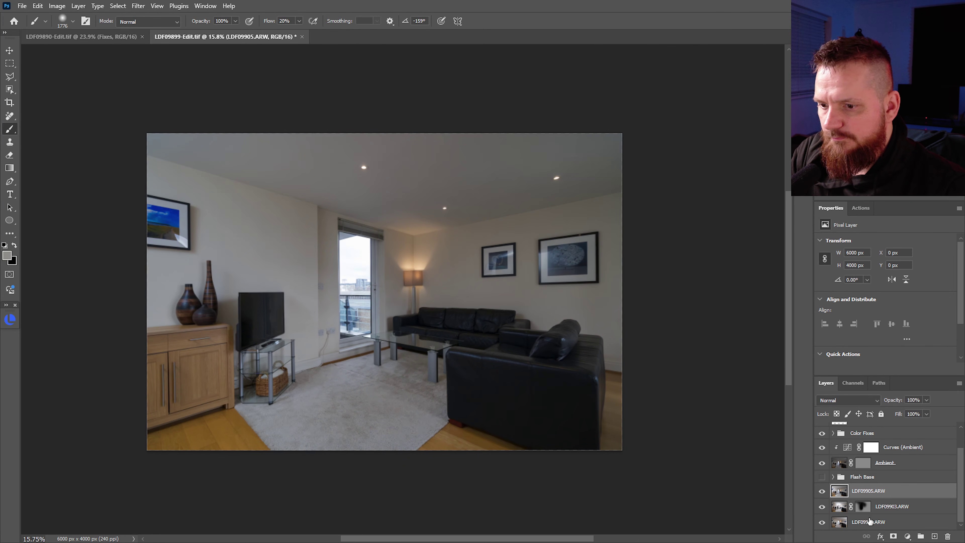
alt+click(893, 536)
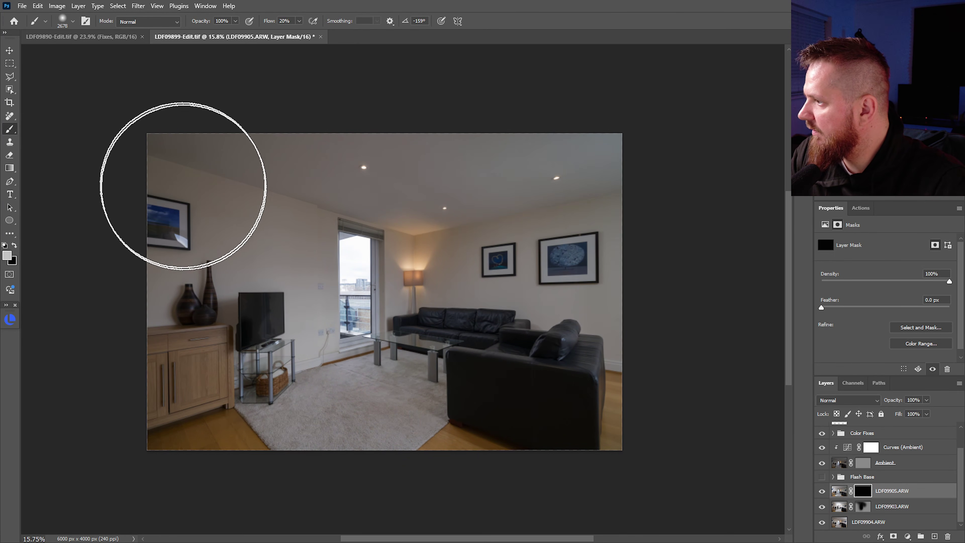
key(d)
mouse_move(187, 166)
mouse_down()
mouse_move(187, 290)
mouse_move(204, 190)
mouse_move(291, 222)
mouse_move(263, 385)
mouse_move(198, 333)
mouse_move(188, 296)
mouse_up()
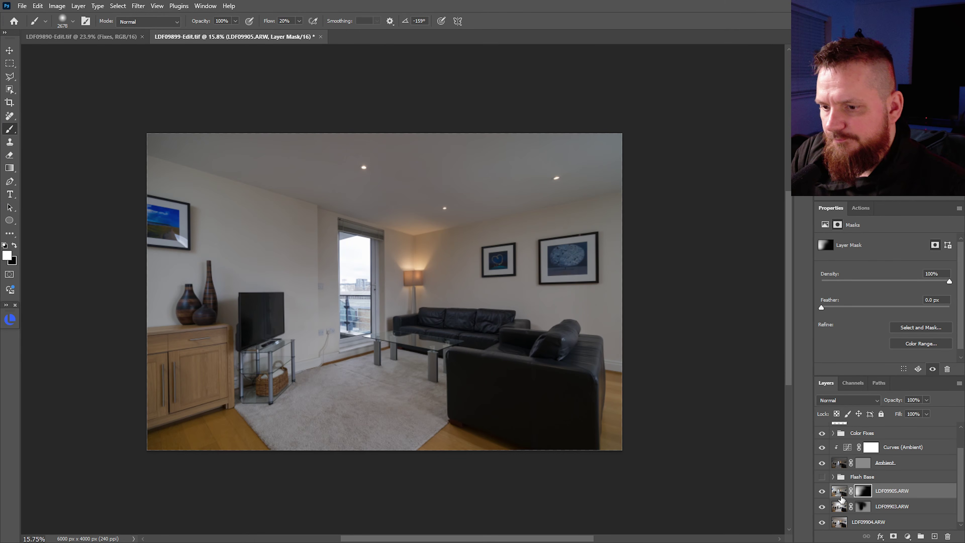
Refine the LDF09903.ARW mask over the right wall and black sofa with a 2170 px brush at 20% flow.
click(867, 509)
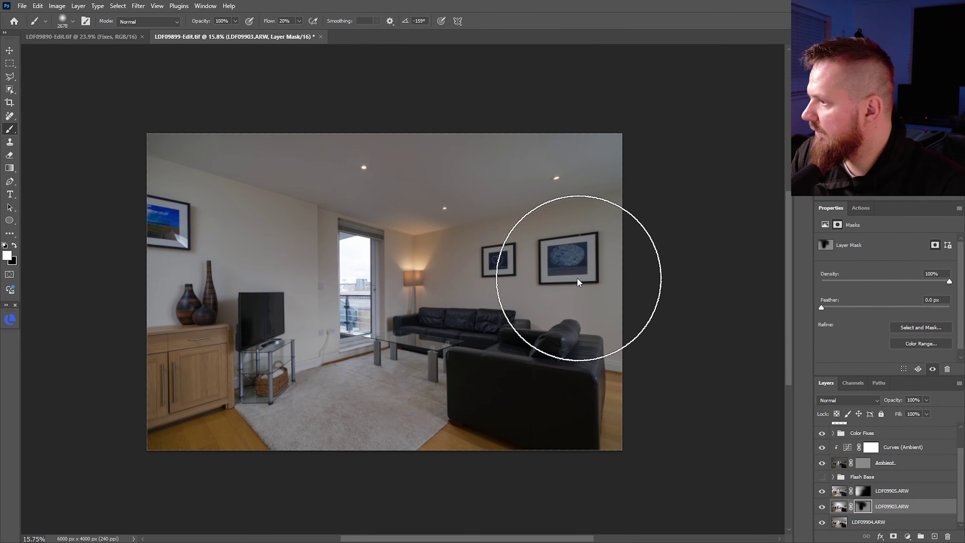
key(bracketleft)
key(bracketleft)
key(bracketleft)
key(bracketleft)
key(bracketleft)
key(x)
key(x)
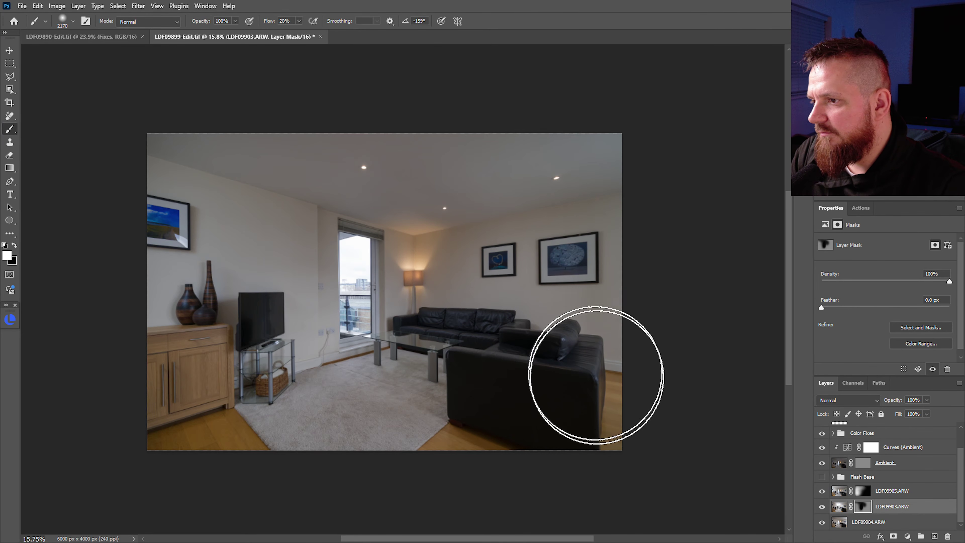
key(x)
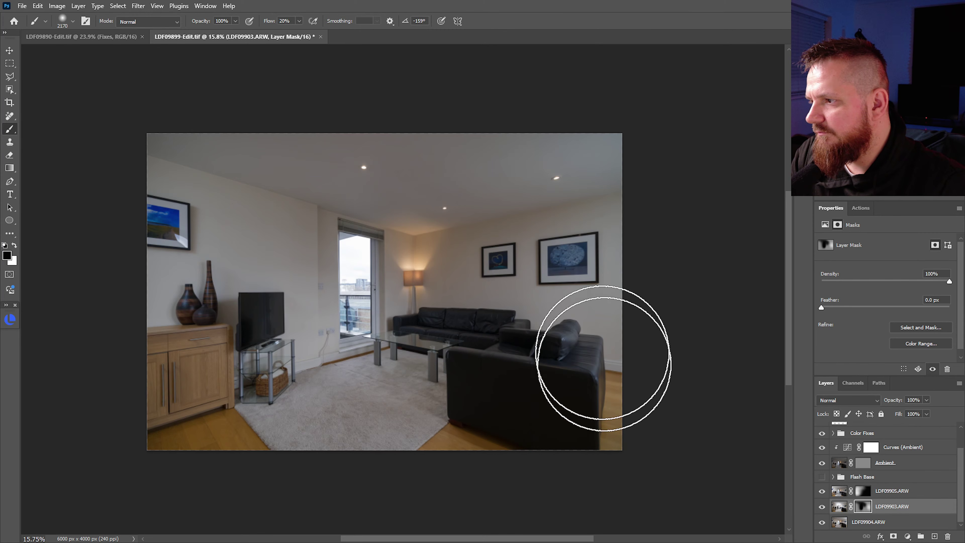
Paint LDF09903.ARW back in over the room's centre and ceiling, then mask out the ghosted figure around the balcony door.
key(x)
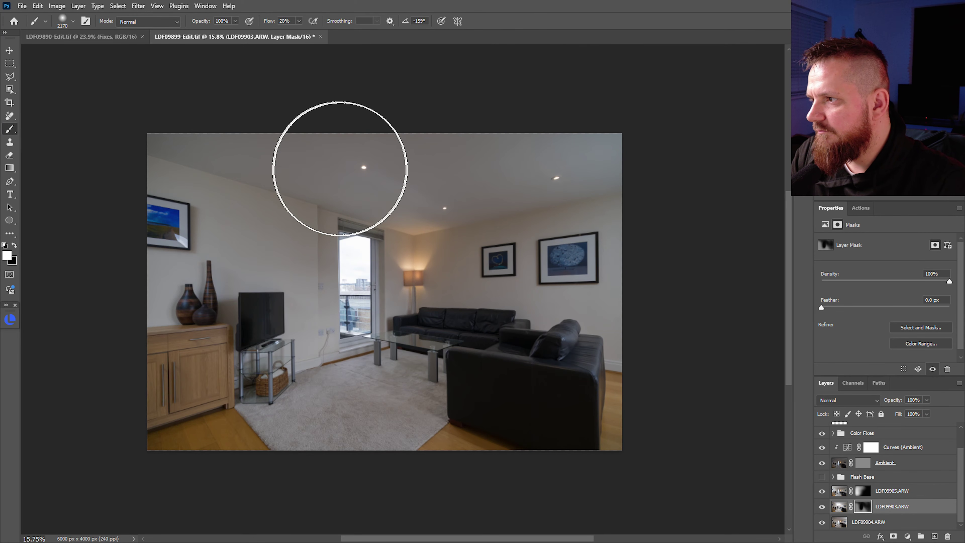
mouse_move(437, 275)
mouse_down()
mouse_move(334, 340)
mouse_move(351, 222)
mouse_up()
key(x)
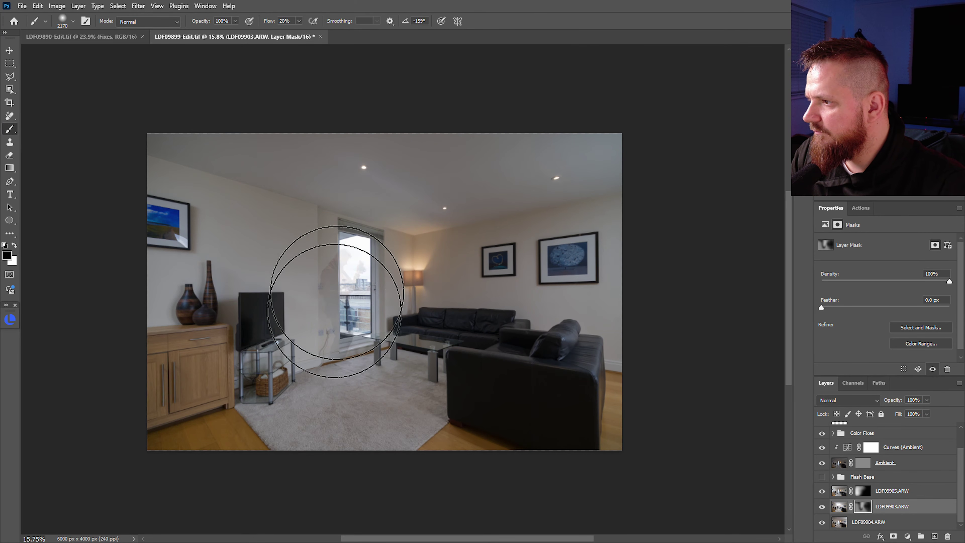
mouse_move(339, 370)
mouse_down()
mouse_move(362, 227)
mouse_move(345, 226)
mouse_move(370, 399)
mouse_up()
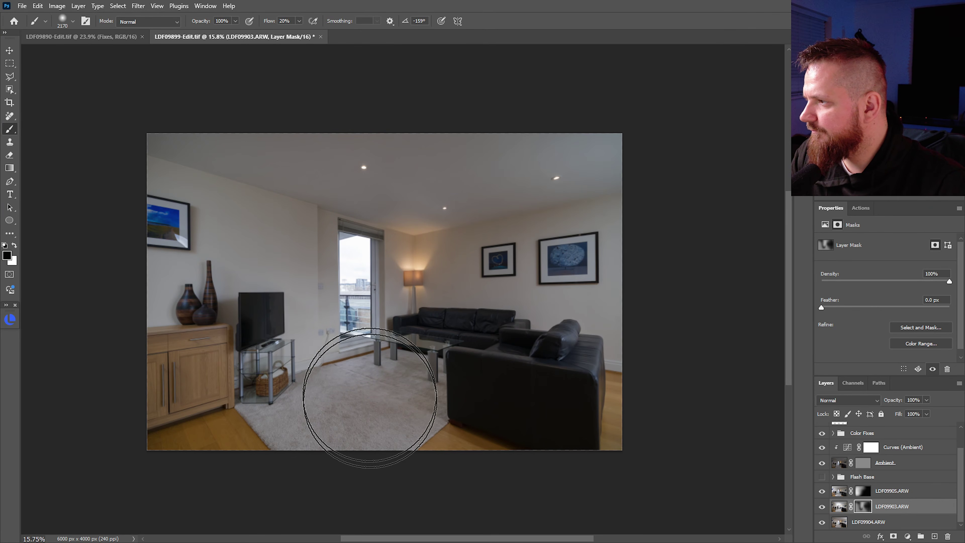
Expand and show the Flash Base group, compare its two flash layers, and leave only LDF09906.ARW visible inside it.
click(833, 478)
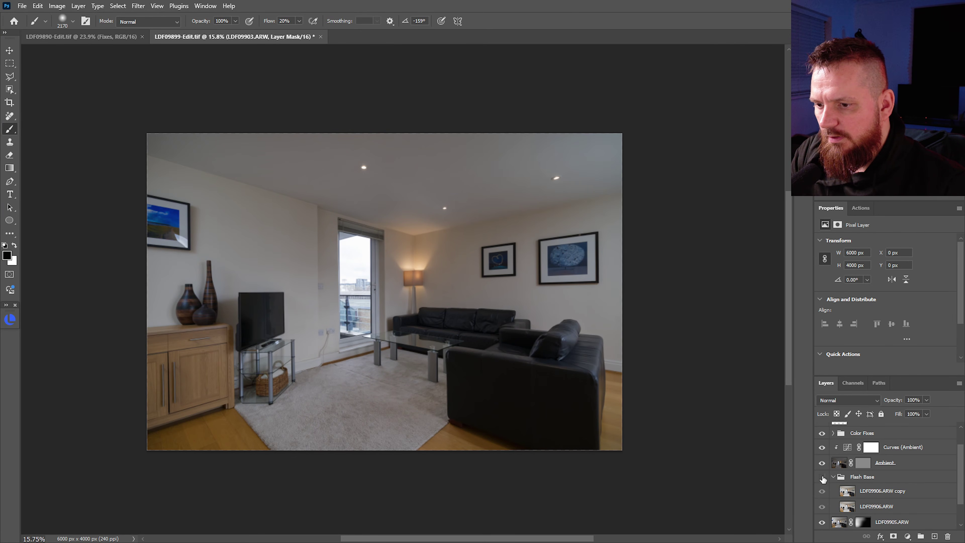
click(823, 478)
click(833, 477)
click(833, 477)
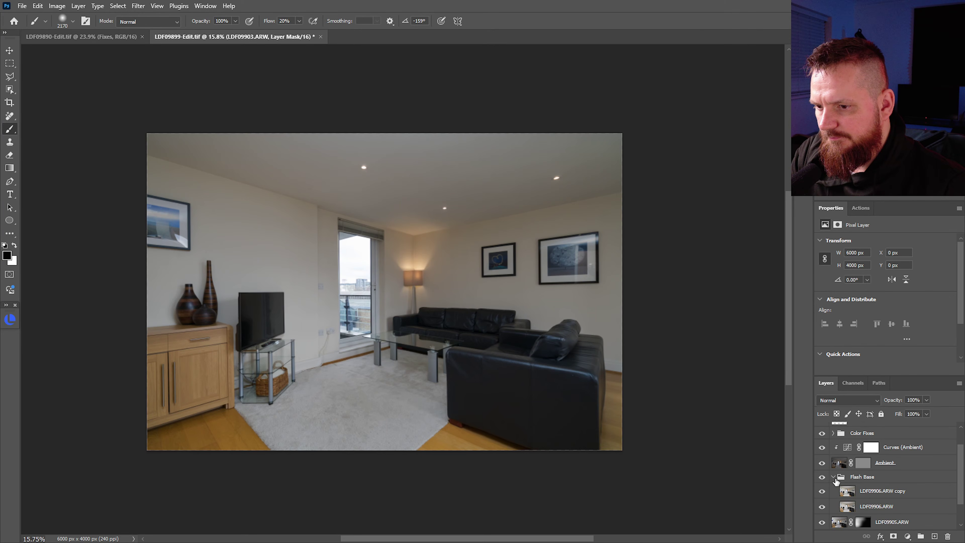
click(833, 478)
click(833, 478)
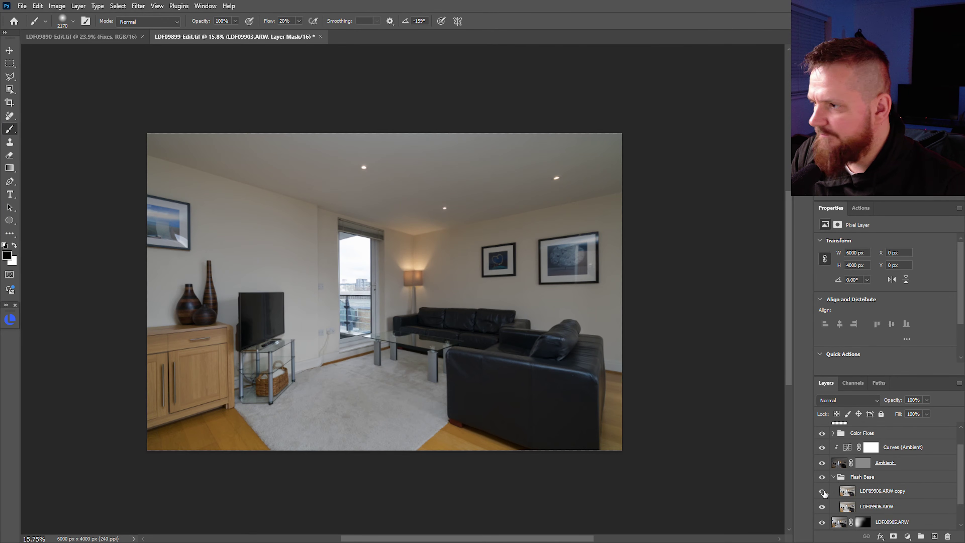
click(823, 507)
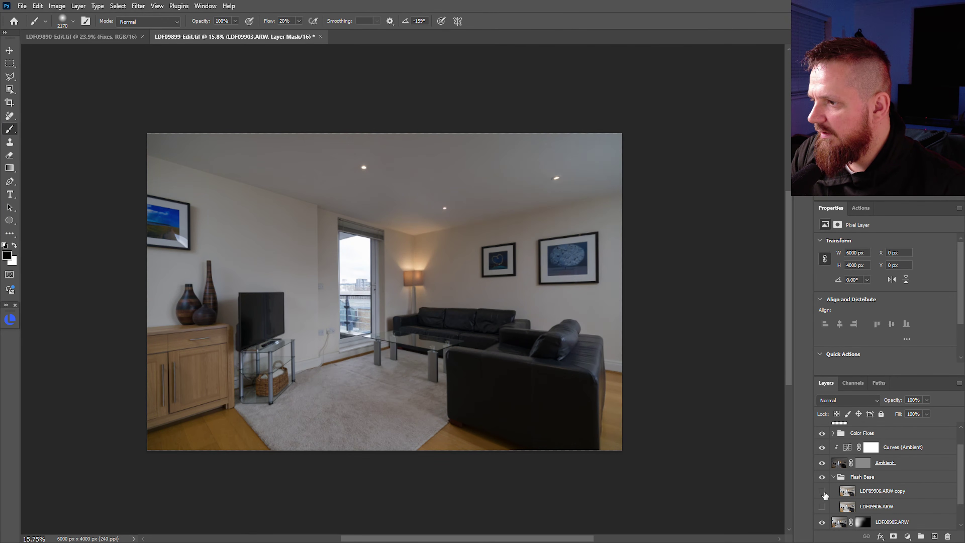
click(824, 492)
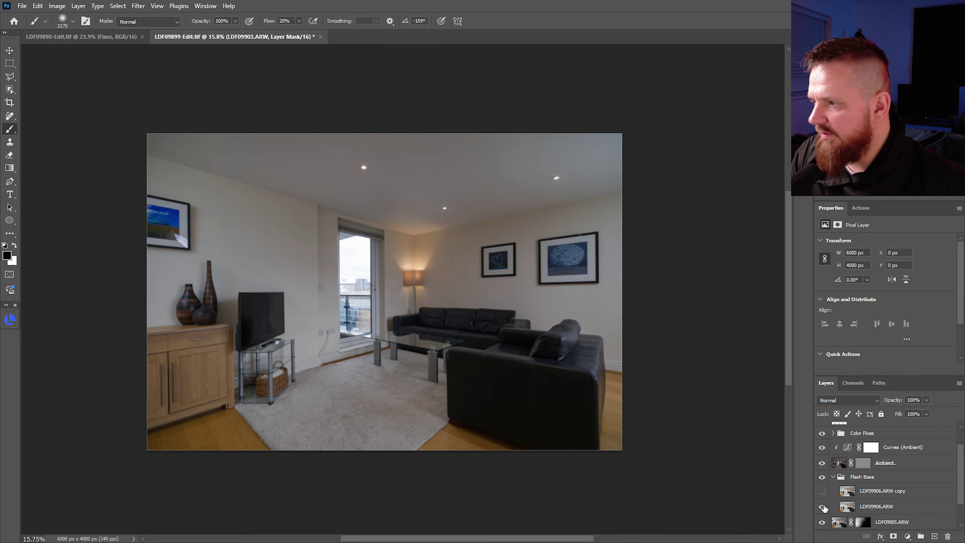
click(823, 507)
click(823, 507)
click(824, 507)
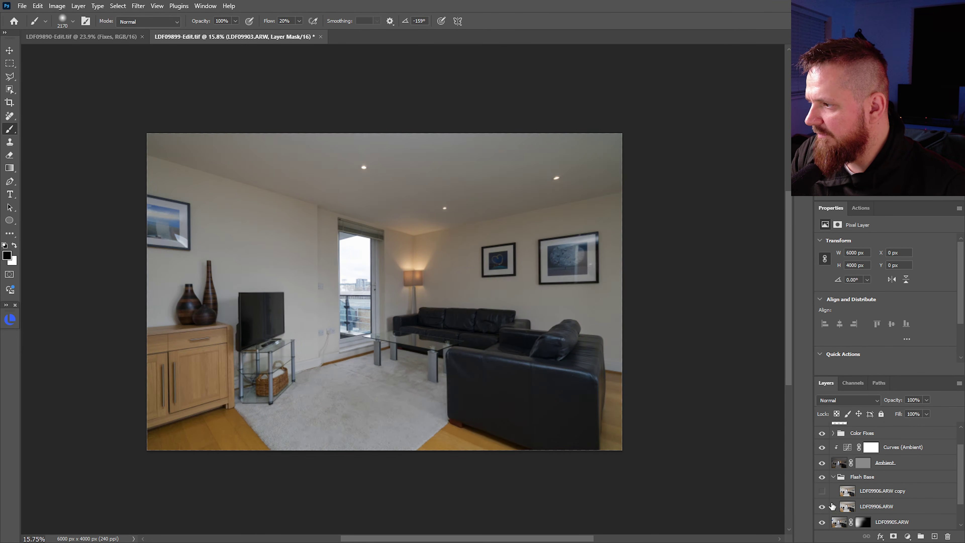
Add a black mask to LDF09906.ARW and paint the flash exposure into the room with a 2449 px white brush at 20% flow.
click(868, 507)
alt+click(894, 536)
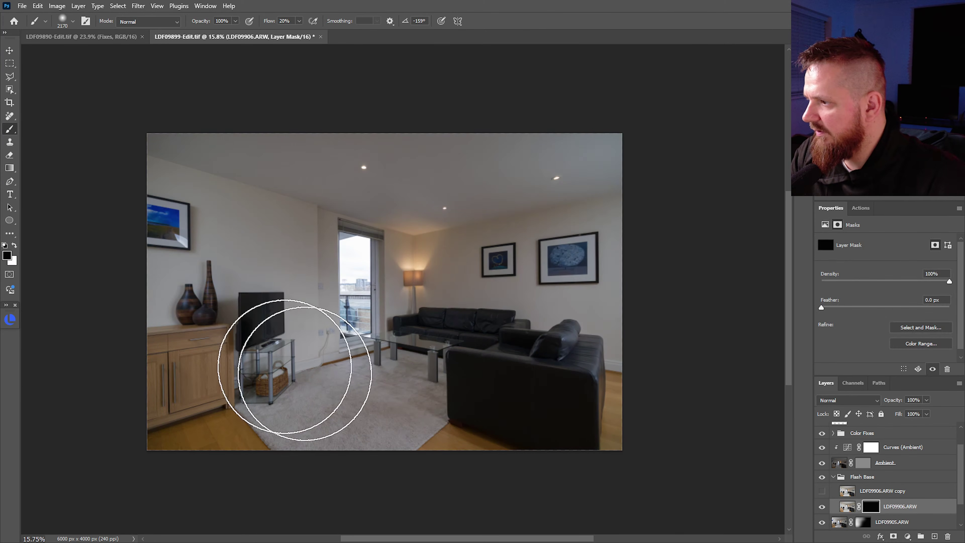
drag(211, 360, 223, 367)
key(x)
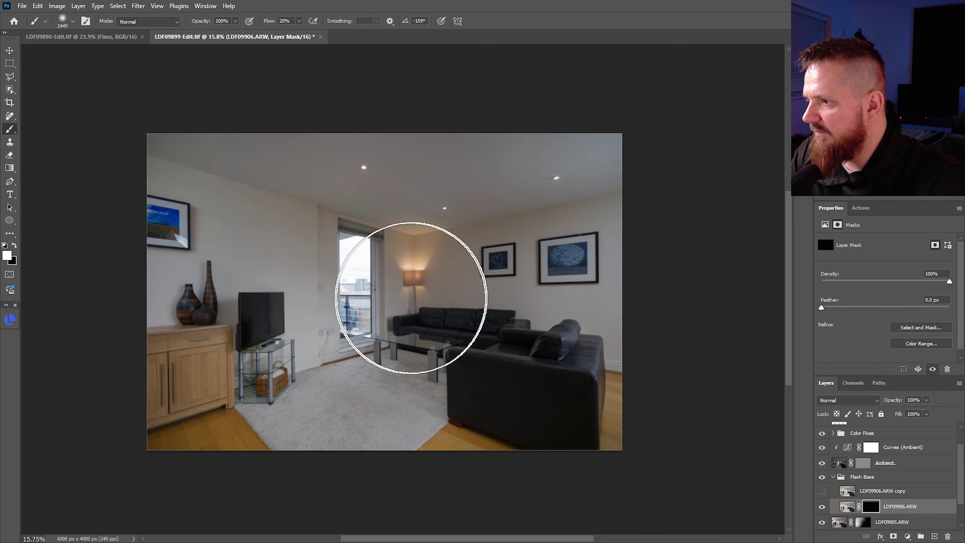
mouse_move(565, 418)
mouse_down()
mouse_move(528, 388)
mouse_move(556, 173)
mouse_move(362, 167)
mouse_move(185, 133)
mouse_up()
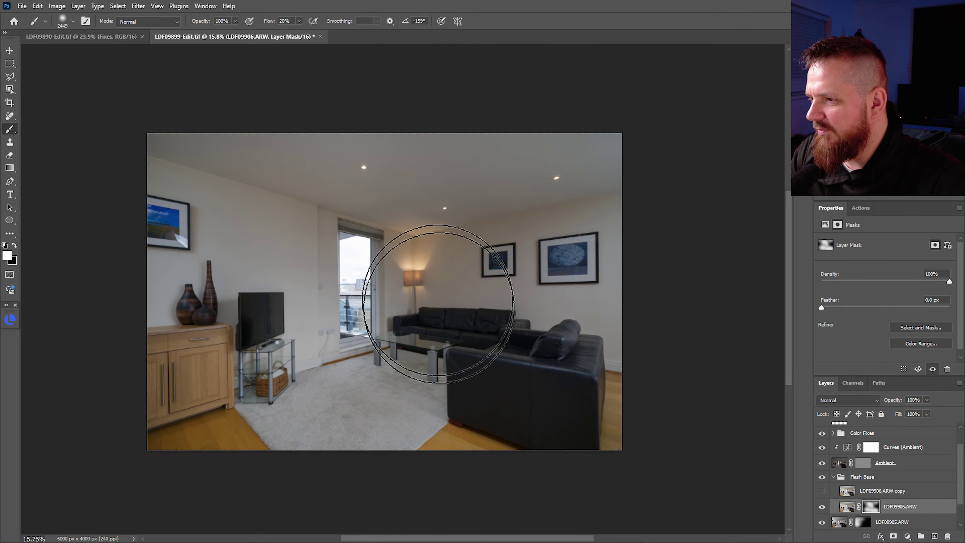
Compare the room with and without the Darken-mode LDF09906.ARW copy layer, leaving that layer selected and visible.
click(825, 491)
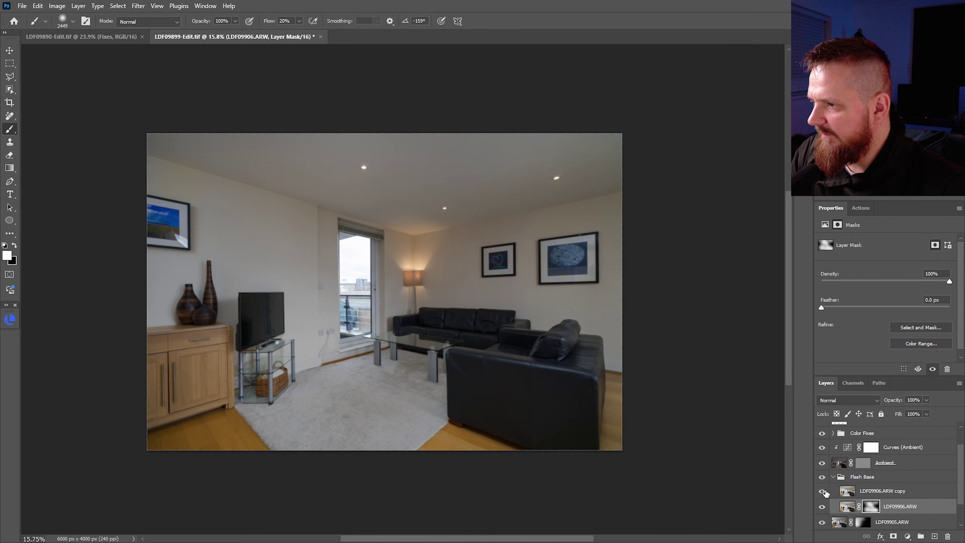
click(827, 492)
click(862, 494)
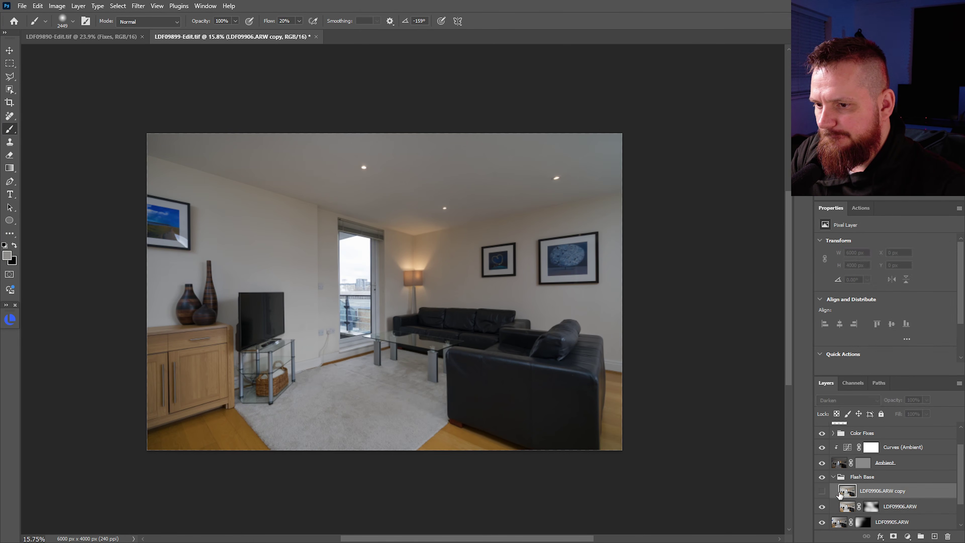
click(826, 492)
click(824, 492)
click(824, 492)
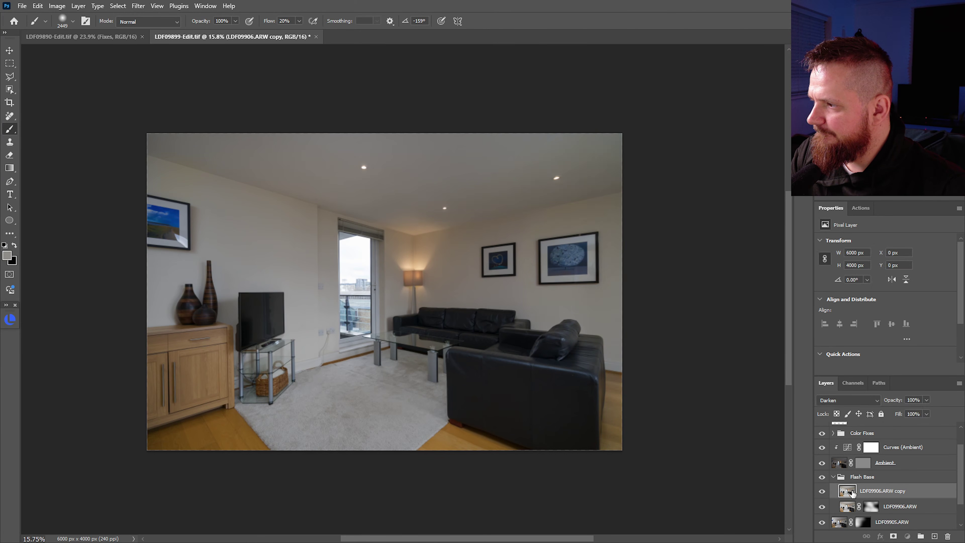
Add a black mask to LDF09906.ARW copy, paint white around the vases with a 621 px brush, and collapse the Flash Base group.
alt+click(895, 536)
alt+right_click(215, 313)
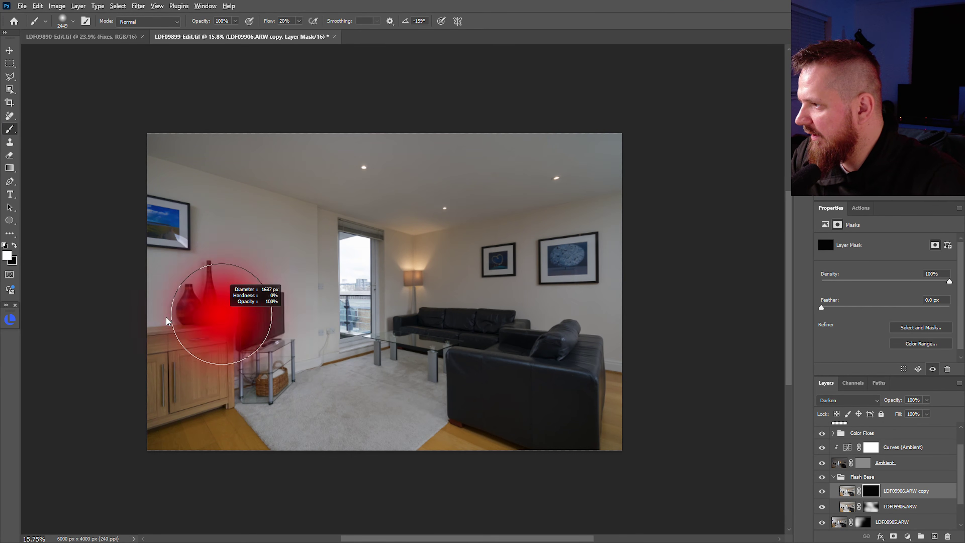
click(204, 312)
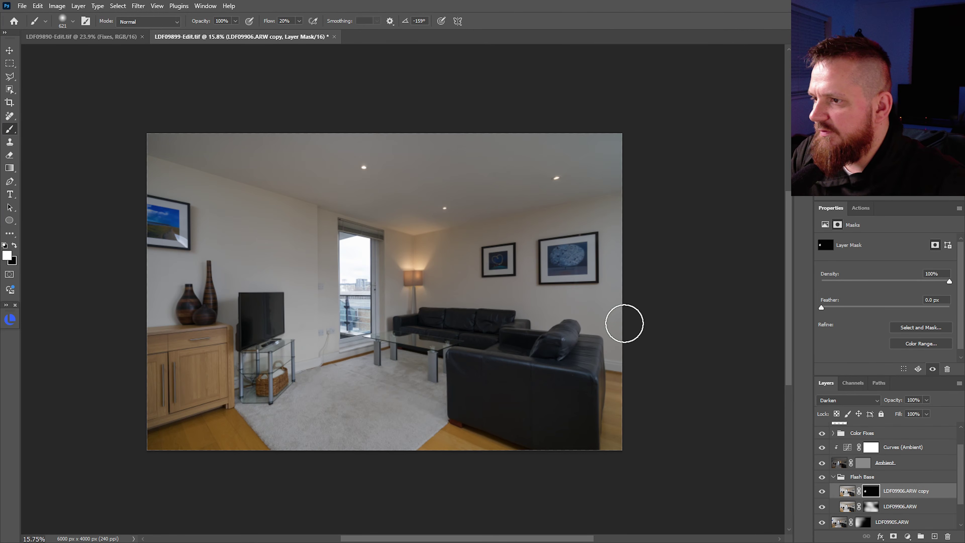
alt+right_click(619, 274)
click(833, 477)
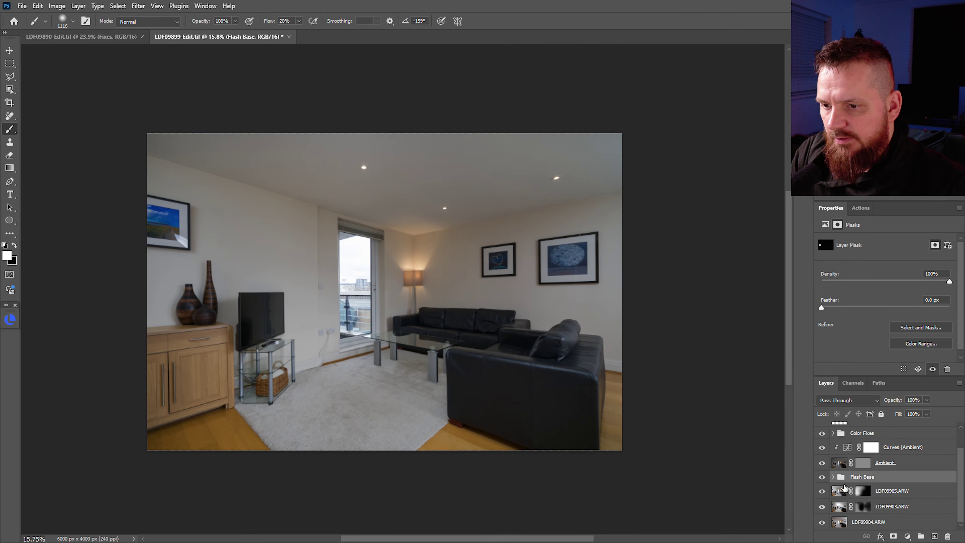
Add a Curves adjustment above the Flash Base group, raise its midtones to brighten the room, and invert its mask to black.
click(908, 536)
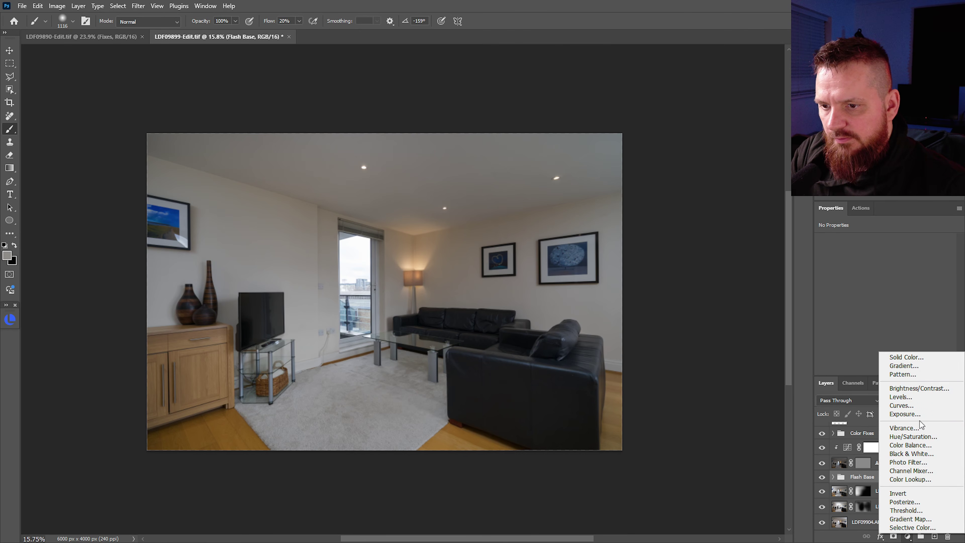
click(918, 406)
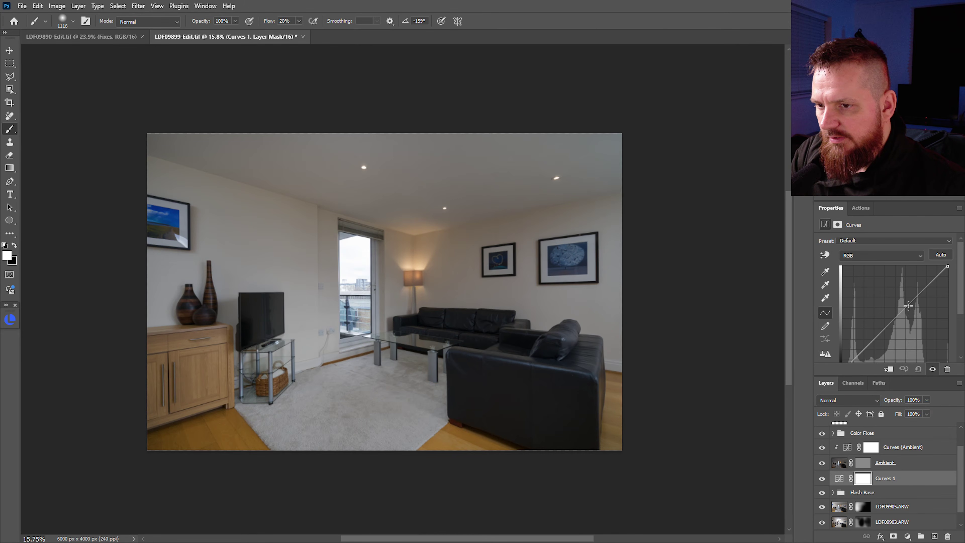
drag(908, 306, 892, 298)
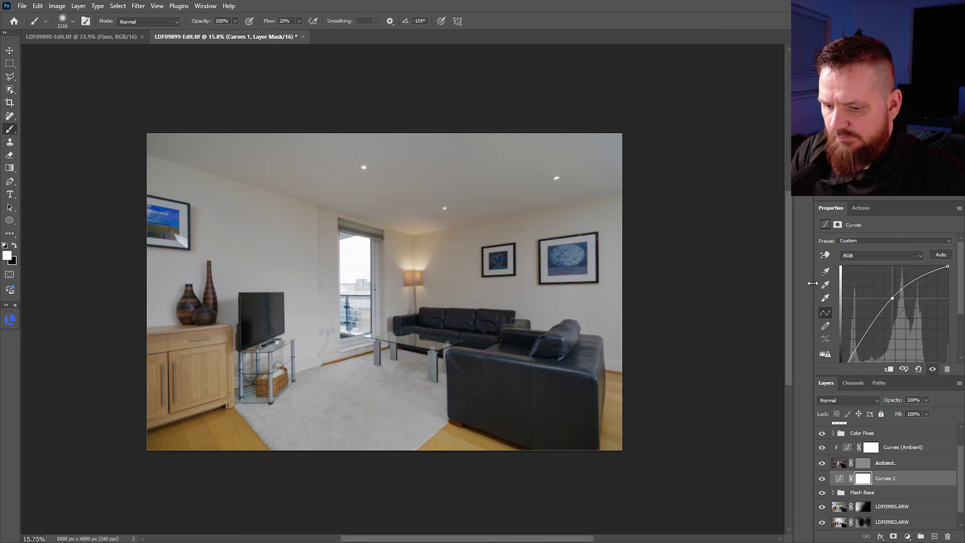
key(ctrl+i)
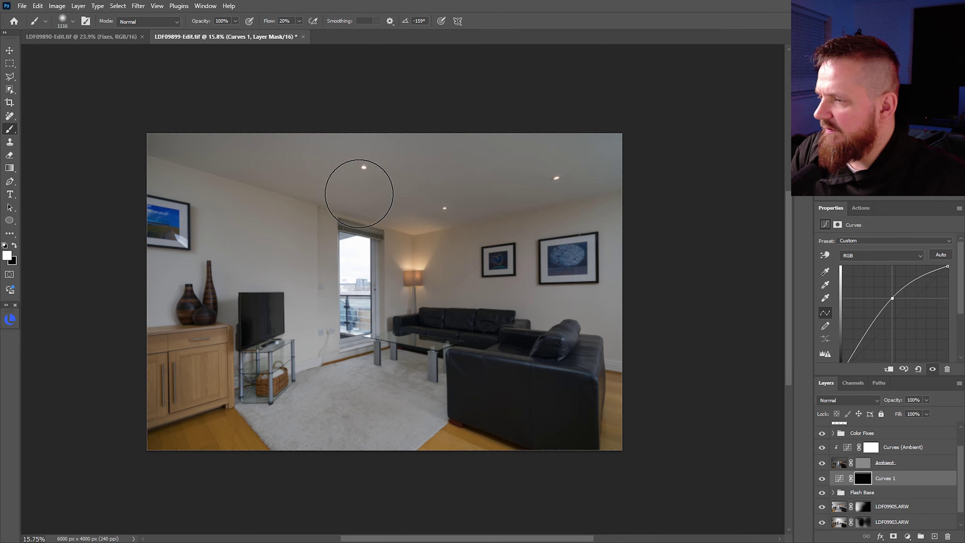
Paint the brightening into the ceiling, walls and seating area on the Curves 1 mask with a 2411 px white brush at 20% flow.
drag(359, 197, 394, 201)
mouse_move(414, 277)
mouse_down()
mouse_move(426, 306)
mouse_move(454, 259)
mouse_move(443, 278)
mouse_move(370, 226)
mouse_move(348, 313)
mouse_move(333, 224)
mouse_up()
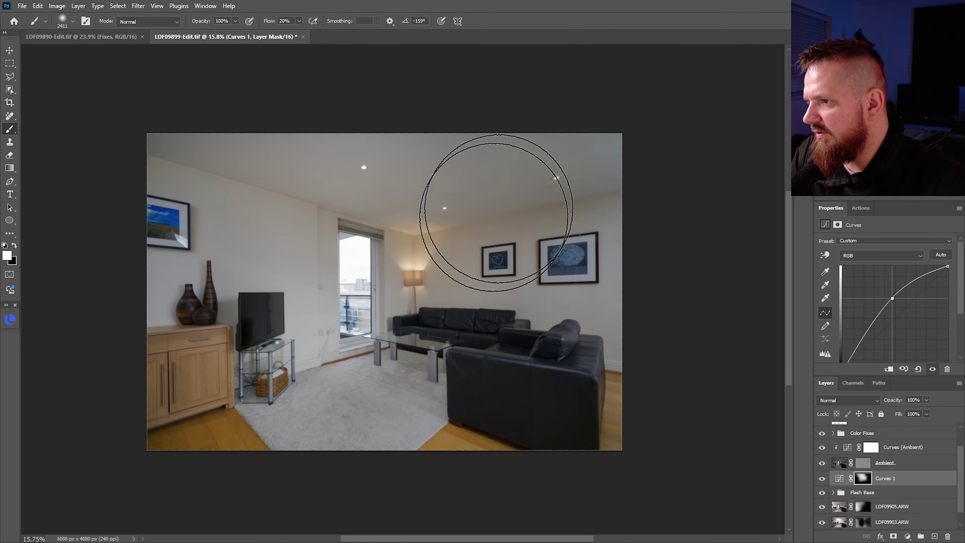
drag(508, 206, 519, 205)
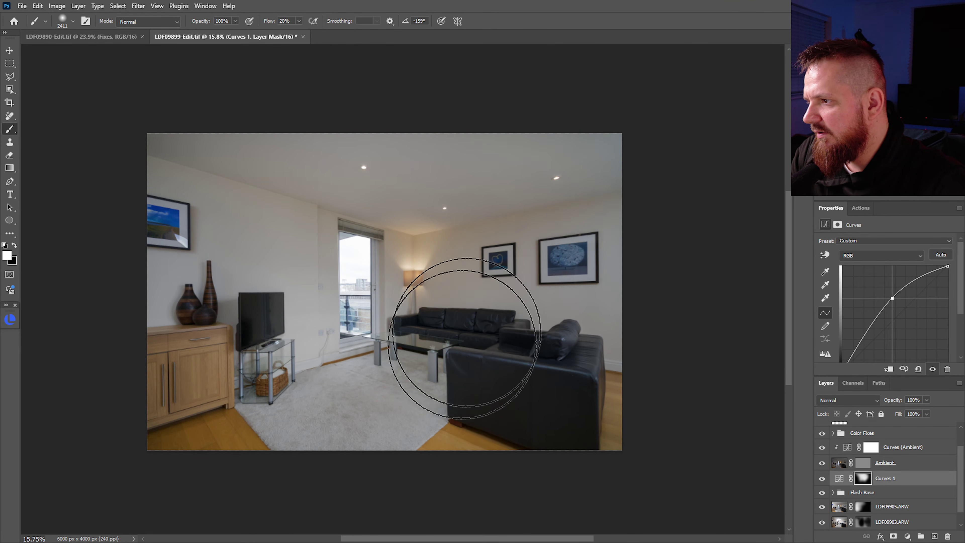
drag(387, 183, 441, 350)
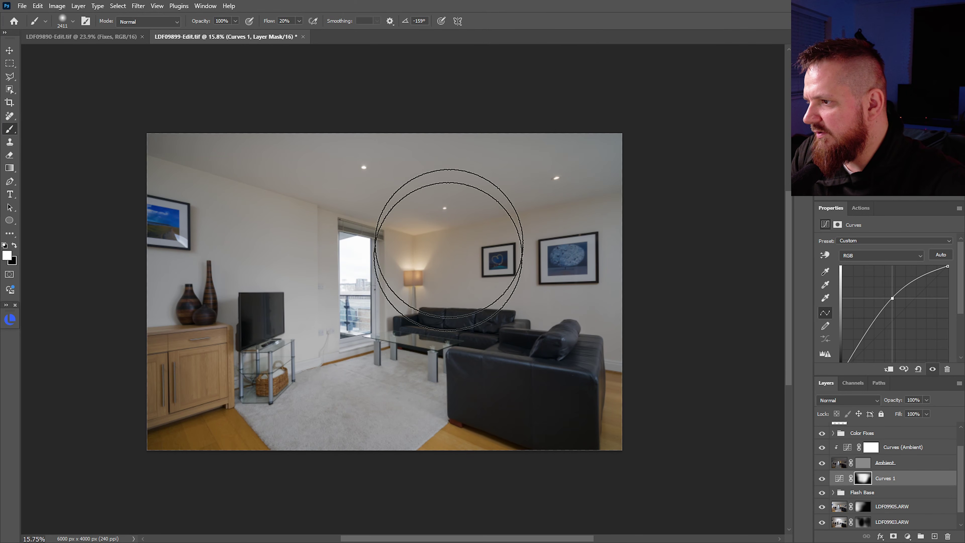
mouse_move(328, 151)
mouse_down()
mouse_move(173, 140)
mouse_move(183, 236)
mouse_up()
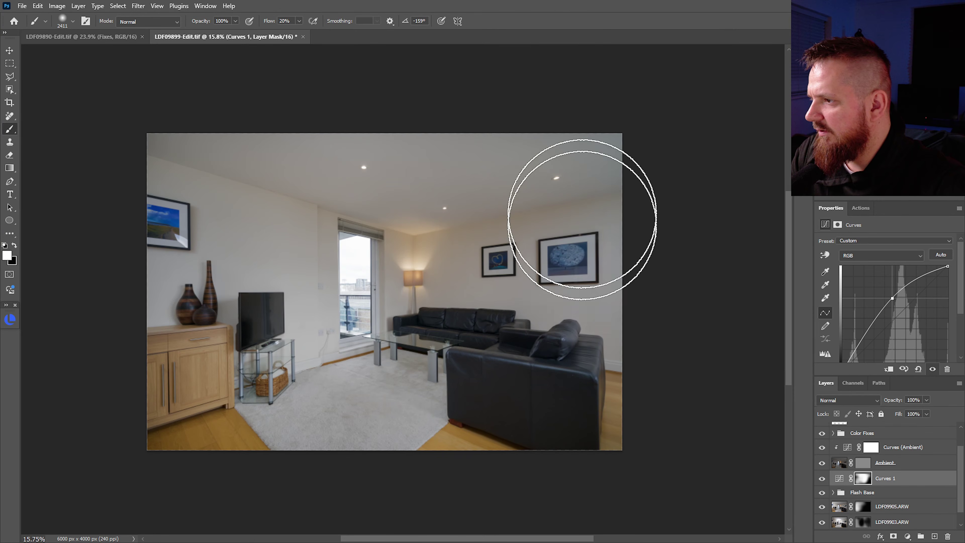
key(x)
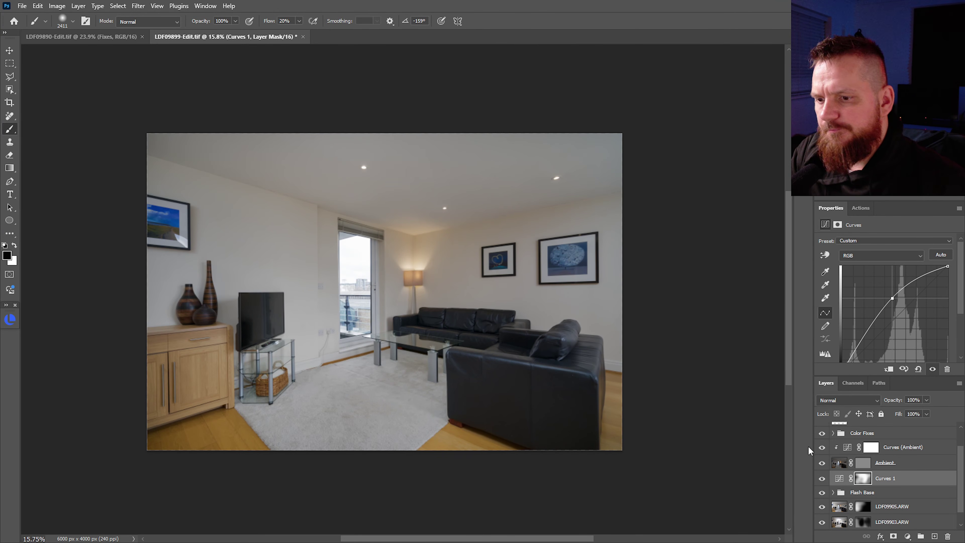
Compare the room with and without the Ambient and Curves 1 layers, leaving both visible and the Ambient mask selected.
click(842, 469)
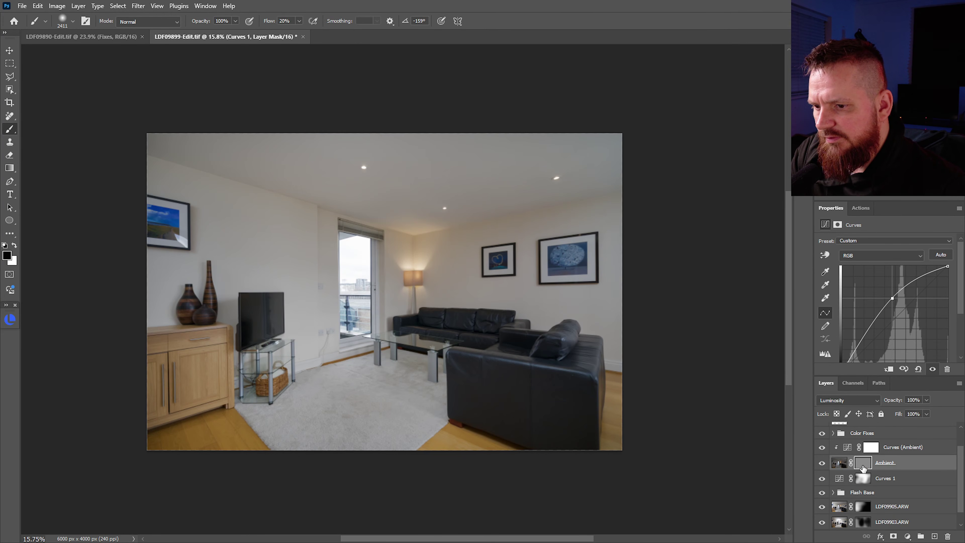
click(822, 464)
click(823, 464)
click(823, 464)
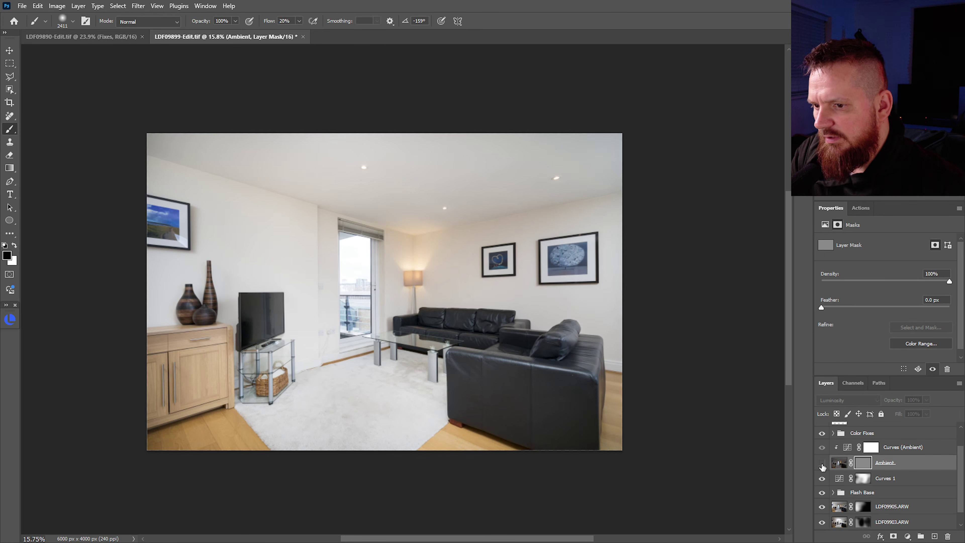
click(823, 464)
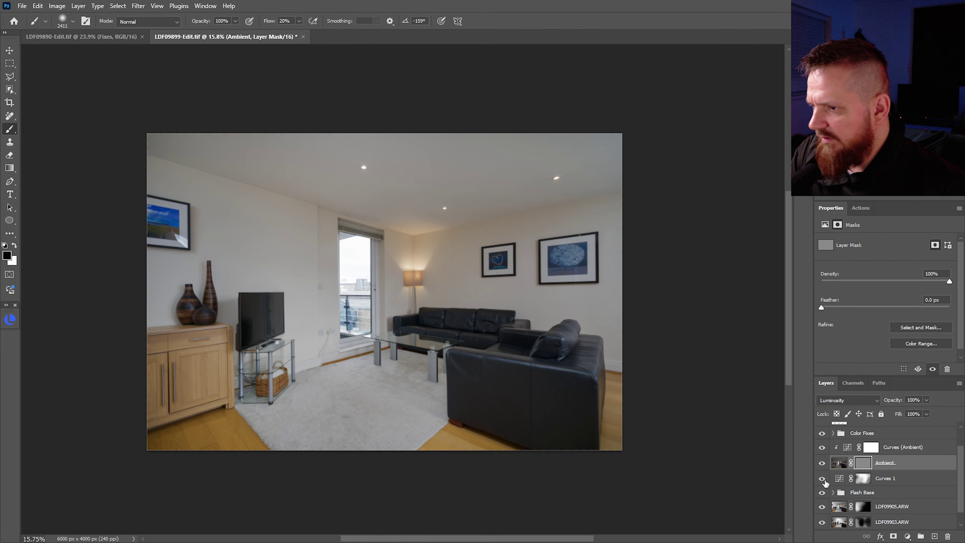
click(823, 464)
click(822, 478)
click(822, 478)
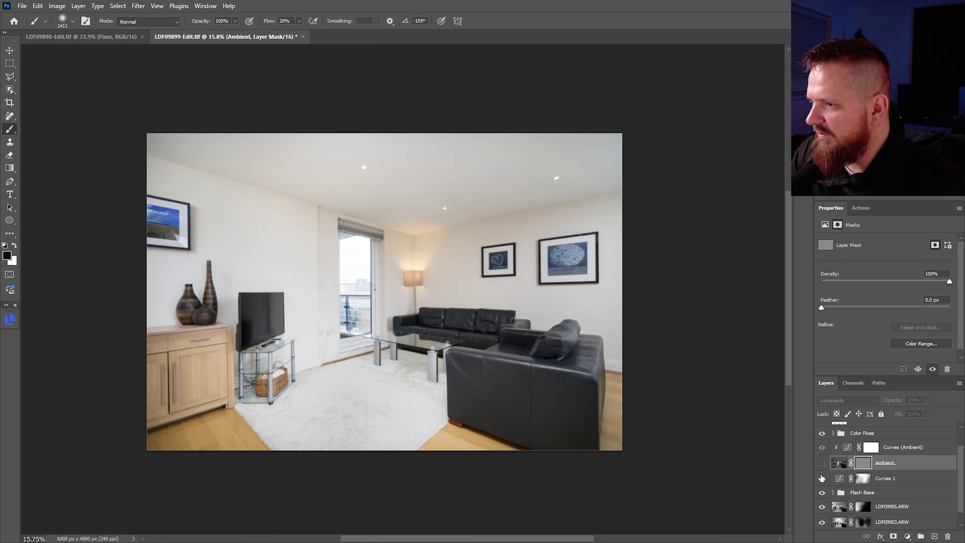
click(822, 477)
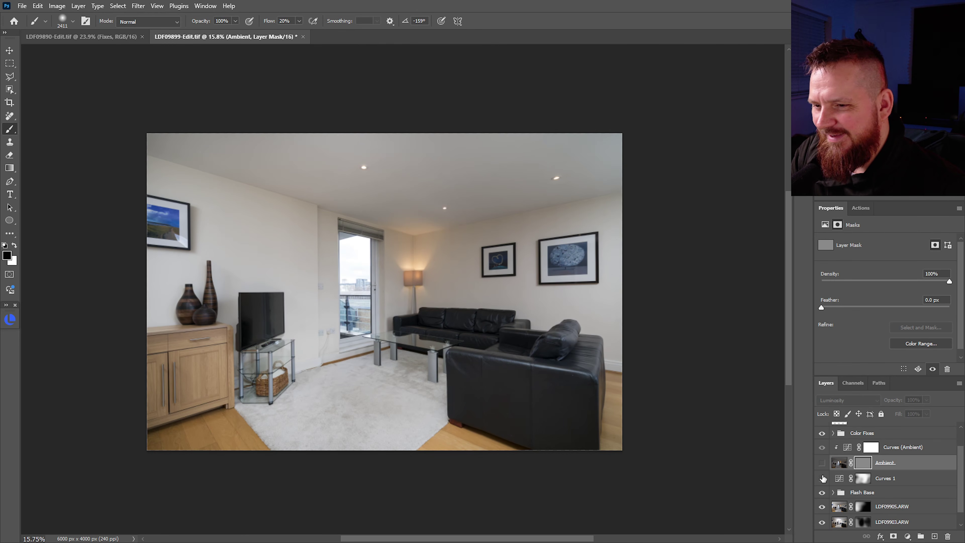
click(822, 478)
click(823, 463)
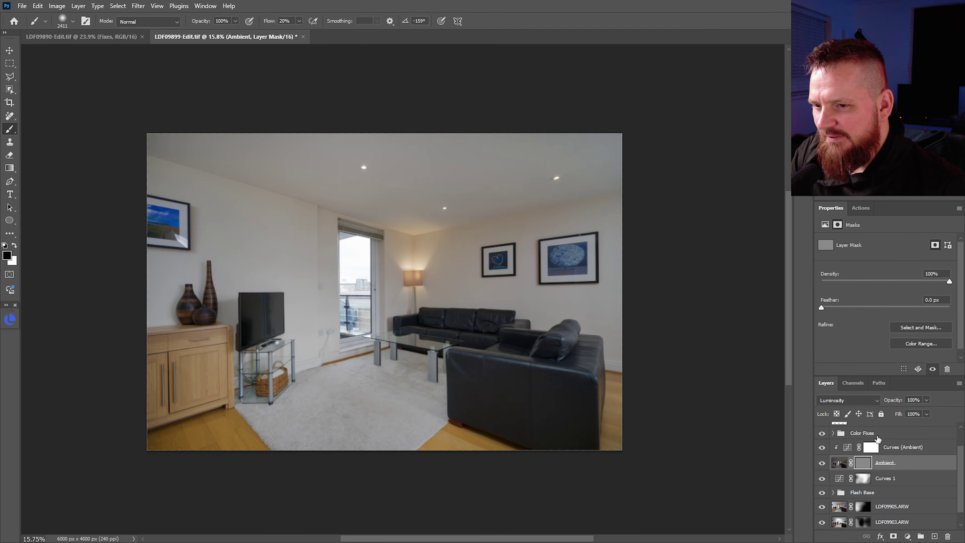
Lower the opacity of the Ambient and Curves 1 layers to about 48% each, and check the room without Ambient.
drag(890, 404, 904, 406)
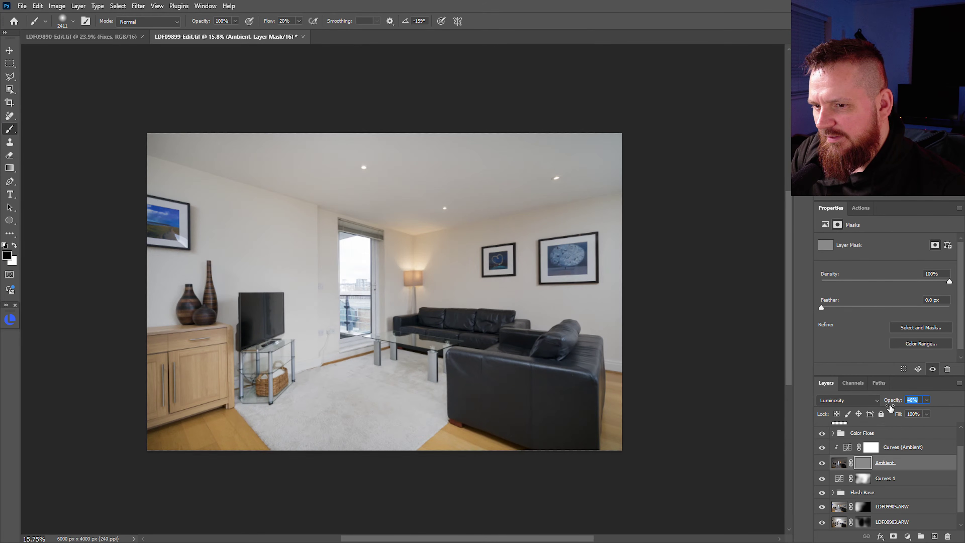
click(845, 481)
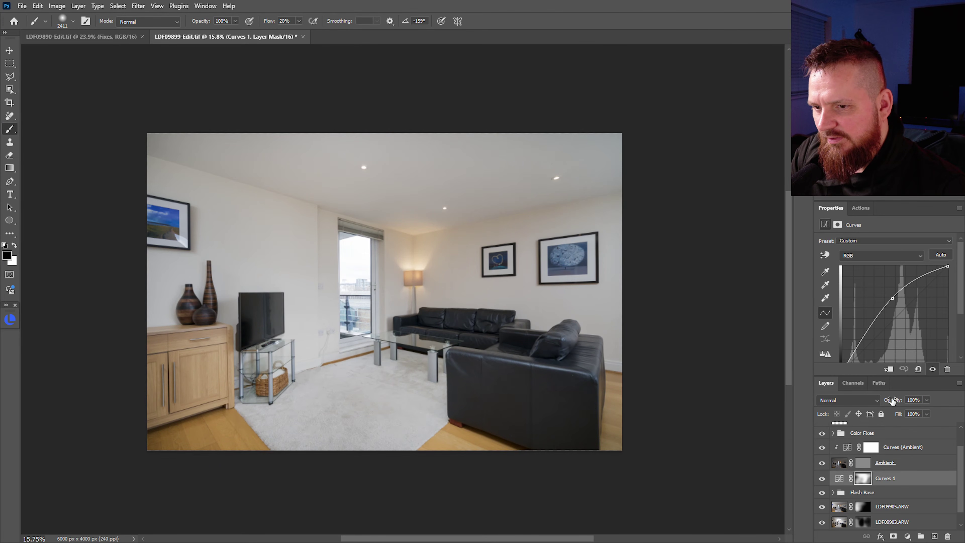
drag(891, 404, 885, 406)
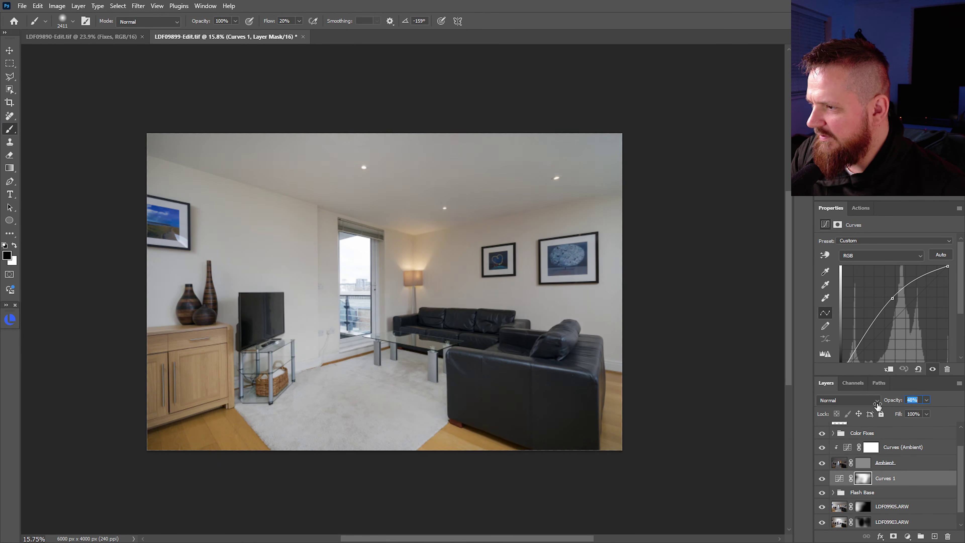
click(823, 463)
click(822, 463)
Shape an S-curve on Curves (Ambient) with points at input 165, output 185 and input 56, output 36.
click(850, 448)
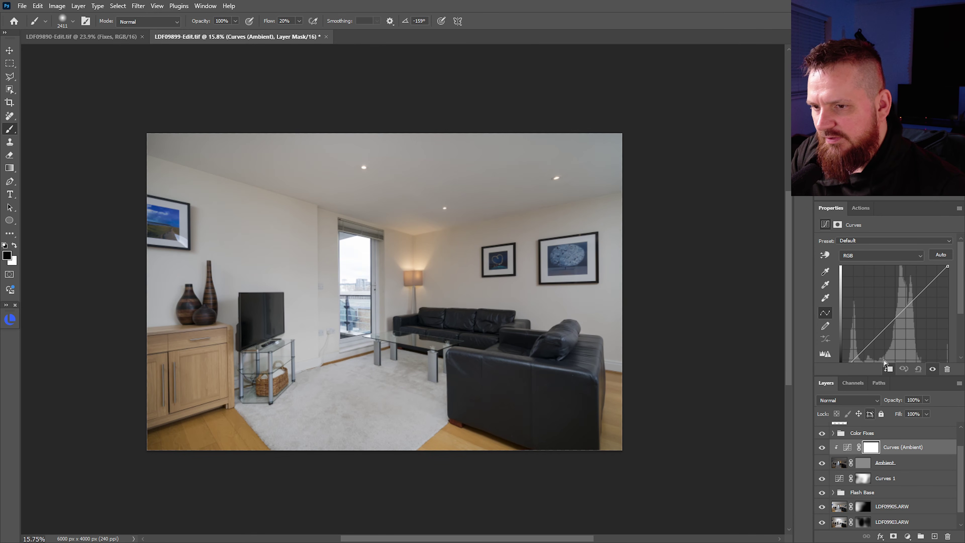
drag(863, 360, 865, 358)
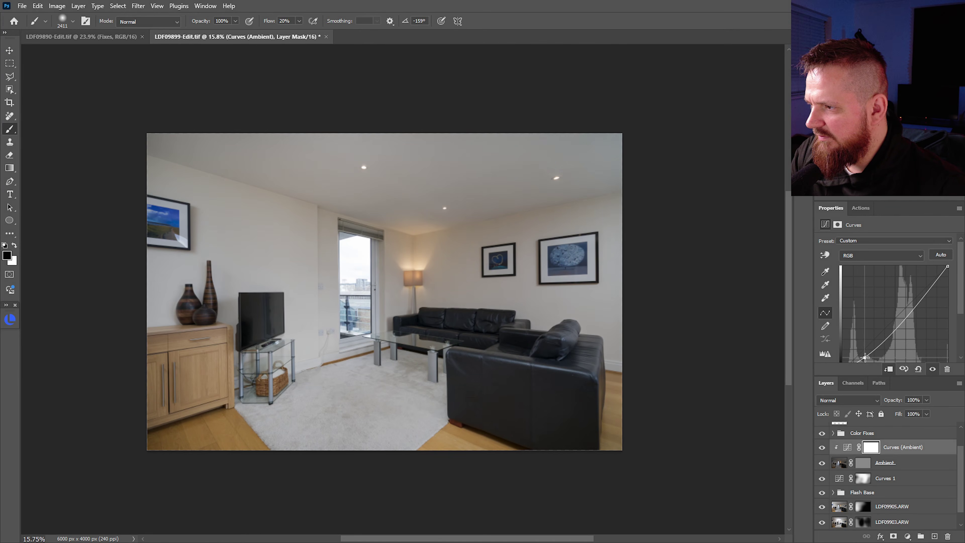
drag(896, 325, 912, 294)
scroll(925, 331, down, 2)
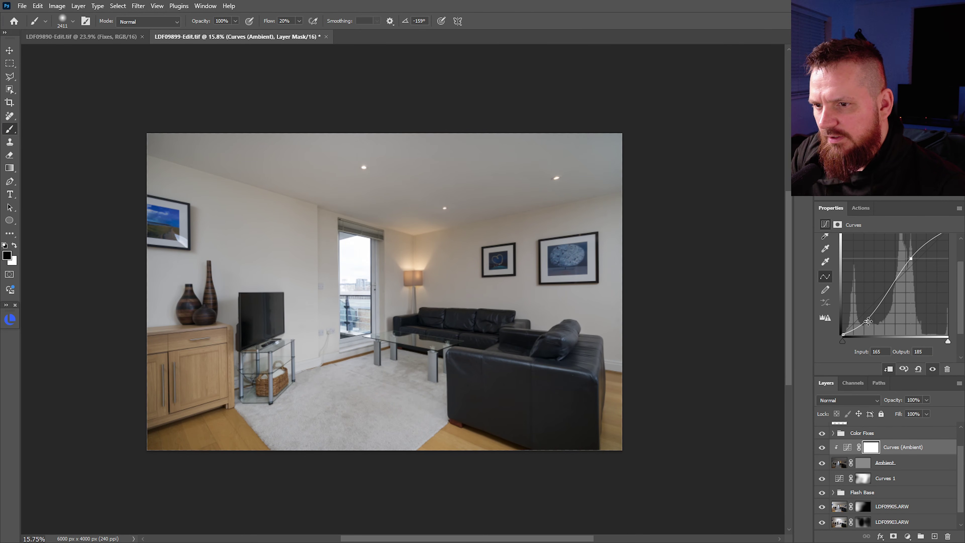
drag(868, 322, 867, 321)
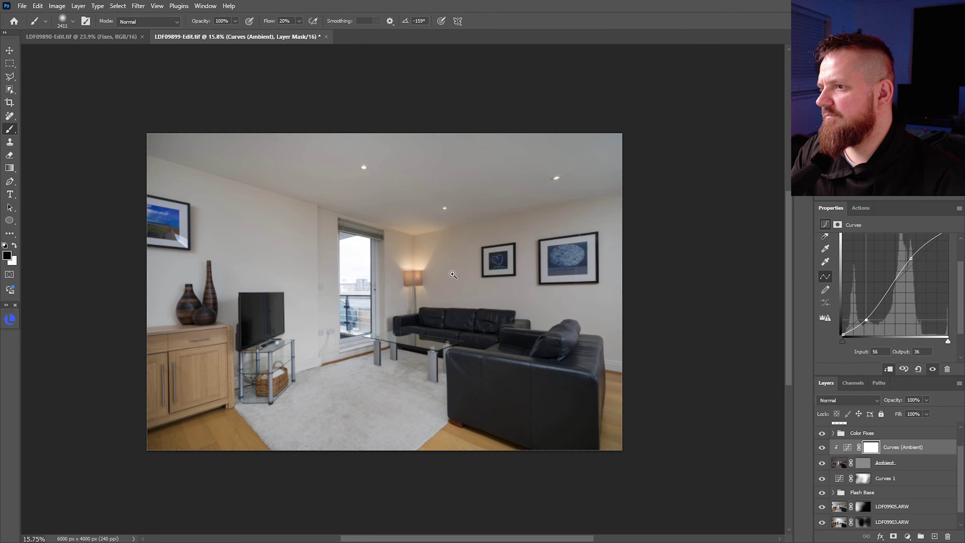
Paint white over the room on the Ambient layer's mask with a 2009 px brush at 20% flow.
scroll(444, 274, down, 5)
scroll(444, 275, up, 6)
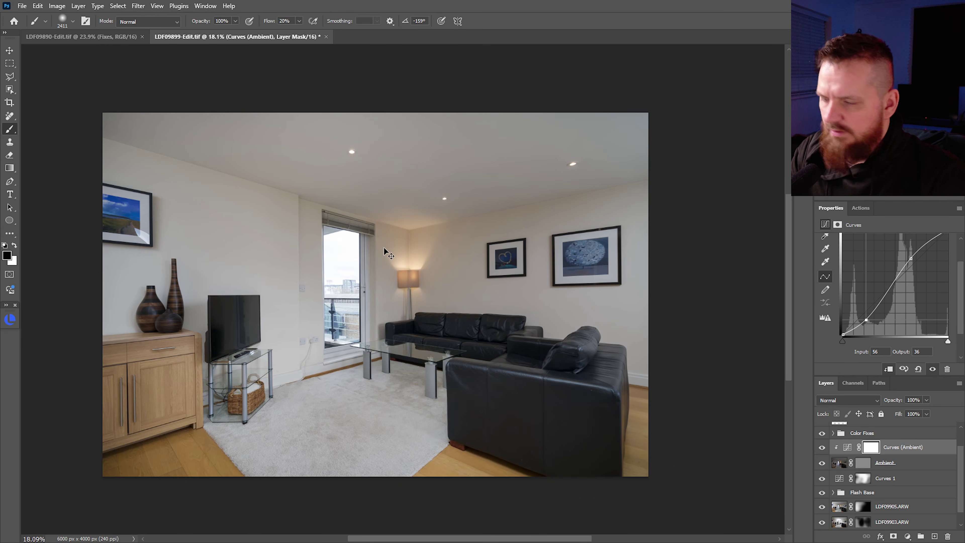
key(ctrl+0)
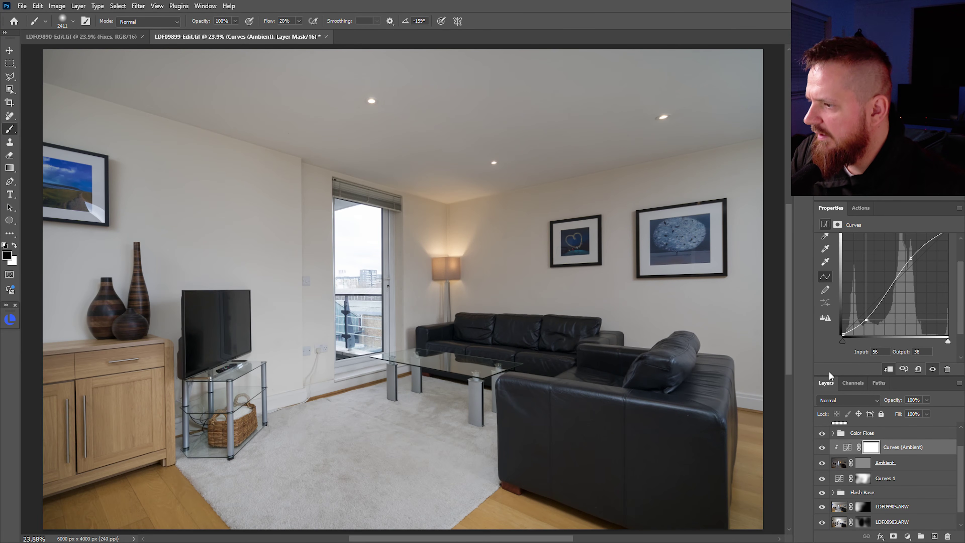
click(862, 463)
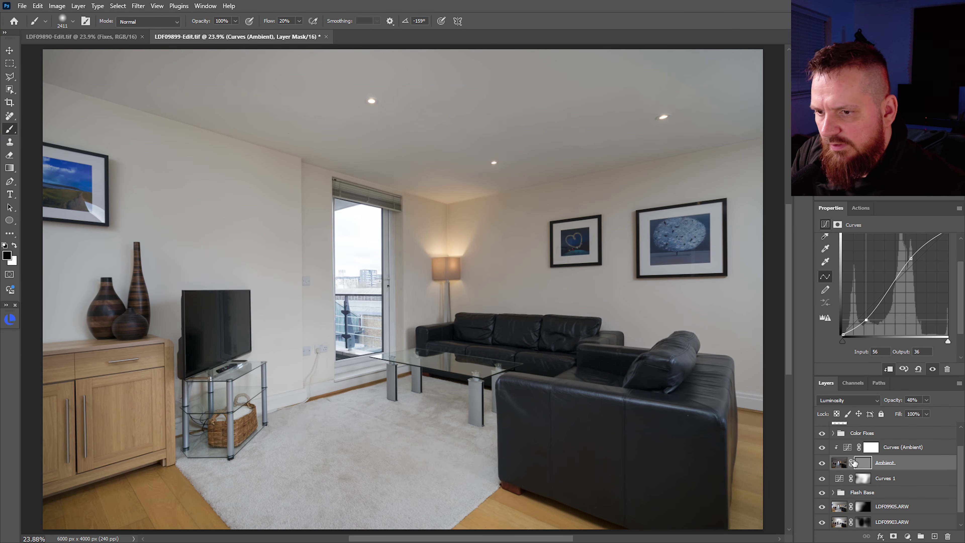
key(bracketleft)
key(bracketleft)
key(bracketleft)
key(bracketleft)
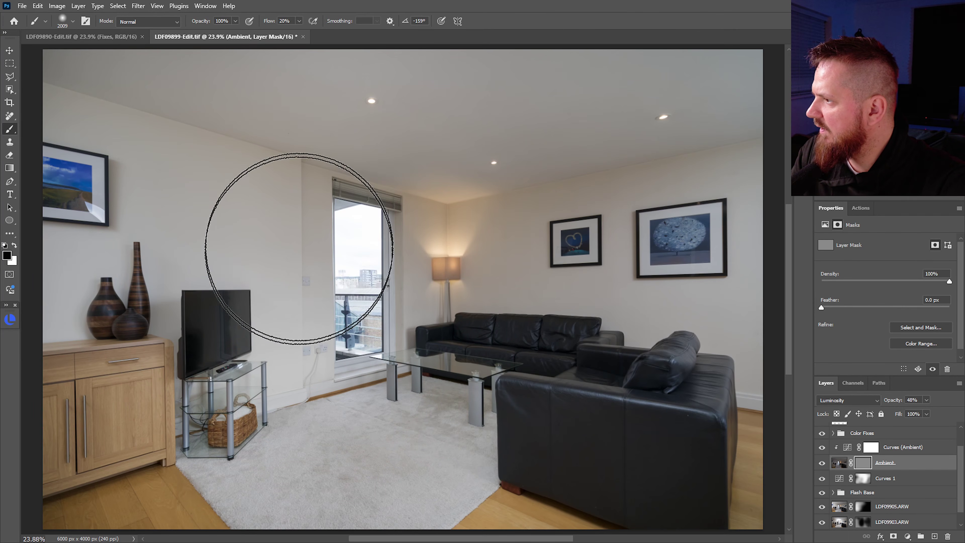
key(x)
mouse_move(444, 279)
mouse_down()
mouse_move(453, 317)
mouse_move(394, 379)
mouse_move(400, 410)
mouse_move(263, 428)
mouse_move(185, 237)
mouse_move(176, 129)
mouse_move(137, 91)
mouse_move(603, 98)
mouse_move(725, 297)
mouse_move(736, 221)
mouse_move(342, 330)
mouse_move(66, 267)
mouse_move(113, 411)
mouse_move(233, 472)
mouse_move(375, 489)
mouse_move(679, 489)
mouse_move(853, 464)
mouse_up()
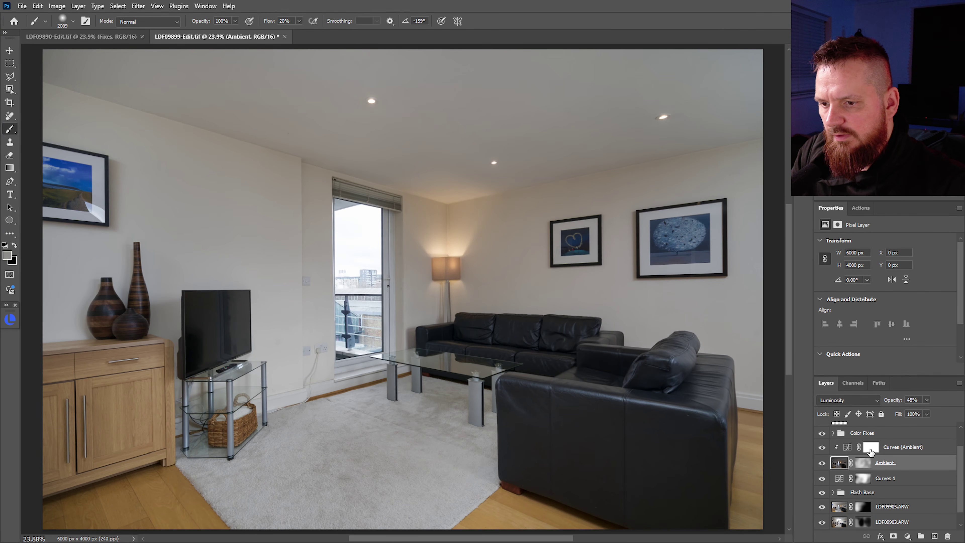
Raise the Curves 1 layer's opacity to 82% and expand the Color Fixes group.
click(864, 479)
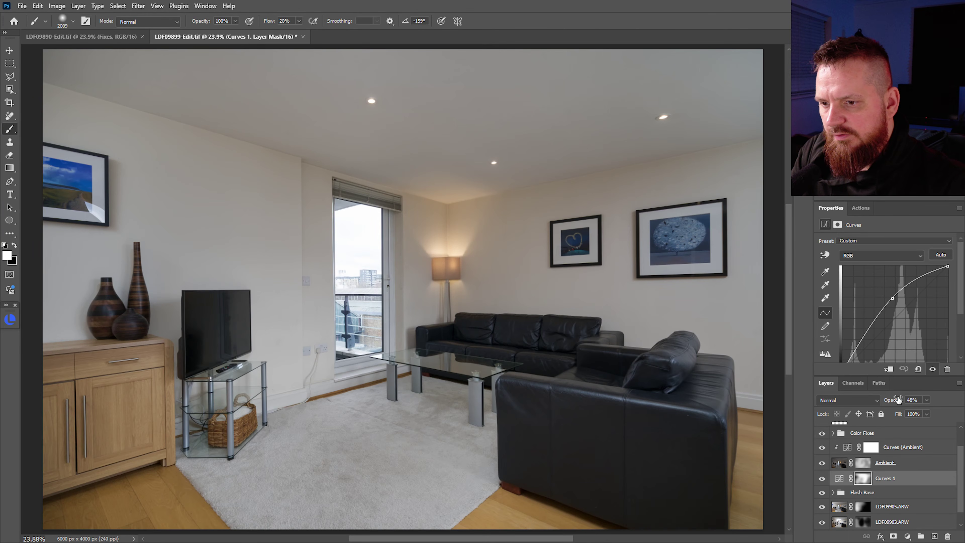
drag(893, 400, 901, 403)
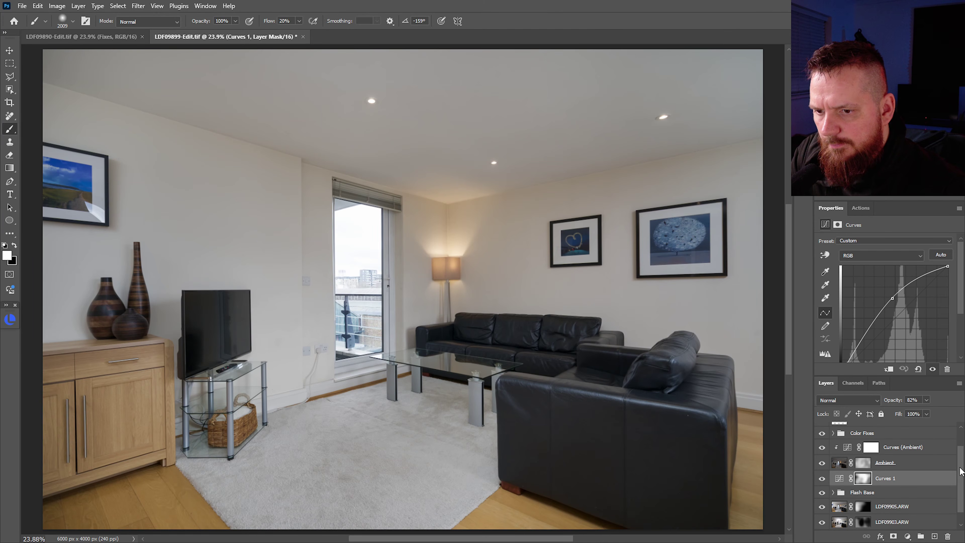
scroll(908, 461, up, 2)
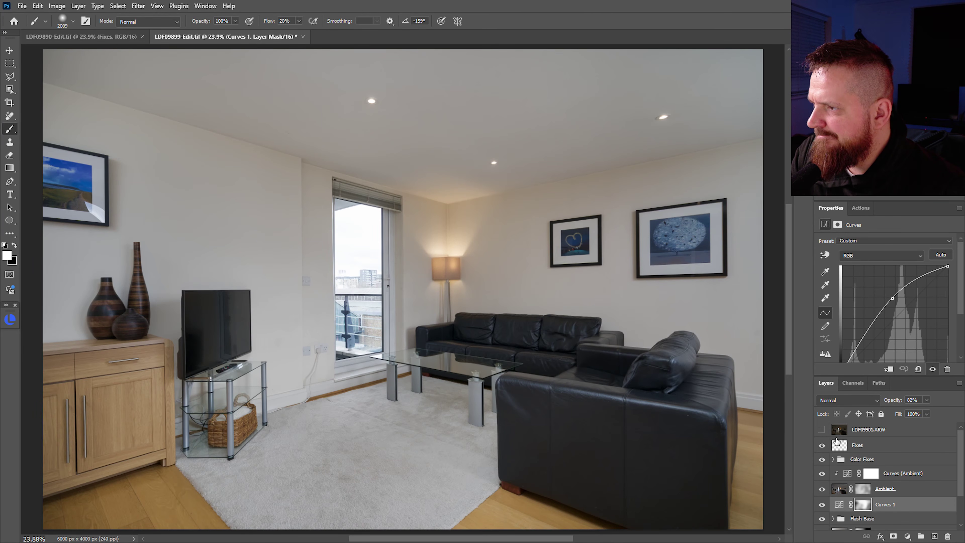
click(834, 460)
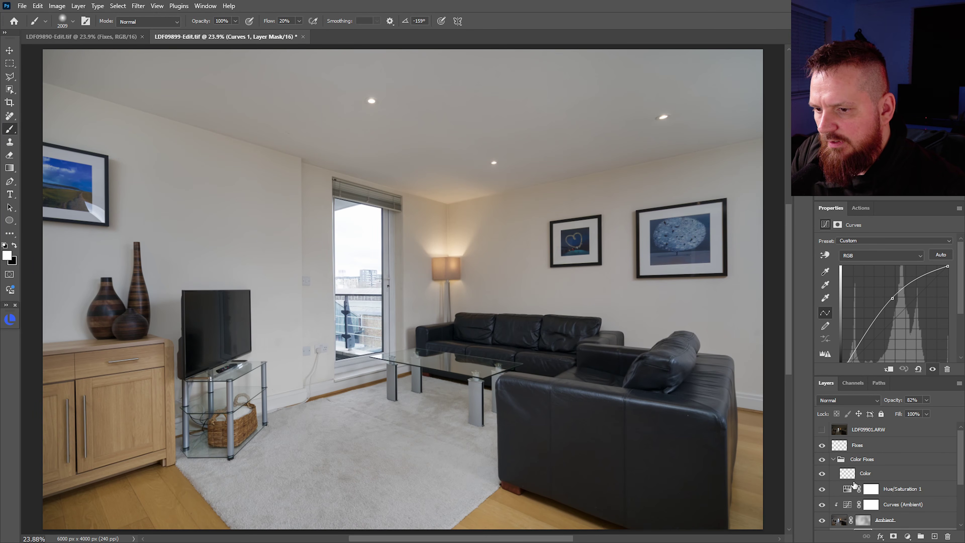
Start a Color Range mask on the Hue/Saturation 1 layer, sampling colours across the ceiling.
click(871, 488)
key(ctrl+alt+shift+c)
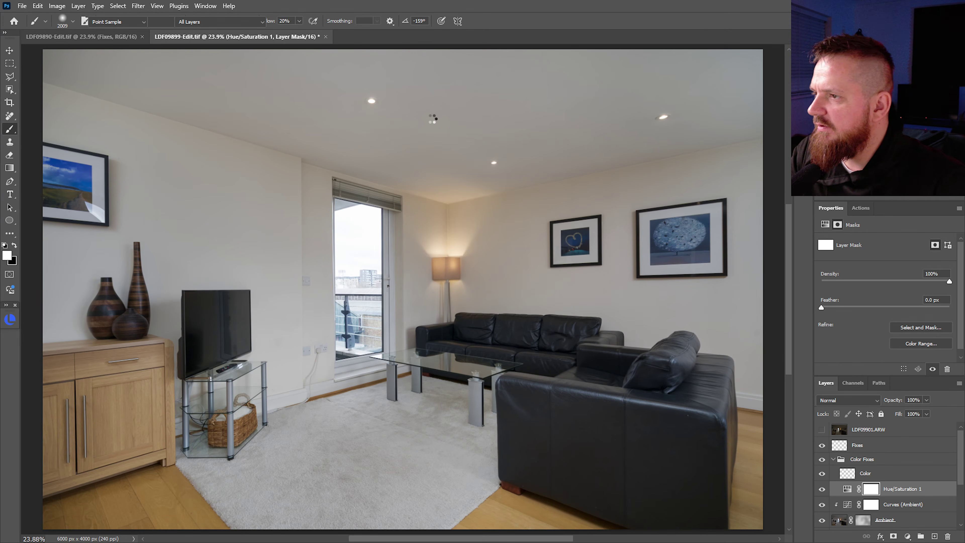
mouse_move(349, 130)
mouse_down()
mouse_move(169, 100)
mouse_move(254, 69)
mouse_move(664, 75)
mouse_move(717, 114)
mouse_move(743, 107)
mouse_move(750, 79)
mouse_up()
drag(566, 151, 496, 245)
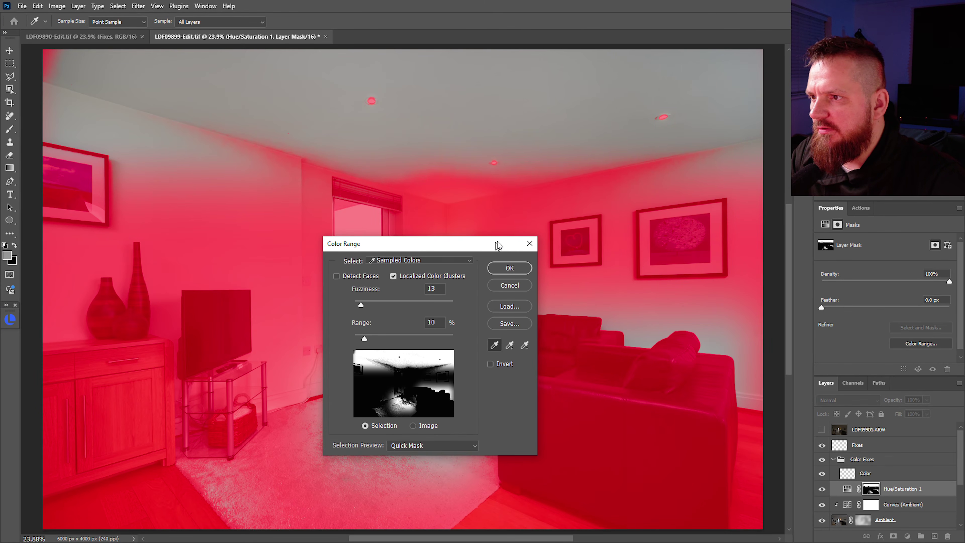
Add the warm ceiling corner above the lamp to the Color Range samples and apply with fuzziness 13 and range 10%.
click(481, 179)
click(456, 189)
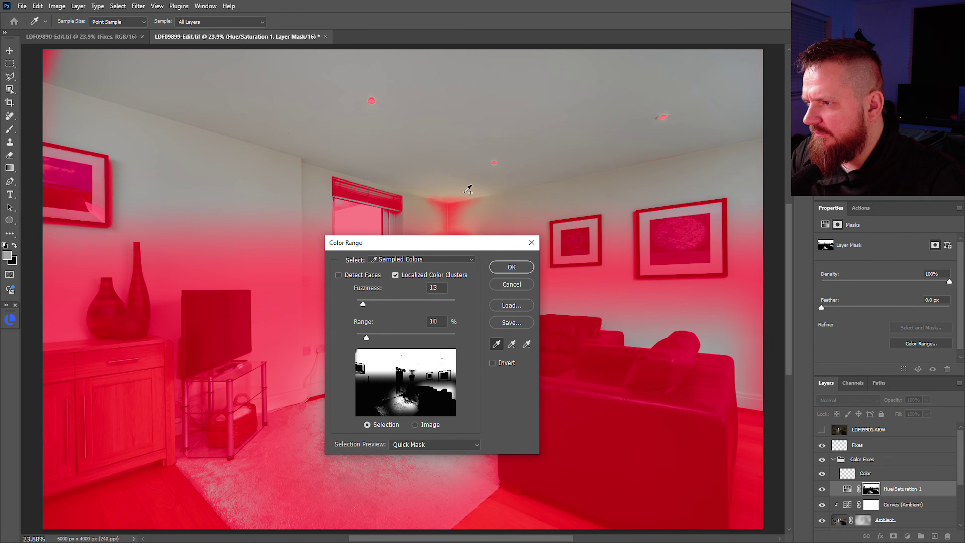
click(455, 194)
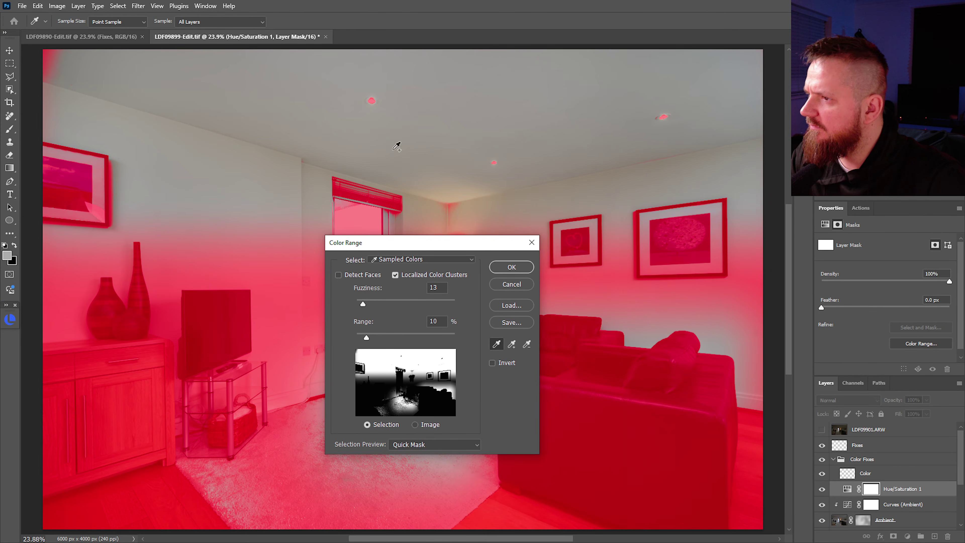
click(64, 64)
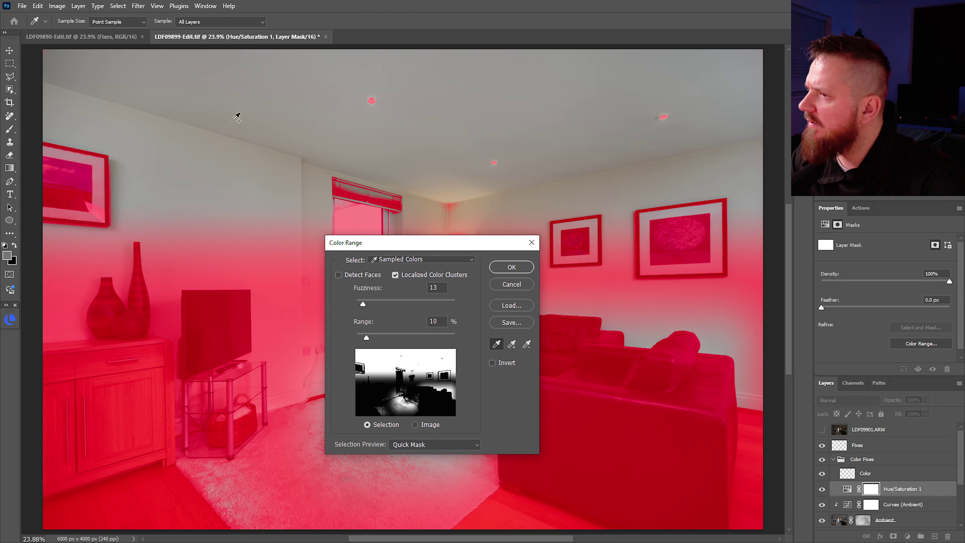
click(451, 197)
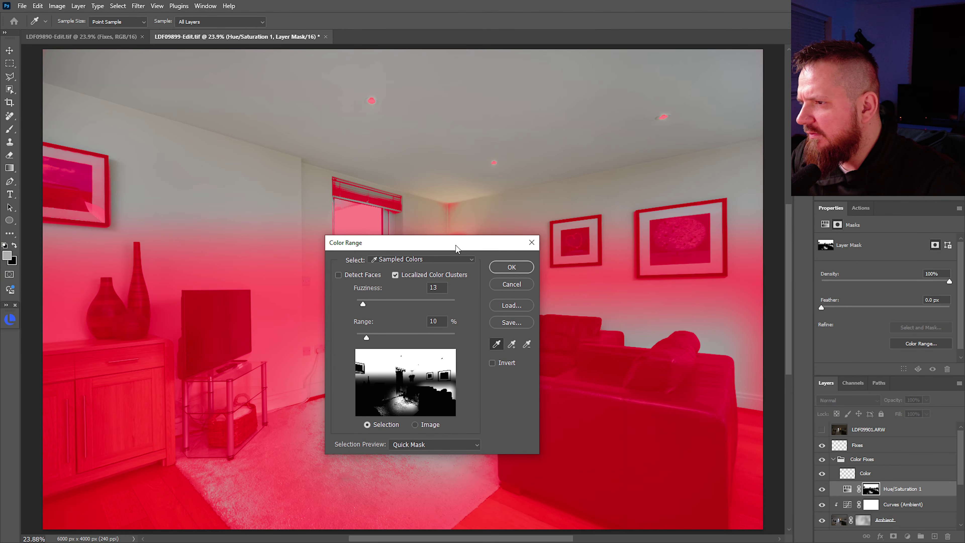
drag(457, 247, 437, 315)
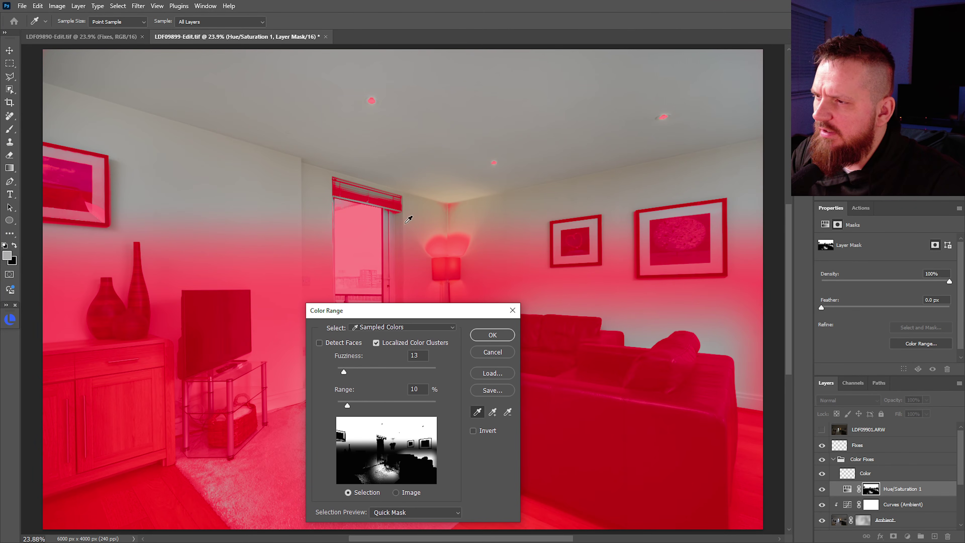
click(452, 199)
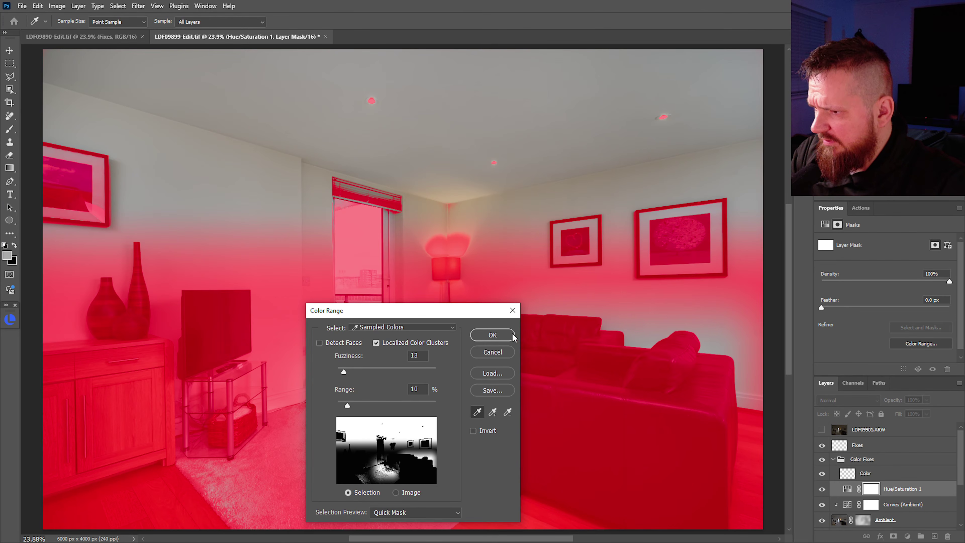
click(492, 335)
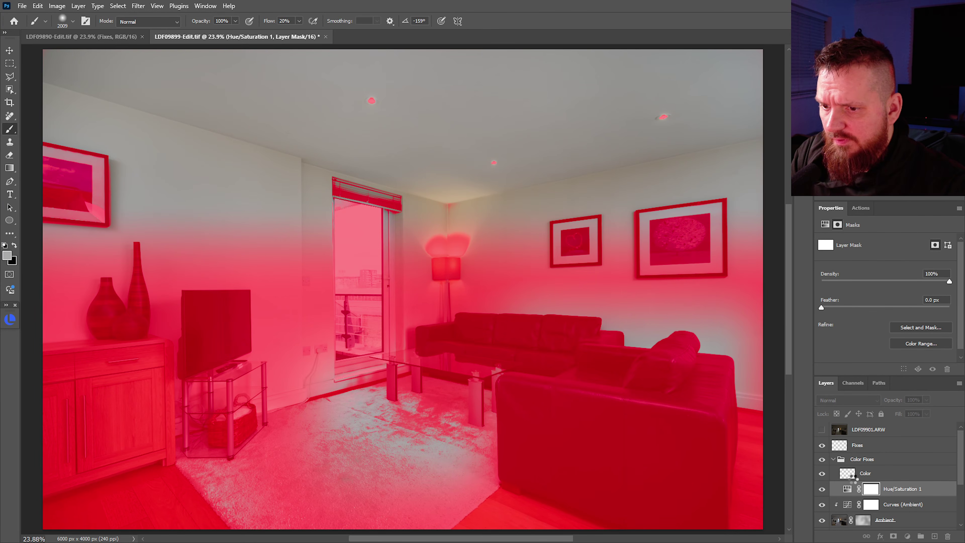
Hide the red mask overlay and lower the Hue/Saturation 1 saturation to -51.
key(backslash)
click(847, 489)
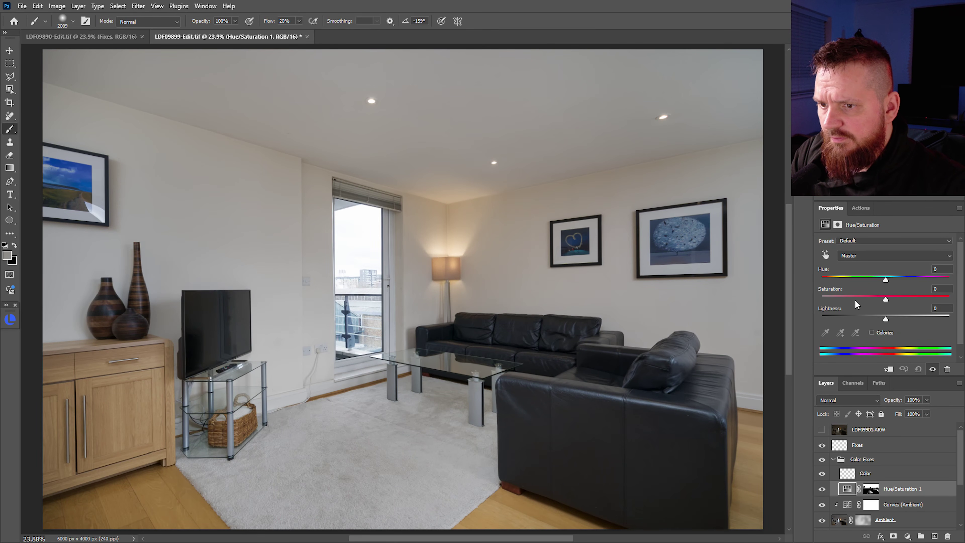
drag(856, 302, 854, 302)
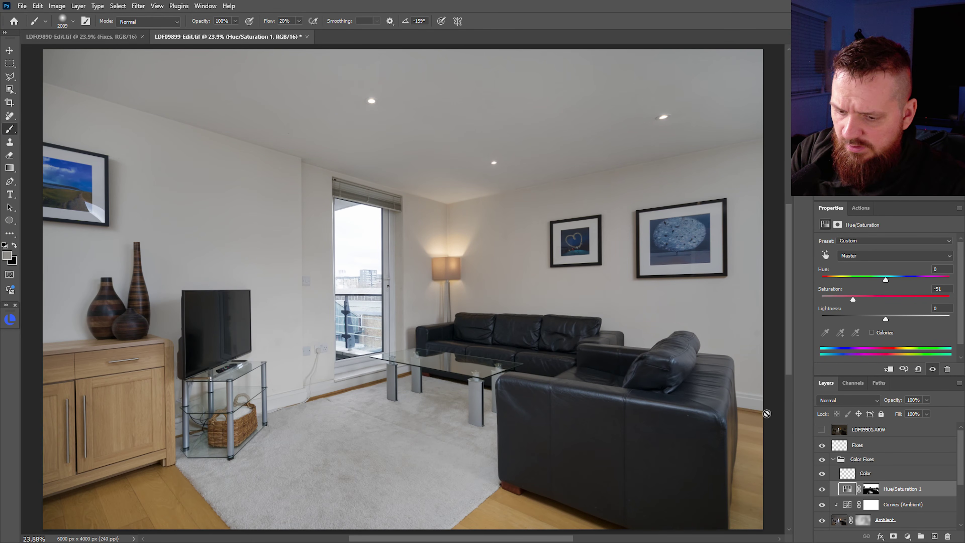
Place Hue/Saturation 1 in its own group and give the group a black mask.
key(p)
key(ctrl+g)
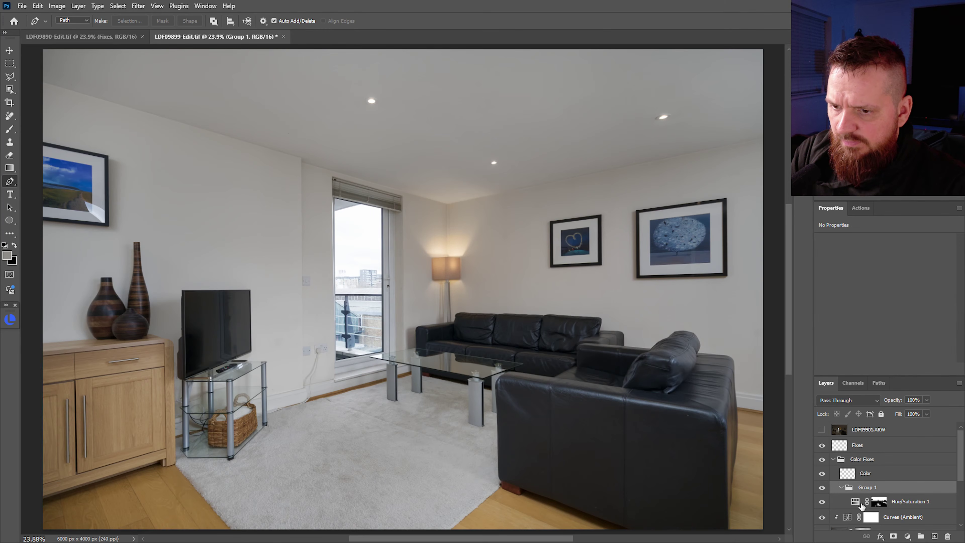
key(ctrl+alt+m)
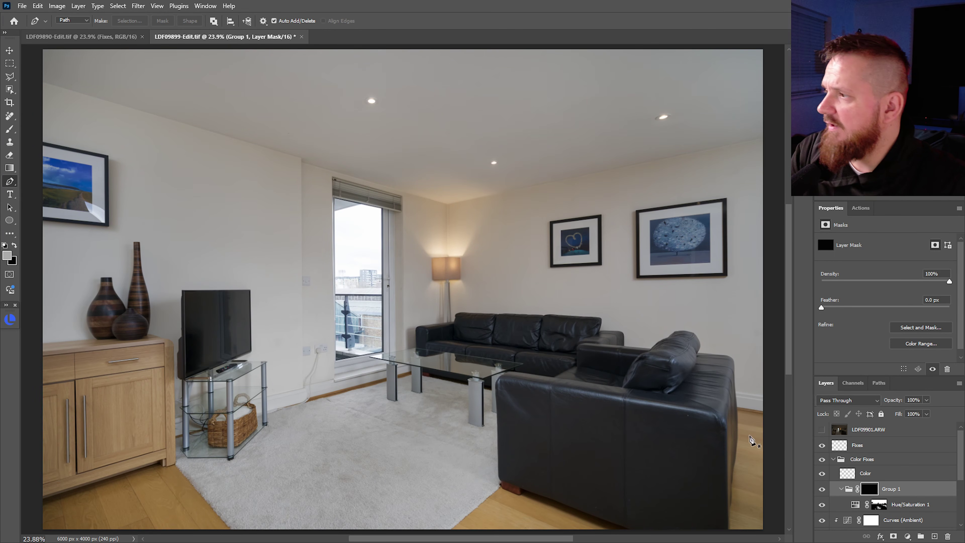
Trace a Pen path along the ceiling edge from the left wall, around the wall step, to the back corner.
drag(140, 103, 192, 128)
click(191, 129)
drag(256, 151, 238, 219)
ctrl+click(237, 219)
click(233, 218)
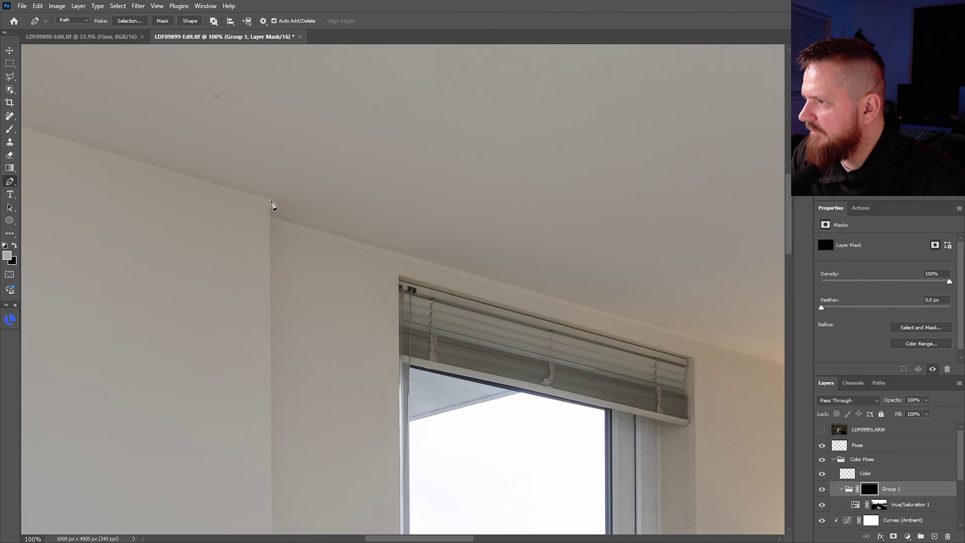
drag(407, 267, 200, 263)
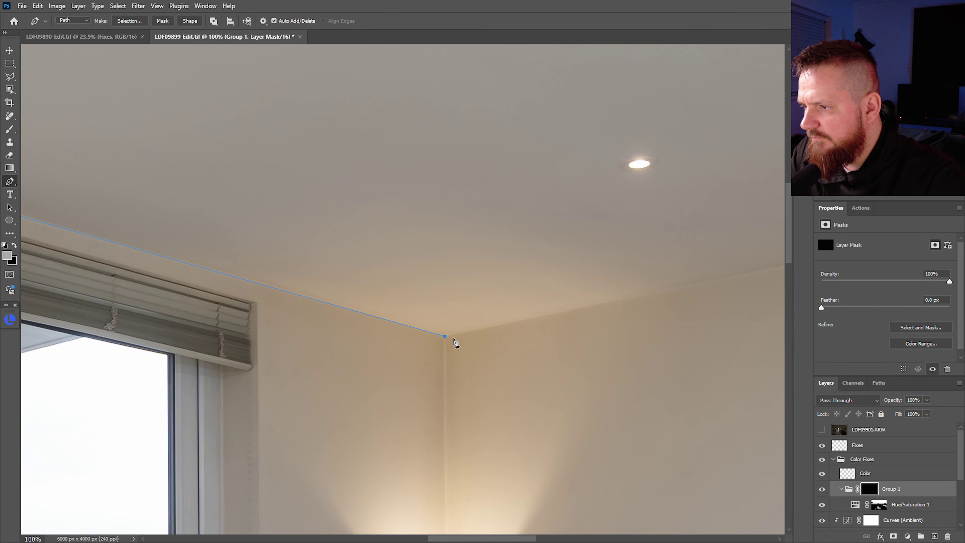
drag(455, 338, 345, 366)
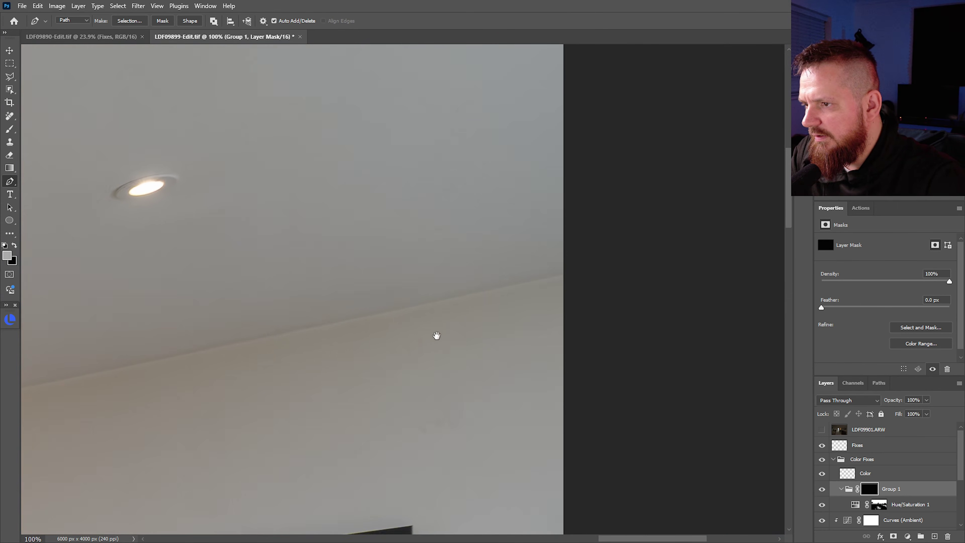
Continue the Pen path along the right wall's ceiling edge and close it around the outside of the image.
drag(560, 225, 545, 437)
click(513, 312)
drag(331, 314, 582, 315)
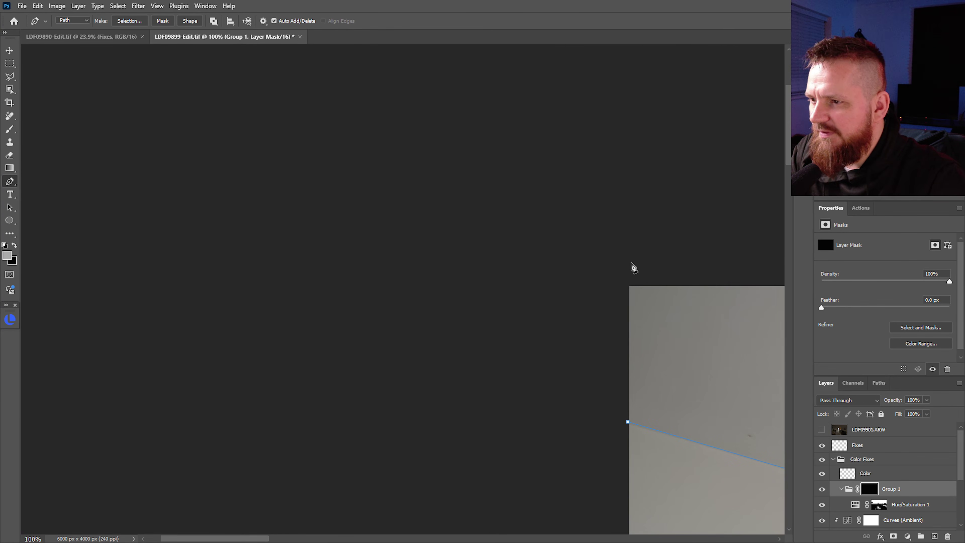
click(617, 264)
drag(612, 364, 509, 207)
click(511, 228)
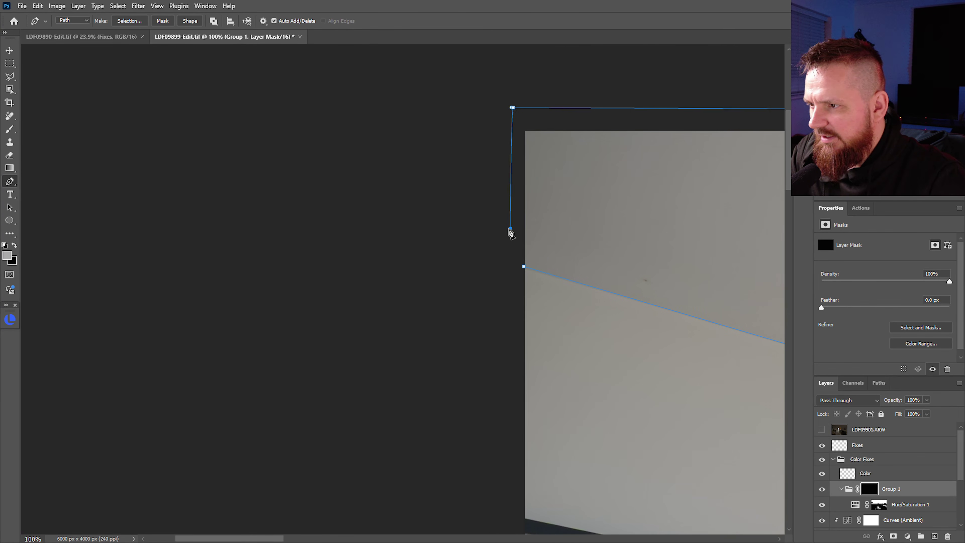
click(525, 269)
Adjust the path's anchor at the image's left edge so the line follows the ceiling-wall boundary.
drag(527, 273, 535, 284)
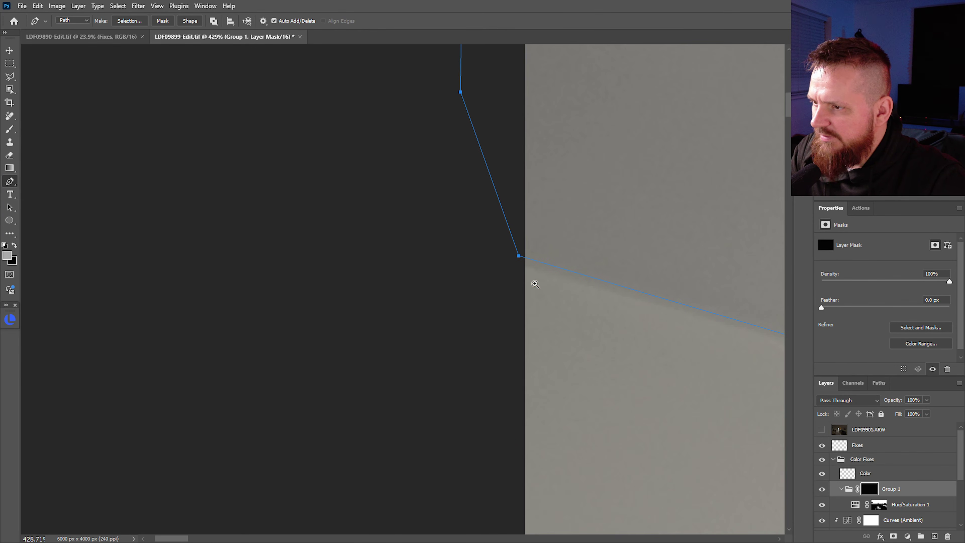
click(519, 257)
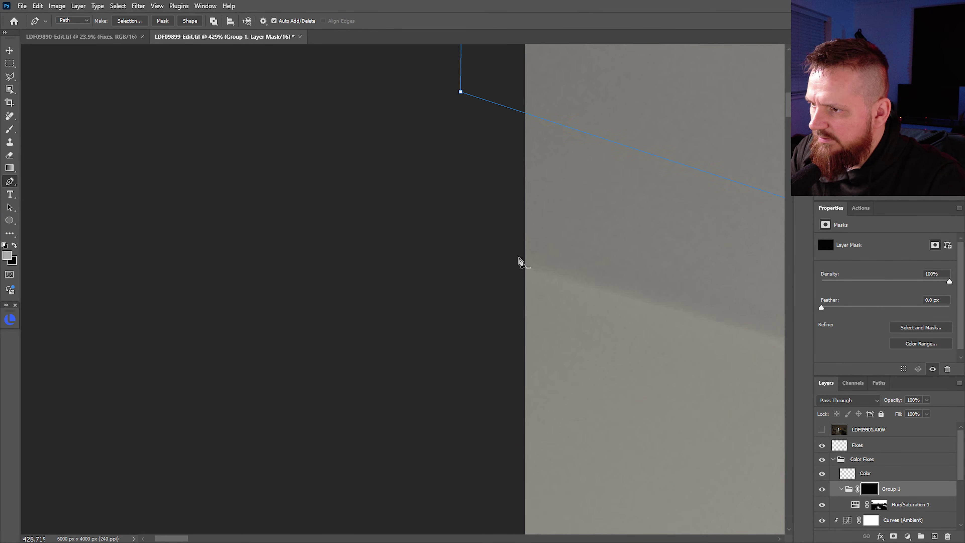
key(ctrl+z)
drag(518, 258, 517, 261)
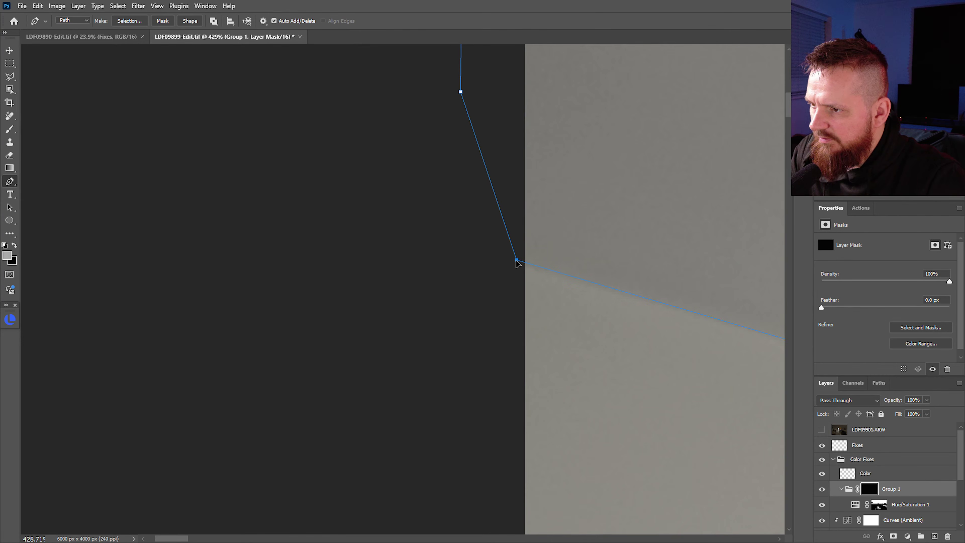
Check the ceiling path against the ceiling-wall boundary along its full length.
drag(586, 327, 468, 323)
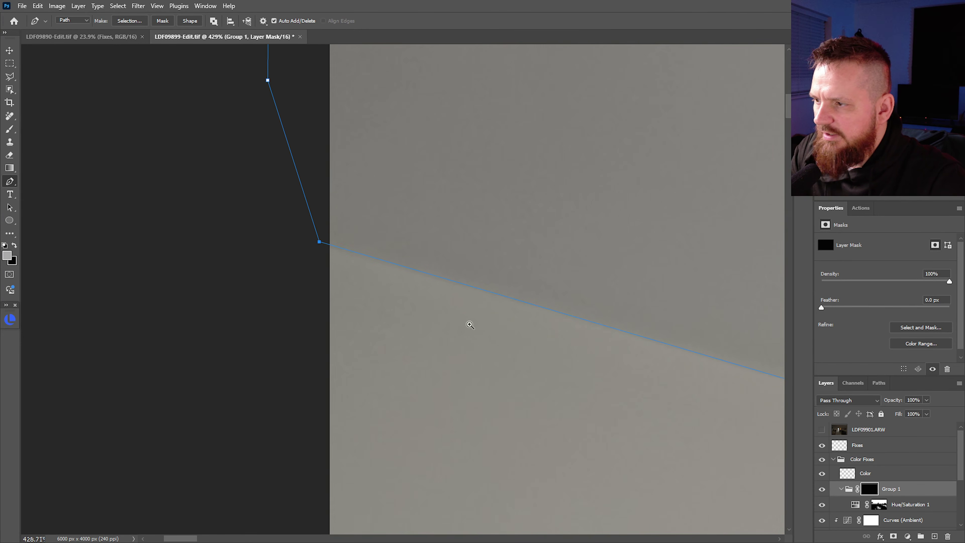
scroll(479, 328, down, 5)
drag(546, 354, 392, 319)
scroll(392, 319, down, 5)
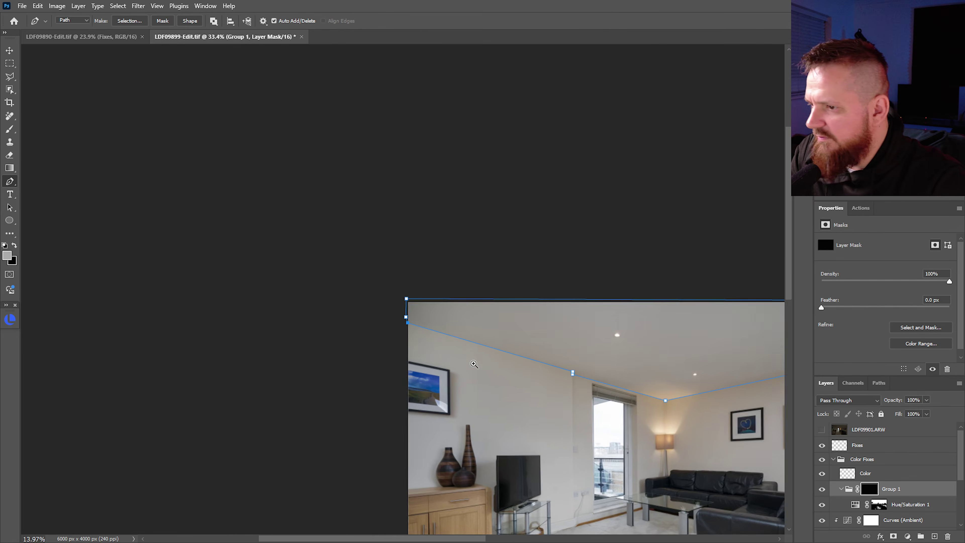
drag(536, 381, 390, 370)
scroll(264, 272, up, 5)
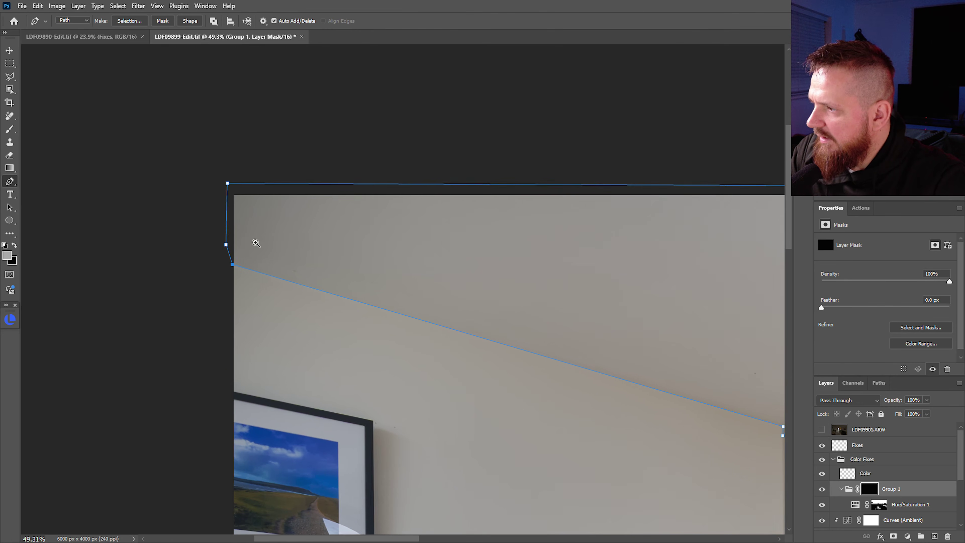
scroll(263, 266, up, 3)
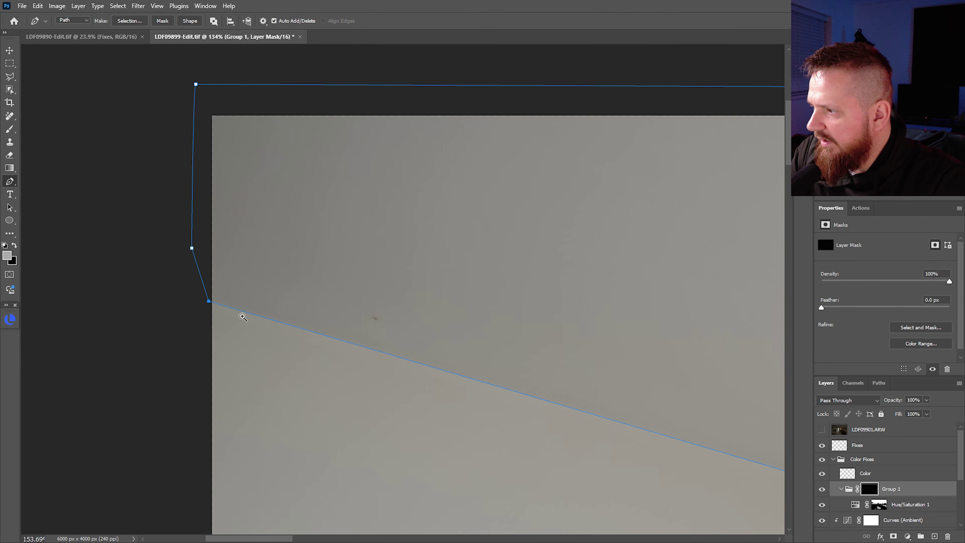
scroll(243, 320, up, 4)
scroll(339, 341, down, 10)
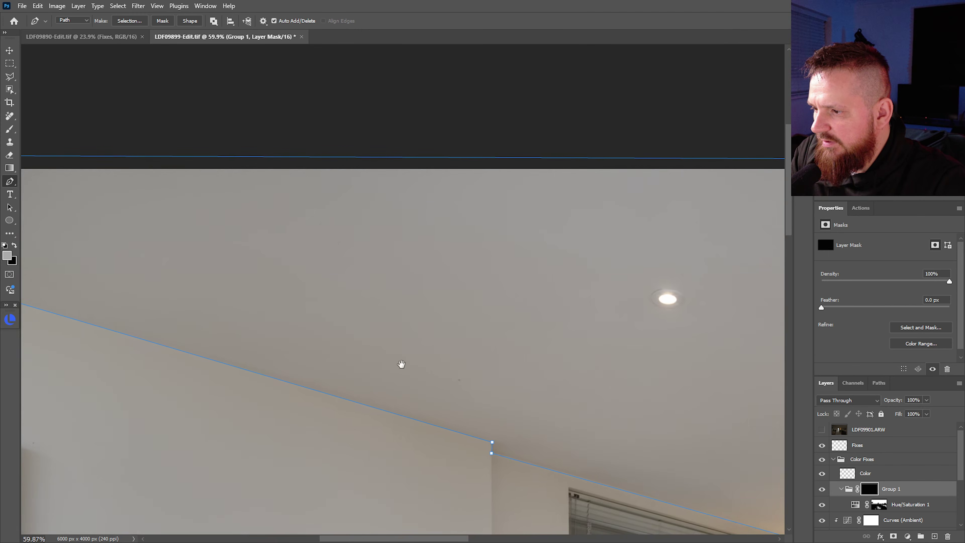
drag(424, 333, 372, 239)
scroll(414, 310, up, 3)
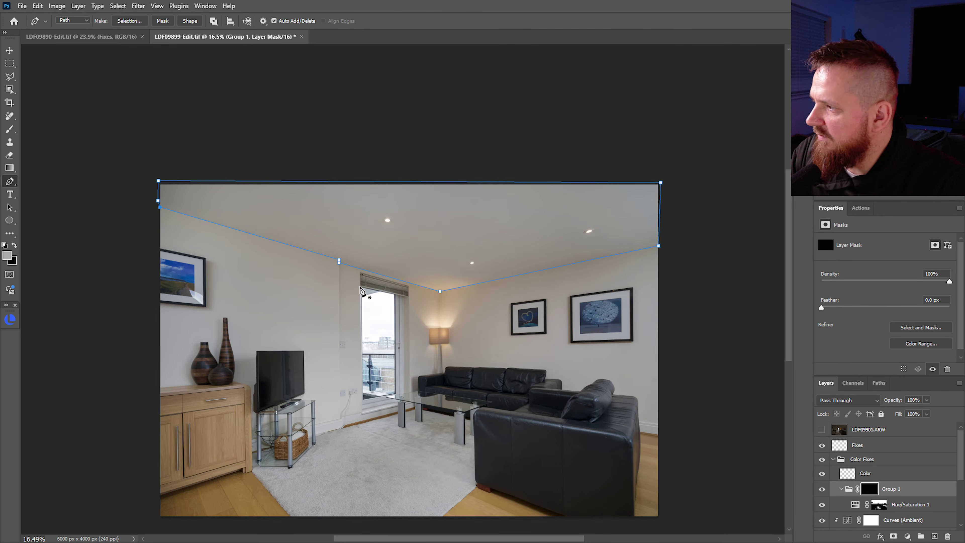
Turn the ceiling path into a selection, fill it with white on the Group 1 mask, and deselect.
key(ctrl+Return)
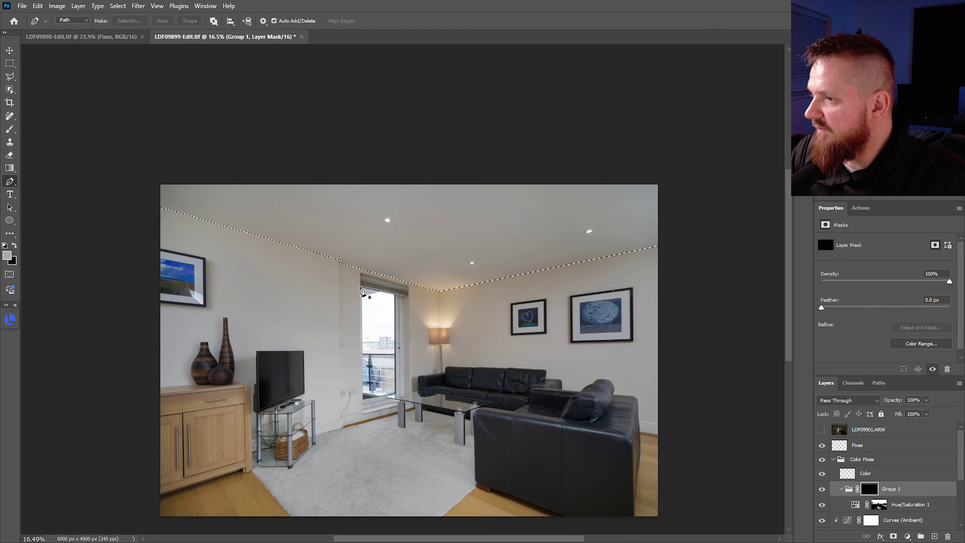
key(d)
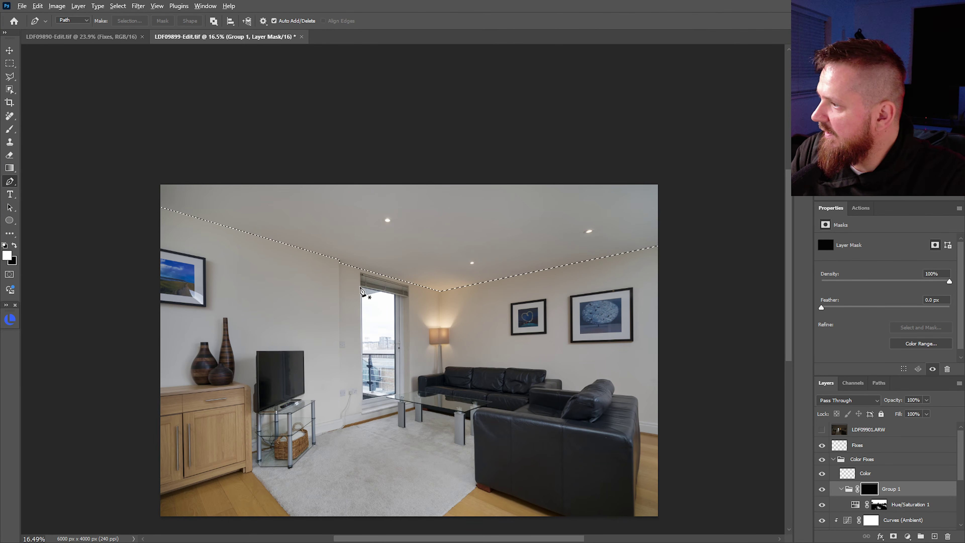
key(alt+BackSpace)
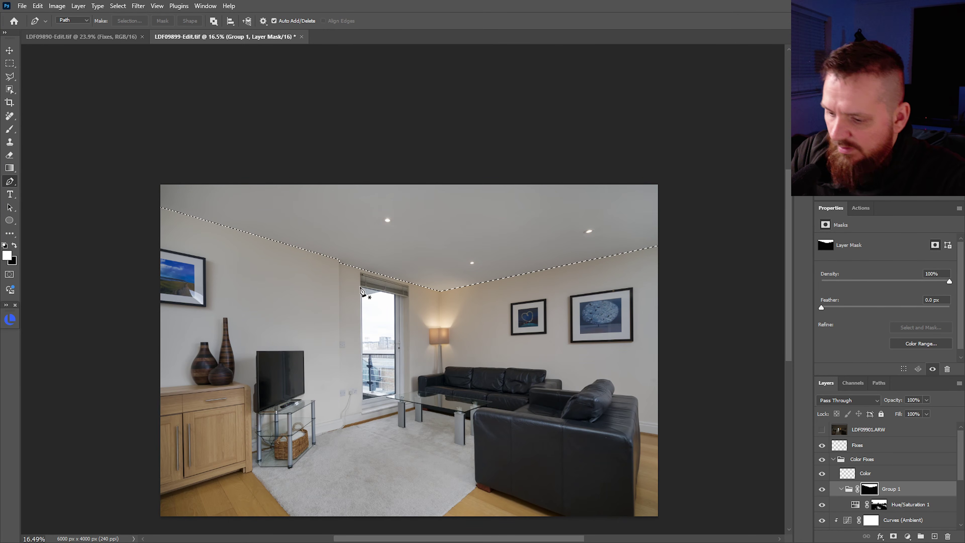
key(ctrl+d)
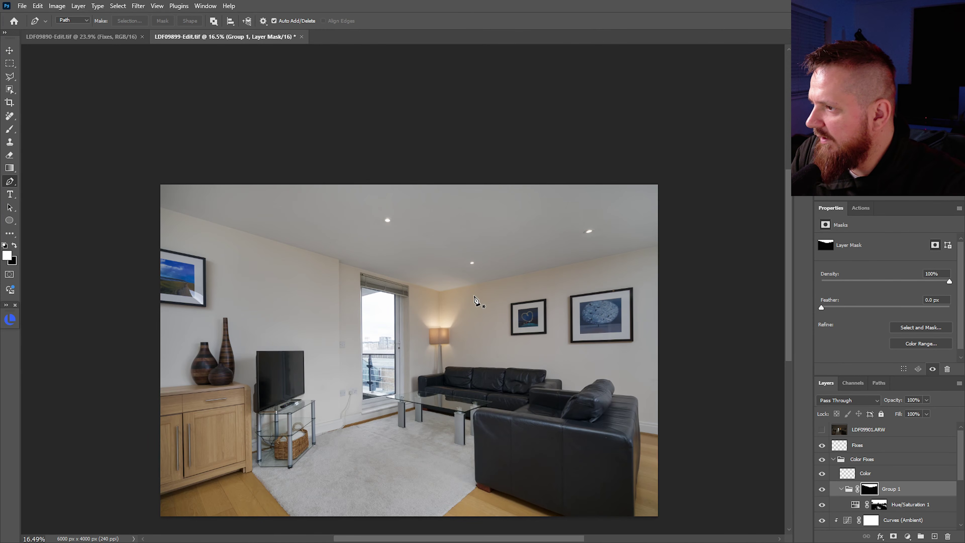
On the Color layer, select the large framed picture on the right wall with the Polygonal Lasso along its frame.
drag(507, 278, 501, 347)
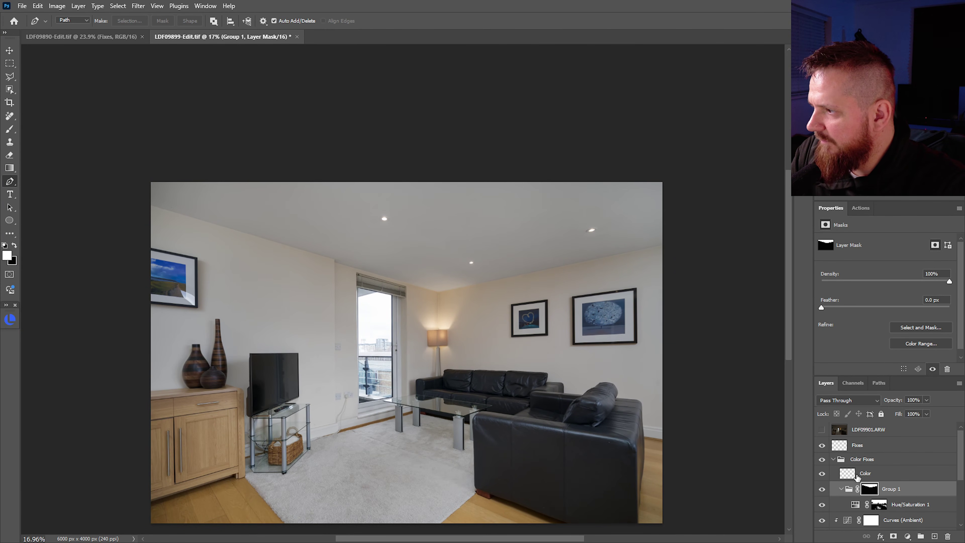
click(848, 475)
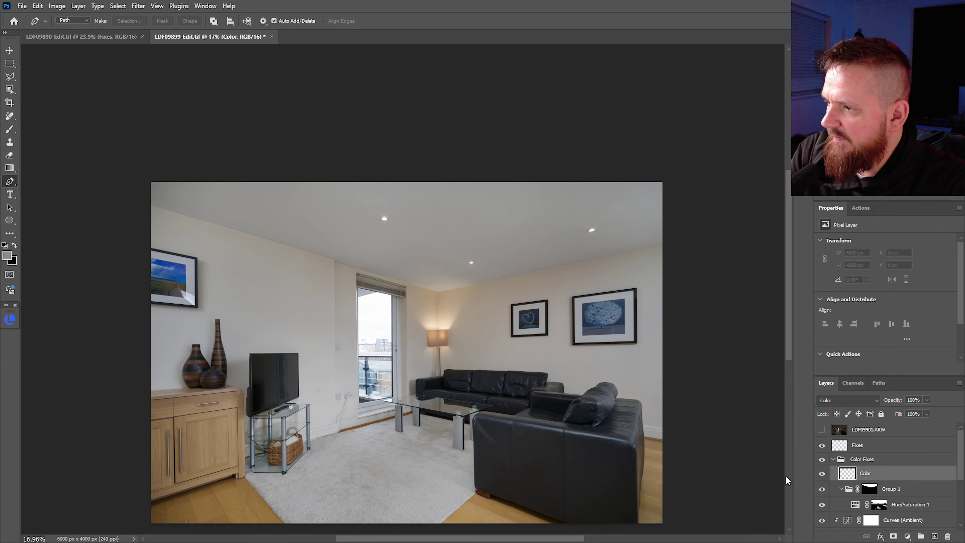
key(l)
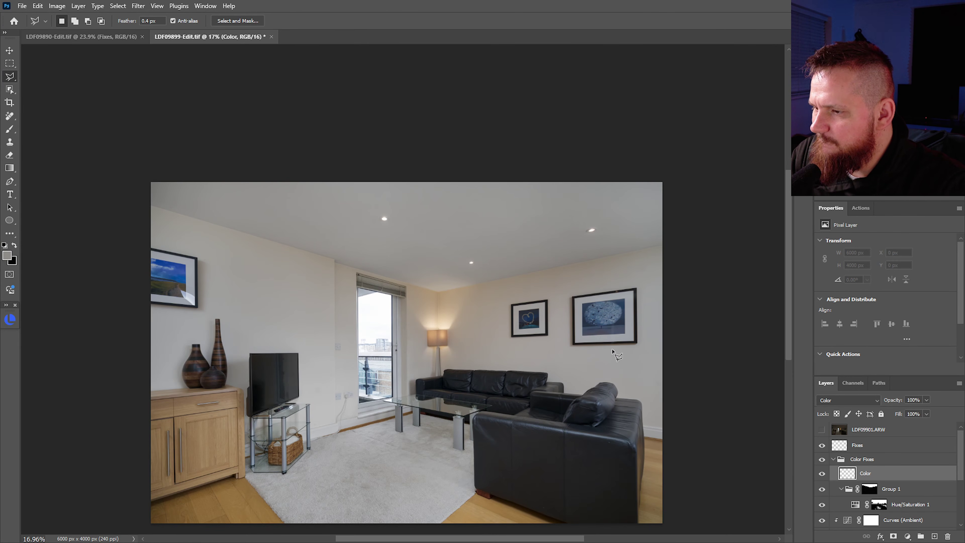
drag(593, 333, 611, 327)
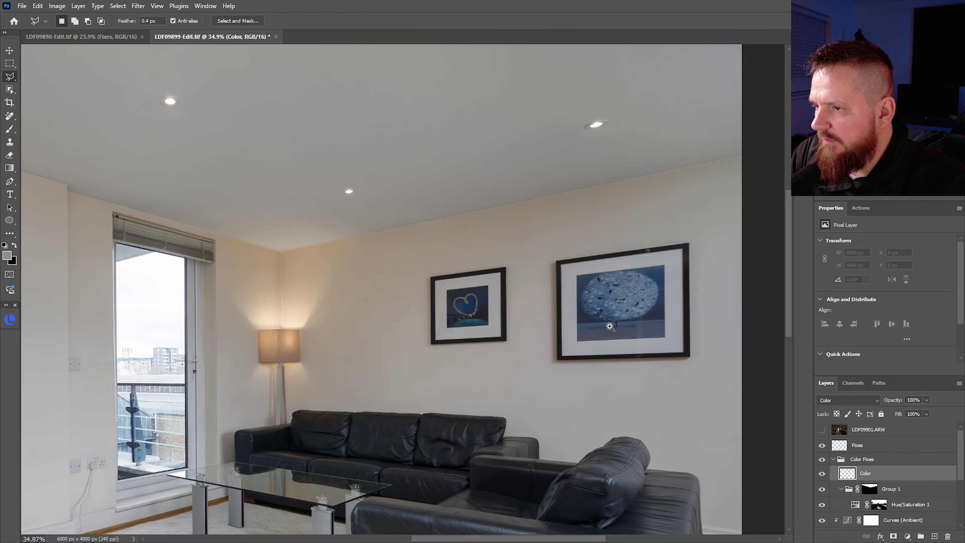
click(556, 262)
click(558, 360)
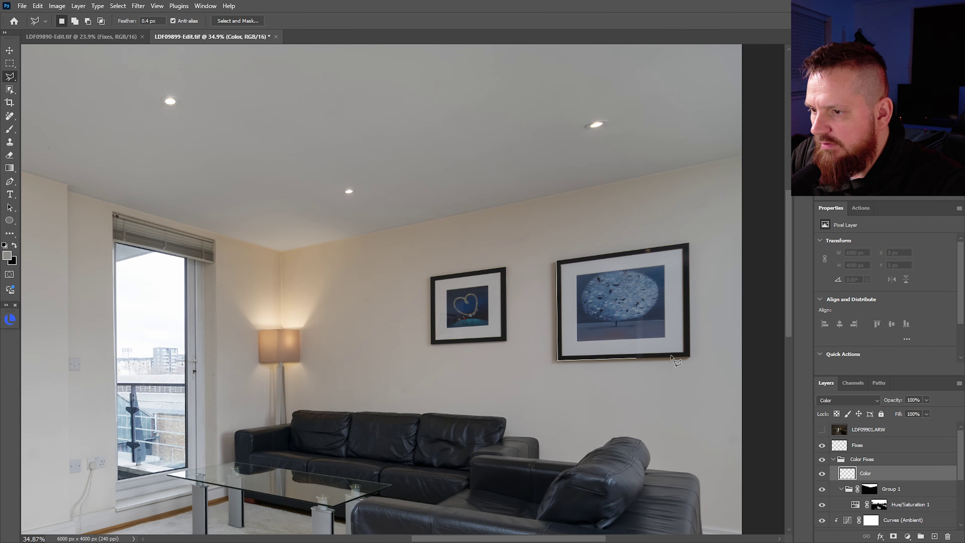
click(690, 357)
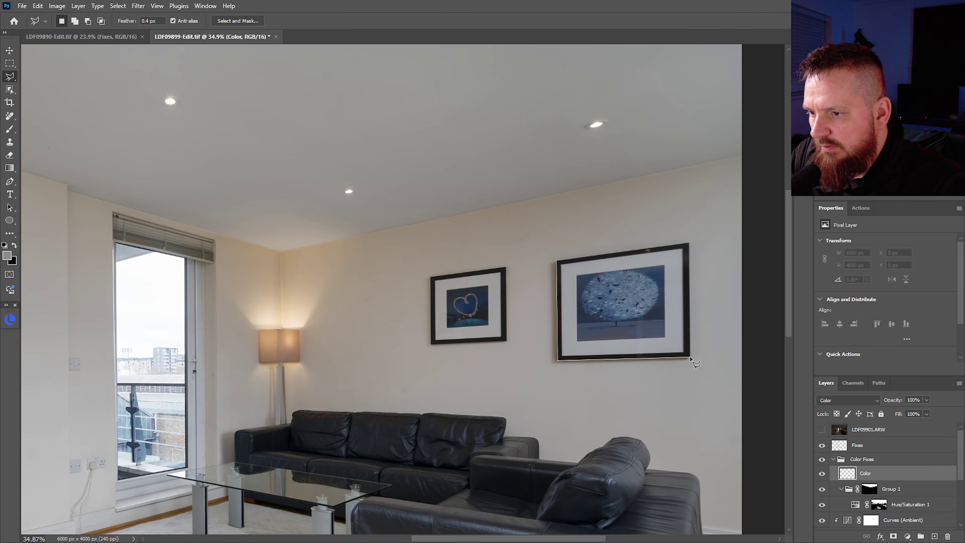
click(690, 244)
click(556, 262)
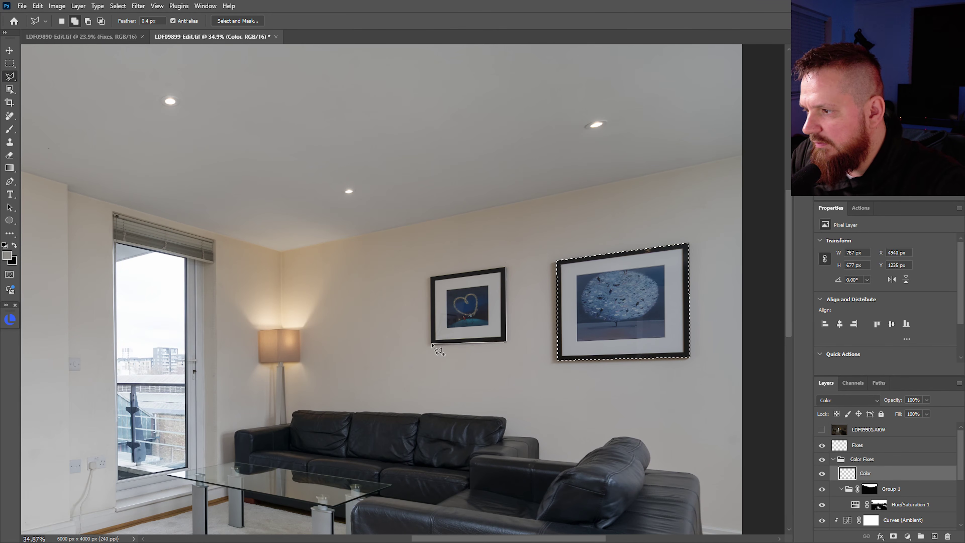
Add the small heart picture and the landscape picture on the left wall to the selection along their frames.
click(432, 277)
click(504, 268)
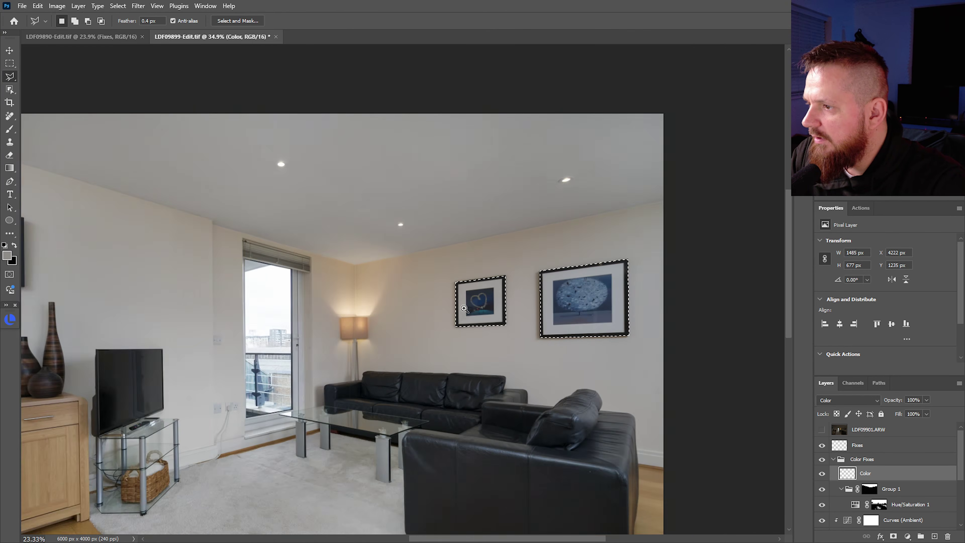
drag(504, 268, 211, 281)
scroll(211, 280, up, 5)
key(shift)
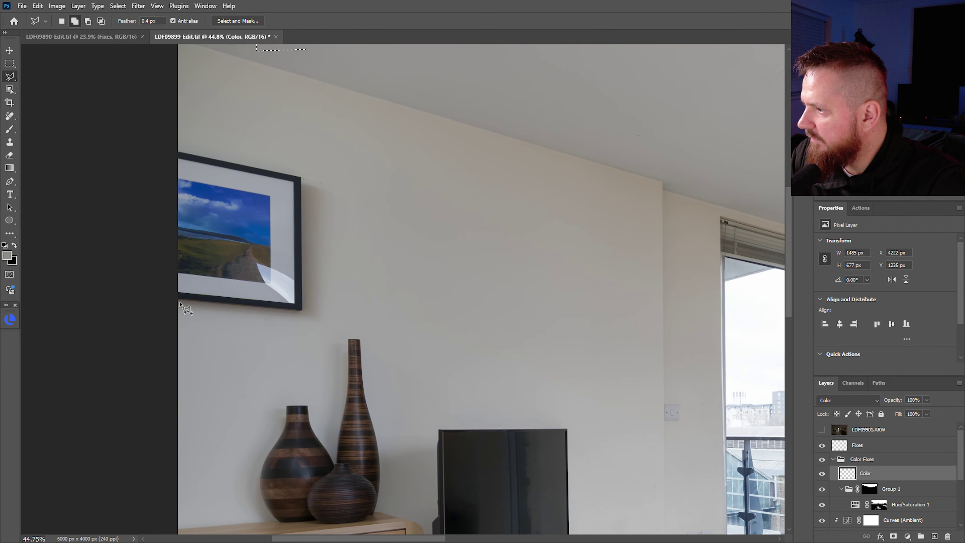
click(175, 299)
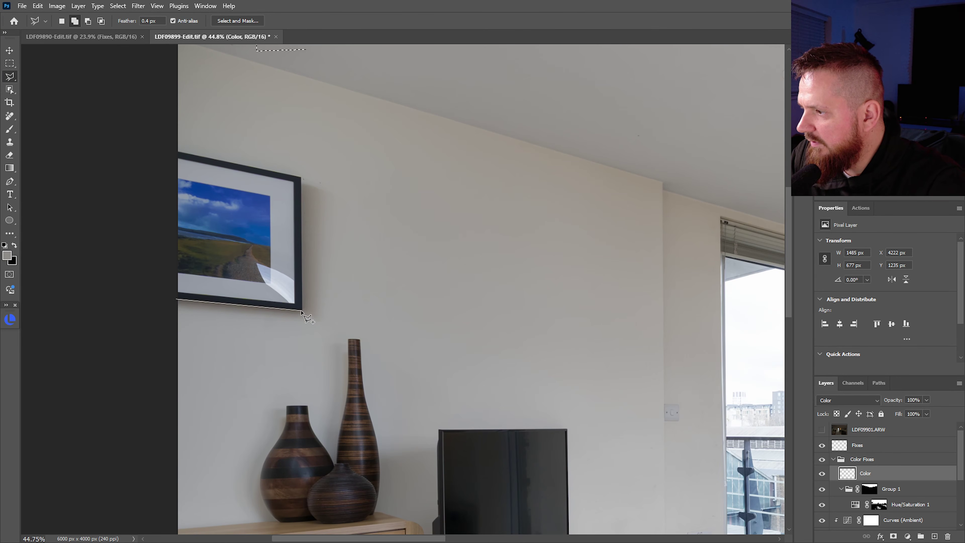
click(302, 310)
click(301, 177)
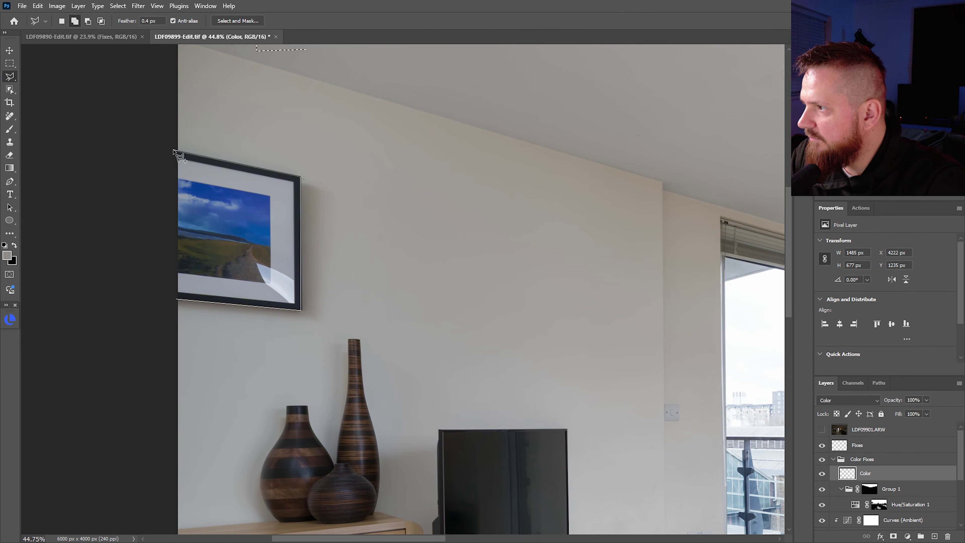
click(176, 153)
click(175, 299)
Start an added lasso outline along the sideboard's back edge from the image's left border and around the left wooden vase.
scroll(207, 316, down, 3)
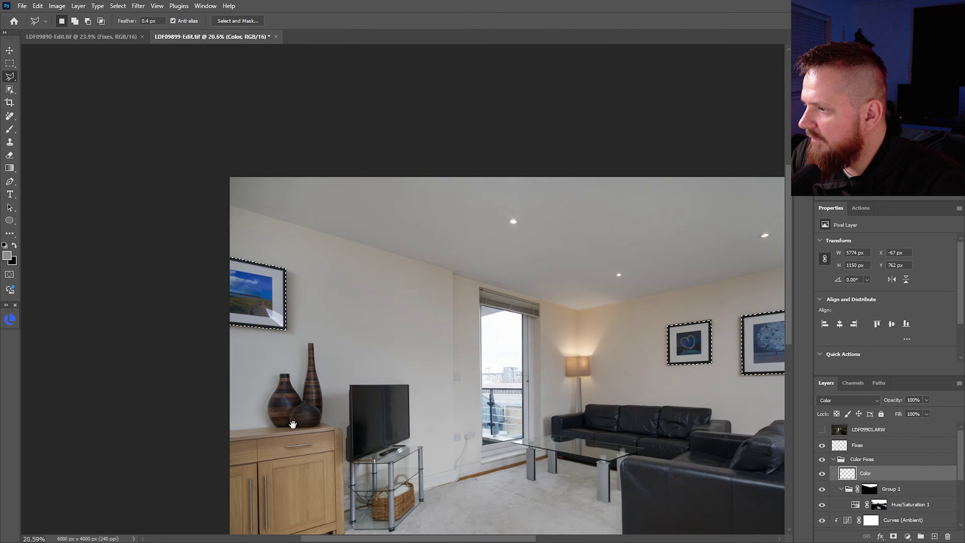
scroll(293, 424, down, 3)
scroll(320, 386, up, 8)
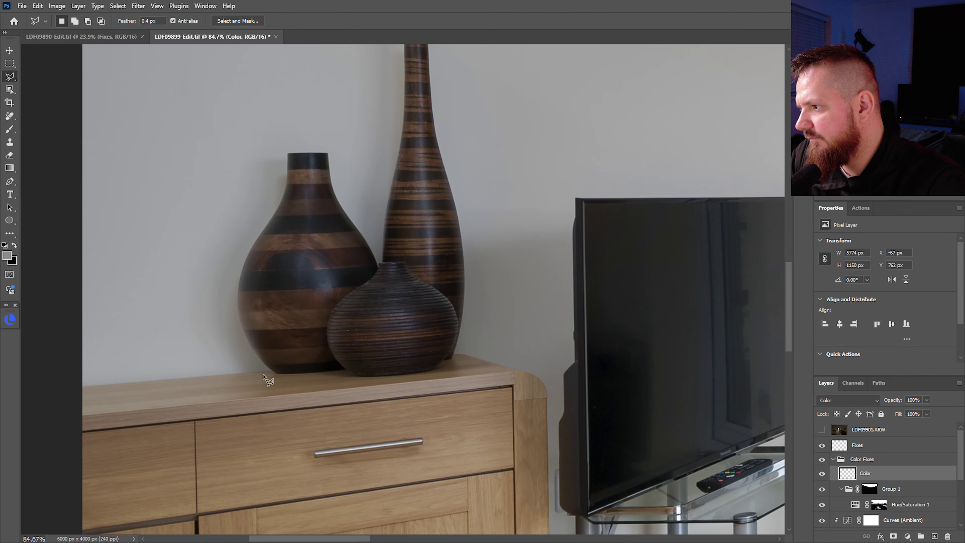
key(shift)
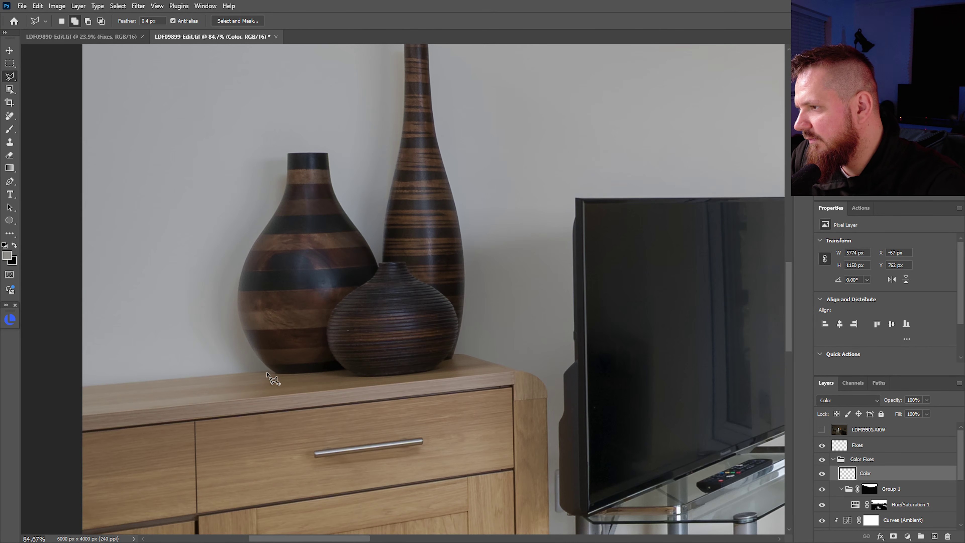
click(82, 387)
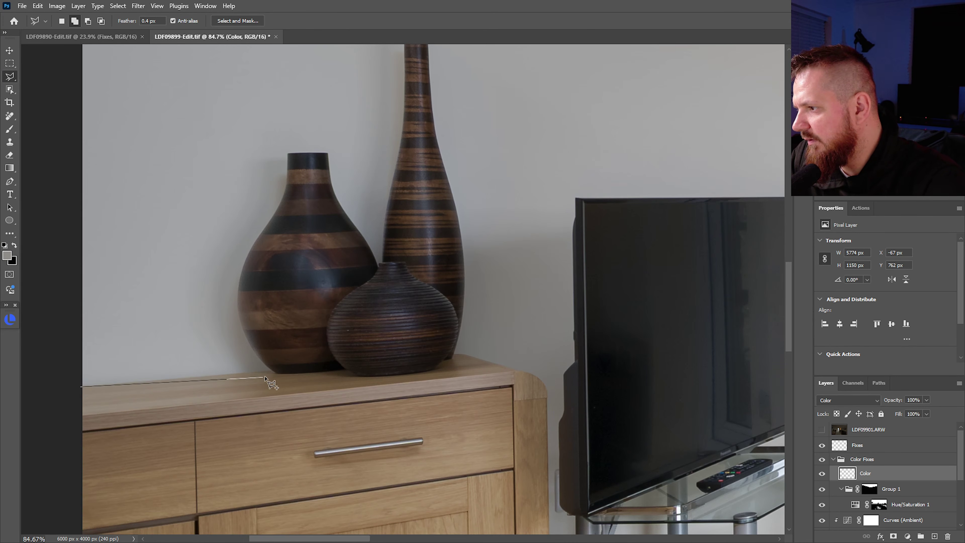
click(239, 372)
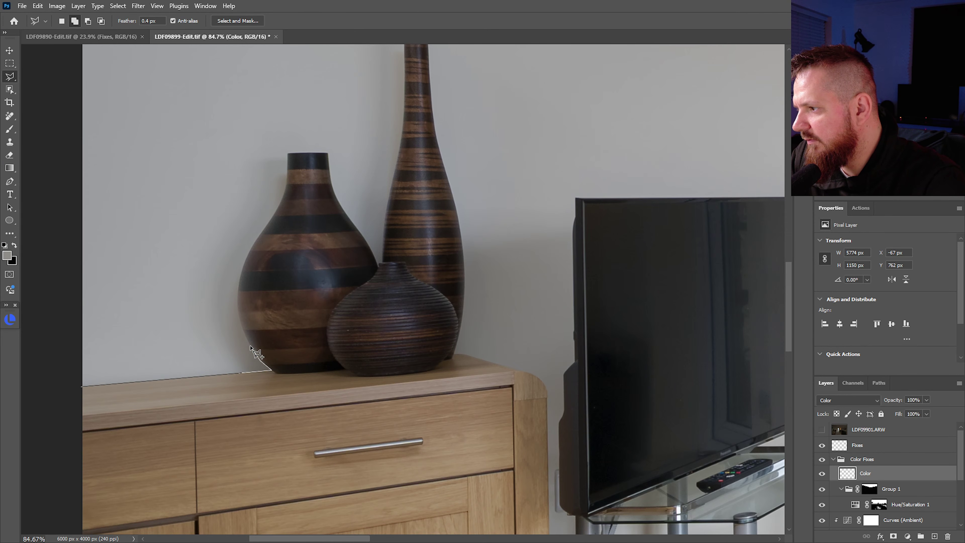
click(261, 361)
drag(240, 326, 238, 307)
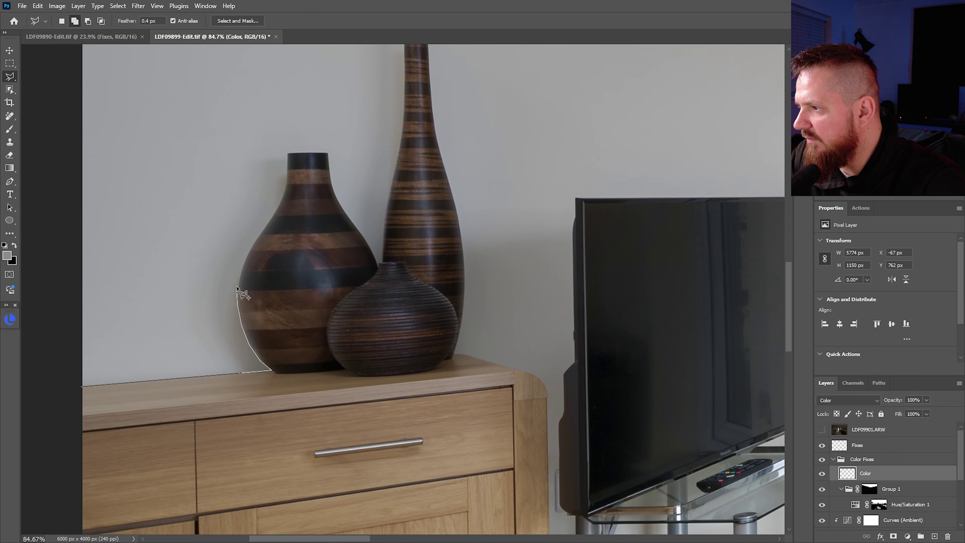
drag(245, 262, 271, 220)
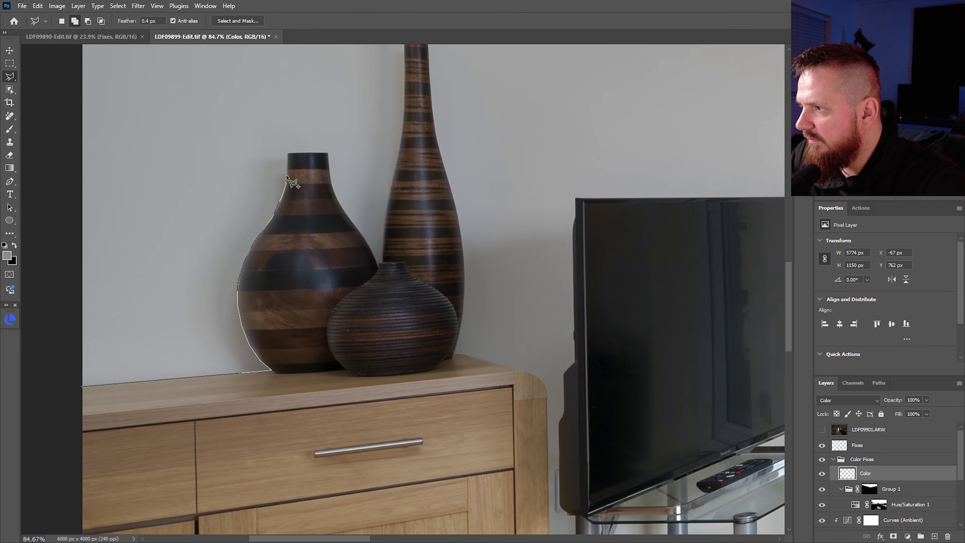
mouse_move(287, 176)
mouse_down()
mouse_move(288, 153)
mouse_move(331, 144)
mouse_move(336, 198)
mouse_up()
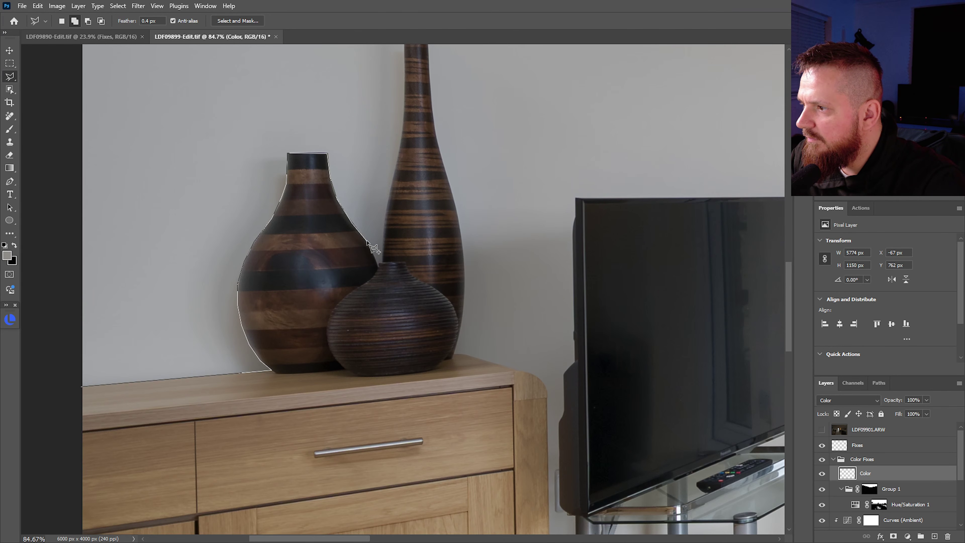
Continue the lasso outline from the left vase up and around the tall striped vase to the sideboard top.
mouse_move(367, 241)
mouse_down()
mouse_move(378, 267)
mouse_move(401, 156)
mouse_up()
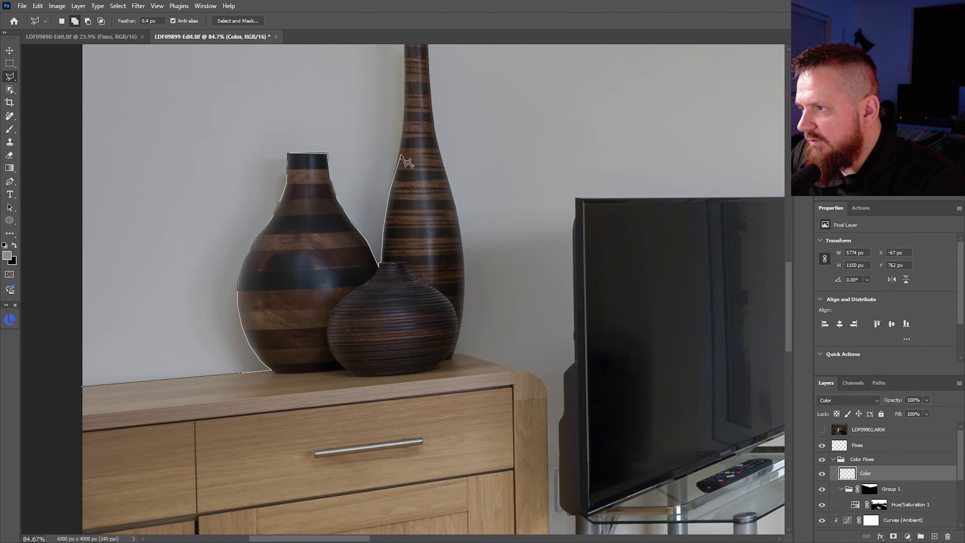
scroll(403, 129, up, 5)
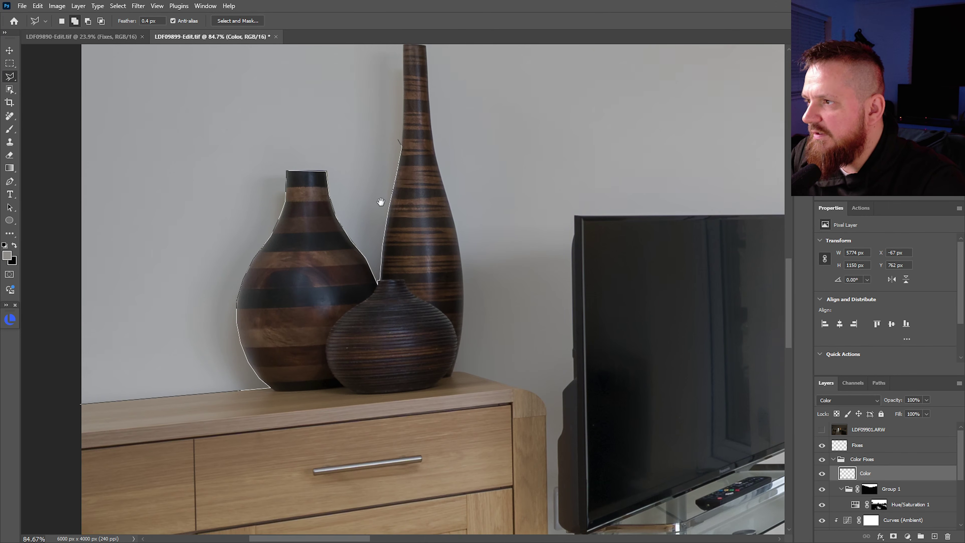
mouse_move(383, 252)
mouse_down()
mouse_move(377, 184)
mouse_move(401, 183)
mouse_move(420, 247)
mouse_move(406, 271)
mouse_up()
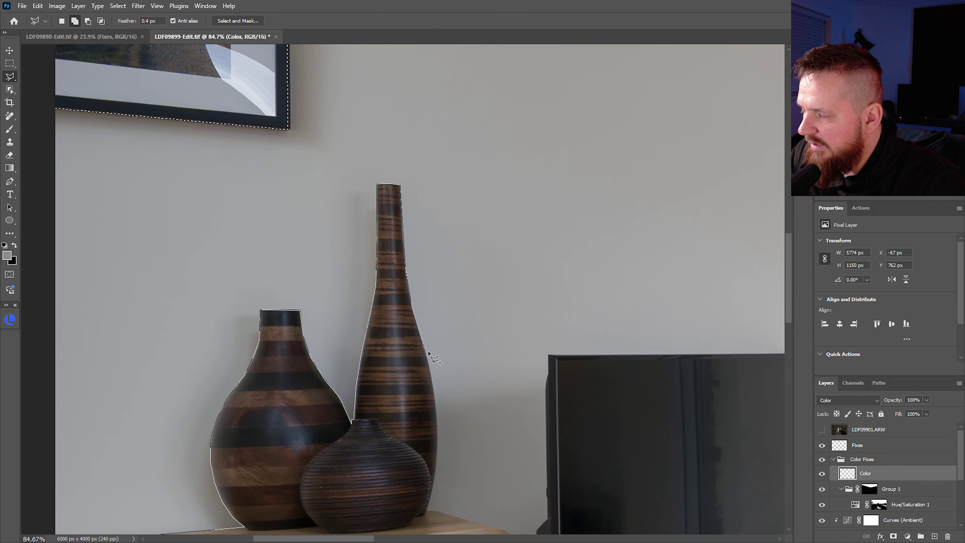
scroll(428, 353, down, 5)
scroll(428, 353, right, 2)
drag(428, 353, 378, 260)
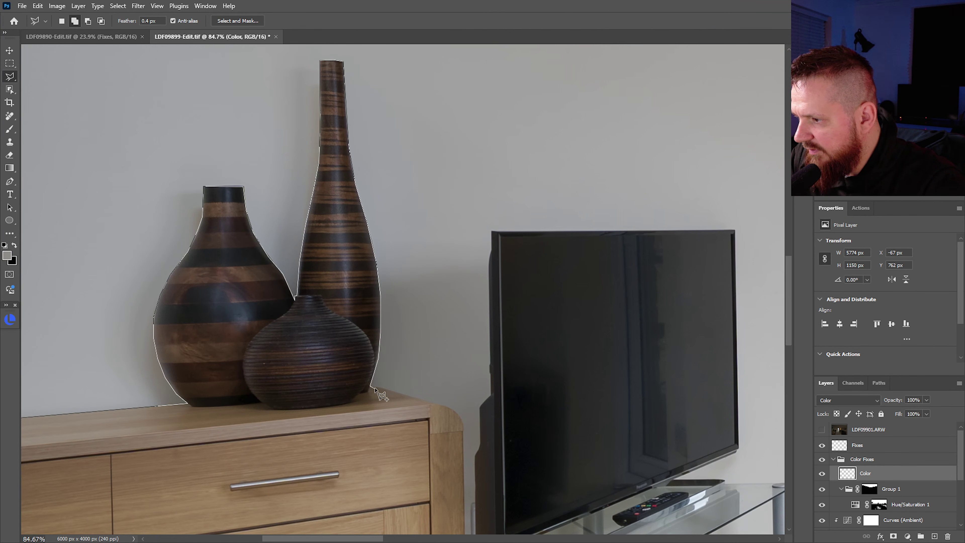
Trace the sideboard's rounded corner and right side, then close the outline across its doors and outside the image's left border.
click(464, 429)
scroll(437, 329, down, 8)
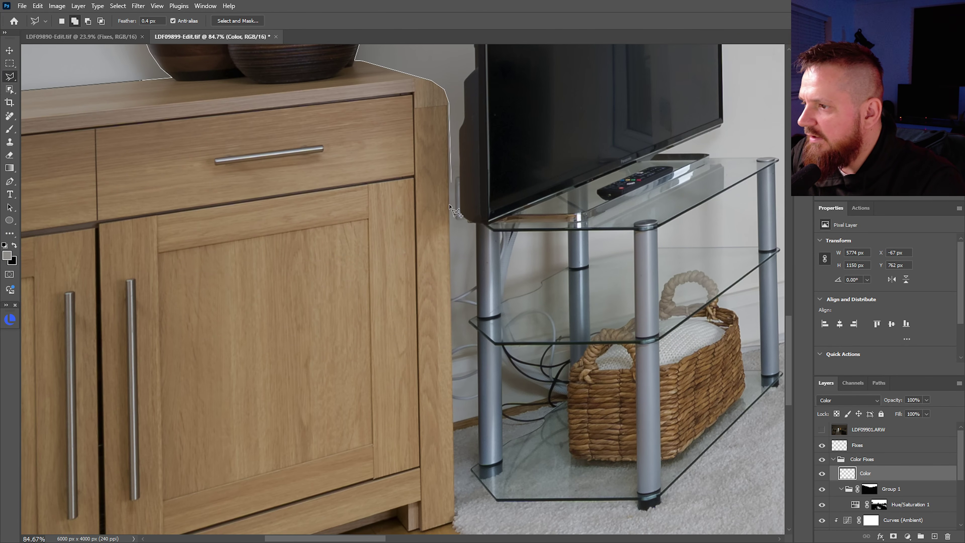
click(455, 376)
scroll(545, 371, left, 10)
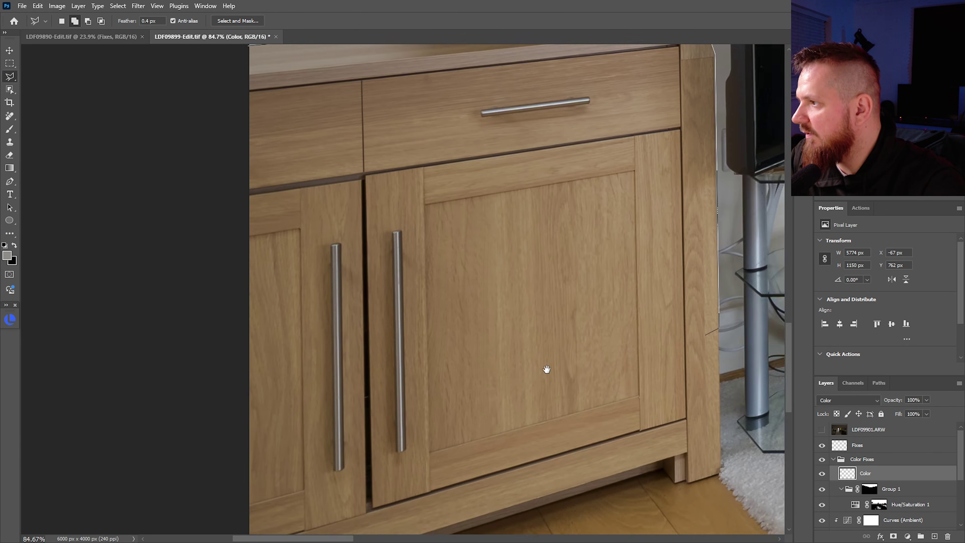
click(285, 395)
scroll(276, 236, down, 3)
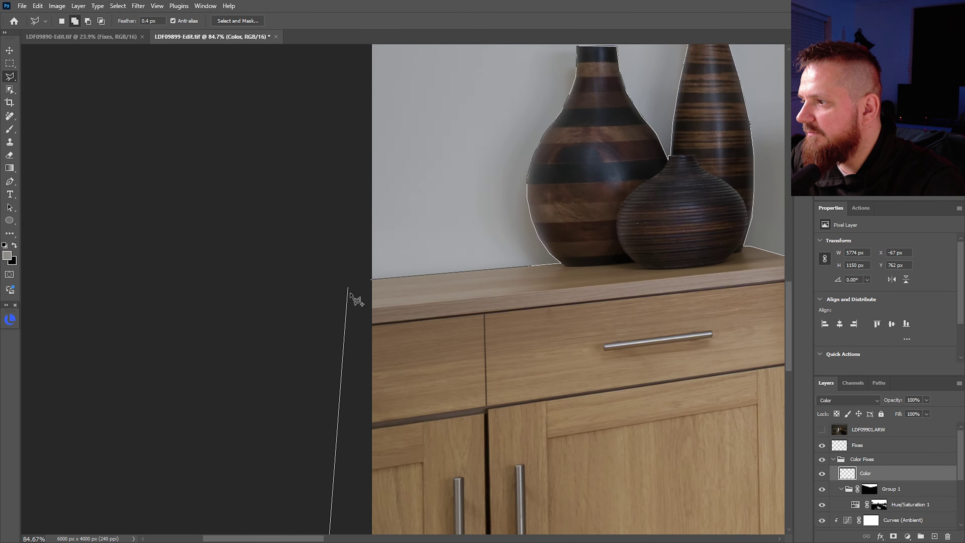
click(382, 280)
Start an added lasso outline at the TV's lower back corner and trace its rear housing up to the top corner nearest the sideboard.
scroll(411, 307, down, 3)
scroll(411, 308, up, 2)
scroll(411, 307, right, 5)
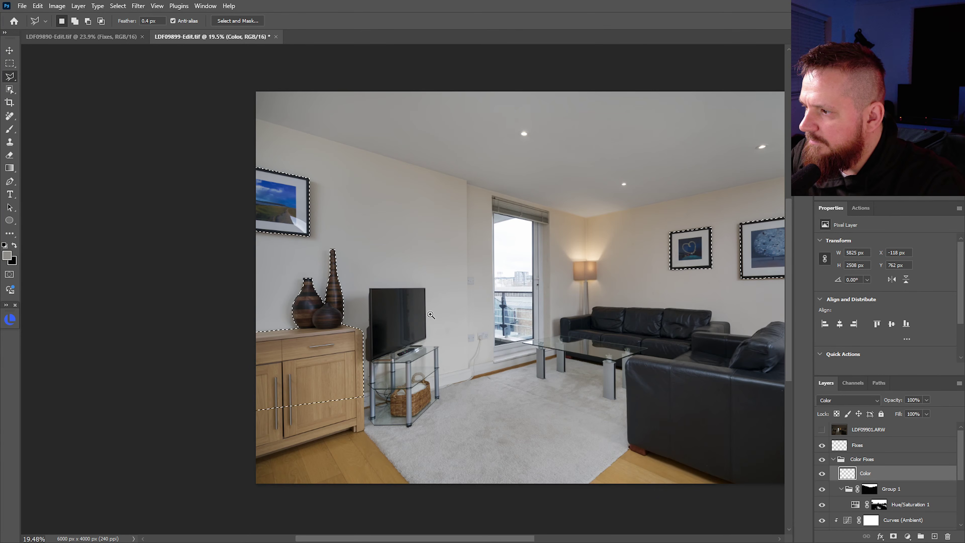
scroll(396, 338, up, 3)
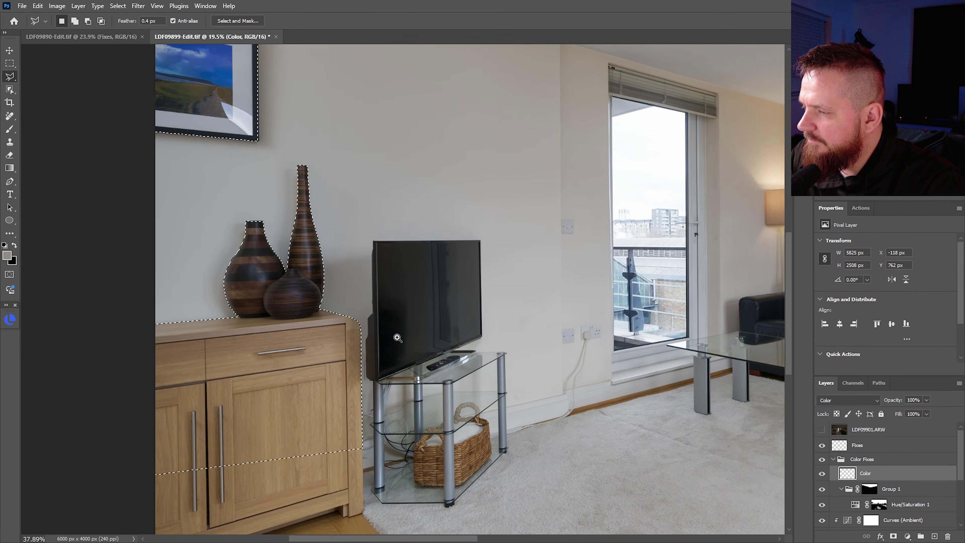
scroll(396, 337, up, 2)
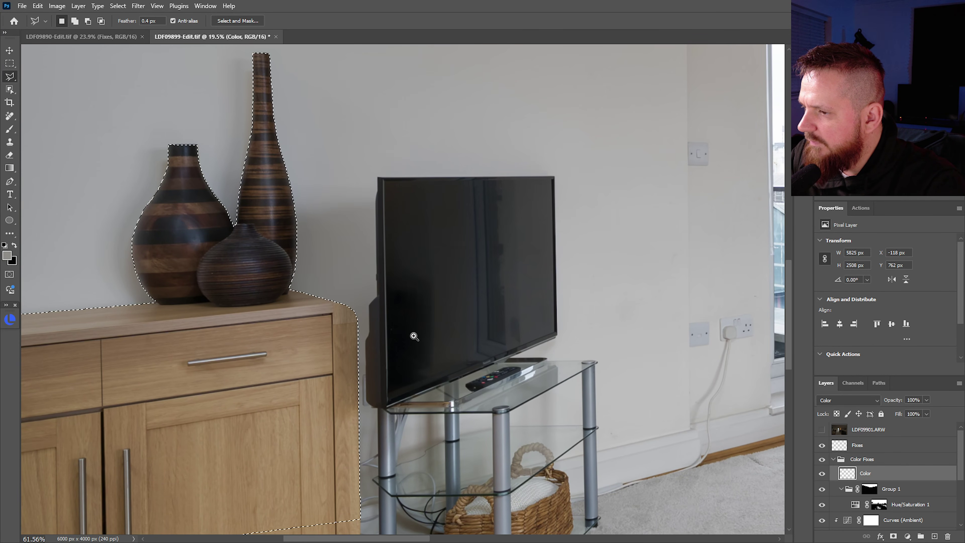
scroll(415, 336, down, 1)
key(shift)
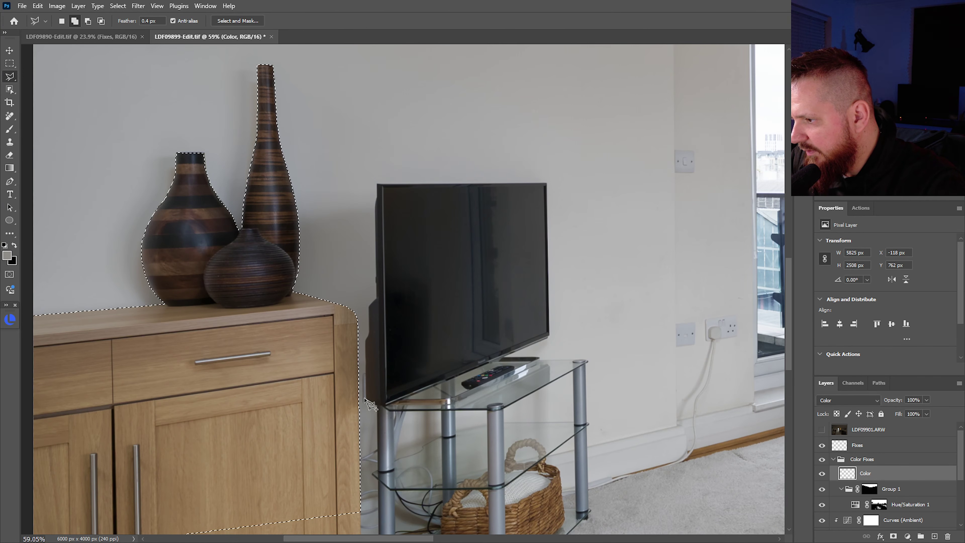
click(364, 399)
click(366, 335)
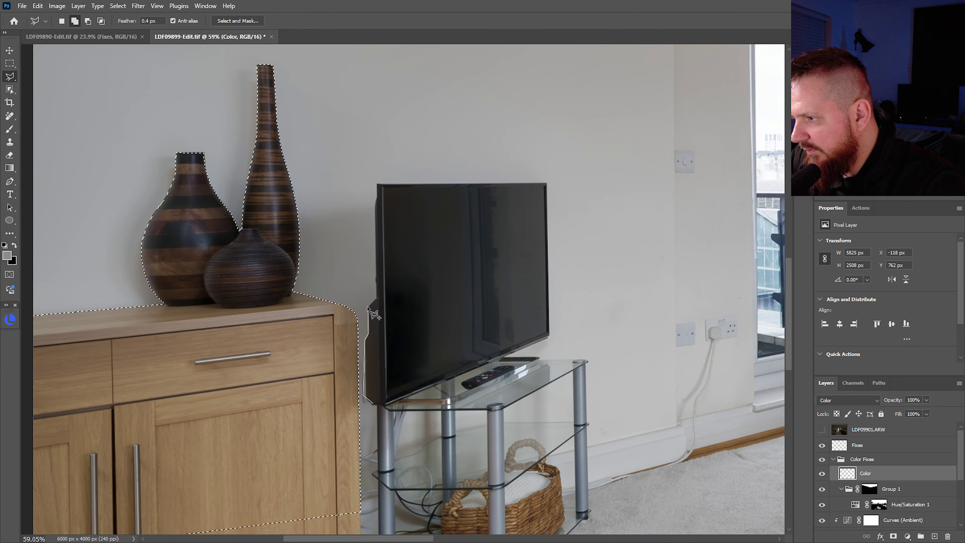
click(376, 299)
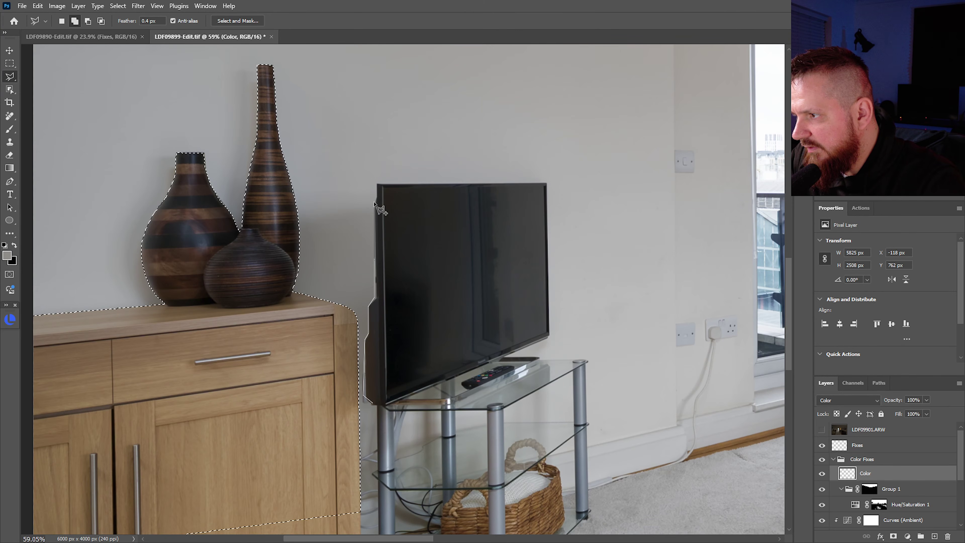
click(379, 185)
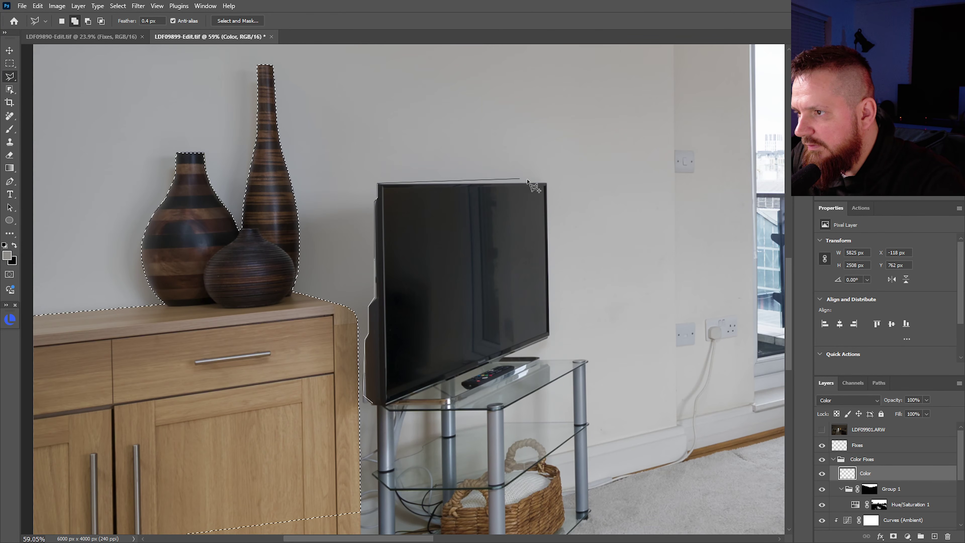
Close the lasso outline around the TV's remaining edges and the stand's glass top, and invert the selection.
click(546, 183)
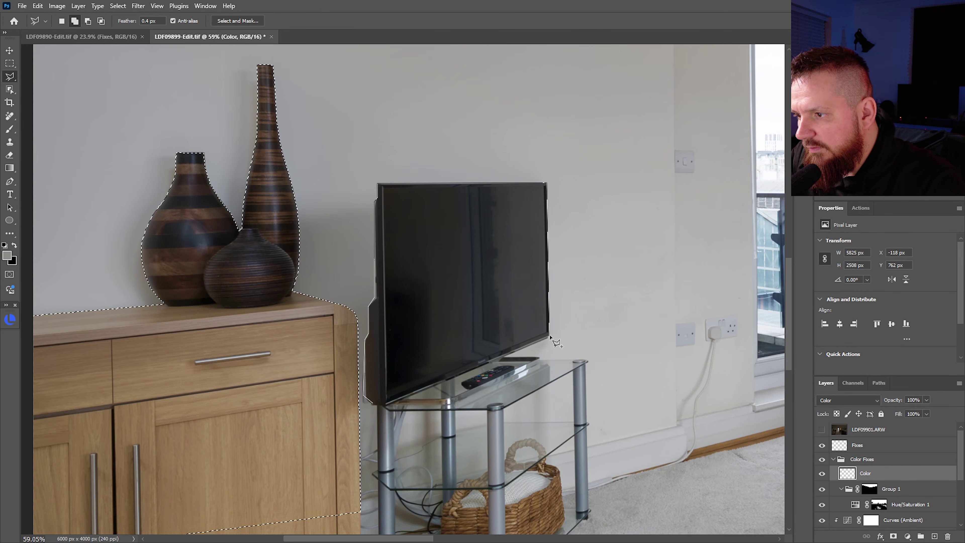
click(508, 358)
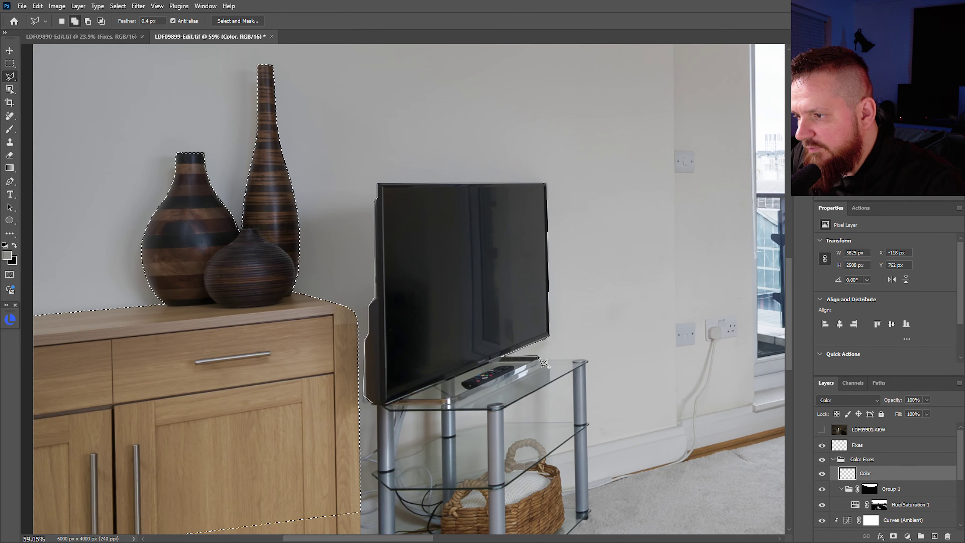
click(588, 360)
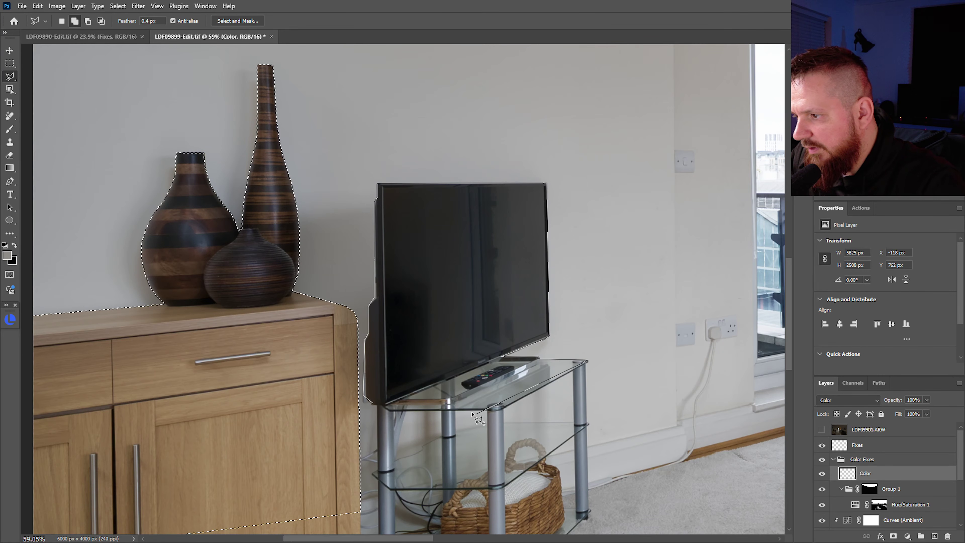
double_click(375, 406)
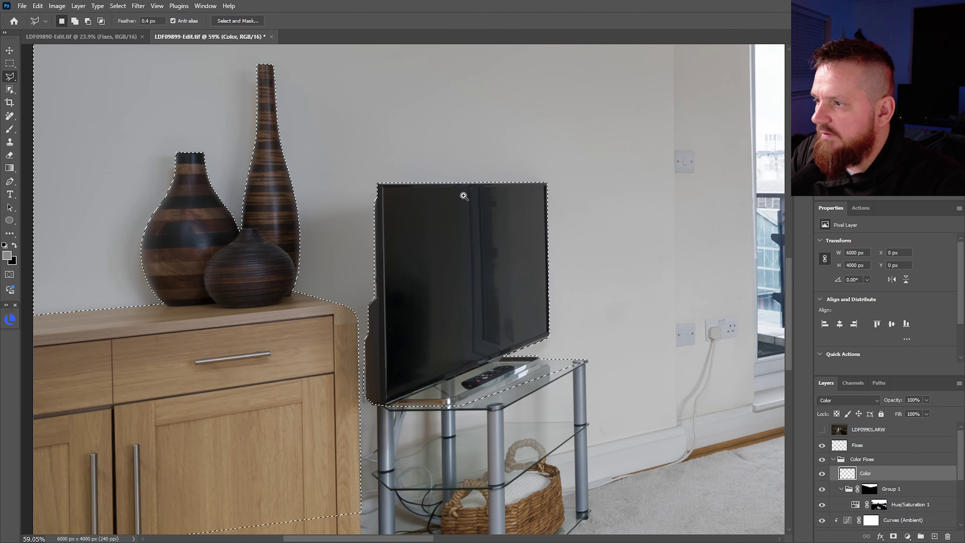
drag(464, 195, 409, 207)
drag(466, 221, 435, 307)
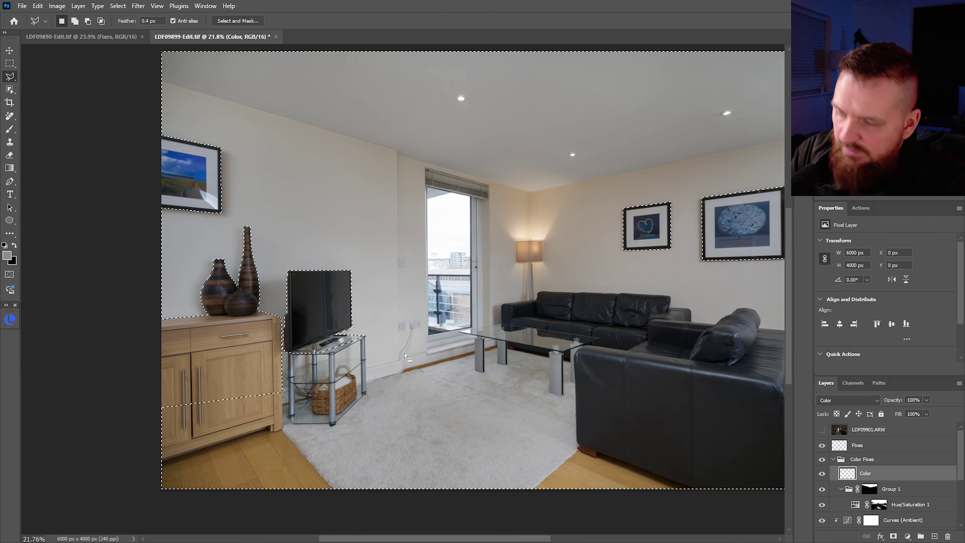
Sample the neutral wall colour beneath the heart picture and brush it over the wall behind the vases and TV with a 1090 px brush.
key(b)
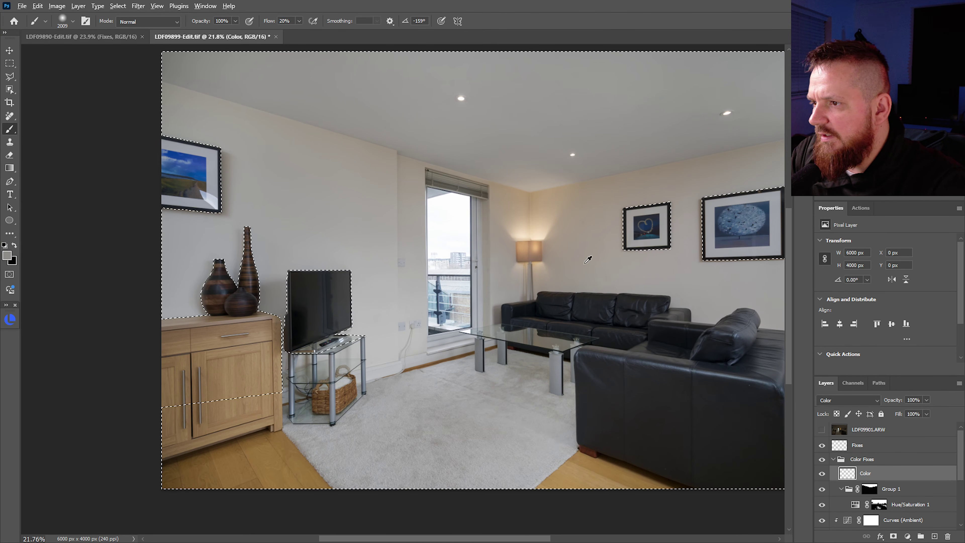
alt+click(639, 260)
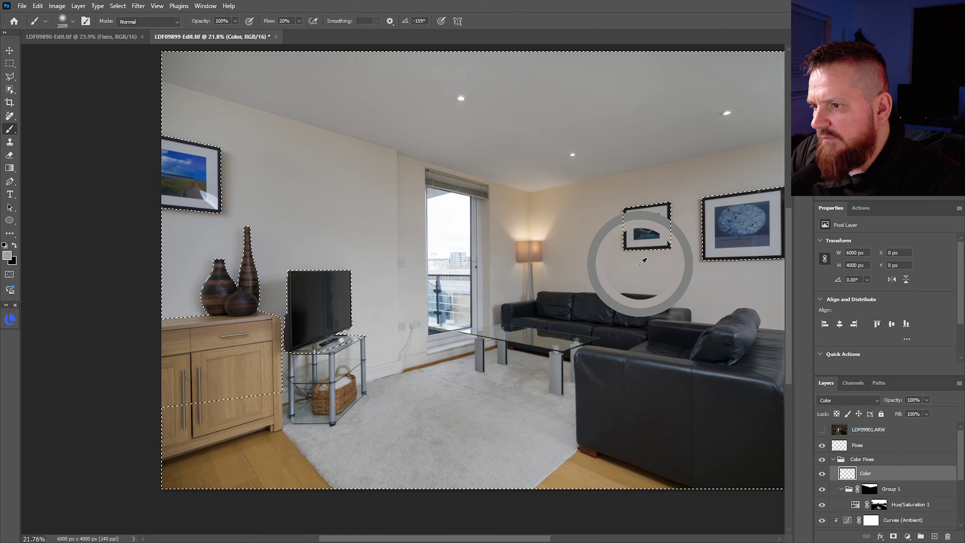
alt+click(658, 261)
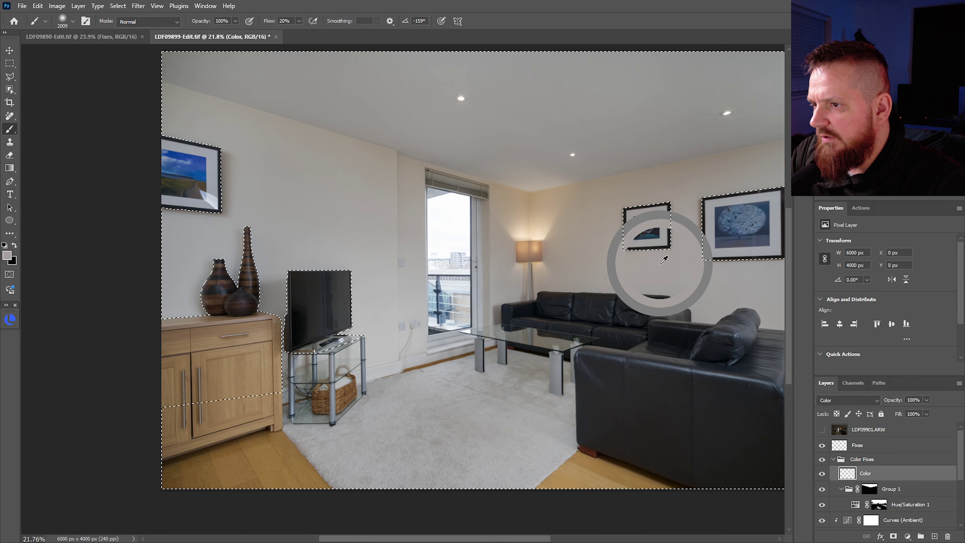
alt+right_click(559, 240)
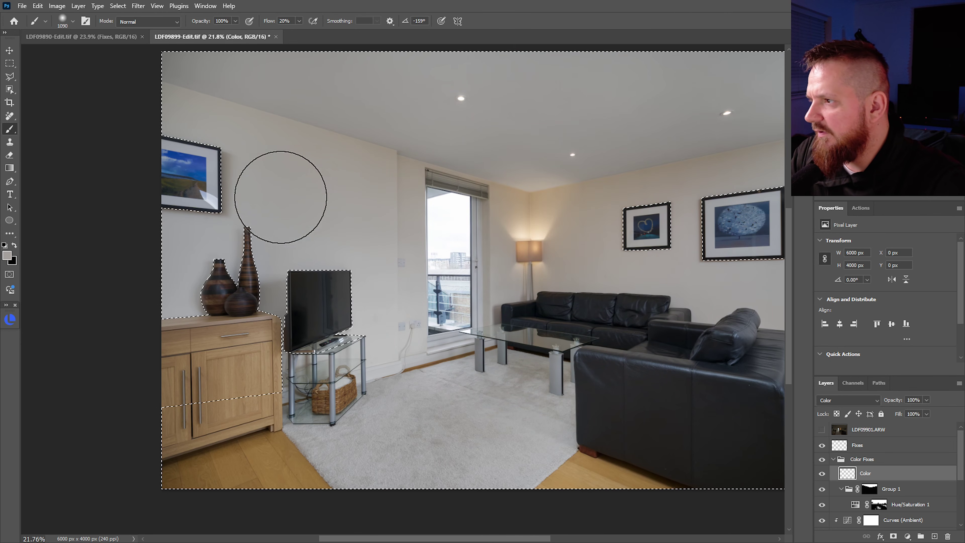
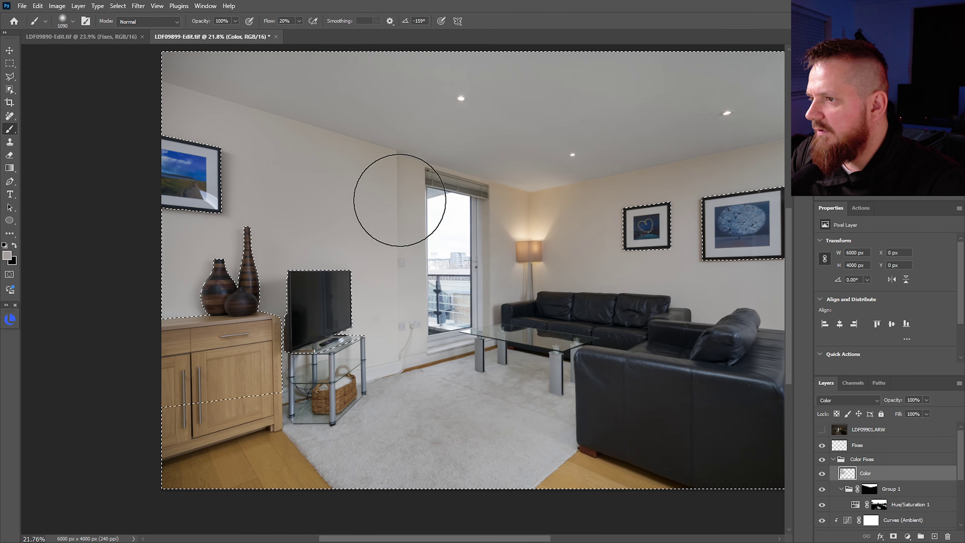
Paint the sampled colour over the wall behind the sofas, around the two framed pictures, with a smaller brush.
alt+right_click(560, 242)
drag(634, 218, 399, 222)
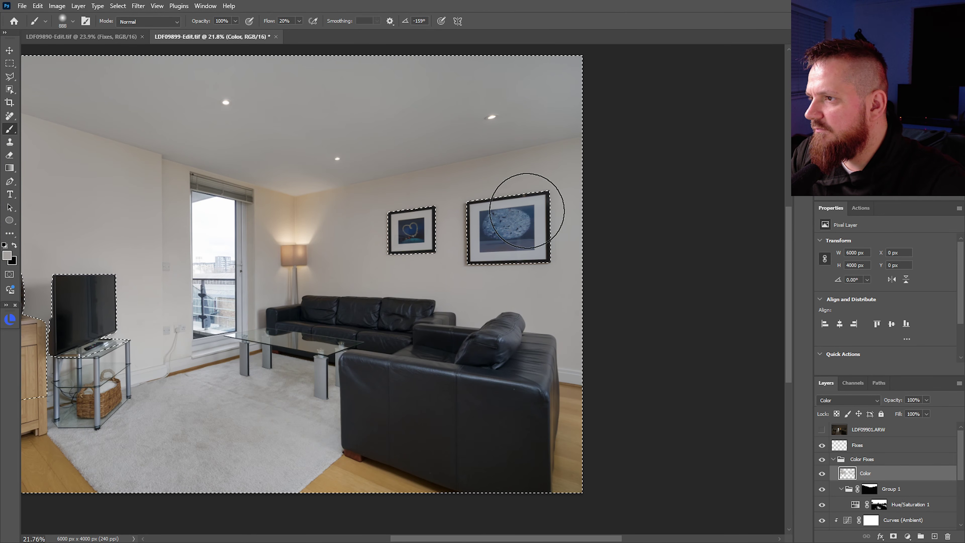
scroll(384, 248, down, 5)
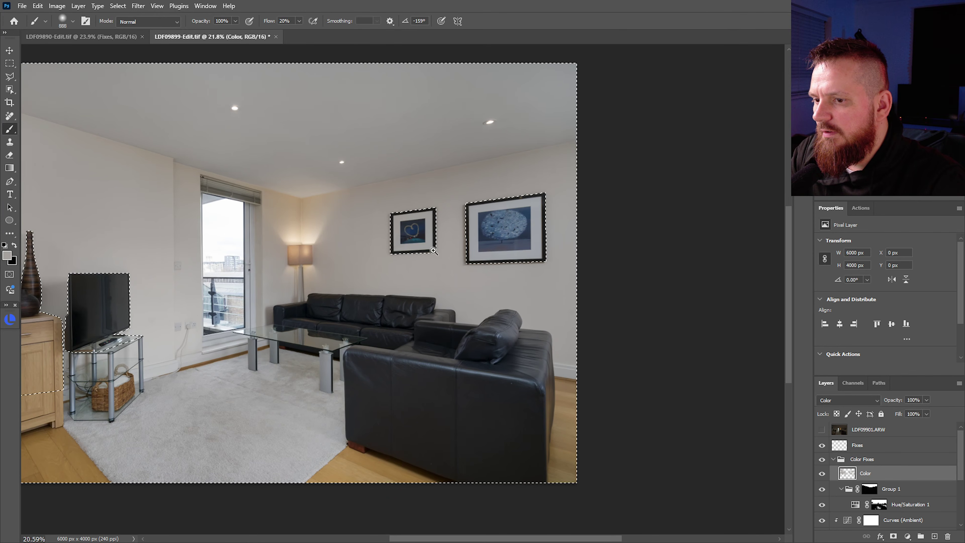
scroll(384, 248, up, 1)
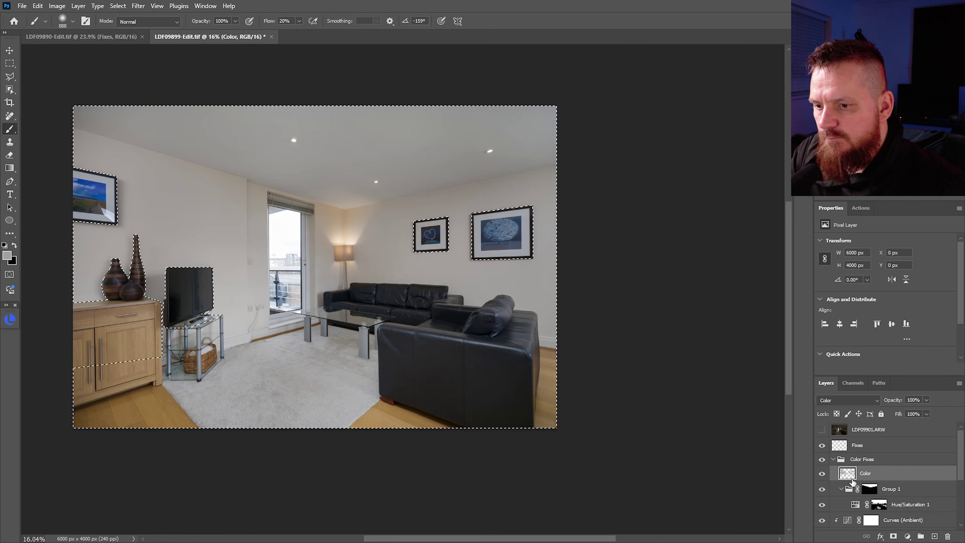
Collapse Group 1 and move the Color layer below it, out of the Color Fixes group.
click(848, 492)
click(842, 490)
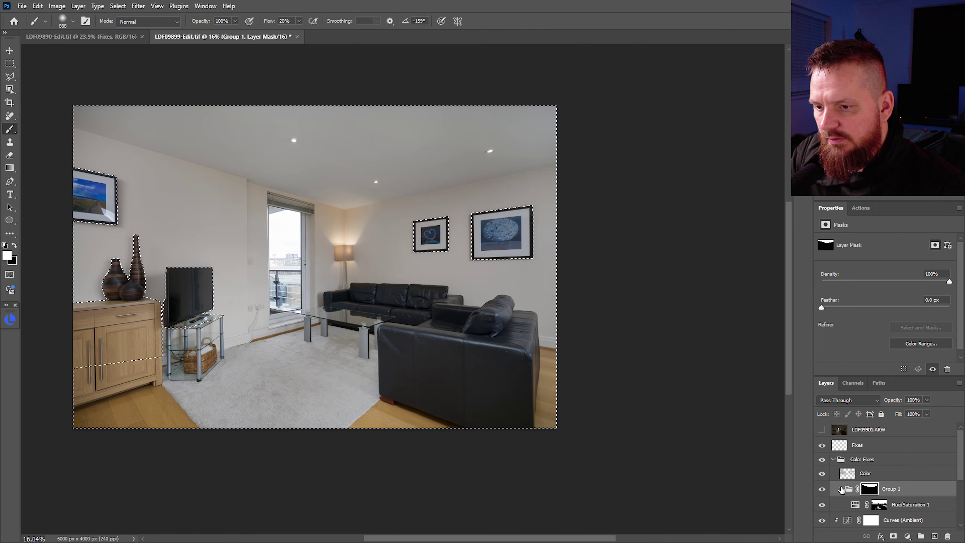
drag(882, 476, 887, 497)
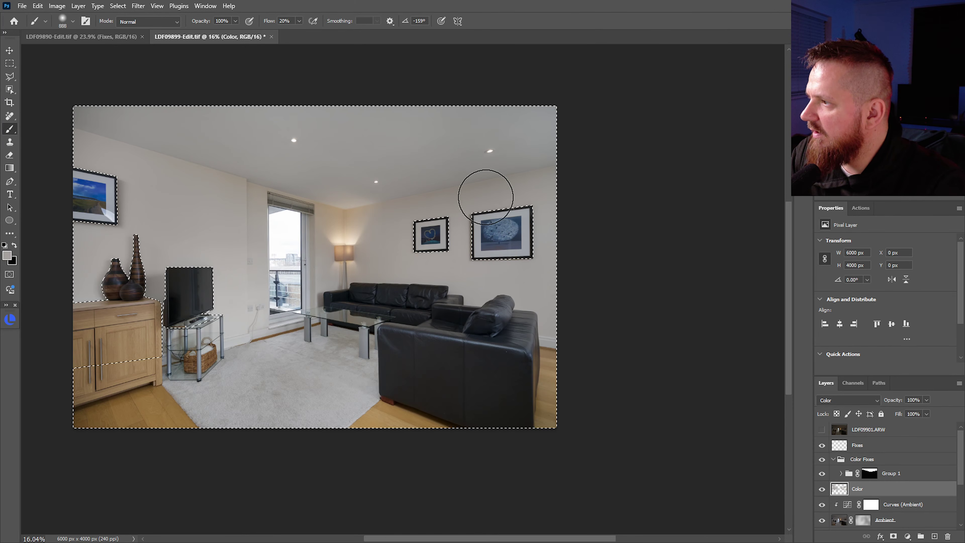
Brush more wall colour above the pictures and beside the balcony door, reducing the brush to 652 px, and clear the selection.
drag(448, 192, 485, 187)
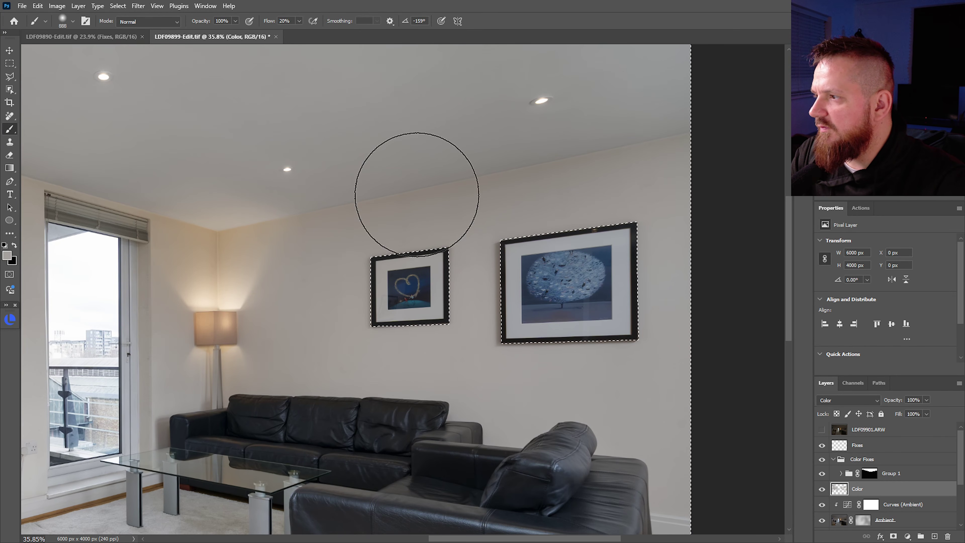
drag(549, 275, 494, 288)
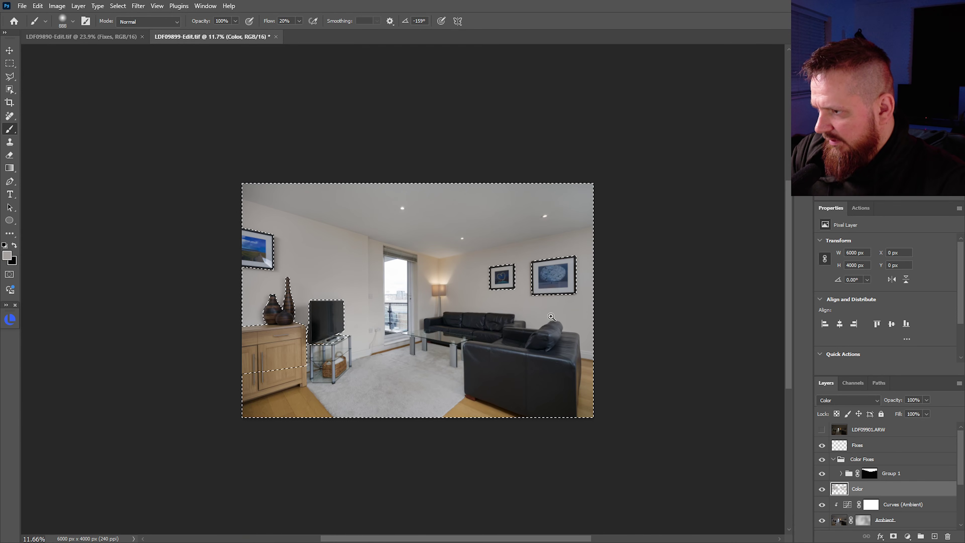
drag(327, 249, 354, 251)
alt+right_click(400, 258)
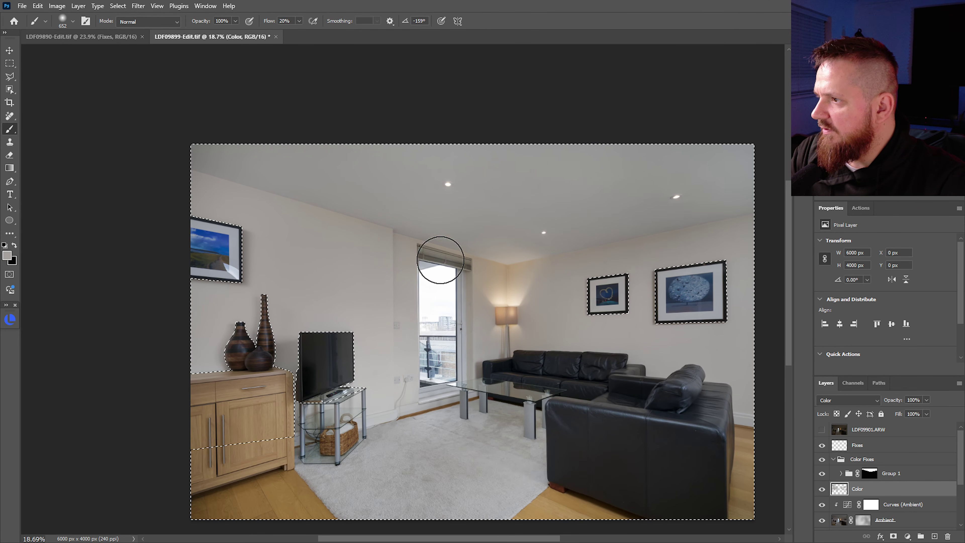
mouse_move(644, 259)
mouse_down()
mouse_move(666, 267)
mouse_move(558, 240)
mouse_up()
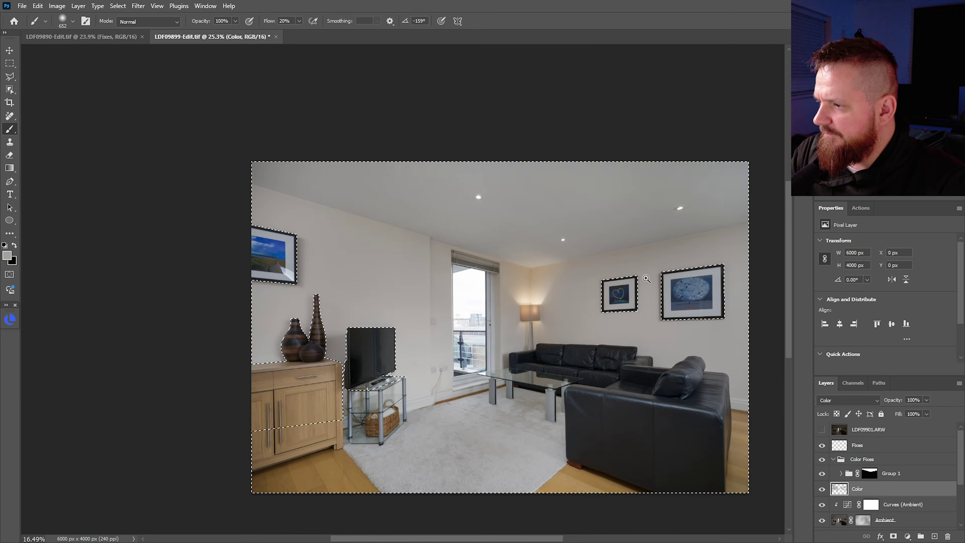
key(ctrl+0)
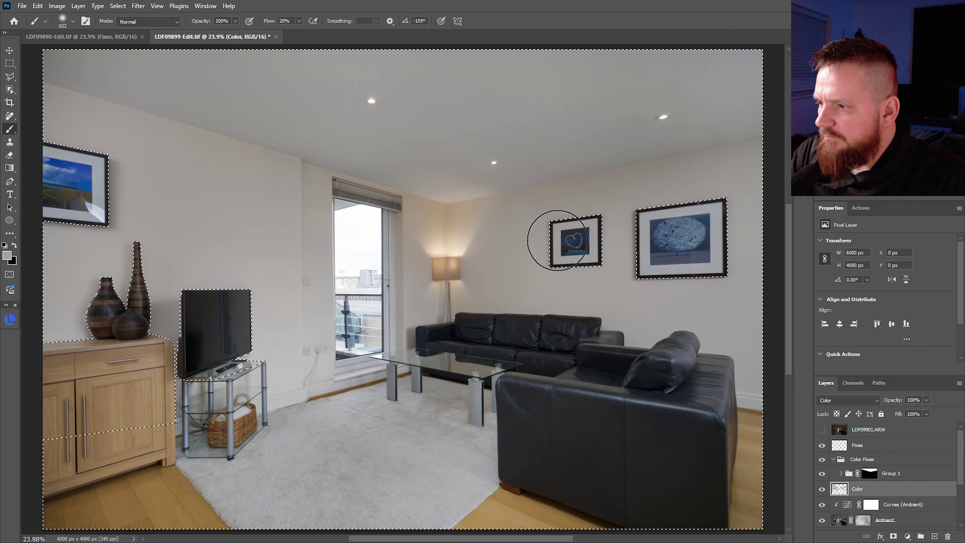
key(ctrl+d)
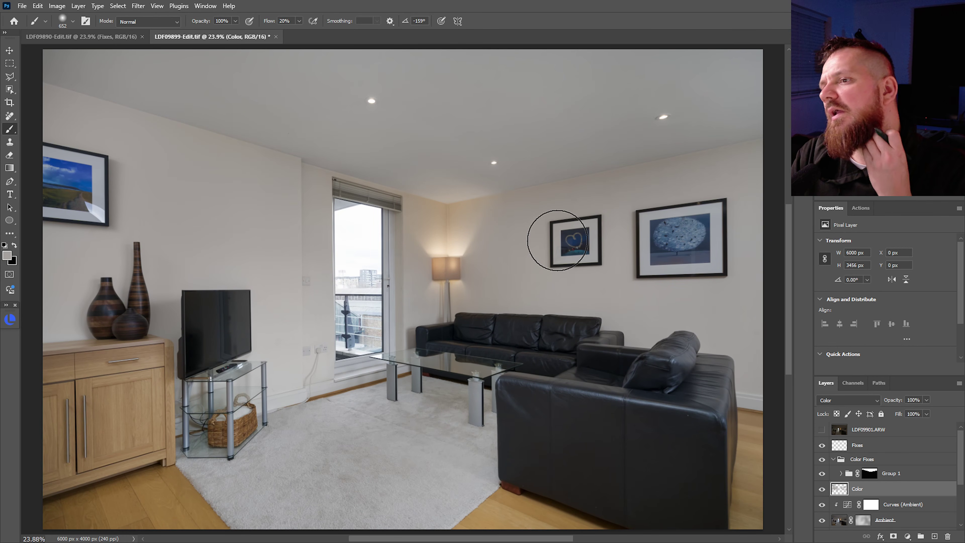
Collapse the Color Fixes group and make the Fixes layer active.
click(834, 460)
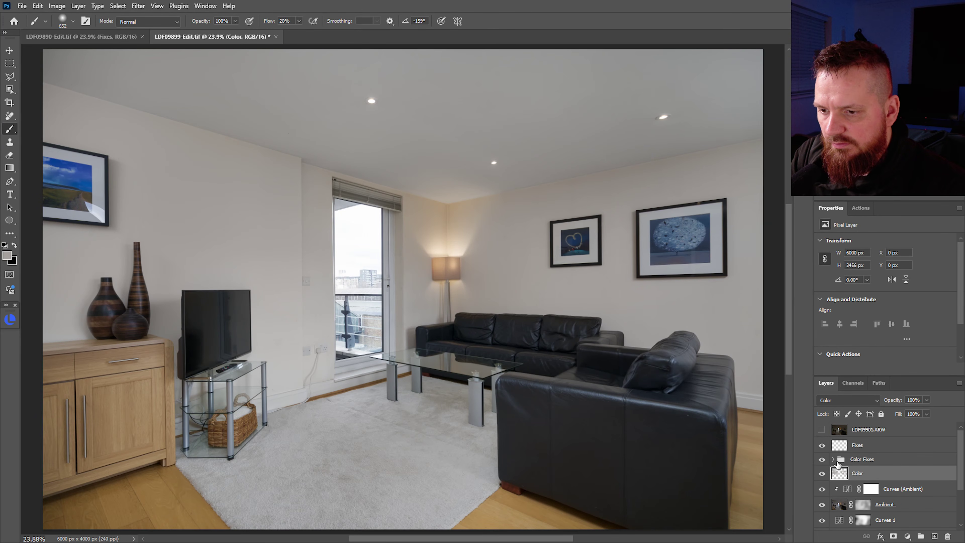
click(848, 491)
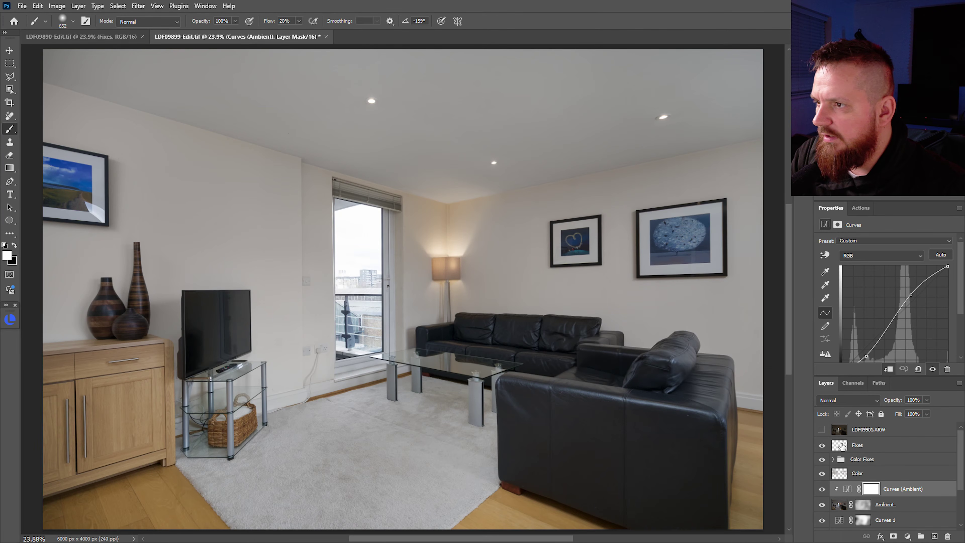
click(842, 446)
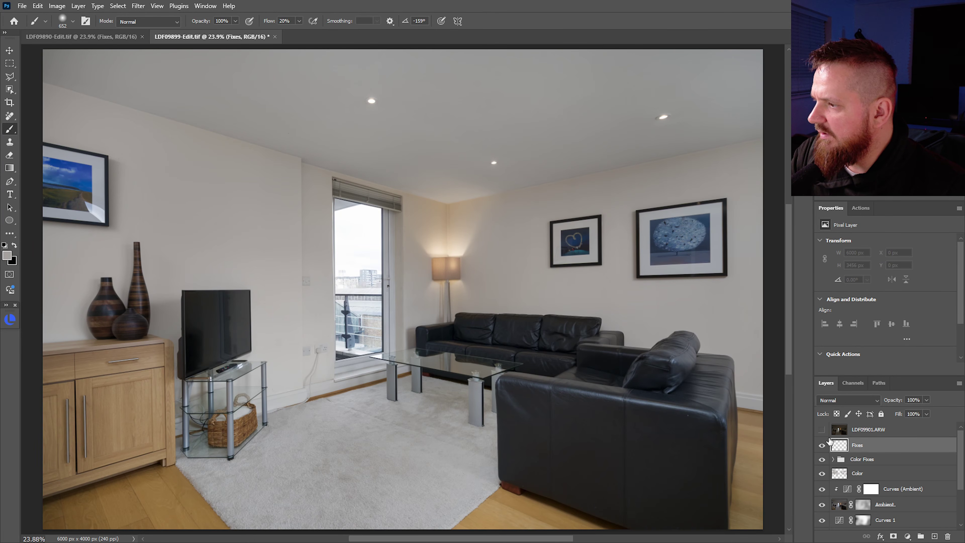
Show the LDF09901.ARW layer and add a black layer mask that hides all of it.
drag(562, 335, 592, 306)
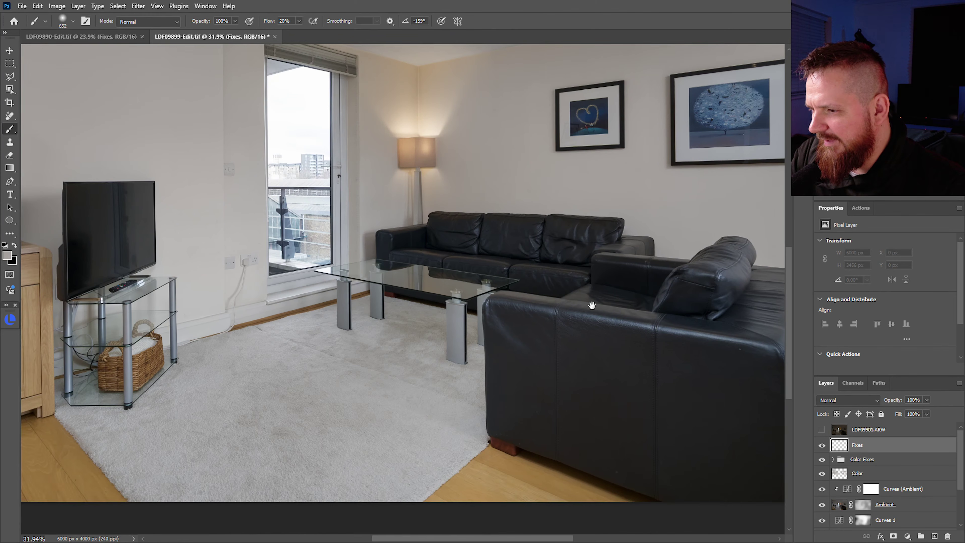
drag(613, 365, 545, 390)
scroll(422, 200, up, 1)
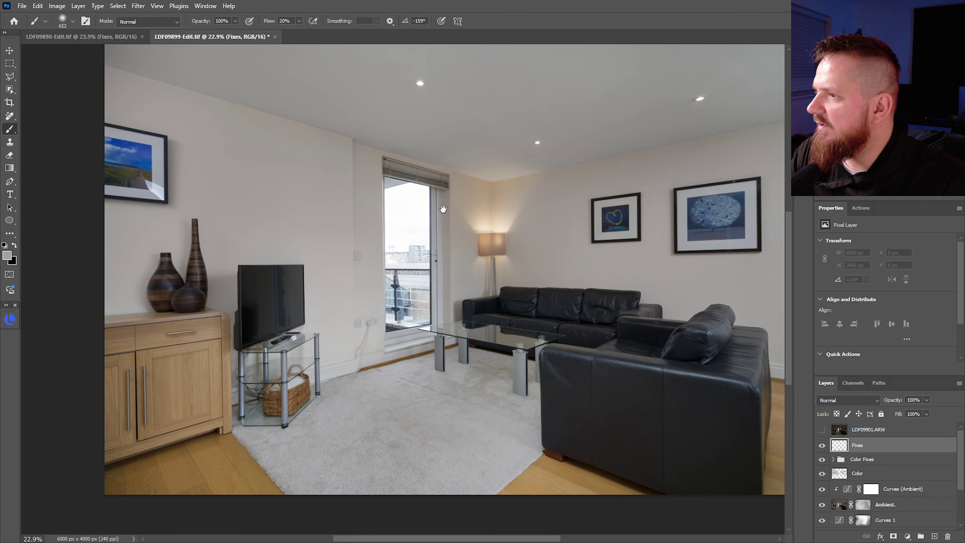
click(822, 430)
click(870, 431)
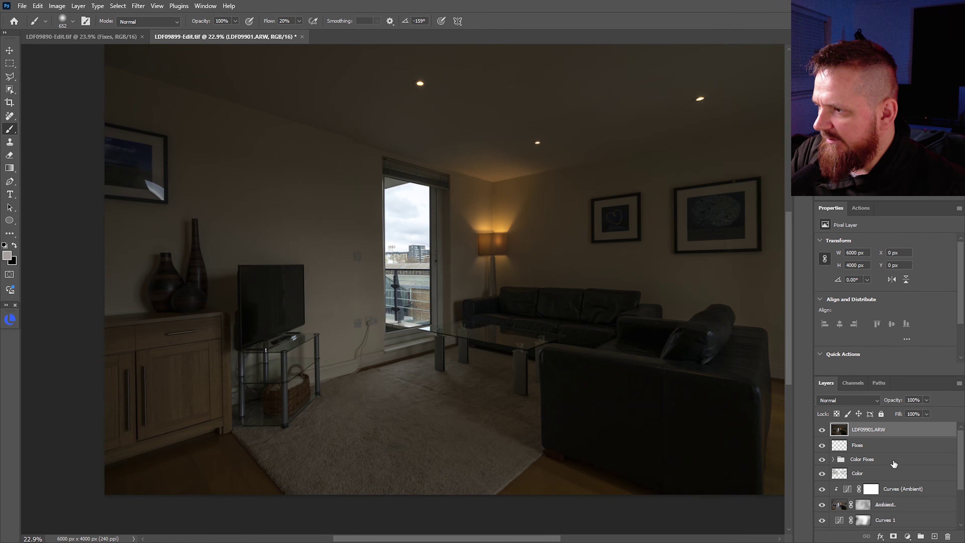
alt+click(894, 536)
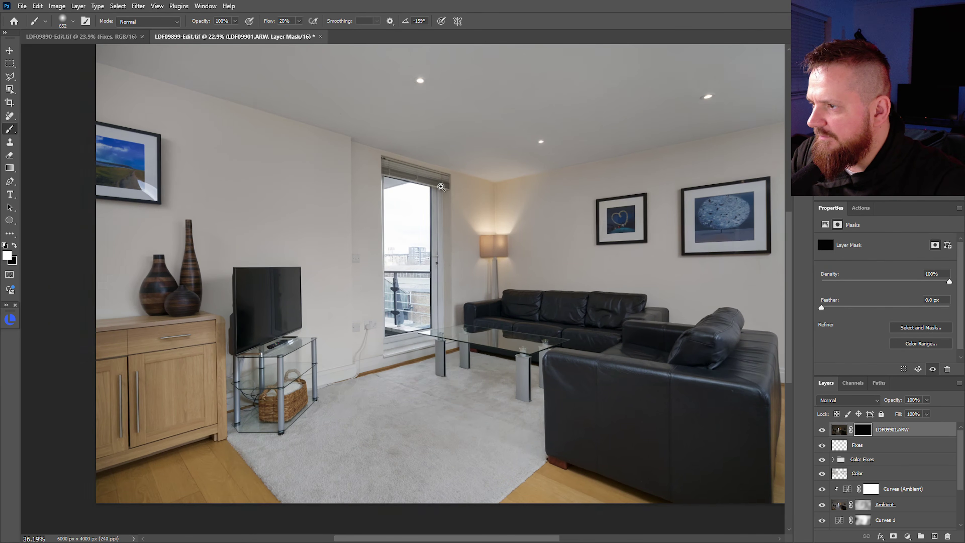
Trace the balcony door's glass with a Pen path, following the overhang's edge above the sky and the inner frame down to the sill.
scroll(403, 179, up, 8)
key(l)
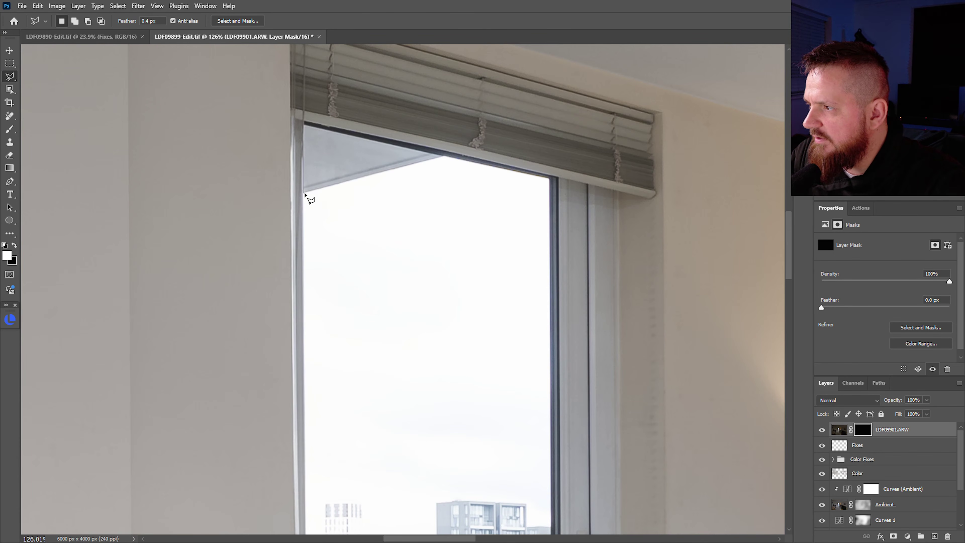
key(p)
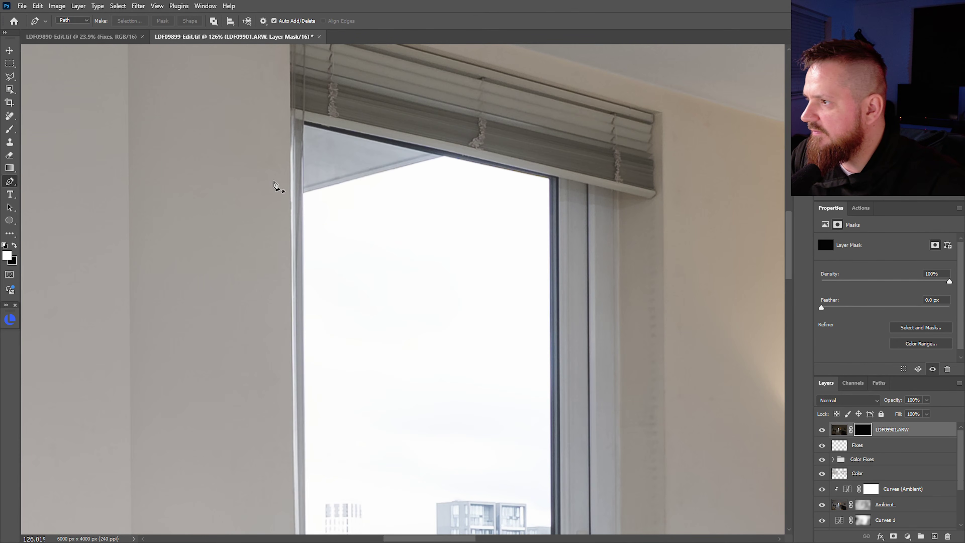
click(303, 194)
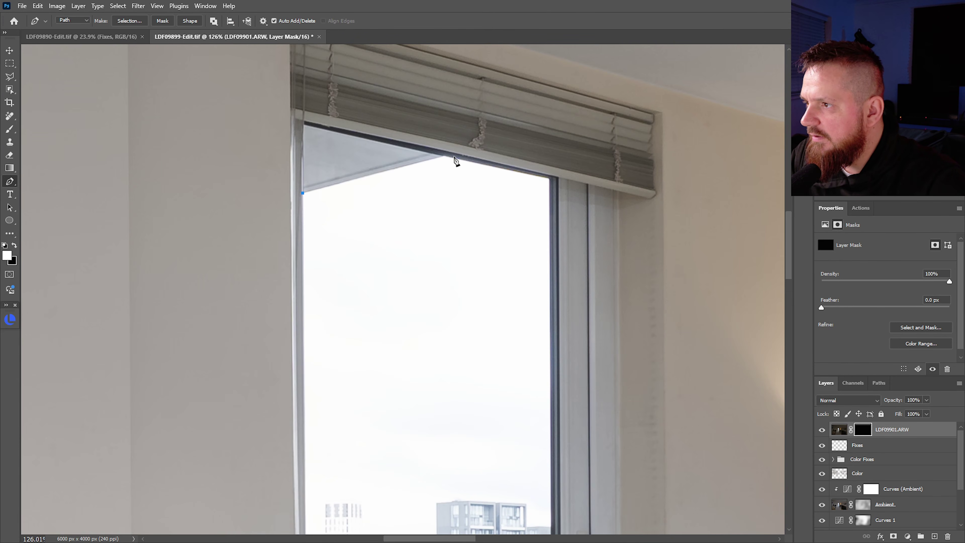
click(444, 156)
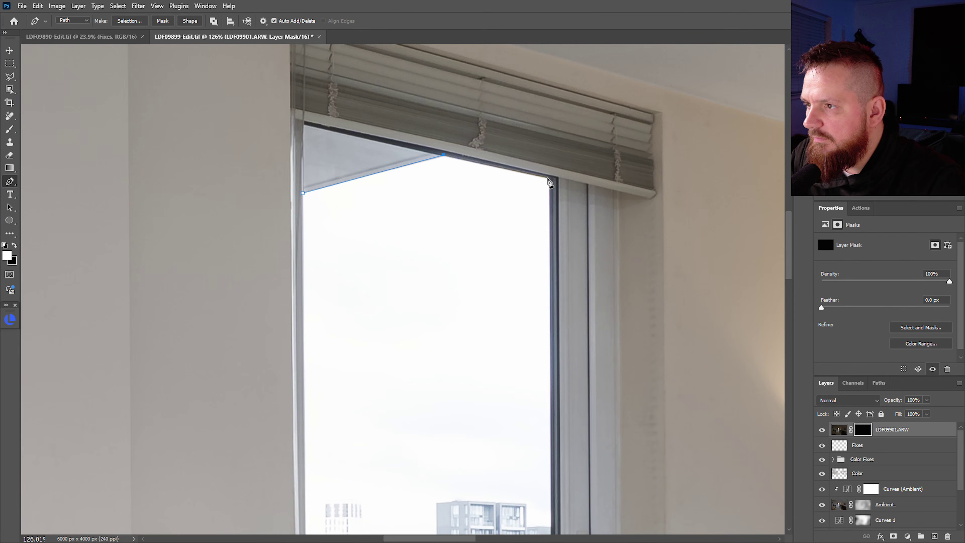
scroll(532, 190, down, 10)
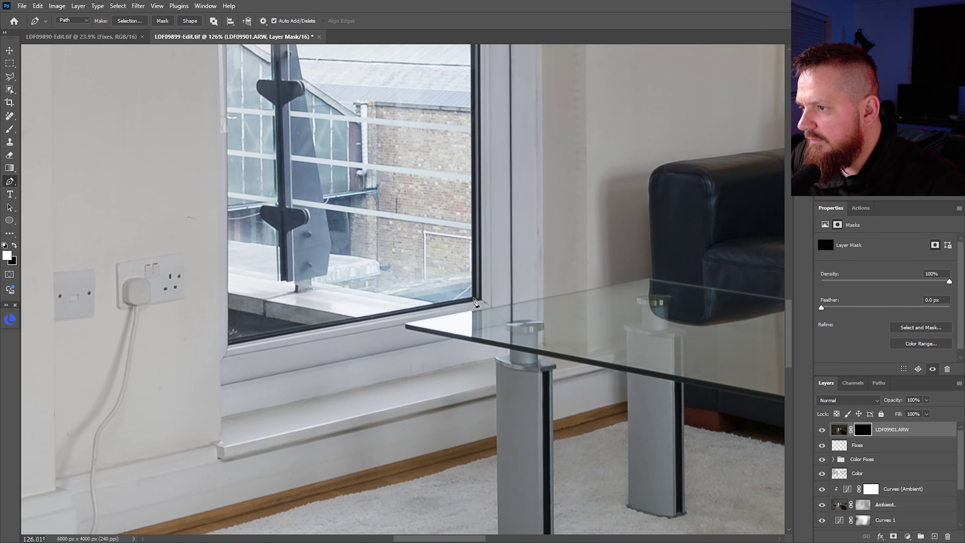
click(474, 298)
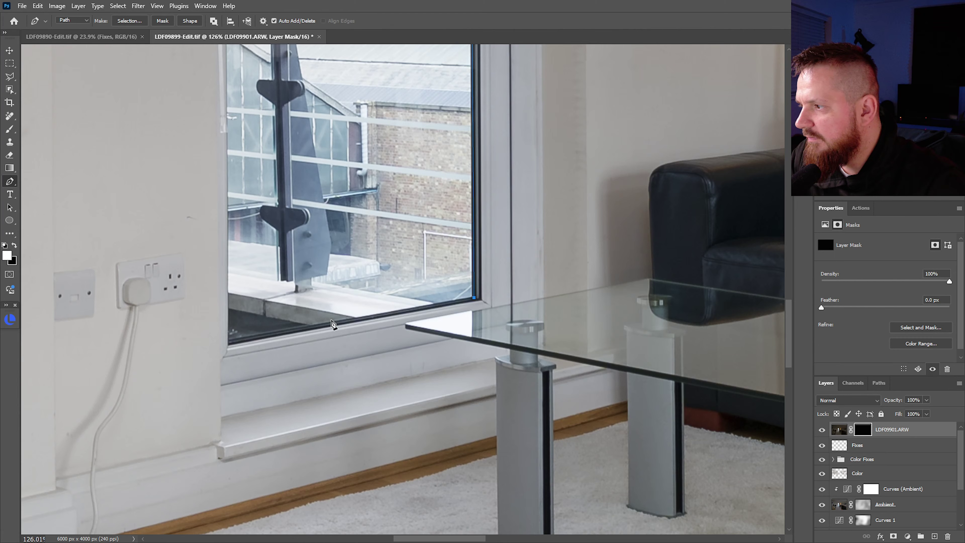
click(229, 345)
scroll(234, 273, up, 10)
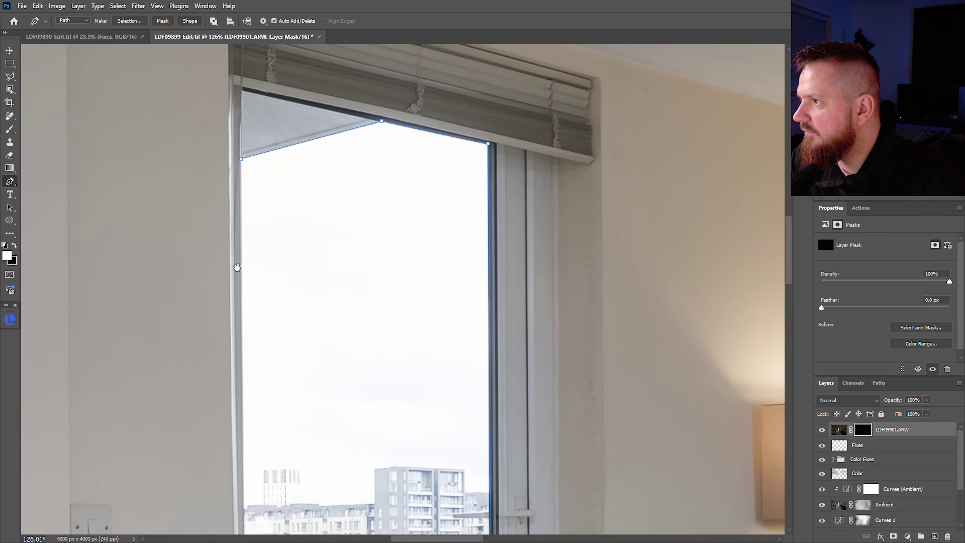
drag(236, 267, 235, 265)
Turn the door glass path into a selection and fill it with white on the LDF09901.ARW layer mask.
scroll(279, 251, down, 10)
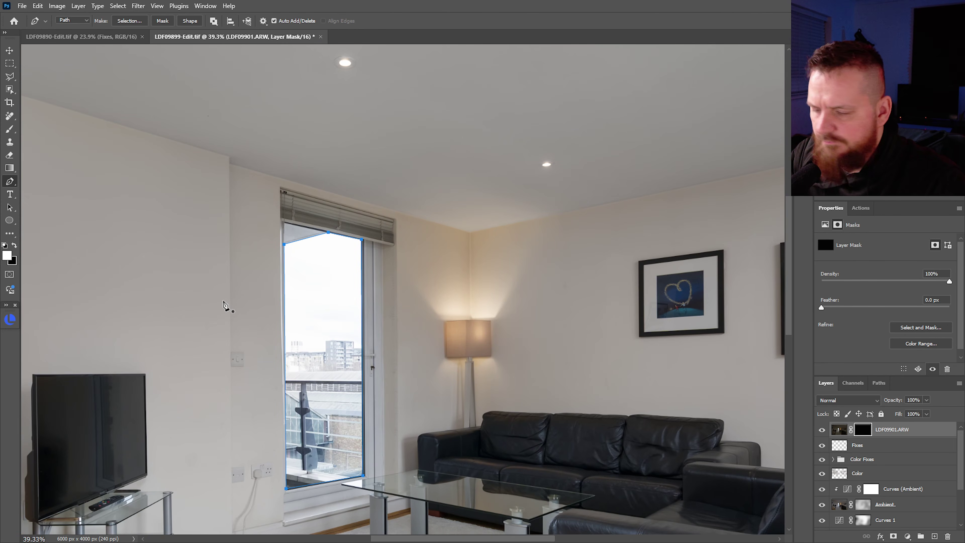
key(ctrl+Return)
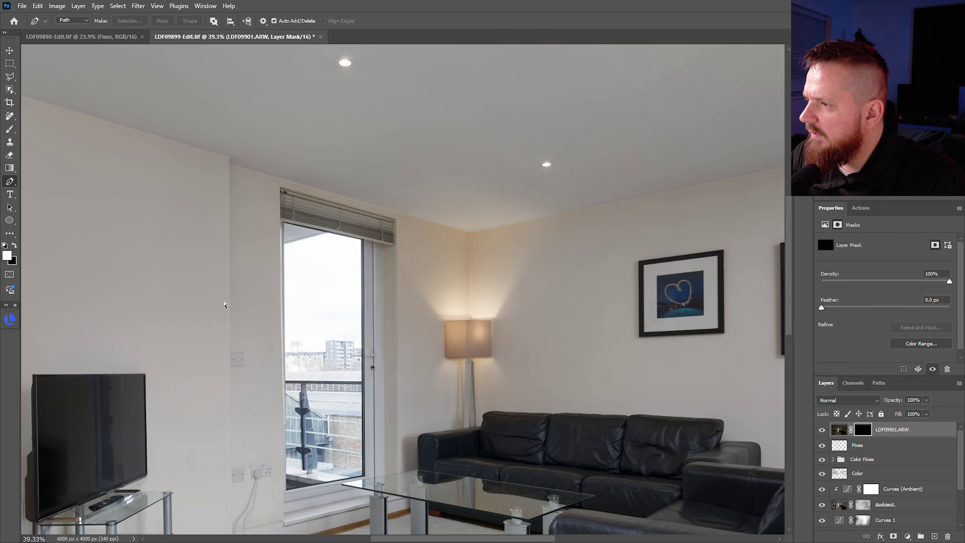
key(alt+BackSpace)
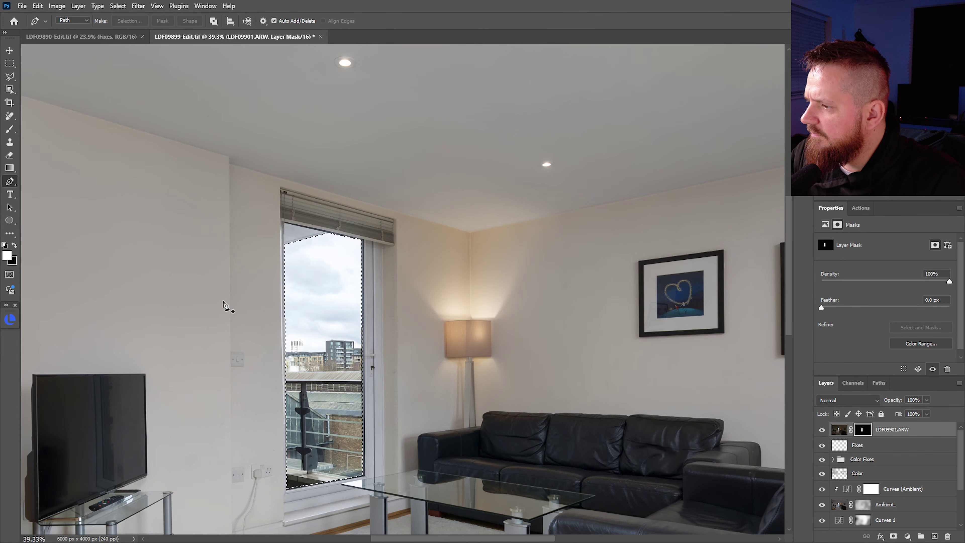
Add a Curves adjustment for the selected glass, clipped to the LDF09901.ARW layer, and raise its RGB curve to brighten the window view.
key(ctrl+shift+m)
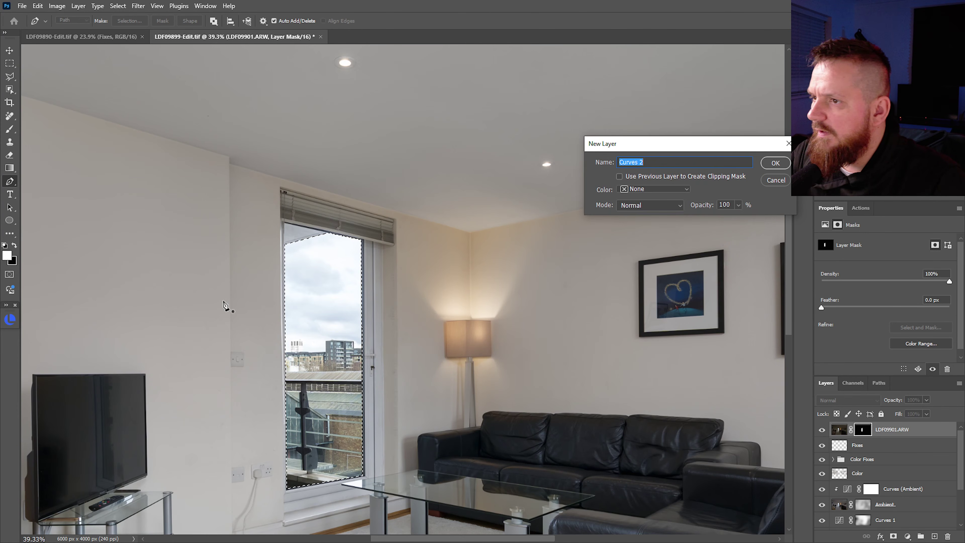
key(Tab)
key(space)
key(Return)
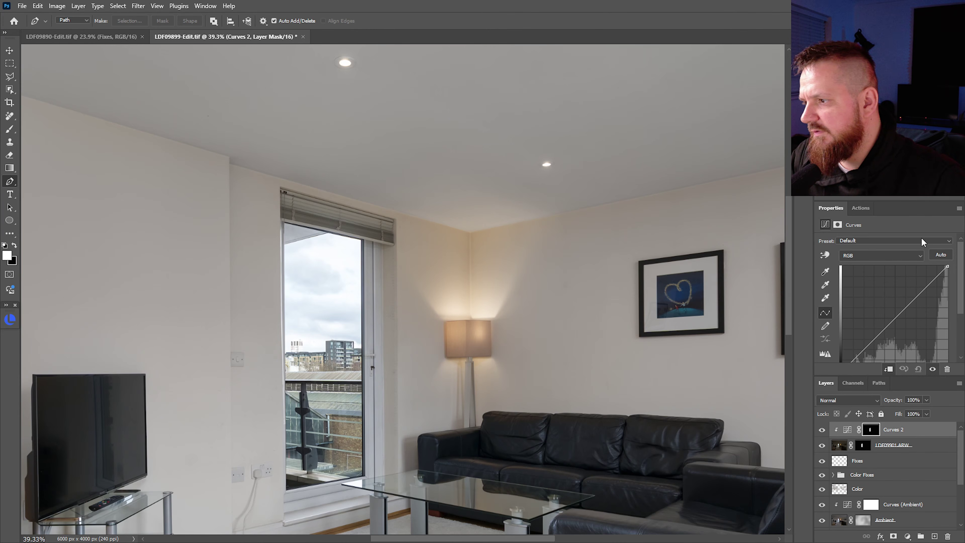
drag(897, 318, 915, 291)
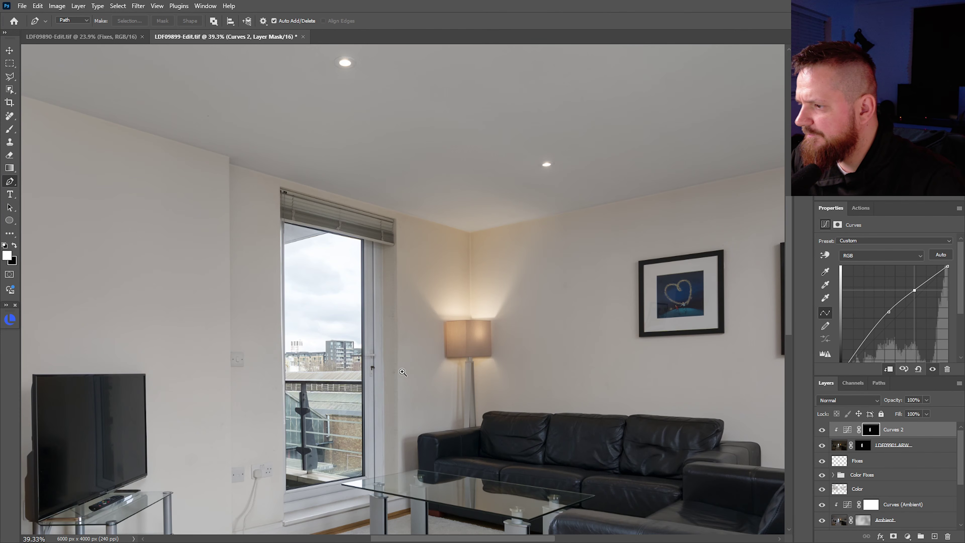
drag(403, 372, 433, 360)
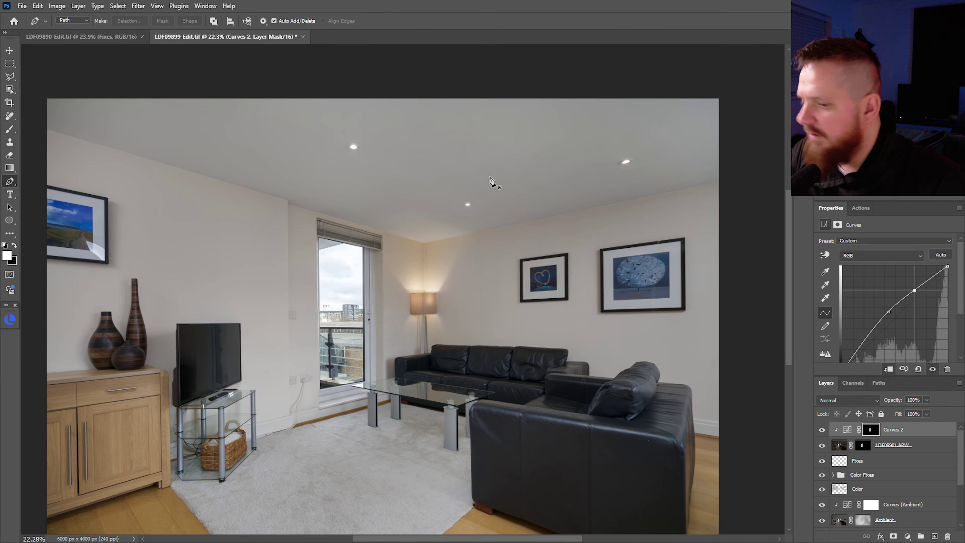
key(ctrl+0)
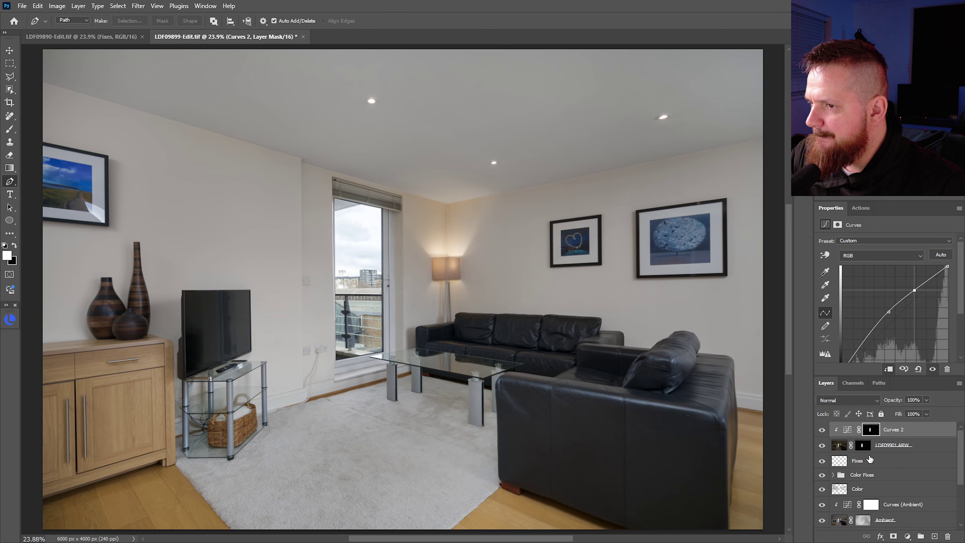
scroll(962, 446, down, 3)
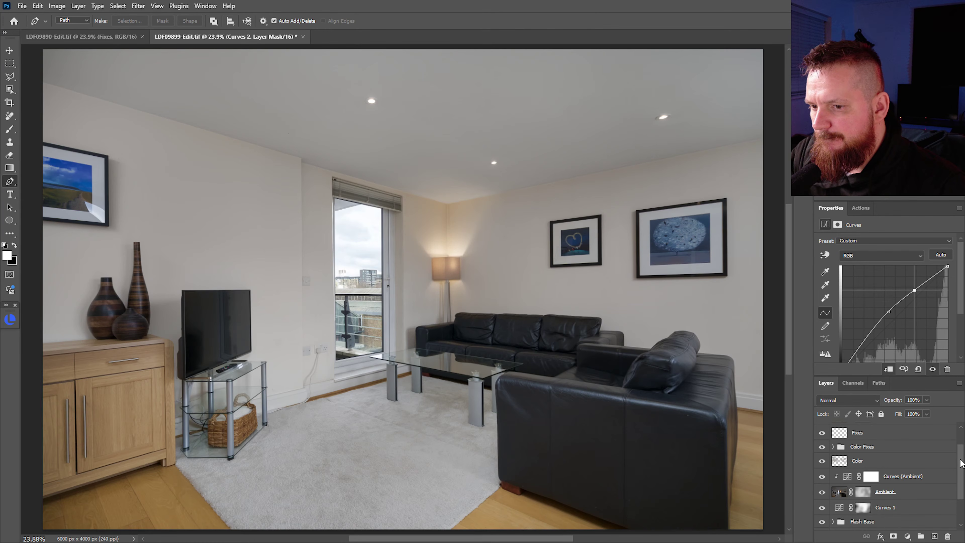
scroll(962, 445, up, 3)
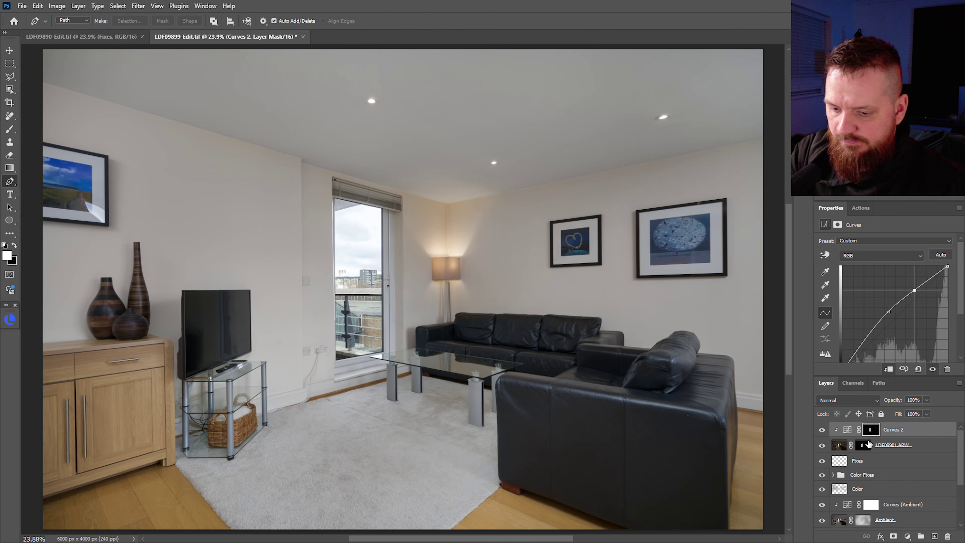
Trace the television screen with a closed four-cornered Pen path just inside its bezel.
scroll(219, 306, up, 6)
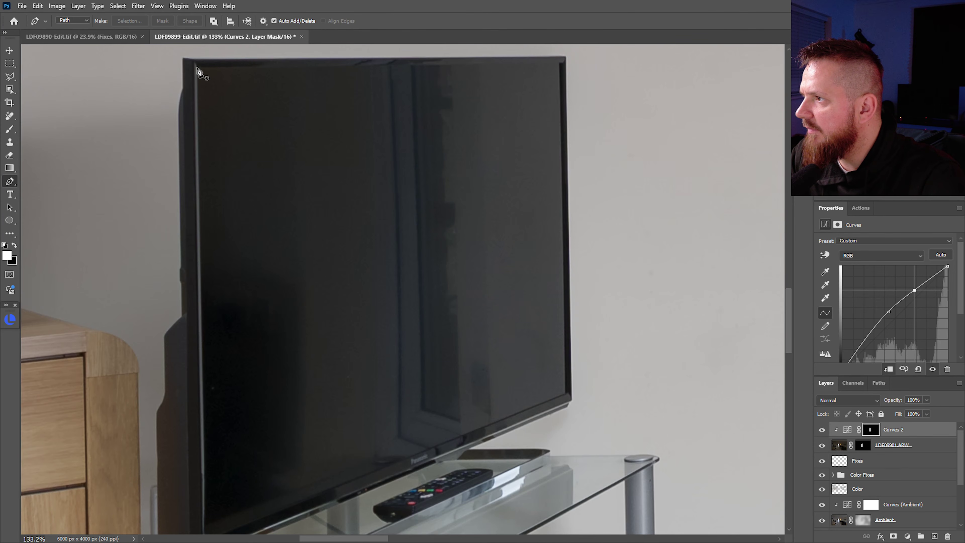
click(198, 67)
click(559, 63)
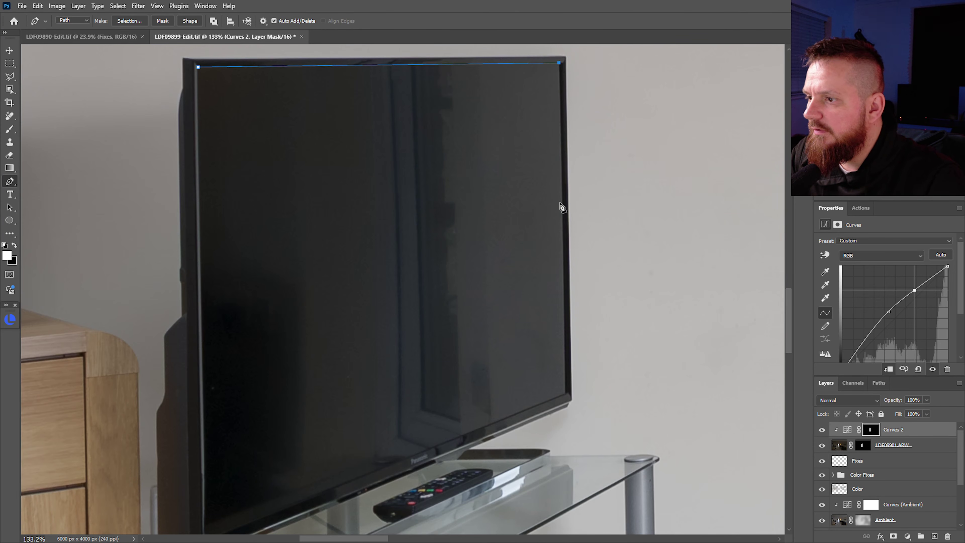
click(568, 398)
drag(568, 398, 728, 272)
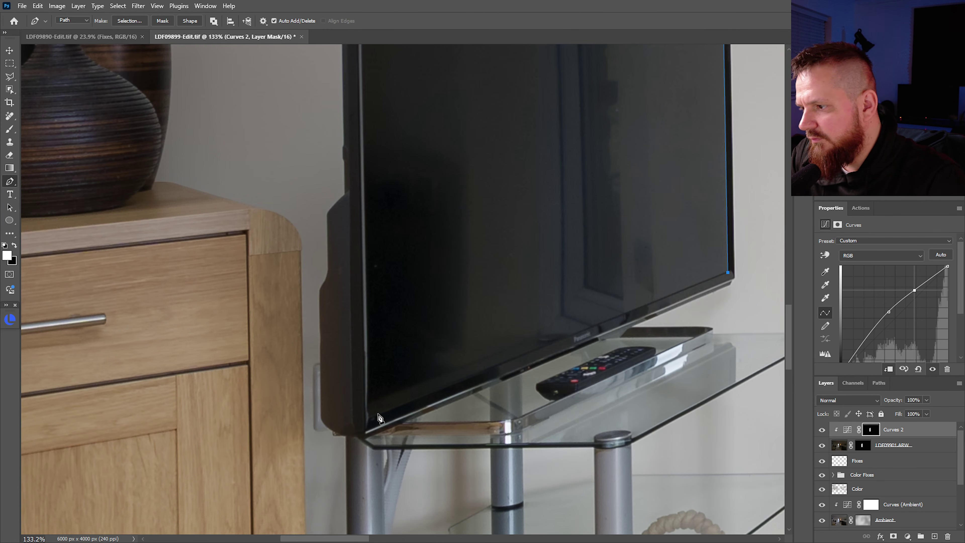
click(367, 417)
scroll(366, 287, up, 5)
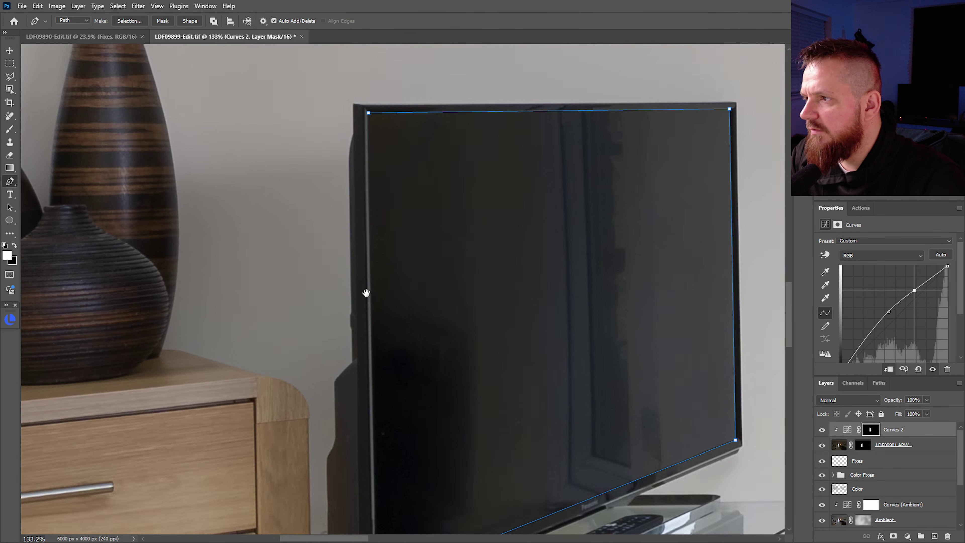
click(371, 175)
scroll(394, 215, down, 8)
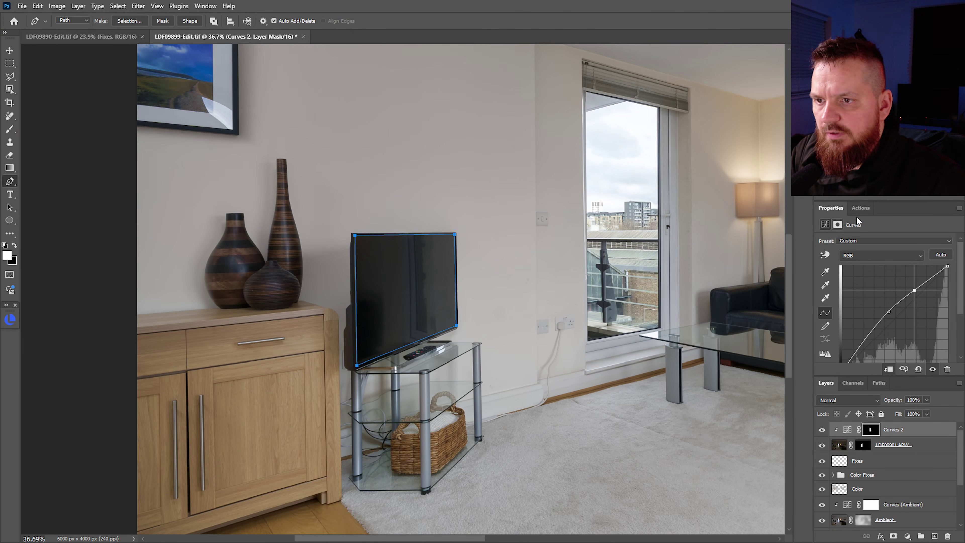
Play the recorded TV action on the screen path and halt it at its gradient instruction.
click(861, 208)
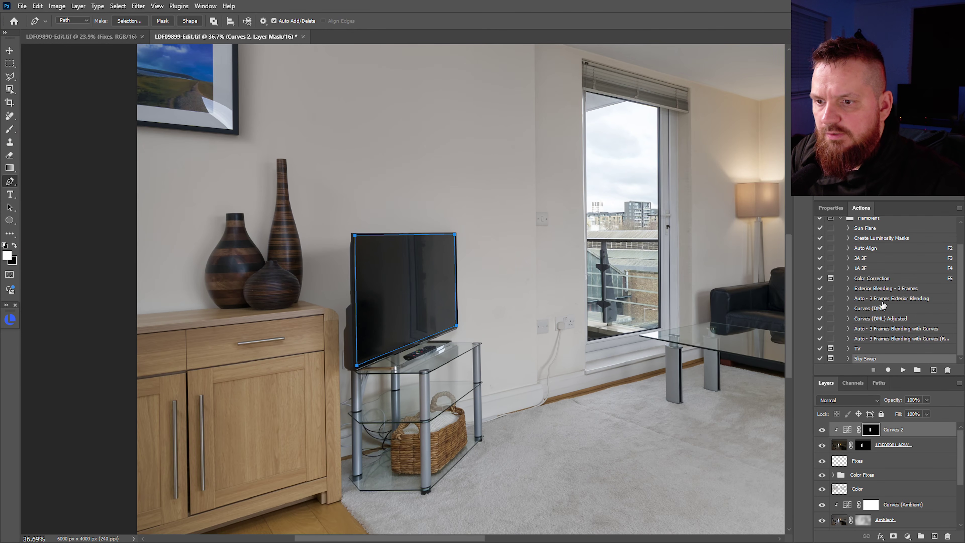
click(874, 351)
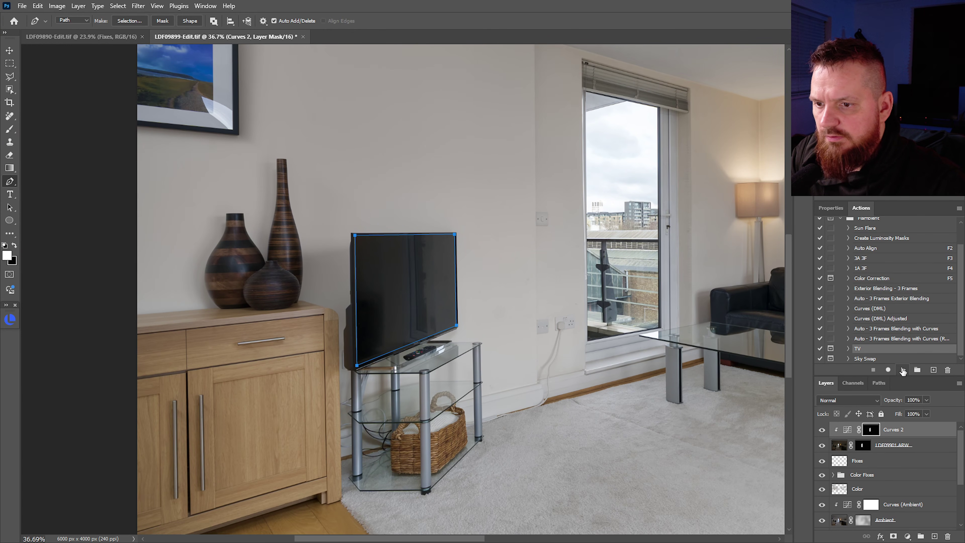
click(904, 370)
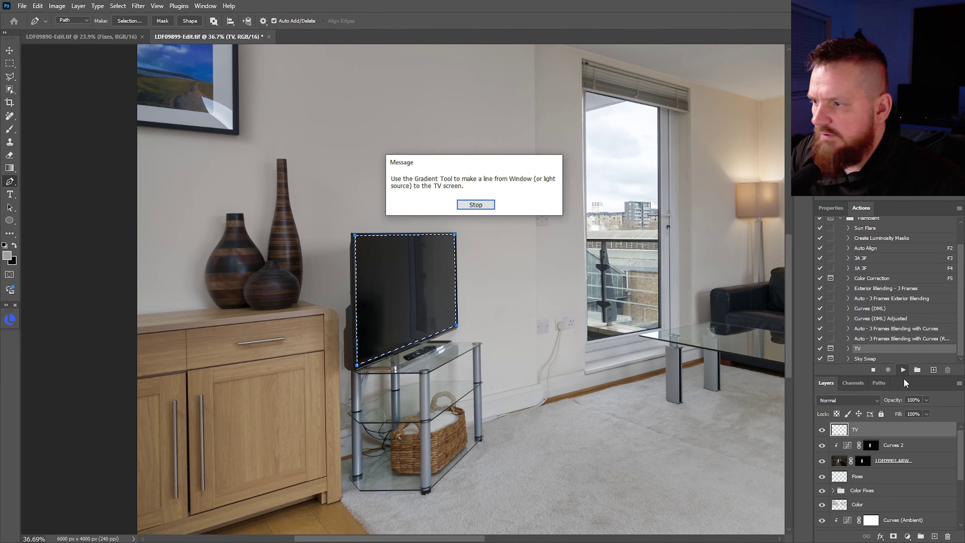
click(490, 205)
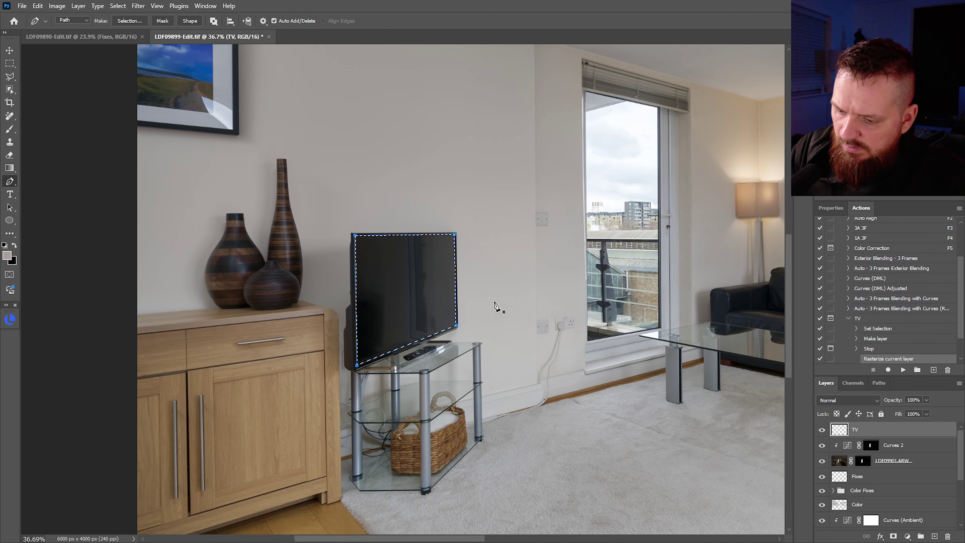
Draw a reversed linear gradient from the balcony door's sky to below the television's near lower corner, adjusting its ends and midpoint.
key(g)
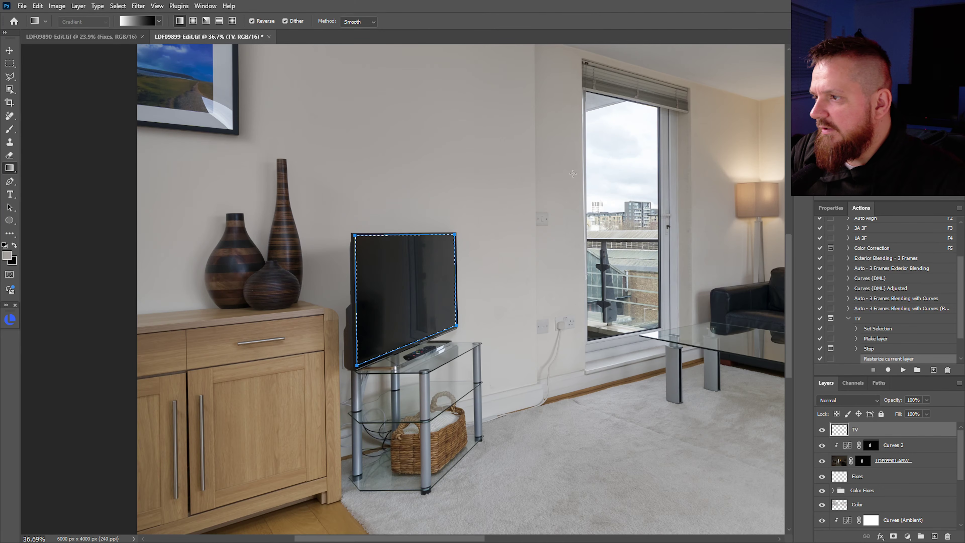
mouse_move(618, 131)
mouse_down()
mouse_move(408, 318)
mouse_move(315, 377)
mouse_move(375, 323)
mouse_move(357, 345)
mouse_up()
drag(483, 230, 508, 213)
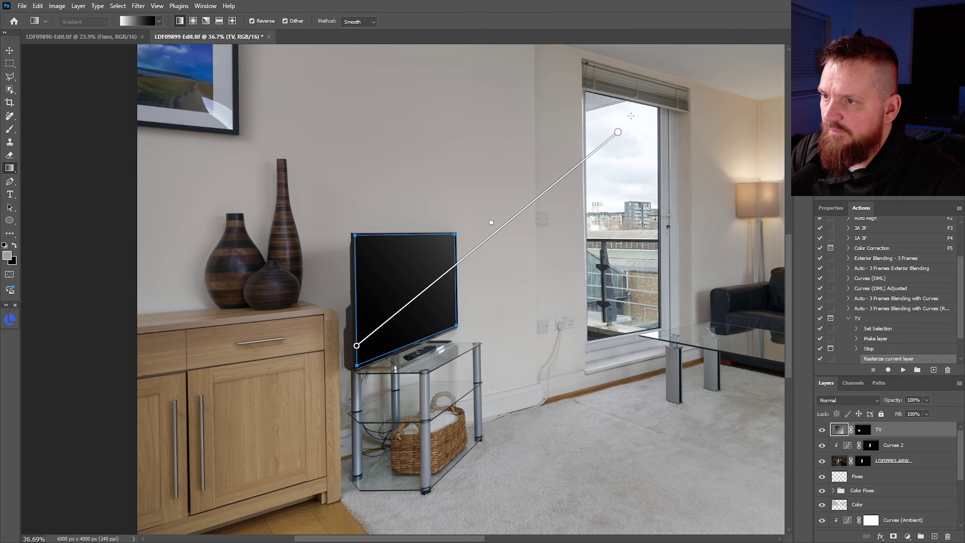
drag(619, 131, 639, 110)
drag(357, 345, 345, 377)
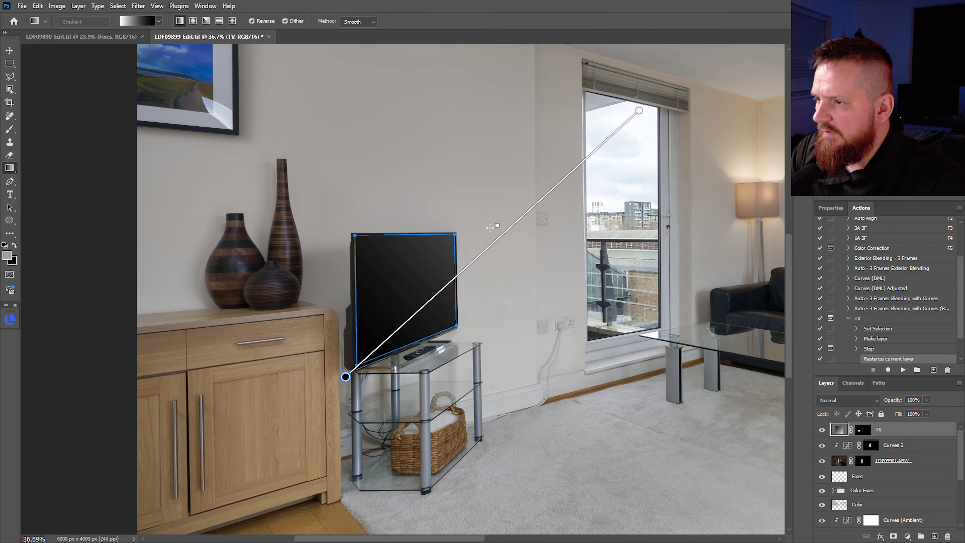
mouse_move(496, 225)
mouse_down()
mouse_move(515, 212)
mouse_move(463, 255)
mouse_move(508, 221)
mouse_up()
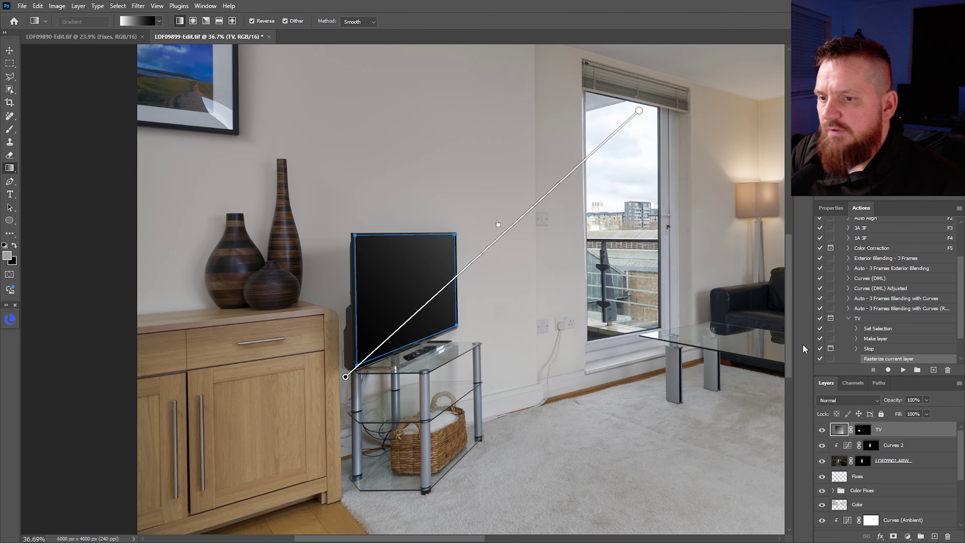
Resume the TV action with monochromatic uniform noise of 1%, and hide the path outline around the screen.
click(903, 370)
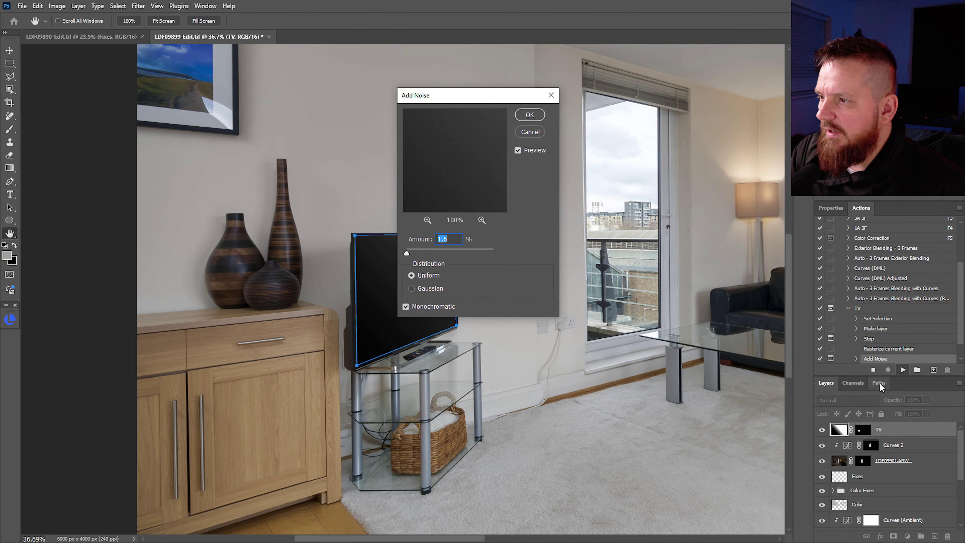
drag(497, 99, 663, 156)
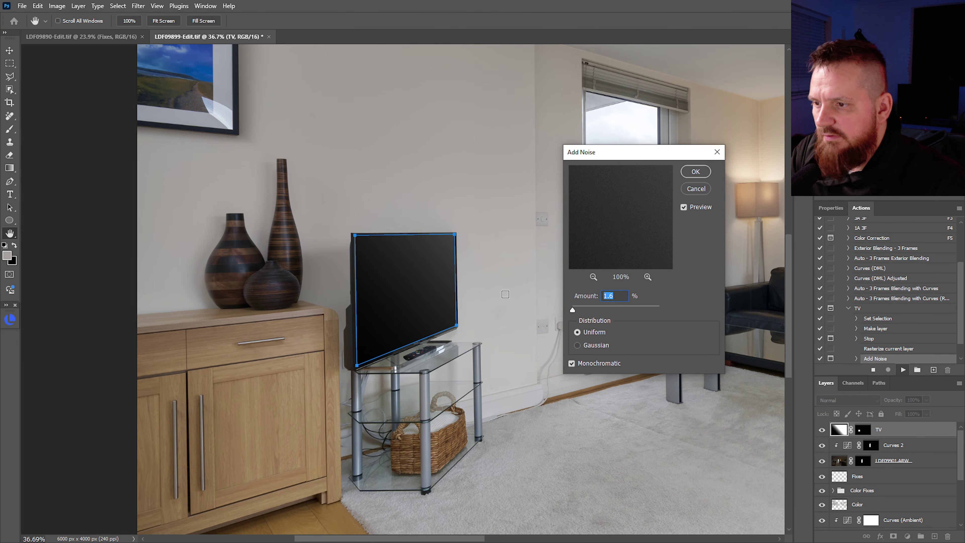
text(1)
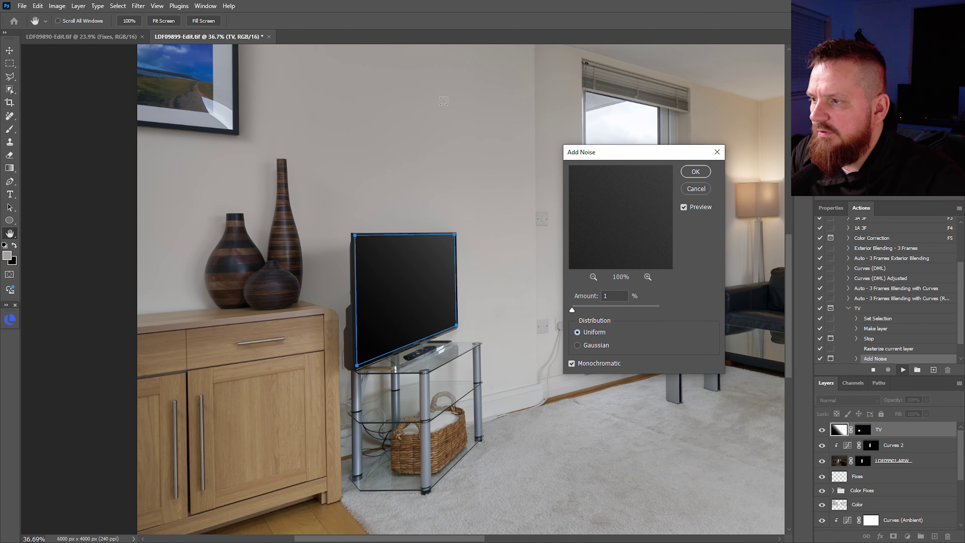
click(695, 171)
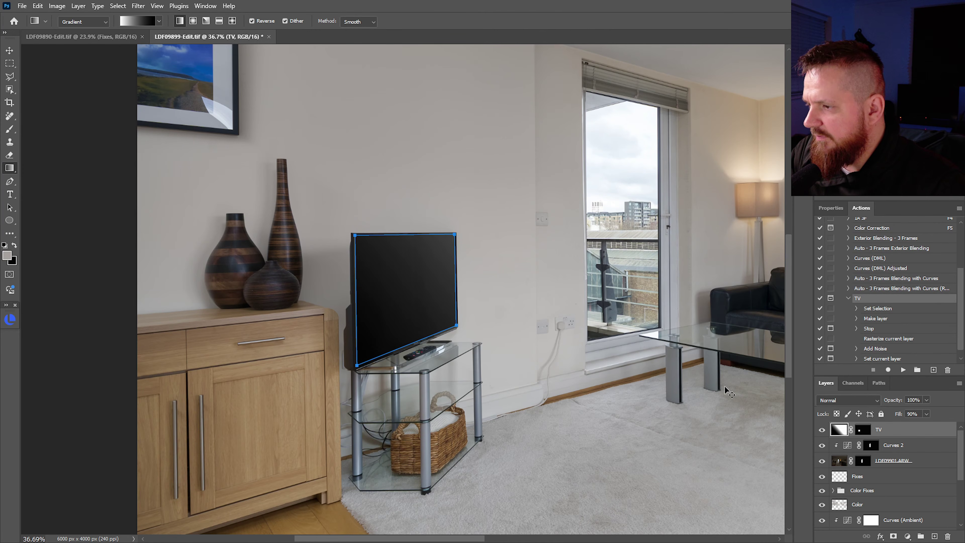
key(ctrl+h)
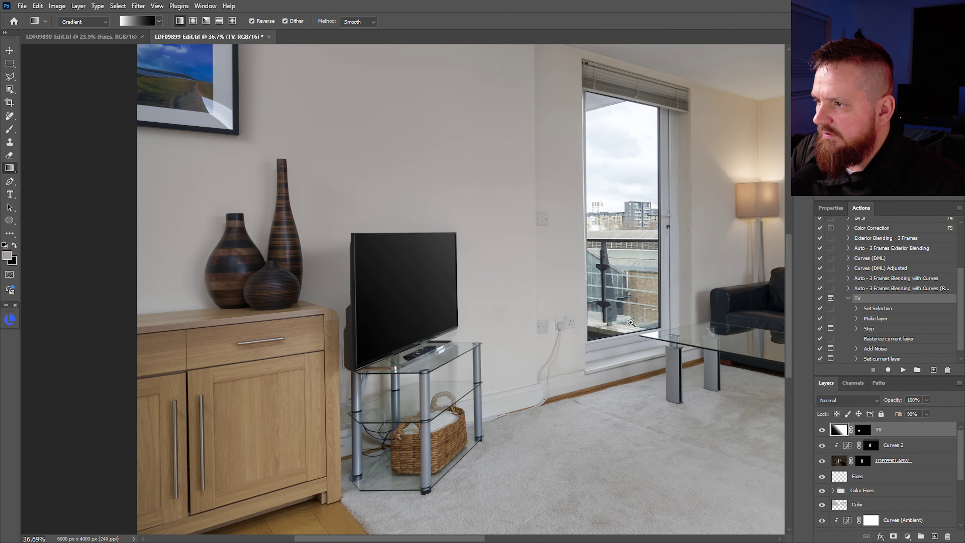
scroll(631, 323, down, 3)
key(v)
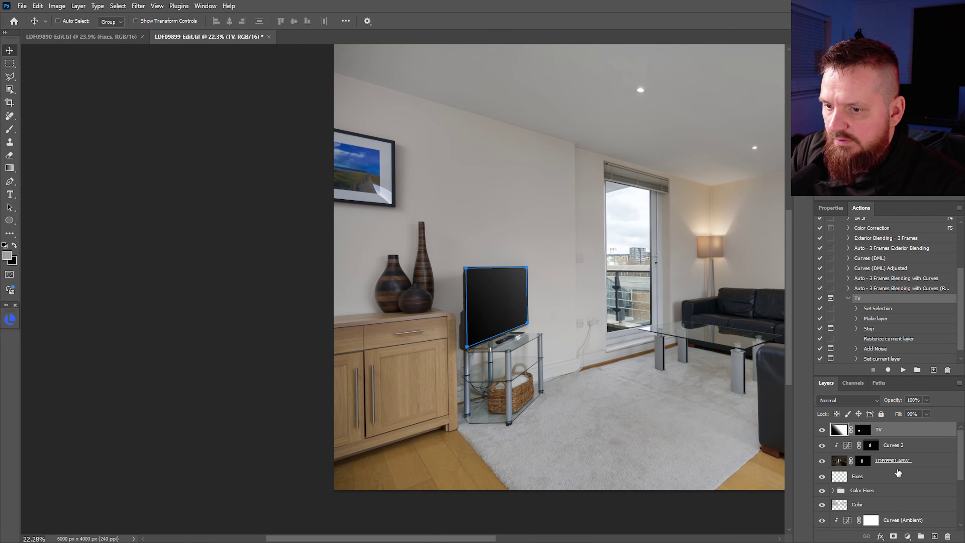
click(898, 468)
click(886, 432)
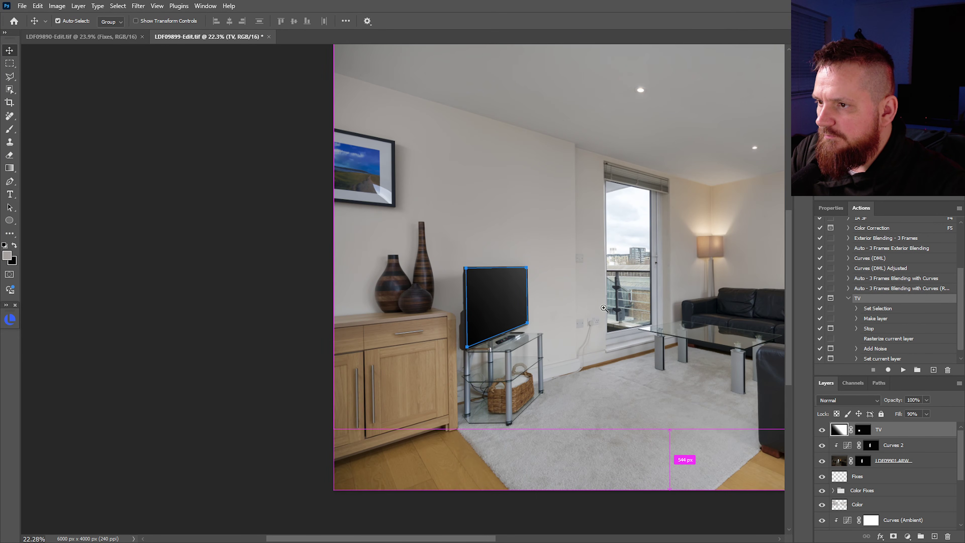
scroll(604, 308, down, 2)
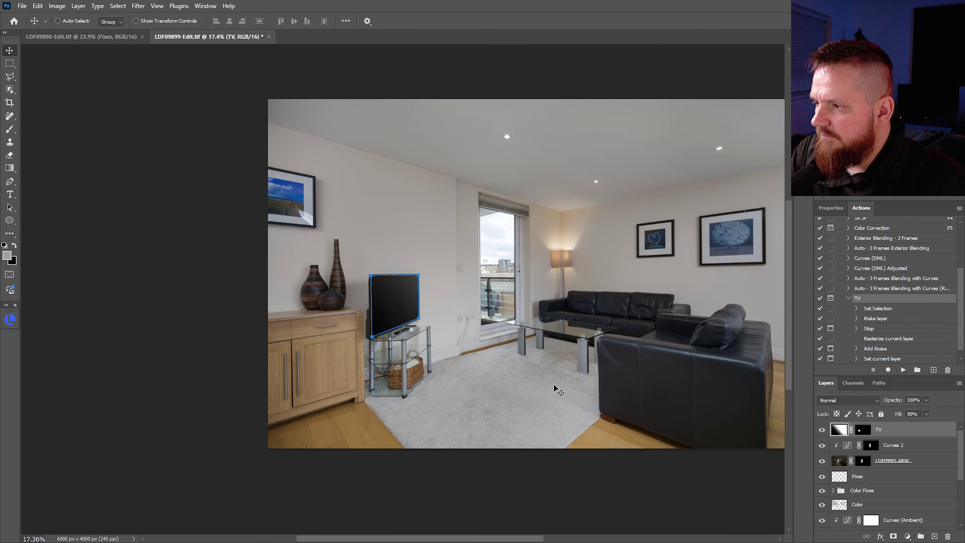
scroll(566, 306, up, 2)
key(alt+bracketleft)
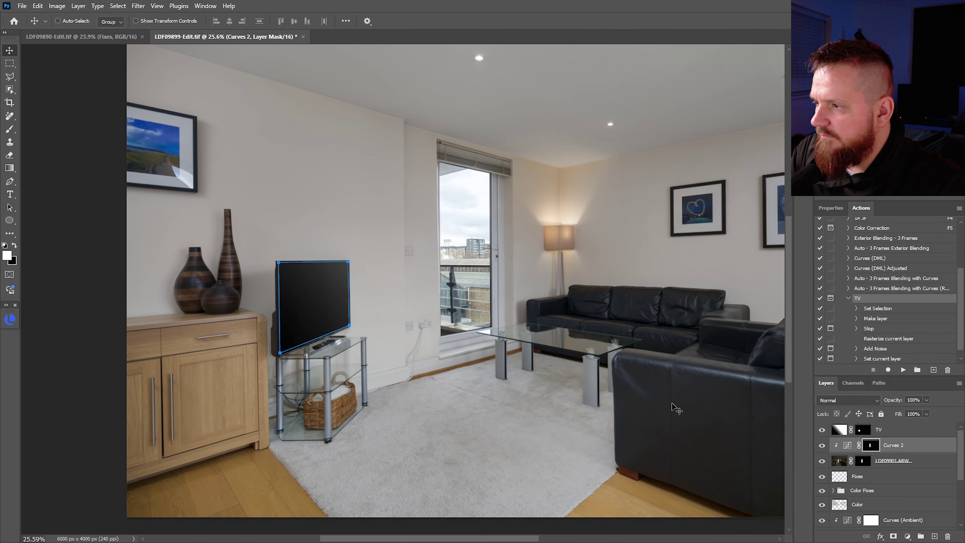
click(881, 432)
key(shift+9)
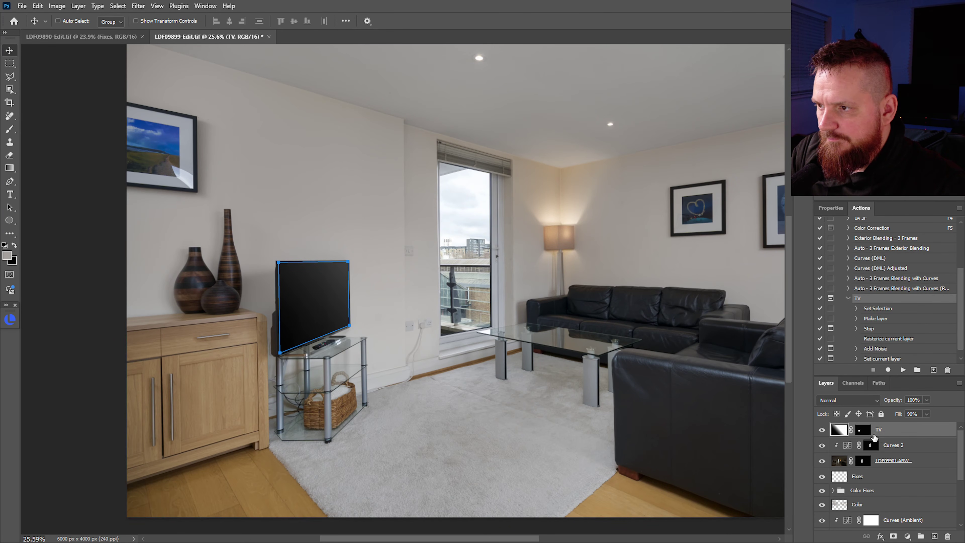
Start a Polygonal Lasso selection of the balcony door's sky along the overhang, blind and frame, down to the rooftops.
key(l)
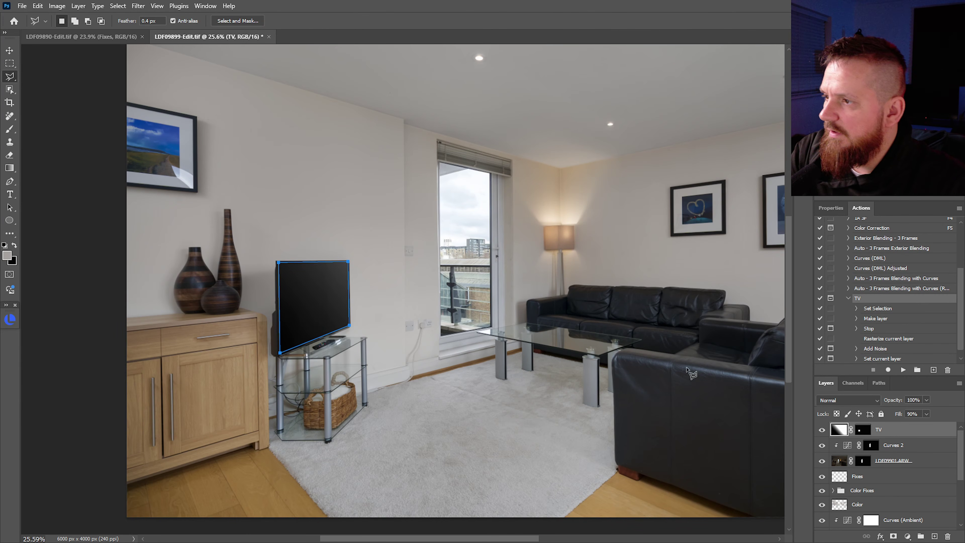
ctrl+click(479, 176)
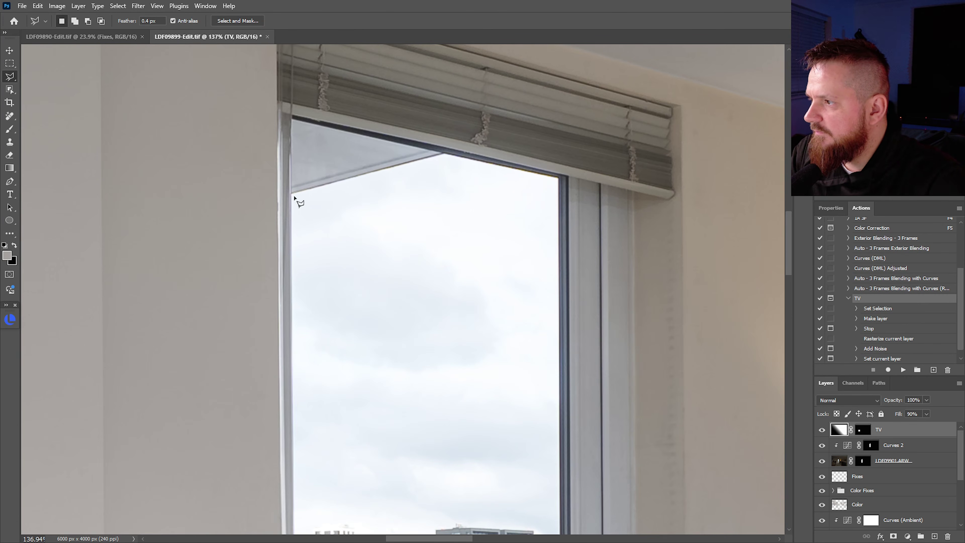
click(292, 193)
click(445, 154)
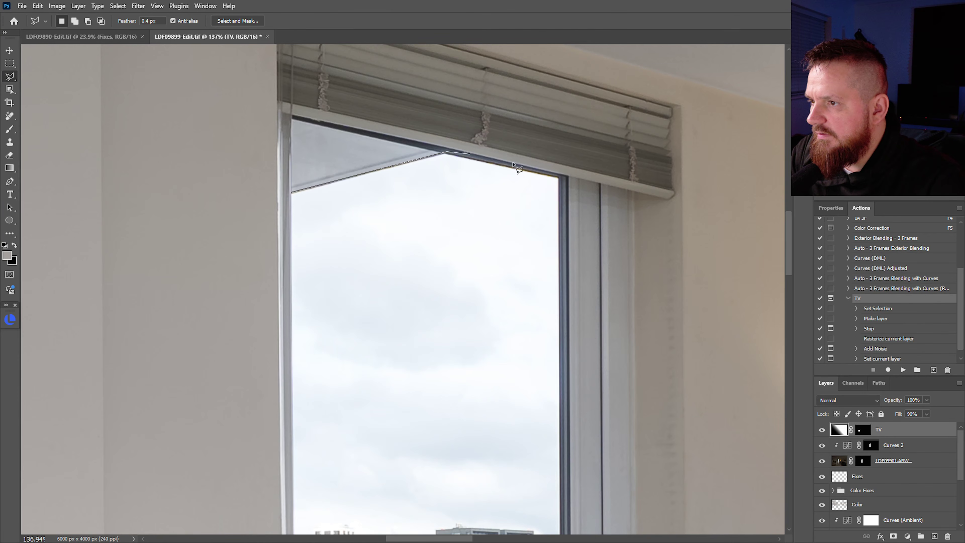
click(562, 175)
scroll(532, 182, down, 10)
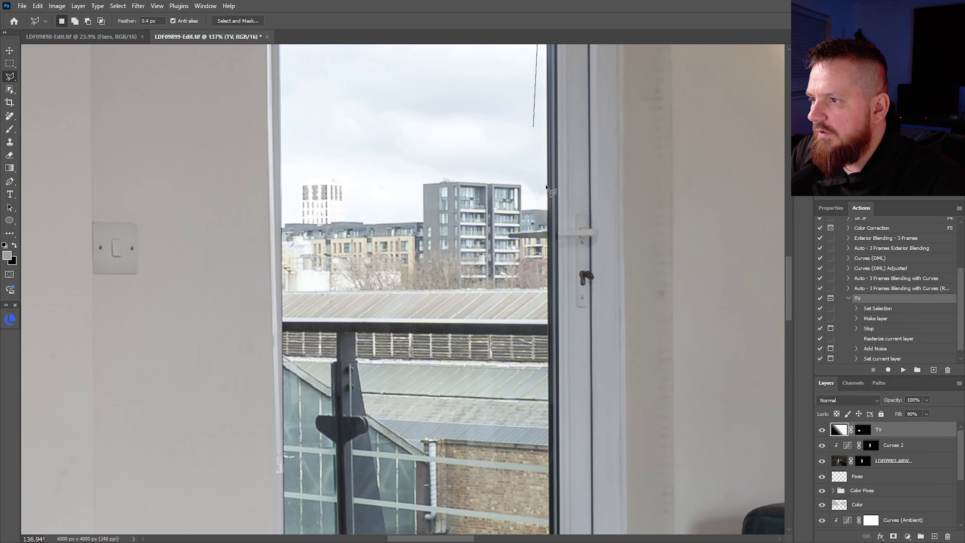
click(548, 211)
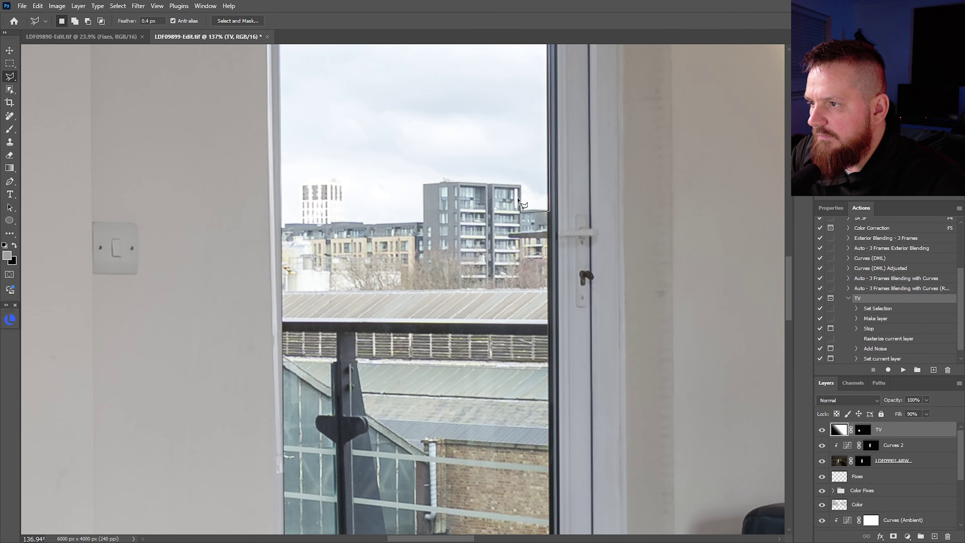
Trace the building skyline around both tower blocks and close the sky selection along the door's other frame edge.
click(515, 210)
click(513, 187)
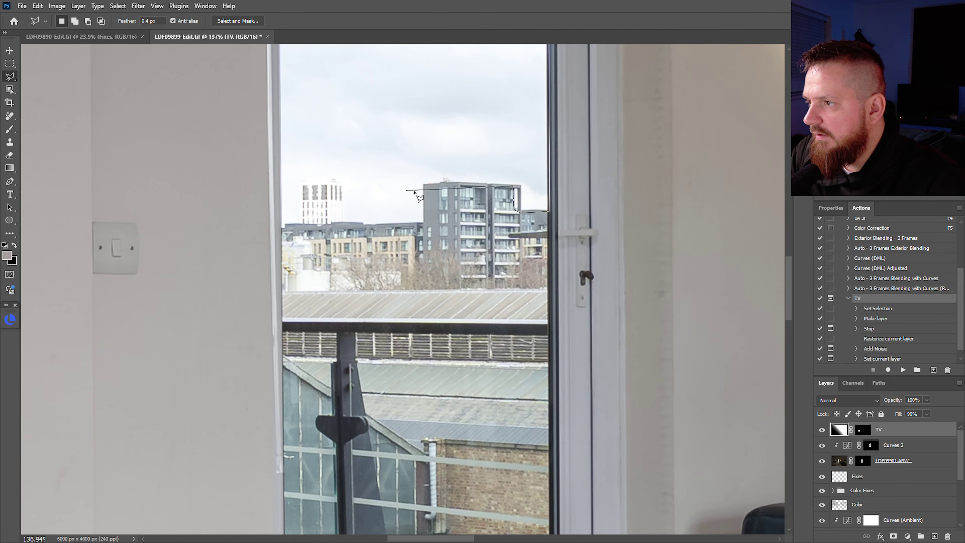
click(425, 185)
click(423, 223)
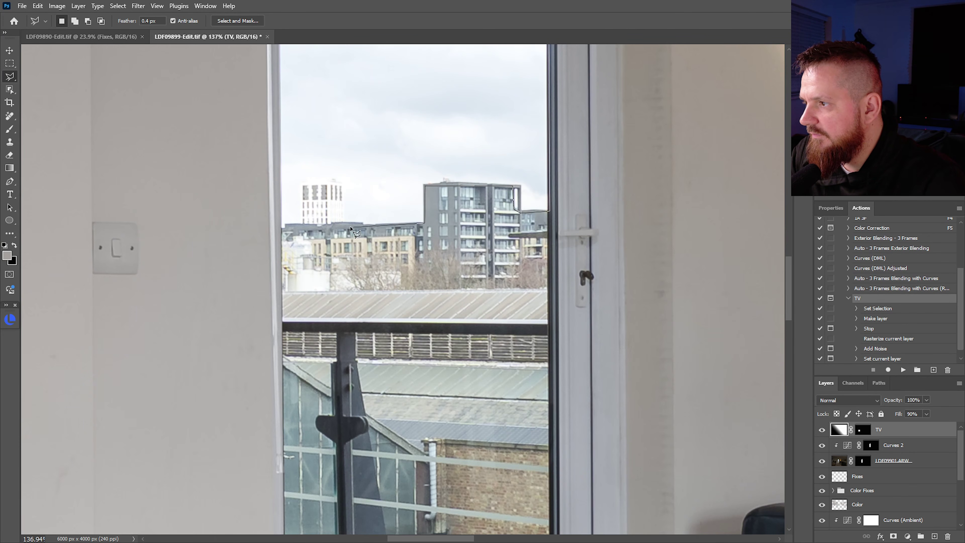
click(342, 223)
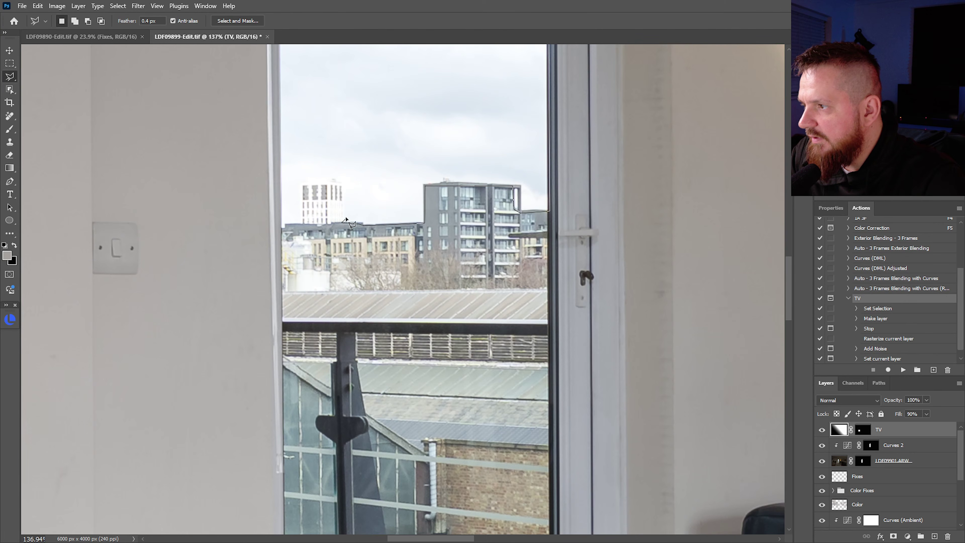
click(341, 183)
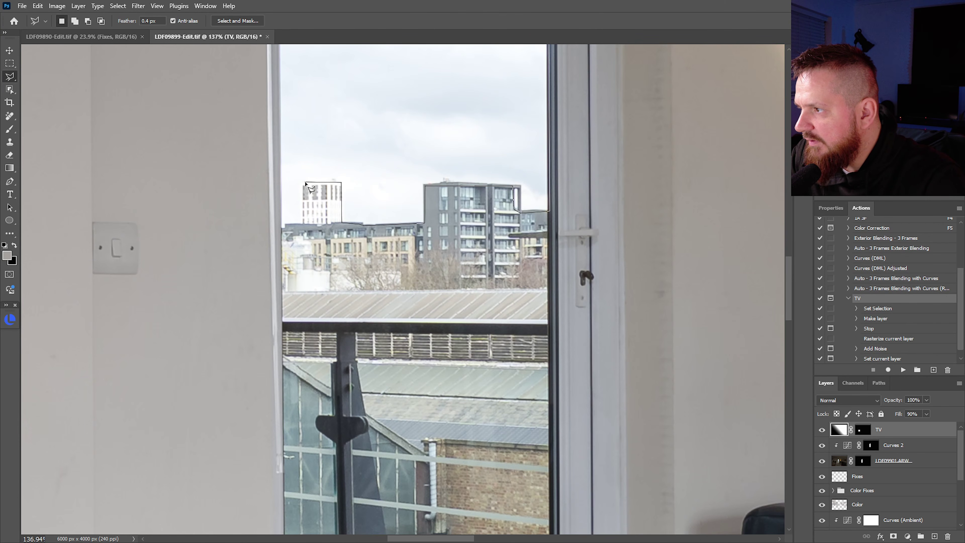
click(303, 182)
click(303, 224)
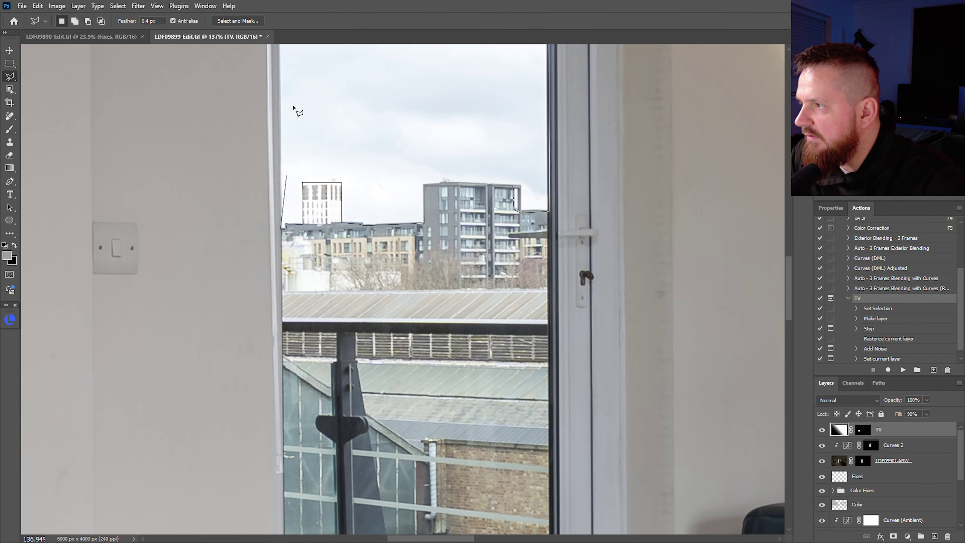
scroll(297, 108, up, 10)
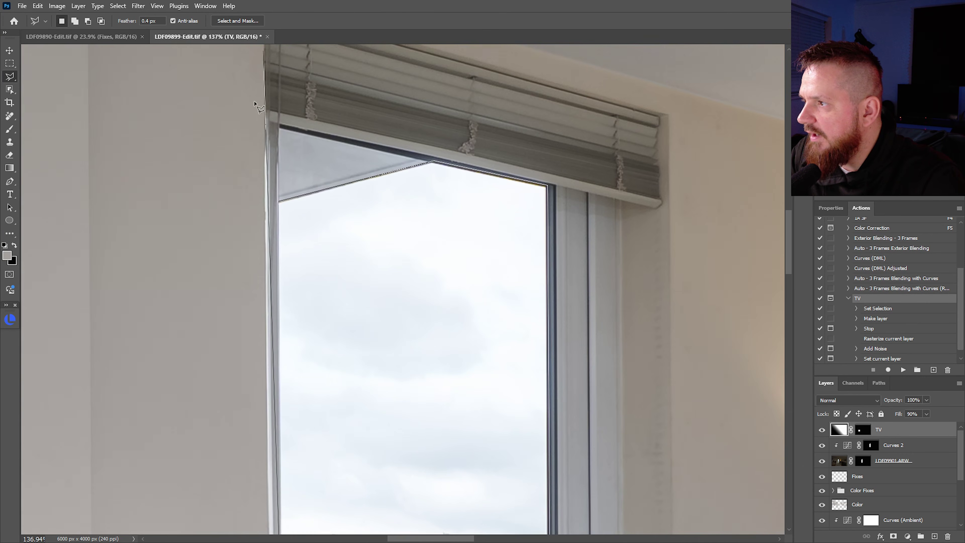
click(286, 209)
scroll(301, 271, down, 5)
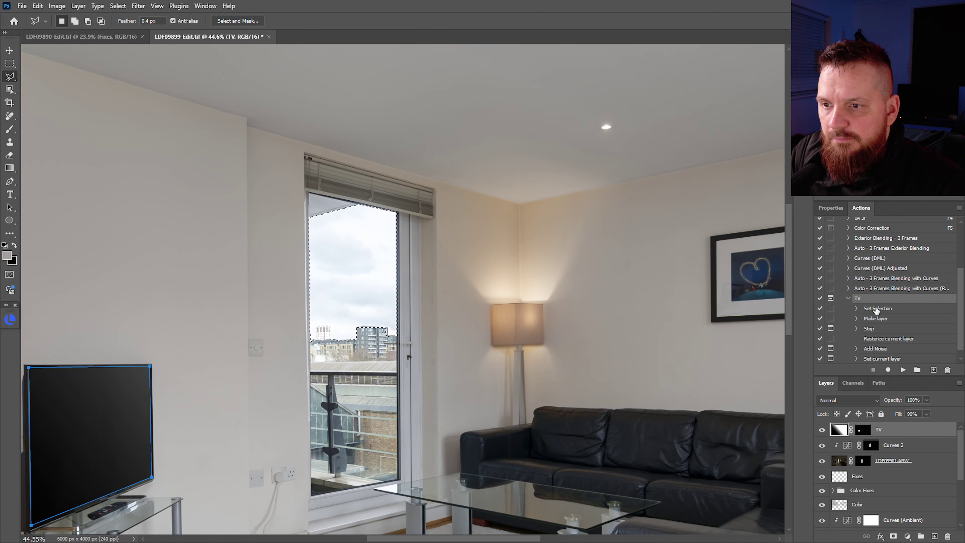
Try the recorded Sky Swap action on the selected sky as far as its Curves adjustment.
click(849, 299)
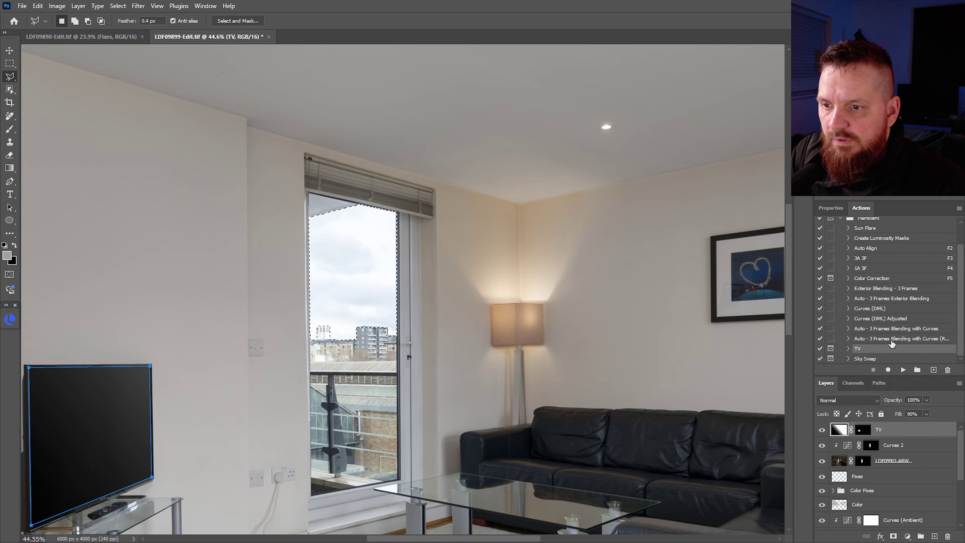
click(870, 360)
click(904, 370)
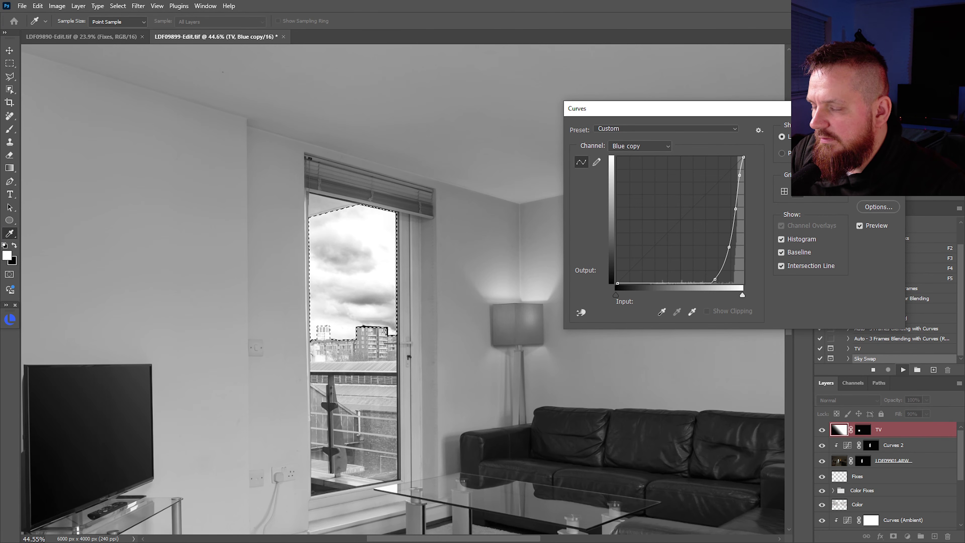
key(Return)
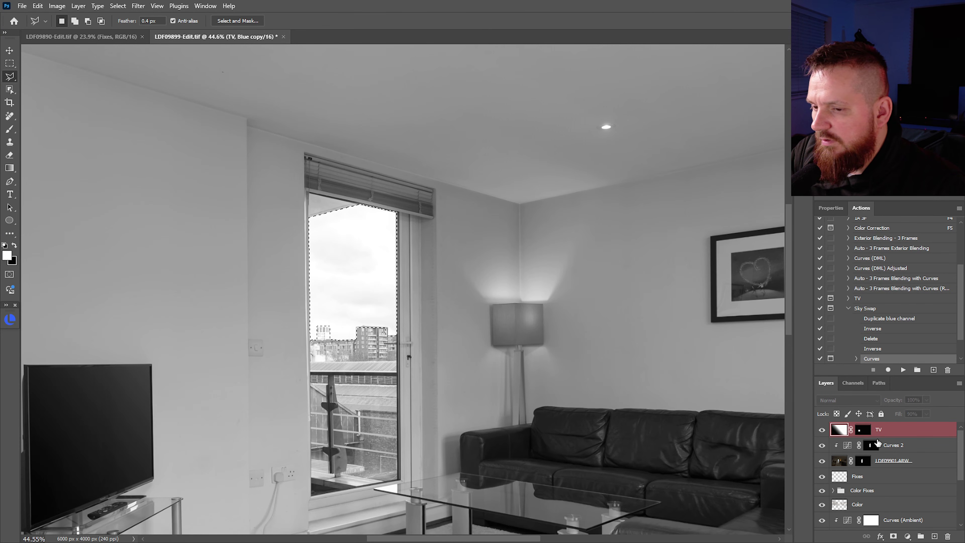
Clear the selection, delete the duplicated blue channel and return to the full RGB composite.
key(ctrl+d)
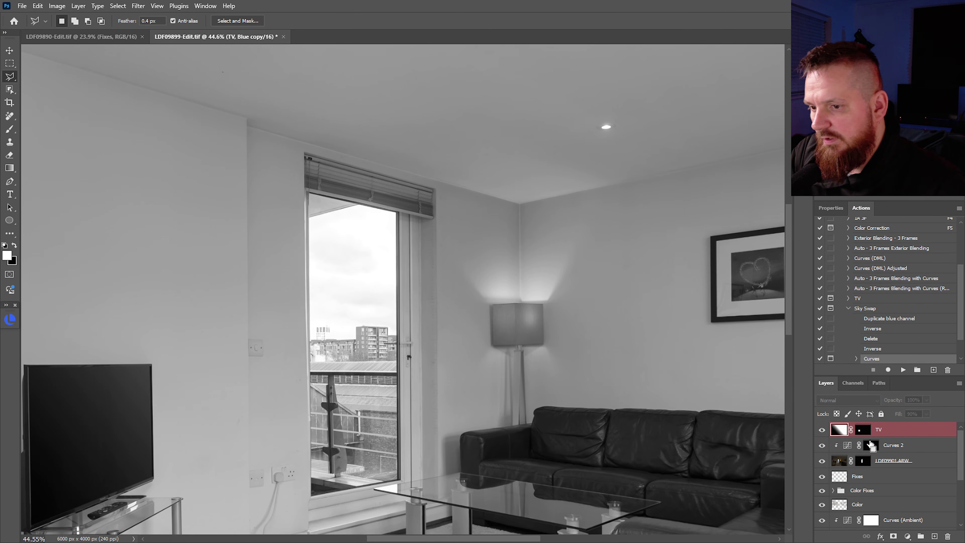
click(853, 383)
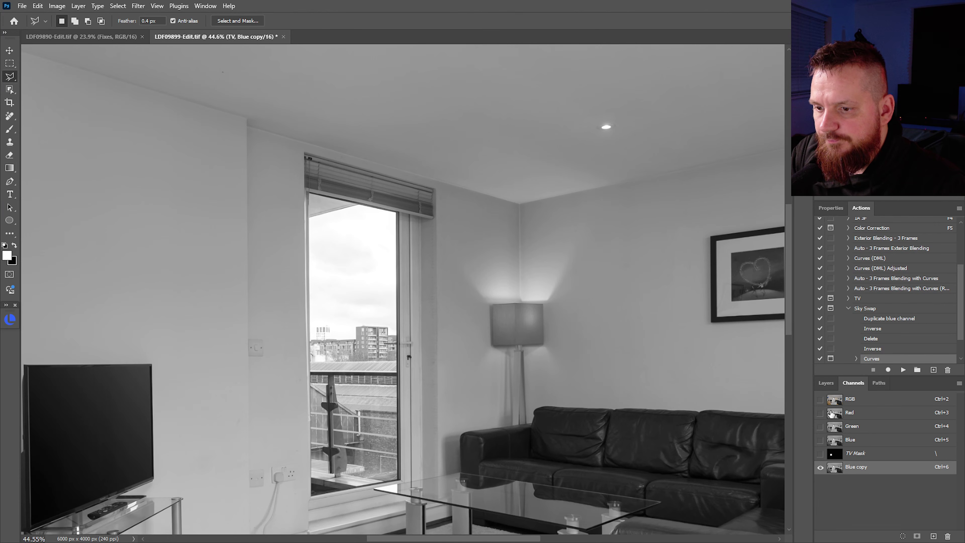
click(820, 399)
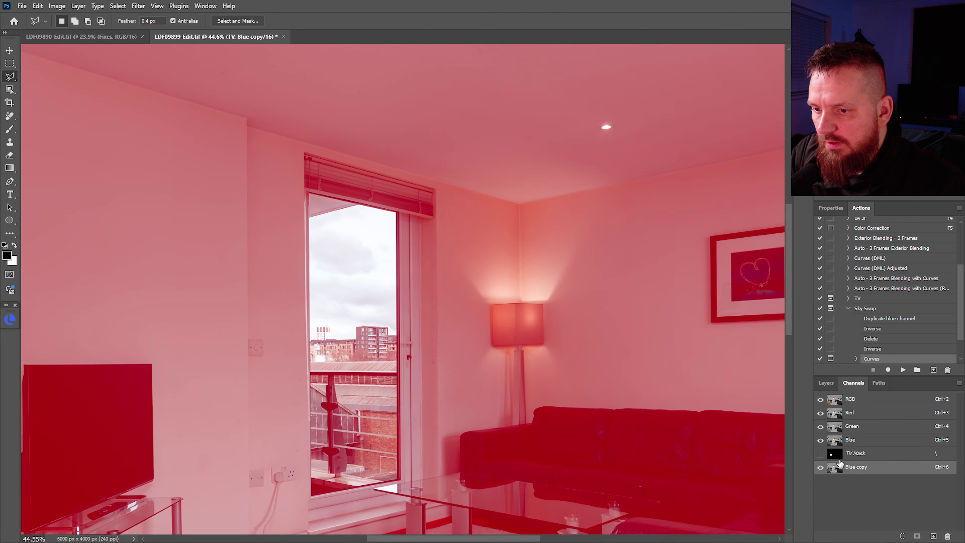
click(820, 467)
drag(878, 470, 948, 536)
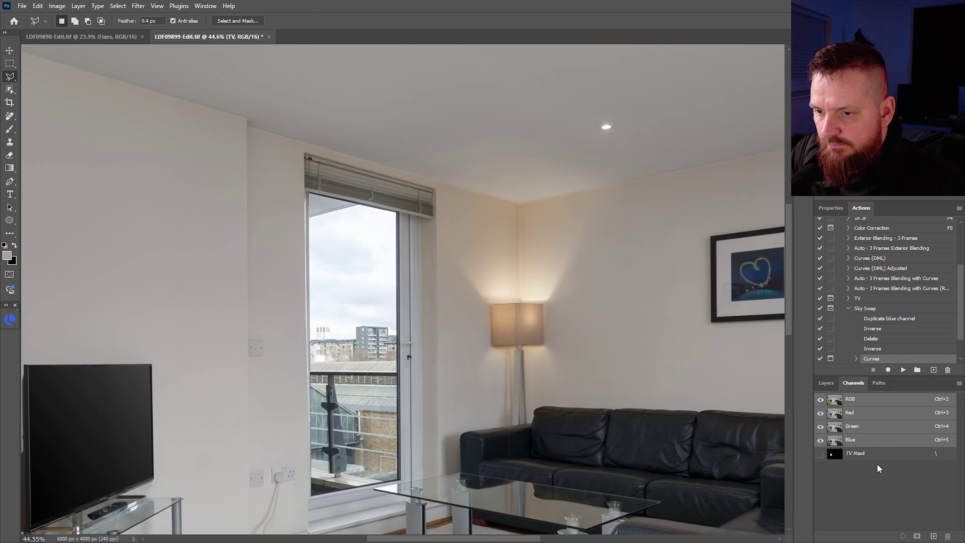
click(872, 455)
click(864, 403)
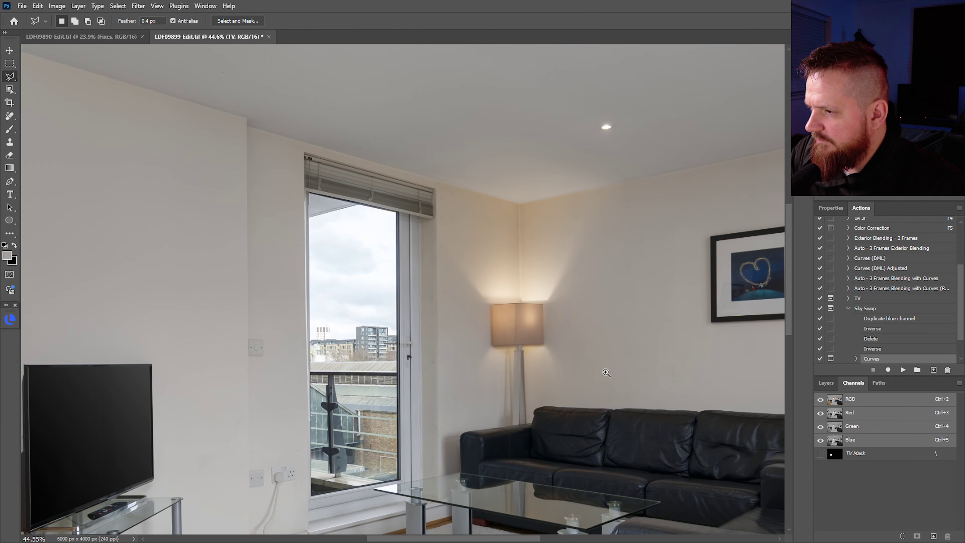
Place the Blue Sky-15 image, scaled to about 25%, over the balcony door and the wall around it.
scroll(605, 371, down, 2)
scroll(551, 373, up, 4)
key(F7)
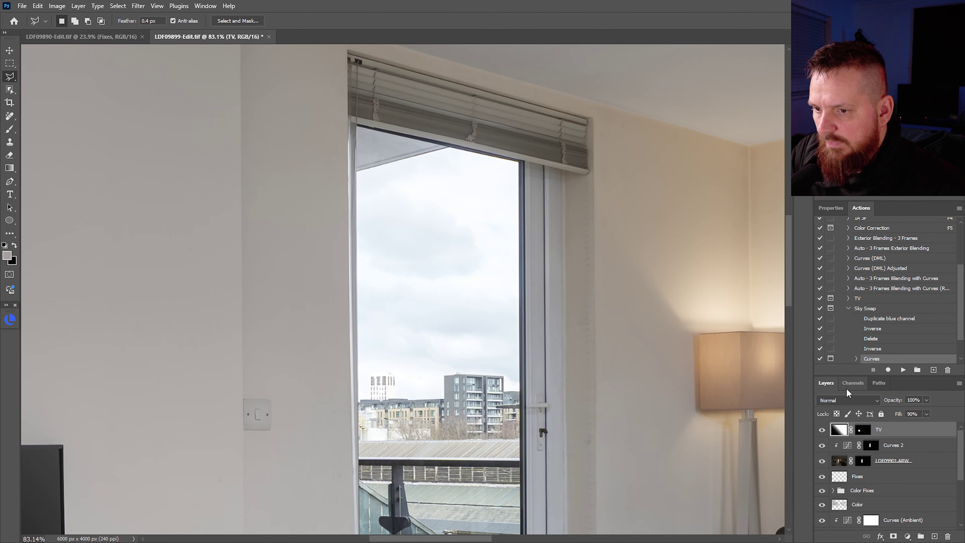
click(851, 384)
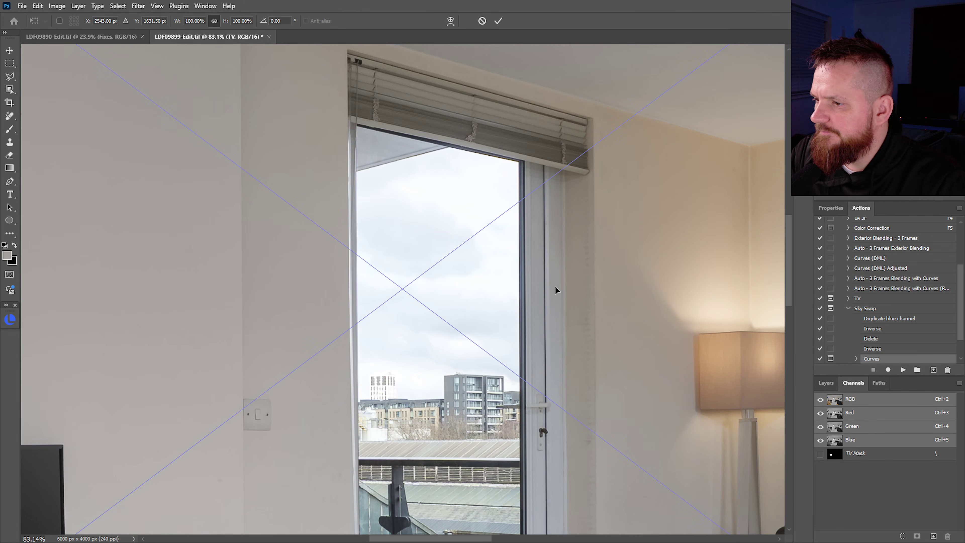
scroll(485, 297, down, 10)
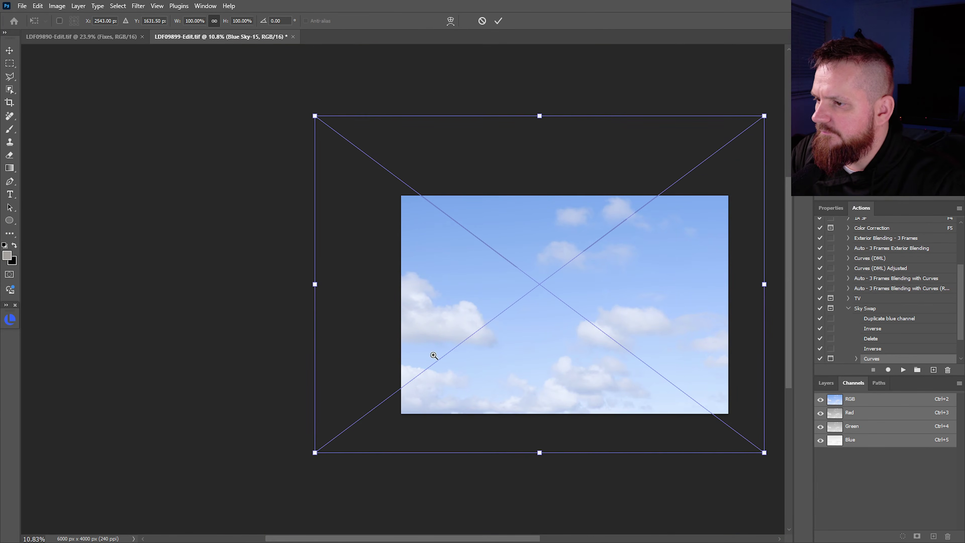
drag(538, 438, 570, 287)
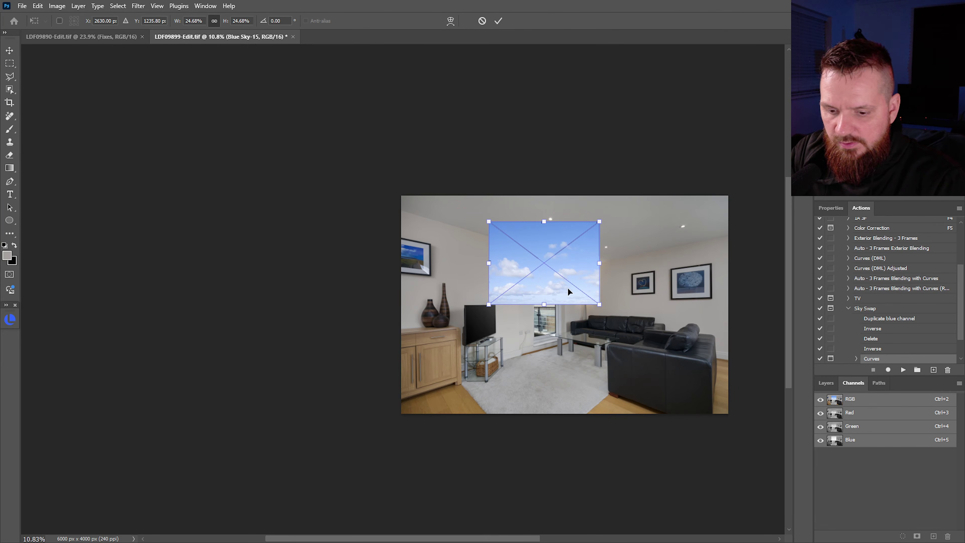
key(Return)
Rasterize the Blue Sky-15 layer and hide it to expose the balcony door.
key(l)
scroll(570, 288, up, 5)
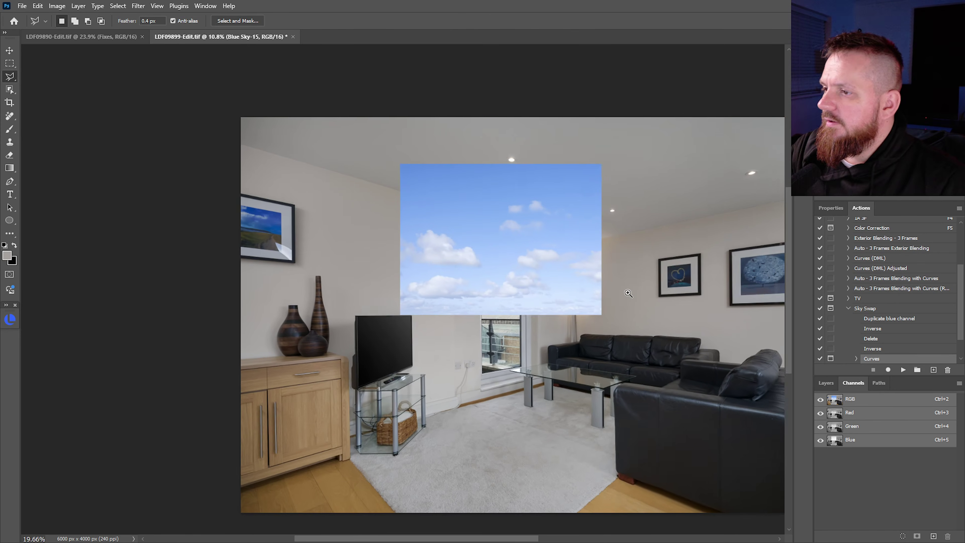
click(828, 384)
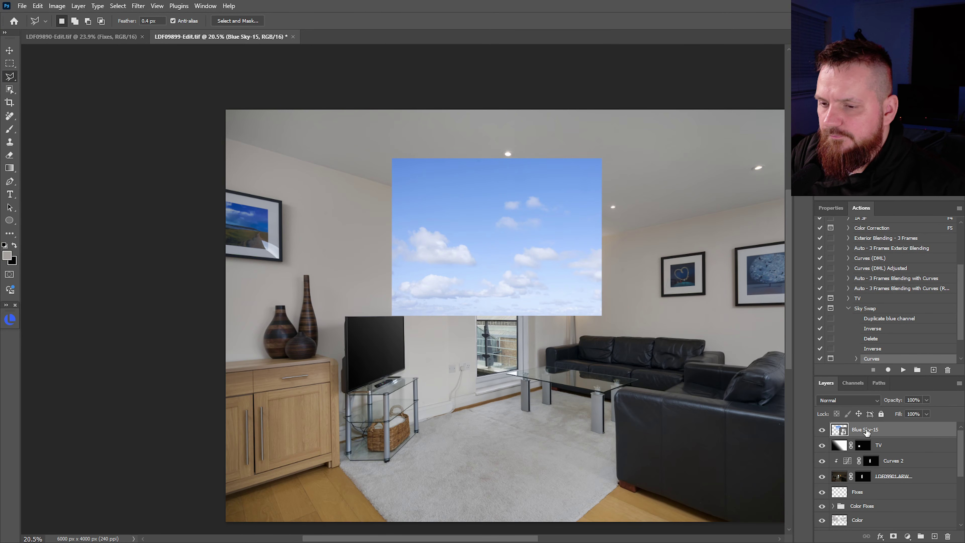
right_click(866, 430)
click(874, 393)
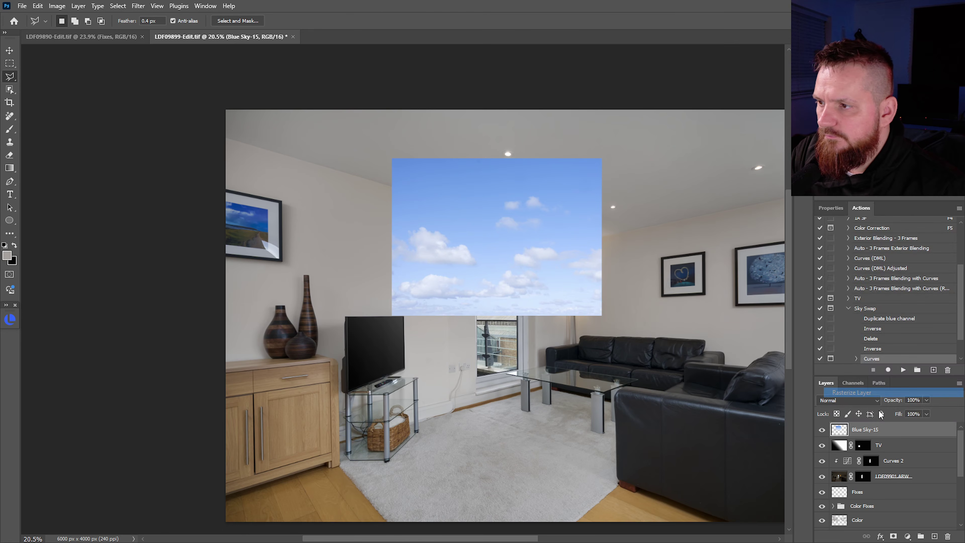
click(822, 429)
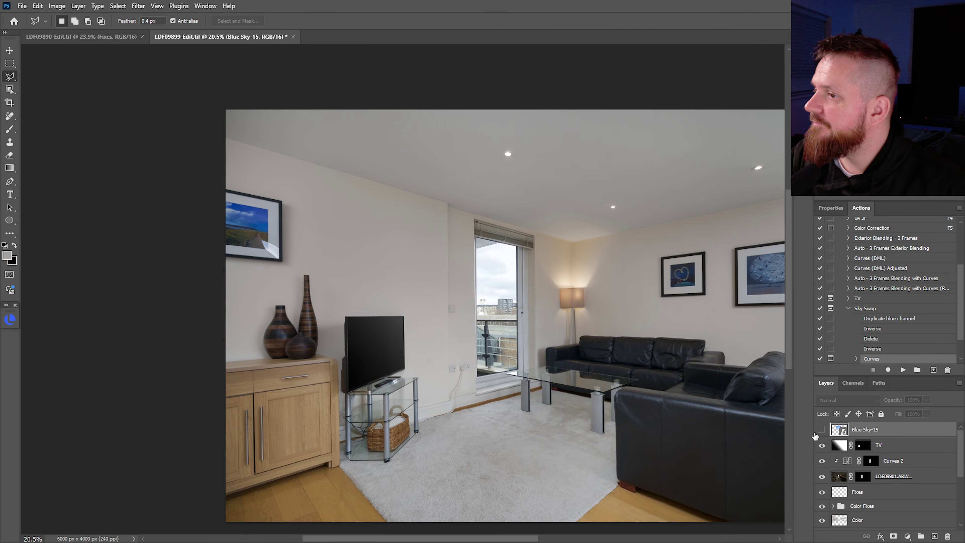
Outline the cloudy sky in the balcony door with a polygonal selection, following the door frame and the rooftops of the buildings.
drag(526, 285, 574, 279)
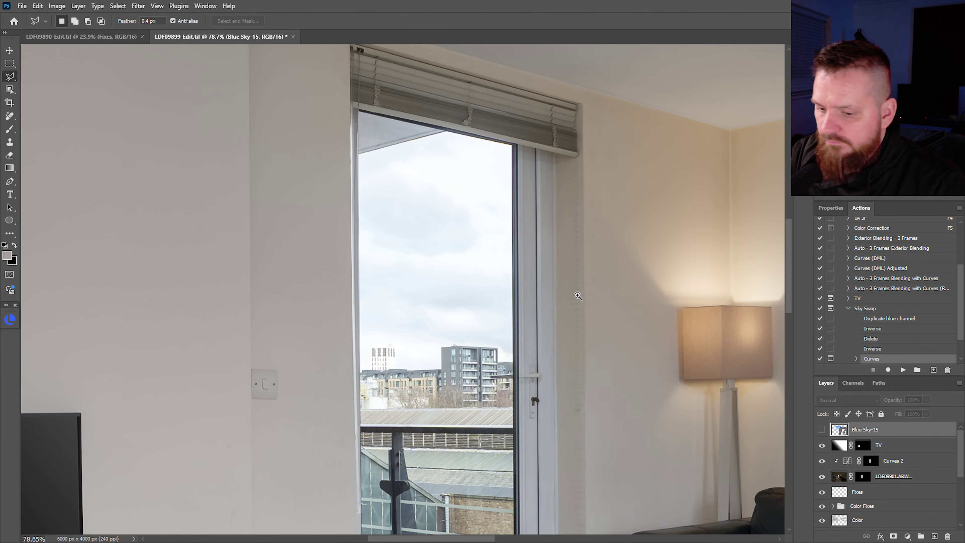
click(358, 153)
click(446, 131)
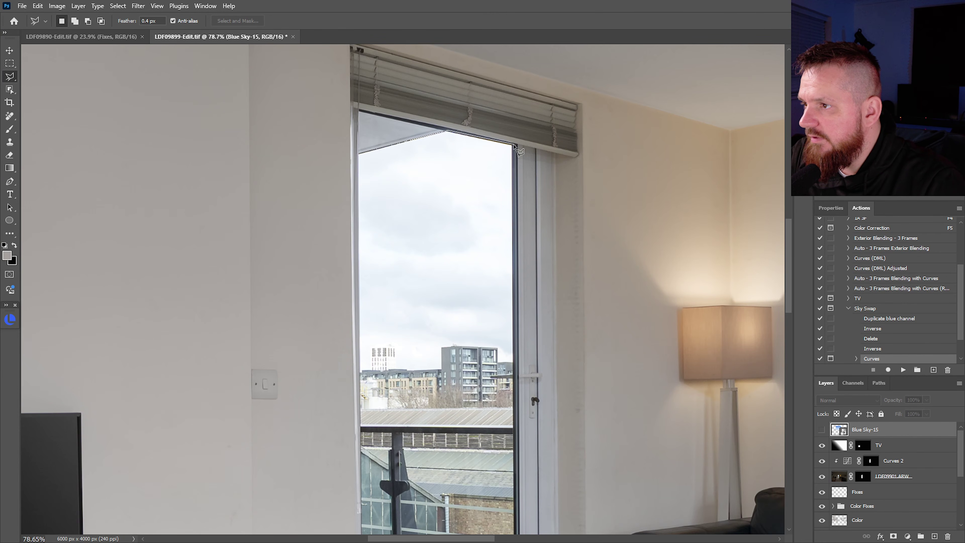
click(514, 144)
click(516, 364)
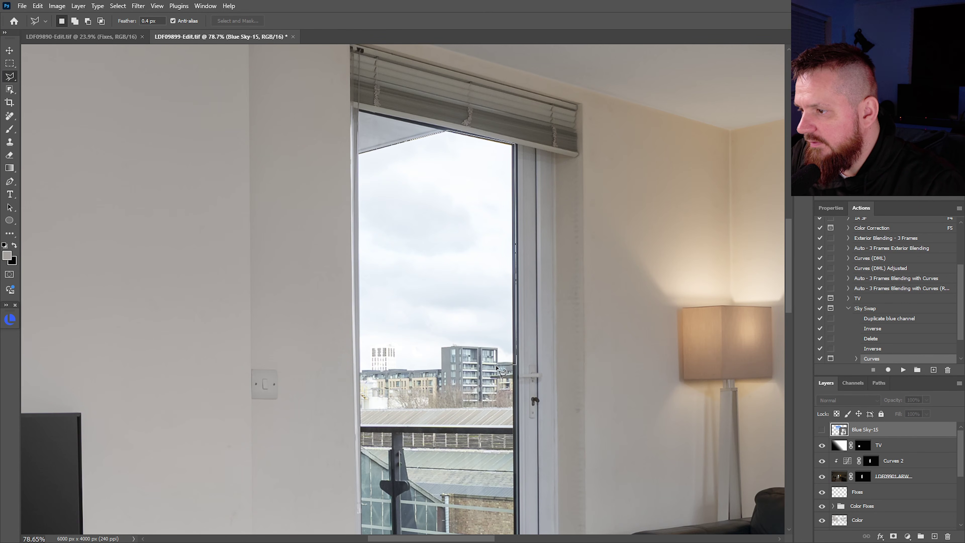
click(494, 364)
click(496, 350)
click(443, 349)
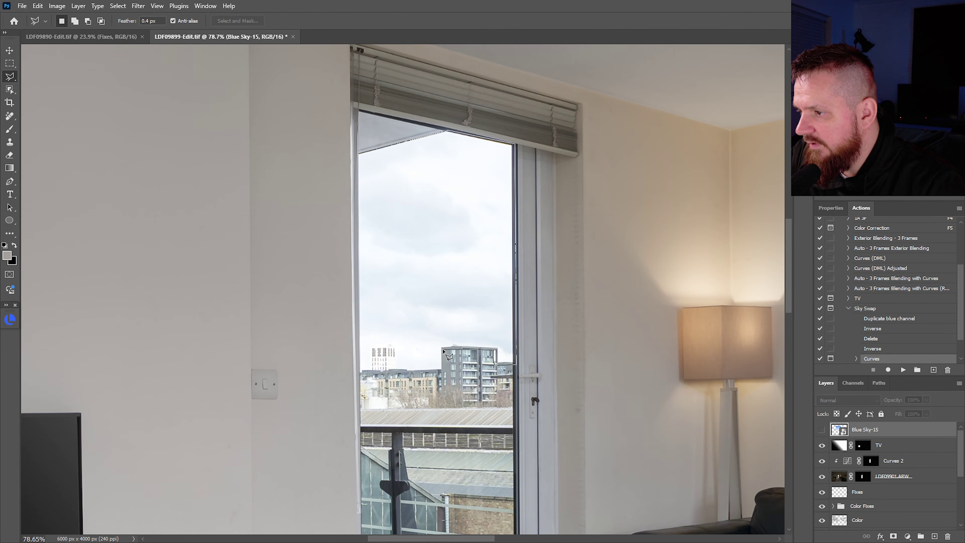
click(396, 369)
click(394, 348)
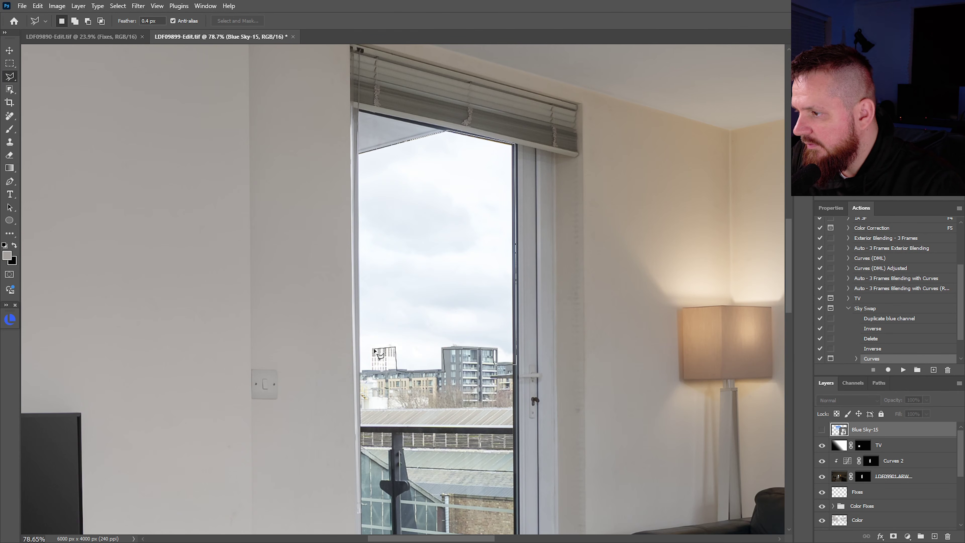
click(373, 348)
click(375, 369)
click(360, 374)
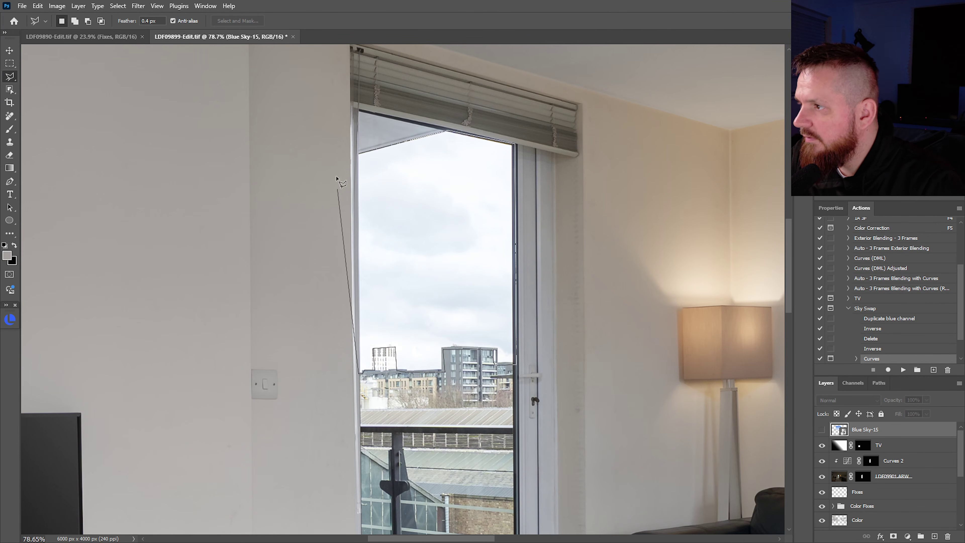
click(359, 154)
Refine the sky selection with Color Range, sampling the cloud tones from the upper sky down to the skyline.
key(alt+s)
key(c)
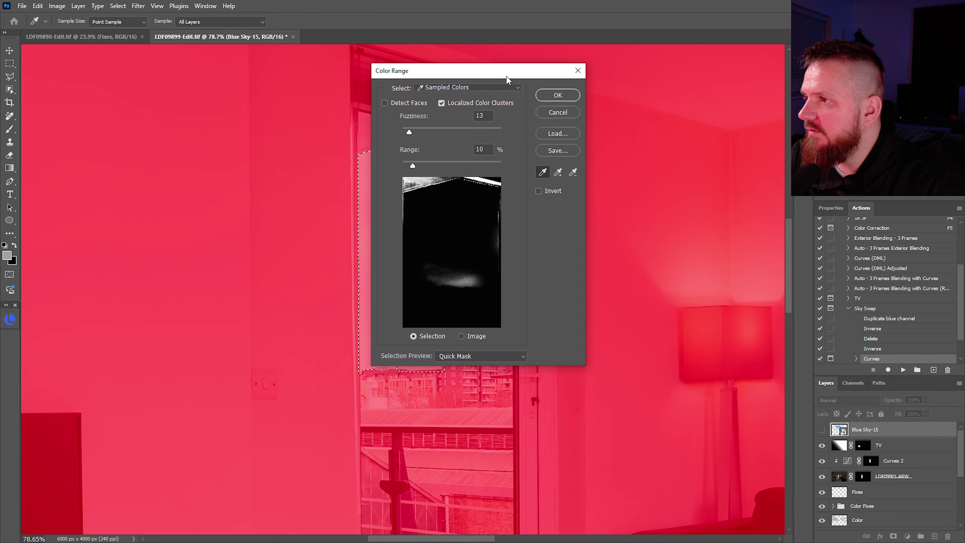
drag(507, 70, 214, 91)
click(402, 201)
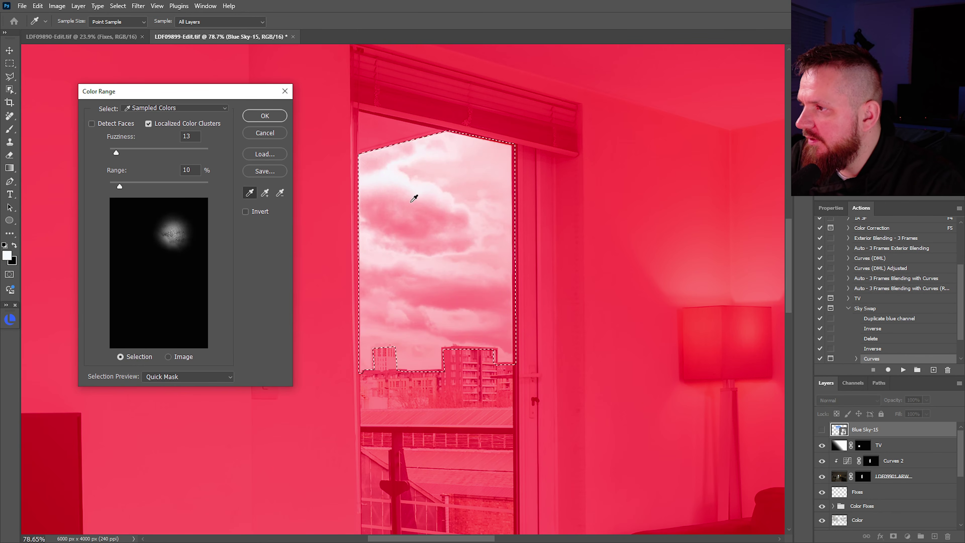
shift+click(403, 208)
shift+click(413, 208)
shift+click(442, 279)
shift+click(474, 289)
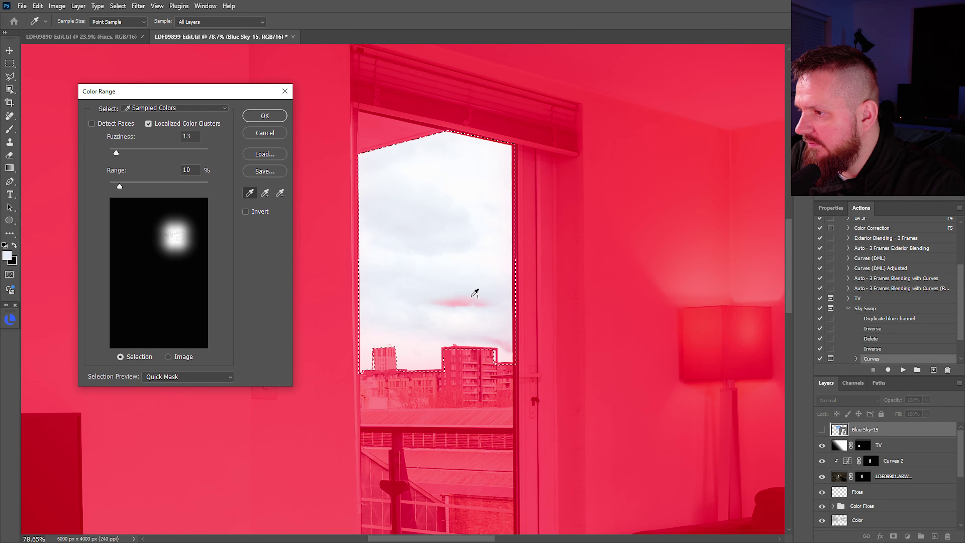
shift+click(465, 297)
shift+click(490, 298)
shift+click(480, 313)
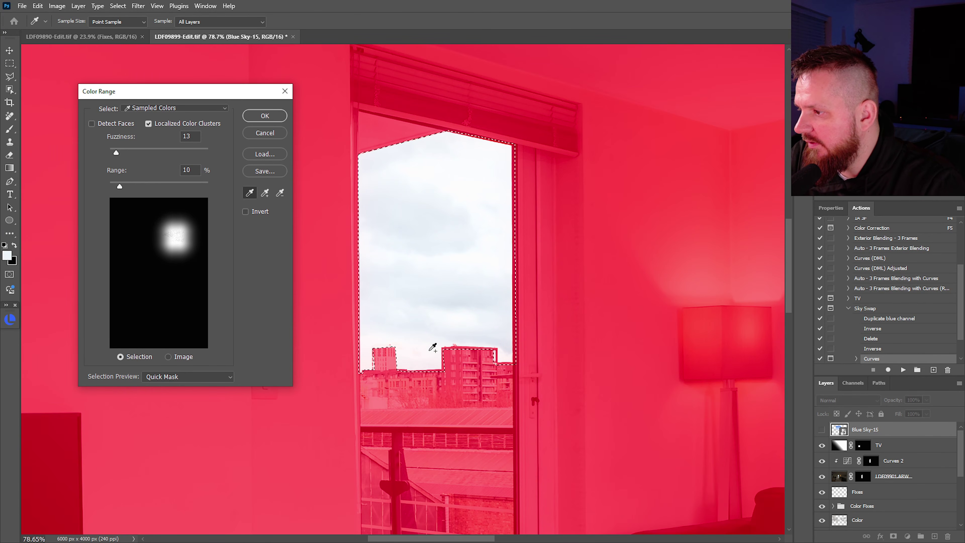
shift+click(419, 340)
click(268, 116)
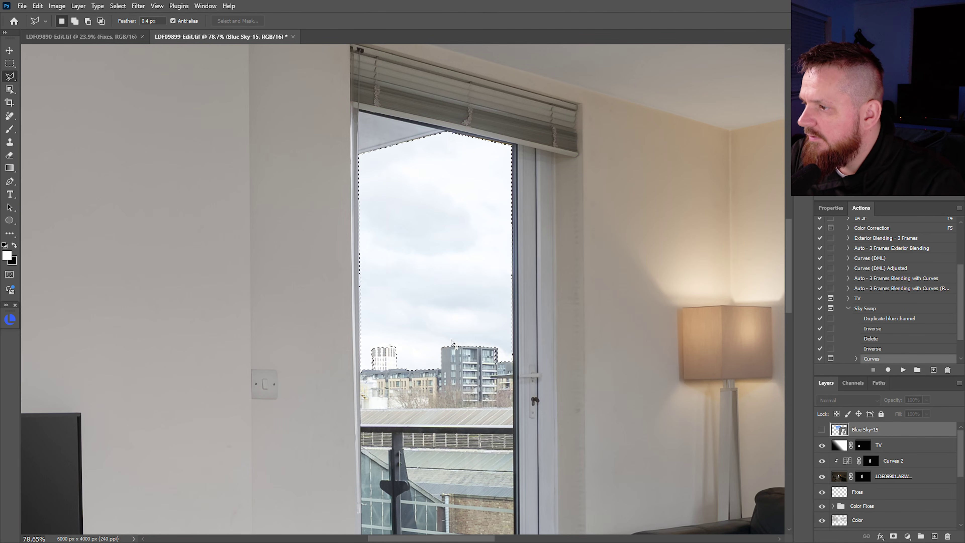
Show the Blue Sky-15 layer and add a layer mask that limits it to the selected sky in the balcony door.
click(822, 429)
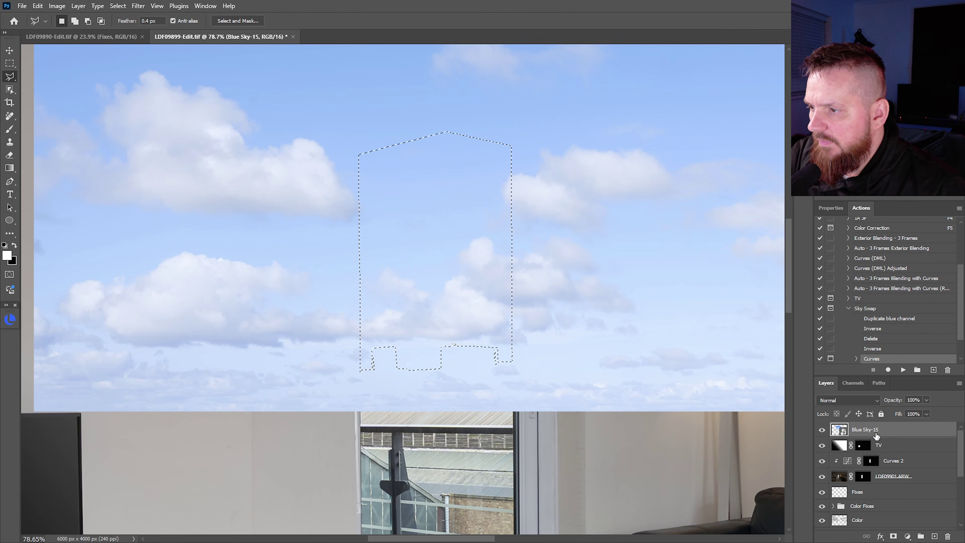
click(893, 536)
key(ctrl+0)
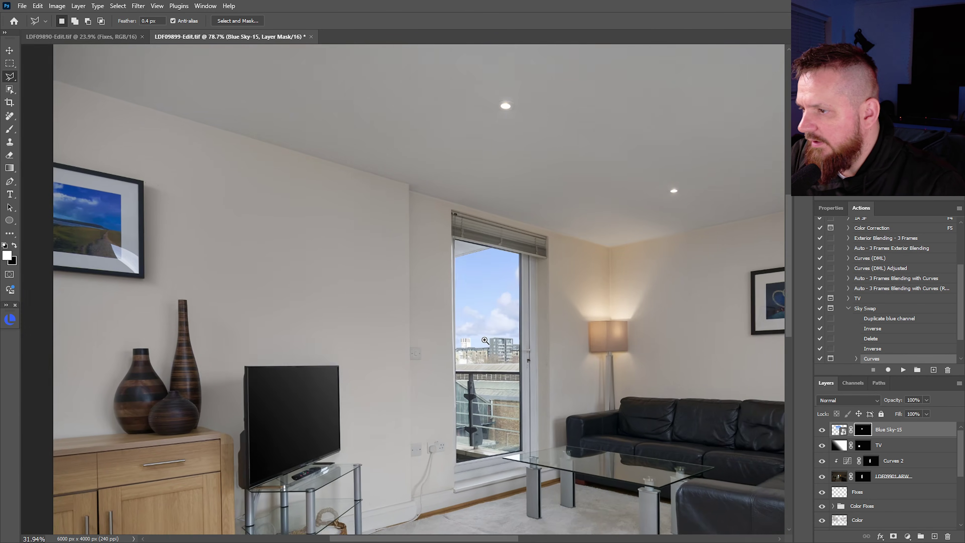
click(485, 340)
alt+click(517, 325)
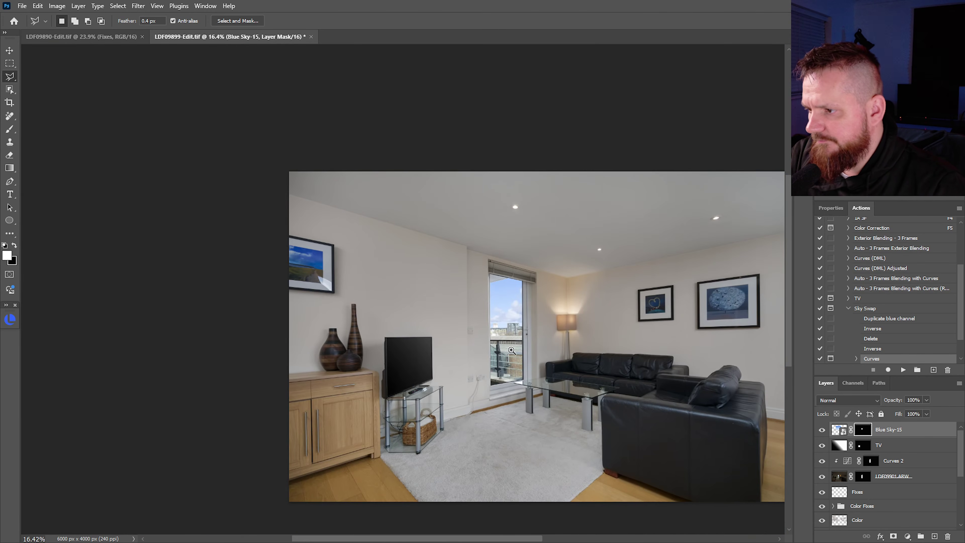
click(547, 316)
click(546, 315)
click(511, 339)
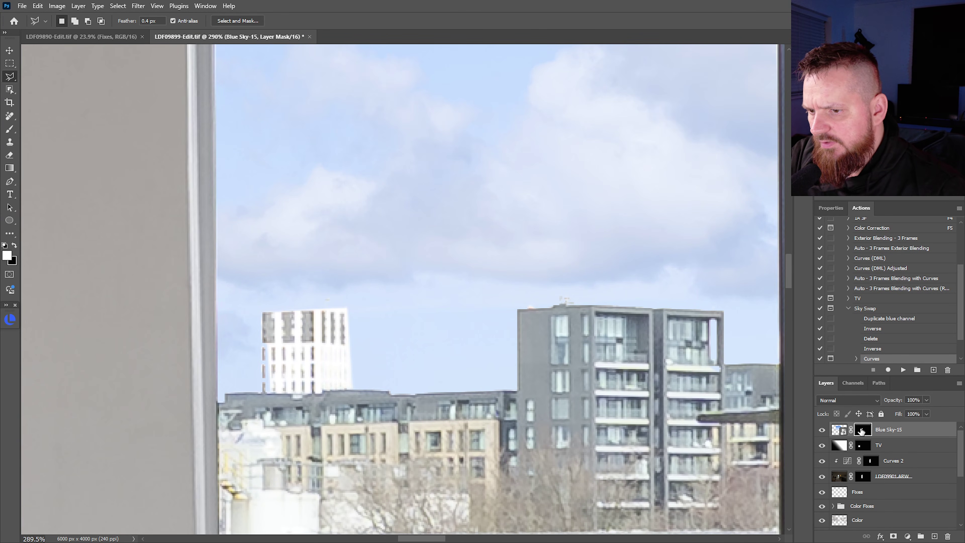
scroll(266, 354, up, 4)
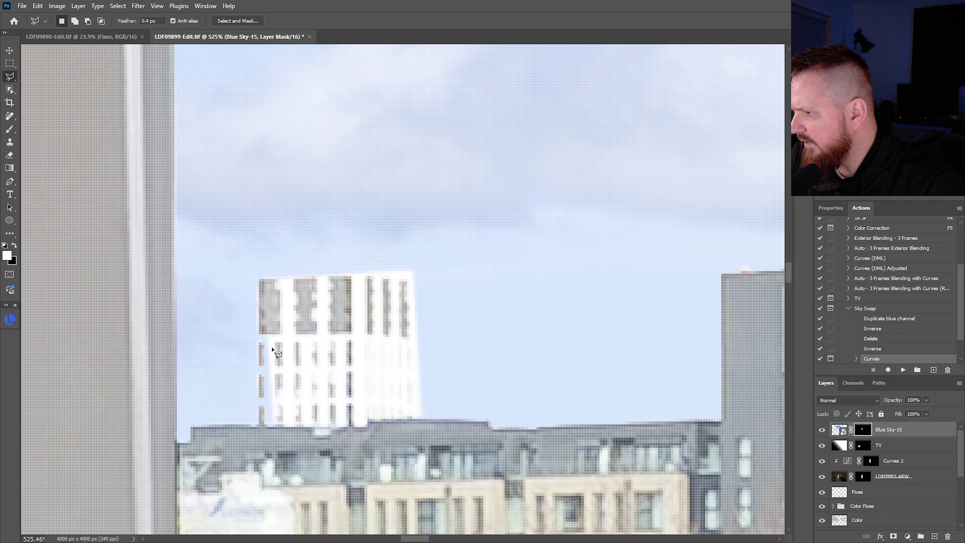
key(b)
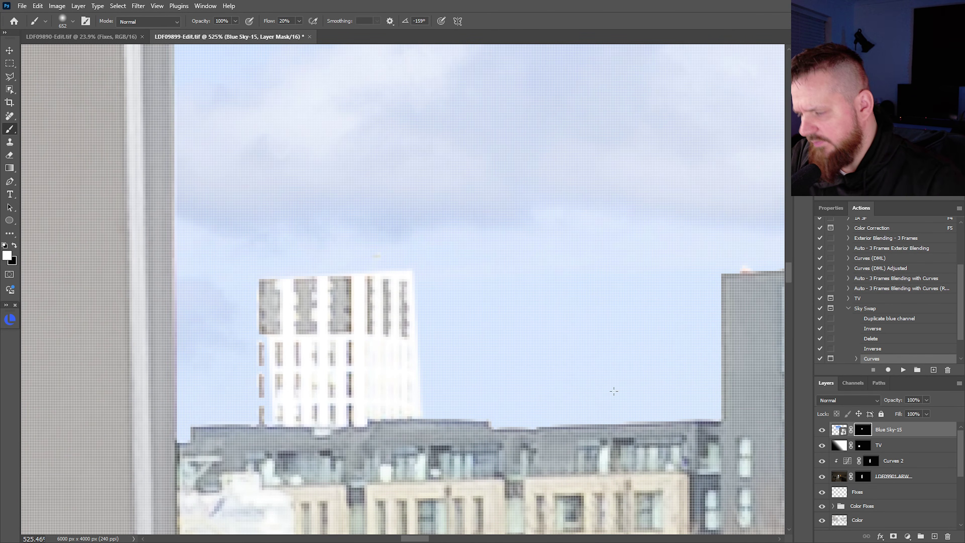
alt+right_click(300, 323)
key(l)
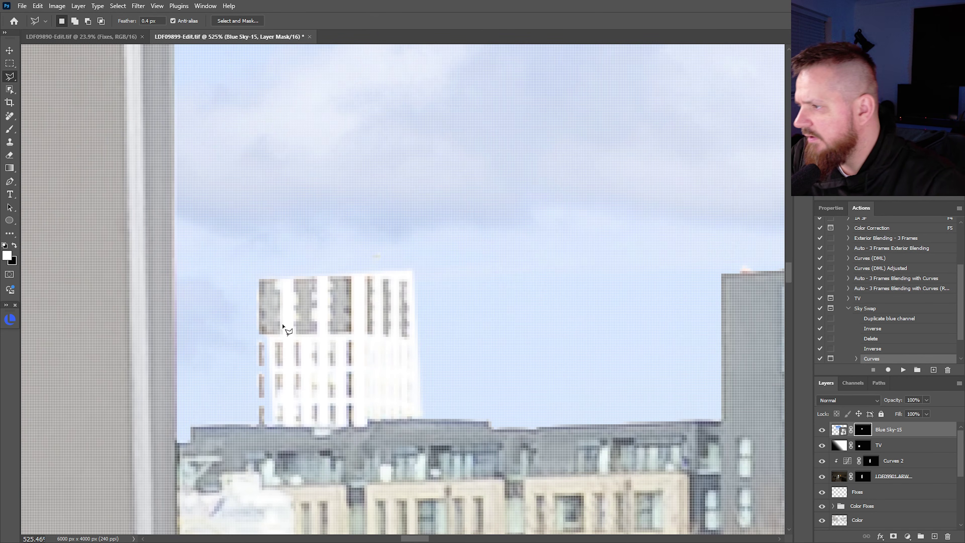
Select the left side of the white tower block, erase that area from the Blue Sky-15 mask and clear the selection.
click(257, 295)
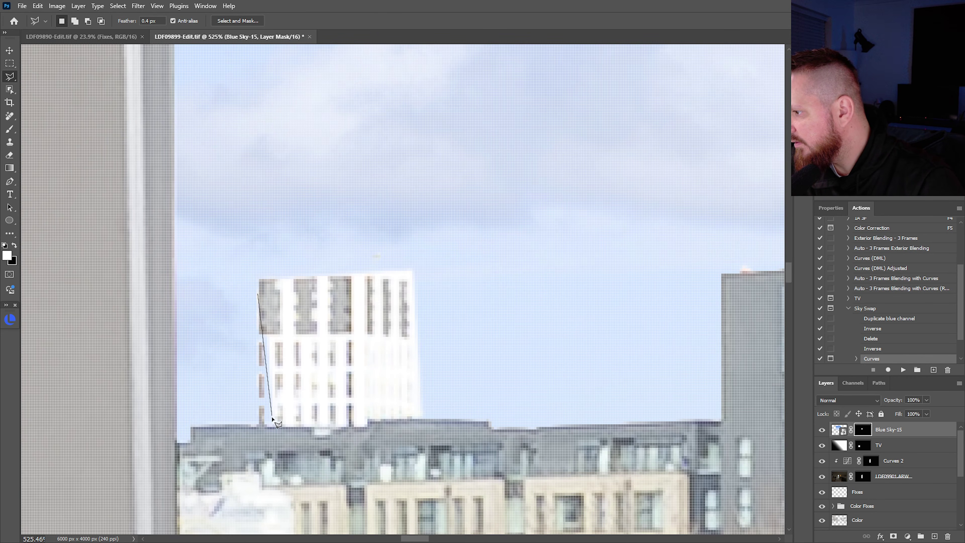
click(260, 424)
click(287, 431)
click(301, 338)
click(274, 295)
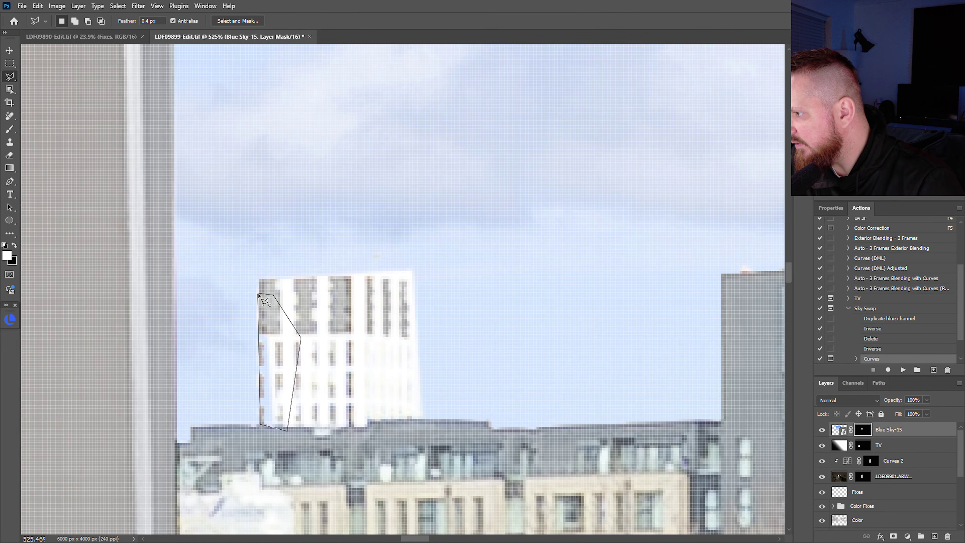
click(259, 295)
key(Delete)
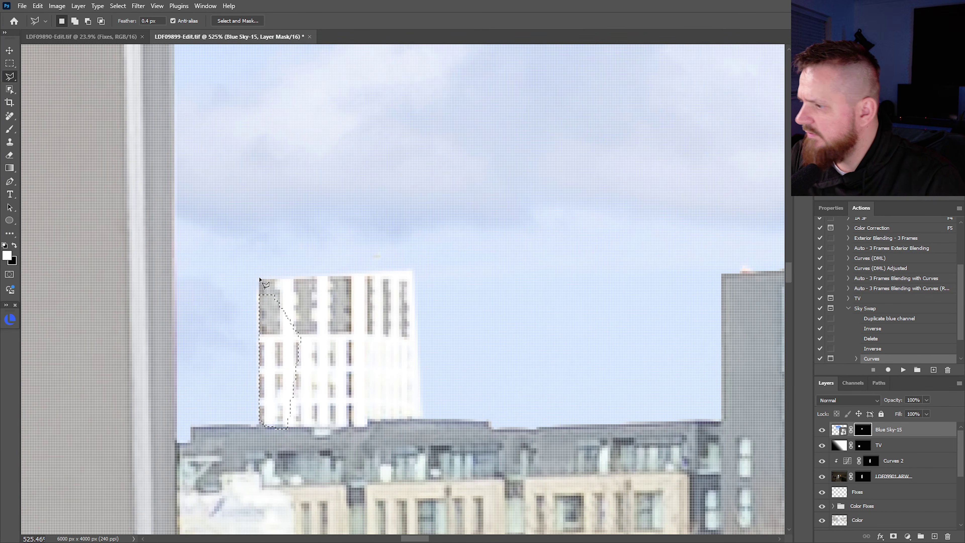
key(ctrl+d)
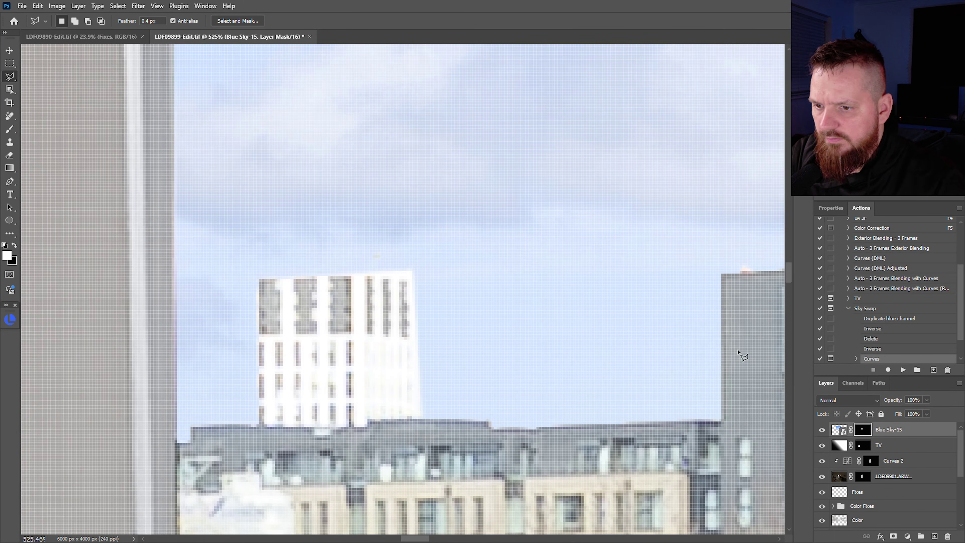
Unlink the Blue Sky-15 image from its mask and reposition the sky so different clouds fall within the balcony door.
drag(623, 330, 540, 344)
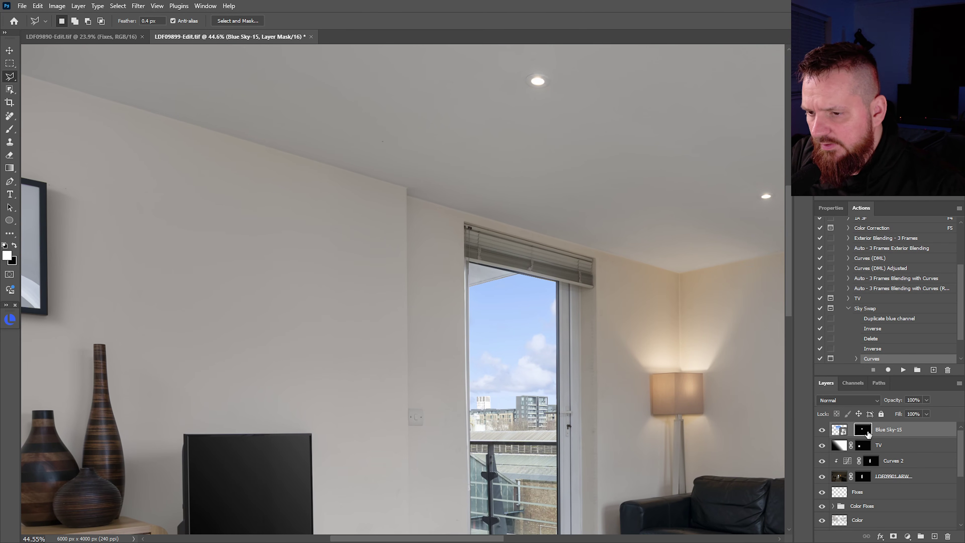
key(v)
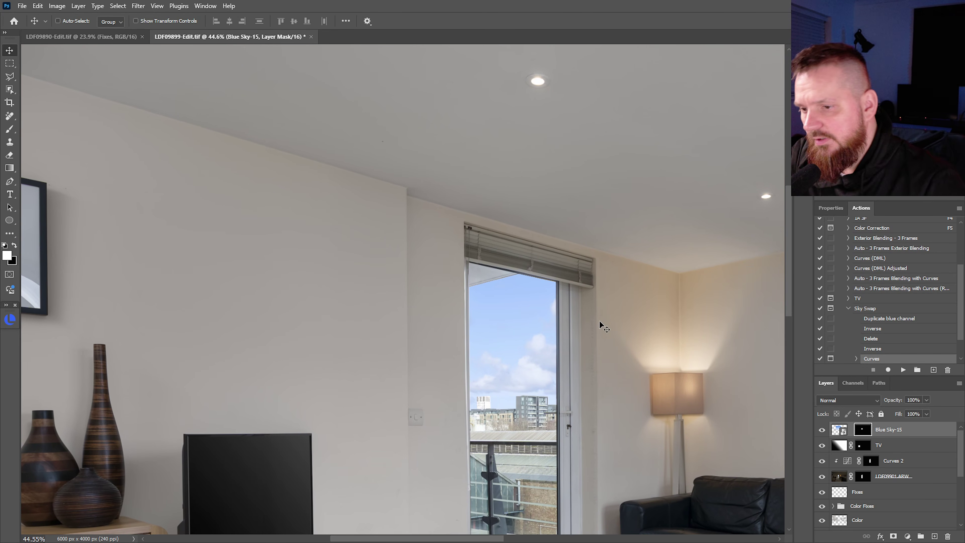
click(841, 432)
drag(520, 346, 361, 343)
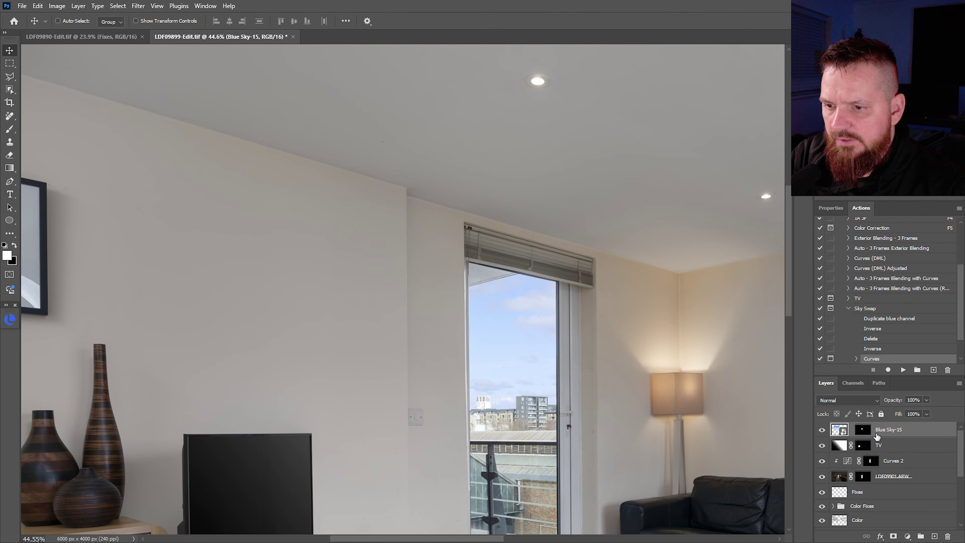
Load the Blue Sky-15 mask as a selection, add a Curves adjustment limited to it and slightly lift the midtones.
ctrl+click(867, 434)
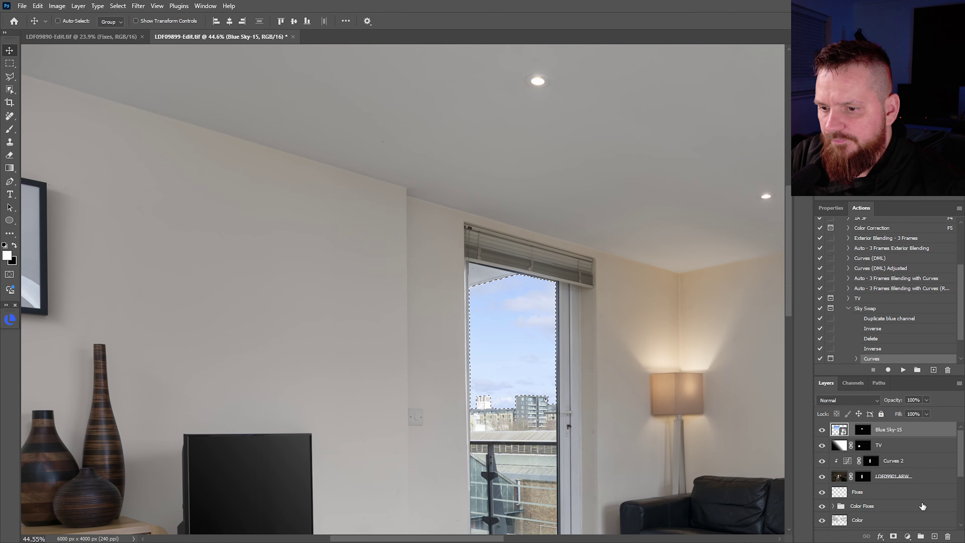
click(907, 536)
click(910, 407)
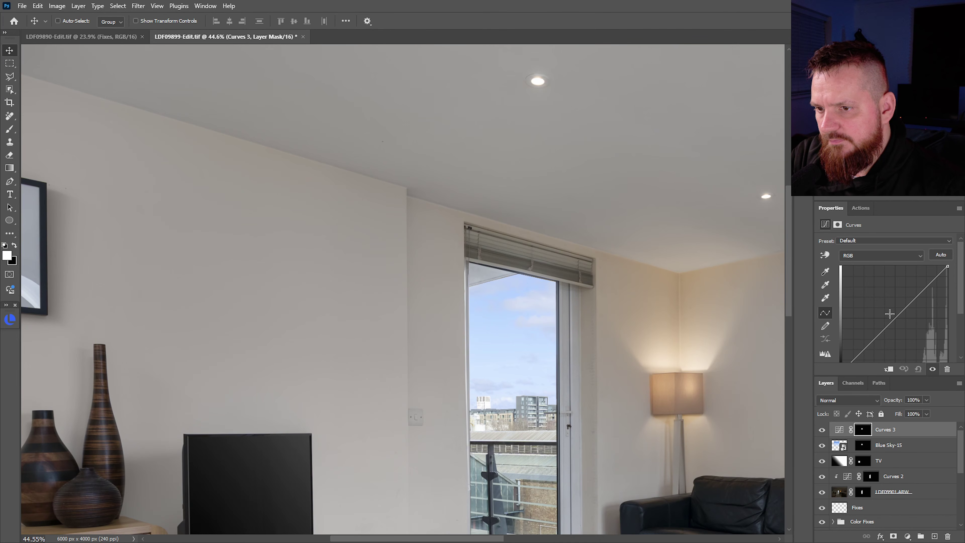
drag(894, 320, 922, 292)
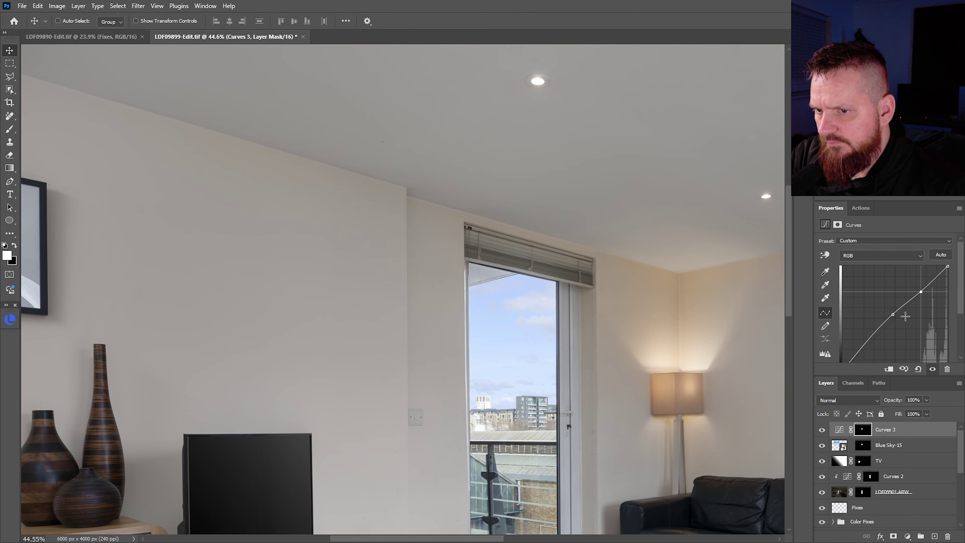
Group the Blue Sky-15 layer with its Curves 3 adjustment.
key(ctrl+space)
drag(642, 388, 315, 306)
drag(441, 322, 532, 307)
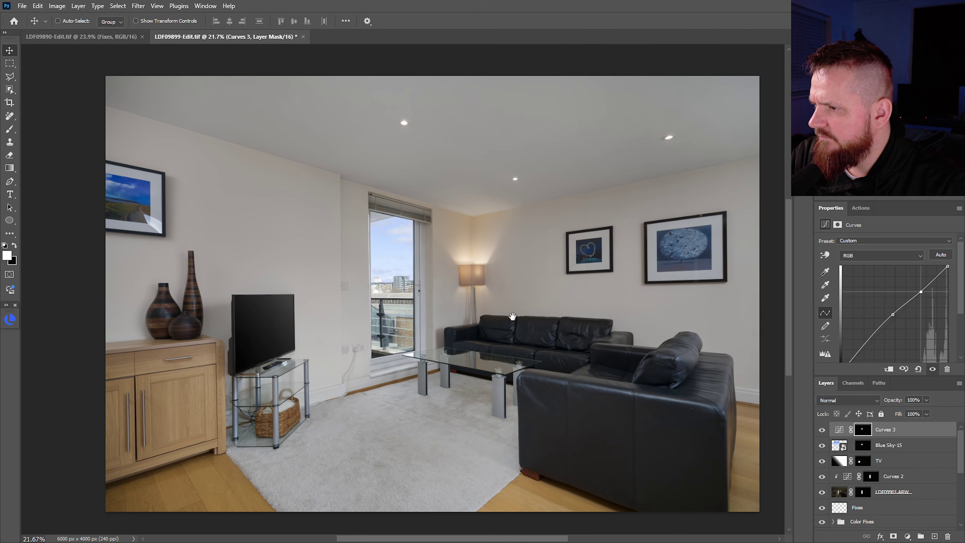
click(839, 445)
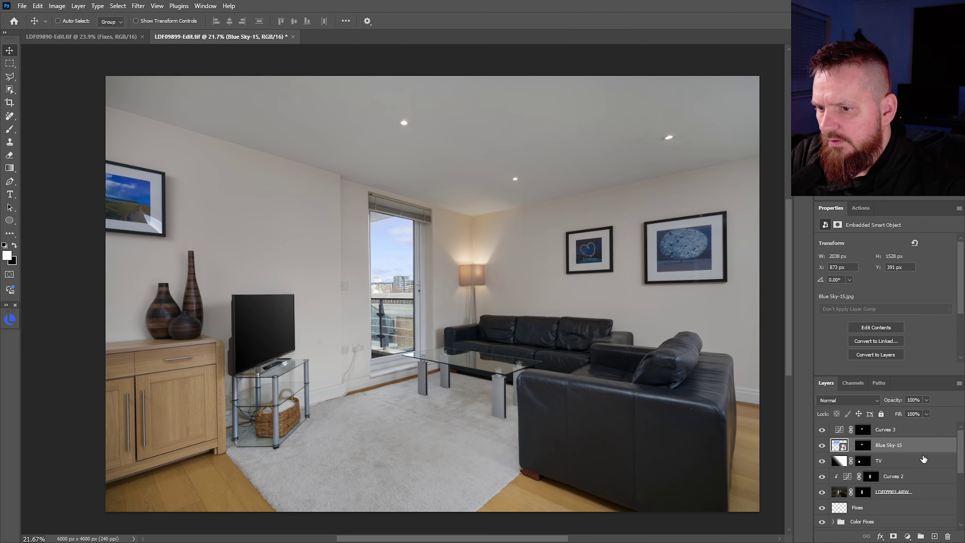
ctrl+click(894, 436)
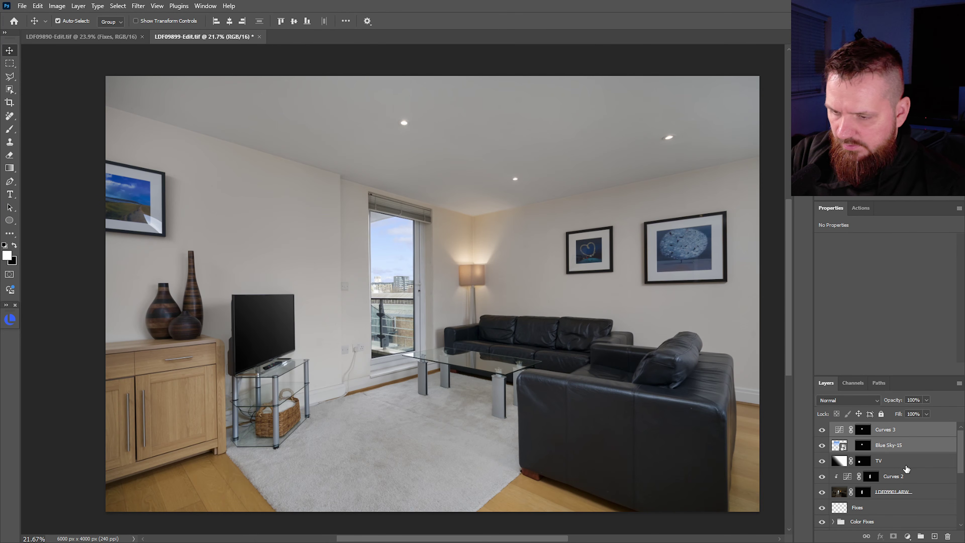
key(ctrl+g)
Group all the remaining layers from the TV layer down to the lowest one.
click(896, 446)
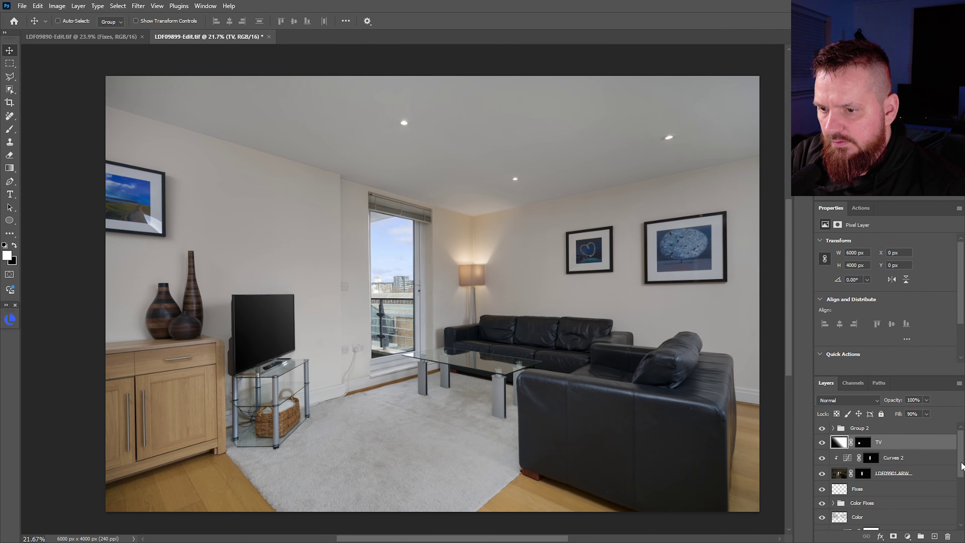
scroll(961, 465, down, 5)
shift+click(937, 523)
key(ctrl+g)
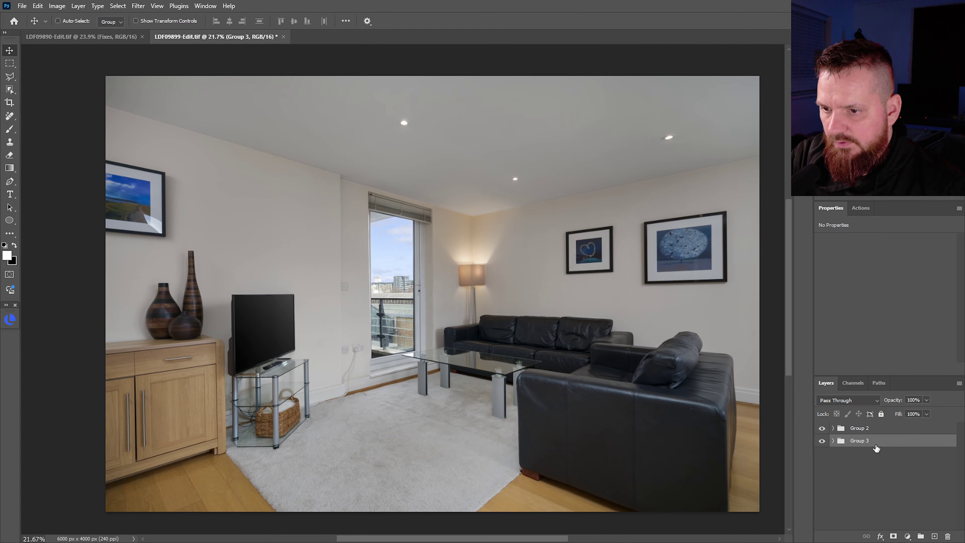
Add a Brightness/Contrast adjustment directly above Group 3 and set Brightness to 22.
click(908, 536)
click(920, 394)
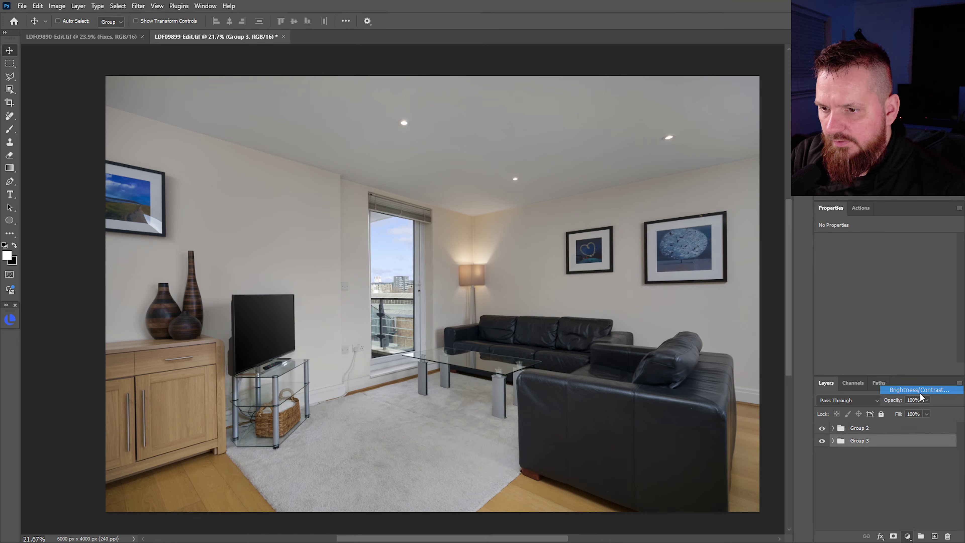
drag(886, 269, 891, 269)
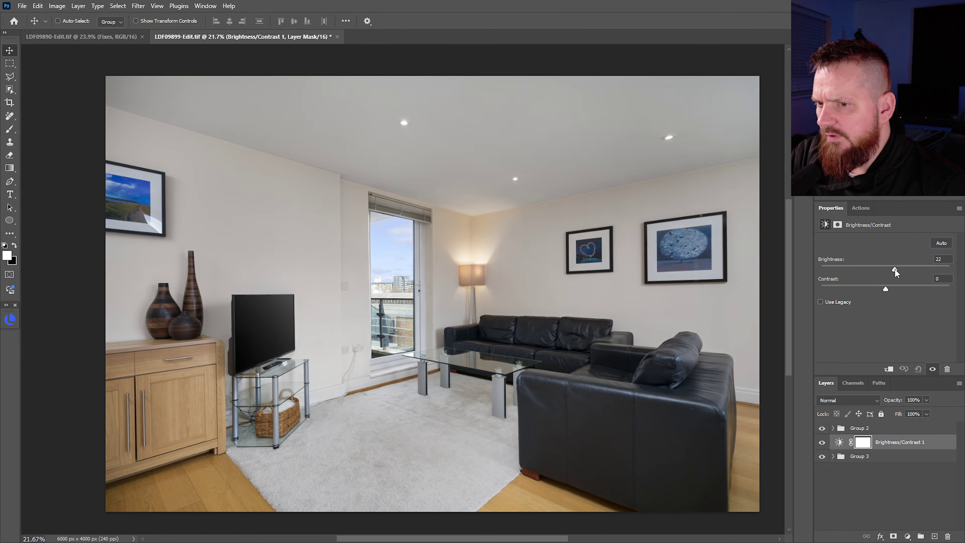
Set the Brightness/Contrast adjustment's Brightness to 12 and merge all visible layers into one.
drag(895, 269, 891, 269)
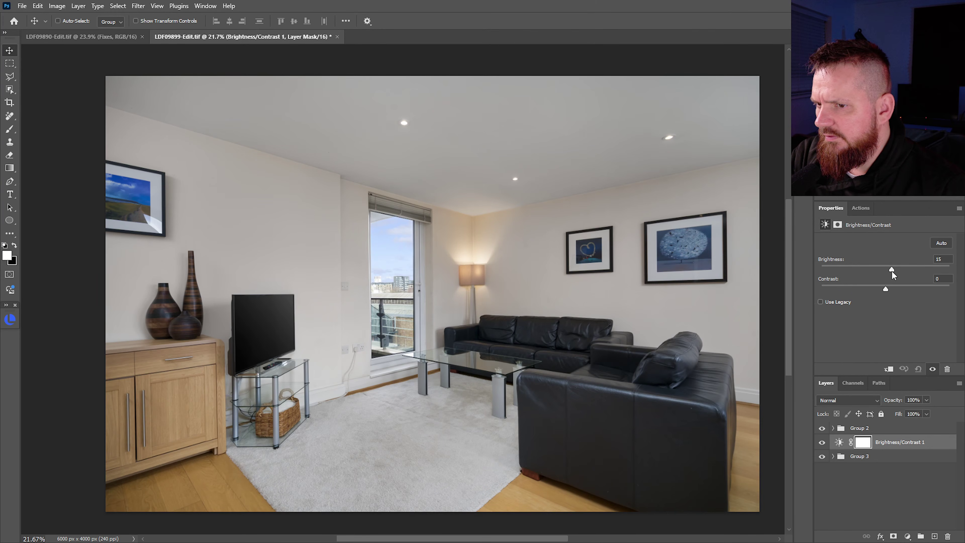
drag(892, 270, 891, 273)
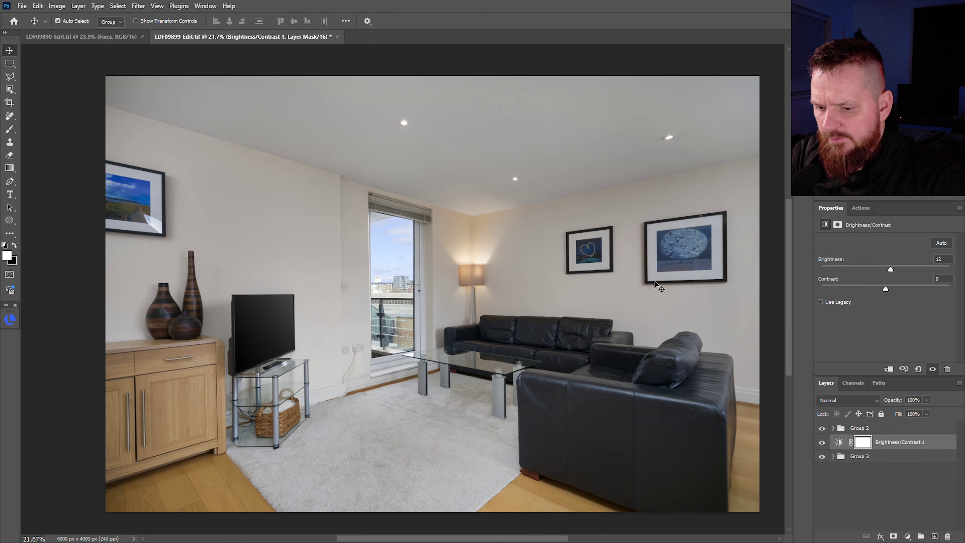
scroll(654, 280, up, 1)
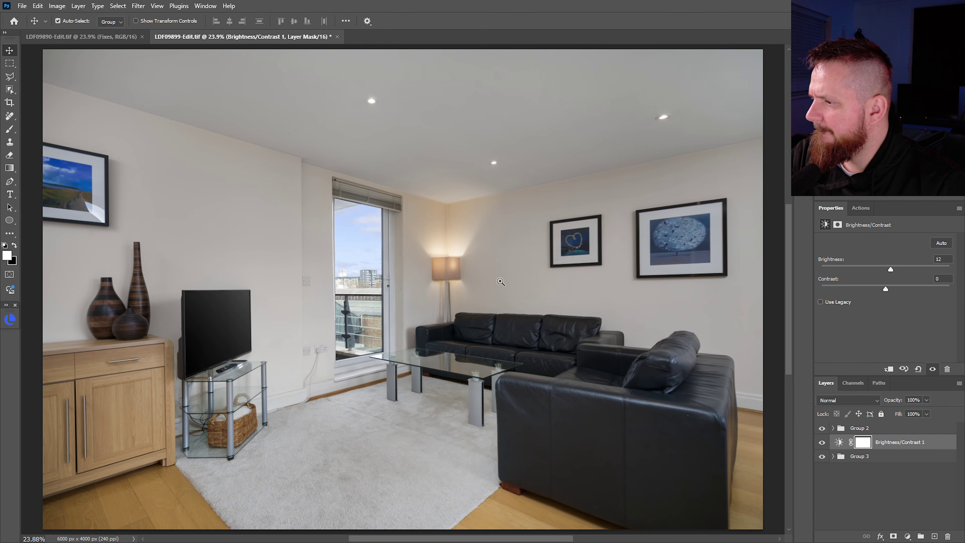
scroll(449, 293, down, 2)
key(ctrl+0)
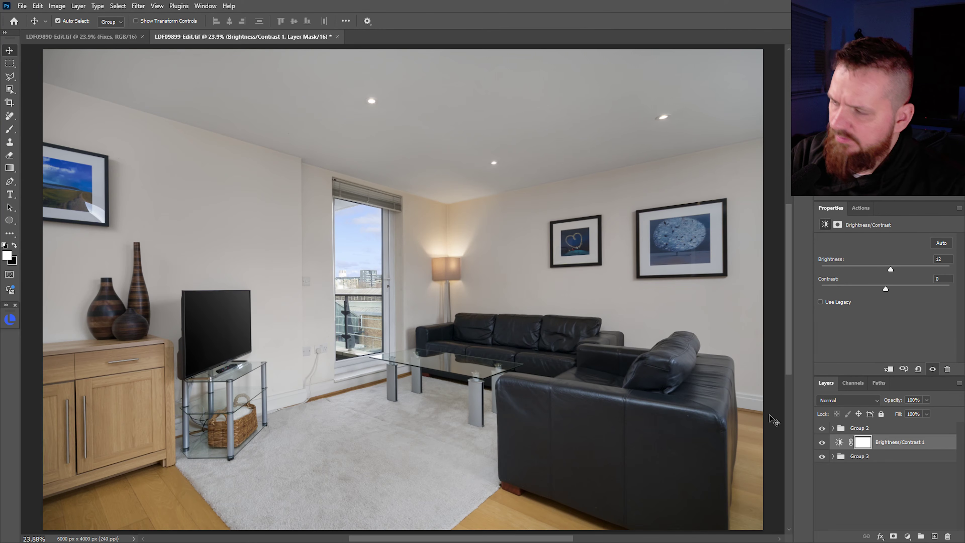
key(ctrl+shift+e)
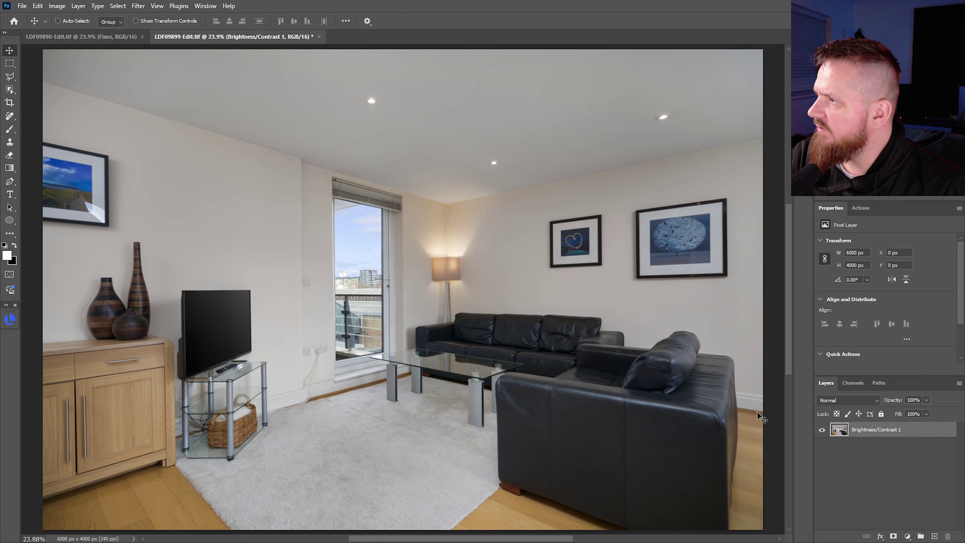
Save the merged LDF09899-Edit.tif photo and close the LDF09890-Edit.tif document.
key(ctrl+s)
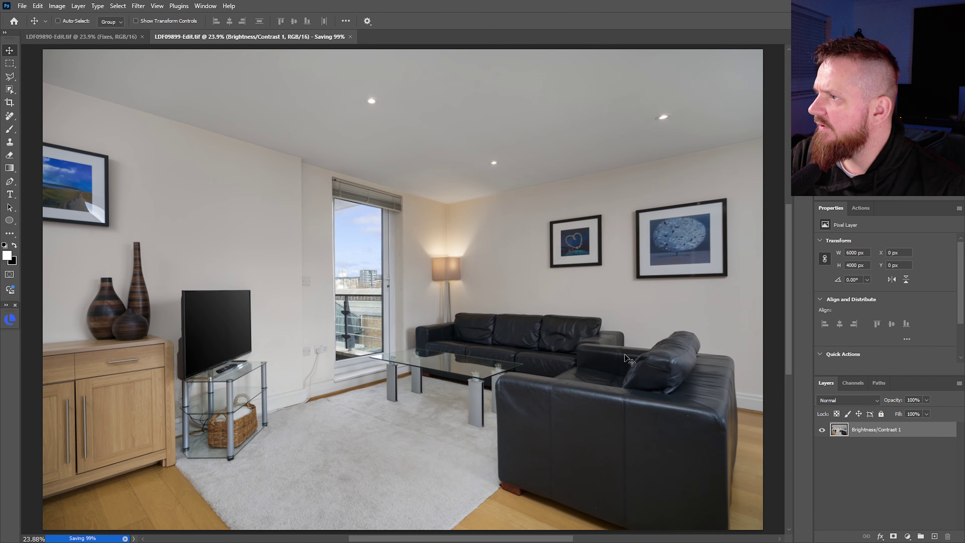
click(142, 36)
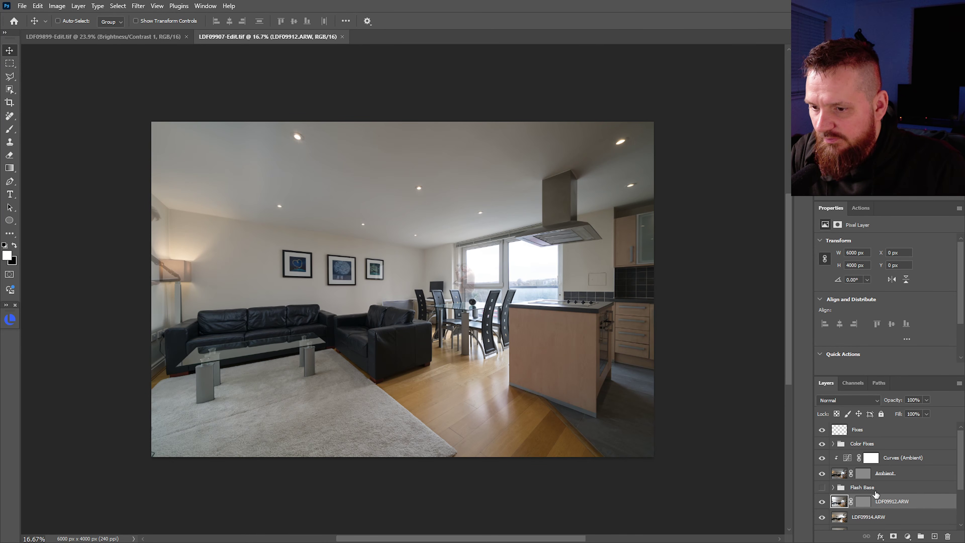
Paint black with a large soft brush on the LDF09912.ARW layer mask over the wall and ceiling around the floor lamp.
click(862, 503)
key(b)
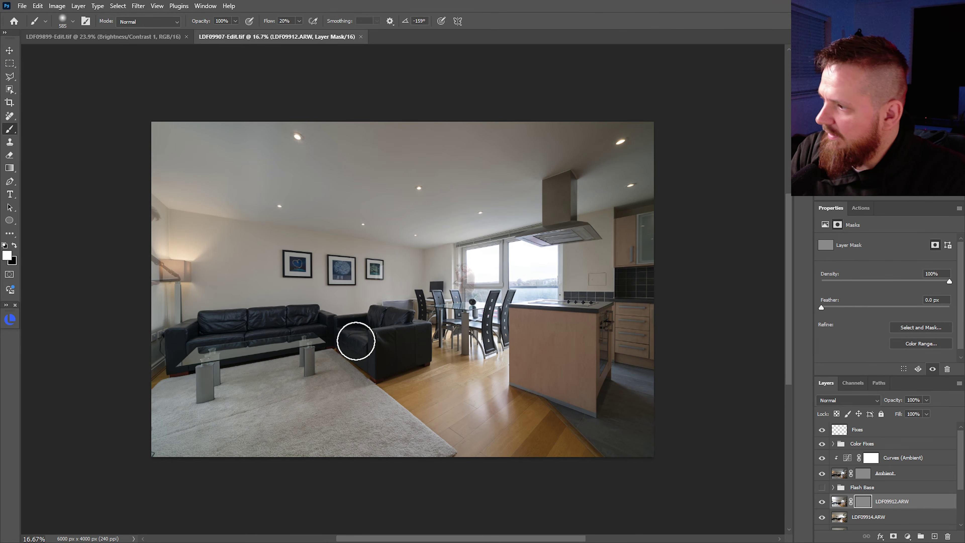
key(x)
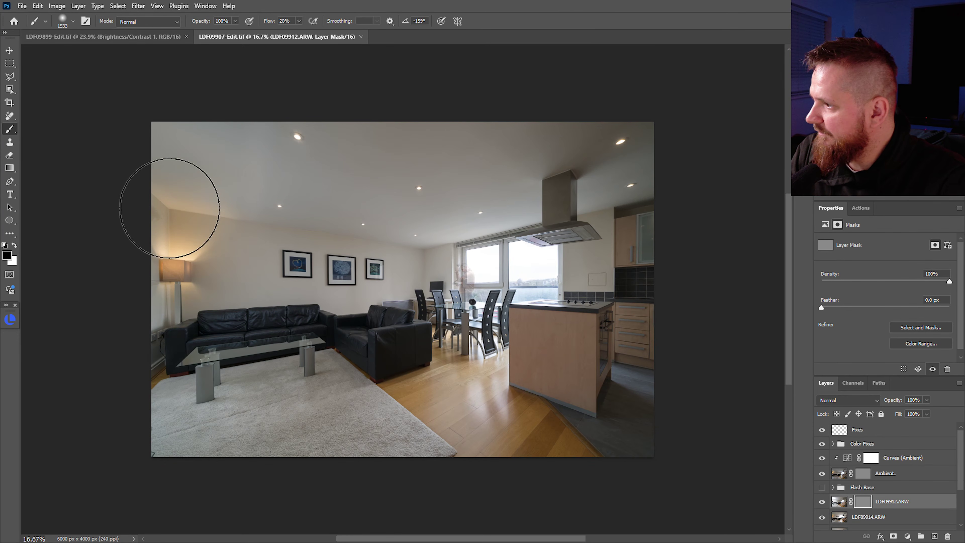
drag(172, 205, 222, 183)
key(bracketright)
key(bracketright)
key(bracketright)
key(bracketright)
key(bracketright)
key(bracketright)
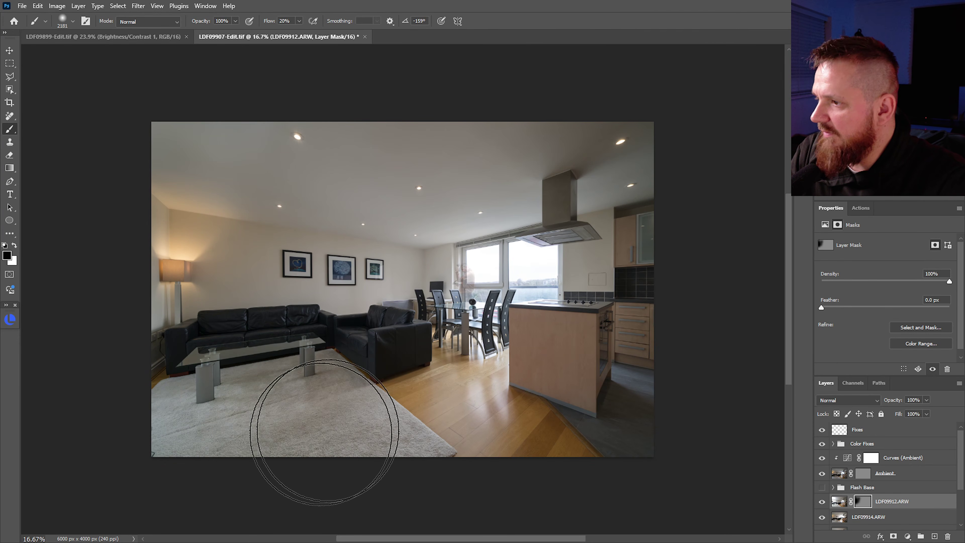
Paint white with a slightly smaller brush on the LDF09912.ARW mask over the dining area beside the window.
key(bracketleft)
key(bracketleft)
key(bracketleft)
key(x)
drag(457, 222, 472, 310)
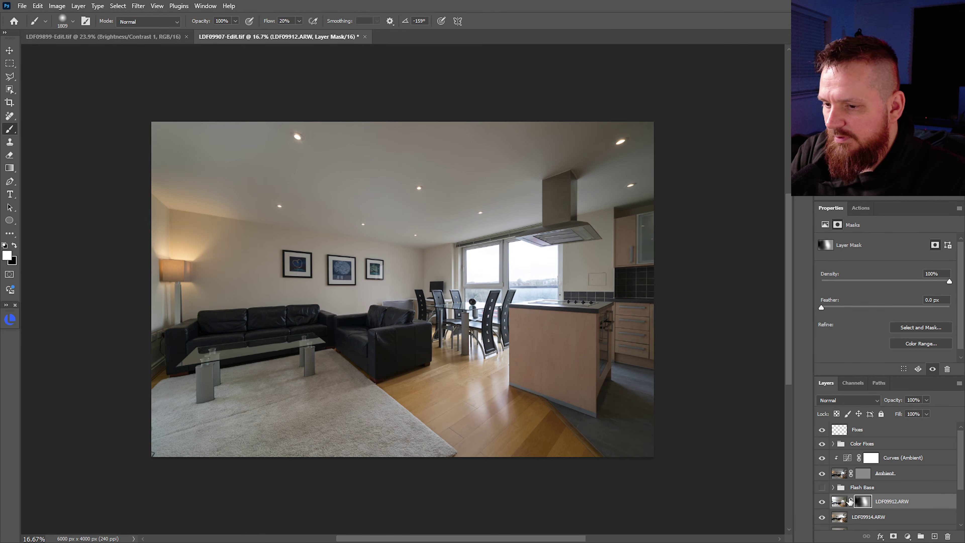
Move the layers LDF09915.ARW, LDF09918.ARW, LDF09920.ARW and LDF09921.ARW together to directly above LDF09912.ARW, below the Flash Base group.
scroll(927, 486, down, 3)
click(905, 482)
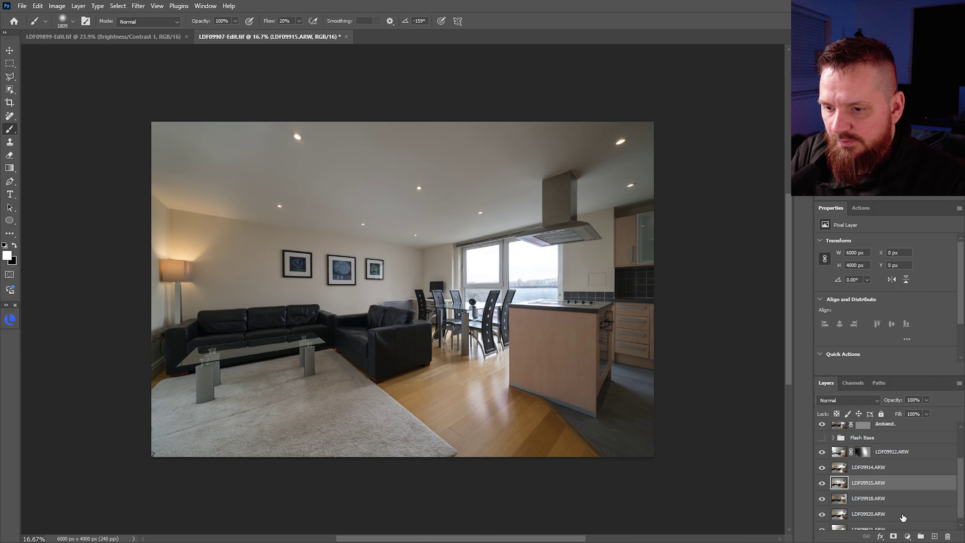
scroll(956, 523, down, 1)
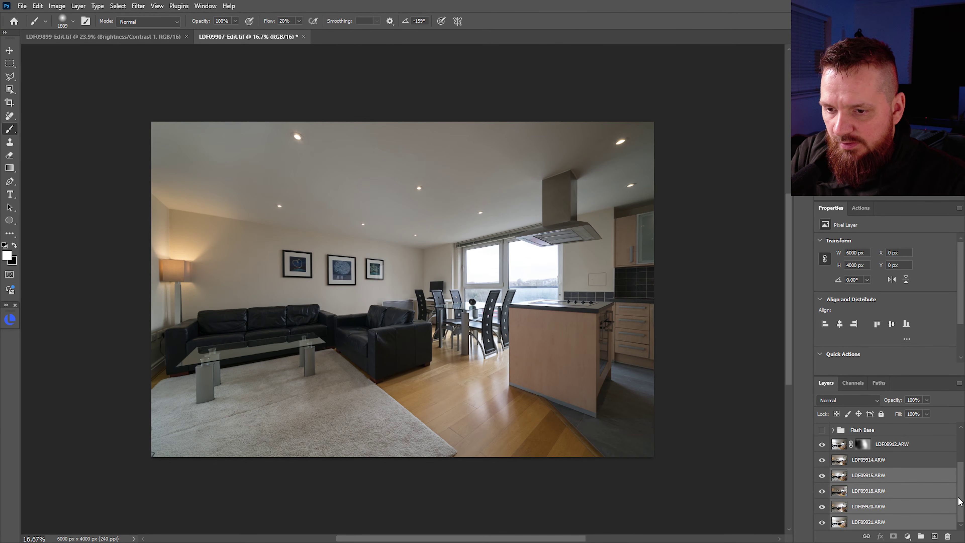
scroll(936, 526, up, 3)
drag(920, 521, 915, 488)
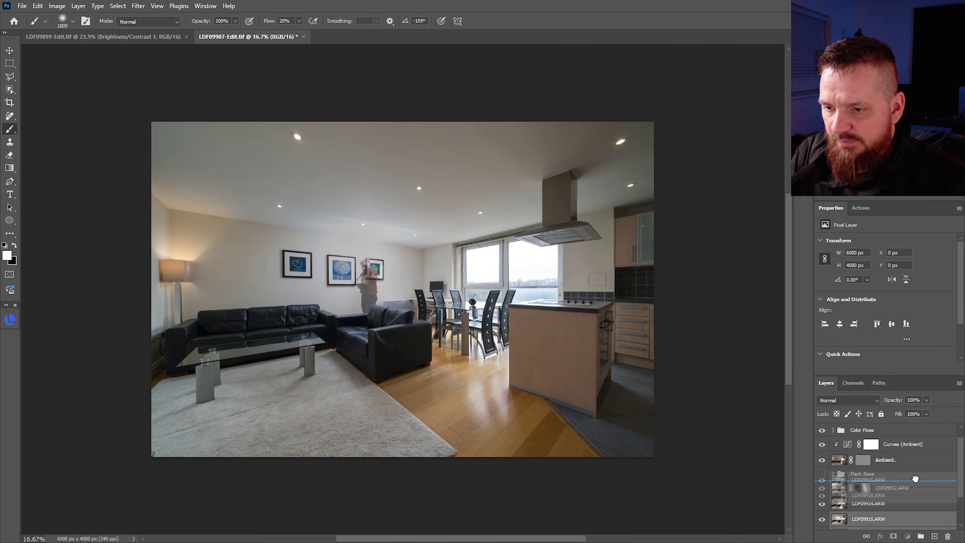
scroll(943, 510, down, 2)
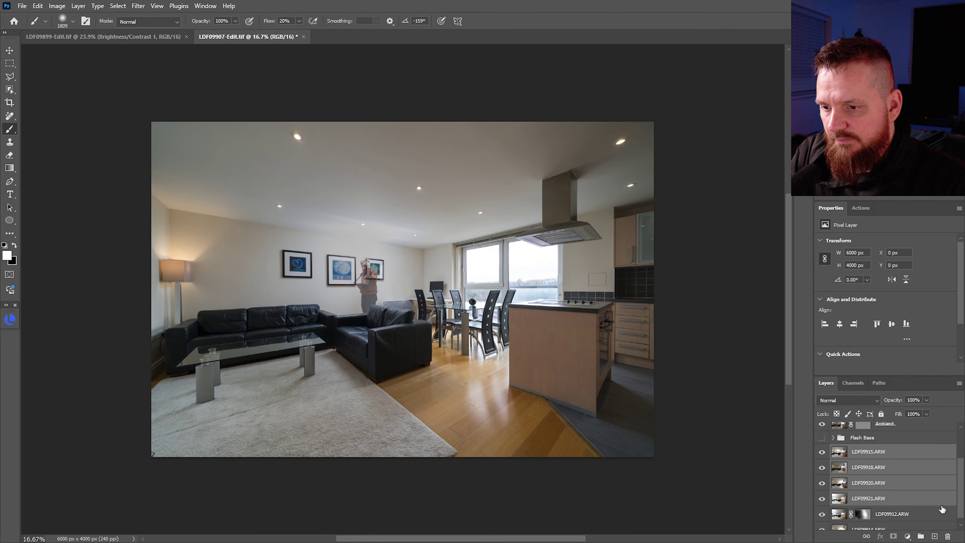
Hide the LDF09915, LDF09918 and LDF09920 layers and add a black mask to LDF09921.ARW.
click(863, 501)
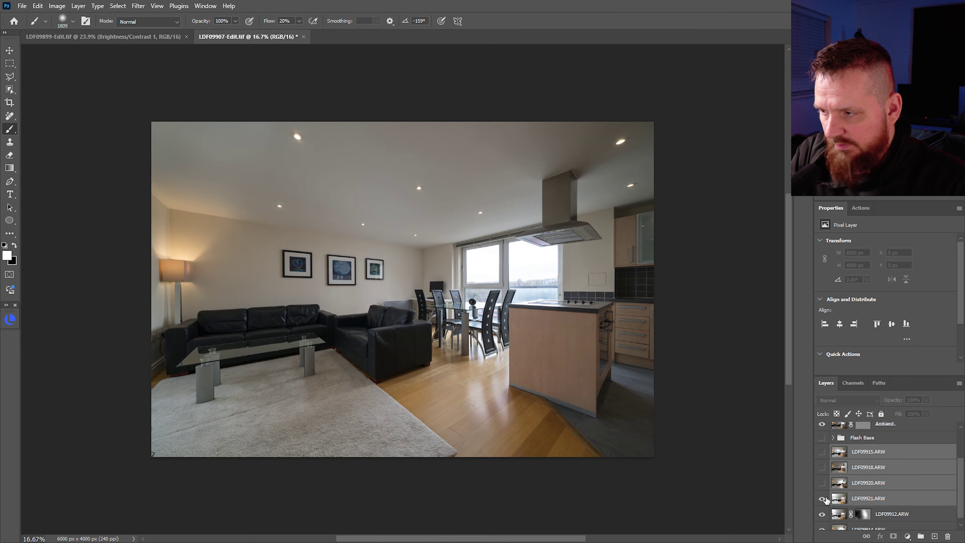
click(856, 499)
alt+click(893, 536)
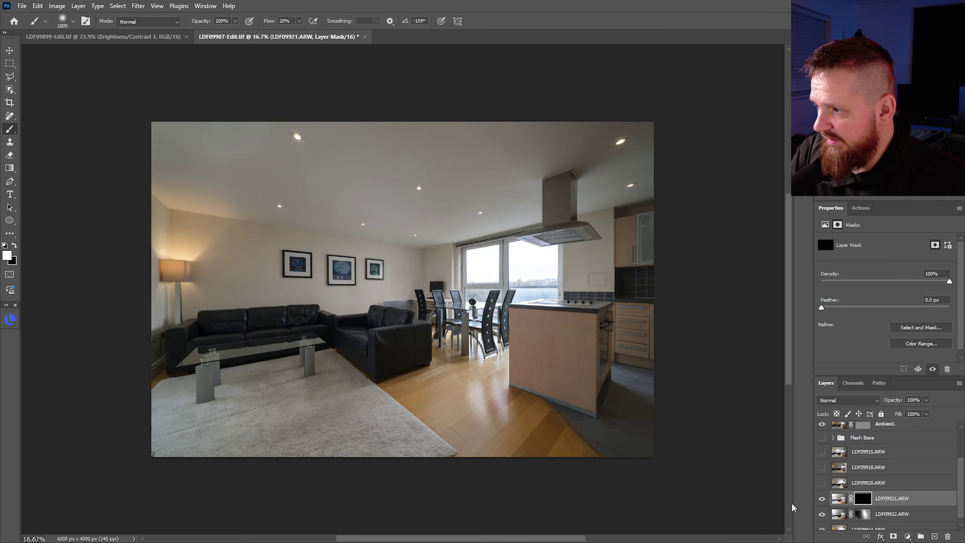
Paint white on the LDF09921.ARW mask across the ceiling, and black over the wall and ceiling near the floor lamp.
drag(333, 316, 333, 317)
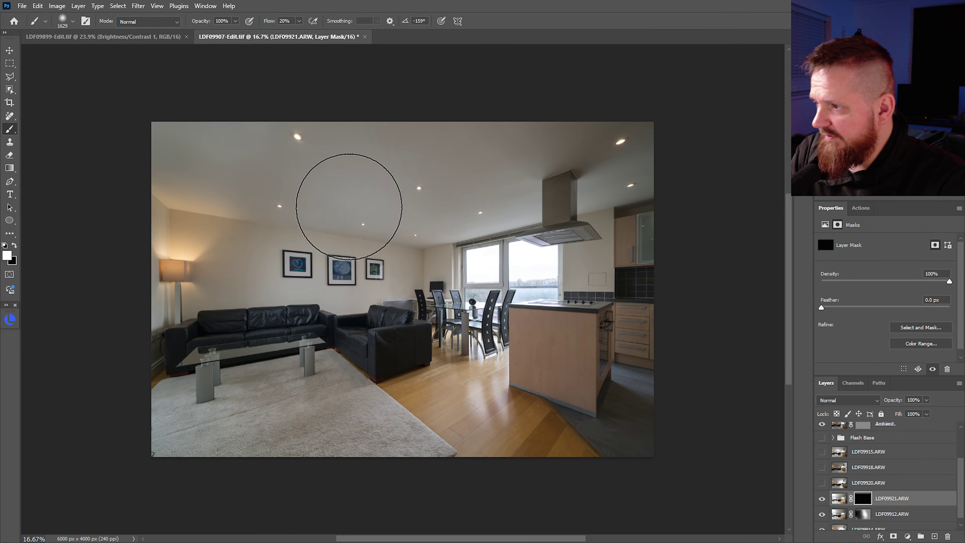
drag(317, 163, 550, 162)
key(x)
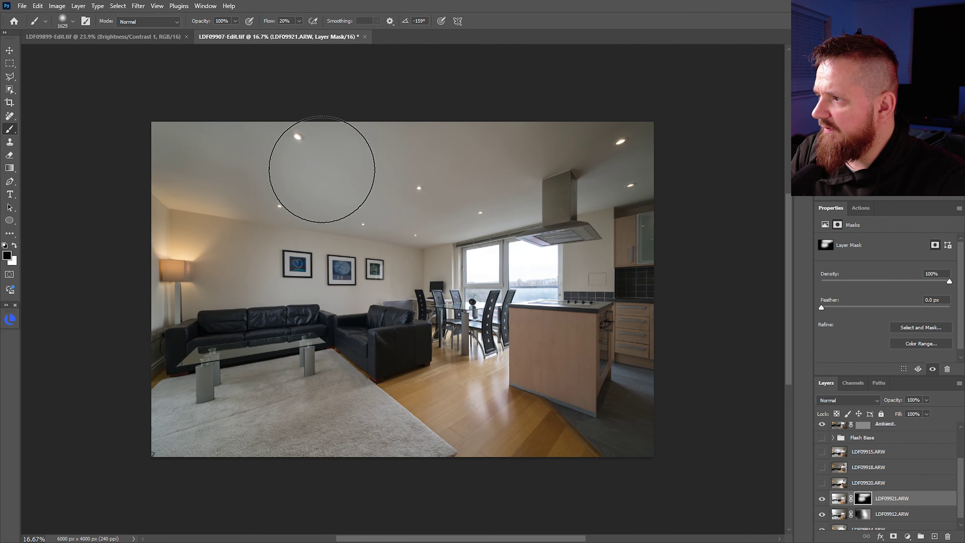
mouse_move(240, 251)
mouse_down()
mouse_move(233, 242)
mouse_move(243, 216)
mouse_move(204, 289)
mouse_move(227, 200)
mouse_move(226, 304)
mouse_move(259, 177)
mouse_up()
Show LDF09920.ARW, give it a black mask and paint white over the sofa-side wall and ceiling, comparing with the mask off and on.
click(822, 483)
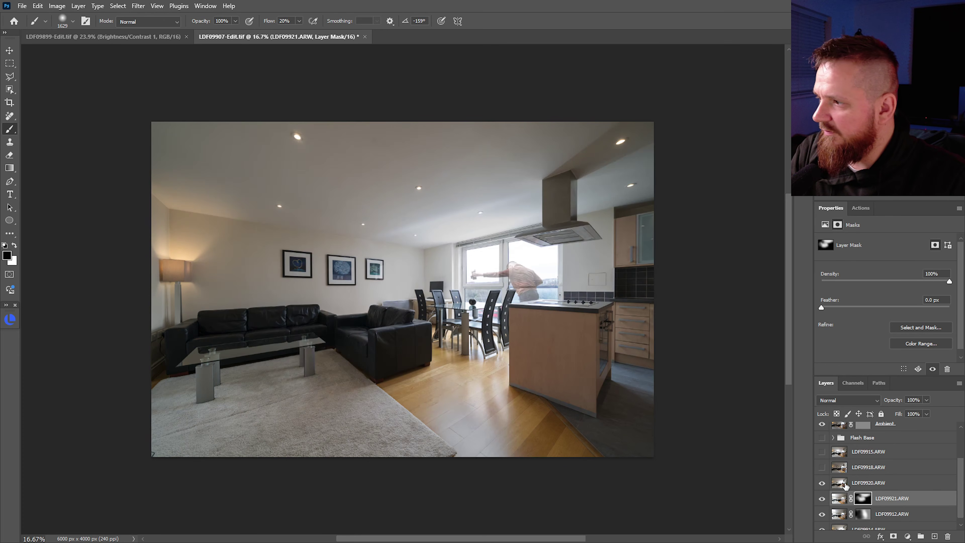
click(888, 488)
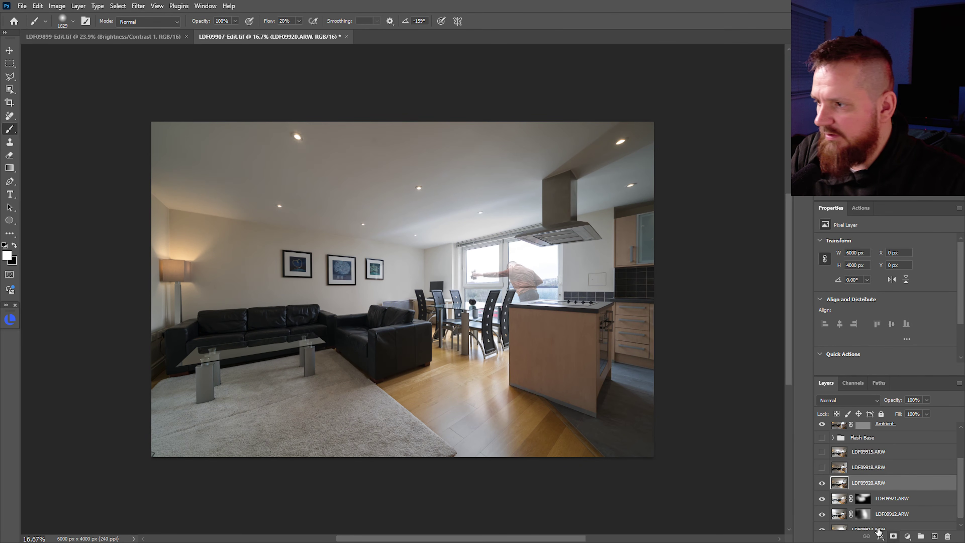
alt+click(894, 536)
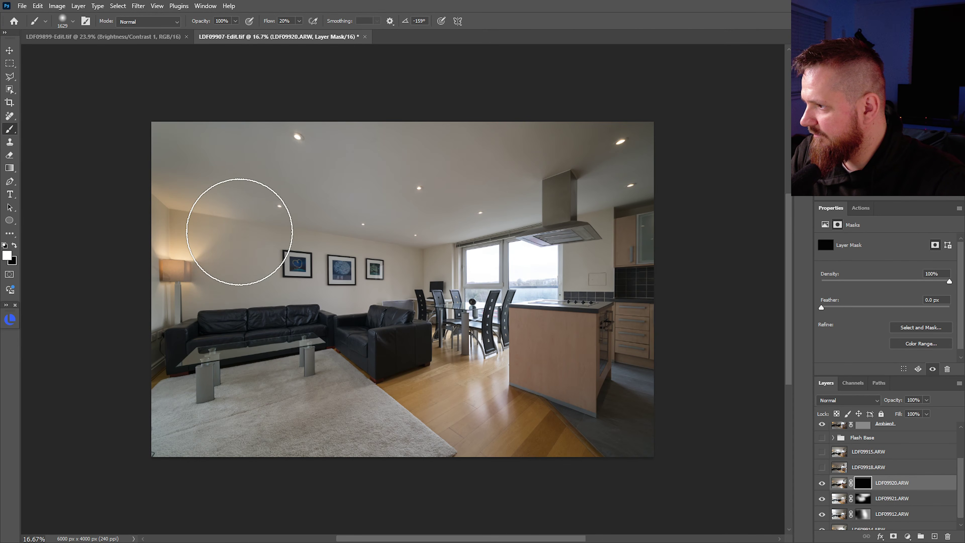
mouse_move(239, 232)
mouse_down()
mouse_move(220, 164)
mouse_move(330, 199)
mouse_move(282, 171)
mouse_up()
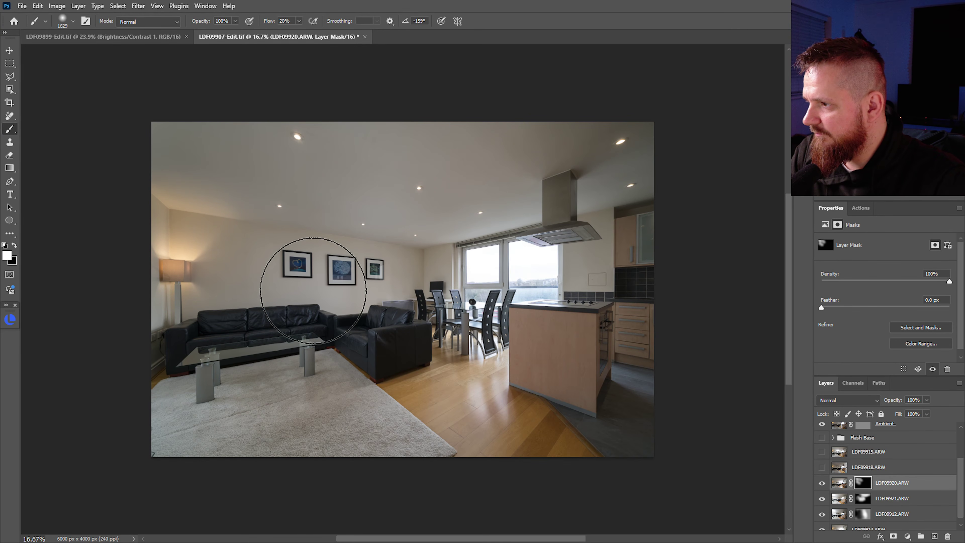
shift+click(866, 484)
shift+click(868, 484)
shift+click(870, 484)
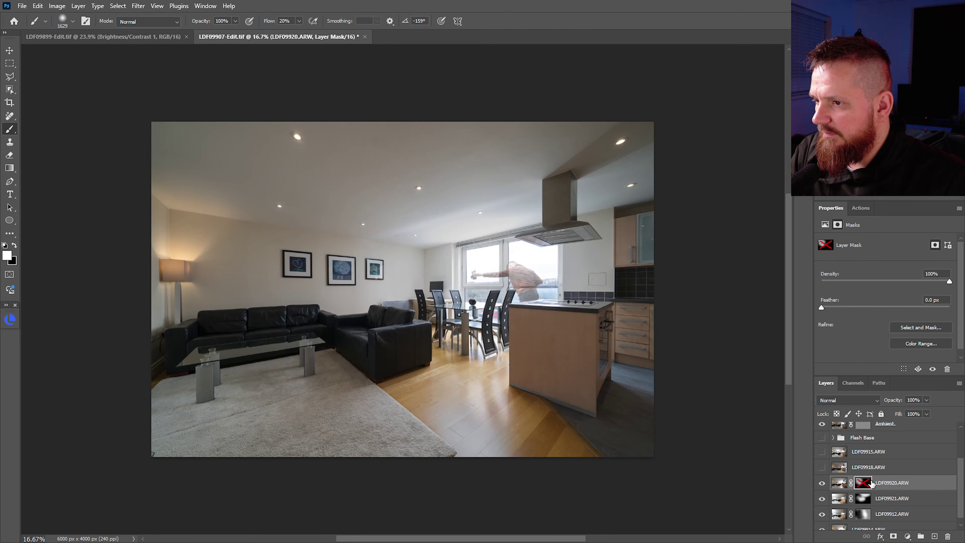
shift+click(867, 485)
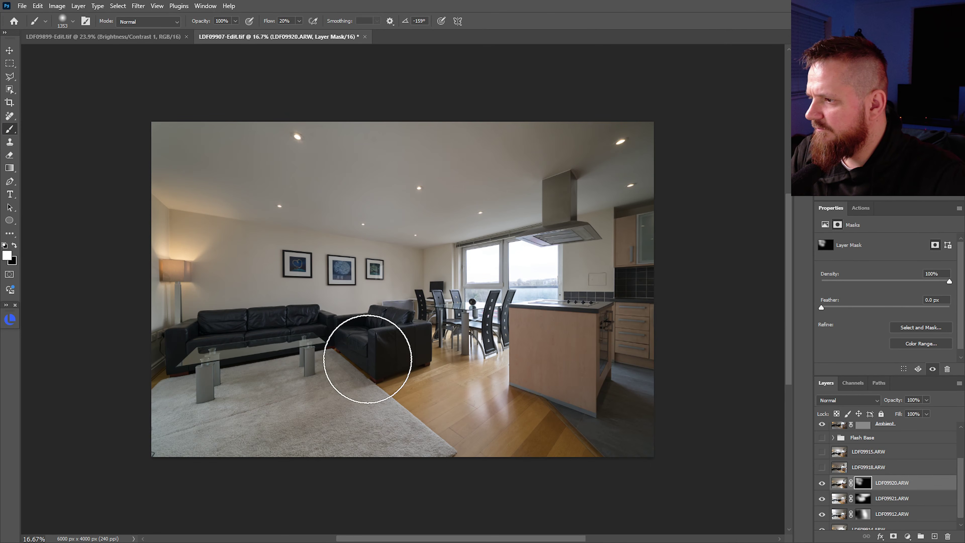
Show the LDF09918.ARW layer and add a black mask to it.
click(822, 468)
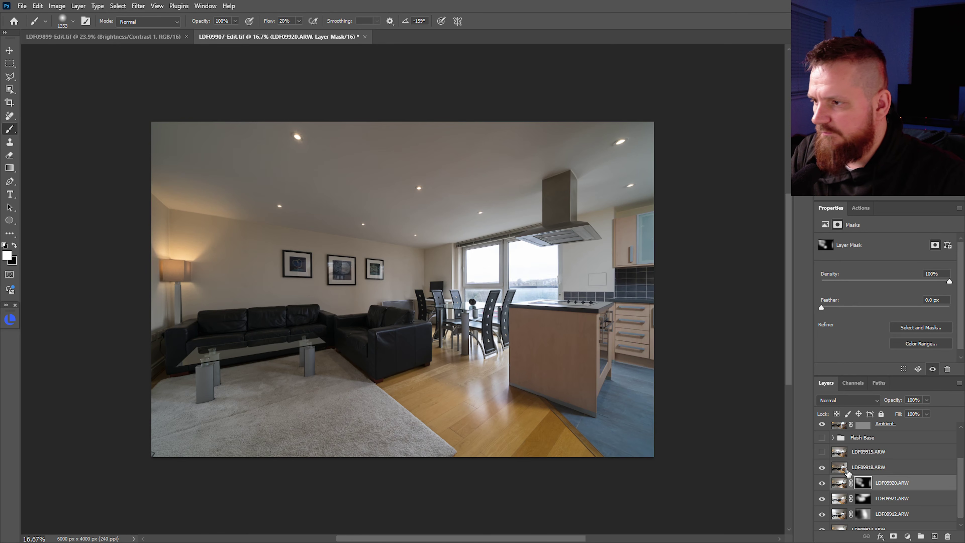
click(868, 467)
alt+click(894, 536)
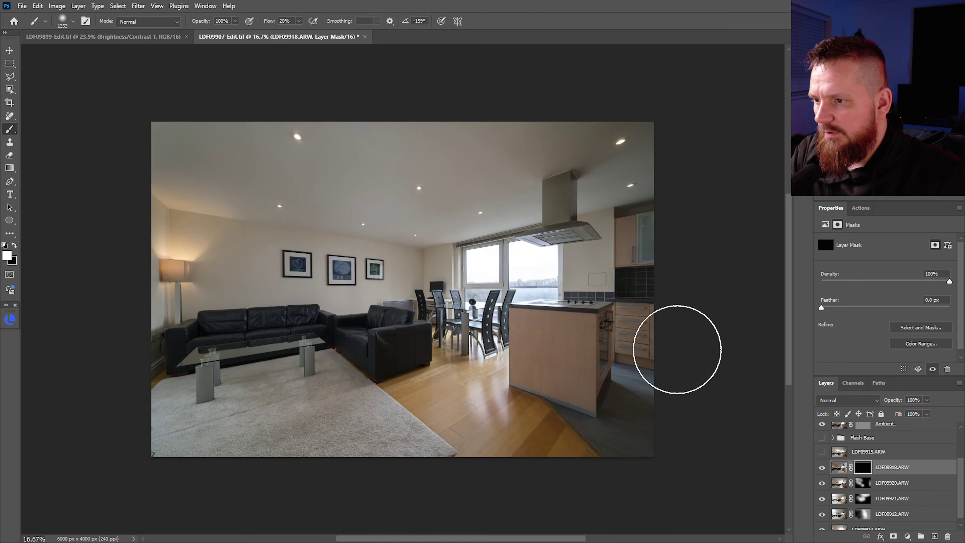
Reveal the kitchen side of the room by painting white on the LDF09918.ARW layer mask with a roughly 1989 px brush.
key(bracketright)
key(bracketright)
key(bracketright)
key(bracketright)
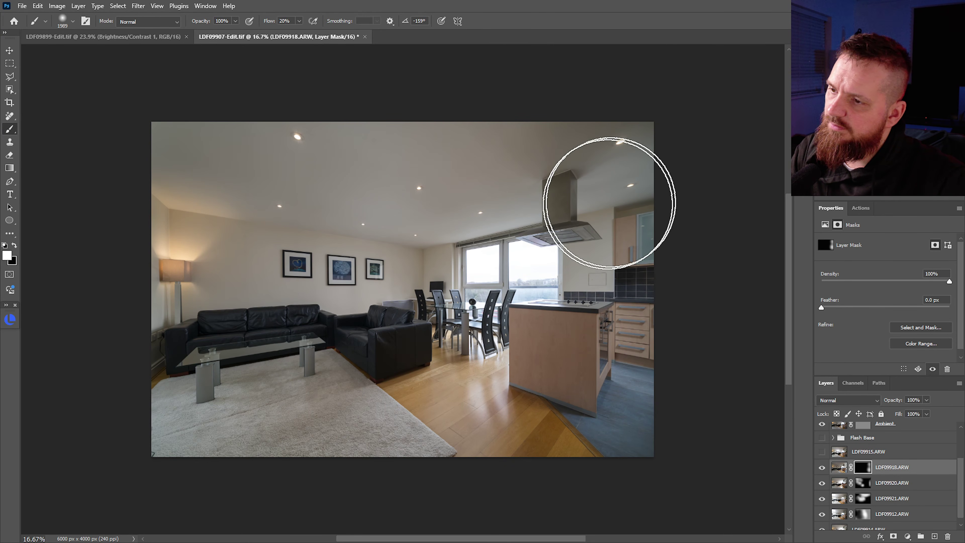
Refine the LDF09918.ARW mask on the ceiling above the extractor hood, using black with a brush of about 1281 px.
key(x)
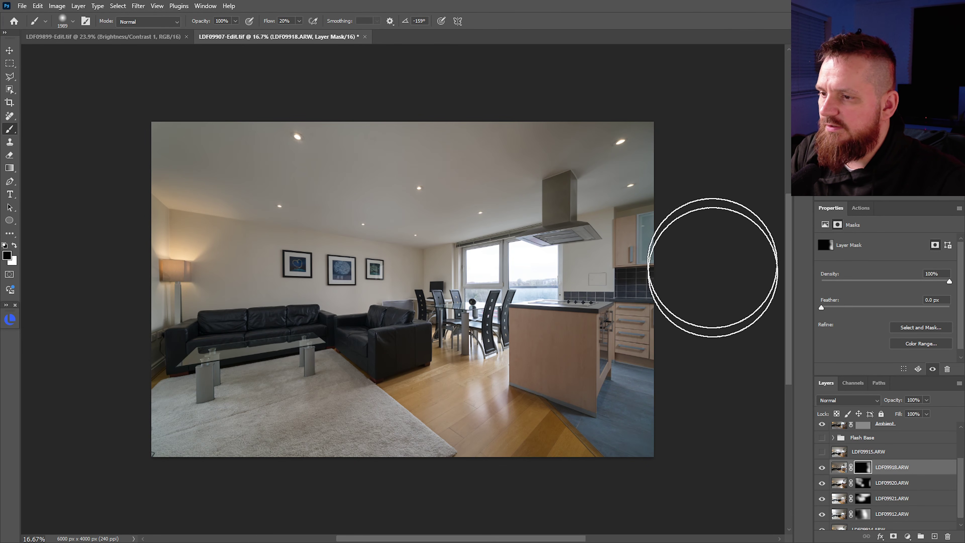
drag(581, 152, 554, 152)
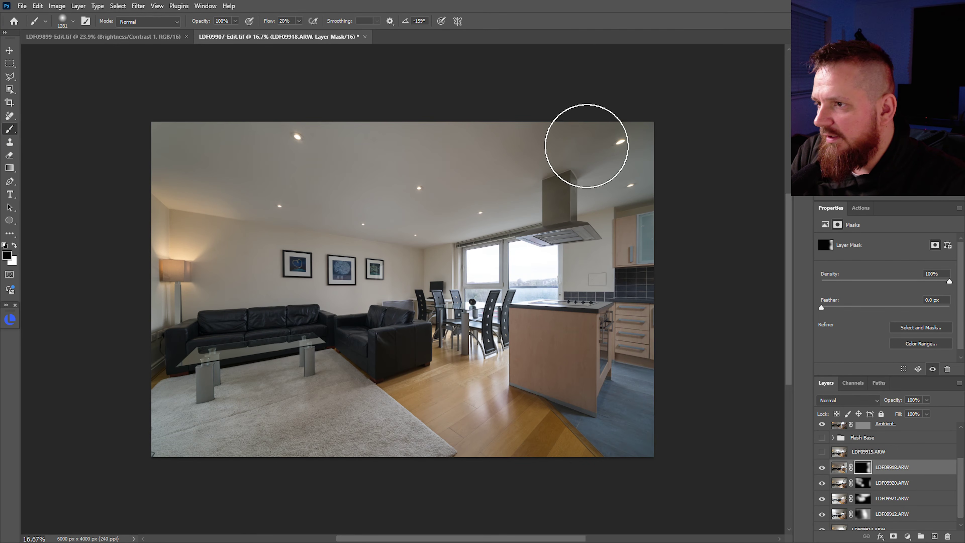
key(x)
drag(595, 143, 585, 138)
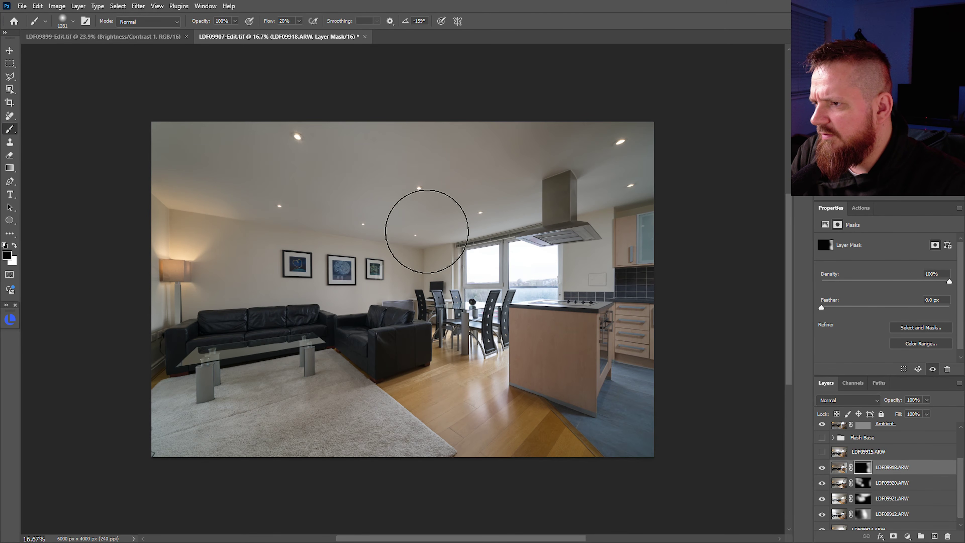
Show the LDF09915.ARW layer, give it a black mask, and paint white over the lamp wall and rug.
click(822, 451)
click(854, 454)
key(x)
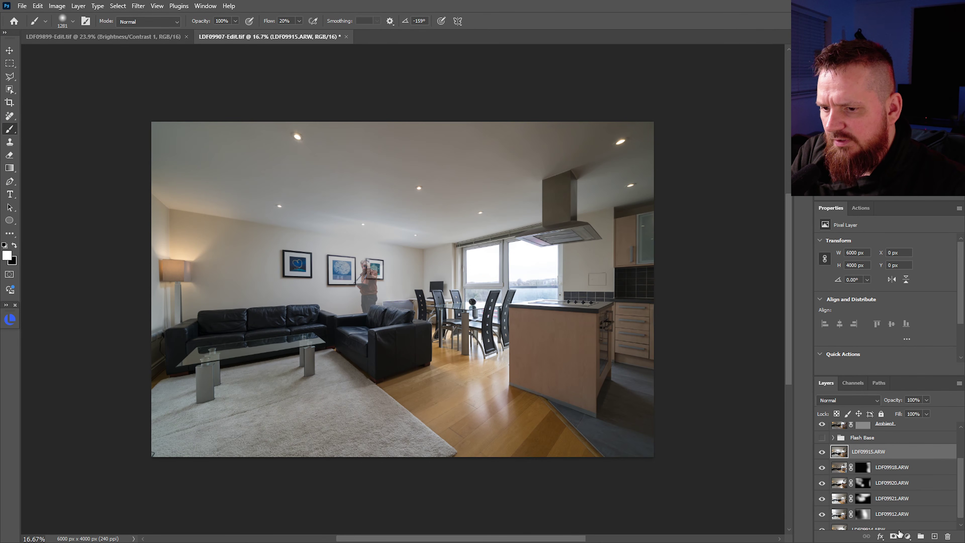
alt+click(894, 537)
alt+right_click(258, 281)
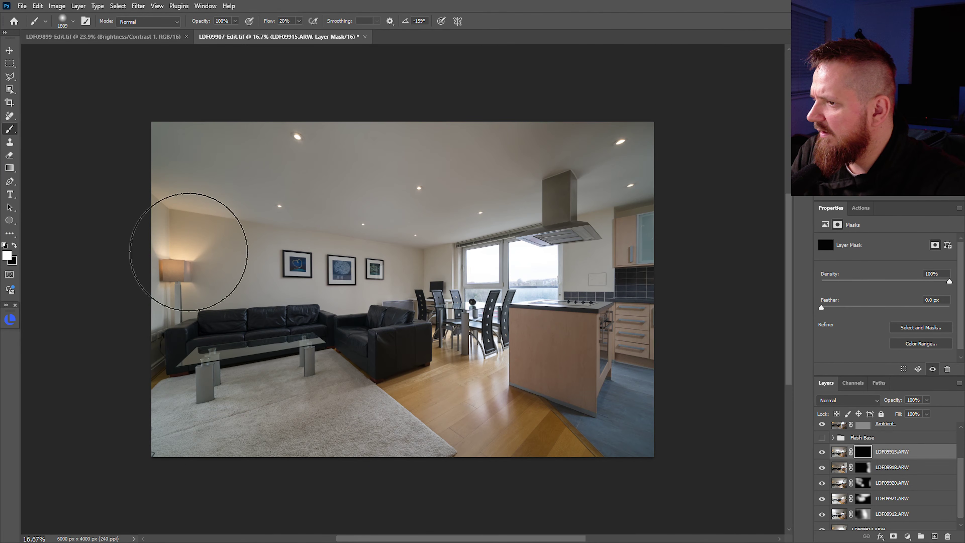
mouse_move(222, 439)
mouse_down()
mouse_move(254, 409)
mouse_move(293, 414)
mouse_up()
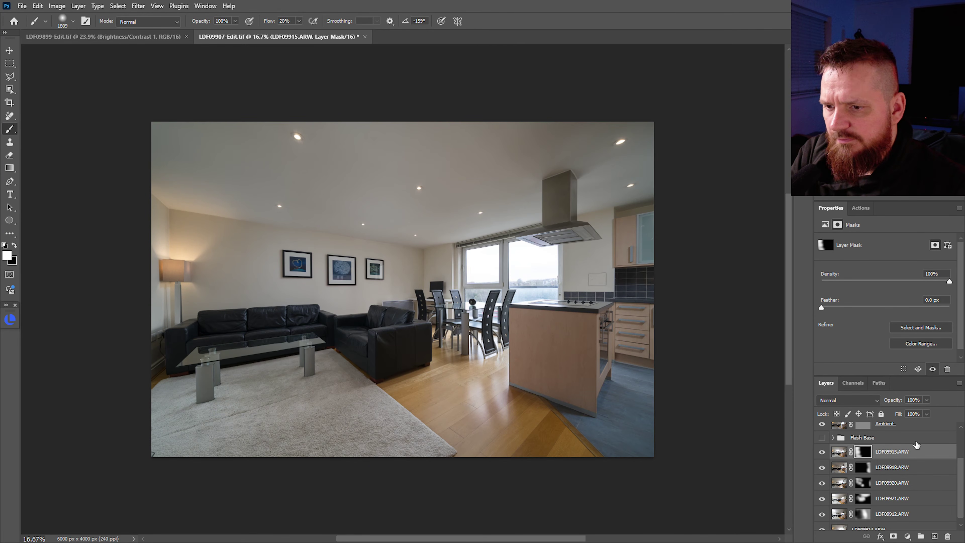
Show and expand the Flash Base group, then make both its layers visible and move LDF09911.ARW above its copy.
click(823, 437)
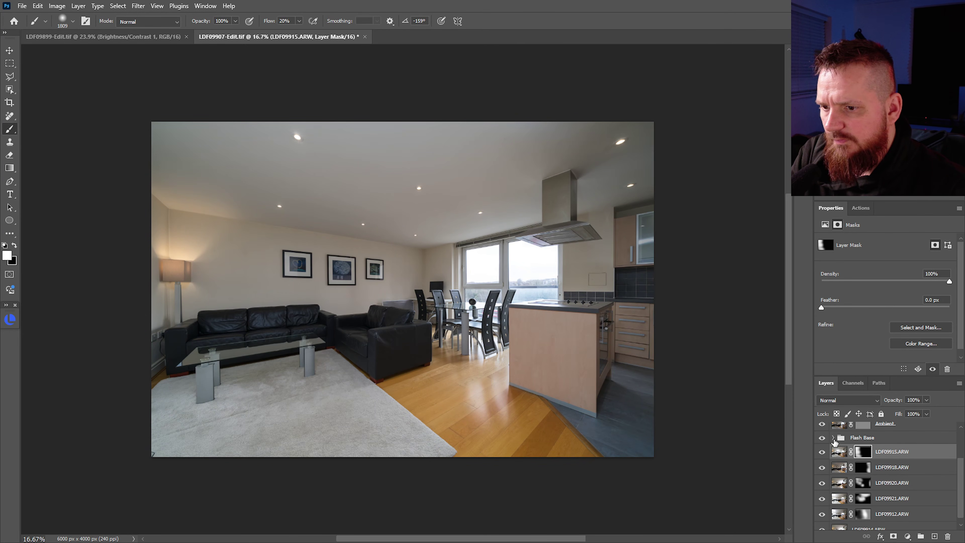
click(833, 438)
click(860, 452)
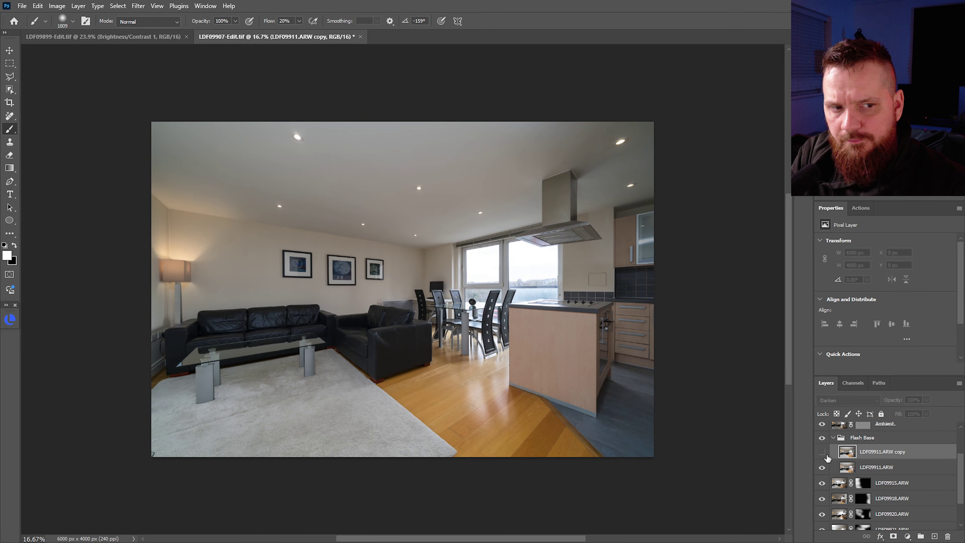
click(870, 471)
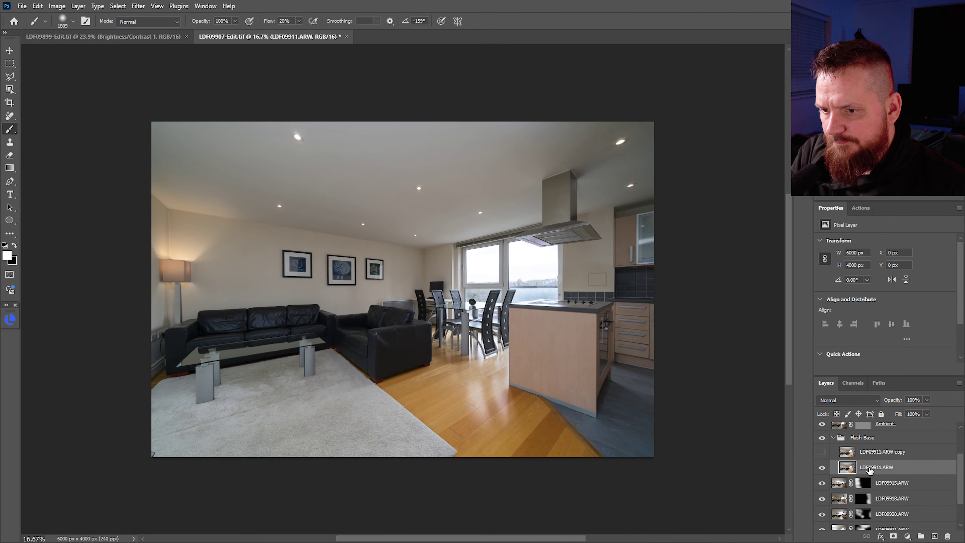
click(842, 458)
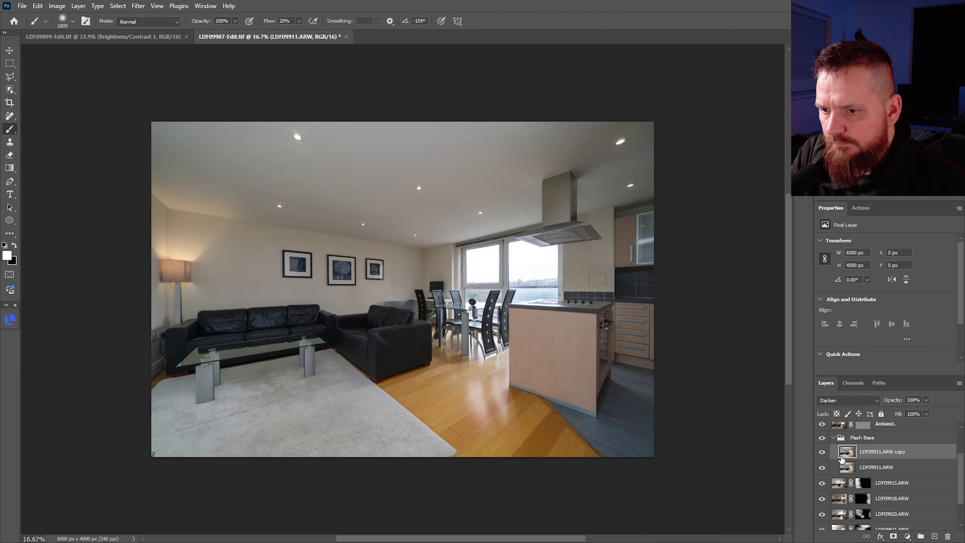
drag(830, 471, 837, 456)
Hide LDF09911.ARW and compare the image with the LDF09911.ARW copy layer switched on and off.
click(824, 468)
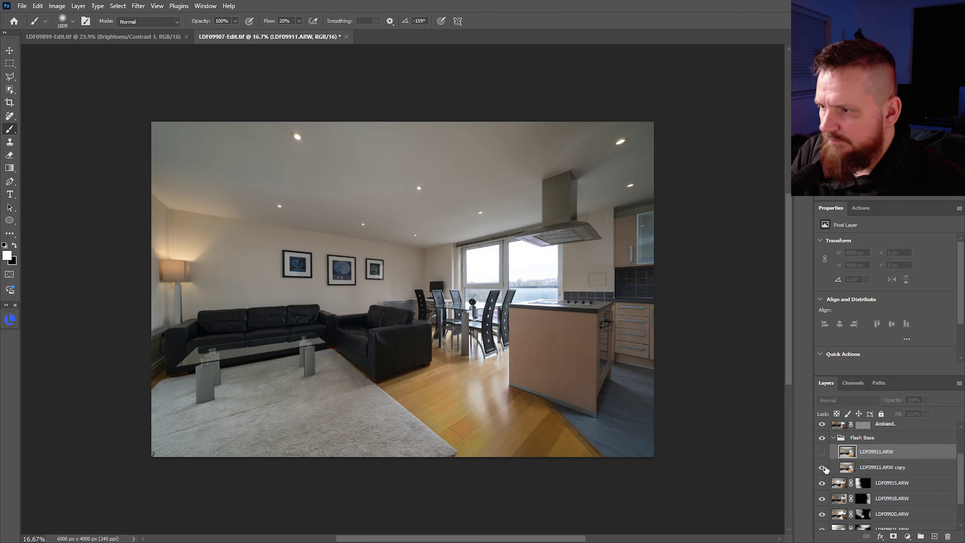
click(824, 468)
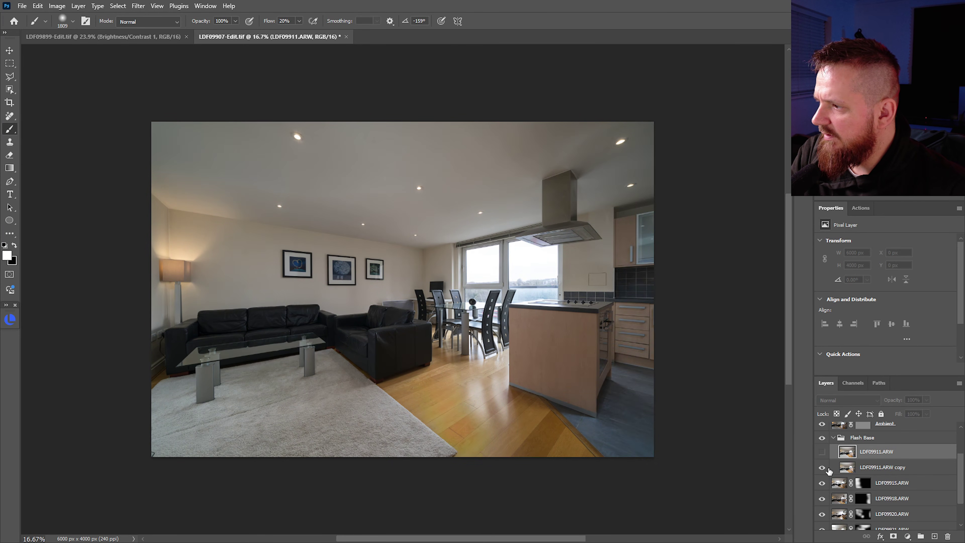
click(830, 471)
click(824, 469)
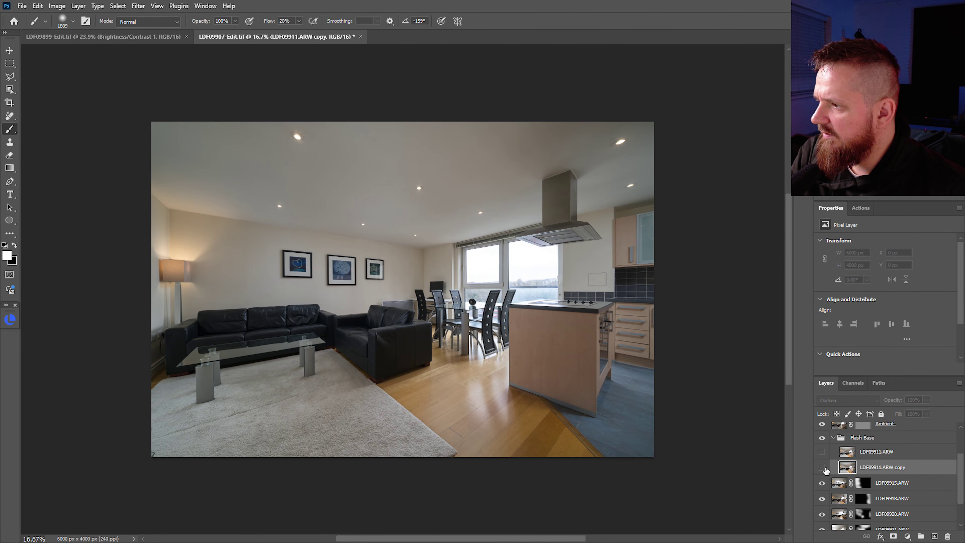
click(824, 468)
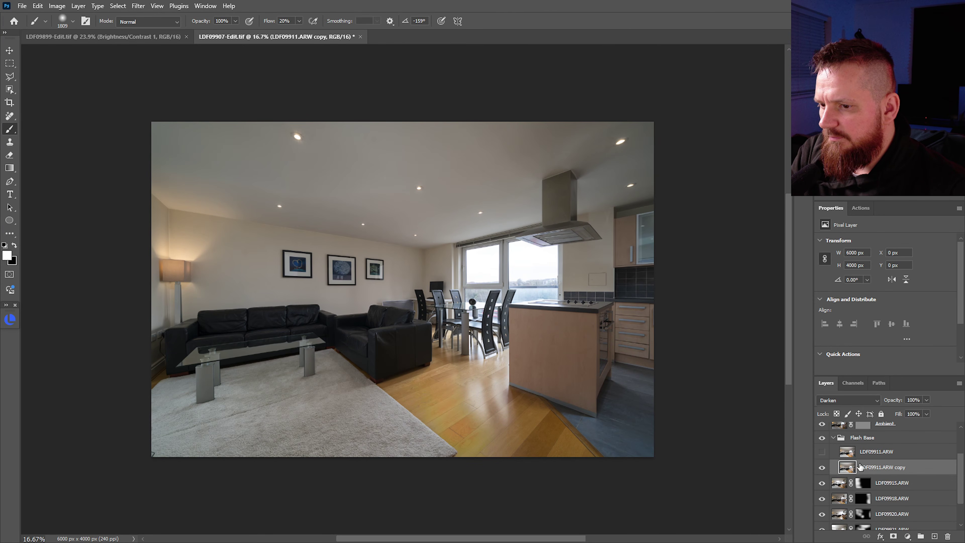
Add a black mask to the LDF09911.ARW copy layer and paint white over the sofas with a roughly 1449 px brush.
alt+click(893, 536)
key(bracketleft)
key(bracketleft)
key(bracketleft)
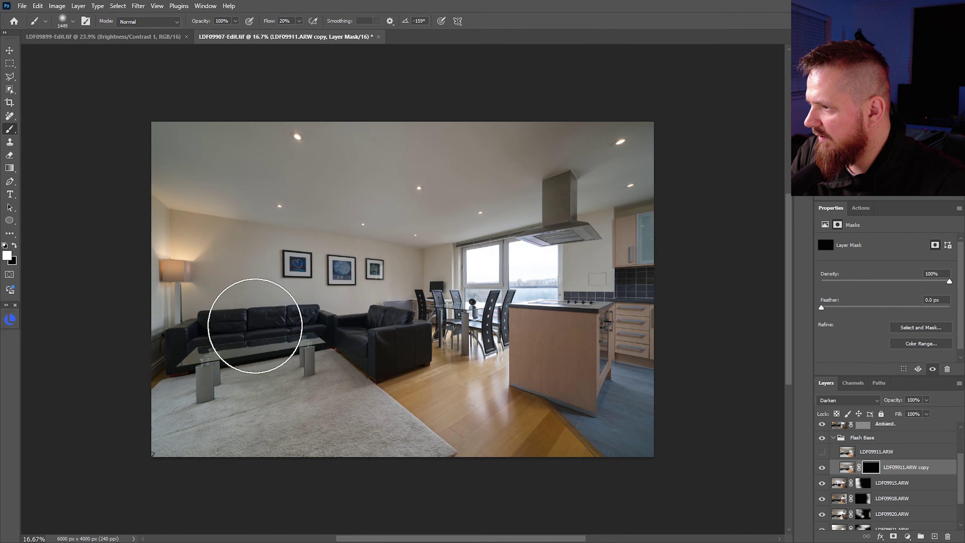
key(x)
key(x)
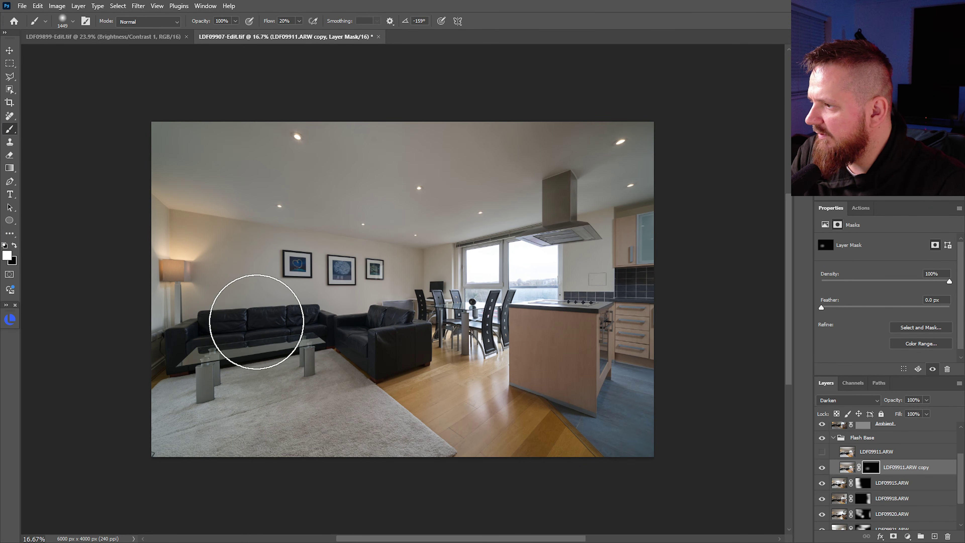
drag(258, 323, 378, 328)
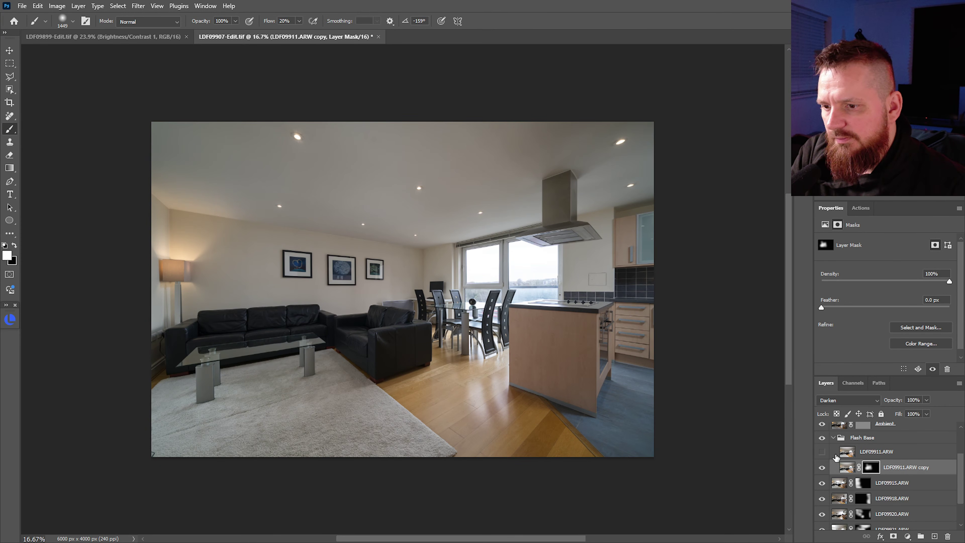
Show LDF09911.ARW, add a black mask, paint the rug, floor and ceiling in with white, and refine the kitchen side.
click(822, 451)
click(848, 452)
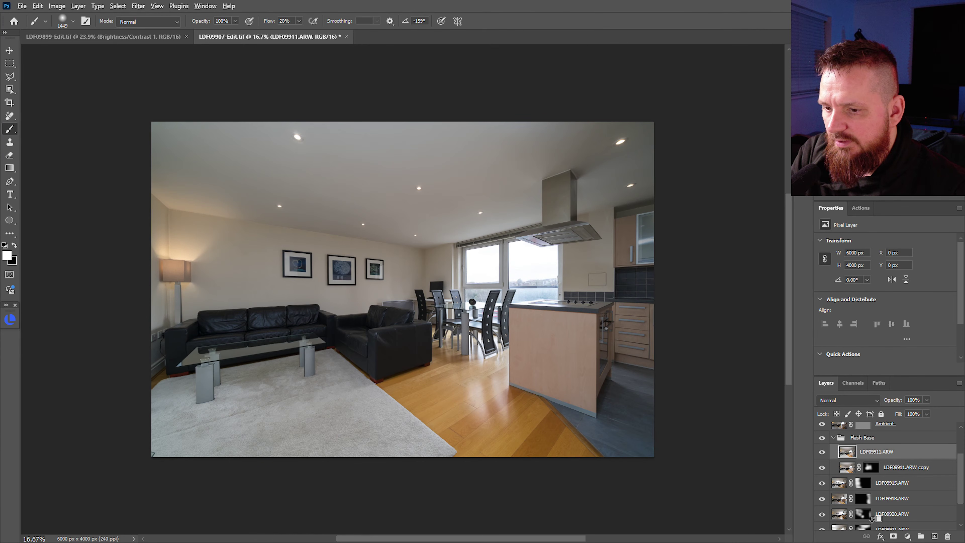
alt+click(894, 537)
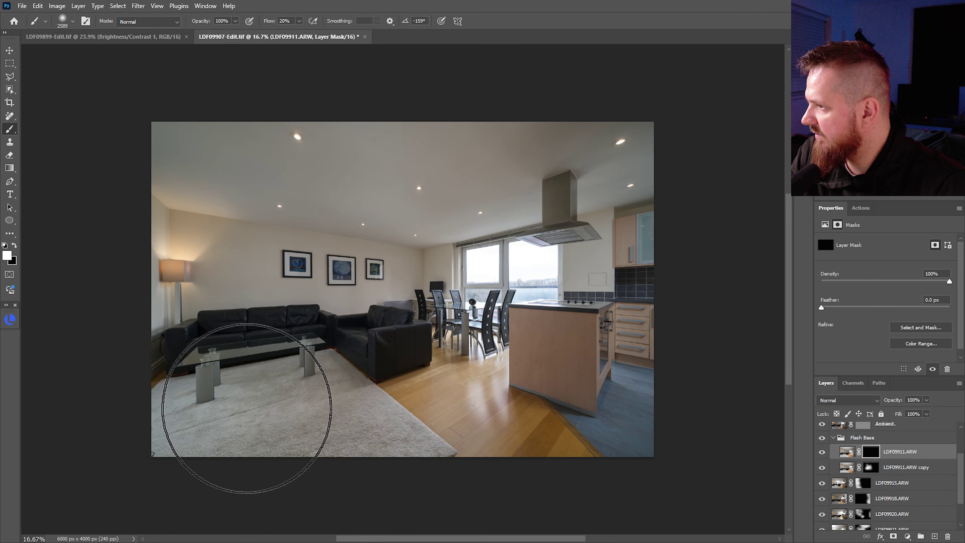
mouse_move(227, 411)
mouse_down()
mouse_move(442, 431)
mouse_move(534, 352)
mouse_move(535, 432)
mouse_up()
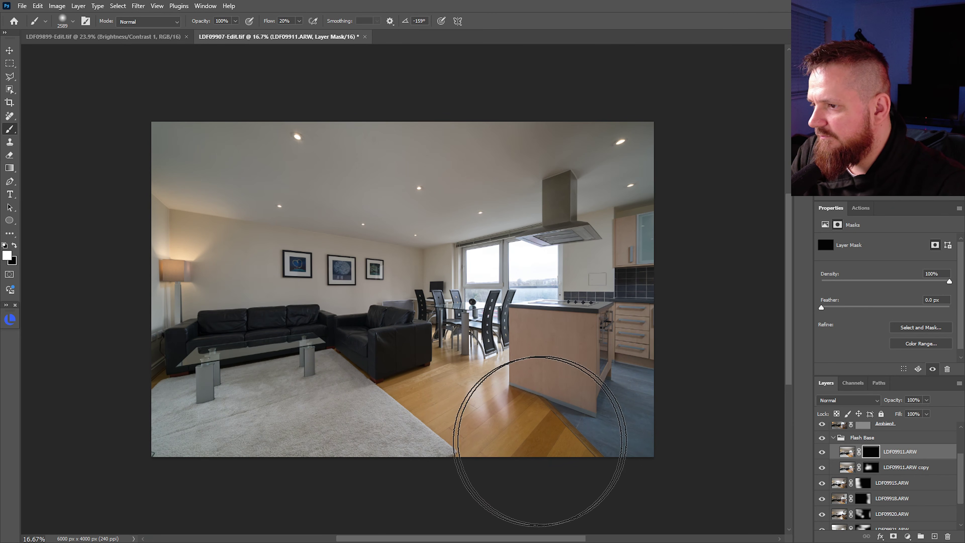
mouse_move(421, 261)
mouse_down()
mouse_move(539, 103)
mouse_move(151, 129)
mouse_move(193, 162)
mouse_move(375, 150)
mouse_up()
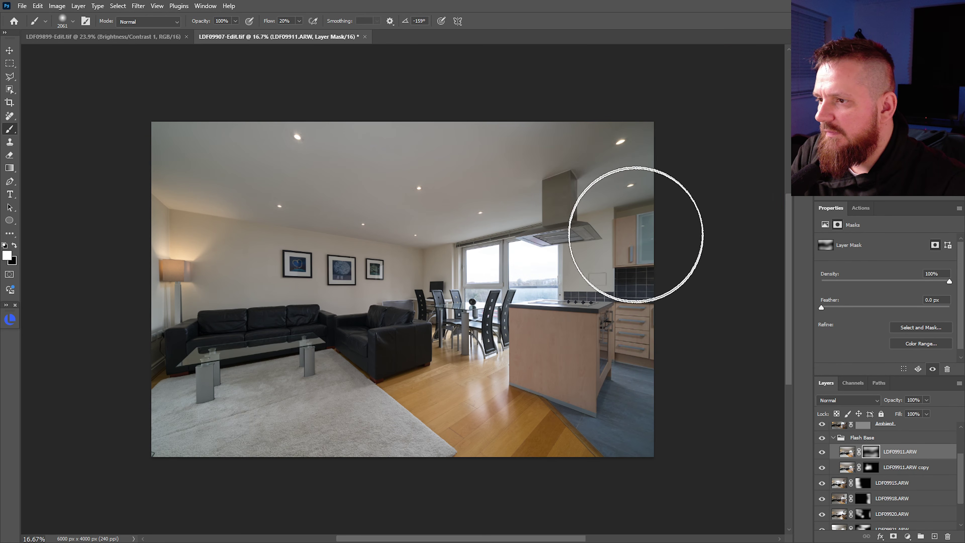
key(x)
key(x)
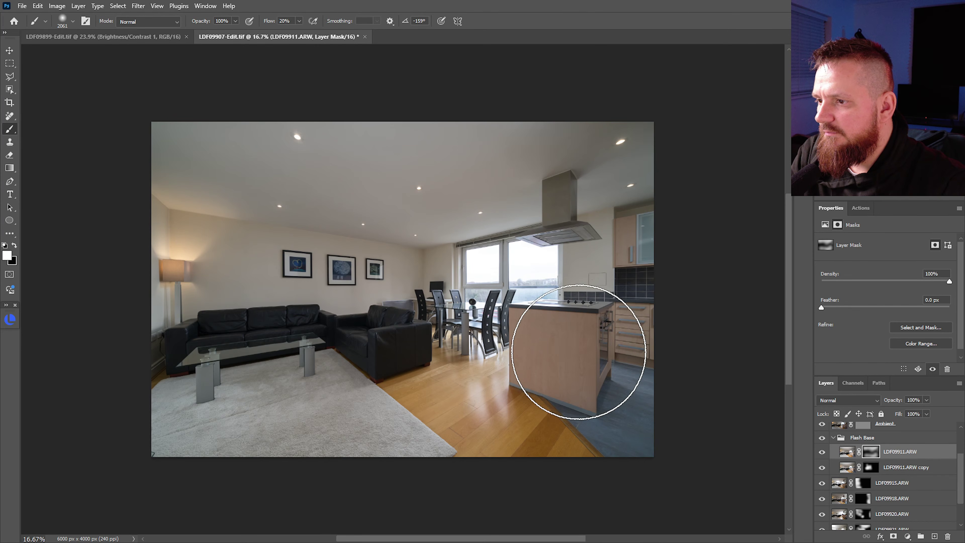
key(x)
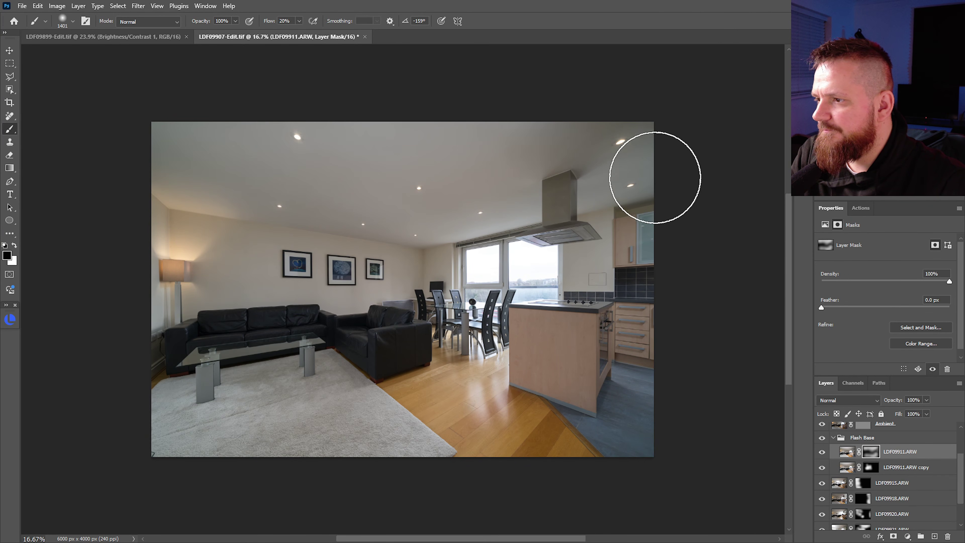
Collapse the Flash Base group, select the Ambient layer's mask and preview opacity changes, leaving the opacity at 100%.
click(834, 439)
click(873, 440)
scroll(942, 475, up, 3)
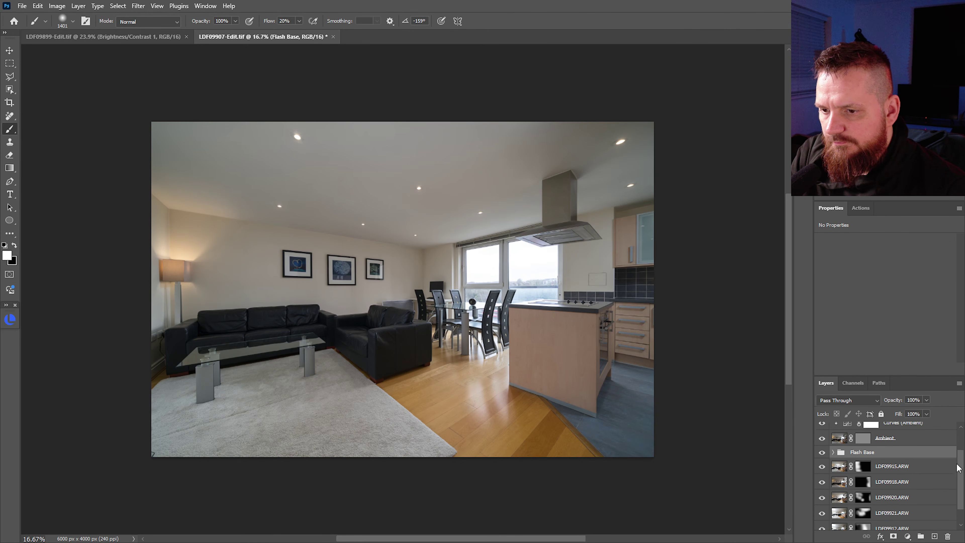
click(860, 471)
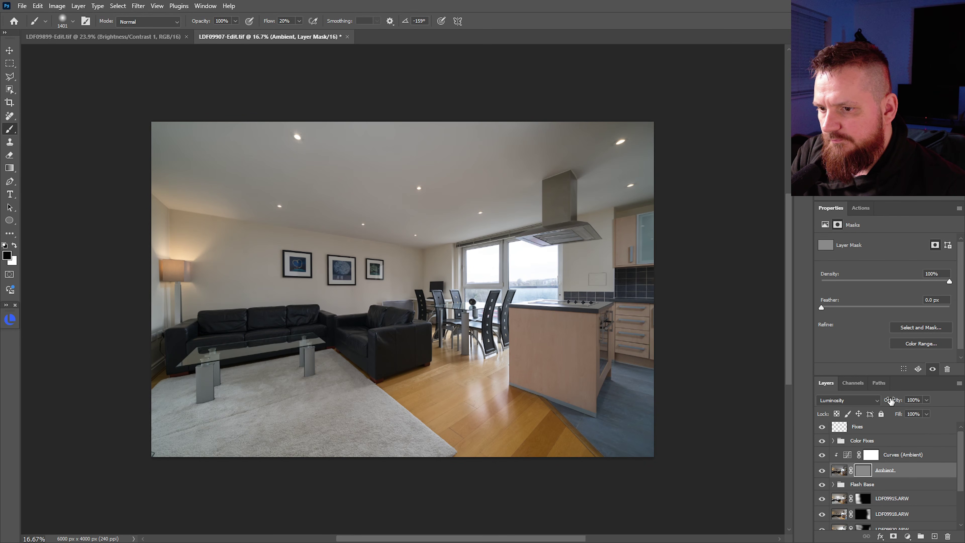
drag(880, 403, 908, 404)
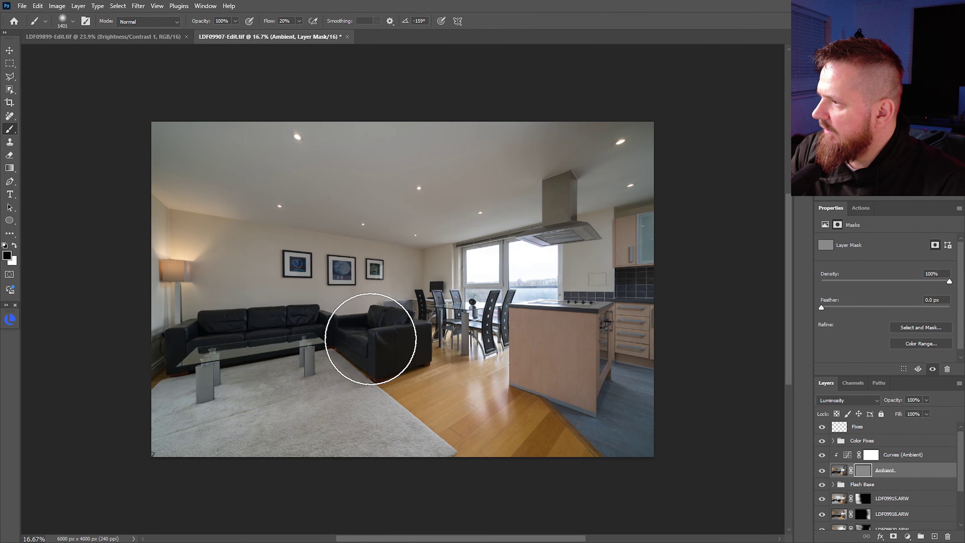
Paint white on the Ambient layer mask over the sofa, rug and ceiling with a roughly 1869 px brush.
key(x)
key(bracketright)
key(bracketright)
key(bracketright)
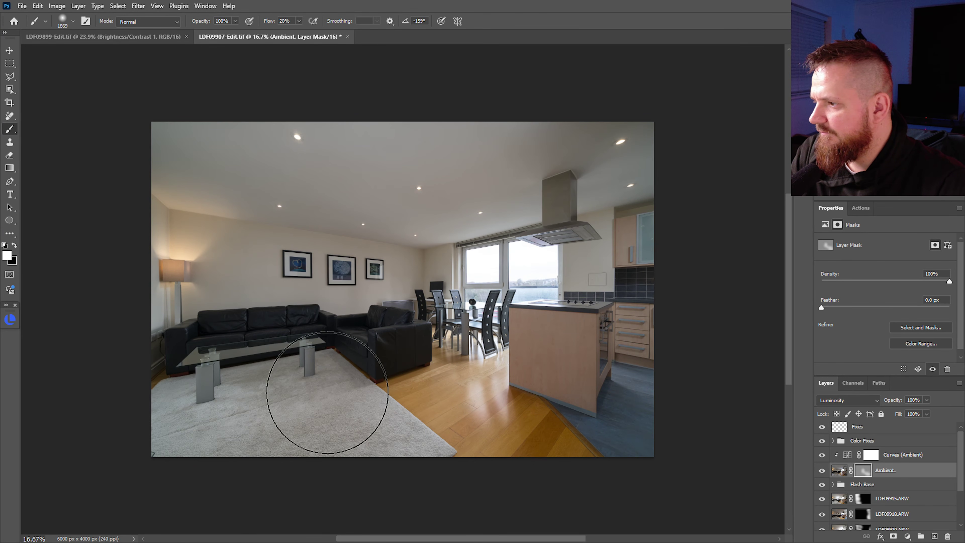
drag(349, 172, 380, 163)
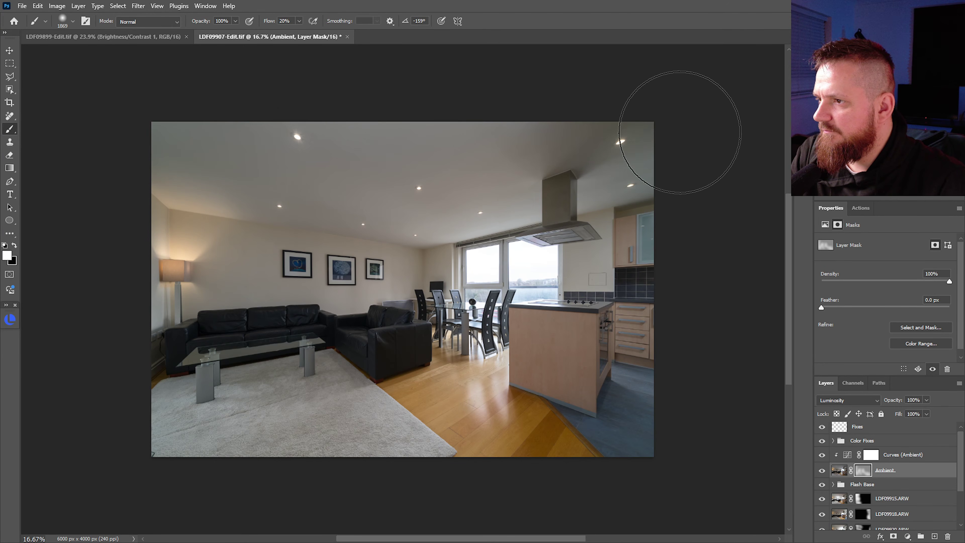
Soften the Ambient layer's effect on the ceiling by painting black on its mask with a roughly 2481 px brush.
key(x)
key(bracketright)
key(bracketright)
key(bracketright)
key(bracketright)
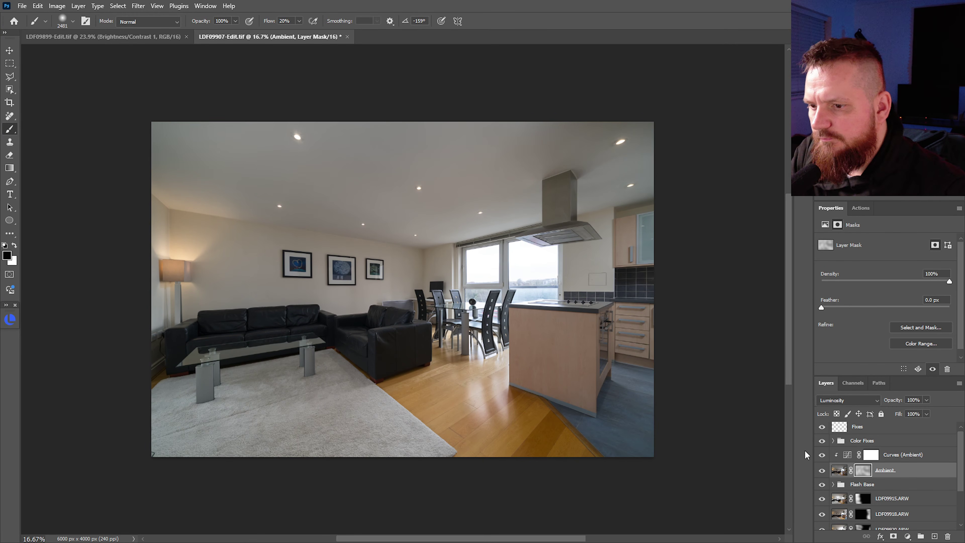
Brighten the Curves (Ambient) adjustment by raising a midtone point and a highlight point on the RGB curve.
click(845, 456)
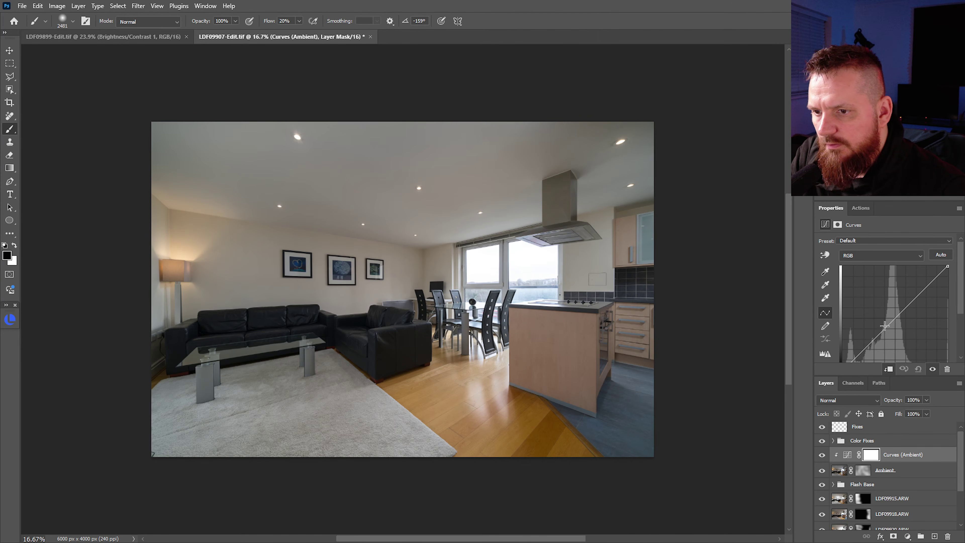
drag(885, 332, 886, 312)
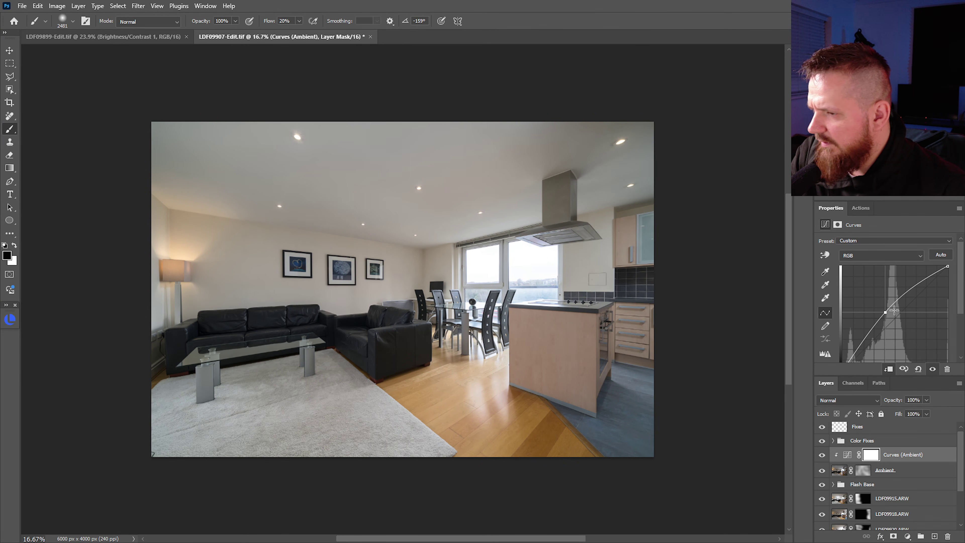
drag(910, 290, 907, 282)
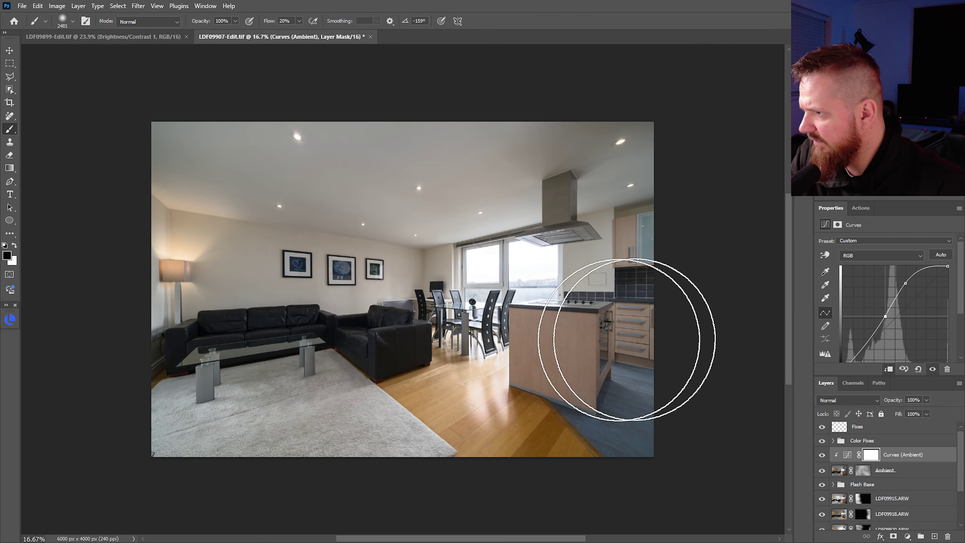
Inspect the lamp wall, select the Curves (Ambient) adjustment and raise its midtone point slightly on the RGB curve.
drag(200, 254, 347, 288)
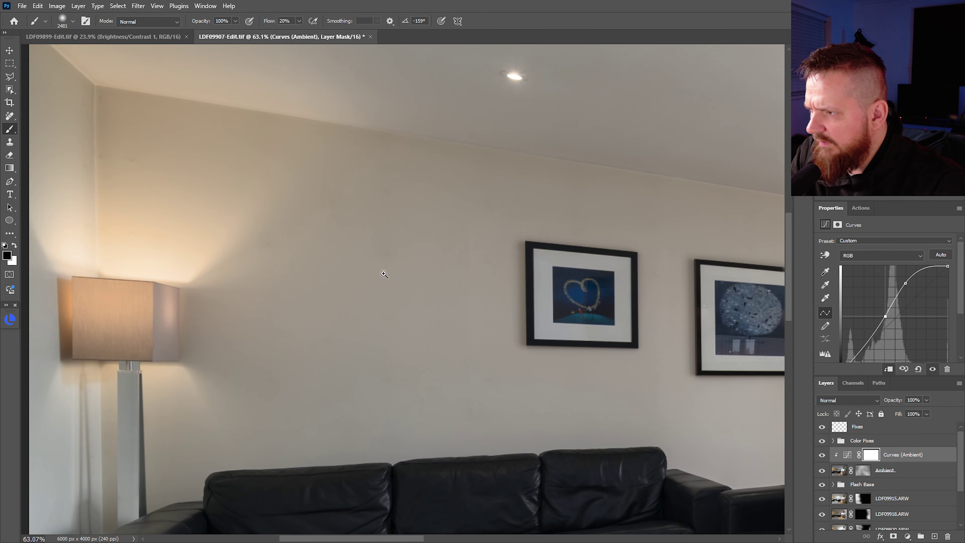
mouse_move(407, 273)
mouse_down()
mouse_move(364, 272)
mouse_move(389, 275)
mouse_up()
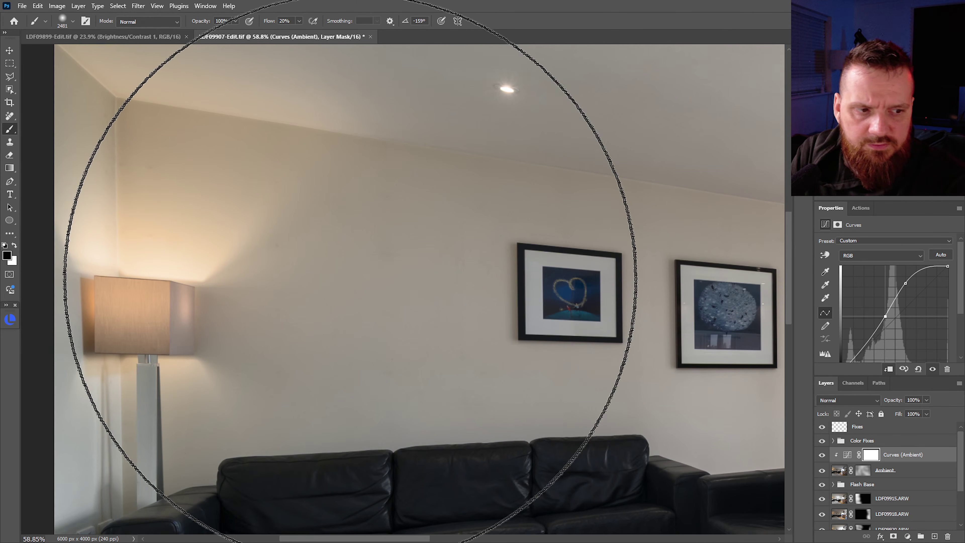
scroll(489, 278, down, 8)
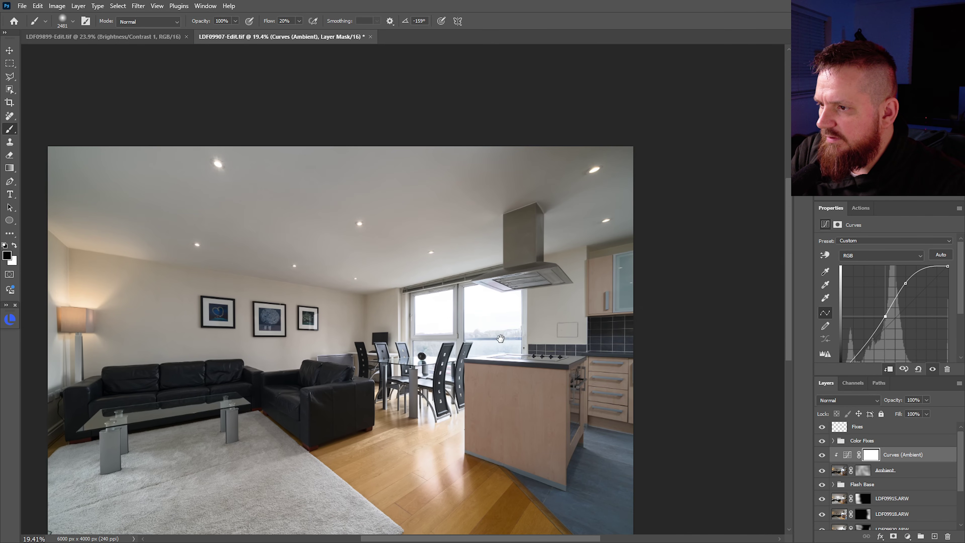
mouse_move(500, 338)
mouse_down()
mouse_move(575, 321)
mouse_move(485, 344)
mouse_move(501, 338)
mouse_up()
key(x)
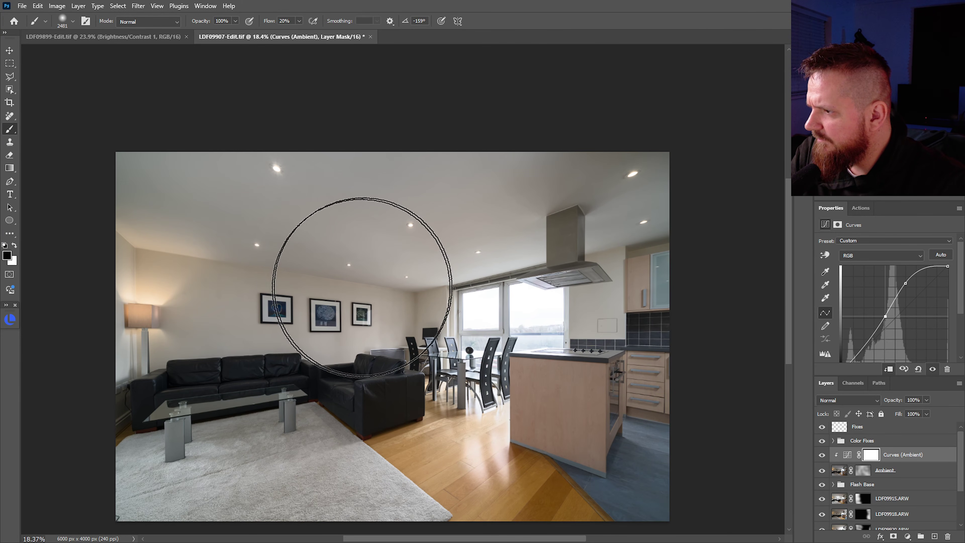
click(850, 456)
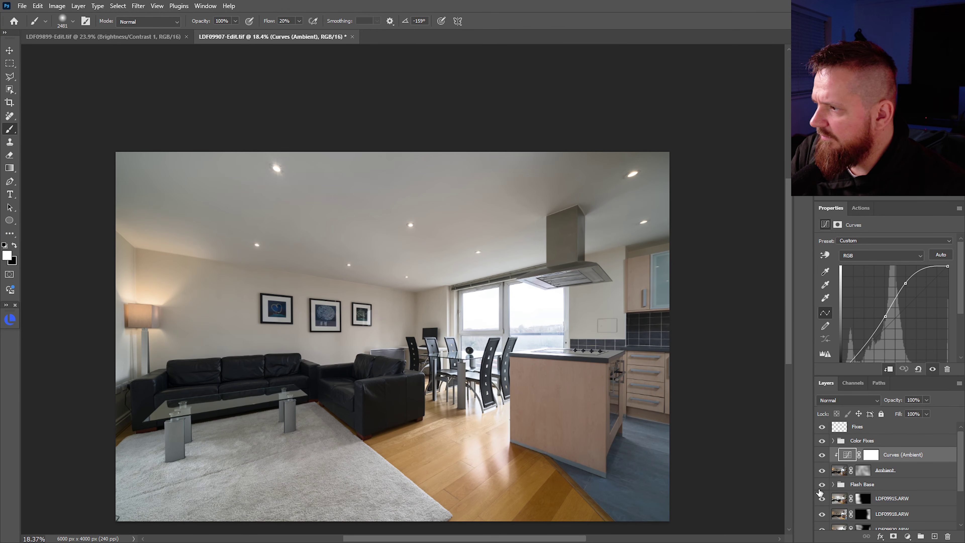
drag(886, 319, 884, 314)
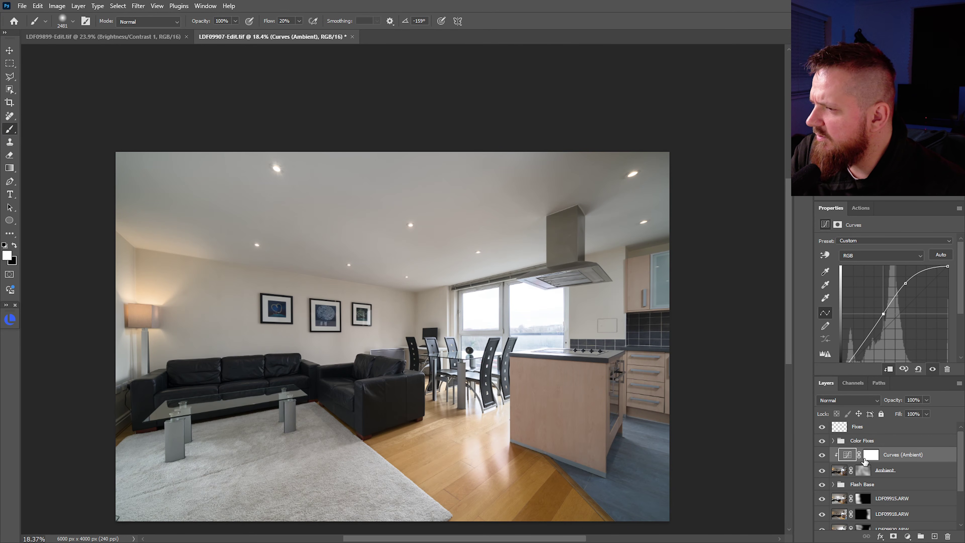
Expand the Color Fixes group and start a Color Range mask on Hue/Saturation 1, sampling ceiling tones with Localized Color Clusters.
click(833, 441)
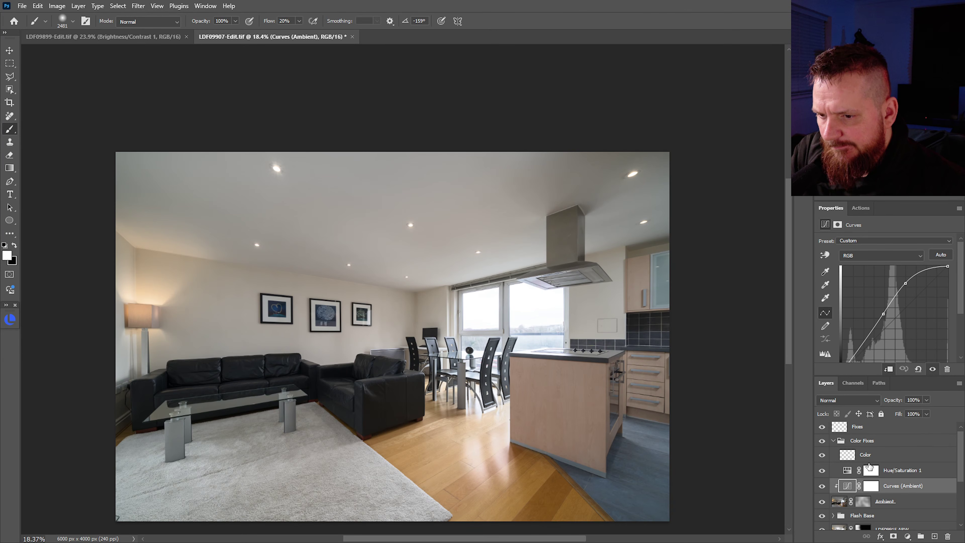
click(872, 473)
key(alt+s)
key(c)
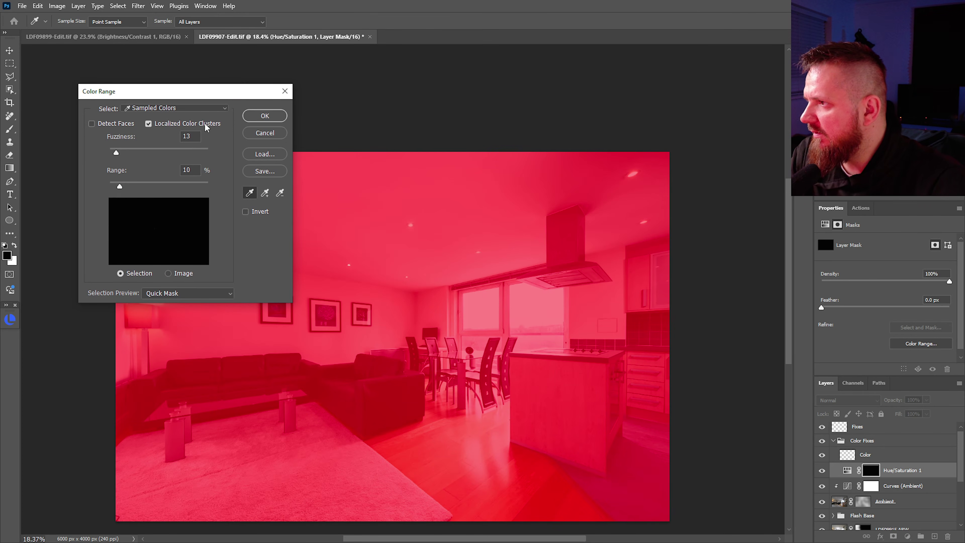
drag(242, 91, 230, 293)
click(182, 176)
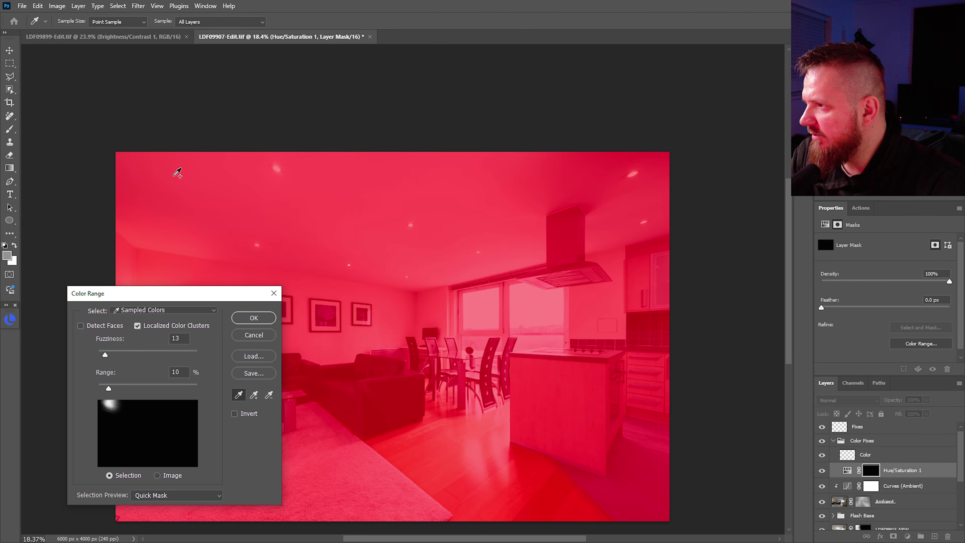
mouse_move(157, 175)
mouse_down()
mouse_move(144, 186)
mouse_move(317, 209)
mouse_move(482, 210)
mouse_move(507, 253)
mouse_move(599, 189)
mouse_move(628, 213)
mouse_move(652, 159)
mouse_move(406, 178)
mouse_up()
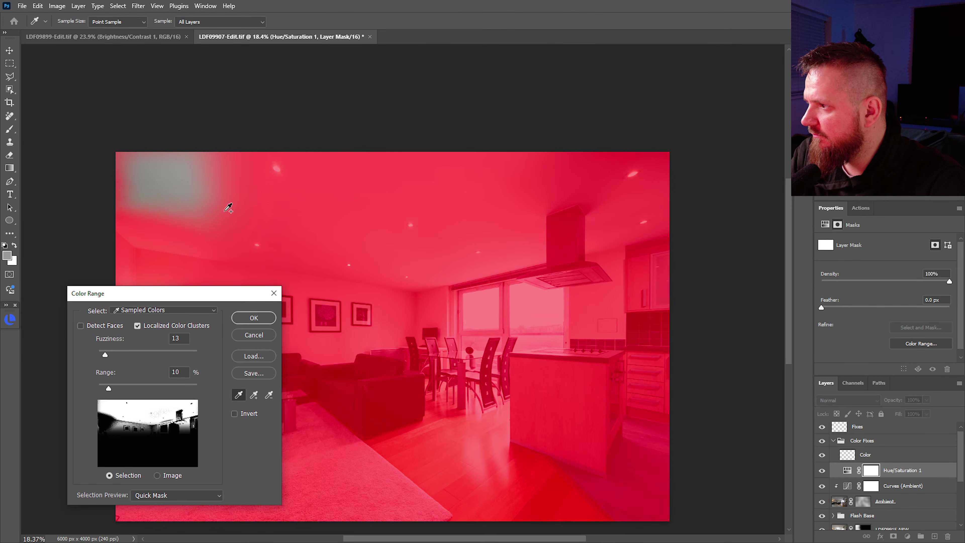
mouse_move(225, 212)
mouse_down()
mouse_move(166, 232)
mouse_move(127, 197)
mouse_move(231, 229)
mouse_move(144, 244)
mouse_up()
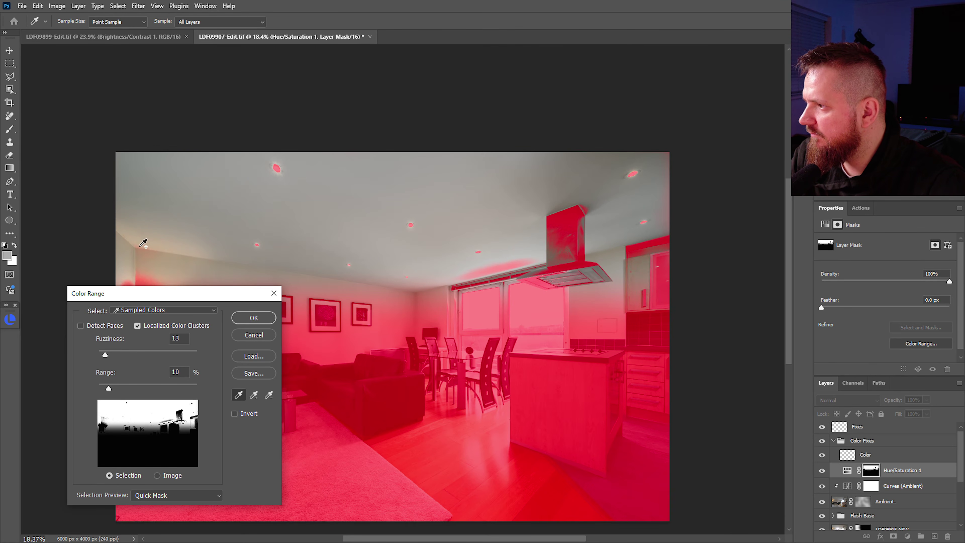
Add the ceiling near the window, the extractor hood and the wall corners to the Color Range selection and apply it.
click(508, 262)
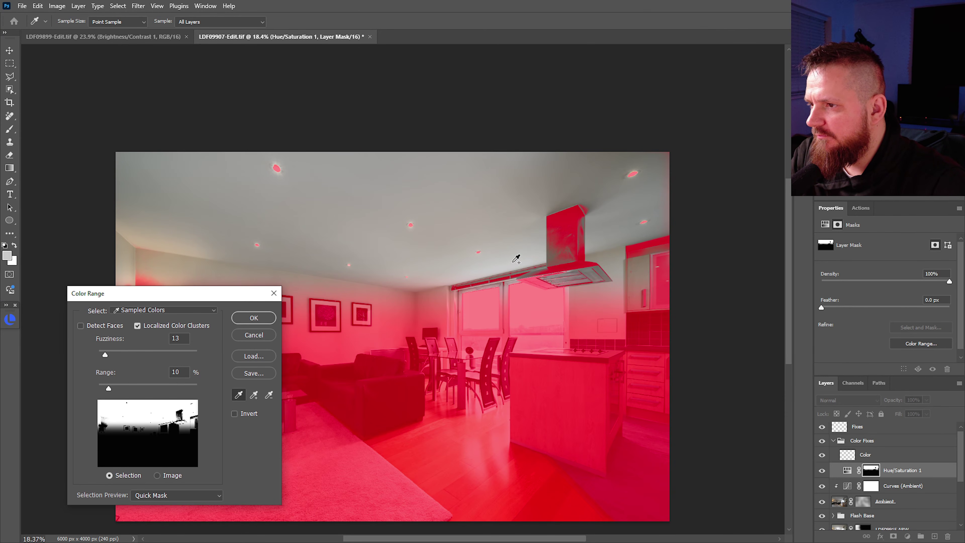
click(586, 210)
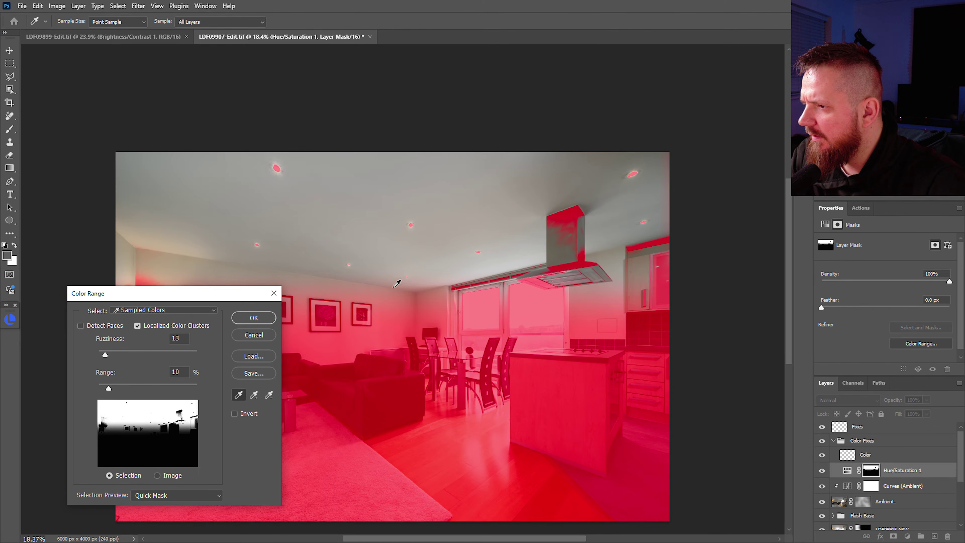
shift+click(412, 288)
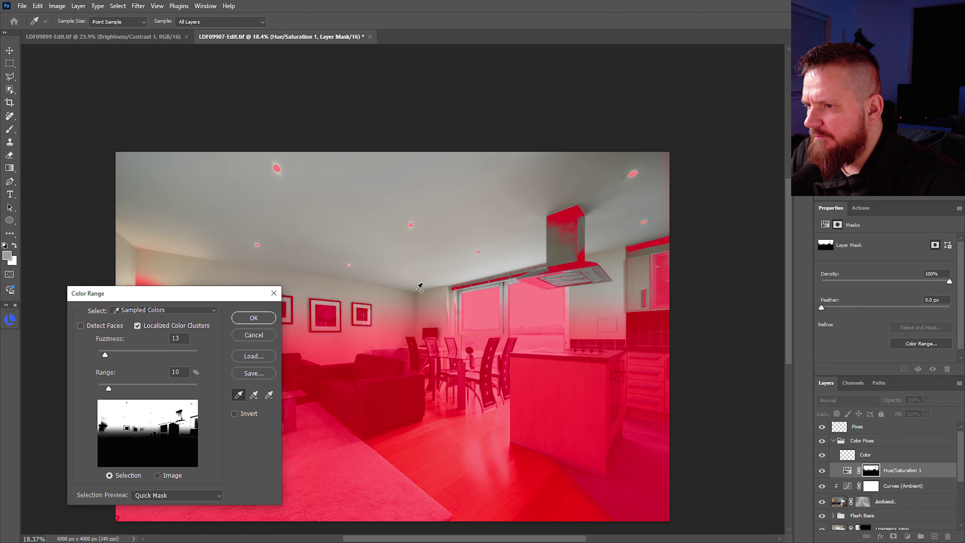
shift+click(652, 242)
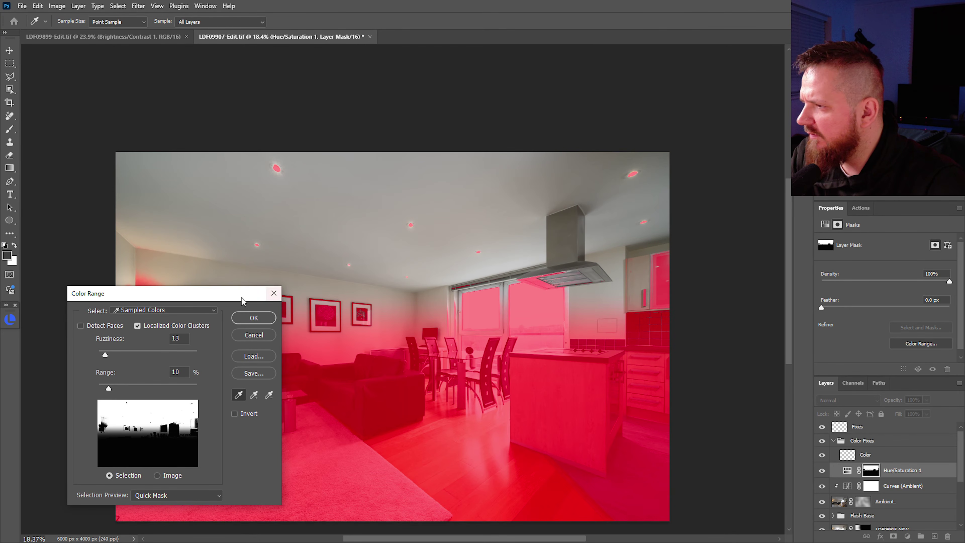
drag(268, 294, 334, 297)
click(142, 244)
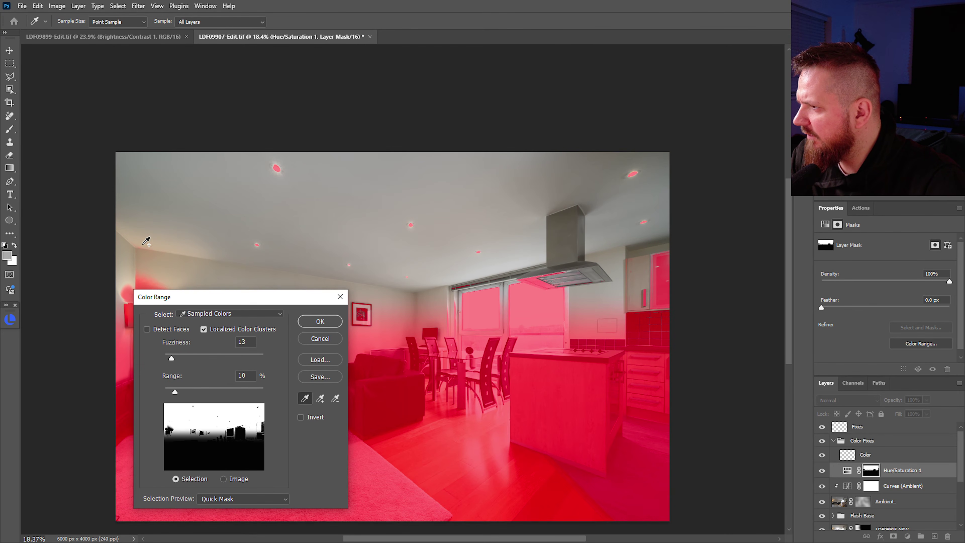
click(319, 322)
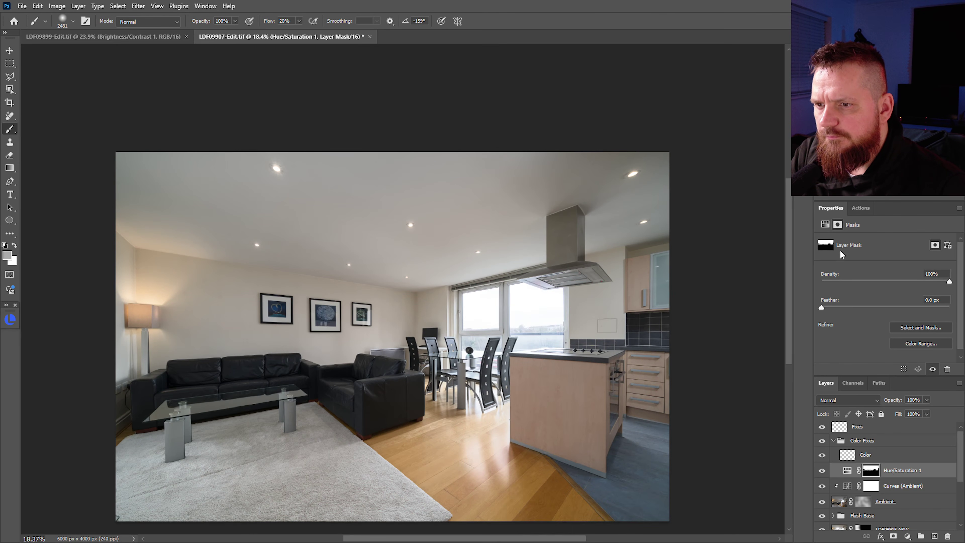
Set the Hue/Saturation 1 saturation to -53 and place the layer in a group with a black mask.
click(825, 224)
drag(843, 299, 851, 299)
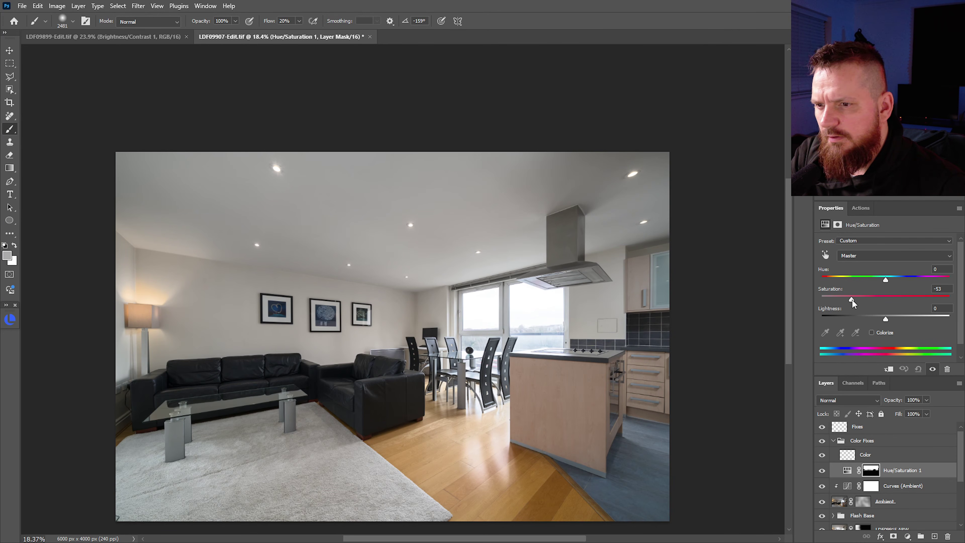
key(ctrl+g)
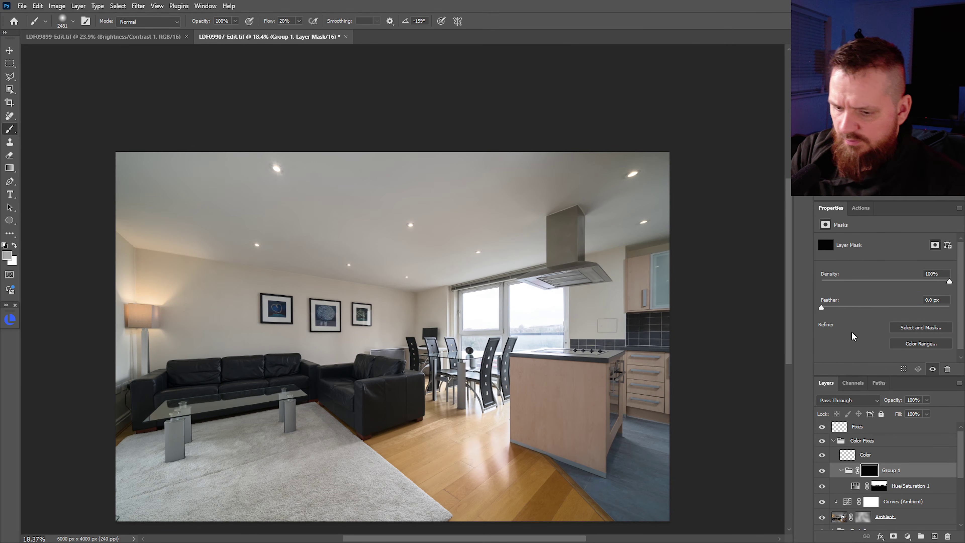
Trace the ceiling edge with the Polygonal Lasso from the lamp corner along the wall and blinds past the extractor hood.
key(l)
scroll(115, 217, up, 5)
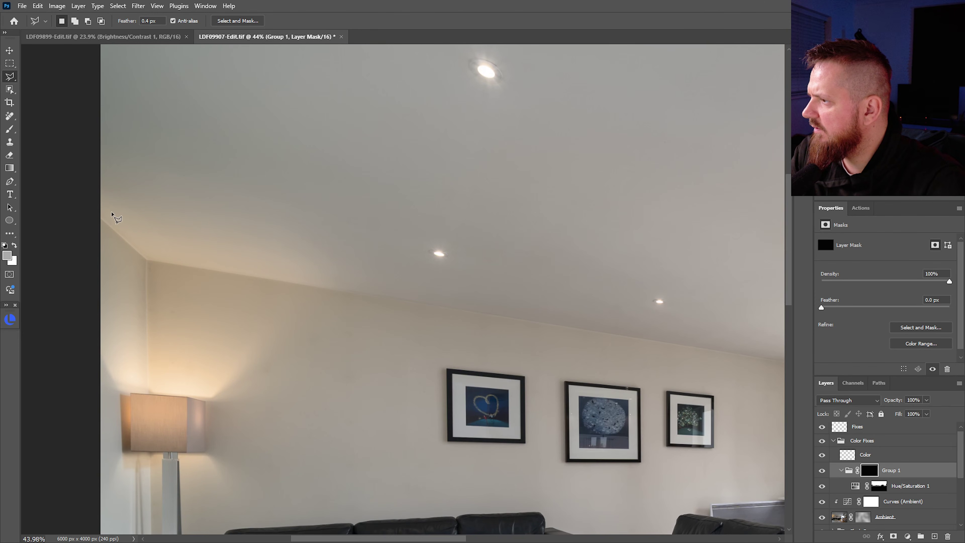
click(100, 217)
click(146, 260)
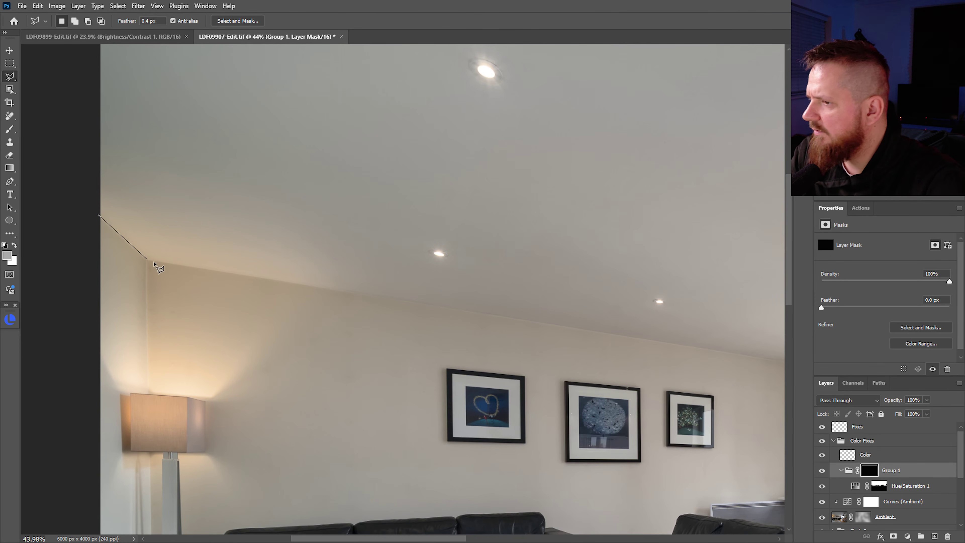
drag(566, 368, 52, 288)
click(306, 285)
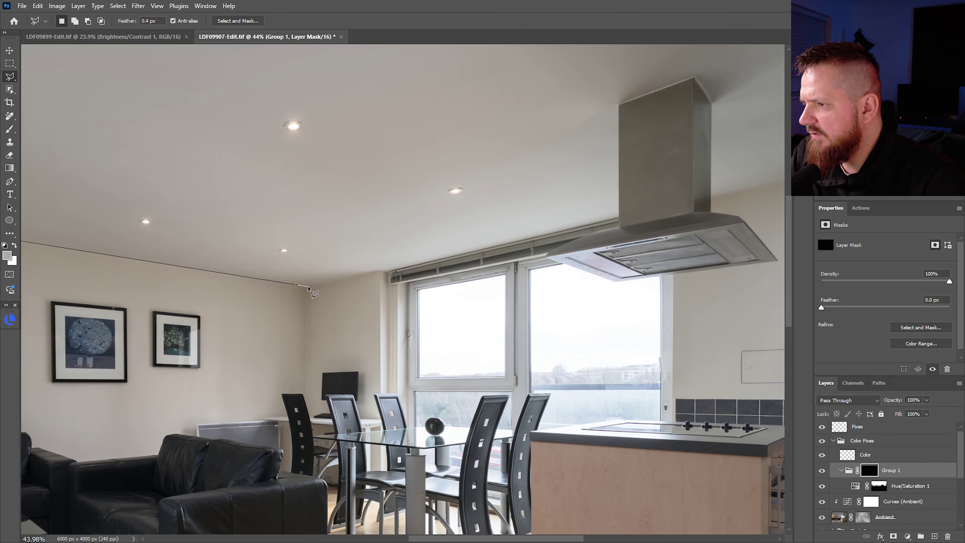
click(388, 271)
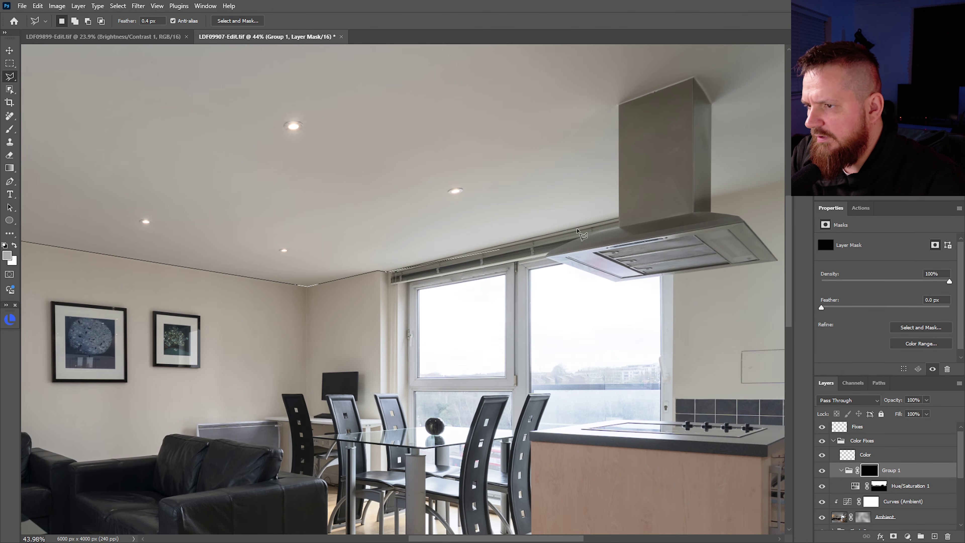
click(618, 218)
click(619, 226)
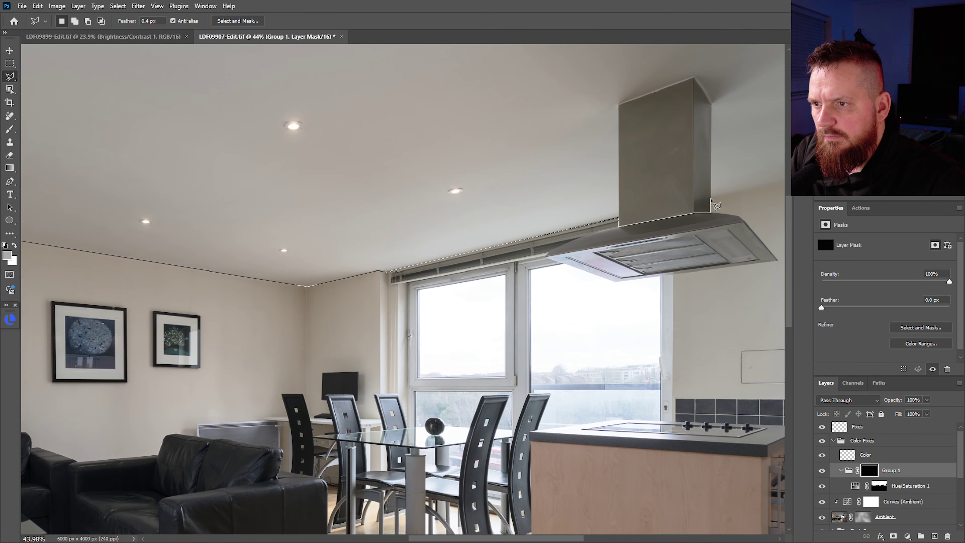
click(711, 200)
Continue the lasso outline above the kitchen cabinets and around the outside of the image to close the ceiling selection.
scroll(711, 199, right, 5)
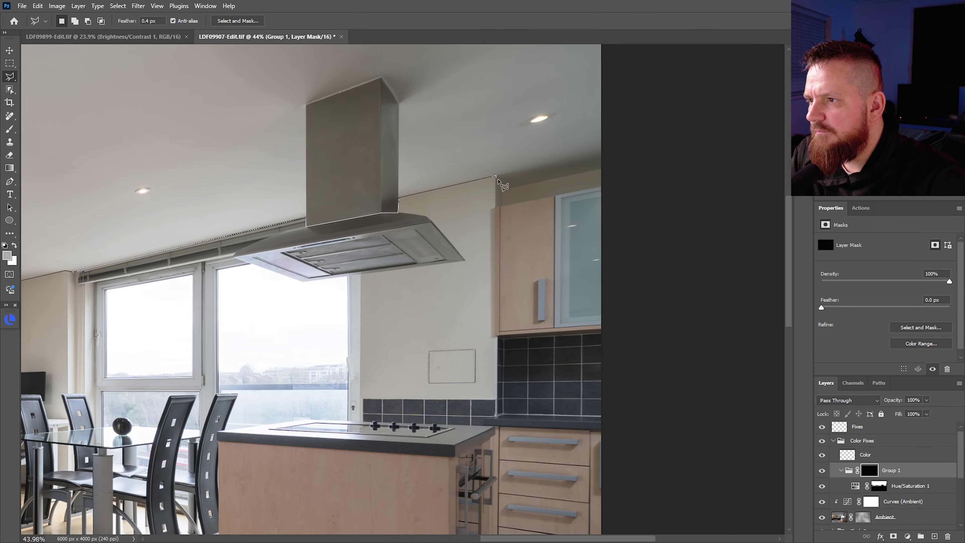
click(502, 188)
click(617, 165)
scroll(626, 160, up, 5)
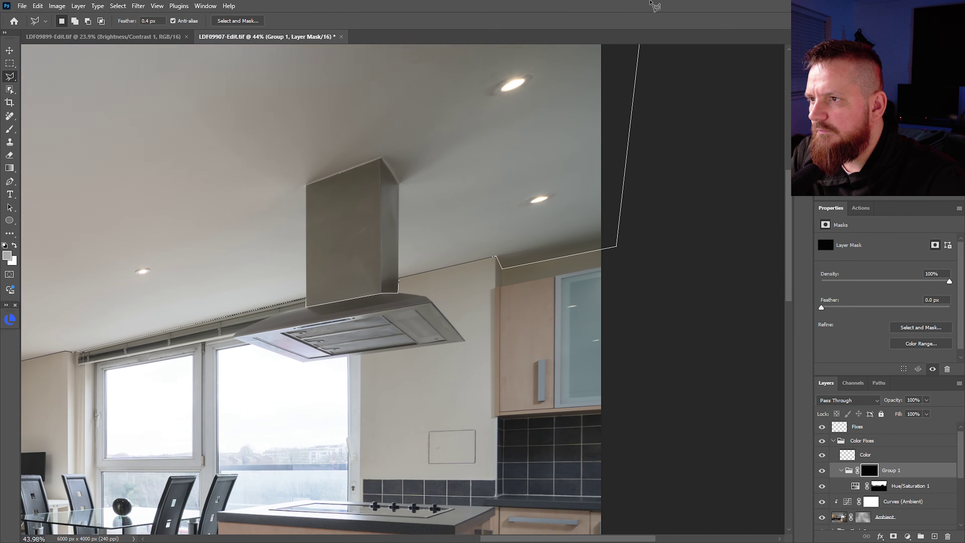
click(627, 110)
scroll(266, 114, left, 10)
click(317, 114)
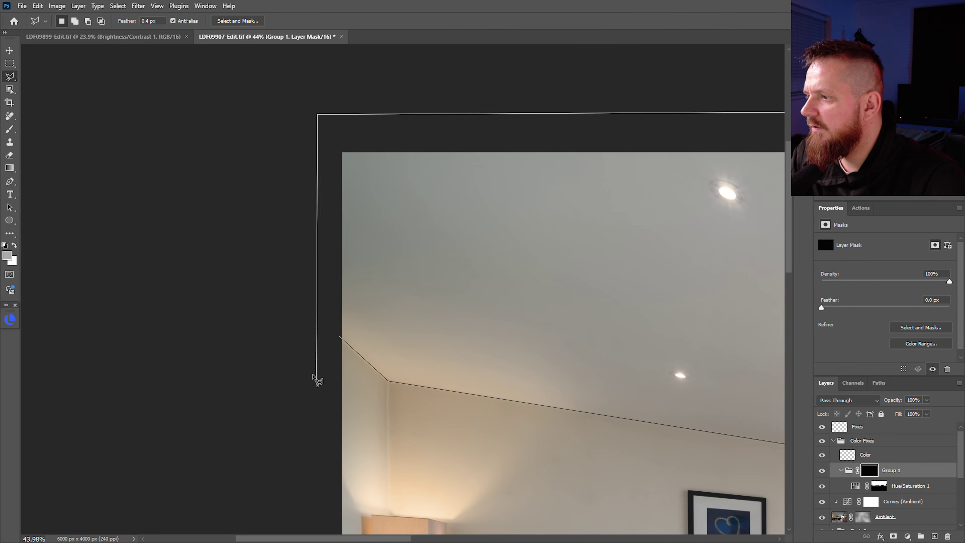
click(313, 372)
click(339, 338)
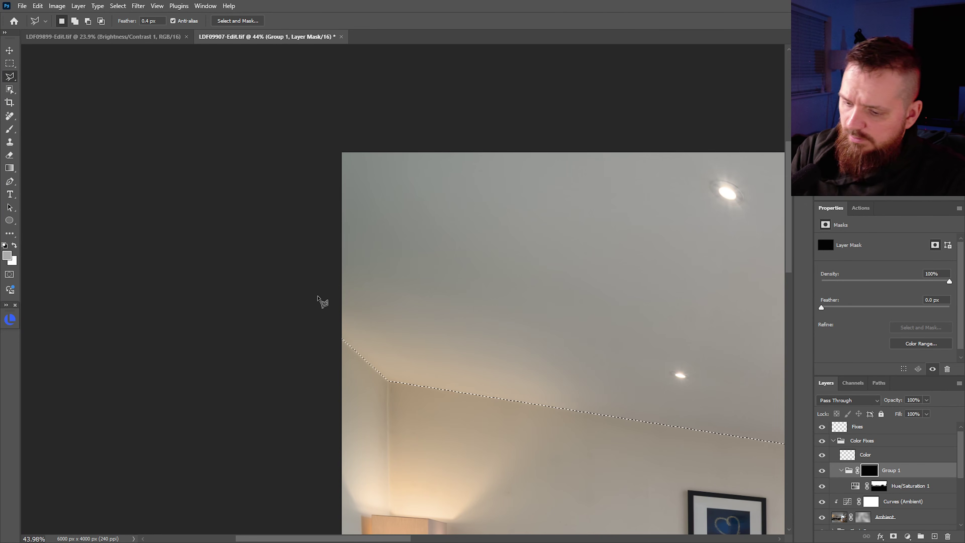
Fill the ceiling selection with white on the Group 1 mask and deselect.
key(d)
key(x)
key(alt+BackSpace)
key(ctrl+d)
scroll(481, 192, down, 6)
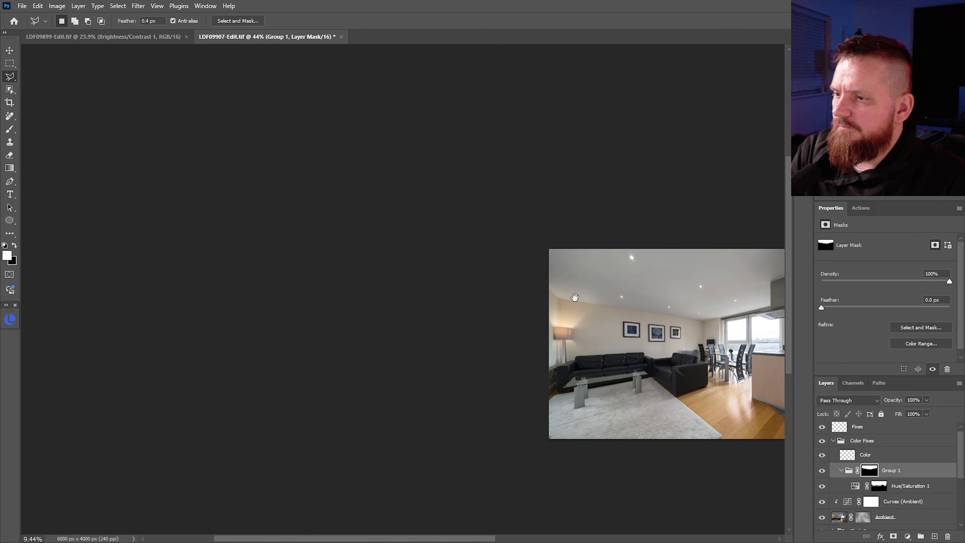
scroll(393, 268, up, 3)
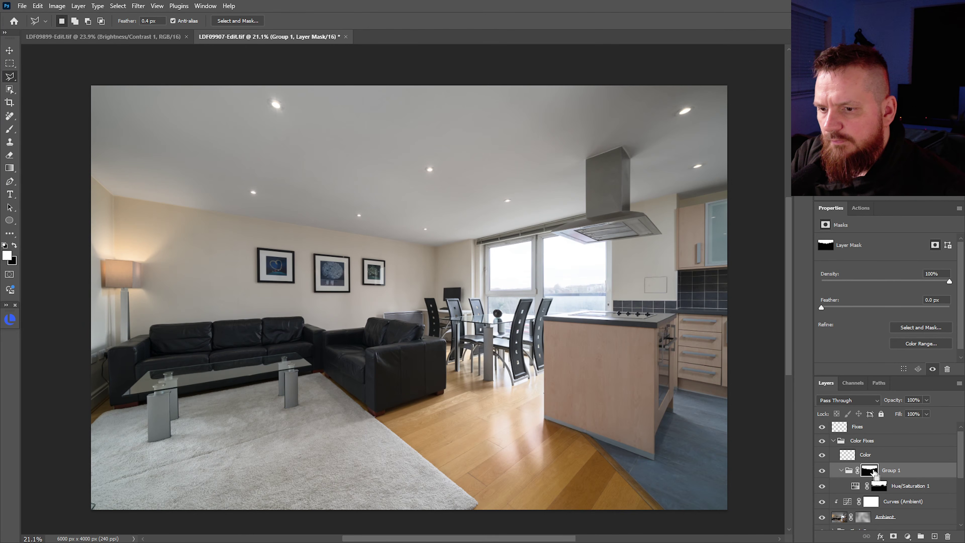
Load the Group 1 mask as a selection, collapse the group and add a Curves adjustment that brightens the ceiling midtones.
ctrl+click(874, 473)
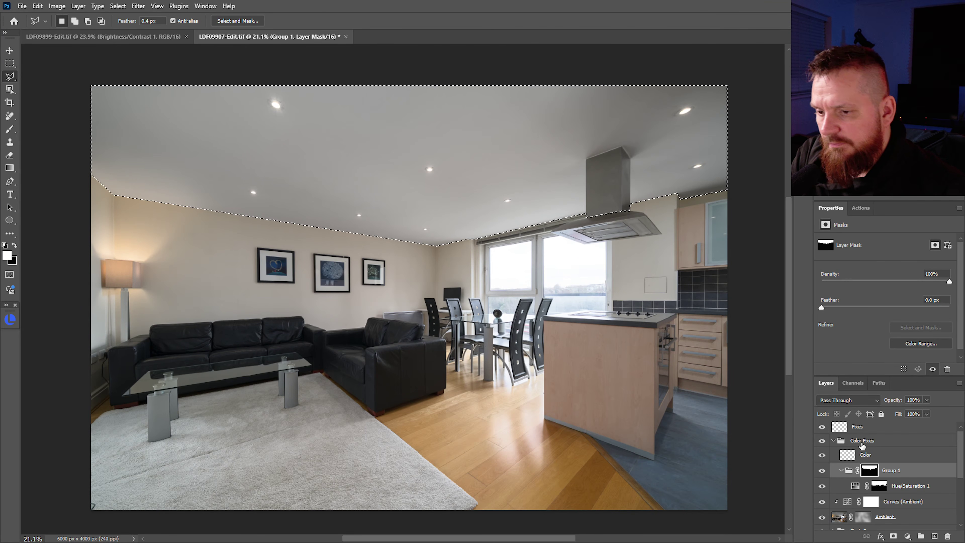
click(841, 470)
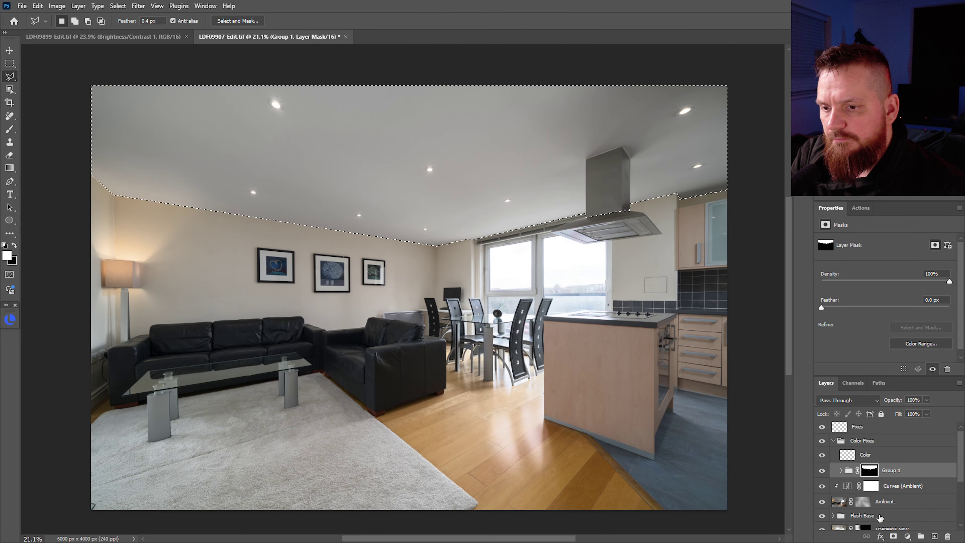
click(908, 536)
click(893, 409)
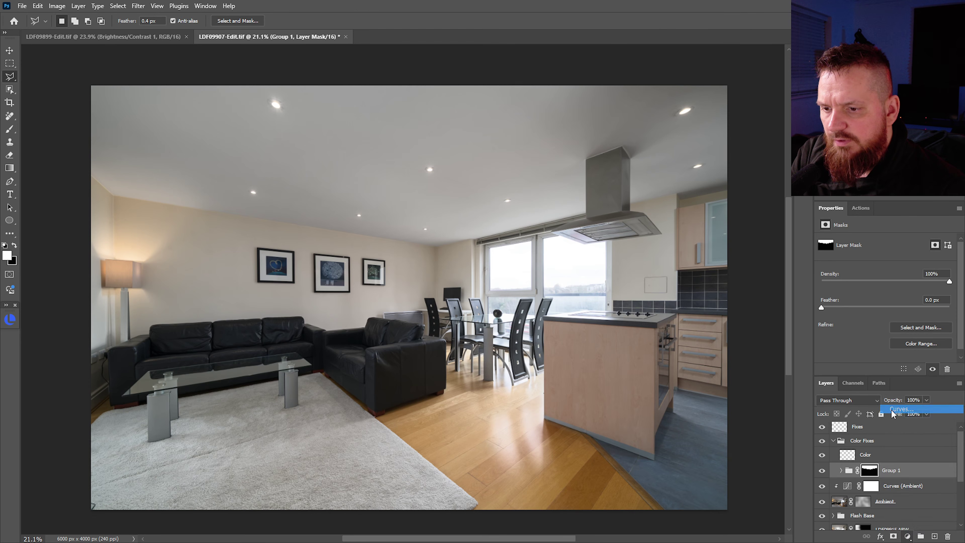
drag(892, 312, 891, 317)
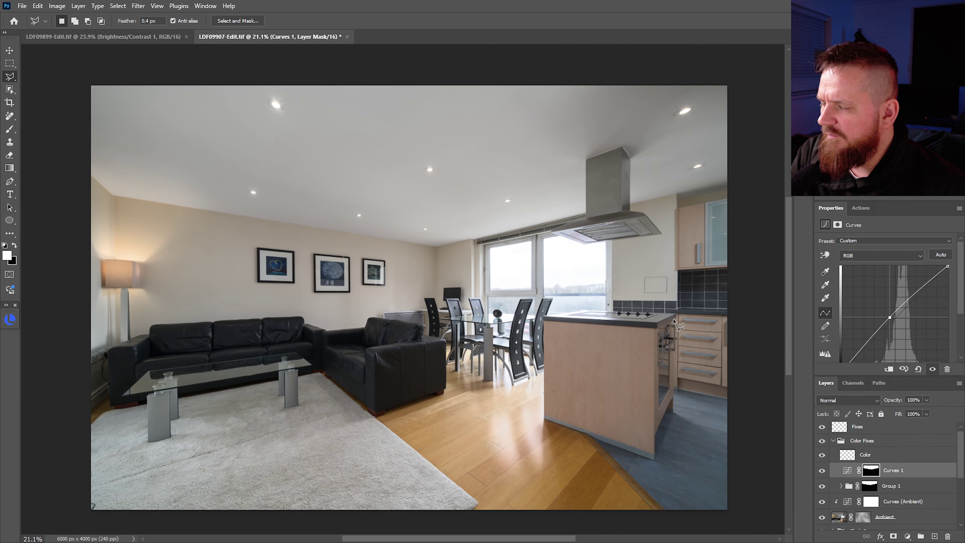
Select the Color layer and examine the sofa wall, window corner and kitchen walls for remaining colour casts.
click(848, 456)
drag(222, 288, 344, 301)
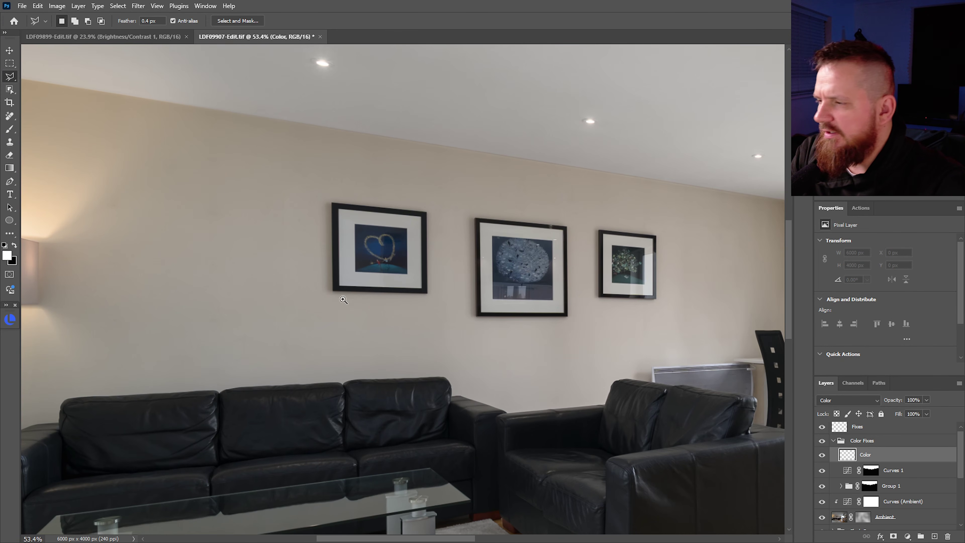
drag(425, 315, 343, 331)
drag(446, 337, 410, 338)
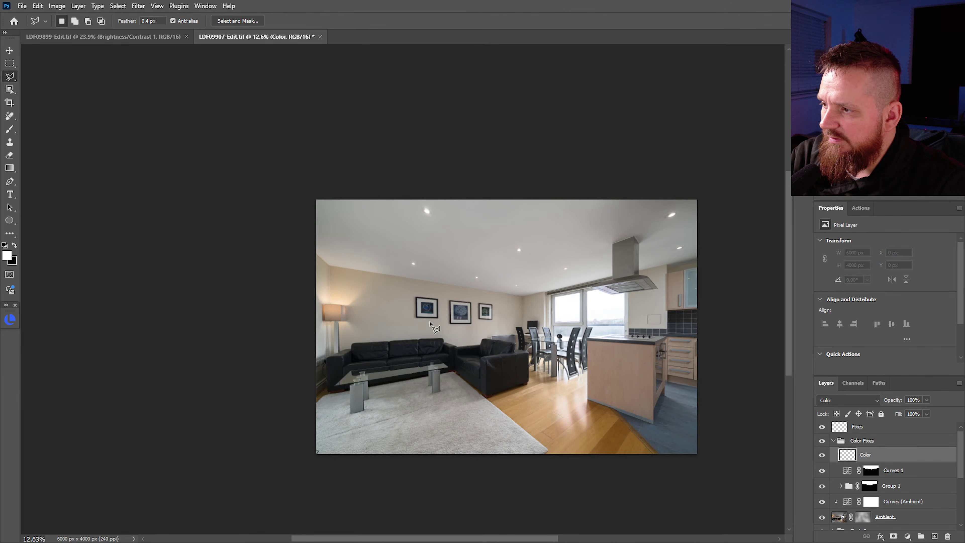
scroll(371, 315, up, 5)
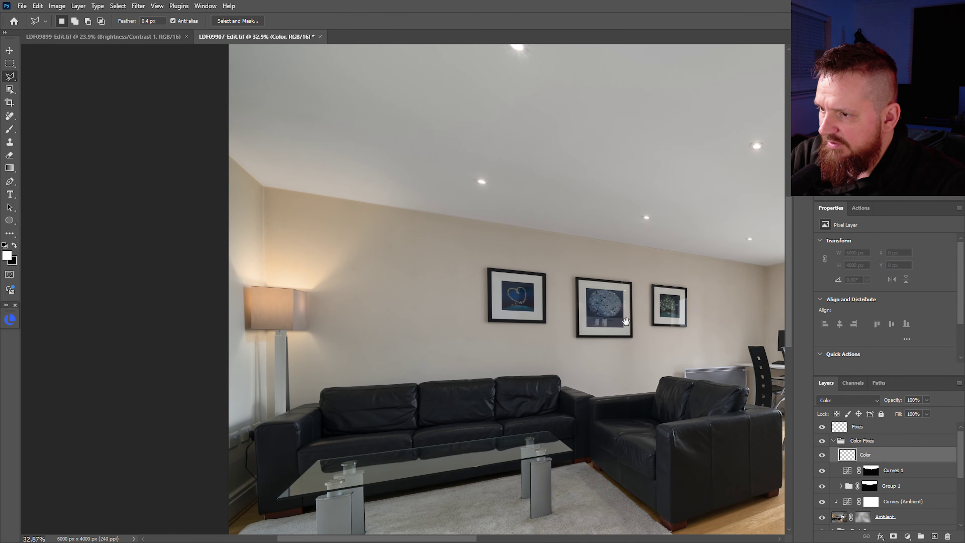
drag(626, 321, 303, 325)
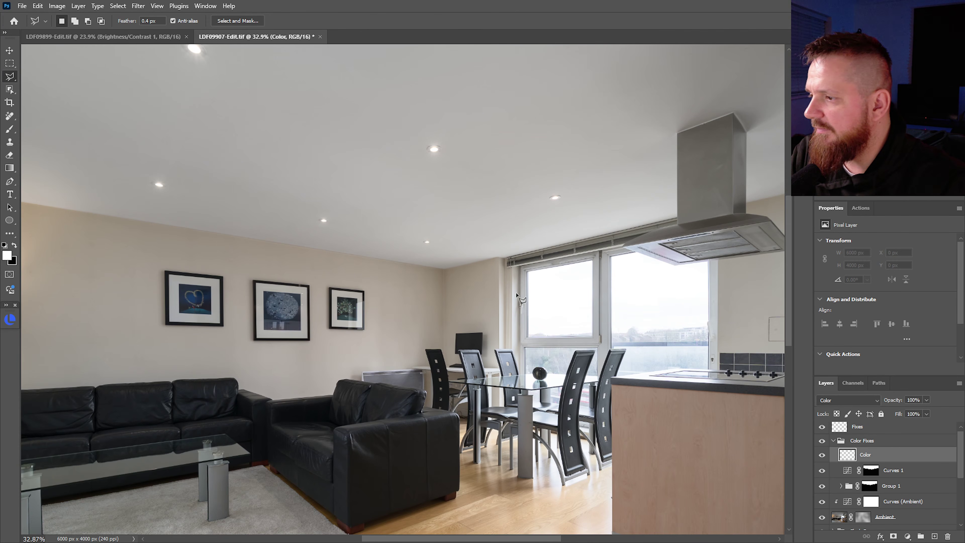
scroll(582, 358, down, 3)
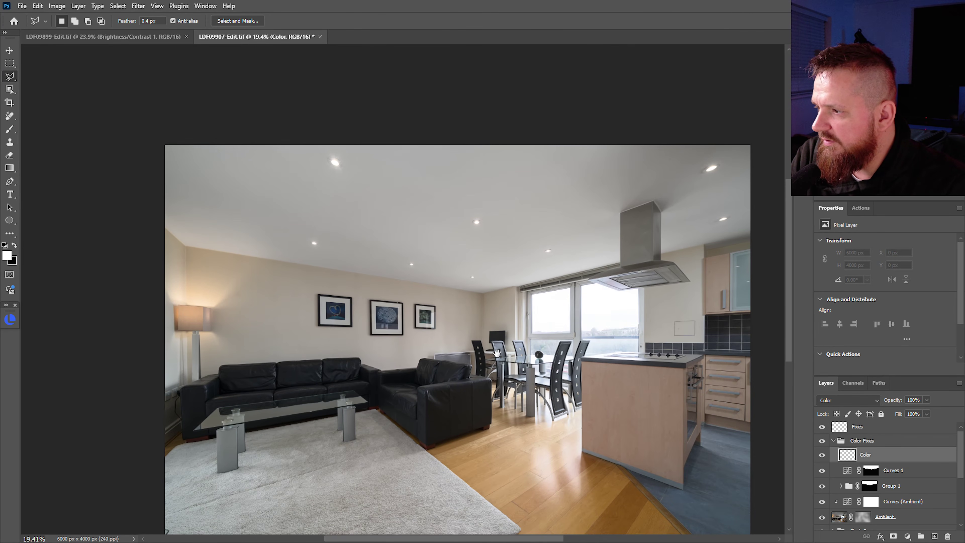
scroll(404, 360, up, 2)
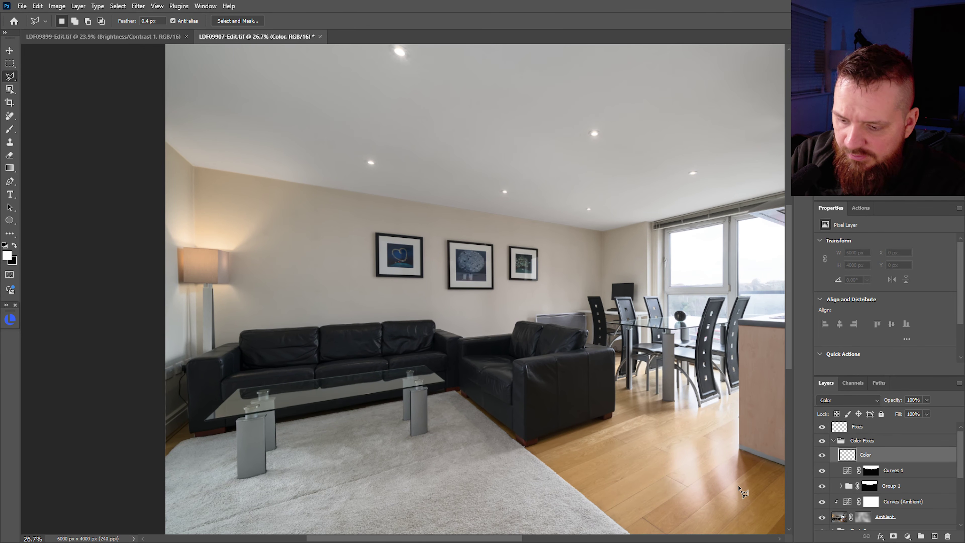
With a soft brush at 20% flow, sample the neutral wall colour and paint it over the tinted wall areas from the lamp to the window.
key(b)
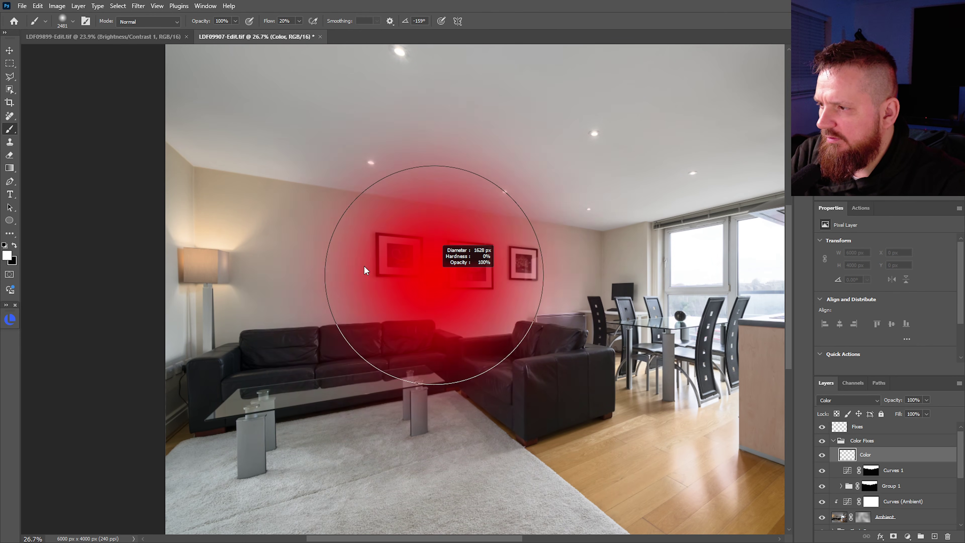
alt+click(558, 270)
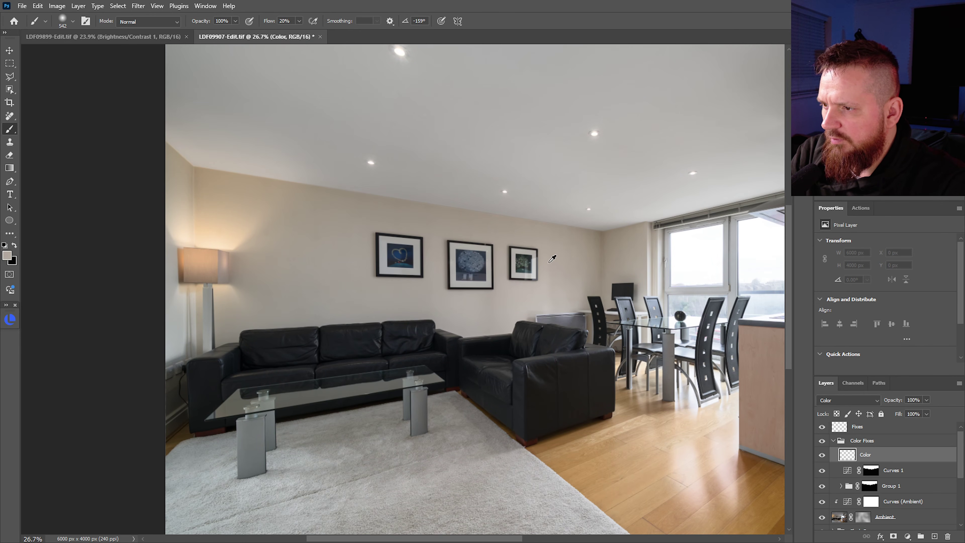
key(bracketleft)
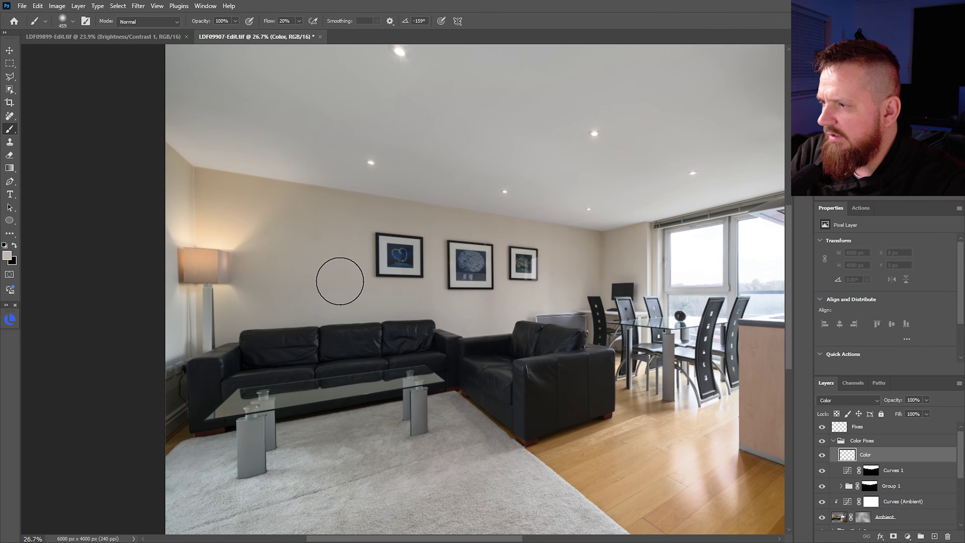
mouse_move(340, 282)
mouse_down()
mouse_move(258, 274)
mouse_move(323, 273)
mouse_up()
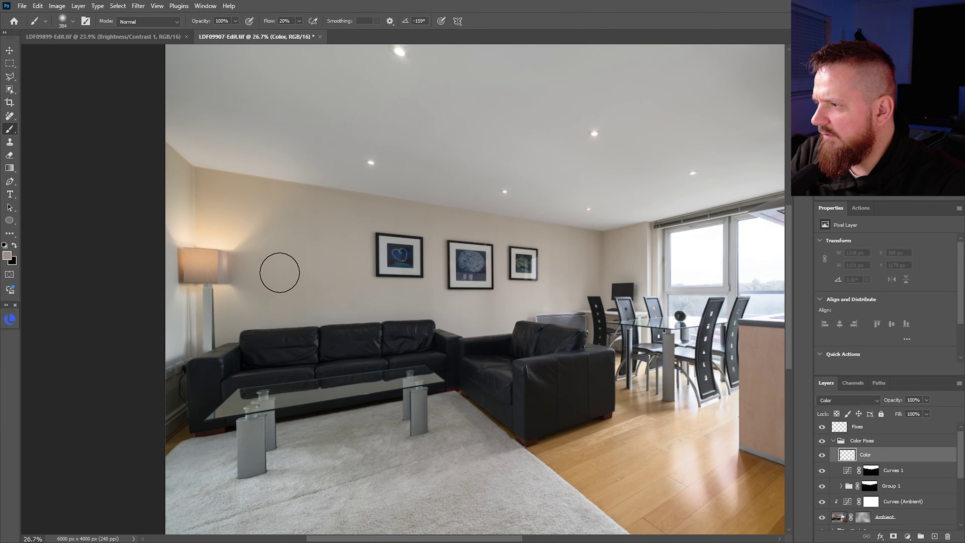
drag(317, 283, 322, 292)
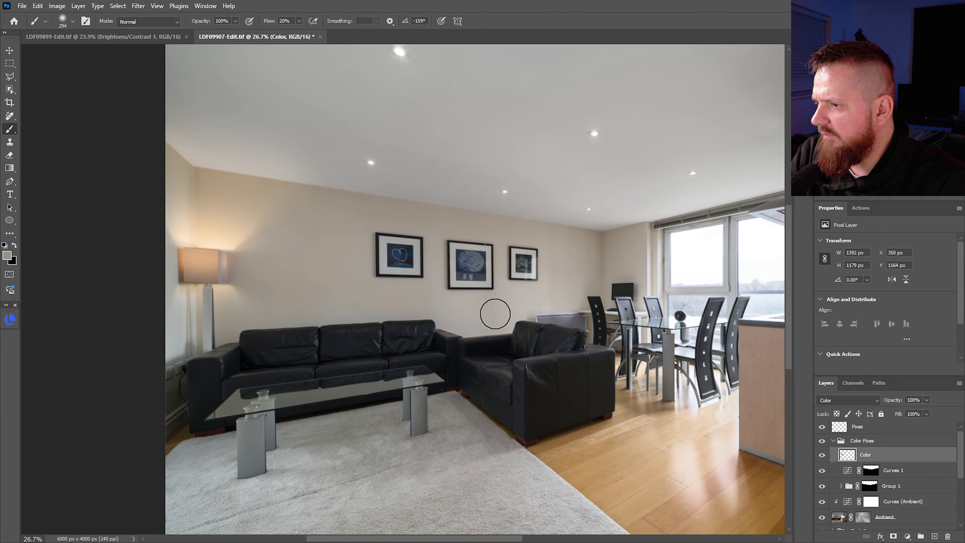
mouse_move(495, 314)
mouse_down()
mouse_move(394, 298)
mouse_move(364, 314)
mouse_move(273, 258)
mouse_move(327, 253)
mouse_move(362, 283)
mouse_move(245, 268)
mouse_move(286, 226)
mouse_move(325, 239)
mouse_move(265, 270)
mouse_move(383, 213)
mouse_move(505, 230)
mouse_move(556, 263)
mouse_move(600, 252)
mouse_move(604, 267)
mouse_move(650, 266)
mouse_up()
Paint sampled wall colour with a smaller brush over the wall beside the extractor hood and above the kitchen cabinets.
drag(749, 277, 470, 309)
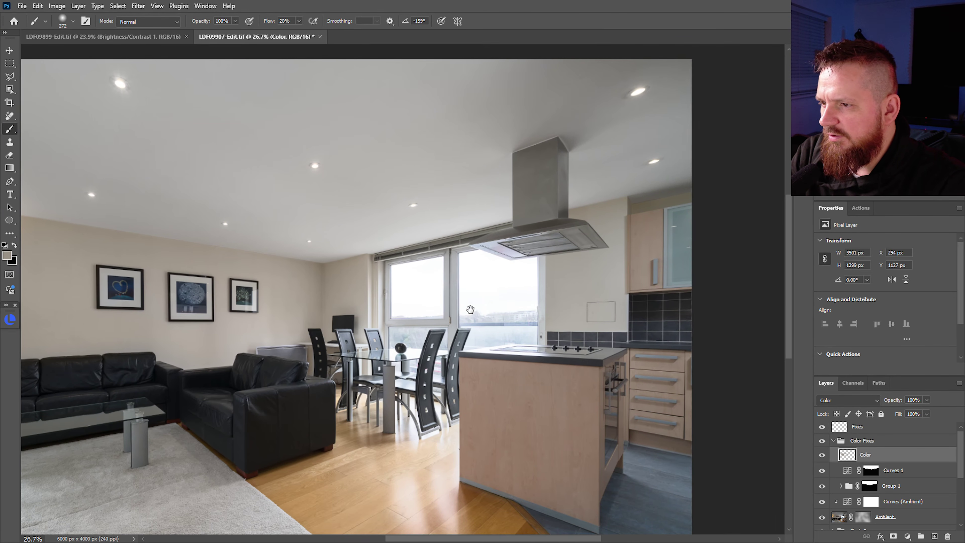
key(bracketleft)
key(bracketleft)
key(bracketleft)
key(bracketleft)
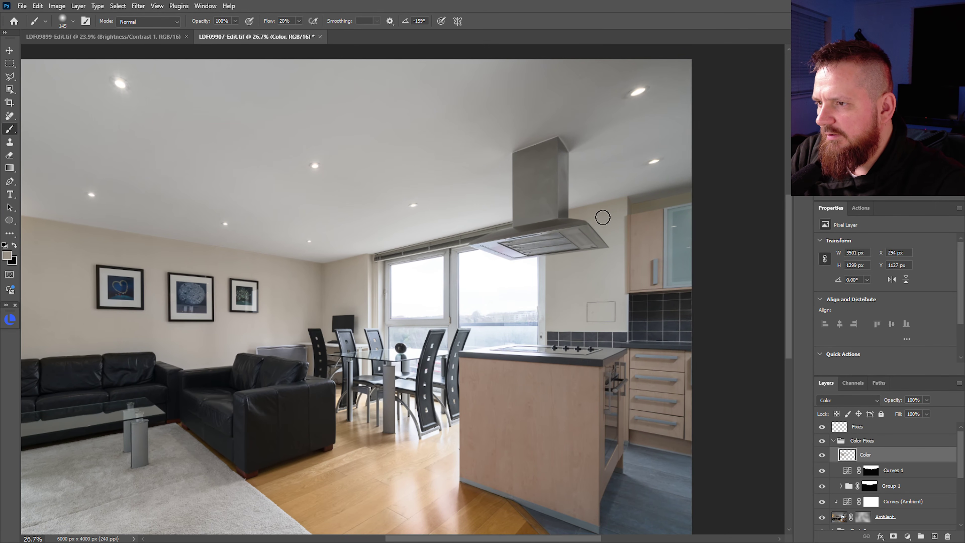
mouse_move(602, 217)
mouse_down()
mouse_move(617, 240)
mouse_move(566, 215)
mouse_move(620, 207)
mouse_move(598, 212)
mouse_up()
alt+click(616, 227)
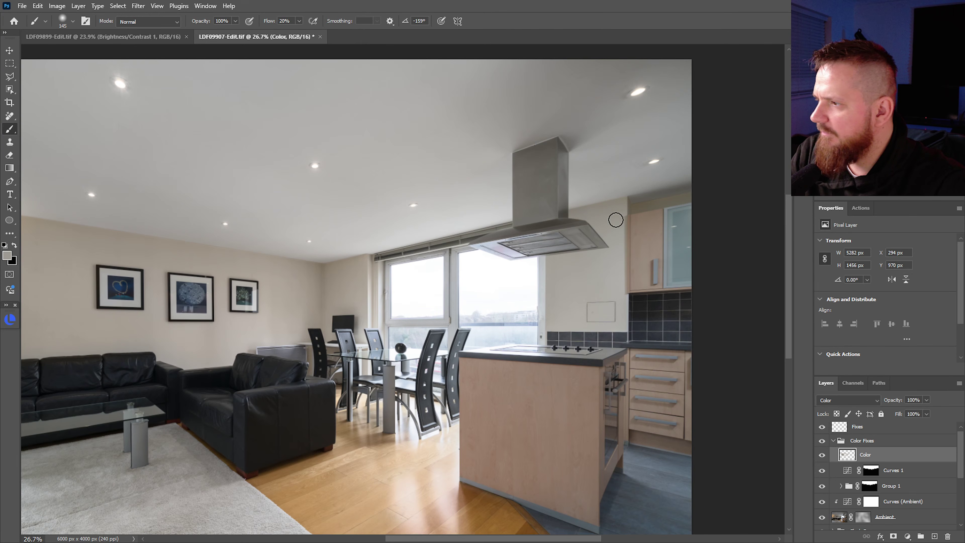
drag(631, 209, 722, 194)
mouse_move(568, 258)
mouse_down()
mouse_move(427, 316)
mouse_move(595, 358)
mouse_up()
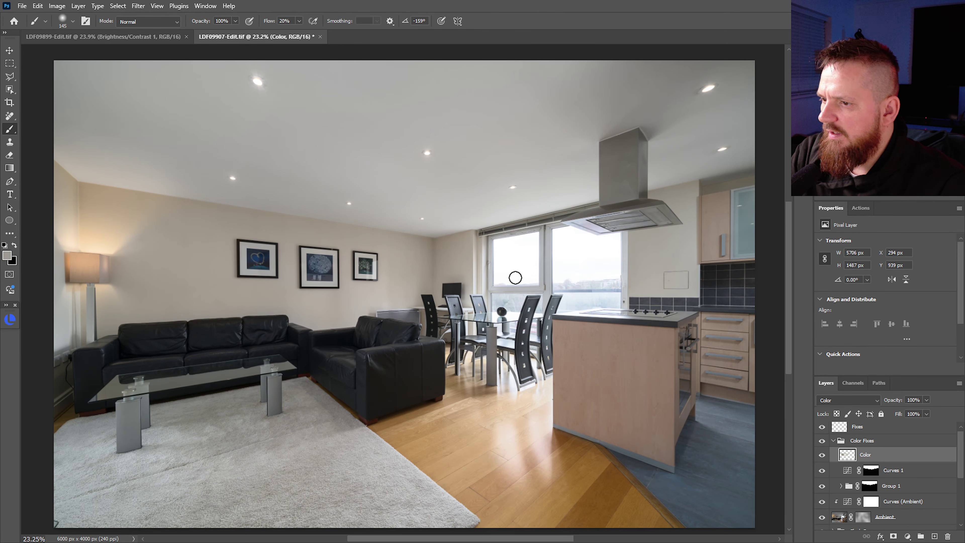
Toggle the Color layer's visibility to compare the walls with and without the colour correction.
click(822, 455)
click(823, 455)
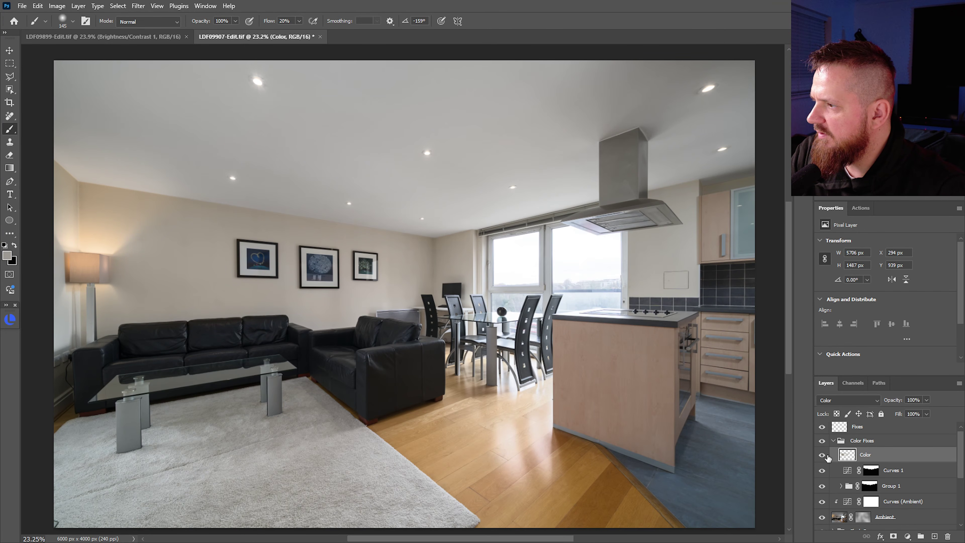
click(823, 456)
click(825, 457)
click(825, 456)
click(824, 456)
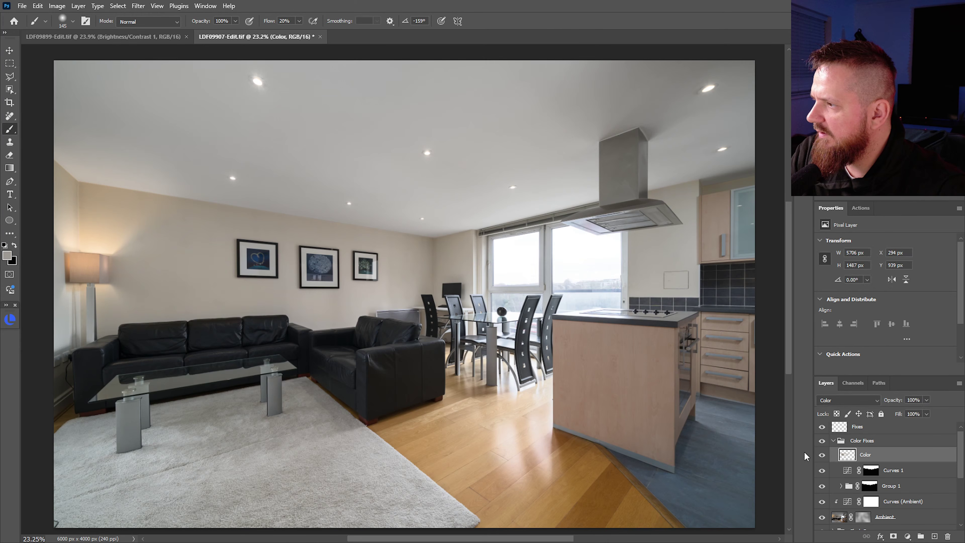
Enlarge the brush and sample the warm glow colour from the wall above the floor lamp.
key(bracketright)
key(bracketright)
key(bracketright)
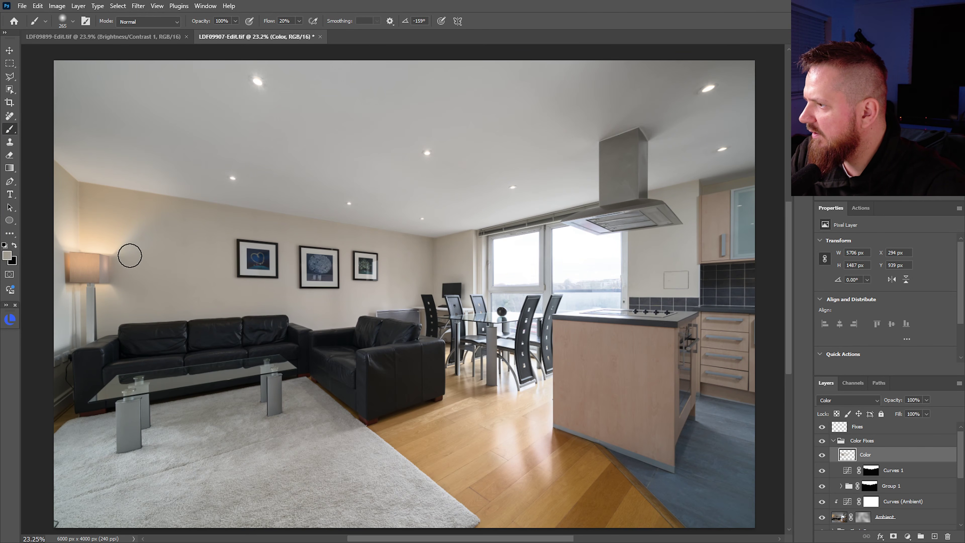
alt+click(108, 227)
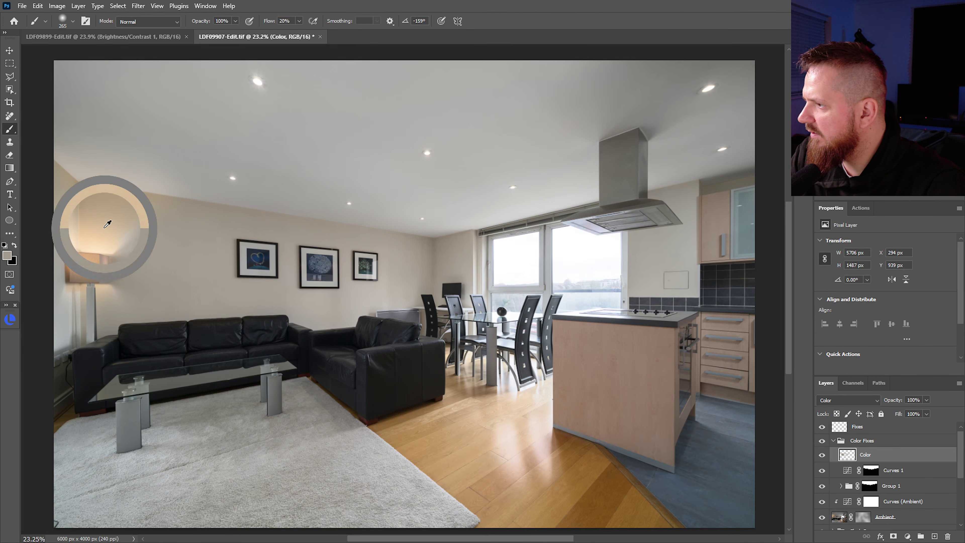
scroll(222, 296, down, 3)
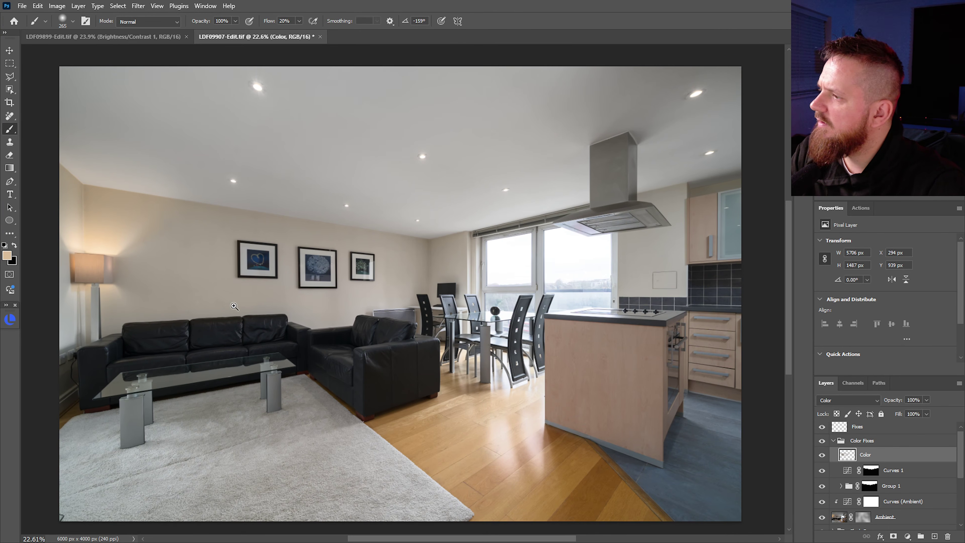
scroll(280, 319, up, 2)
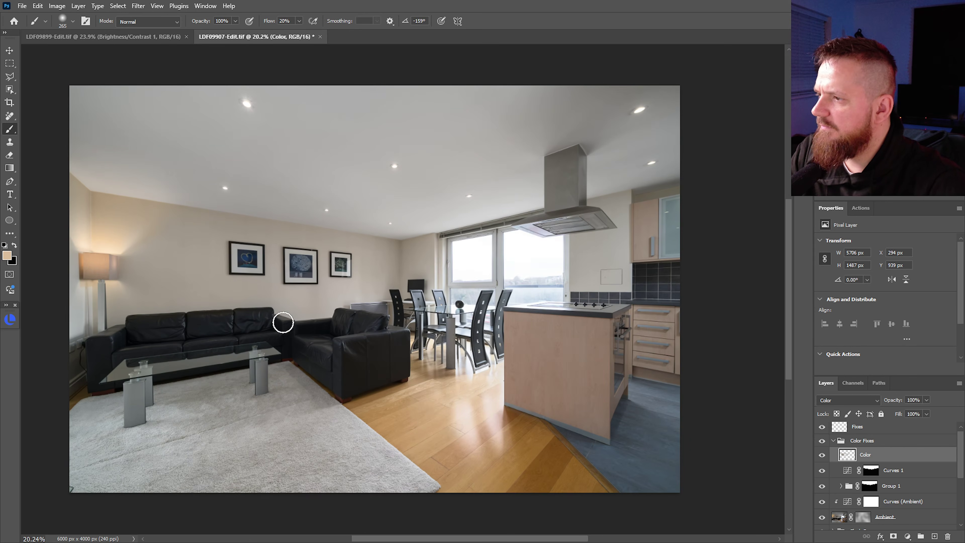
Collapse the Color Fixes group and, on the Fixes layer, heal the wall marks between the floor lamp and the first picture.
click(834, 441)
click(842, 428)
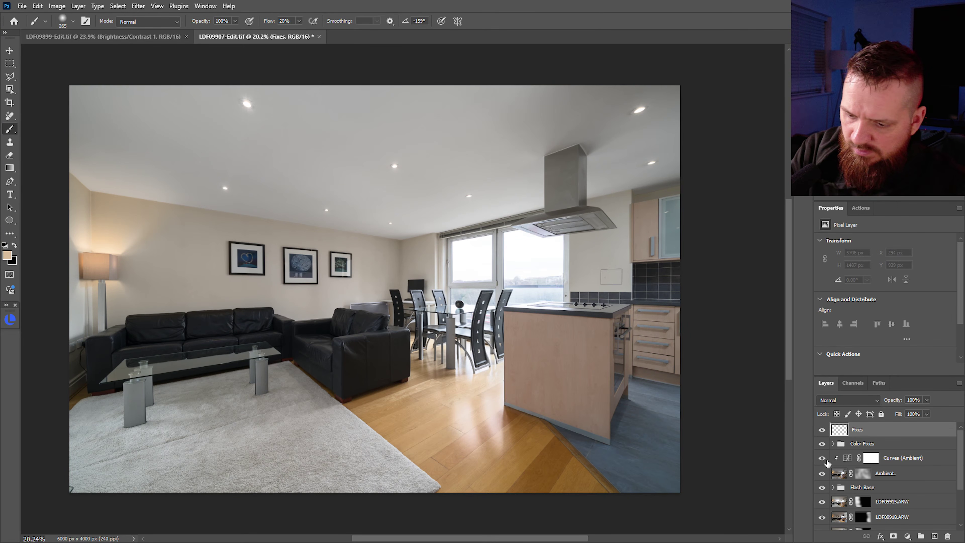
key(j)
mouse_move(159, 246)
mouse_down()
mouse_move(222, 244)
mouse_move(386, 280)
mouse_move(369, 300)
mouse_move(323, 303)
mouse_move(359, 313)
mouse_up()
alt+click(380, 321)
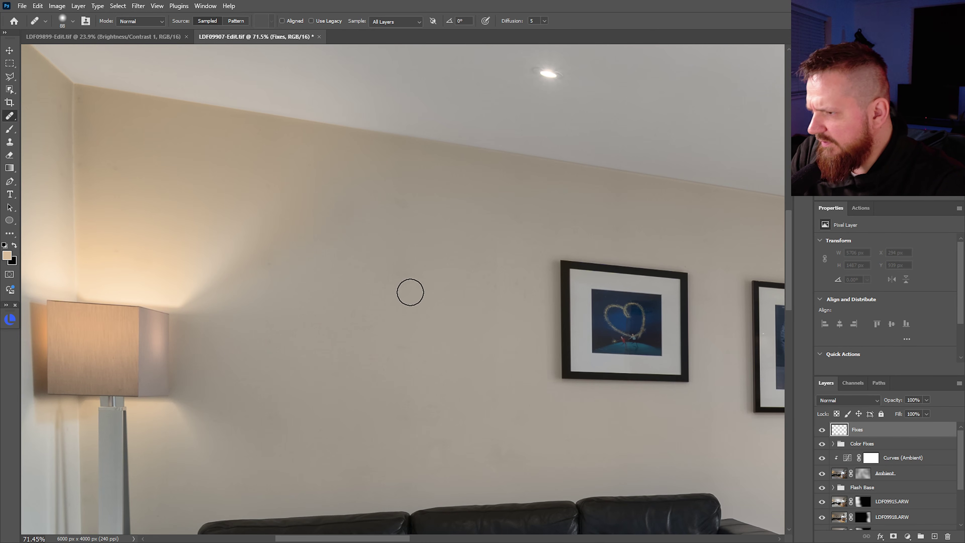
drag(409, 289, 399, 271)
mouse_move(363, 210)
mouse_down()
mouse_move(403, 239)
mouse_move(362, 213)
mouse_move(349, 219)
mouse_up()
alt+click(305, 308)
mouse_move(269, 283)
mouse_down()
mouse_move(296, 269)
mouse_move(337, 234)
mouse_move(438, 329)
mouse_move(491, 279)
mouse_move(496, 399)
mouse_move(512, 466)
mouse_move(527, 465)
mouse_move(493, 465)
mouse_up()
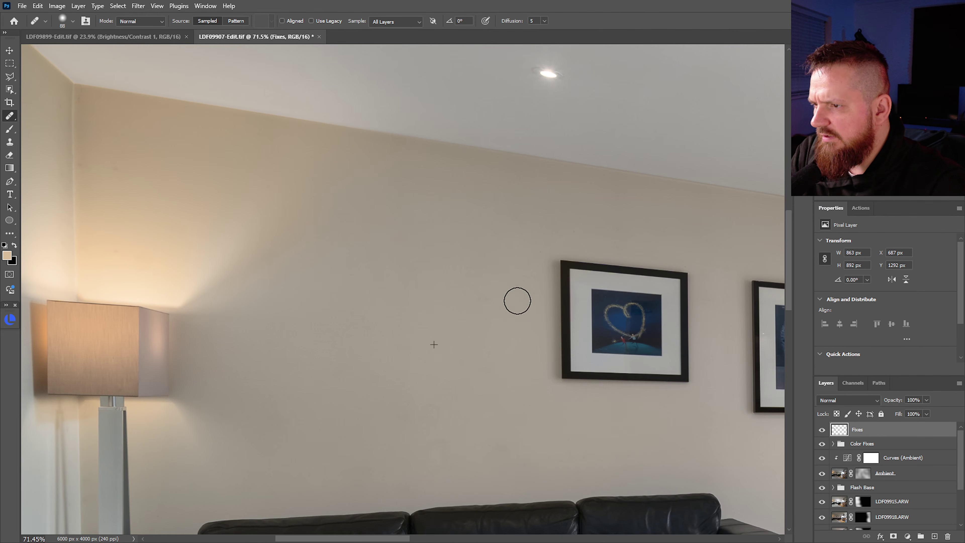
mouse_move(481, 283)
mouse_down()
mouse_move(434, 341)
mouse_move(432, 385)
mouse_move(413, 421)
mouse_move(442, 460)
mouse_up()
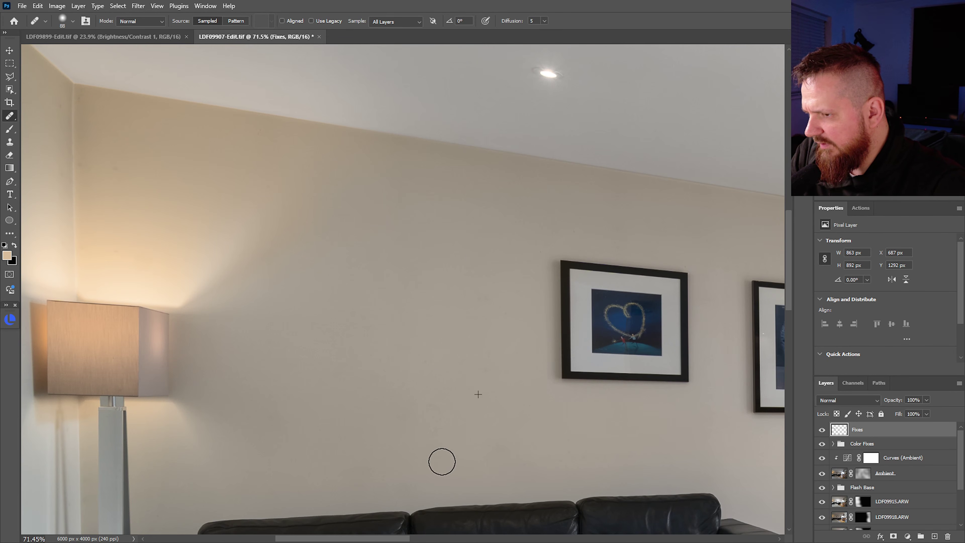
Heal the marks on the wall around the middle and small framed pictures with the Healing Brush.
scroll(504, 386, down, 5)
scroll(503, 387, up, 5)
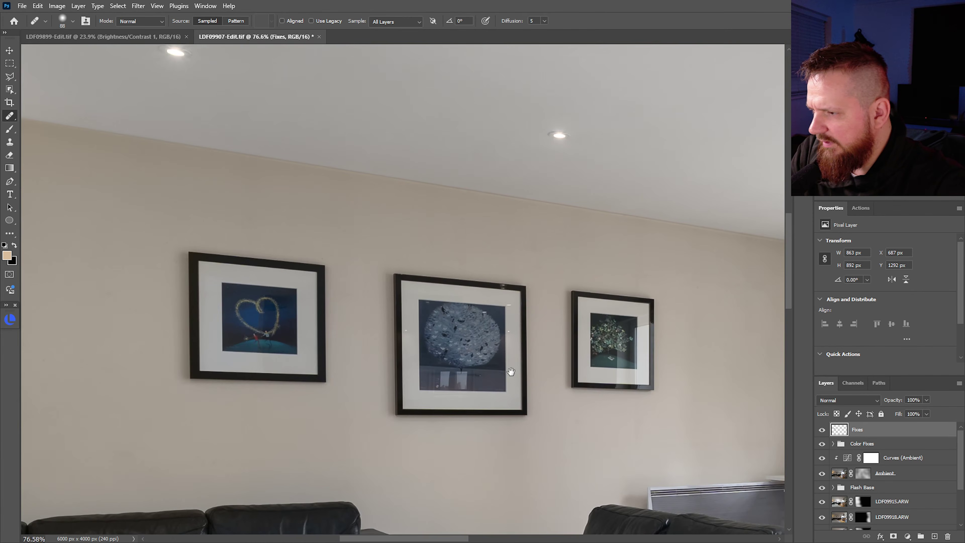
mouse_move(581, 456)
mouse_down()
mouse_move(593, 458)
mouse_move(574, 449)
mouse_move(562, 422)
mouse_up()
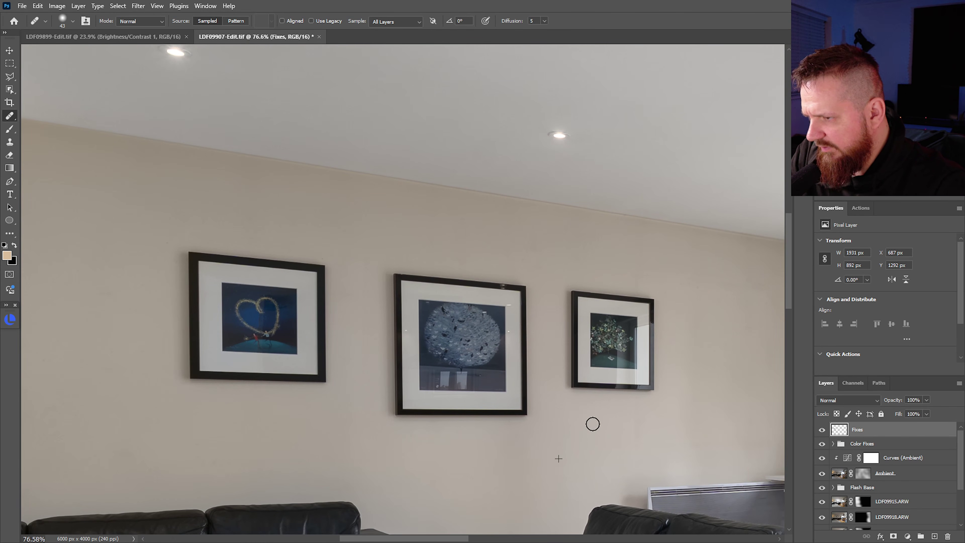
Check the far corner and the walls around the extractor hood for remaining marks, ending with the whole image in view.
scroll(604, 419, down, 4)
scroll(516, 387, up, 7)
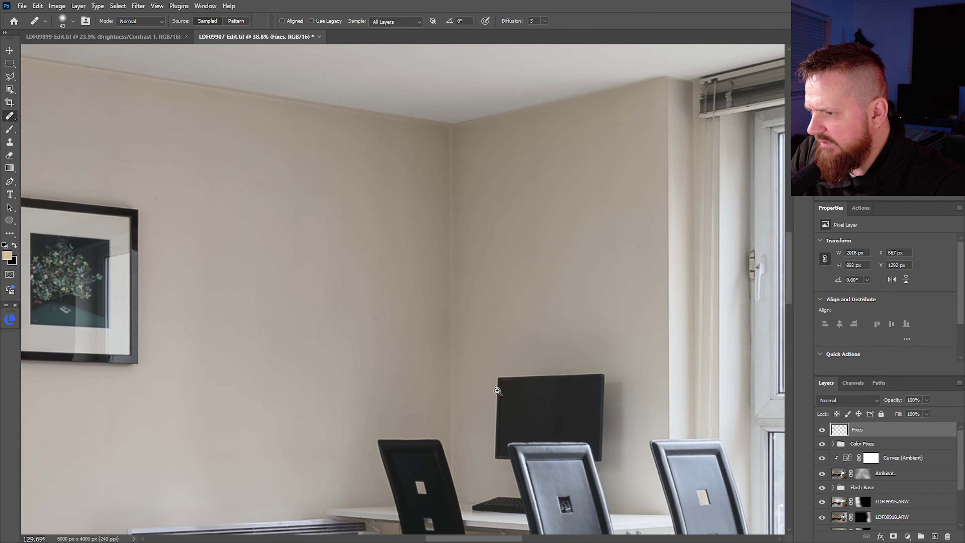
scroll(516, 388, down, 5)
scroll(532, 390, down, 2)
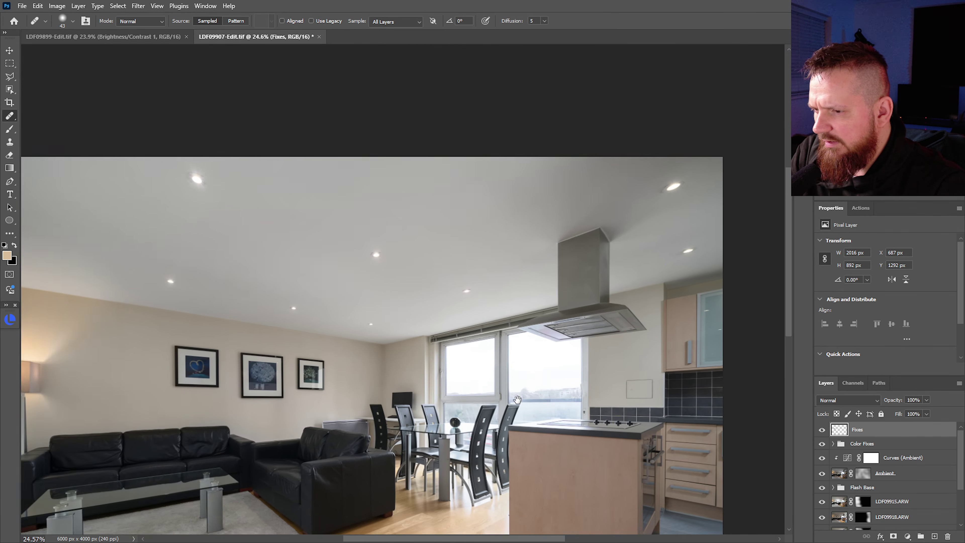
scroll(534, 390, up, 3)
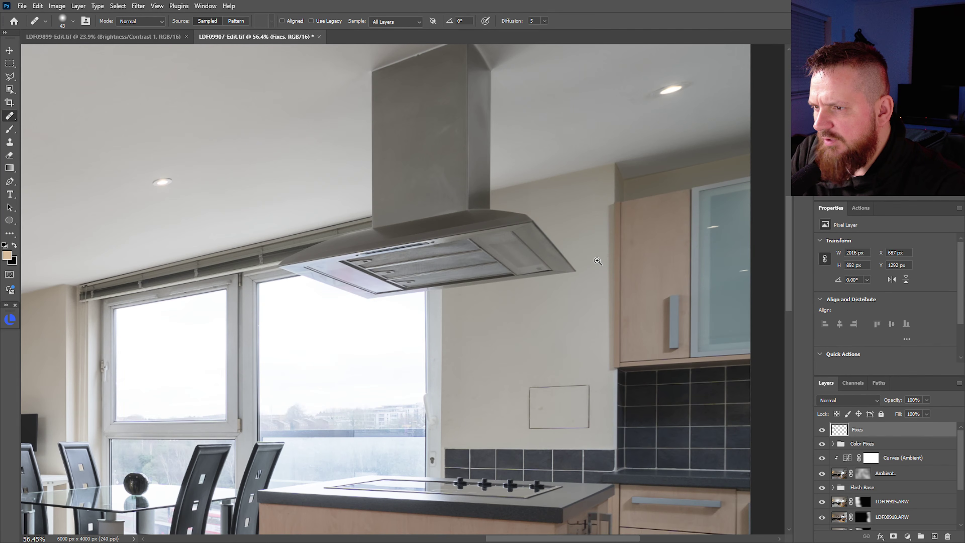
scroll(551, 256, down, 3)
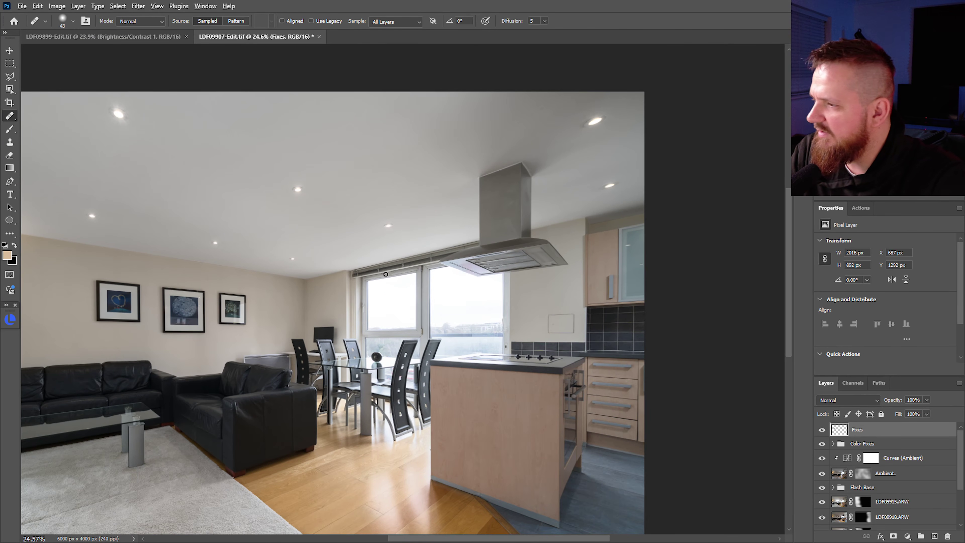
key(ctrl+0)
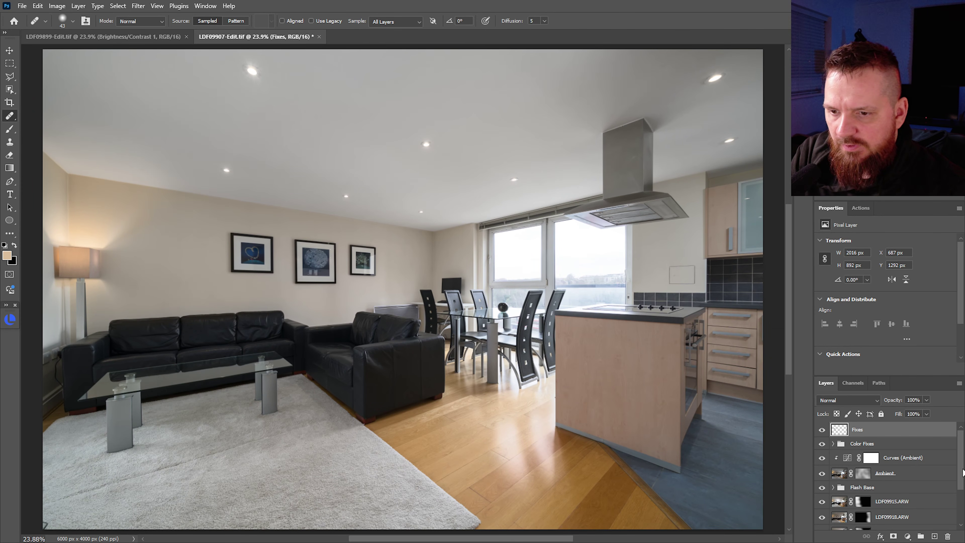
Look through the layer stack from the Fixes layer down to the masked flash exposures.
scroll(964, 473, down, 2)
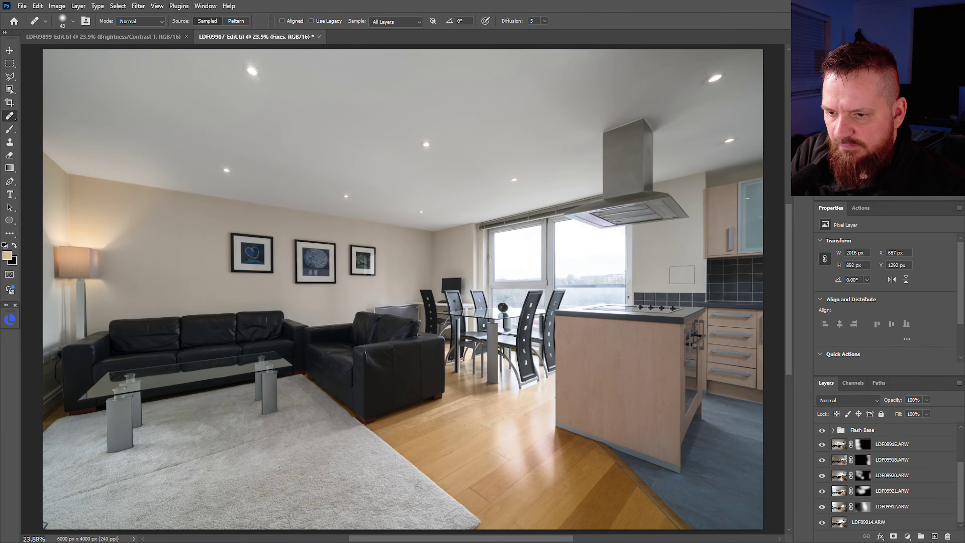
scroll(961, 460, up, 2)
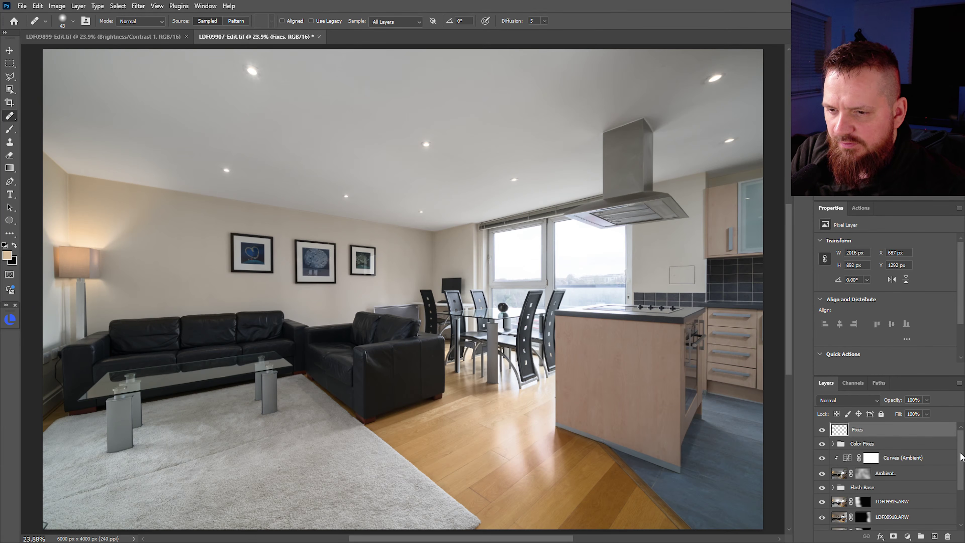
scroll(963, 473, down, 2)
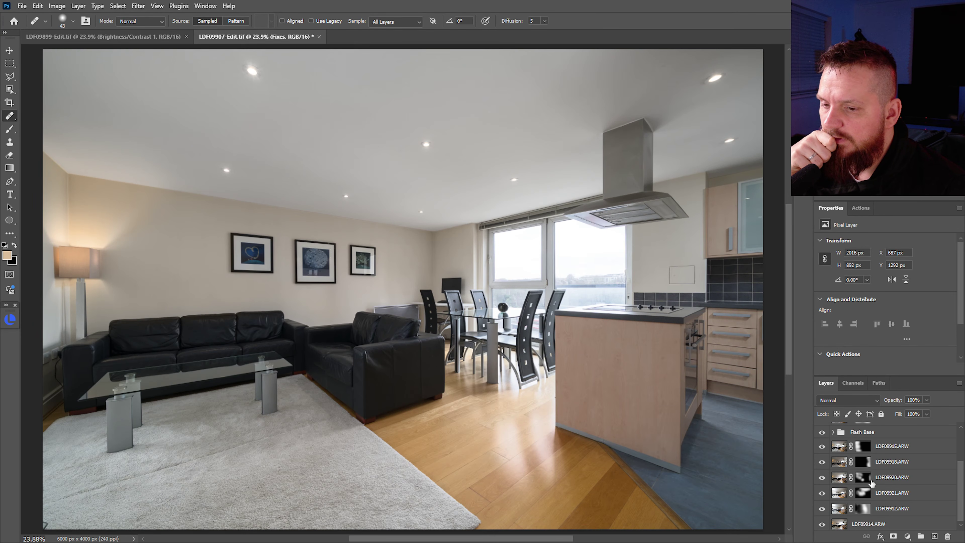
Switch to Lightroom Classic, expand the living-room exposure stack and create a virtual copy of the dark ambient frame LDF09909.ARW.
click(923, 524)
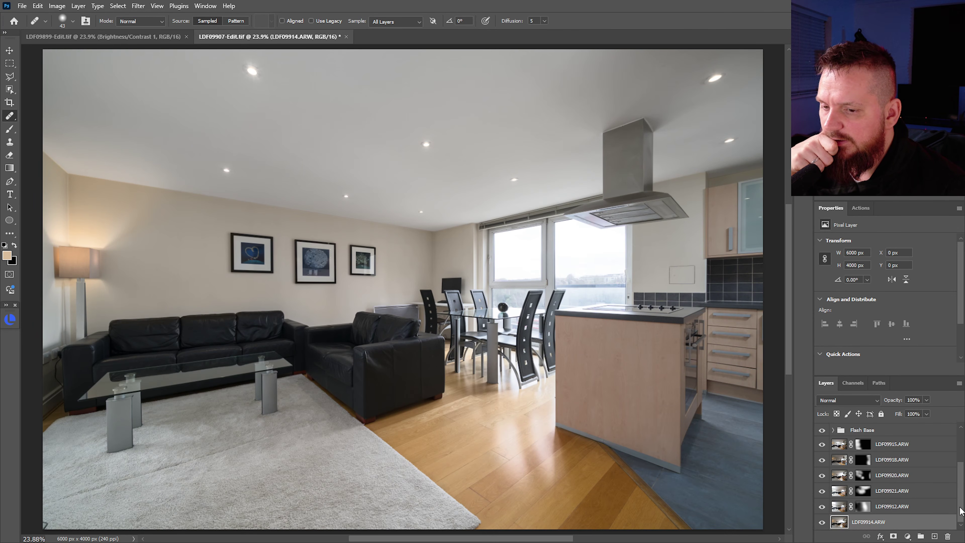
scroll(959, 510, up, 2)
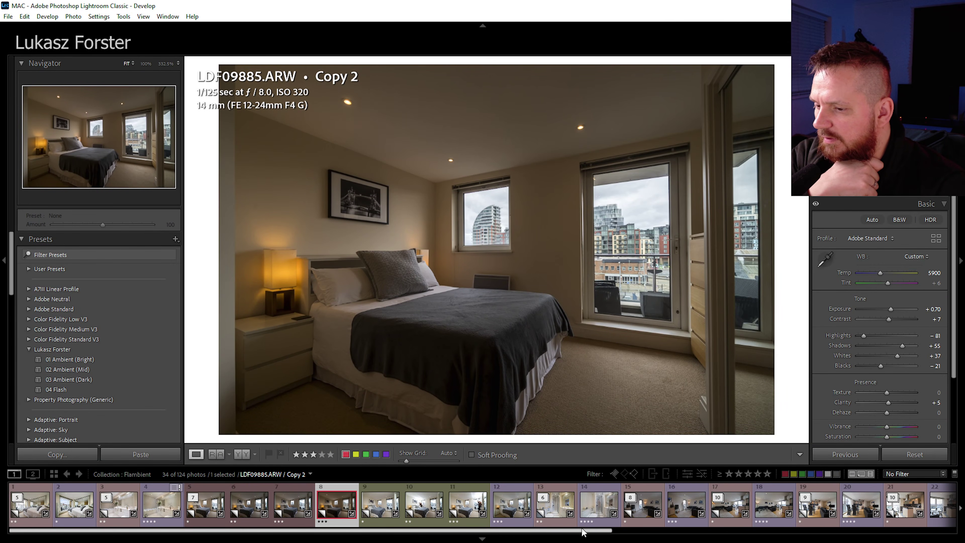
drag(580, 532, 686, 536)
click(570, 510)
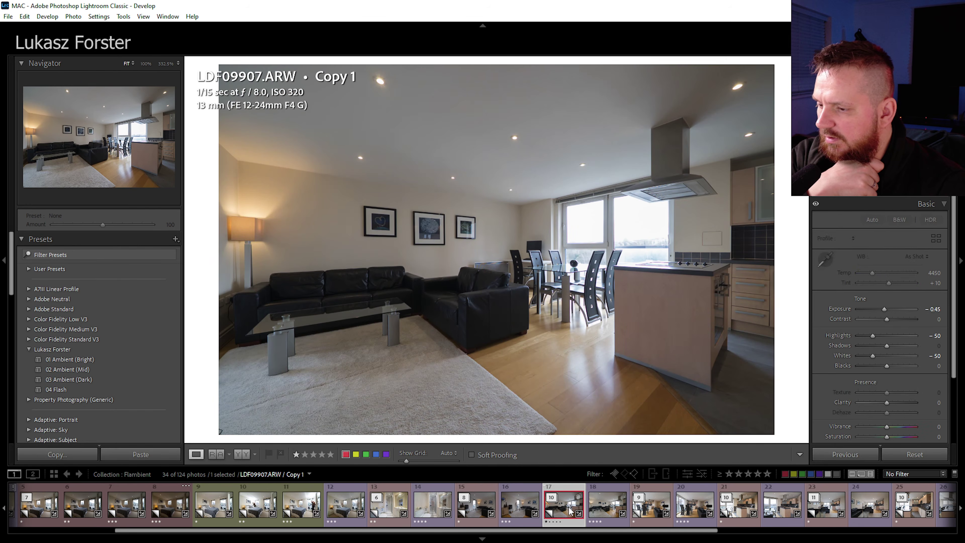
key(s)
click(653, 515)
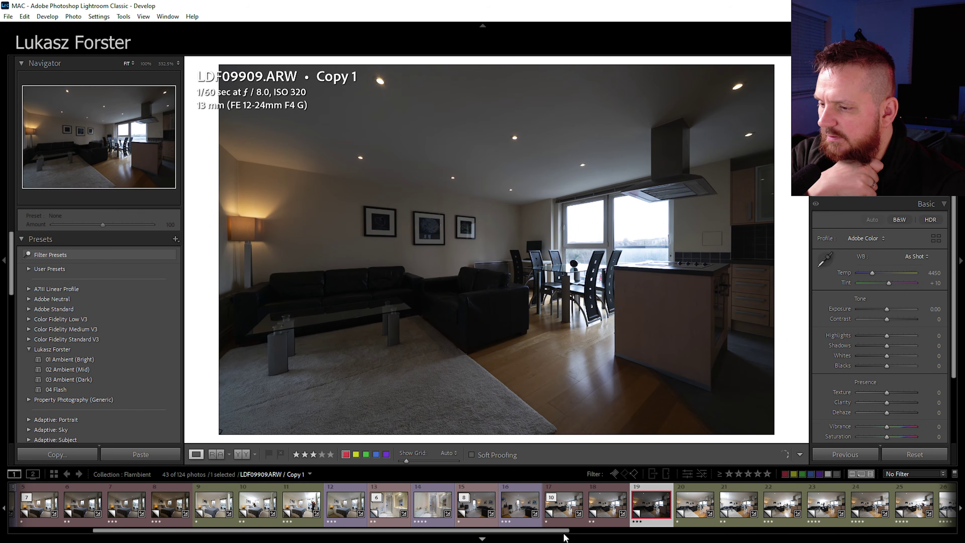
drag(574, 531, 666, 532)
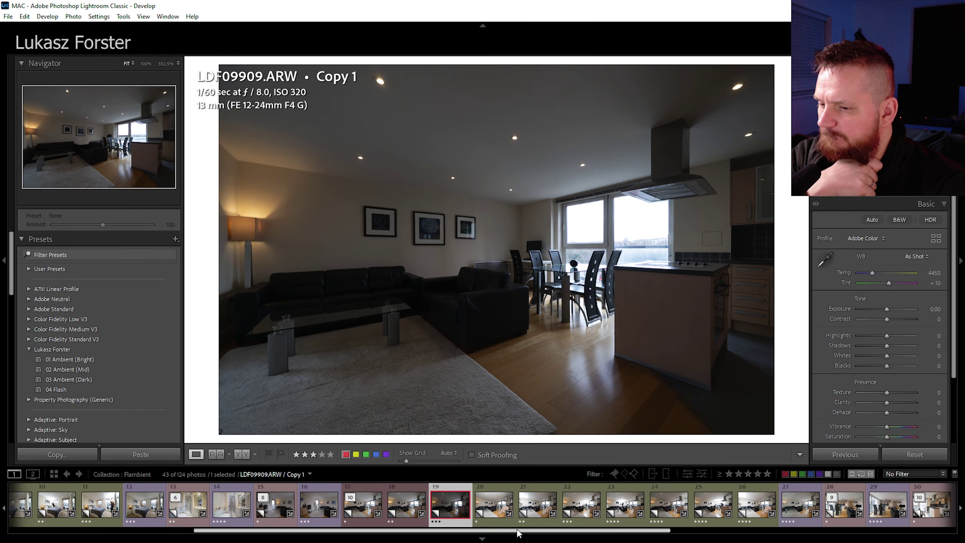
right_click(456, 507)
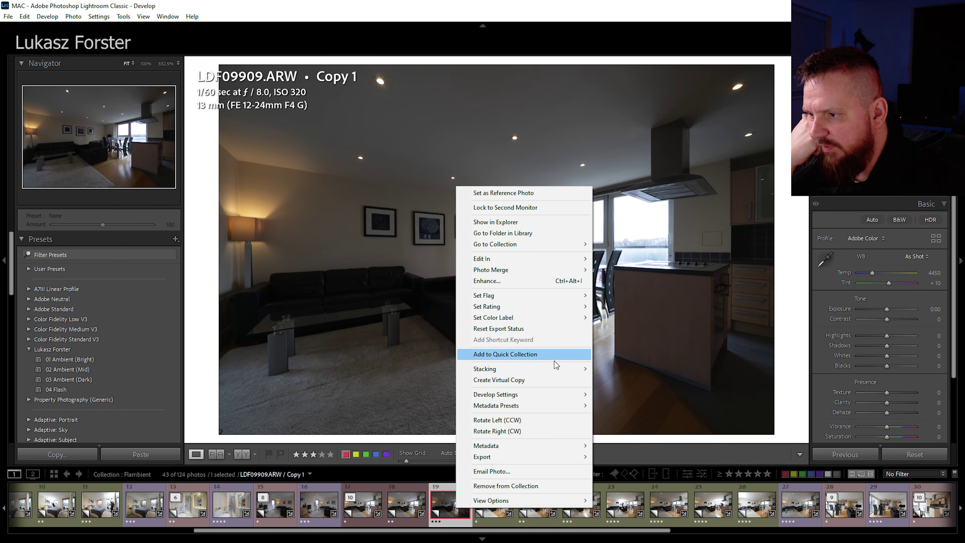
click(559, 380)
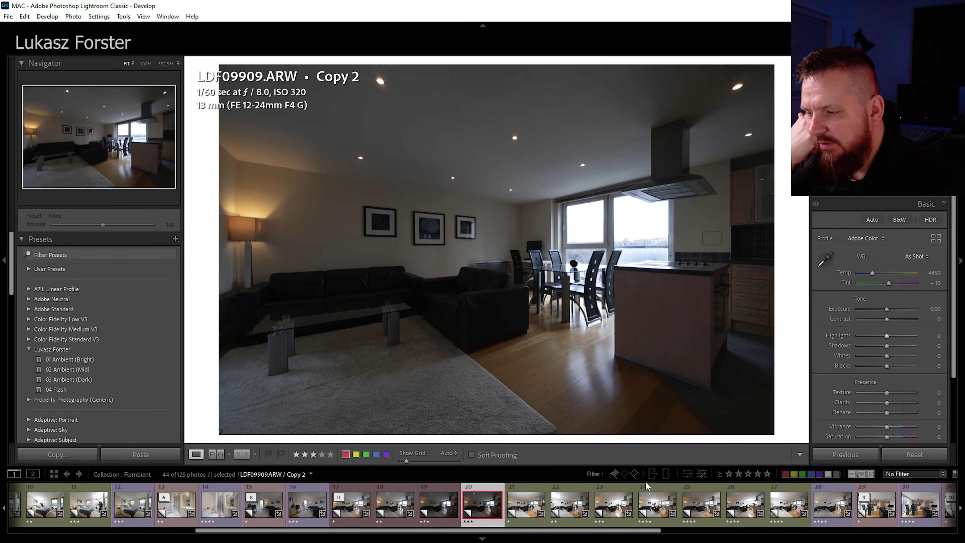
Compare the ambient frames in the living-room stack and the dark frame of the neighbouring room view, ending on LDF09909.ARW Copy 2.
click(445, 512)
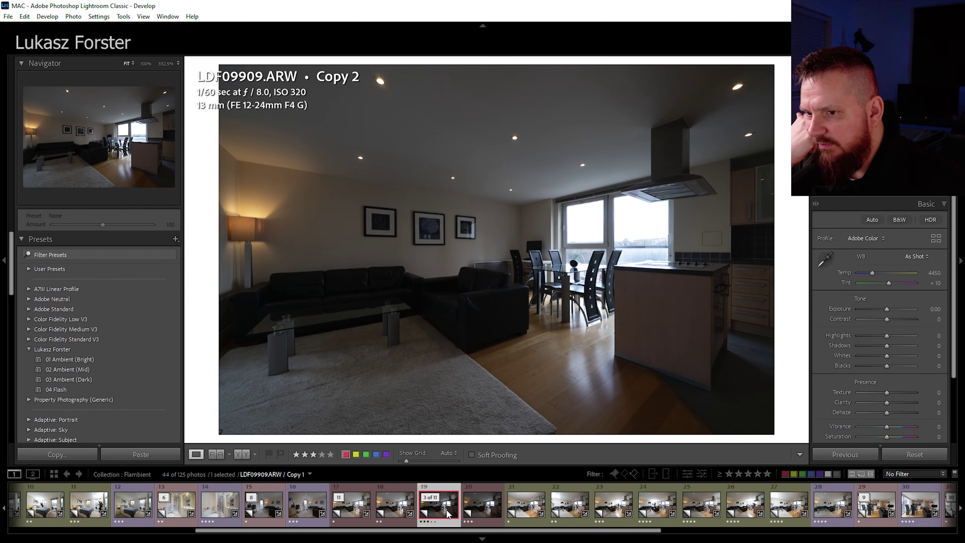
click(396, 517)
click(349, 517)
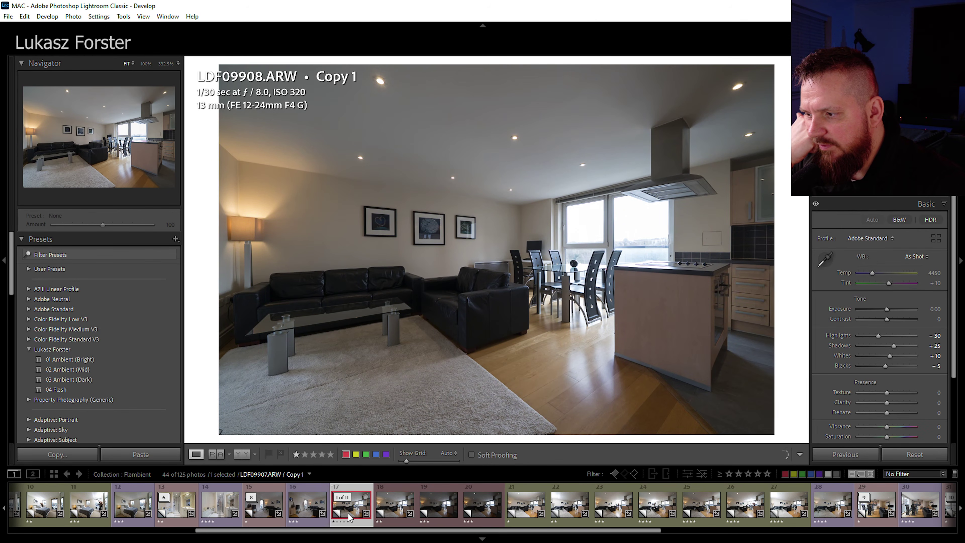
click(440, 516)
click(486, 517)
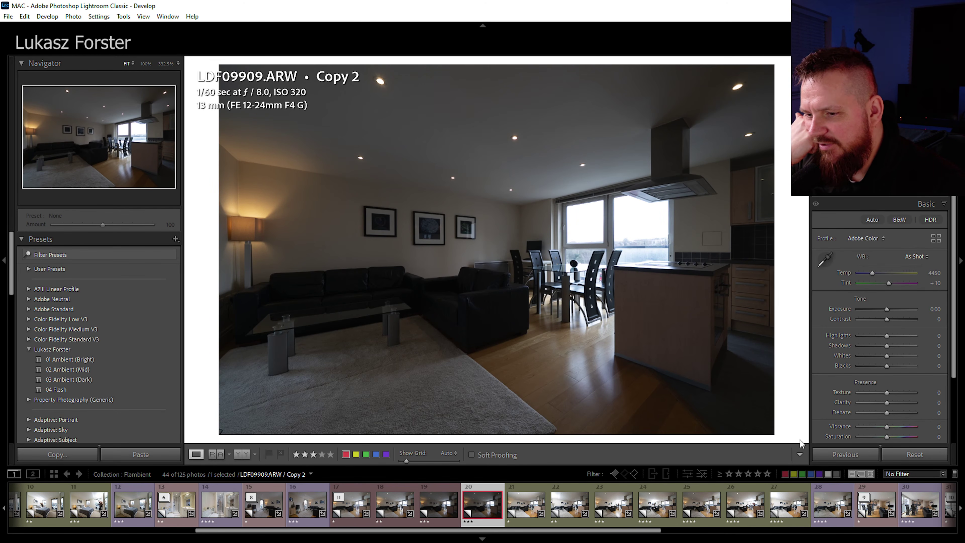
drag(626, 534, 693, 531)
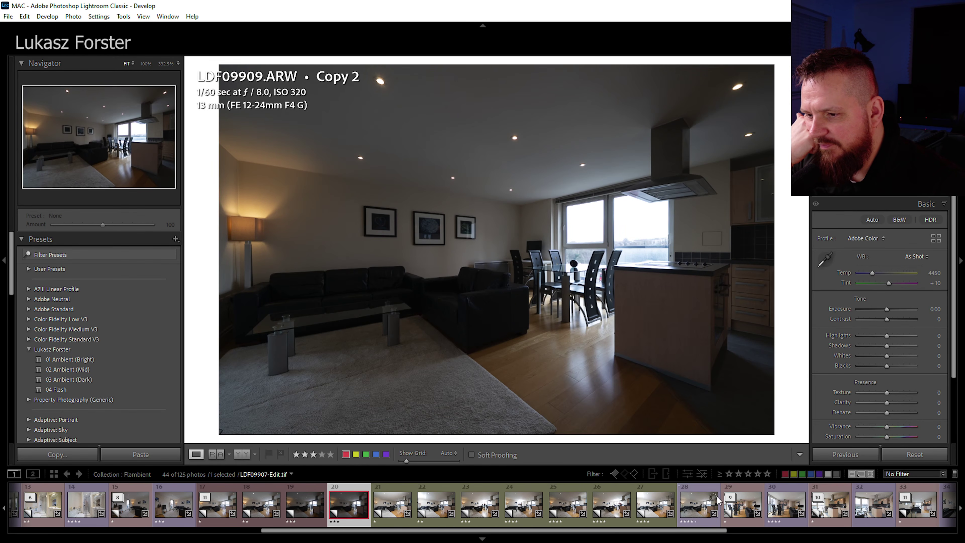
click(730, 497)
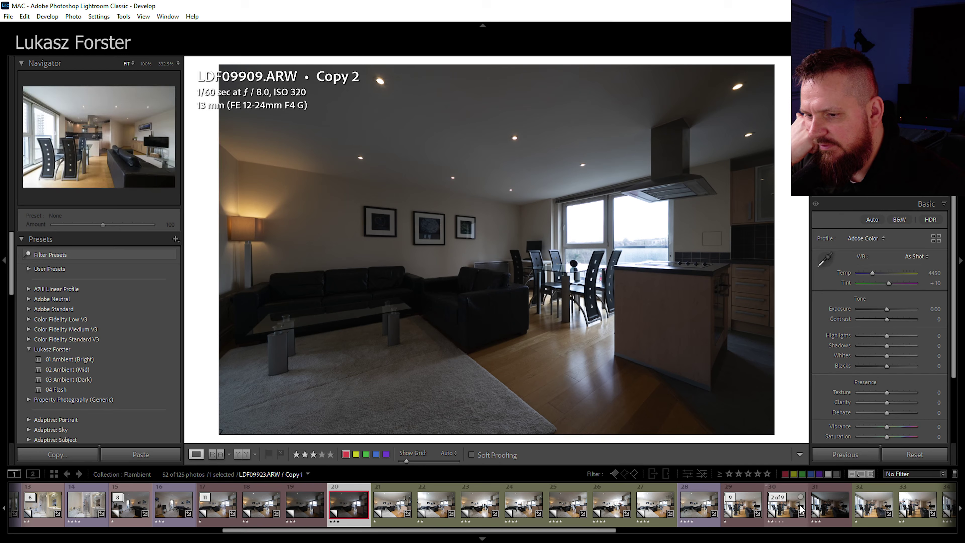
click(825, 512)
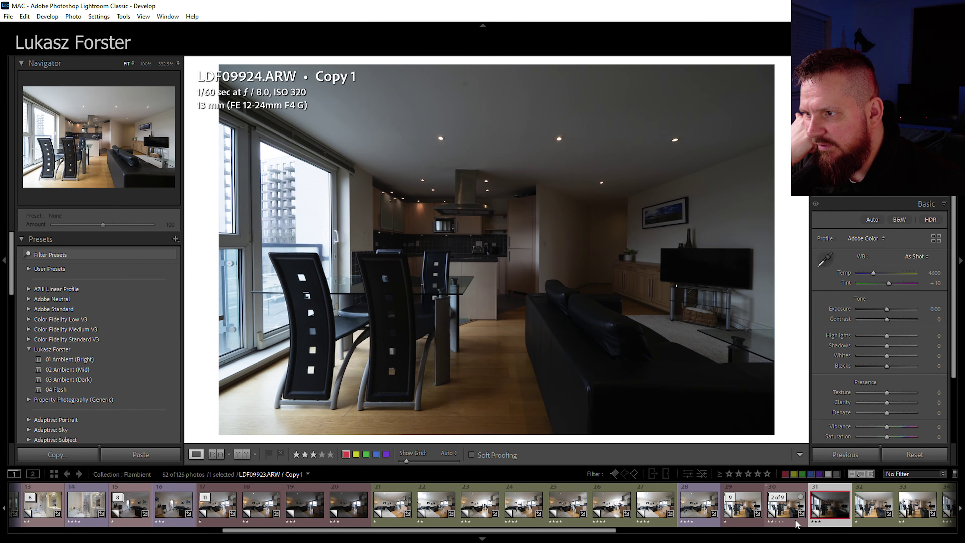
click(356, 518)
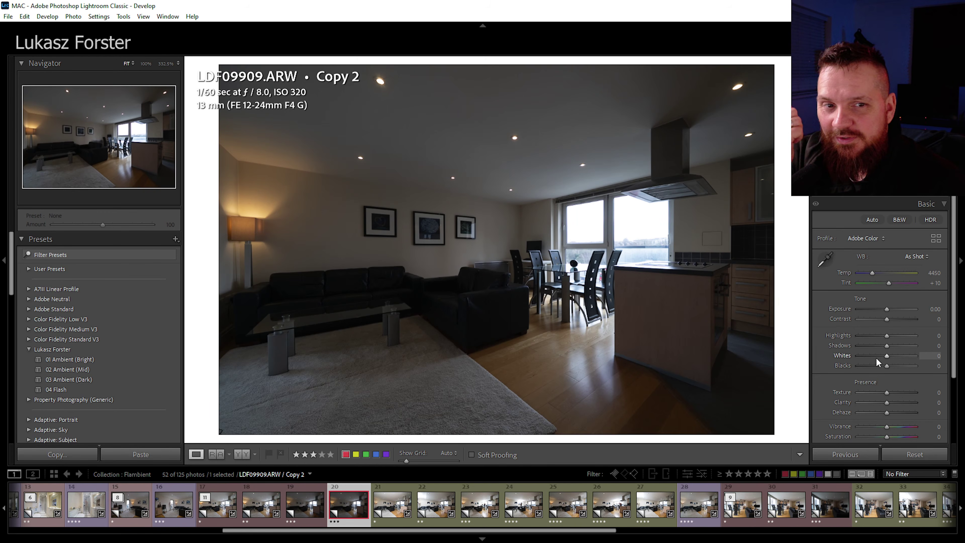
On LDF09909.ARW Copy 2, set Highlights to −65, Shadows to +33 and the white balance temperature to 5800.
drag(877, 335, 869, 334)
drag(888, 345, 896, 346)
drag(924, 278, 939, 273)
Refine the window view on the same copy by setting Highlights to −70 and Whites to +26.
click(646, 230)
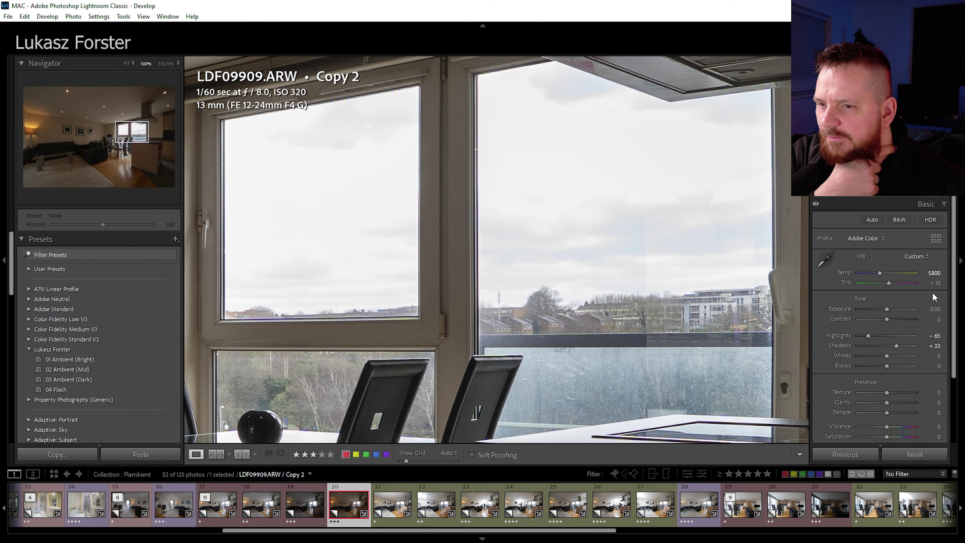
drag(888, 354, 891, 354)
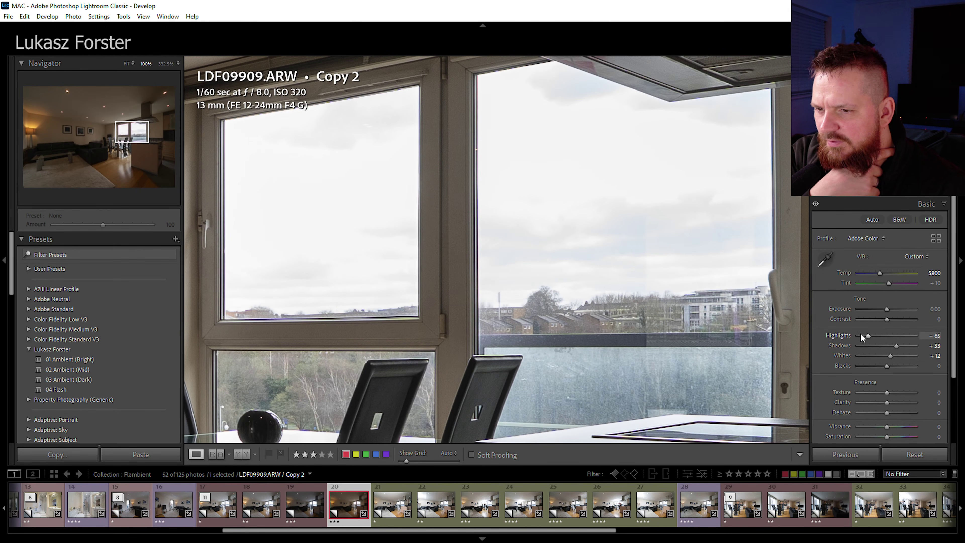
click(859, 335)
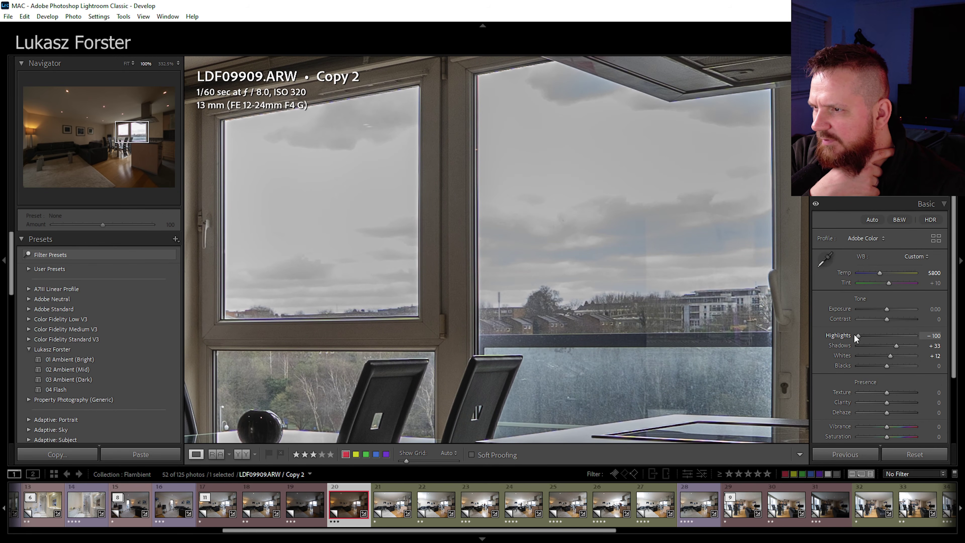
drag(855, 335, 869, 336)
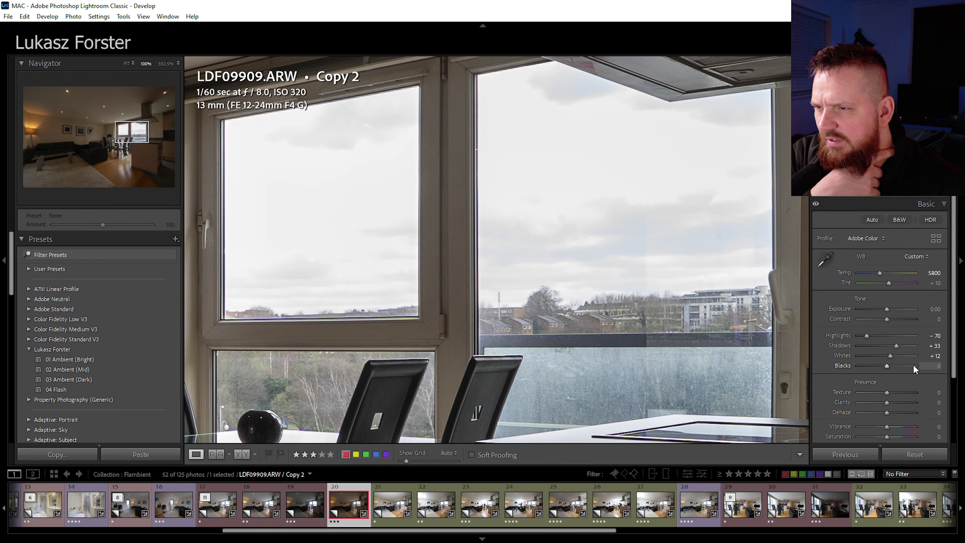
drag(893, 355, 895, 355)
Open the adjusted LDF09909.ARW Copy 2 for editing in Photoshop.
right_click(357, 511)
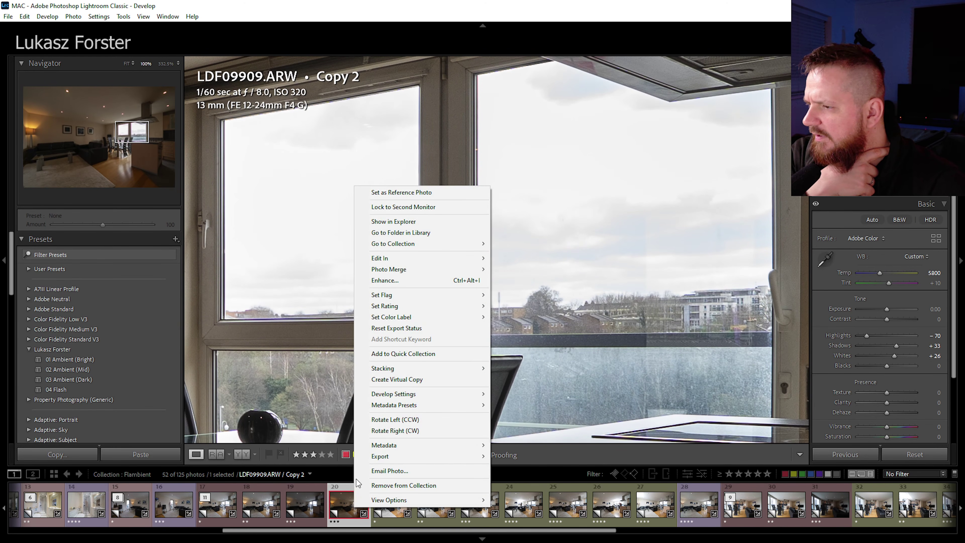
mouse_move(460, 258)
click(532, 259)
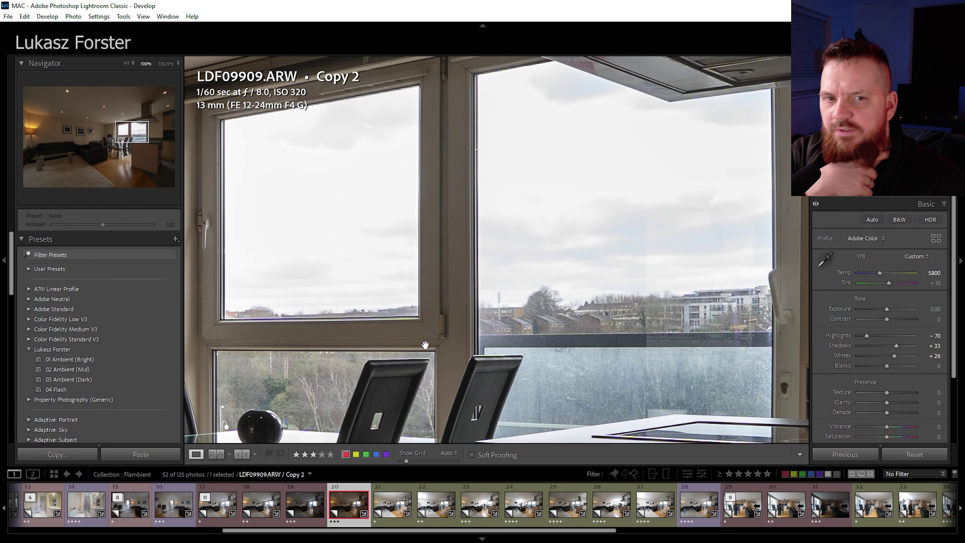
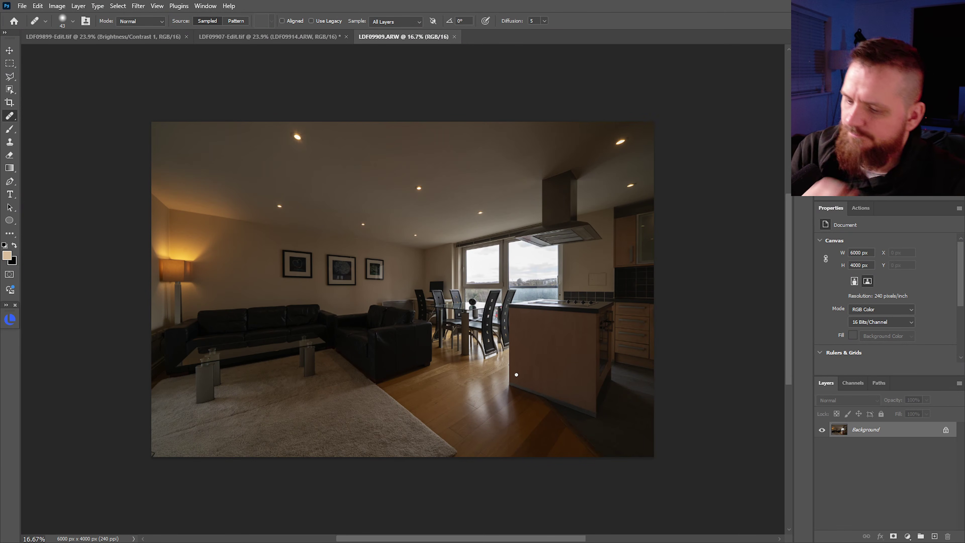
Duplicate the Background layer of LDF09909.ARW into LDF09907-Edit.tif, then close the LDF09909.ARW document.
key(ctrl+j)
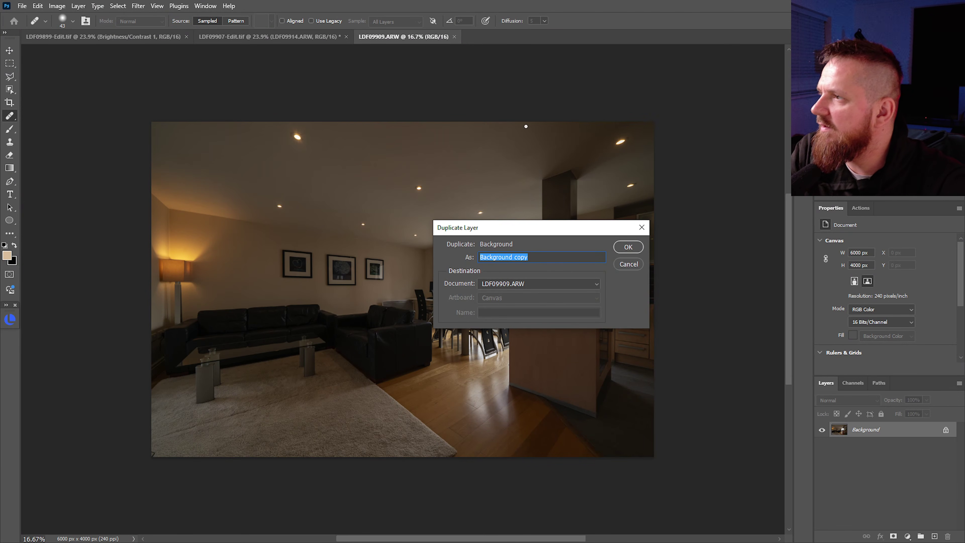
click(540, 287)
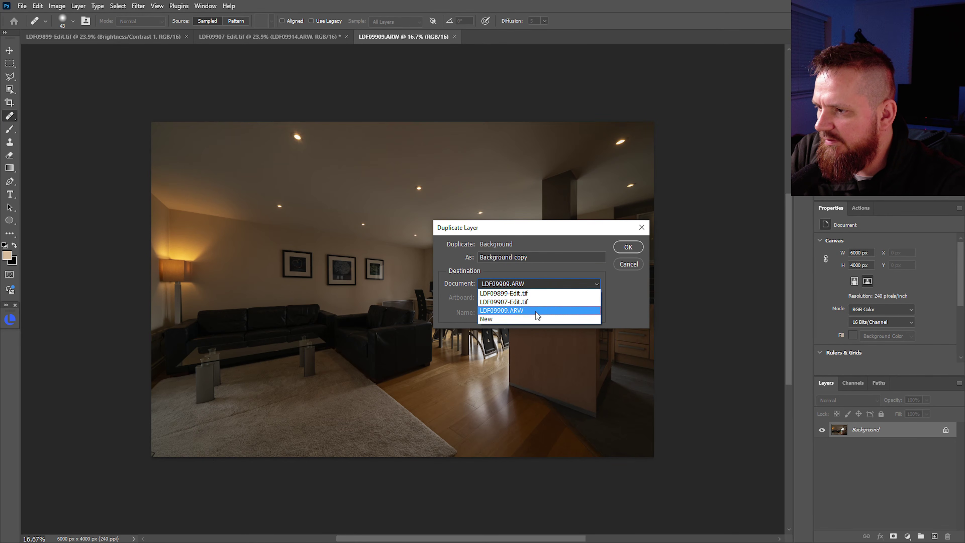
click(545, 299)
click(635, 244)
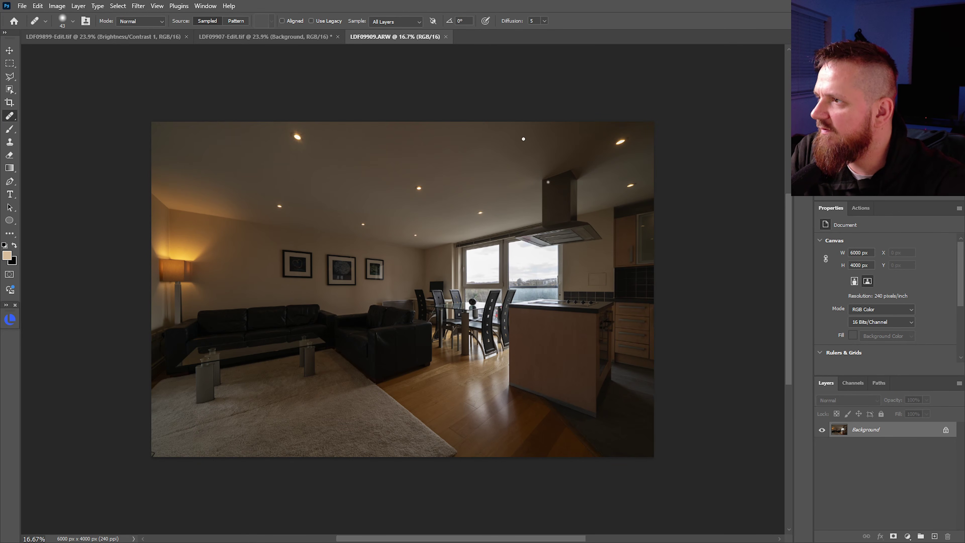
click(447, 36)
click(473, 201)
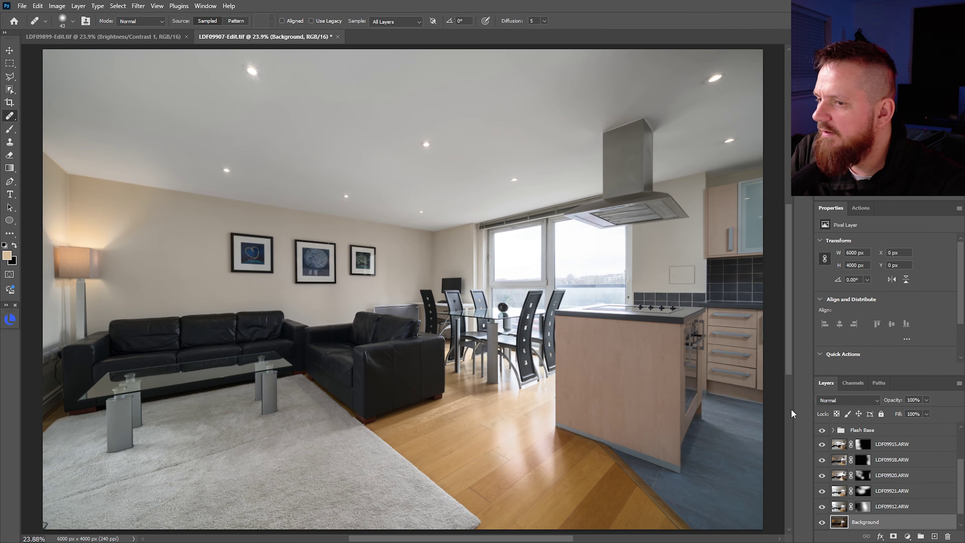
Move the Background layer to the top of the stack above Fixes and hide it with a black layer mask.
drag(867, 523, 910, 427)
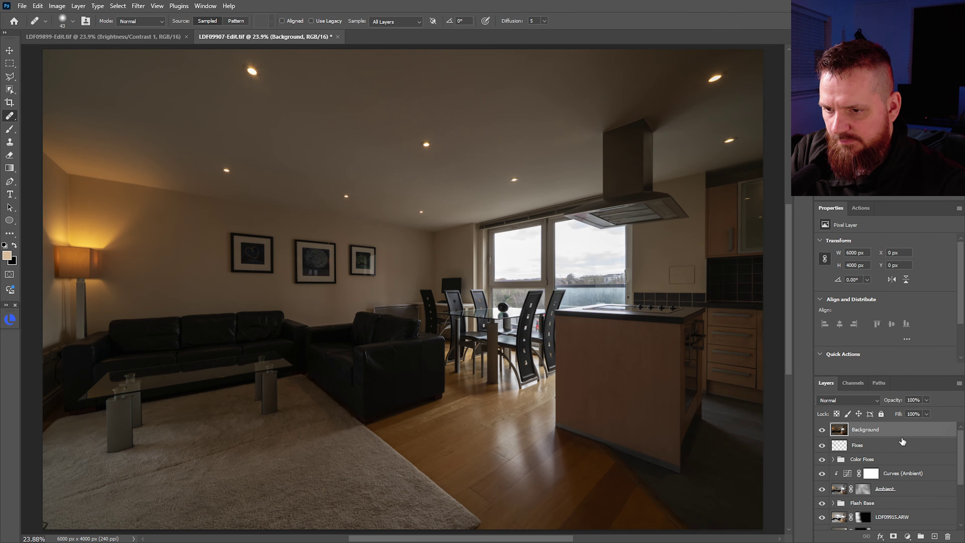
click(604, 259)
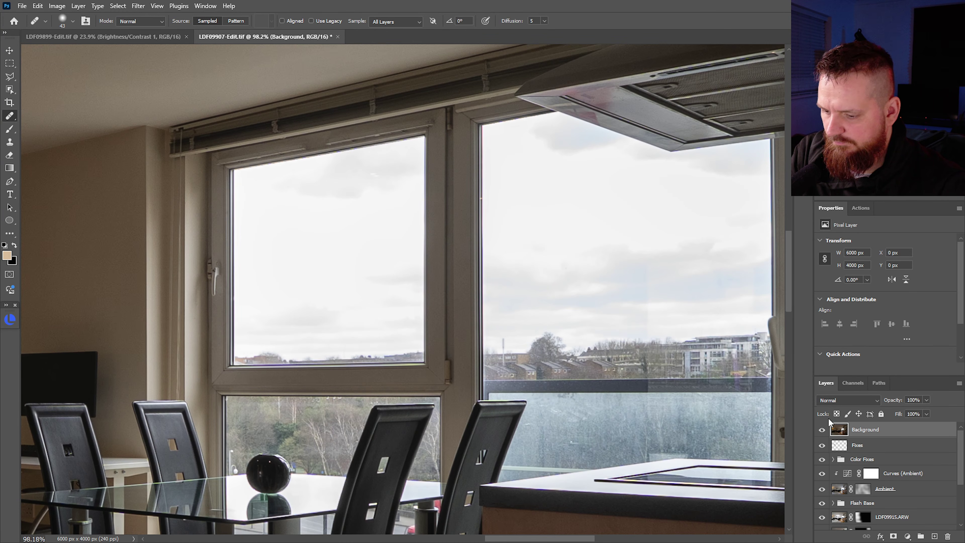
key(F2)
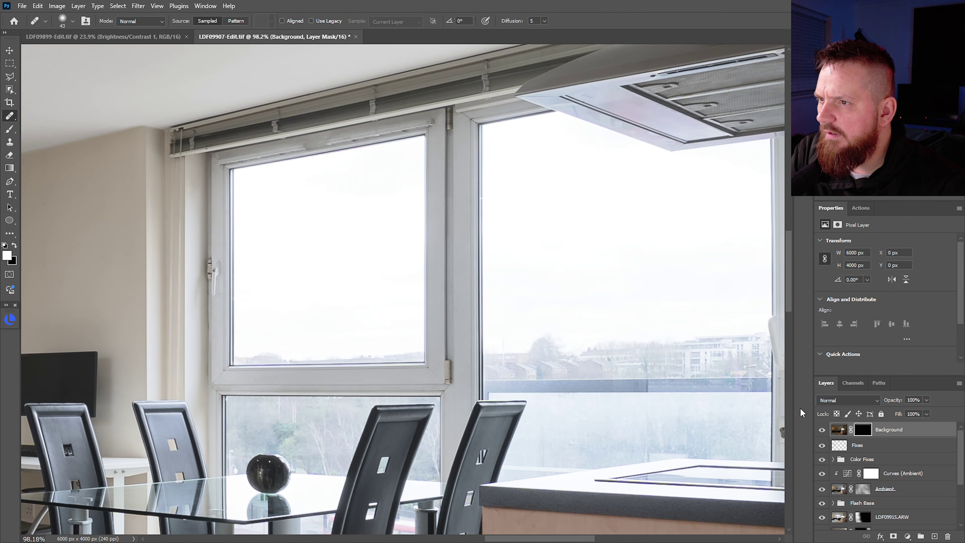
Trace a Pen tool path along the top, right and bottom edges of the upper-left window pane.
key(l)
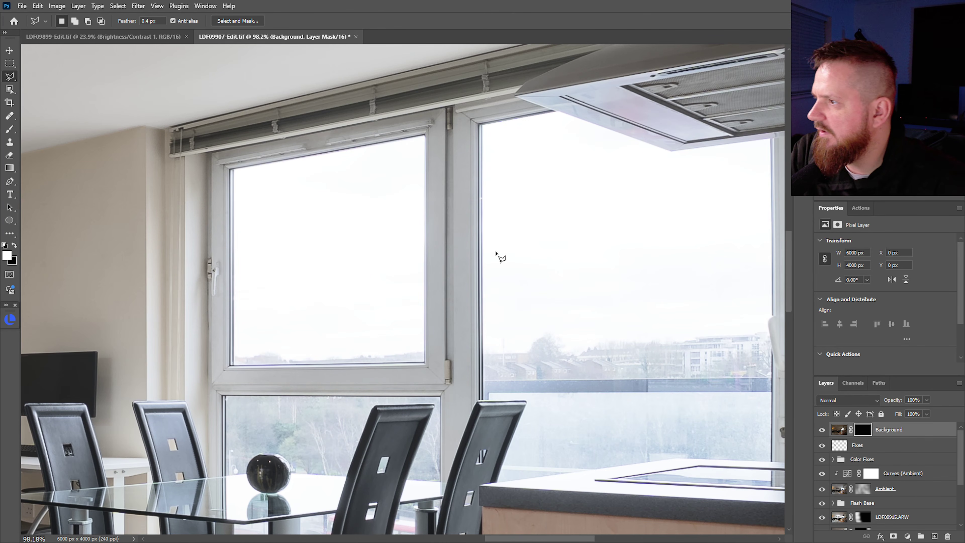
key(p)
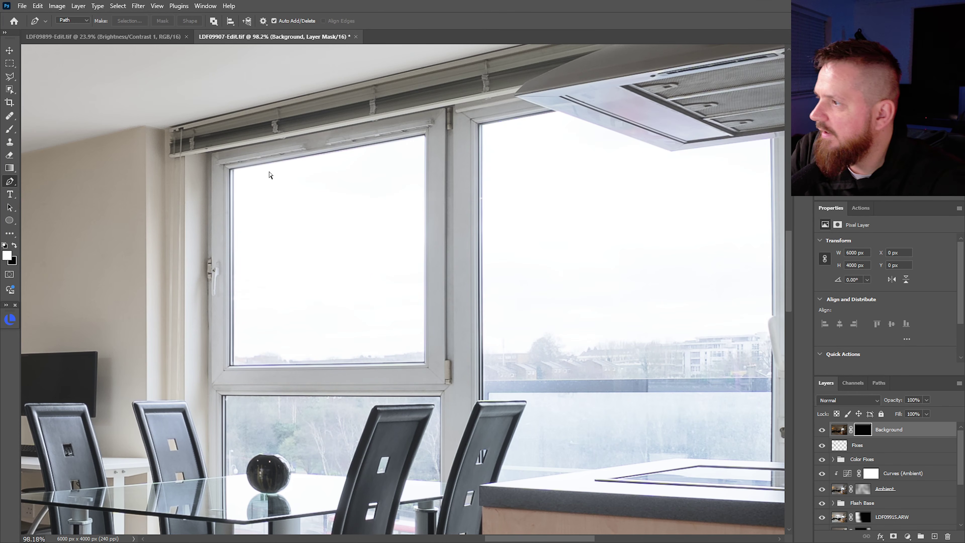
scroll(270, 173, up, 6)
click(188, 164)
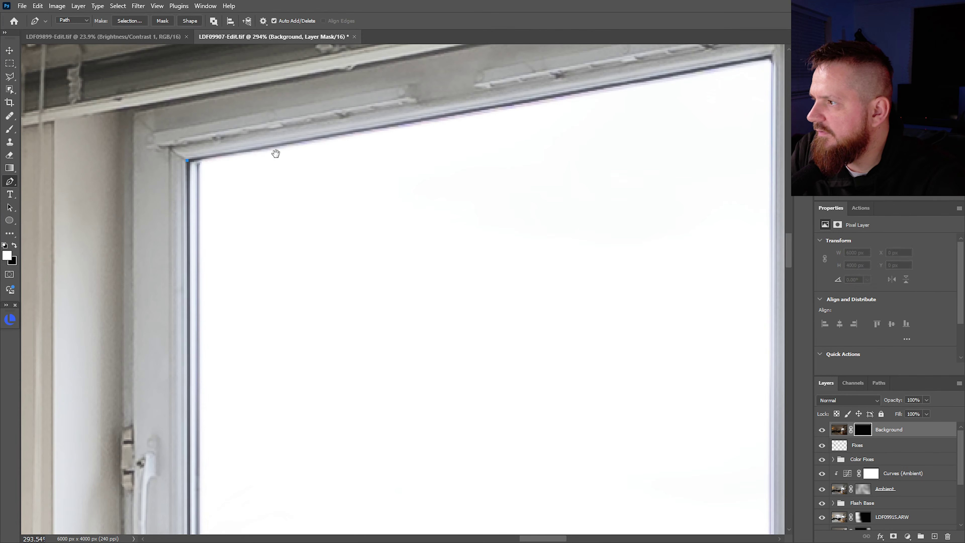
scroll(274, 151, right, 10)
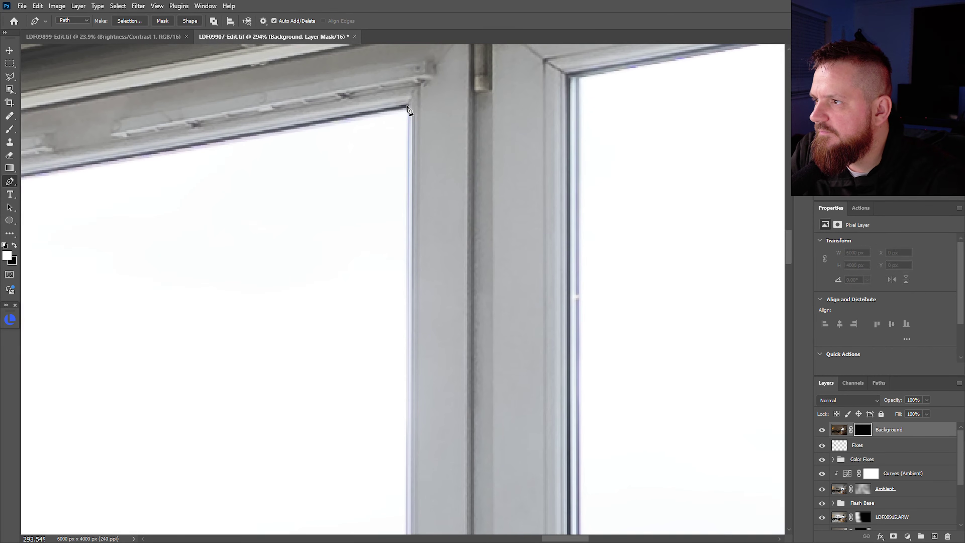
click(408, 111)
scroll(388, 280, down, 10)
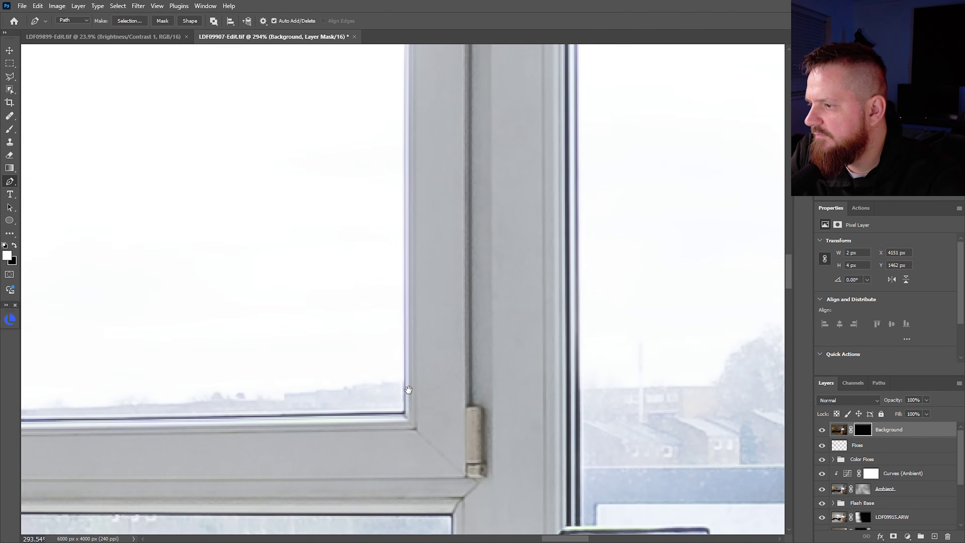
click(405, 411)
scroll(395, 418, left, 4)
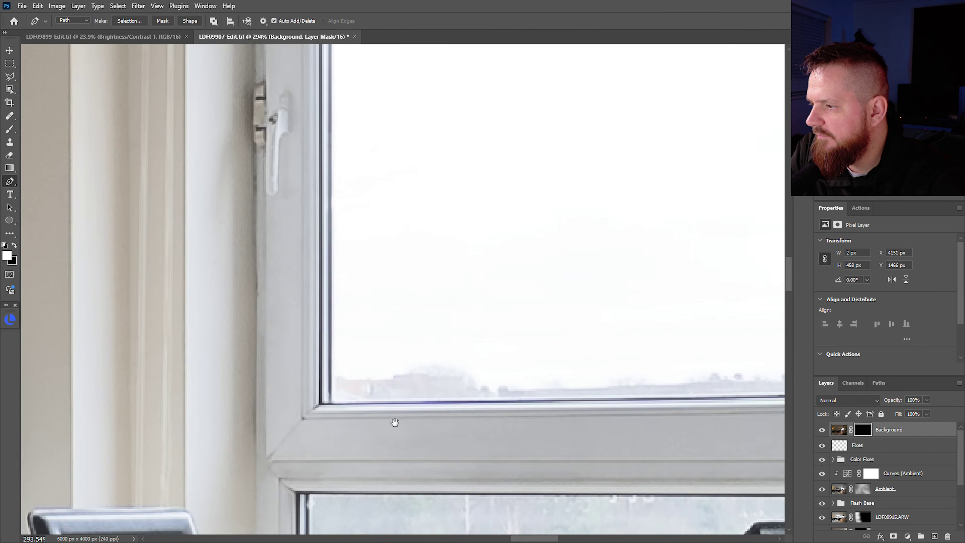
drag(394, 422, 392, 422)
click(317, 405)
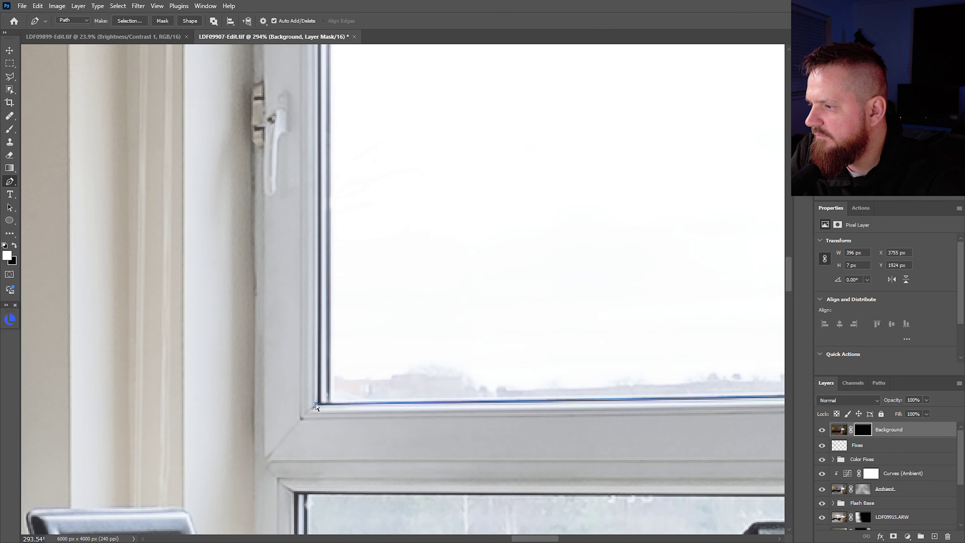
Complete the upper pane's path along its left edge and close it at the lower-left corner.
scroll(312, 314, up, 10)
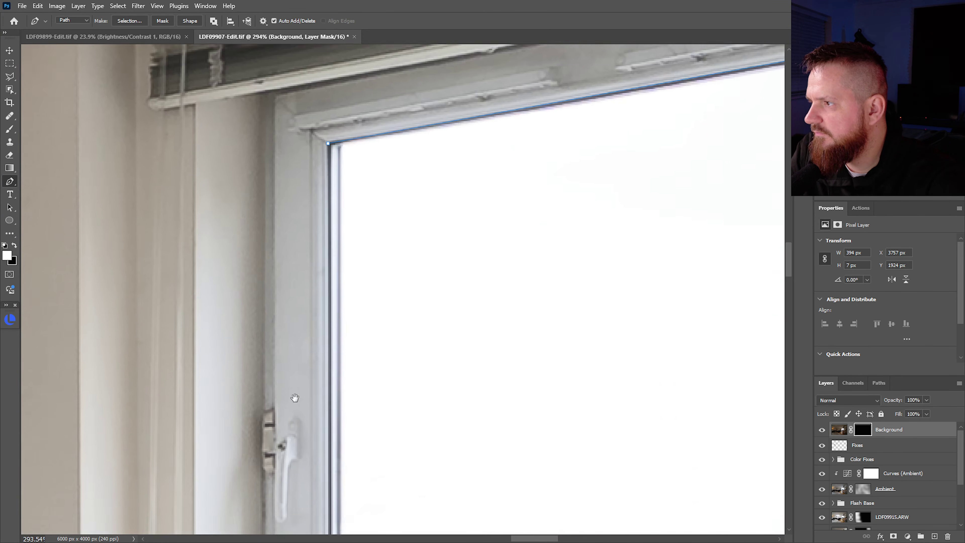
click(335, 306)
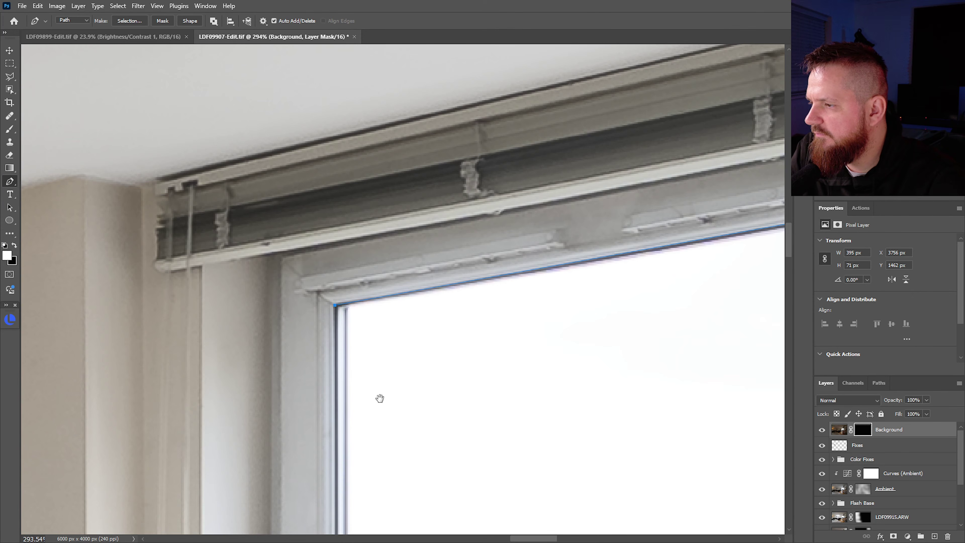
scroll(381, 398, down, 10)
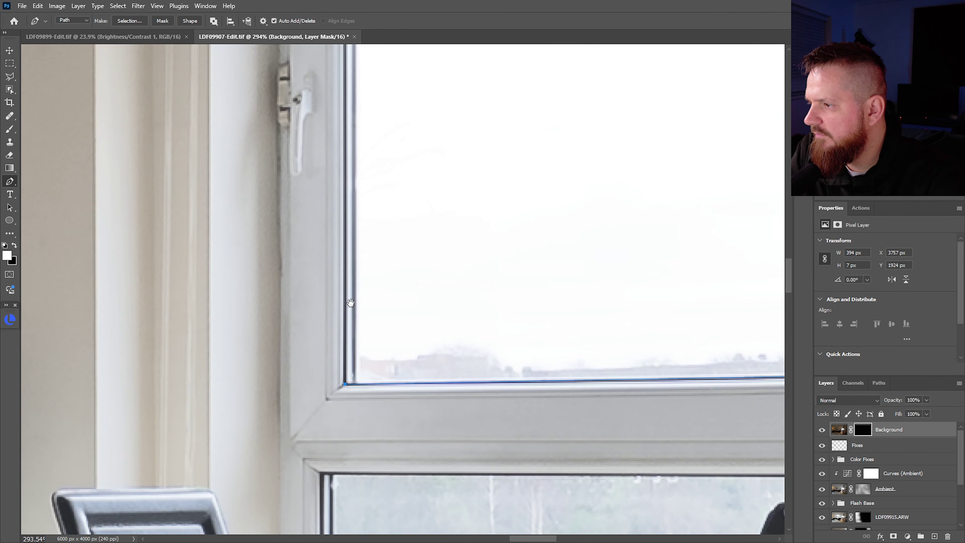
scroll(351, 152, up, 8)
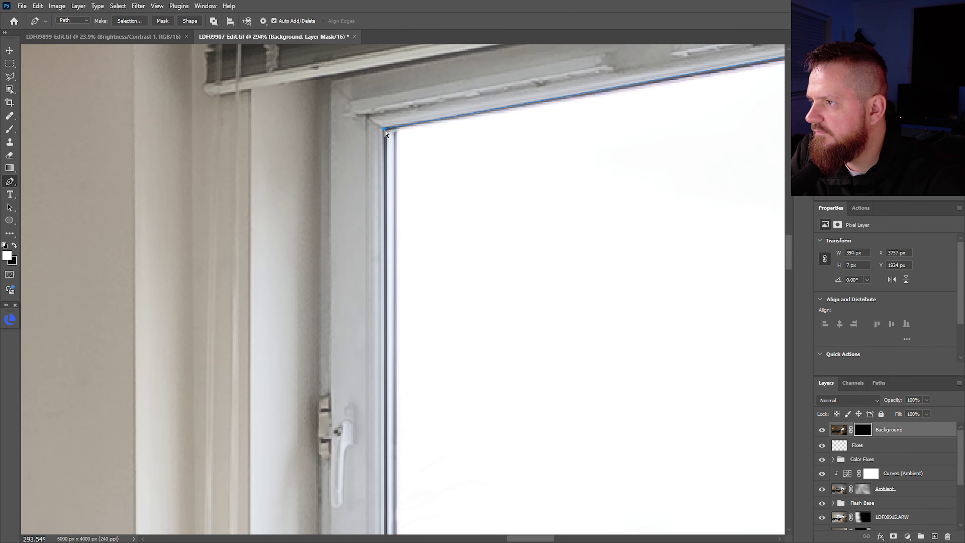
click(385, 147)
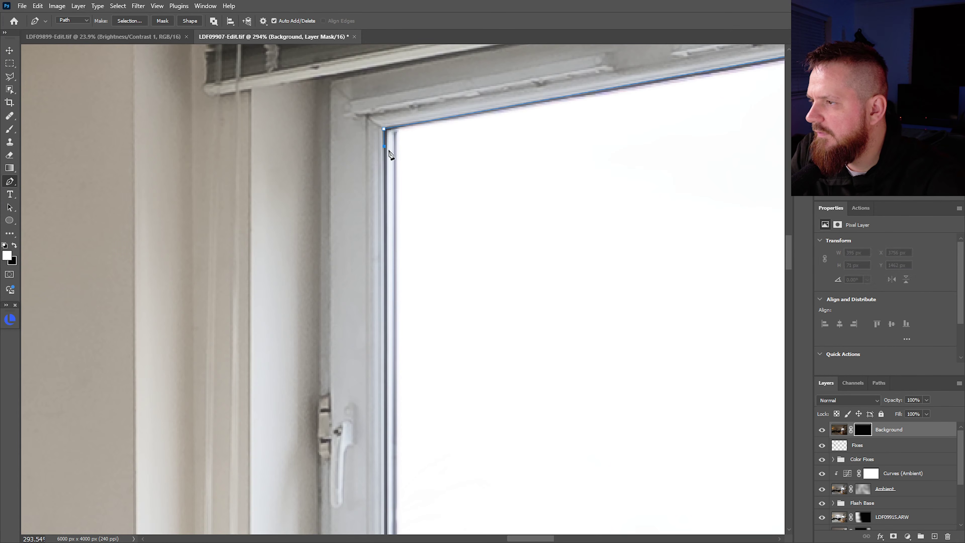
scroll(390, 154, down, 8)
click(394, 345)
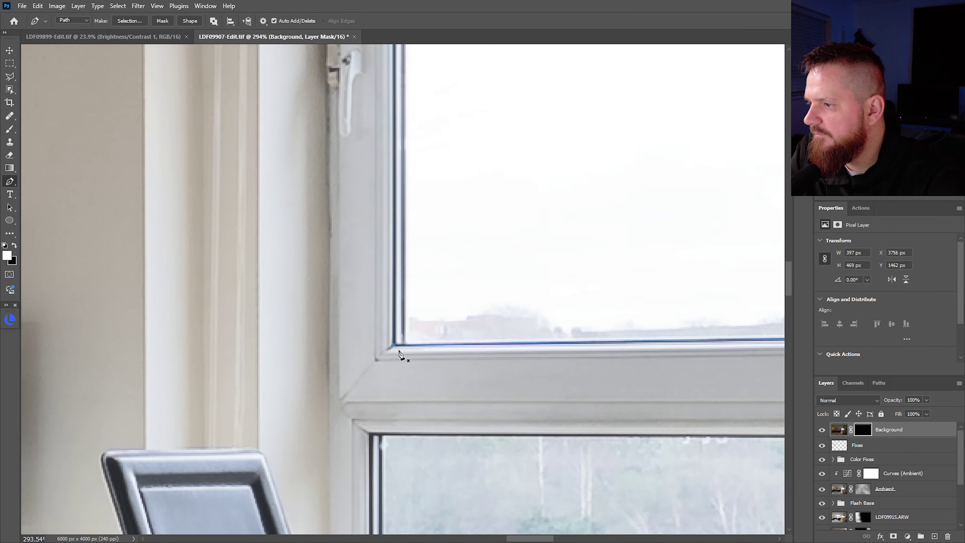
Start a path around the lower window pane, following its left, top and right edges to the glass tabletop.
drag(442, 355, 388, 361)
drag(450, 406, 426, 412)
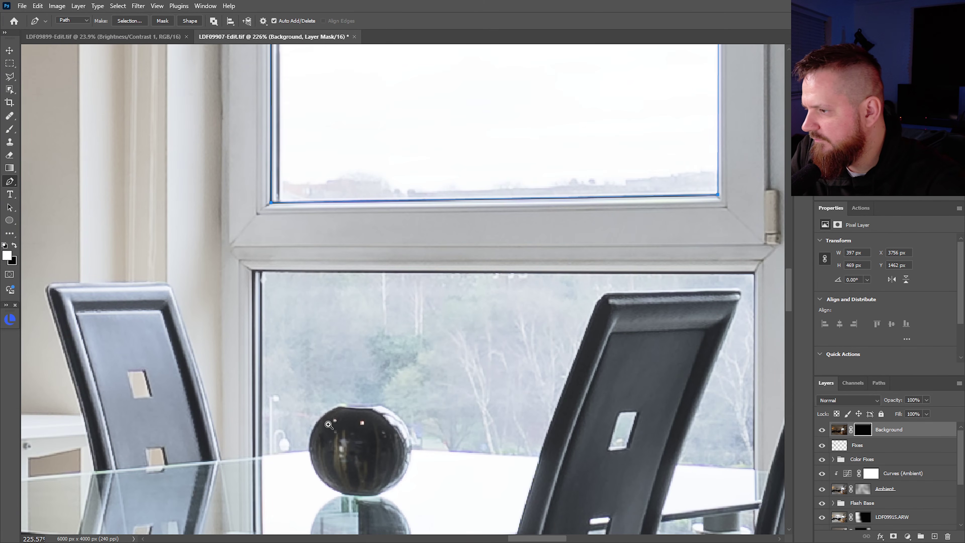
drag(329, 425, 337, 424)
click(238, 462)
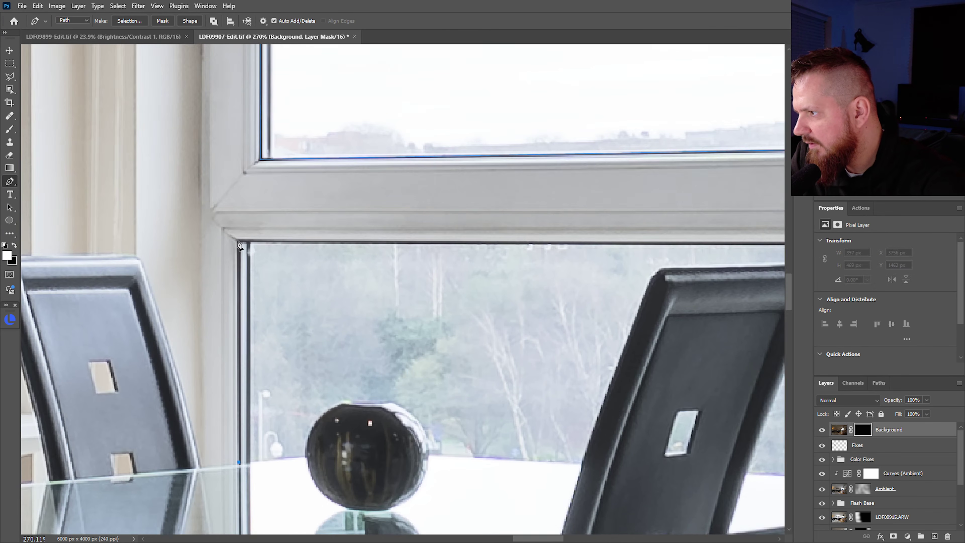
scroll(323, 262, right, 5)
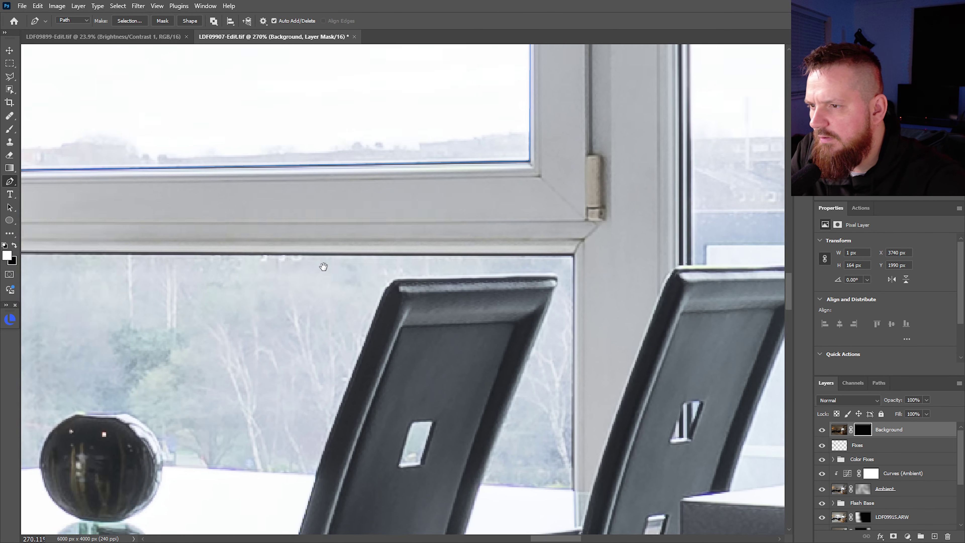
click(447, 254)
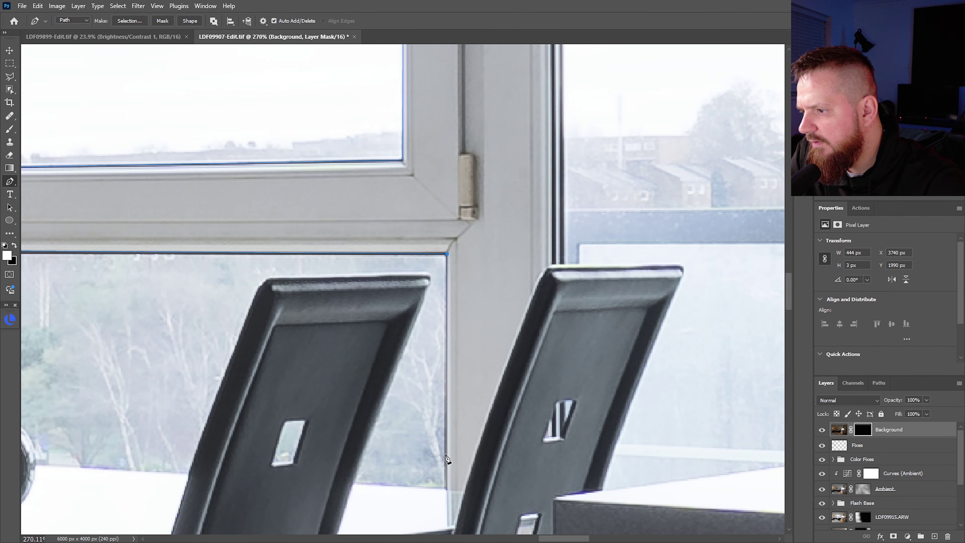
click(446, 491)
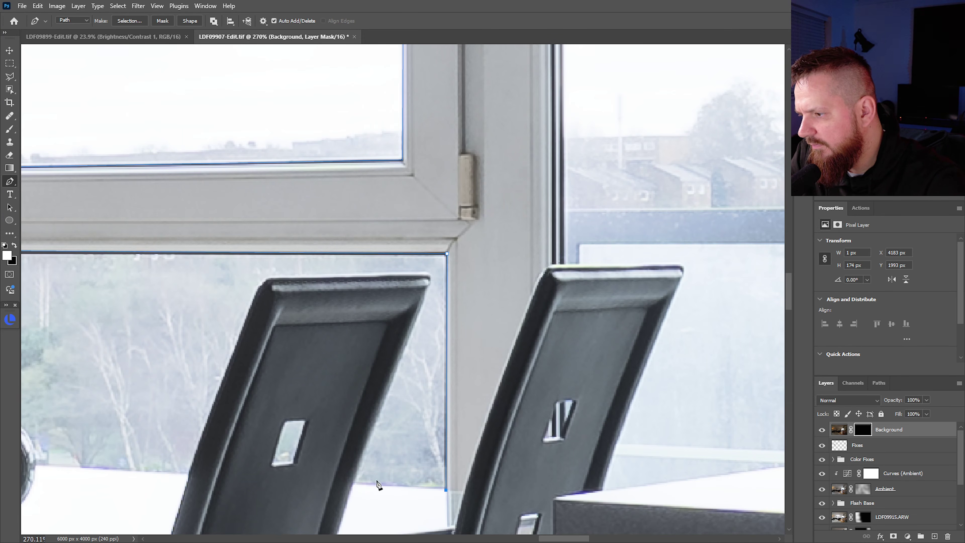
Continue the lower pane's path along the tabletop and around the black chair back, keeping the chair outside the outline.
click(354, 483)
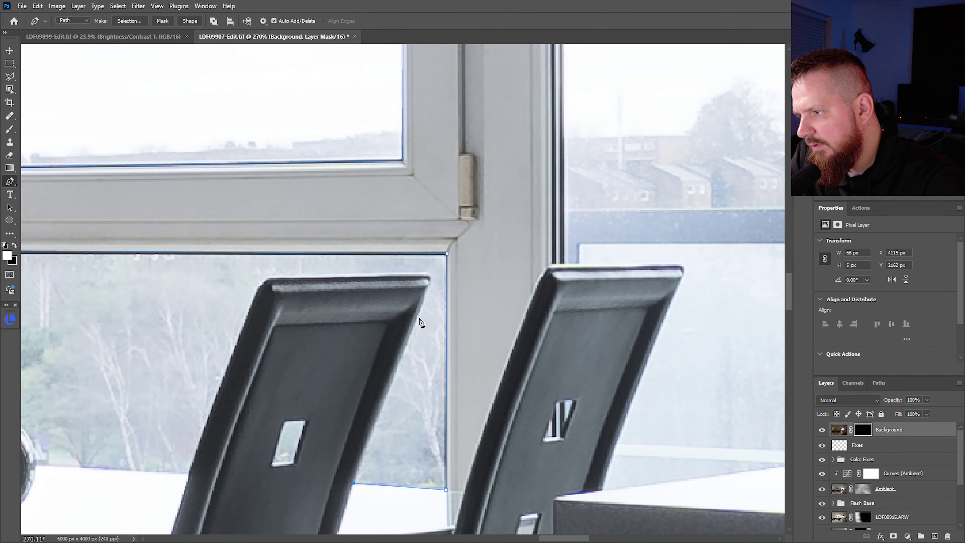
drag(420, 312, 423, 304)
click(430, 279)
drag(426, 274, 419, 274)
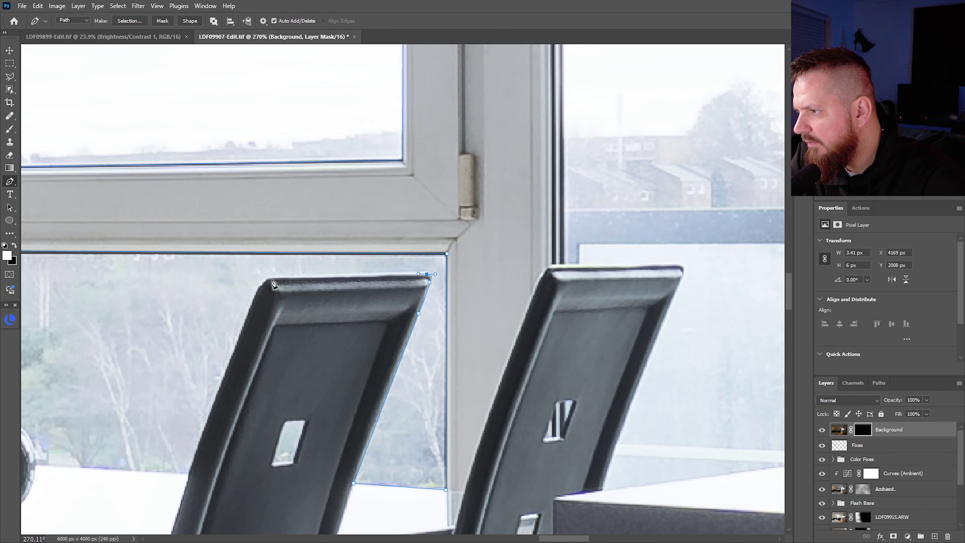
drag(269, 279, 265, 283)
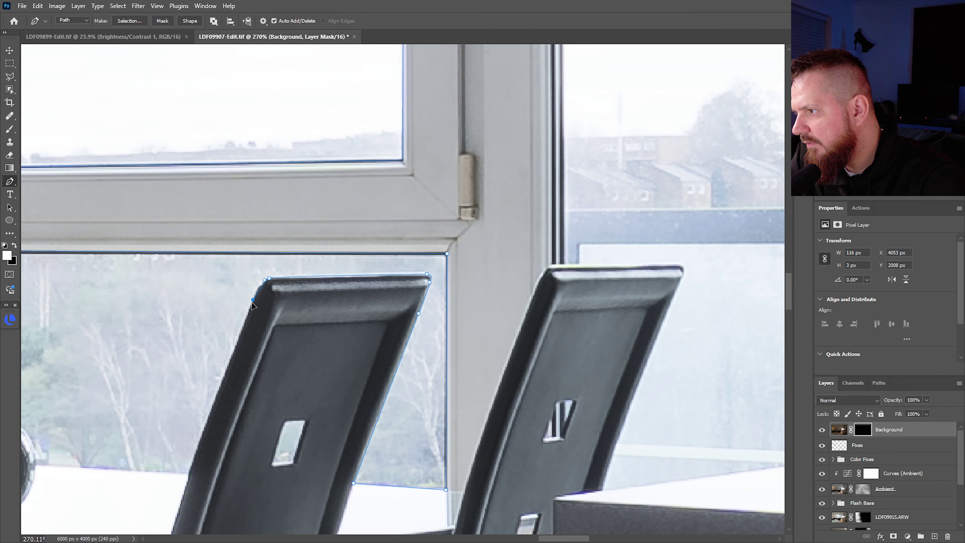
drag(249, 313, 342, 355)
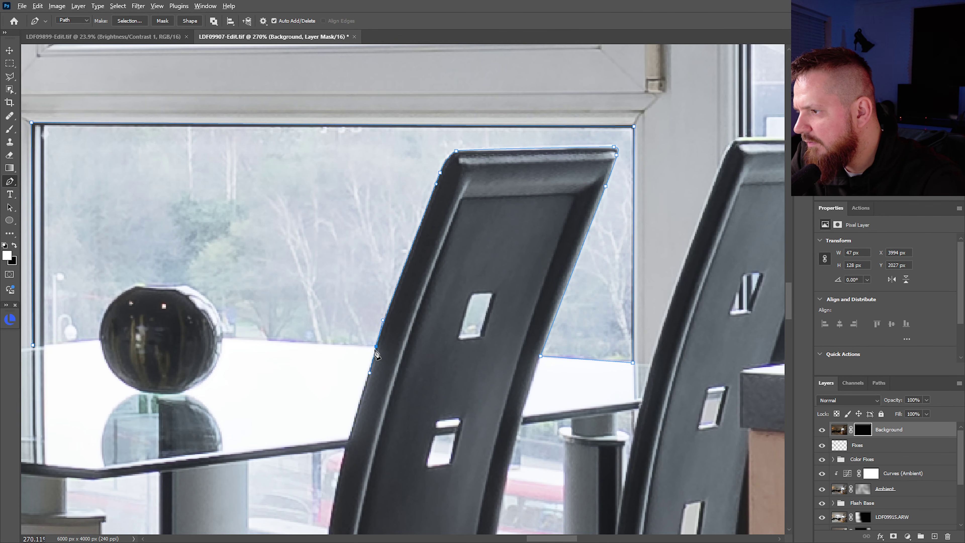
Extend the path along the table edge to the black ball and curve it up the ball's right side and over its top.
click(223, 338)
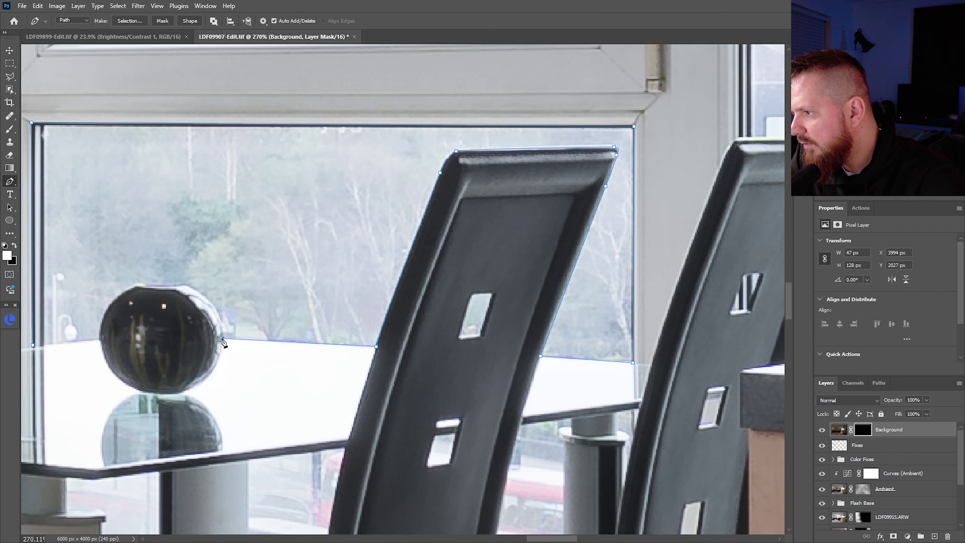
drag(187, 287, 148, 269)
alt+click(187, 286)
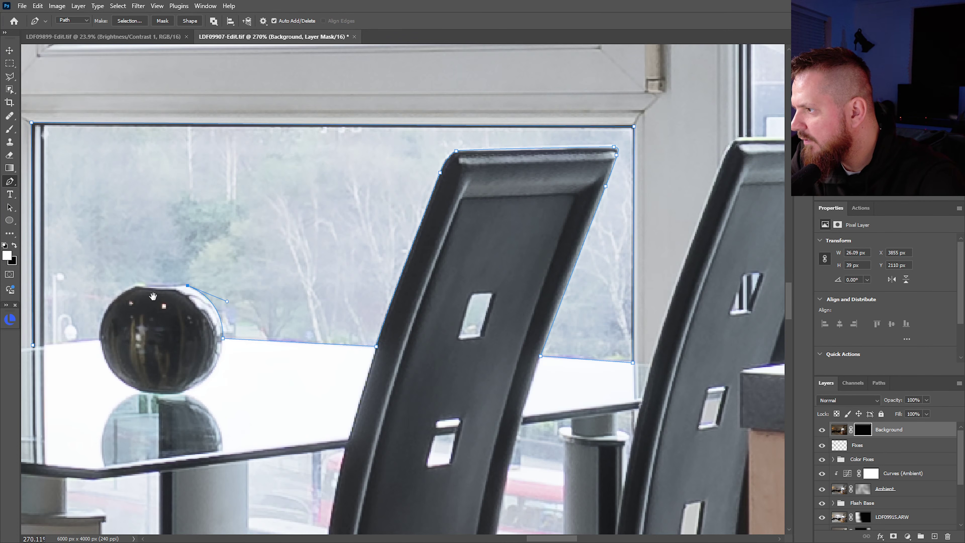
scroll(146, 289, up, 2)
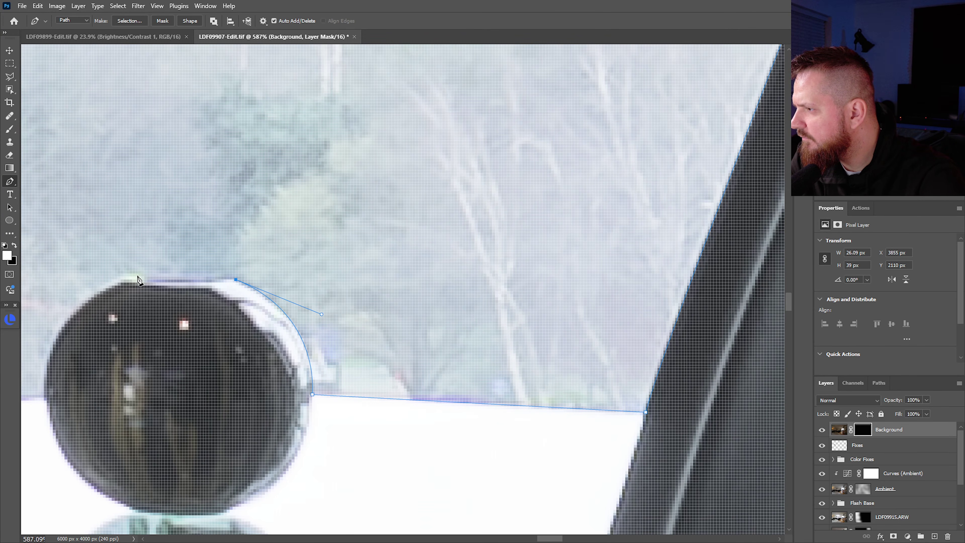
drag(135, 273, 67, 284)
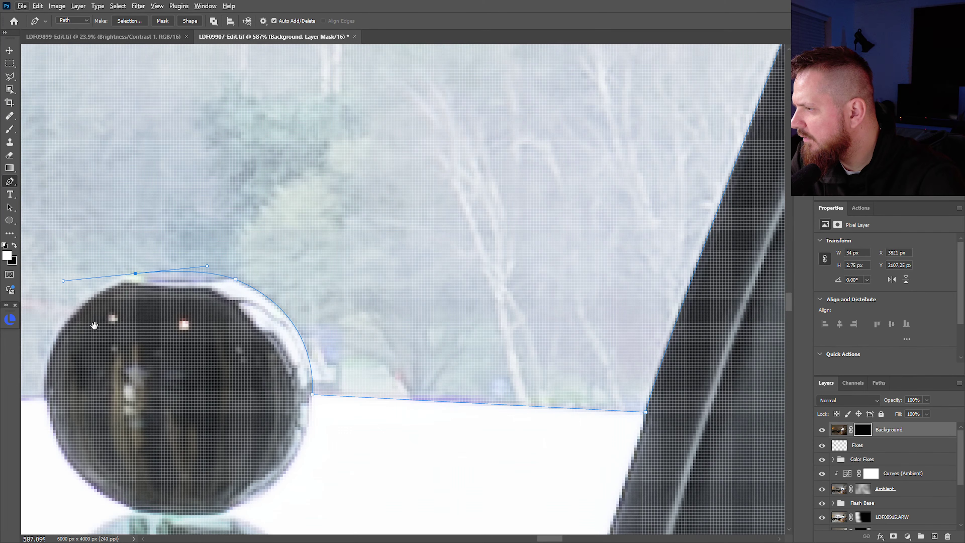
Adjust the anchor above the ball, curve the path down its left side and close it at the pane's left edge.
drag(59, 342, 203, 238)
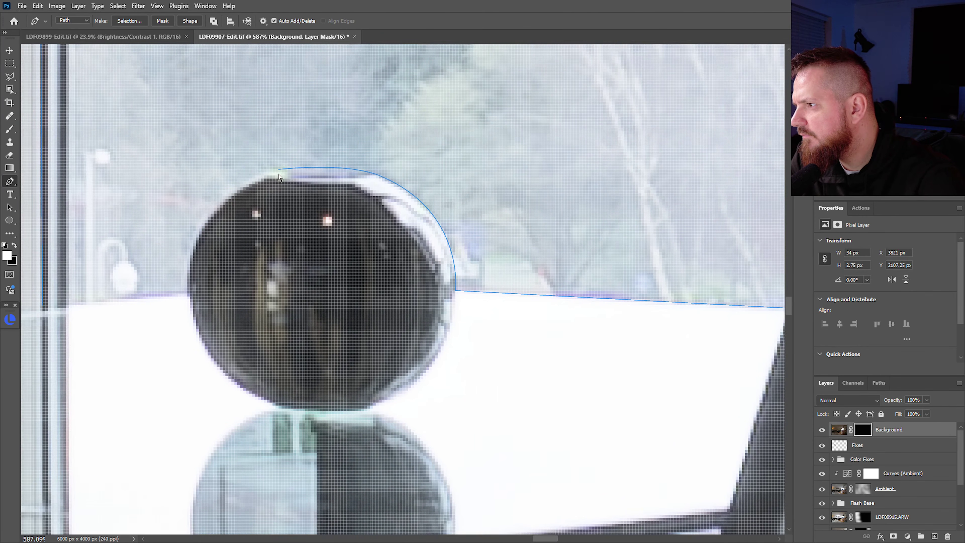
drag(281, 169, 287, 169)
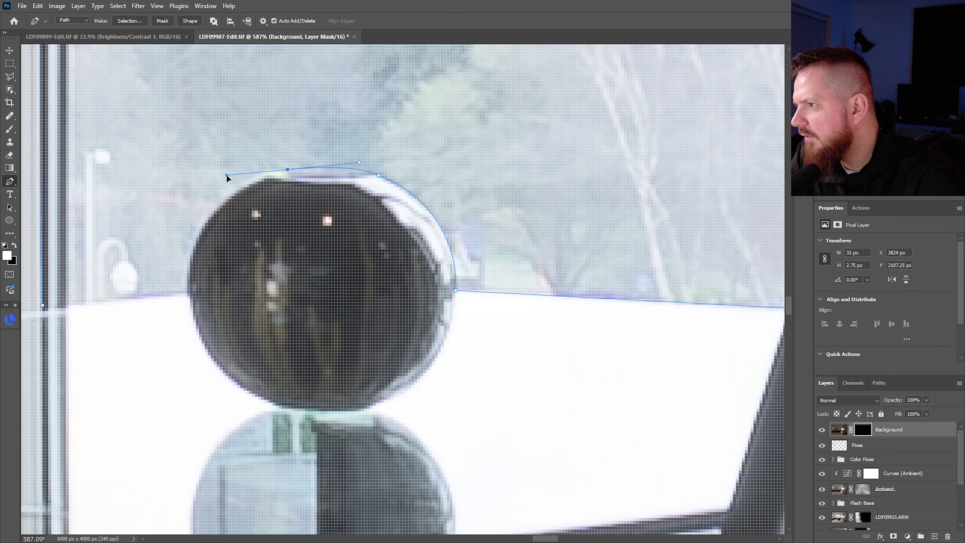
drag(216, 177, 231, 175)
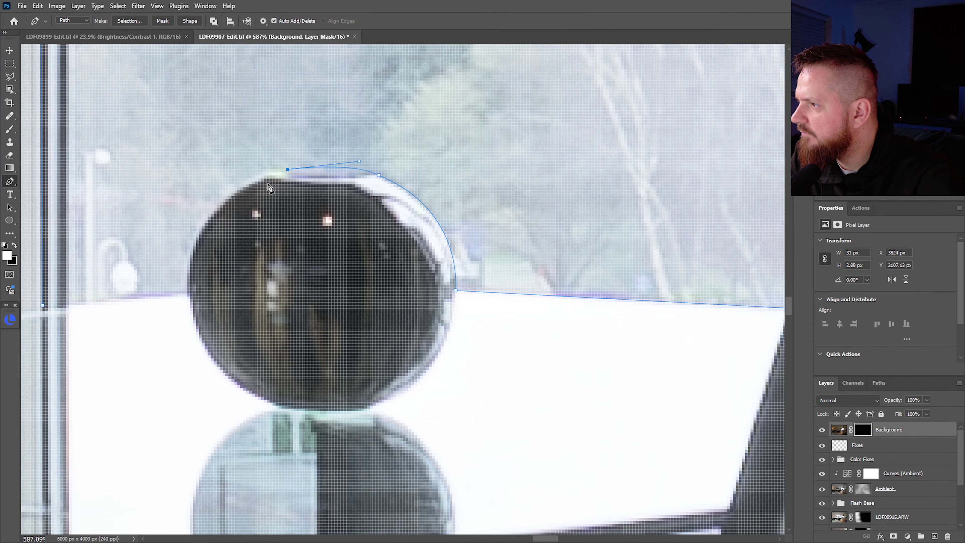
drag(201, 231, 204, 316)
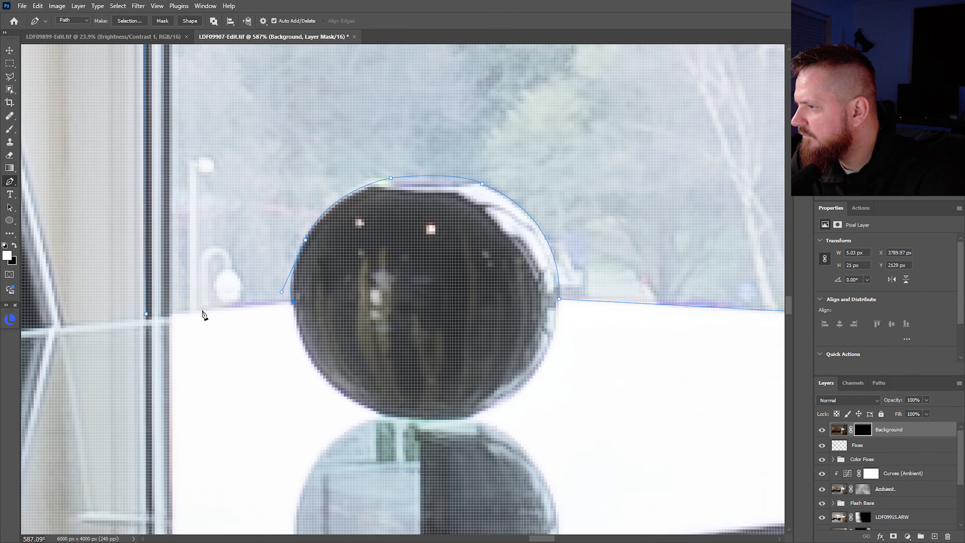
click(170, 314)
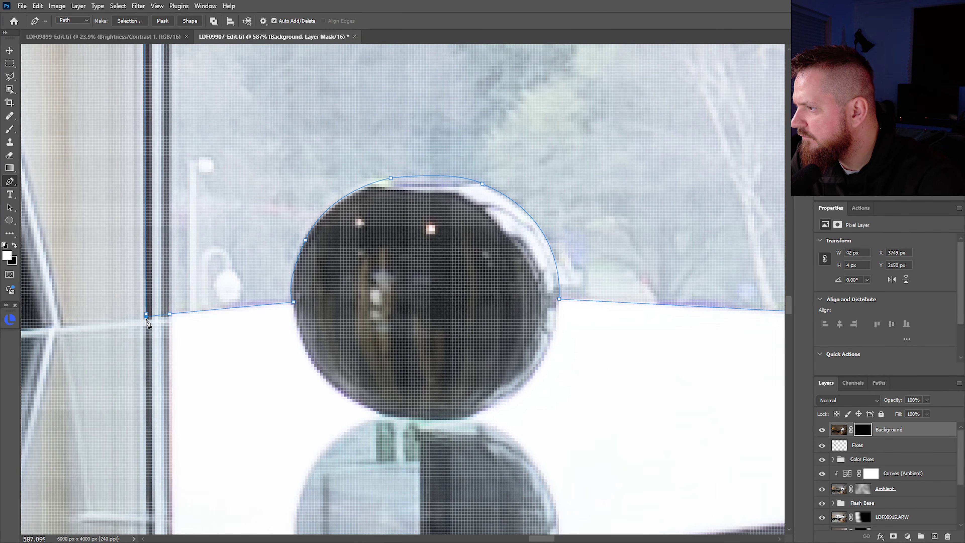
Outline the window area below the glass tabletop between the front table leg and the dark post with a Pen path.
scroll(148, 322, down, 8)
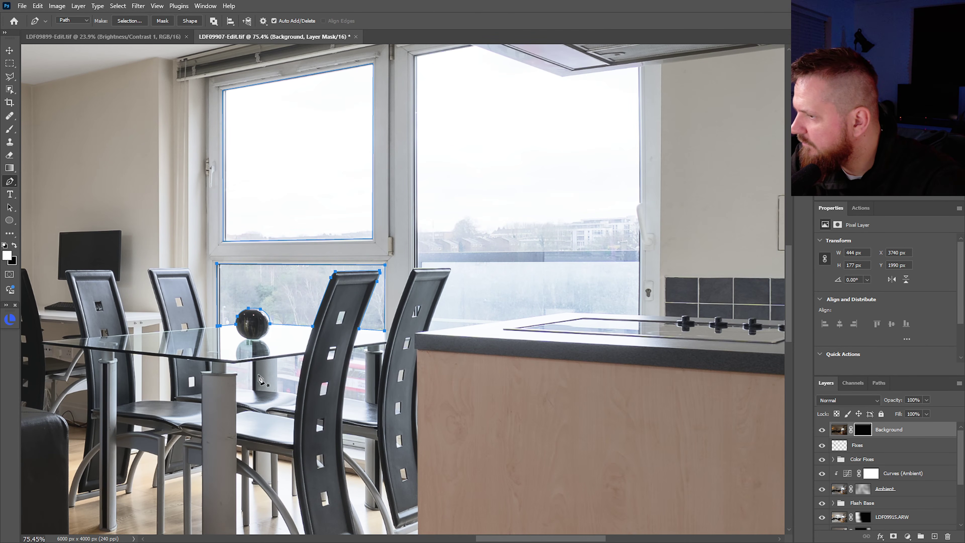
scroll(259, 380, up, 8)
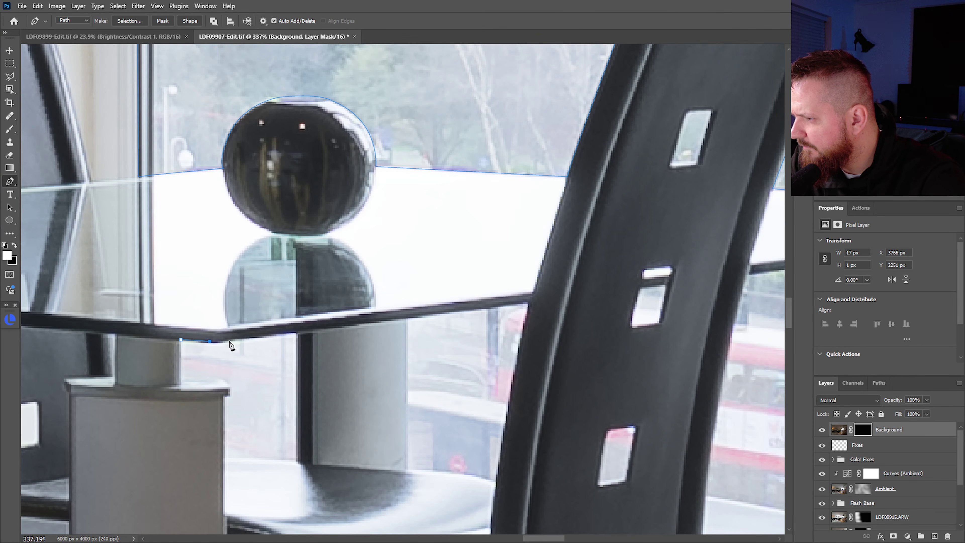
click(296, 333)
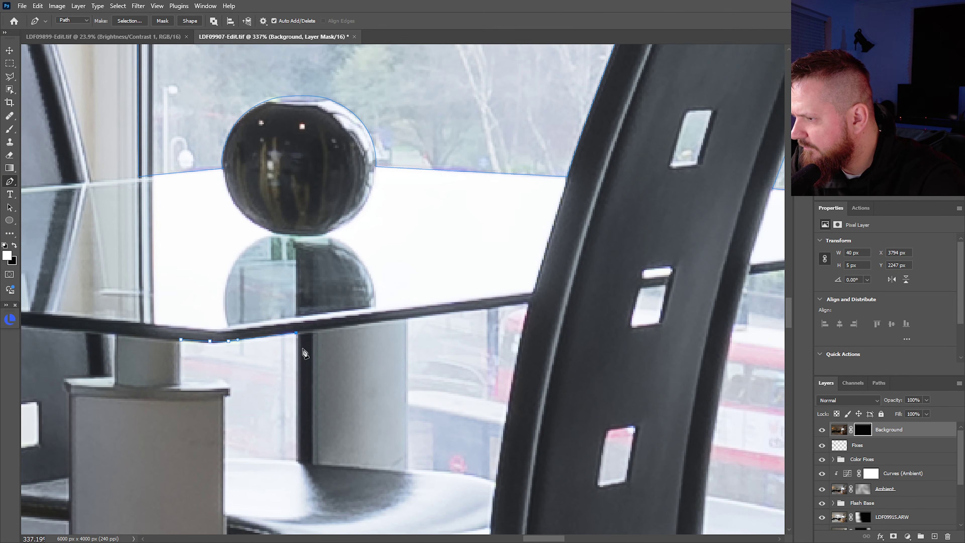
click(296, 461)
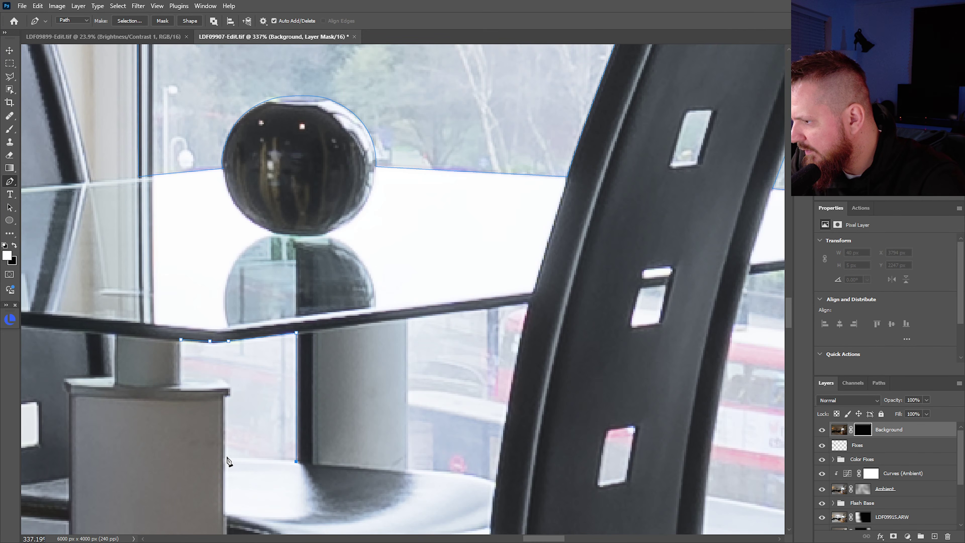
click(225, 456)
click(224, 397)
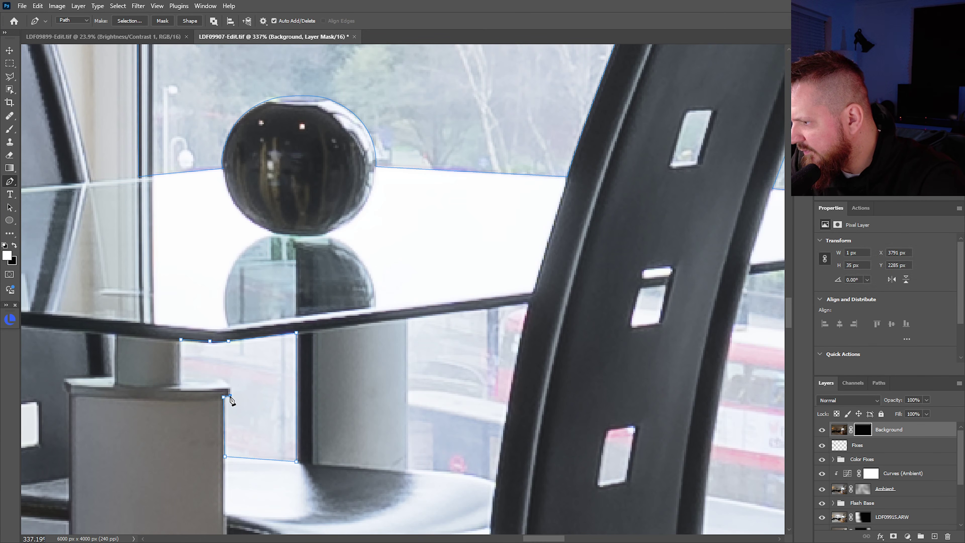
click(232, 387)
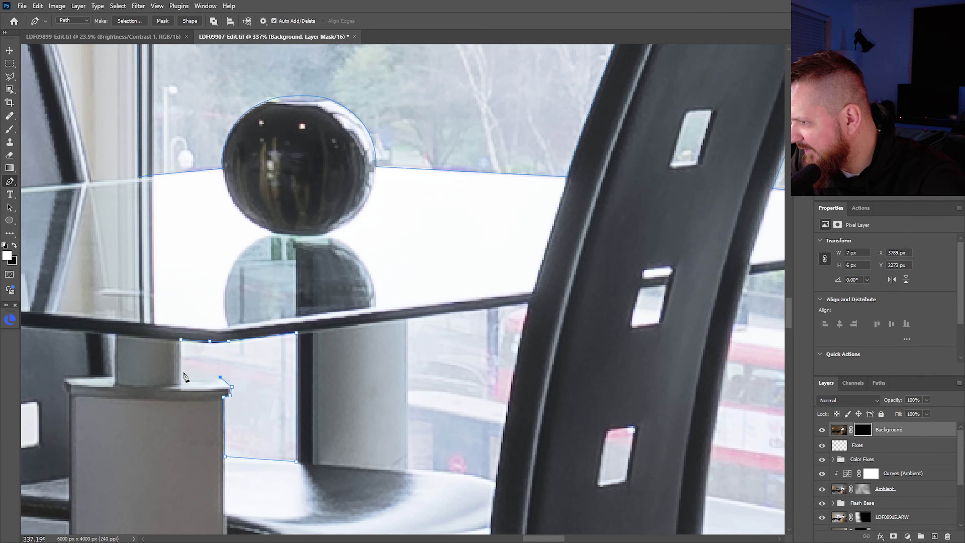
Draw a closed path around the window area between the grey pillar and the front chair, from the table edge to the seat.
scroll(231, 389, down, 4)
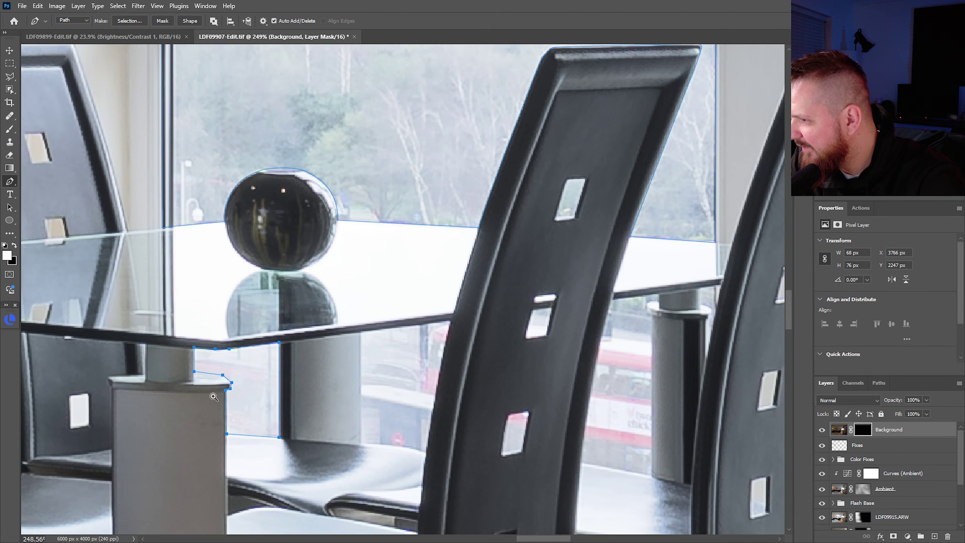
scroll(240, 417, up, 5)
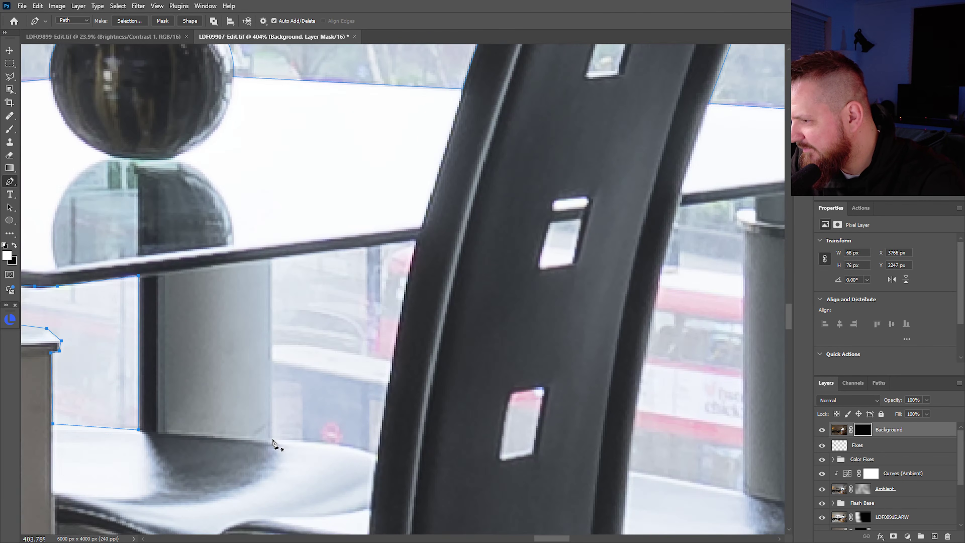
click(272, 258)
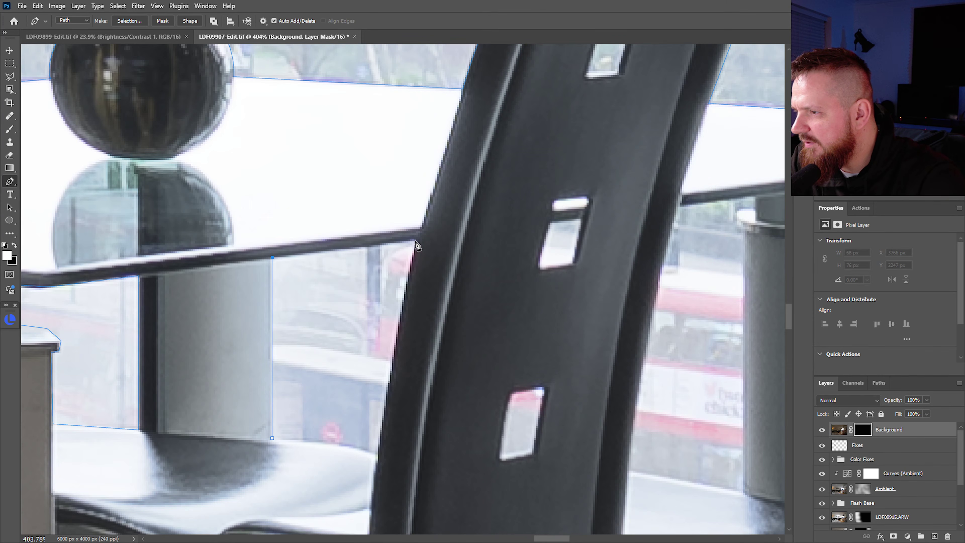
click(416, 240)
click(387, 380)
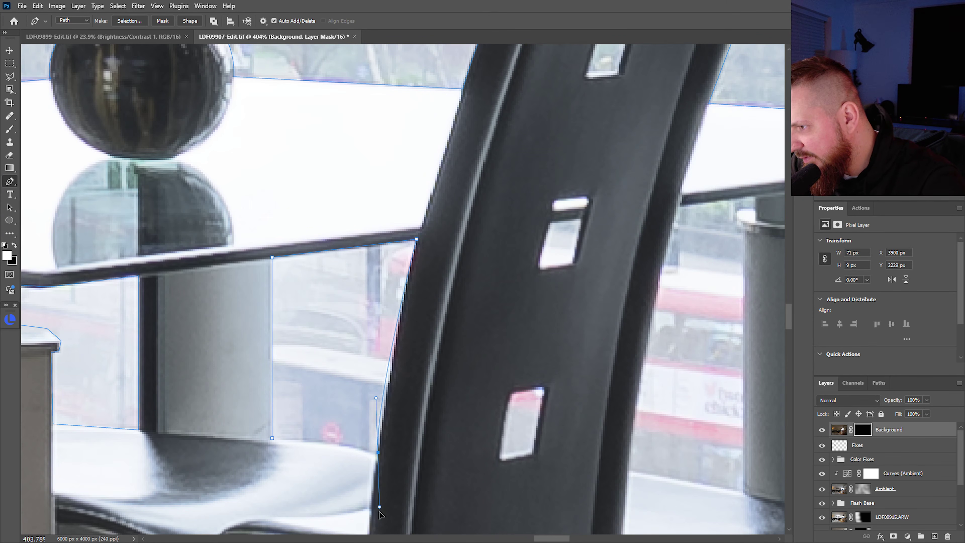
click(377, 453)
click(368, 524)
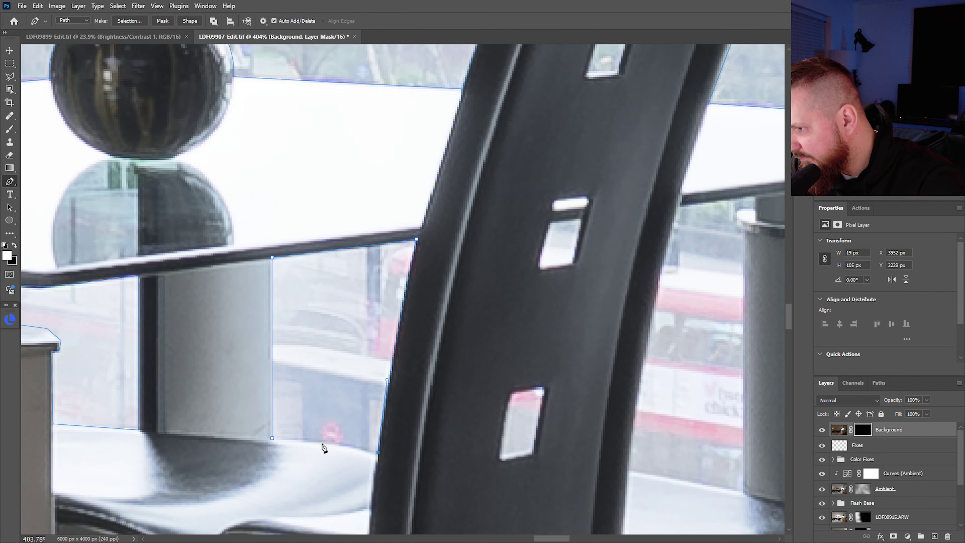
drag(319, 442, 313, 442)
Draw a closed four-cornered path around the front chair back's square cut-out that shows the red bus.
scroll(317, 457, down, 5)
scroll(445, 243, up, 5)
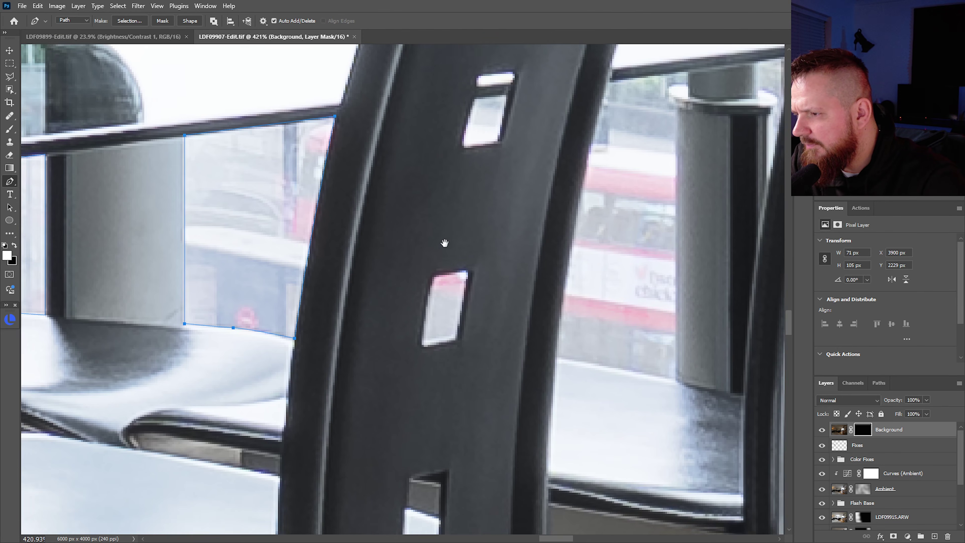
drag(445, 243, 442, 245)
click(432, 278)
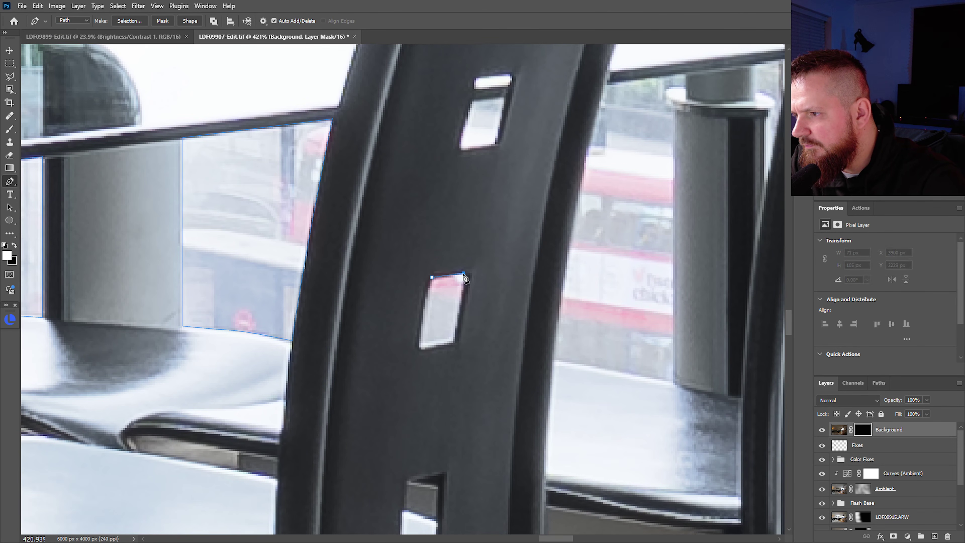
click(464, 273)
click(454, 341)
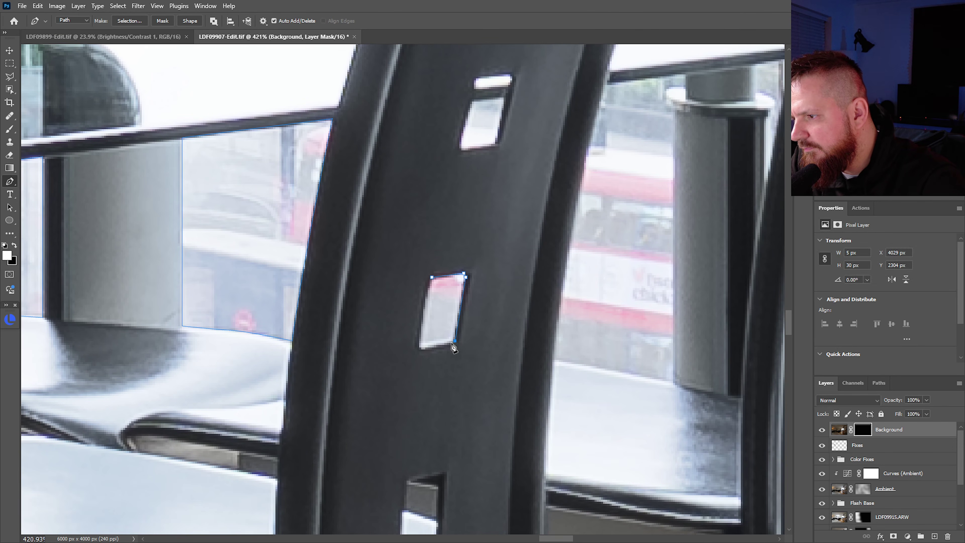
click(423, 346)
click(432, 278)
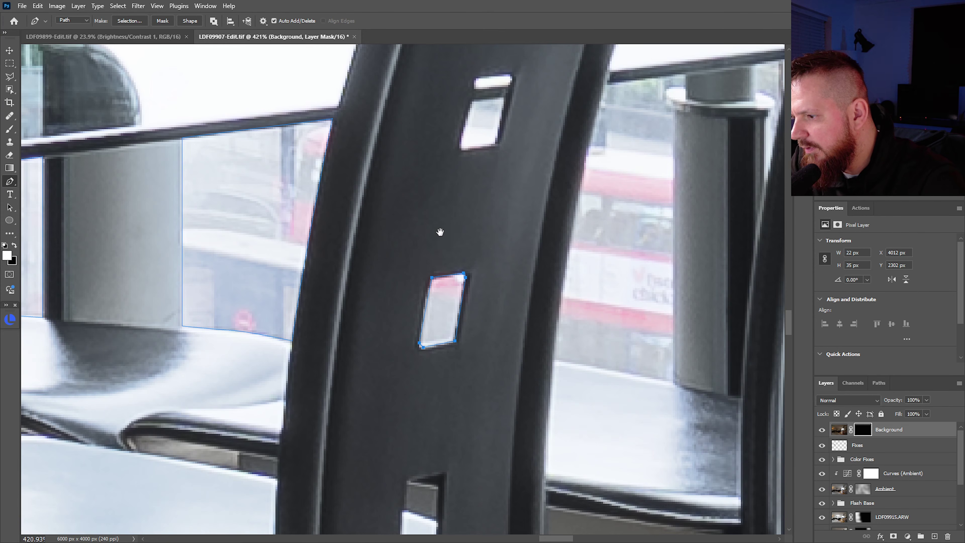
Outline the next cut-out up in the front chair back, covering only the part below the tabletop edge.
drag(440, 232, 410, 345)
click(426, 308)
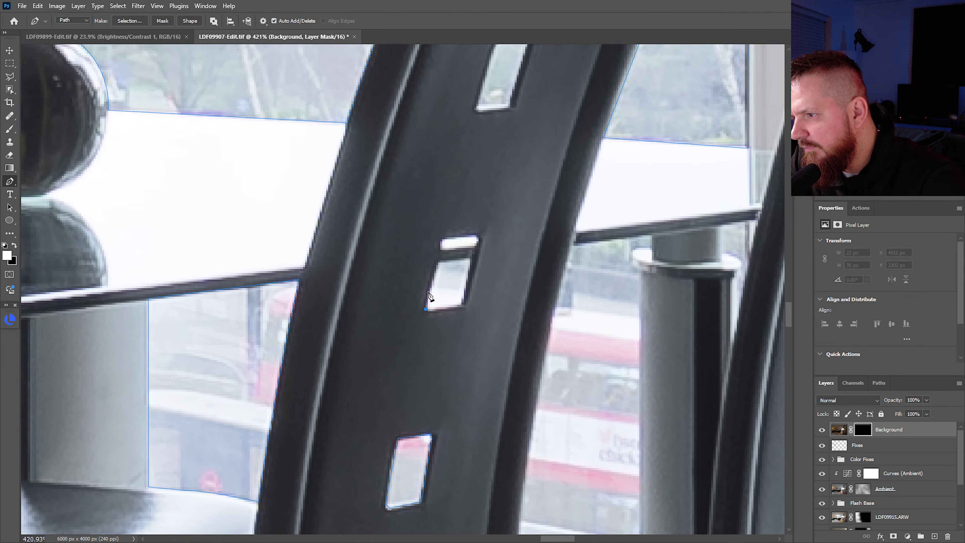
click(428, 288)
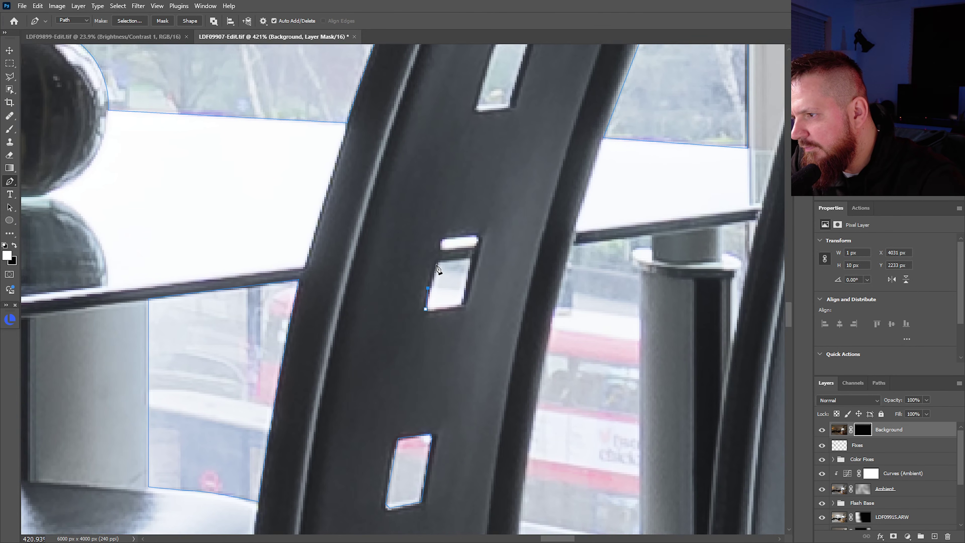
click(472, 259)
click(466, 290)
click(462, 303)
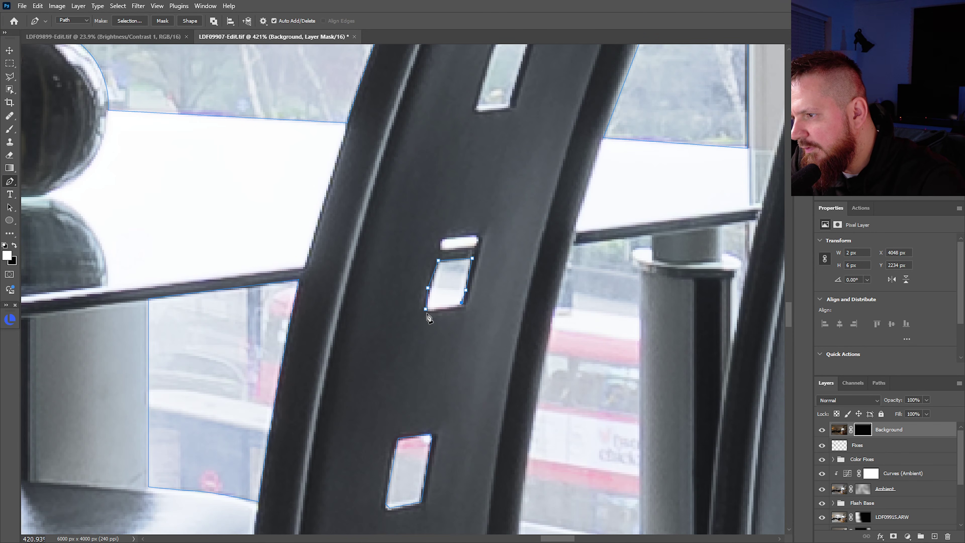
click(426, 310)
Draw a closed path around the window area between the front chair's right edge and the rear table leg, under the tabletop.
scroll(450, 328, down, 5)
scroll(411, 294, up, 3)
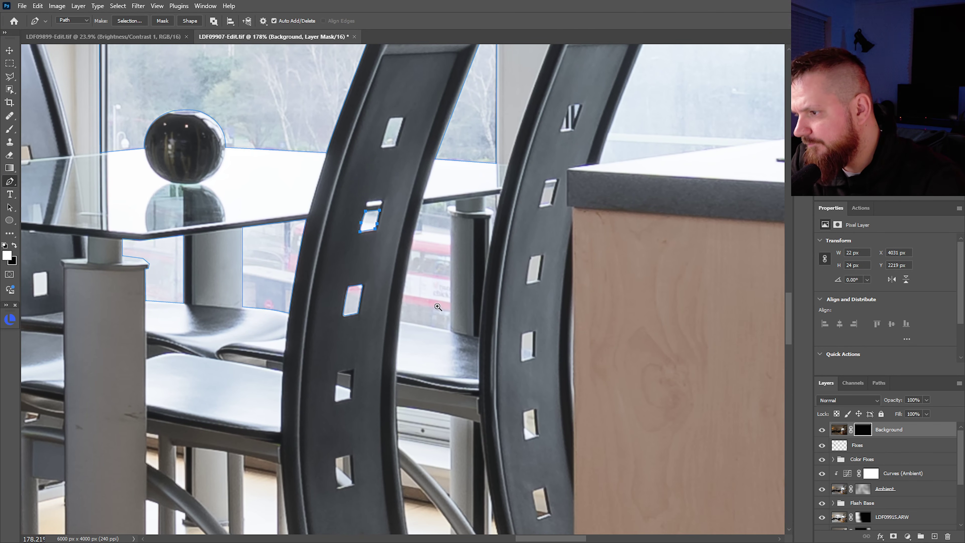
scroll(412, 293, up, 2)
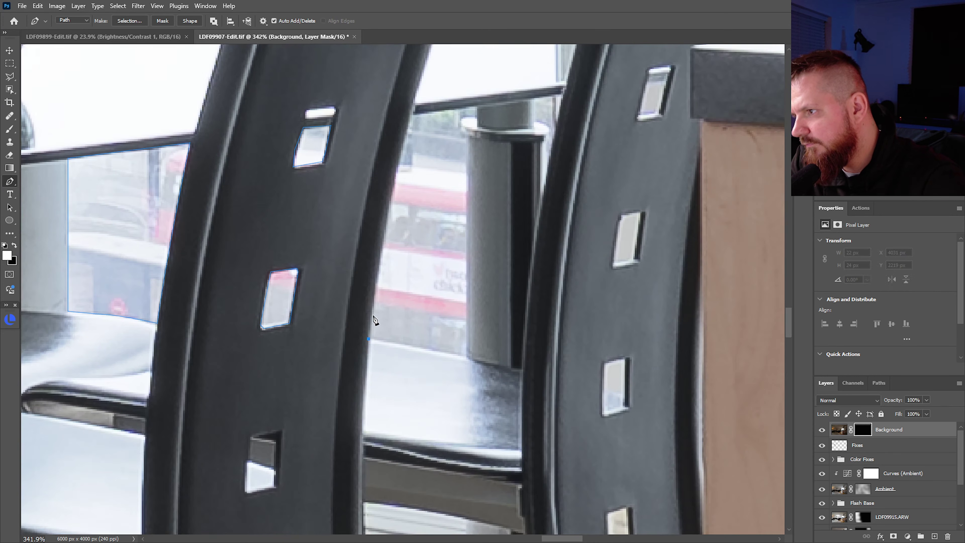
drag(410, 116, 436, 68)
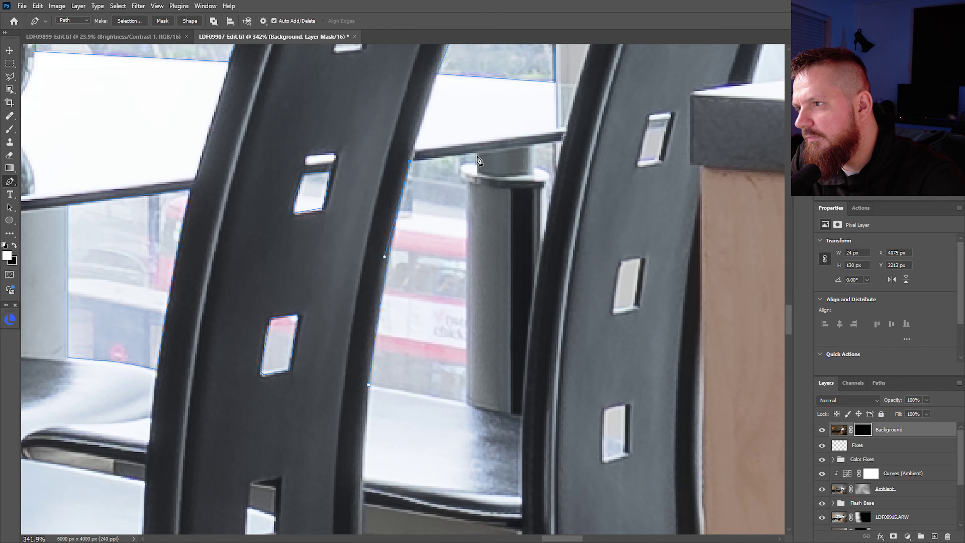
click(477, 160)
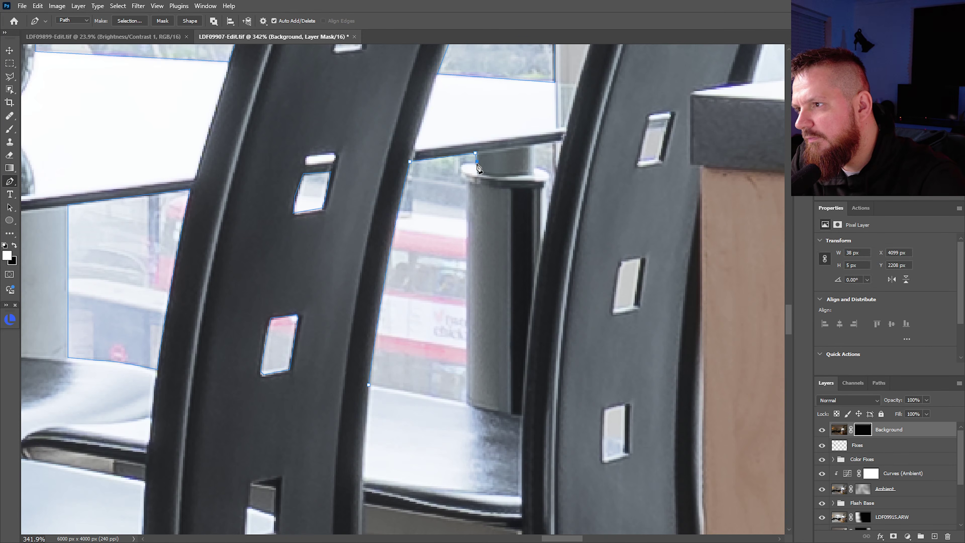
click(468, 186)
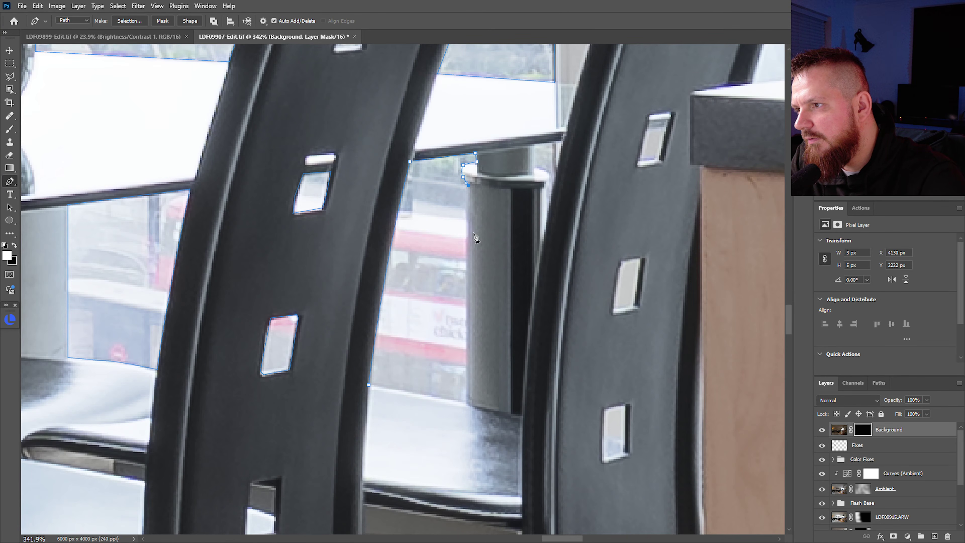
click(466, 398)
drag(468, 404, 458, 403)
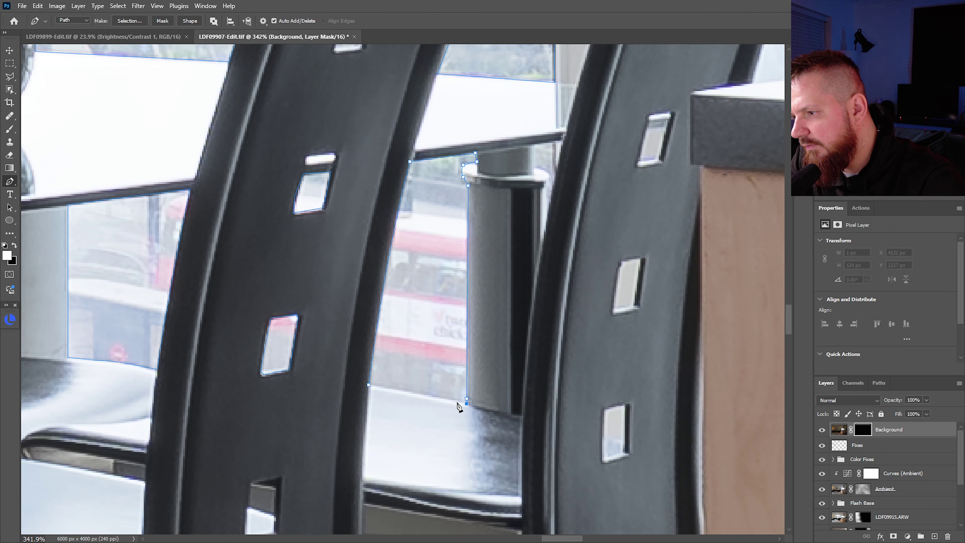
click(368, 385)
Outline the narrow sliver of window between the rear table leg and the second chair with a closed path.
scroll(418, 289, down, 5)
scroll(535, 272, up, 8)
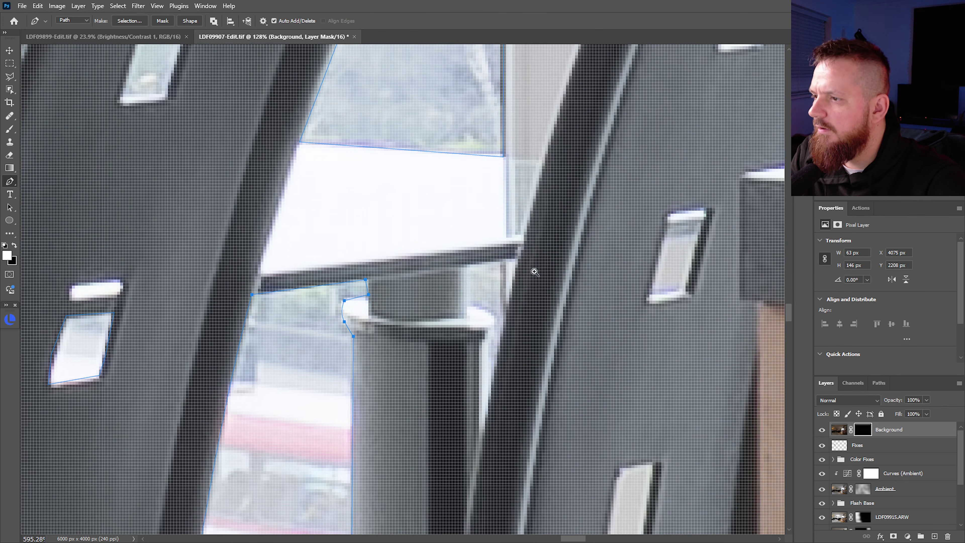
click(465, 268)
click(504, 259)
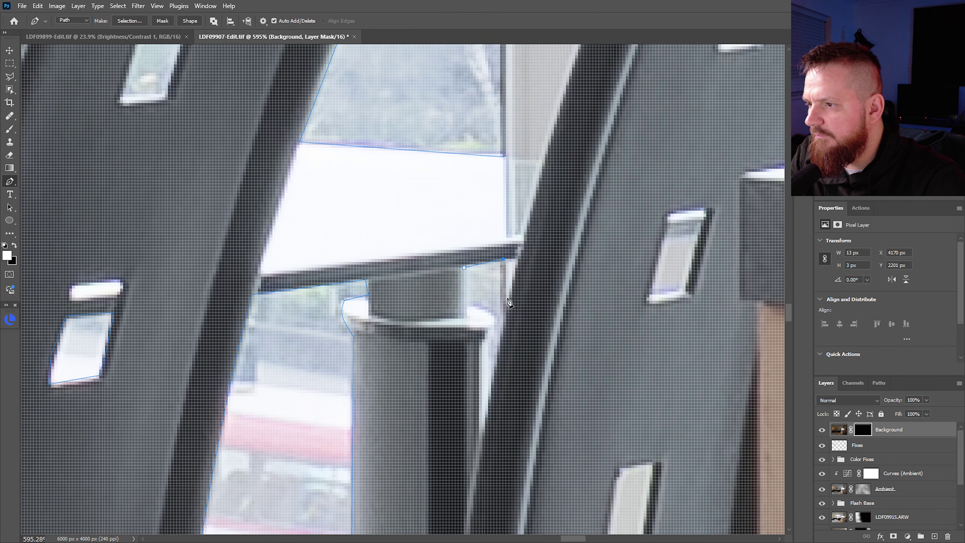
click(500, 331)
drag(486, 418, 482, 431)
click(485, 342)
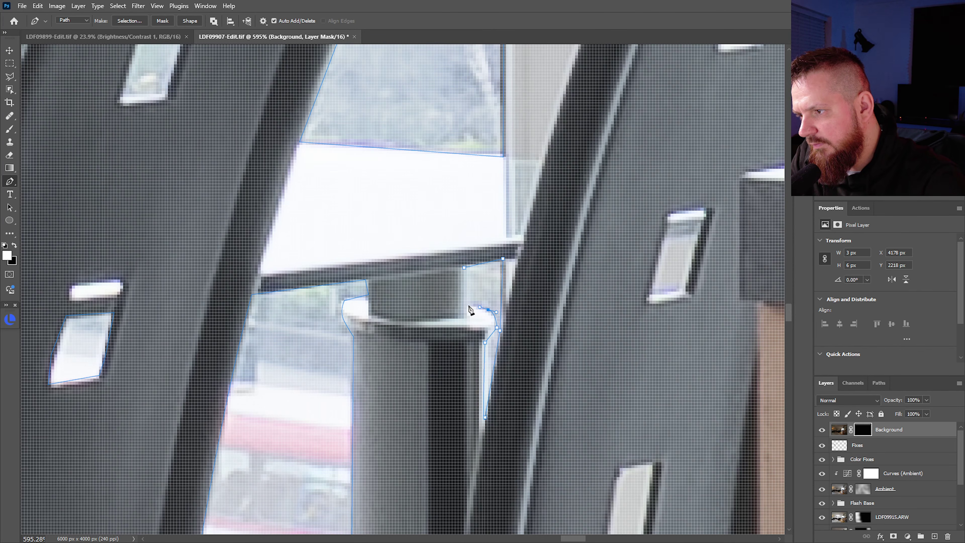
drag(468, 306, 455, 306)
click(464, 268)
Start a path around the large pane, from the worktop up the second chair's edge, across its top and up the frame to the upper-left corner.
scroll(464, 270, down, 10)
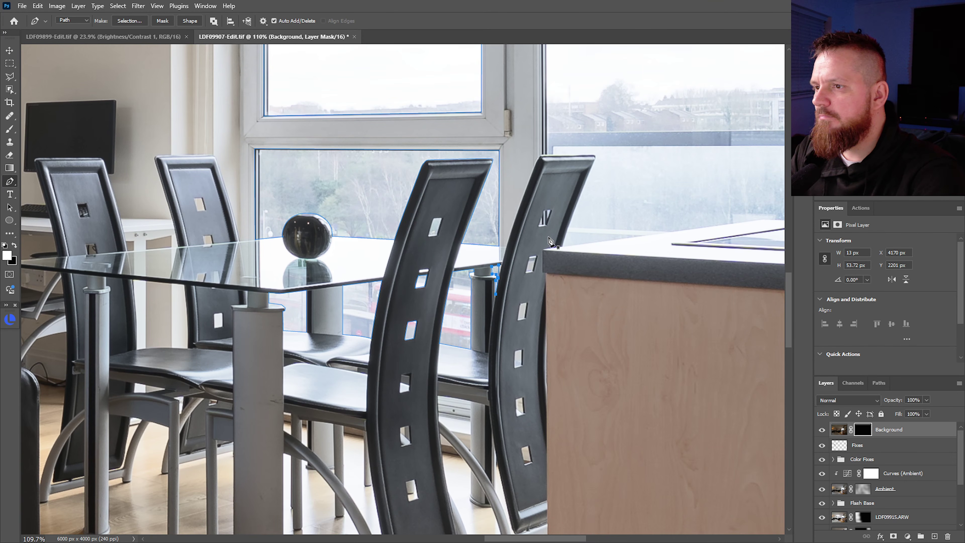
drag(631, 129, 450, 312)
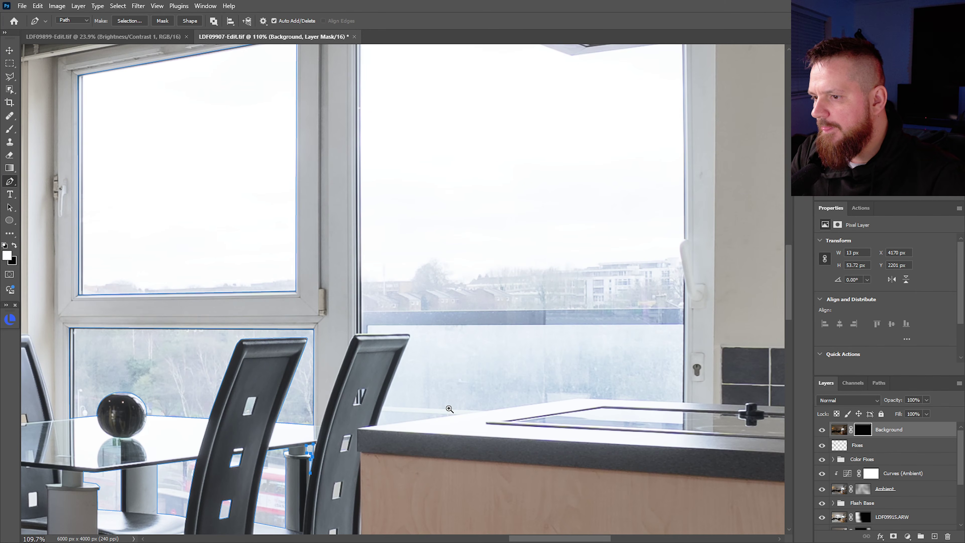
scroll(450, 409, up, 4)
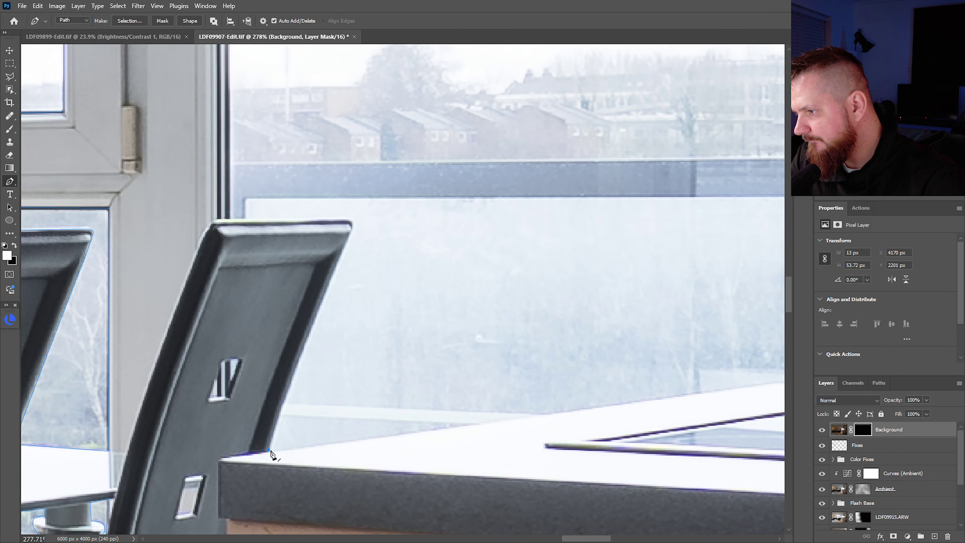
drag(350, 232, 373, 191)
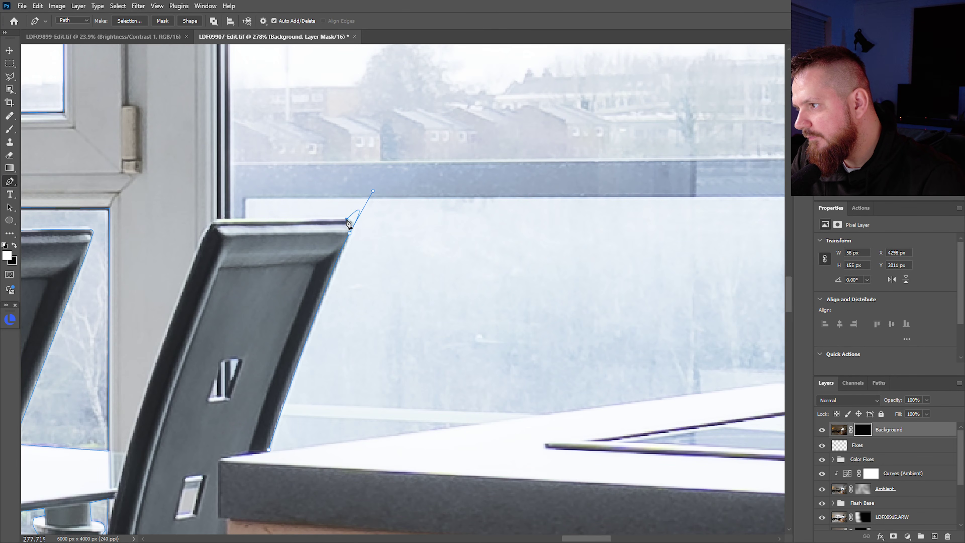
click(348, 220)
click(352, 233)
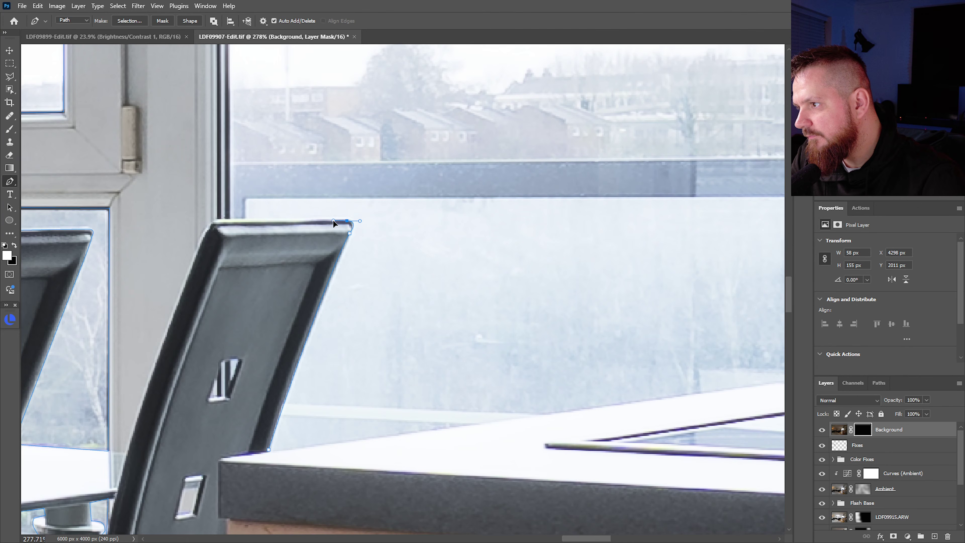
drag(336, 221, 336, 220)
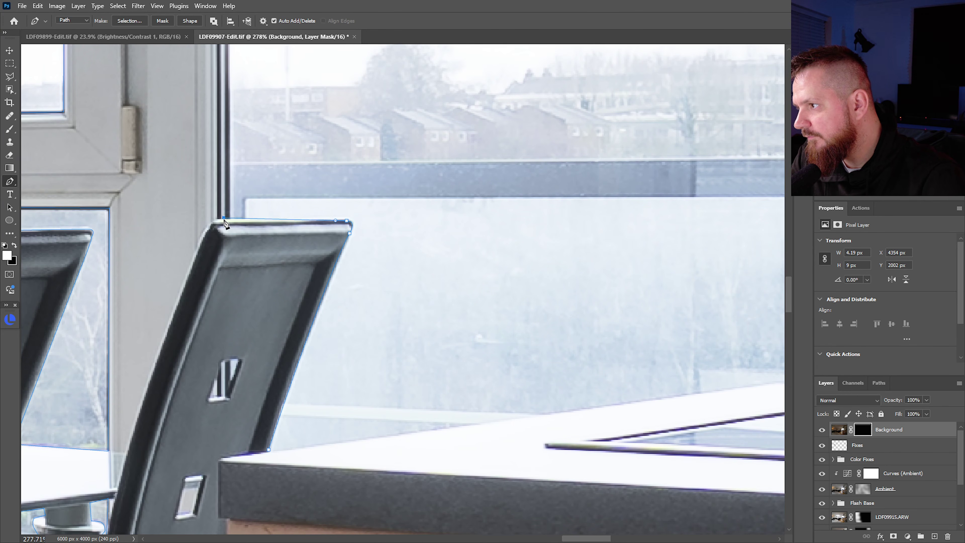
drag(221, 224, 212, 344)
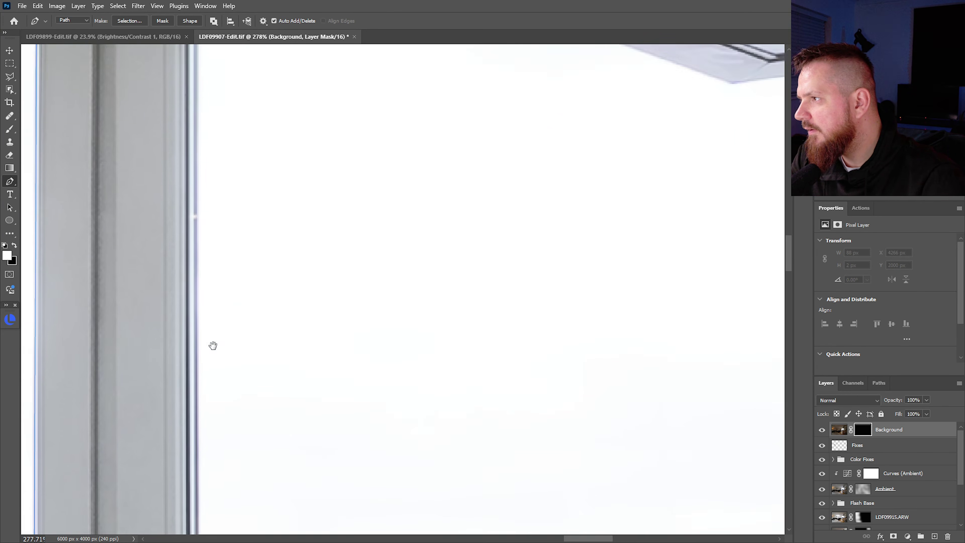
scroll(220, 283, up, 8)
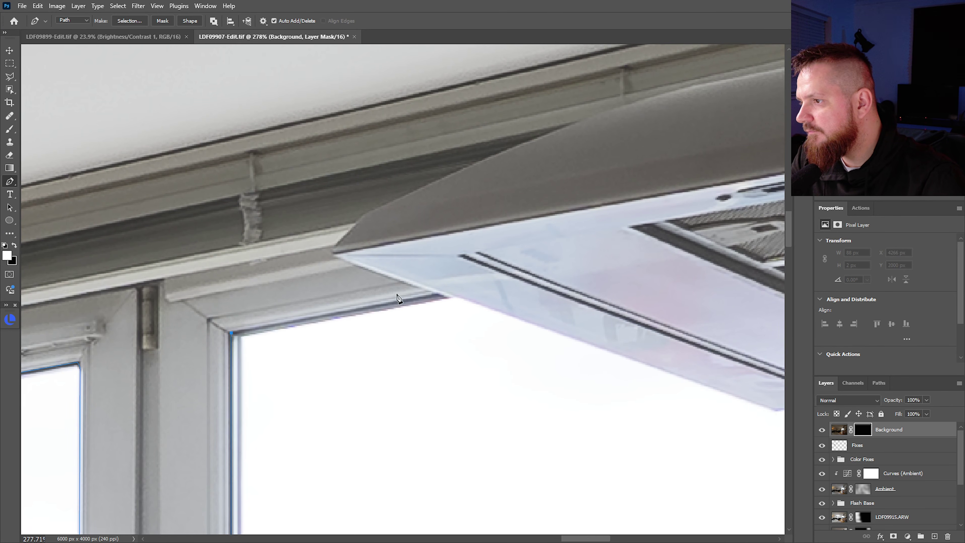
Extend the large pane's path along the extractor hood's lower edge, around its front corner and over to the pane's upper-right corner.
drag(491, 332, 407, 340)
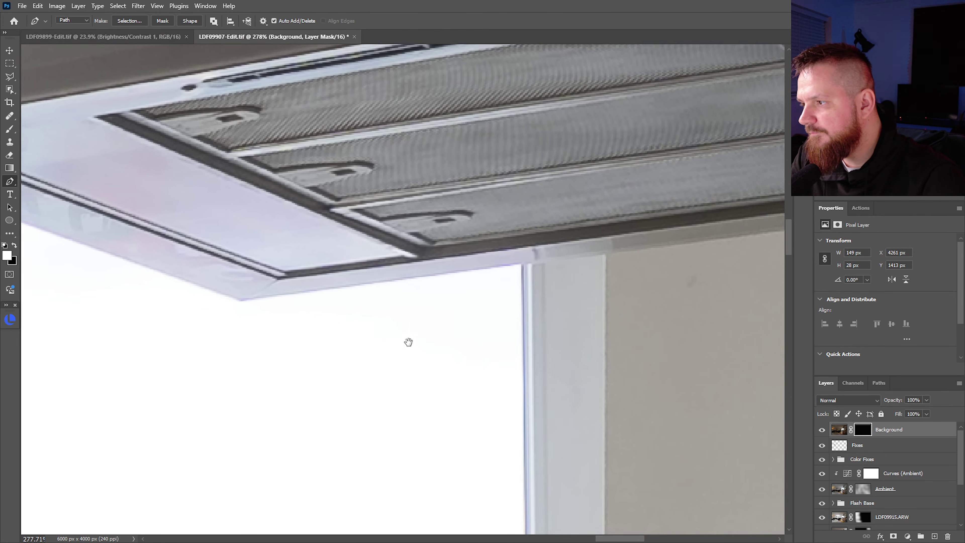
click(242, 301)
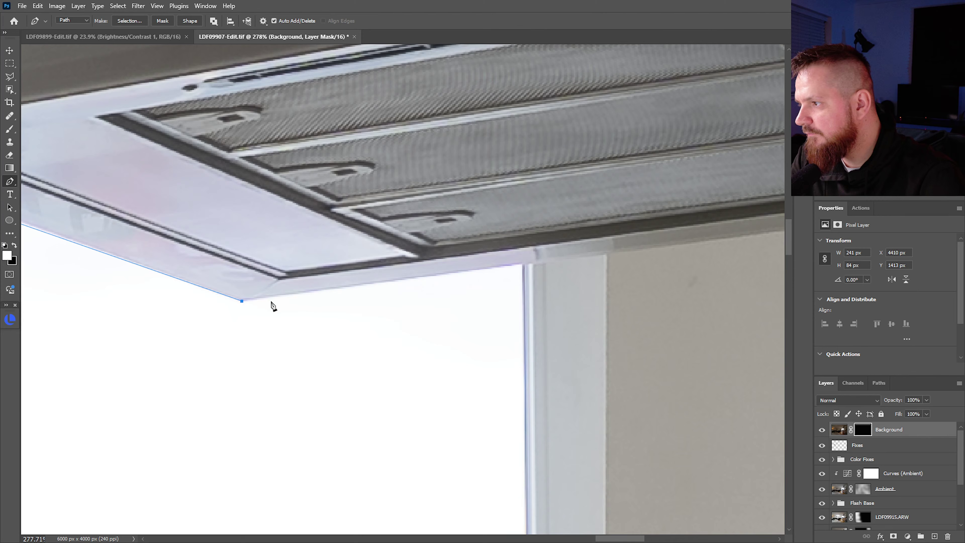
click(524, 266)
Continue the path down the pane's right-hand frame and curve it around the protruding part of the window handle.
drag(522, 383, 494, 80)
scroll(482, 319, down, 5)
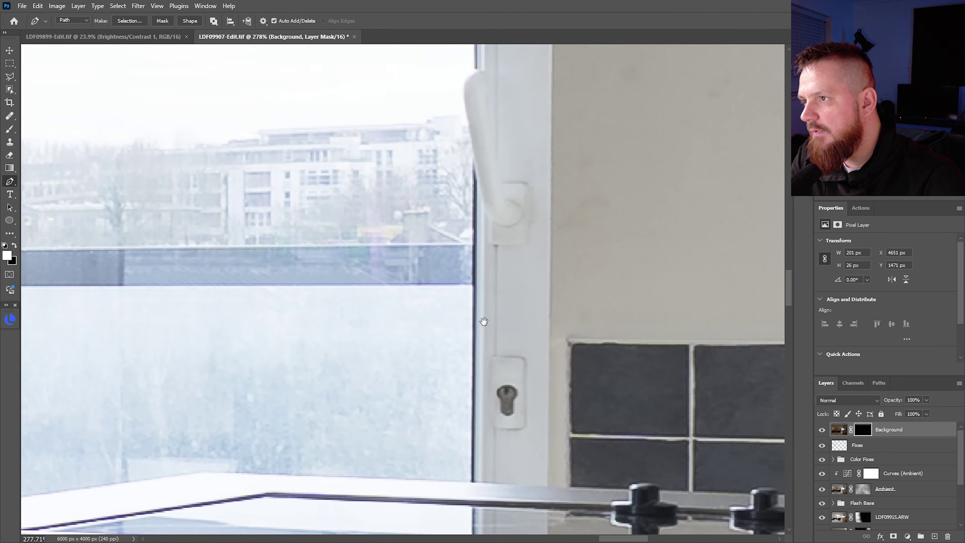
drag(483, 319, 498, 444)
scroll(492, 235, up, 2)
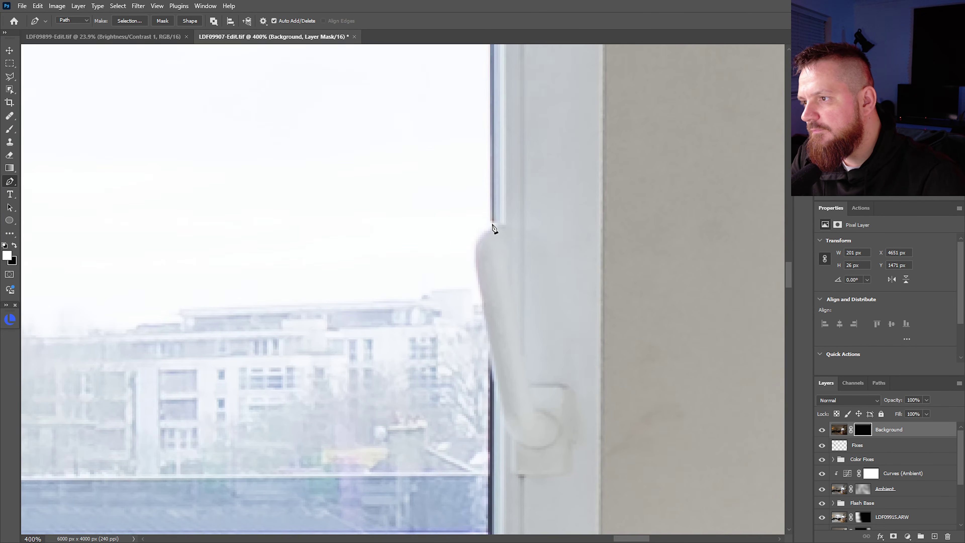
click(492, 223)
drag(476, 263, 475, 264)
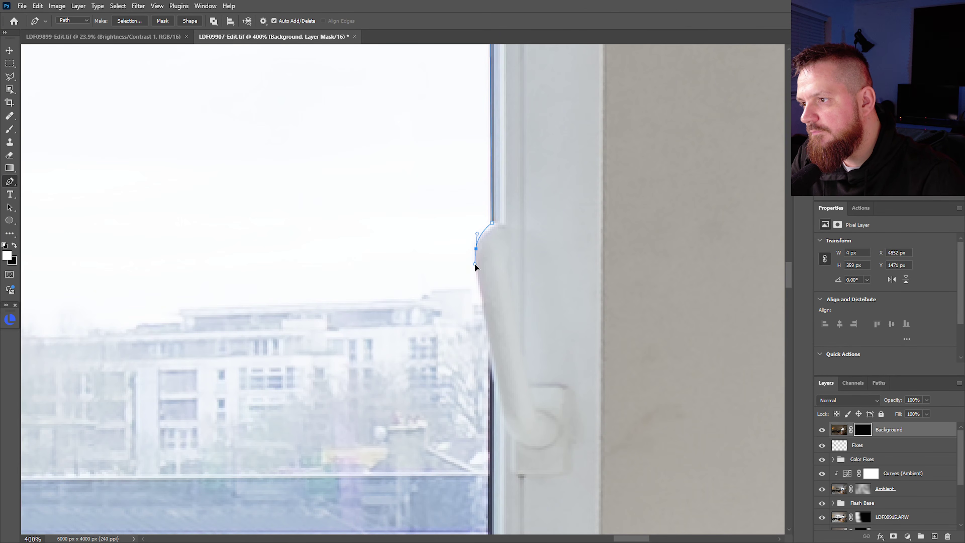
drag(490, 349, 493, 360)
click(492, 369)
Carry the path down the frame to the hob, along the worktop edge, and close it at the second chair.
drag(495, 446, 443, 61)
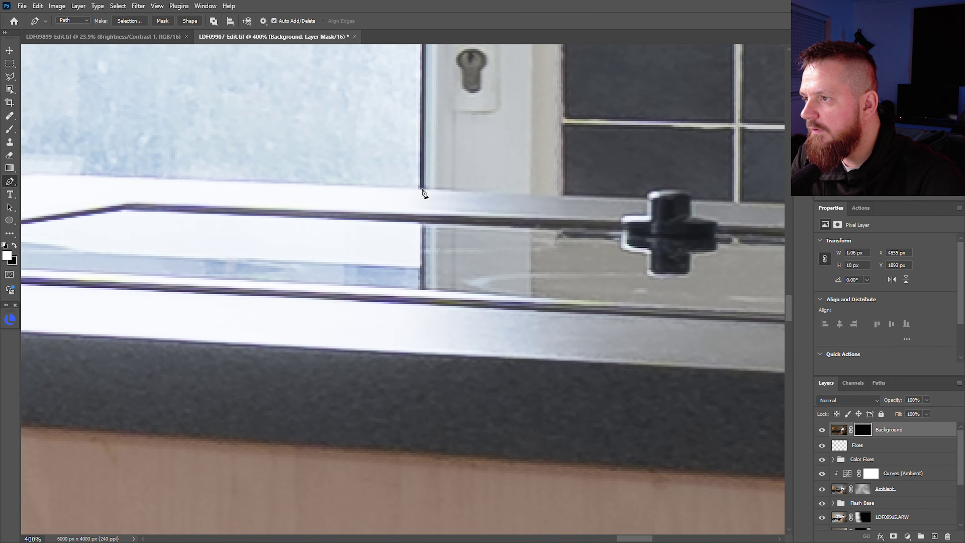
drag(237, 186, 544, 202)
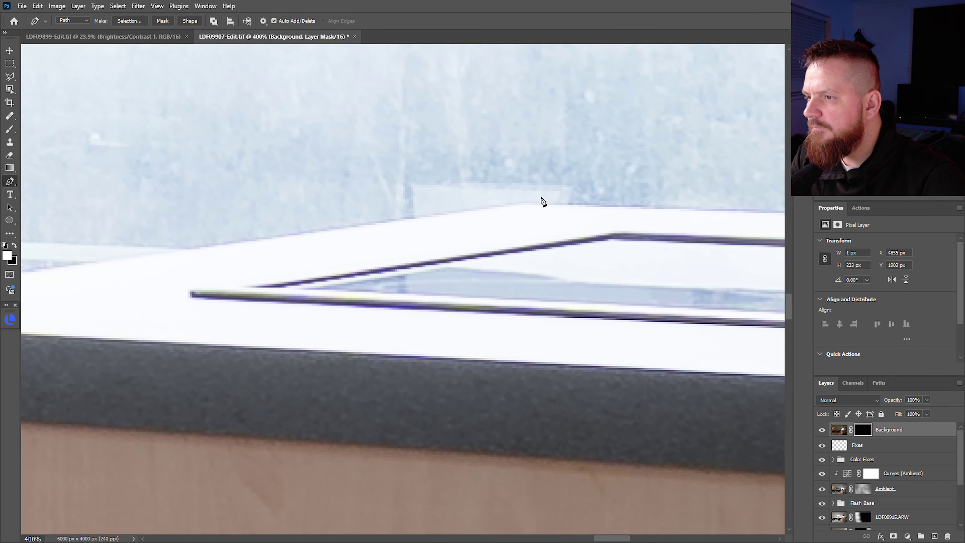
click(522, 204)
drag(324, 243, 577, 203)
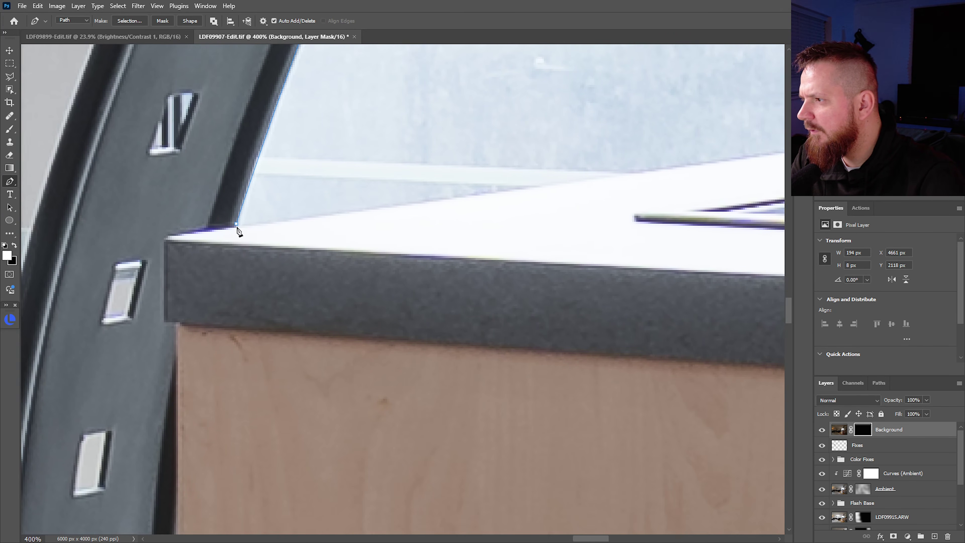
click(242, 226)
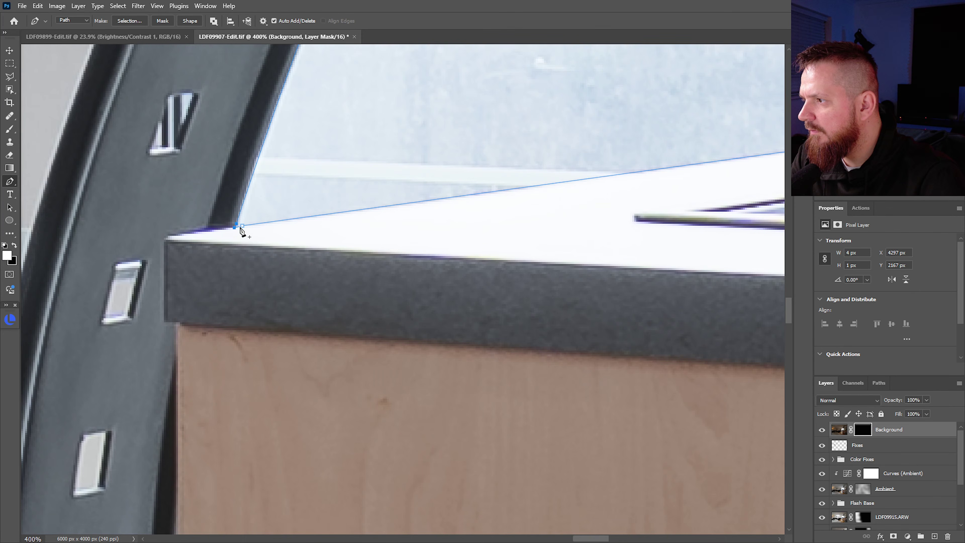
scroll(238, 236, down, 10)
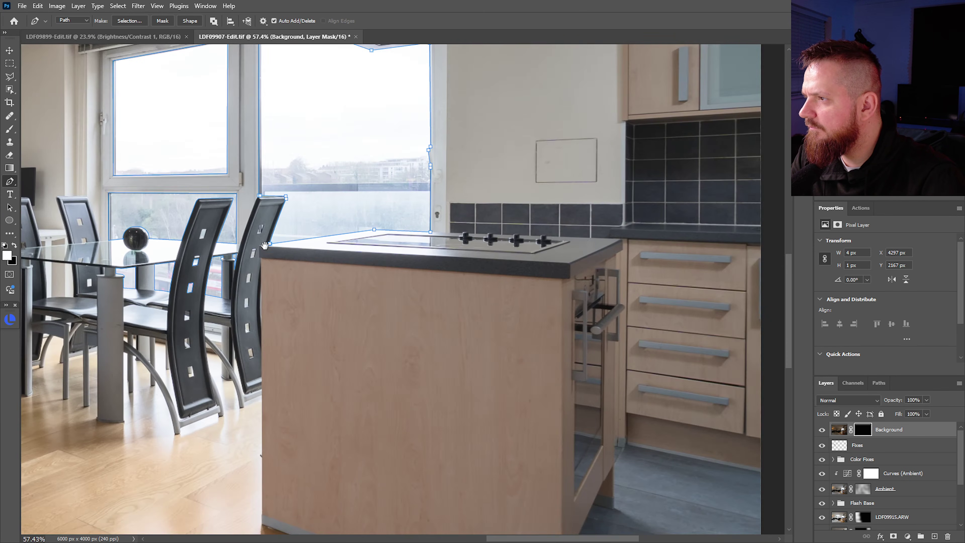
scroll(265, 245, up, 12)
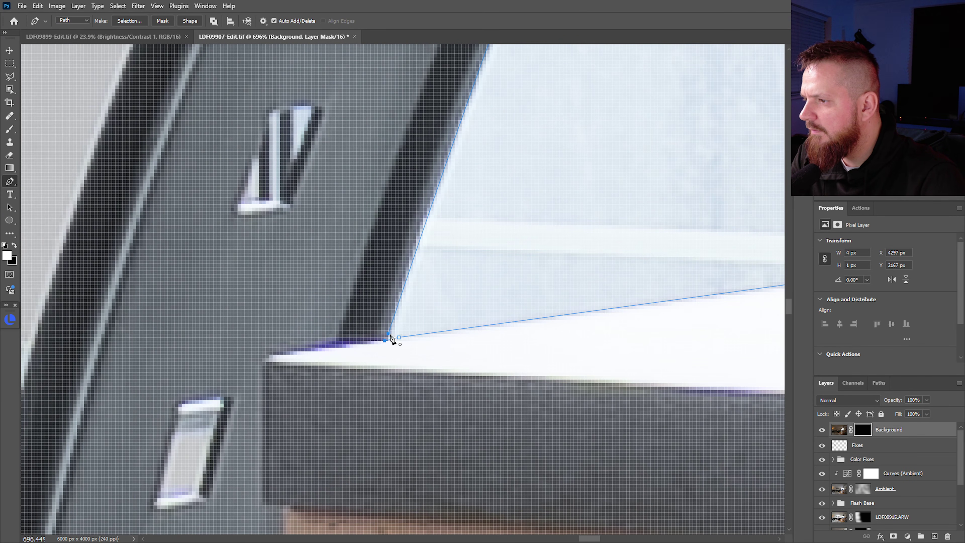
click(391, 337)
Convert all the window paths into a selection and fill it with white on the Background layer's mask.
scroll(391, 337, down, 12)
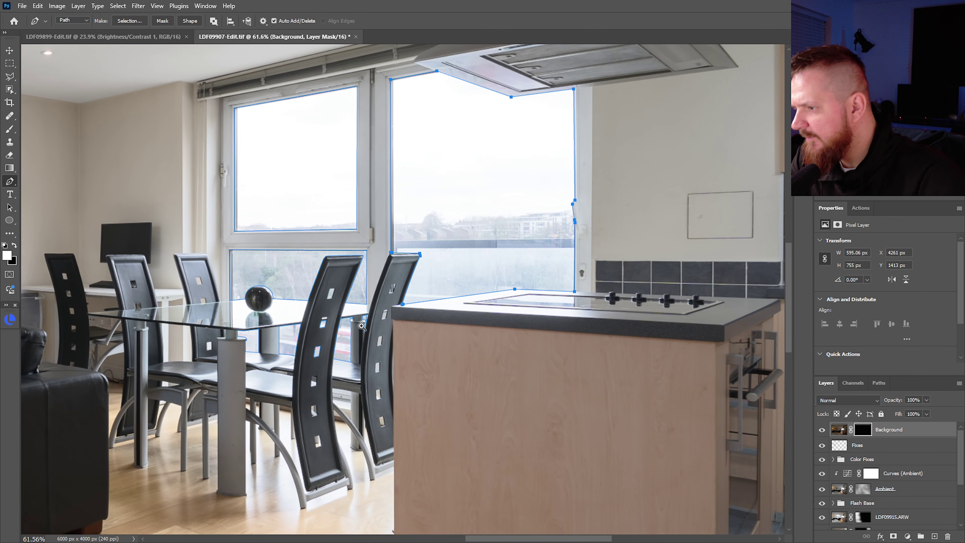
scroll(361, 325, up, 10)
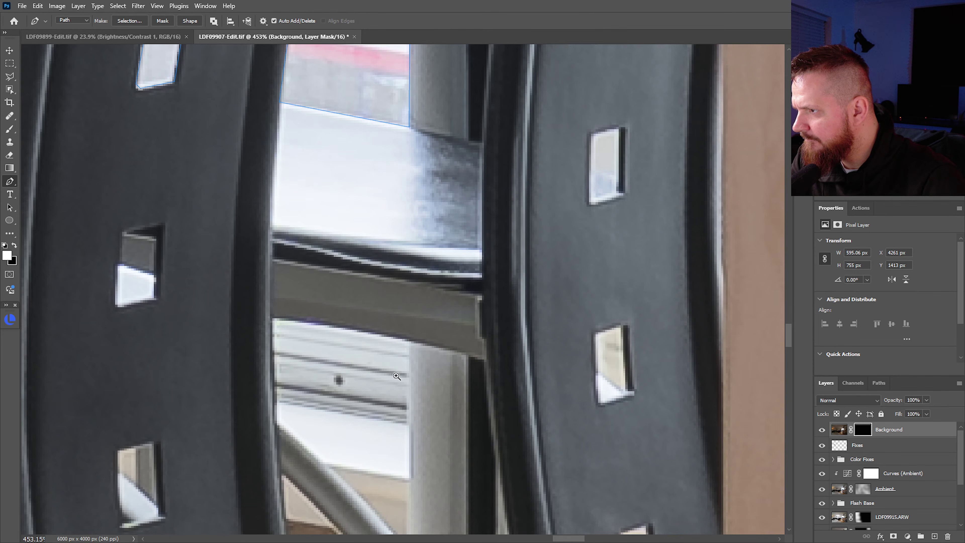
scroll(403, 377, down, 7)
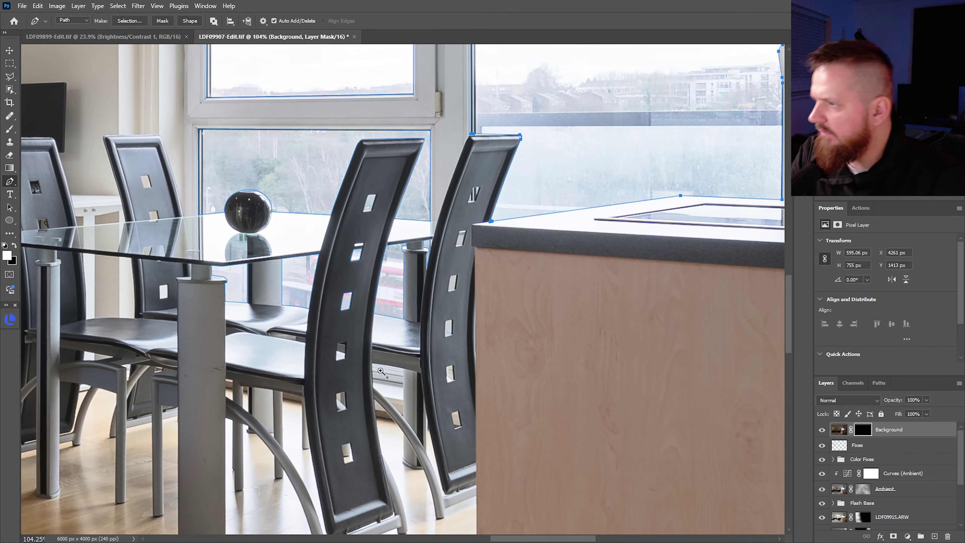
scroll(440, 349, down, 4)
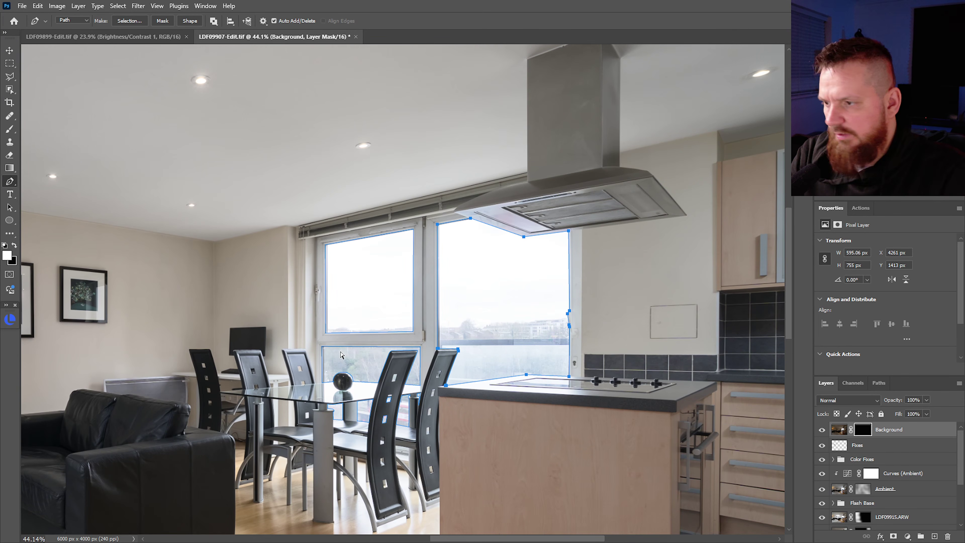
key(ctrl+Return)
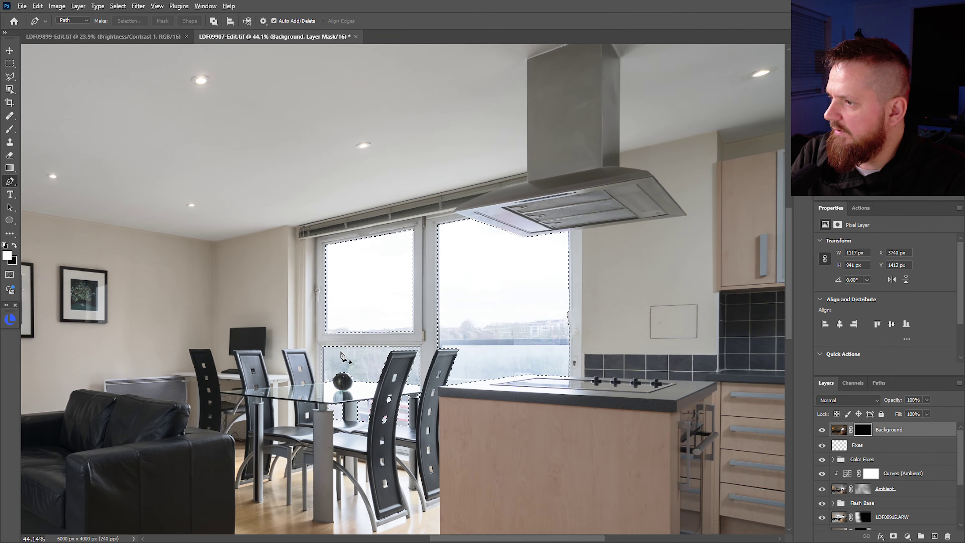
key(alt+BackSpace)
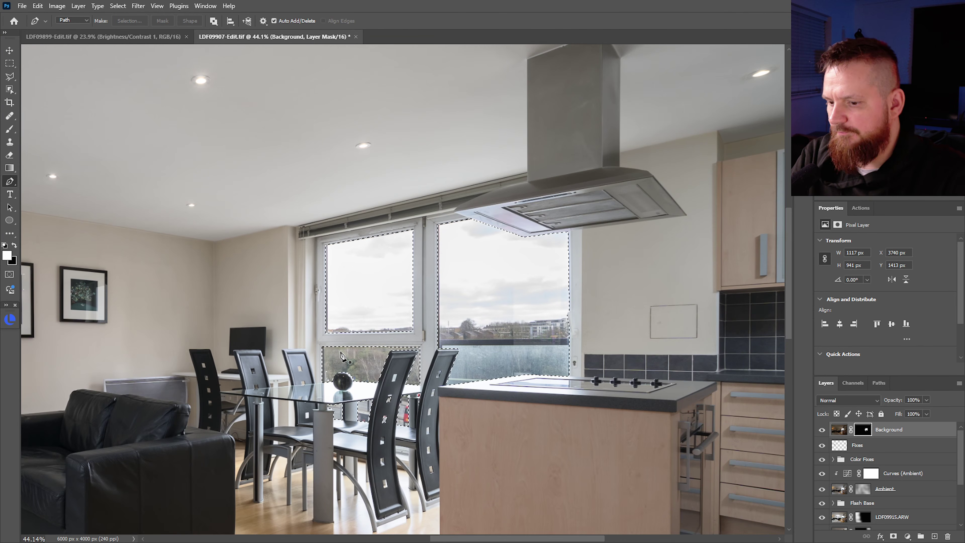
Add a Curves adjustment clipped to the Background layer and raise its upper tones to brighten the window view.
key(ctrl+alt+m)
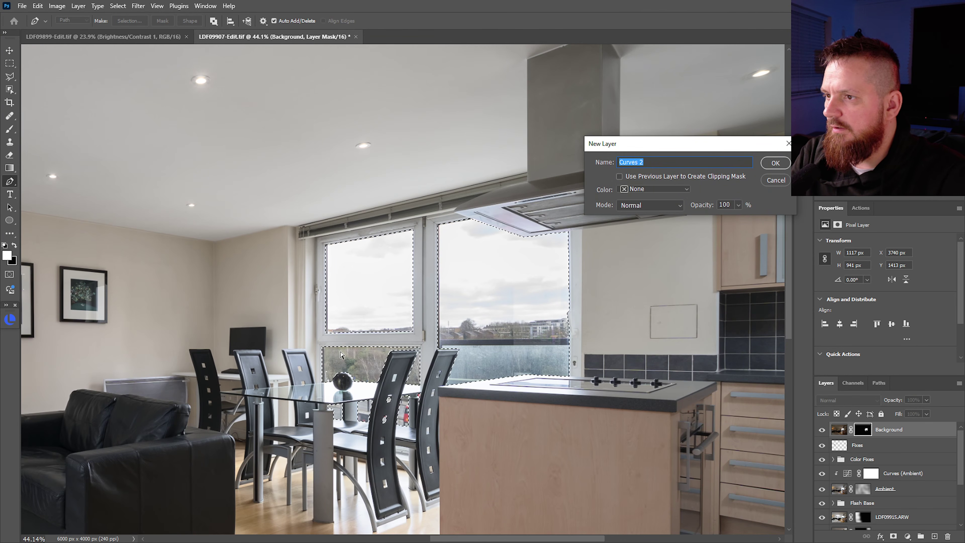
key(alt+p)
key(Return)
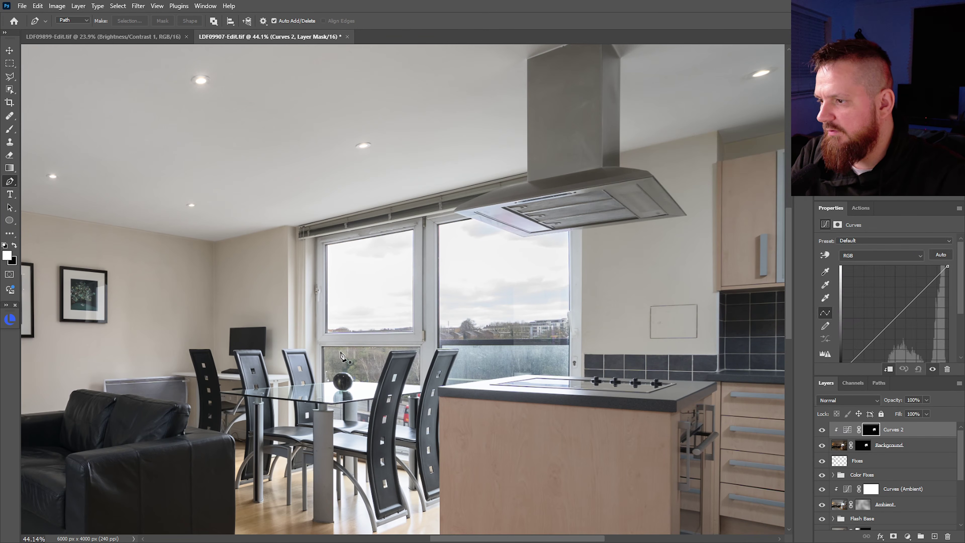
drag(891, 317, 916, 289)
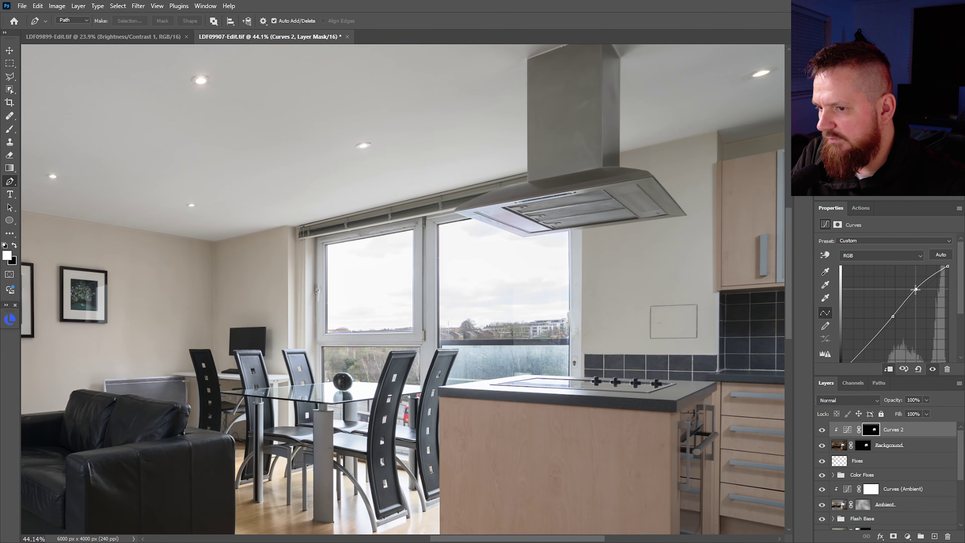
drag(660, 407, 691, 431)
drag(692, 431, 684, 385)
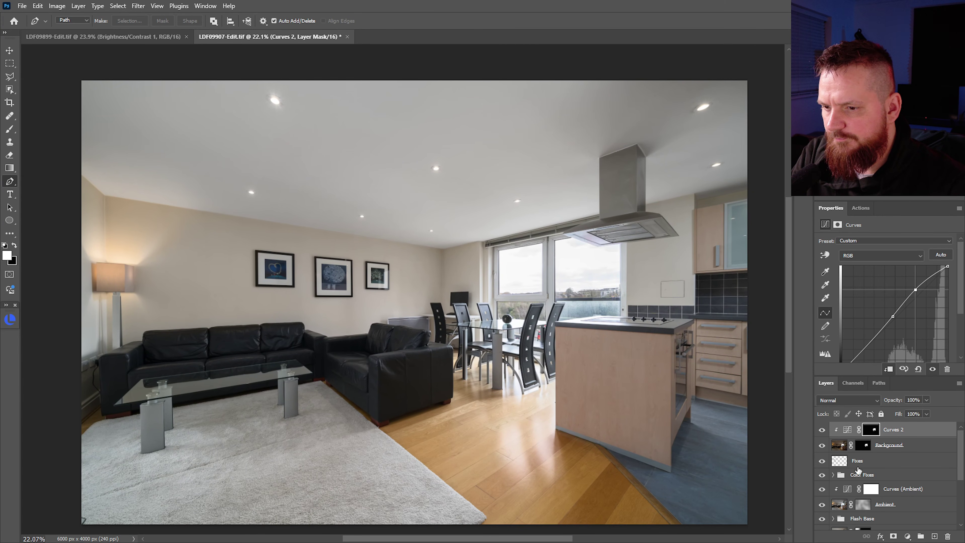
On the Color layer, paint out the pink cast on the extractor hood's underside with a tone sampled beside it, using 40 and 19 px brushes.
drag(612, 290, 618, 317)
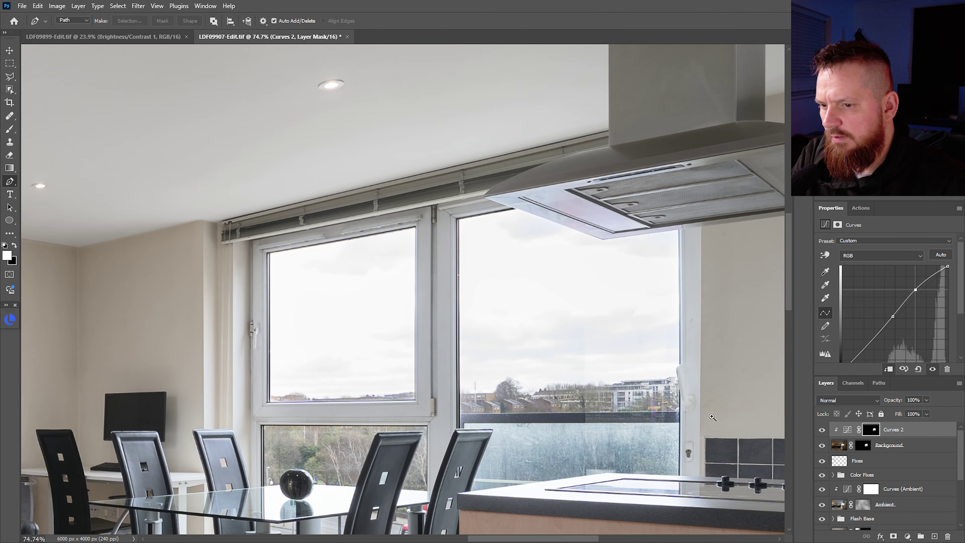
ctrl+click(619, 215)
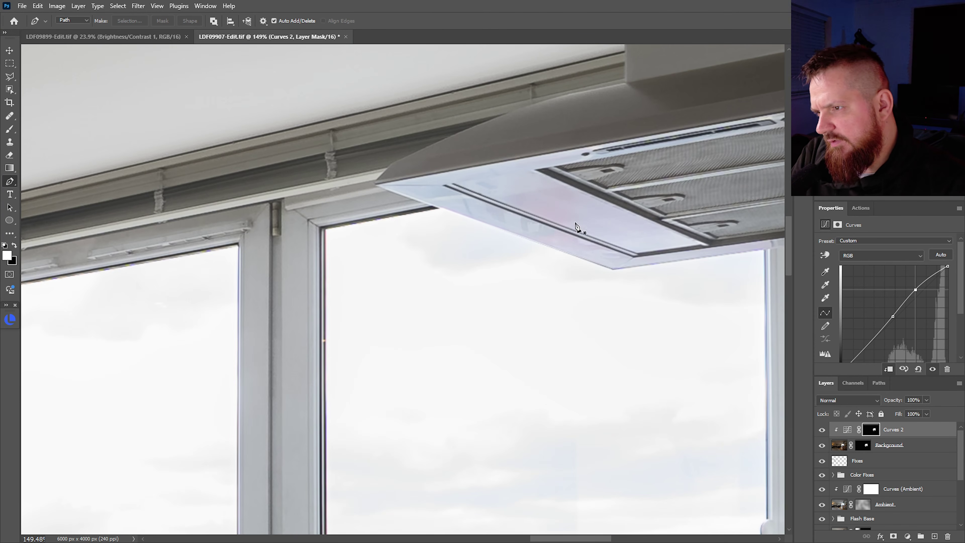
click(833, 475)
click(834, 493)
key(b)
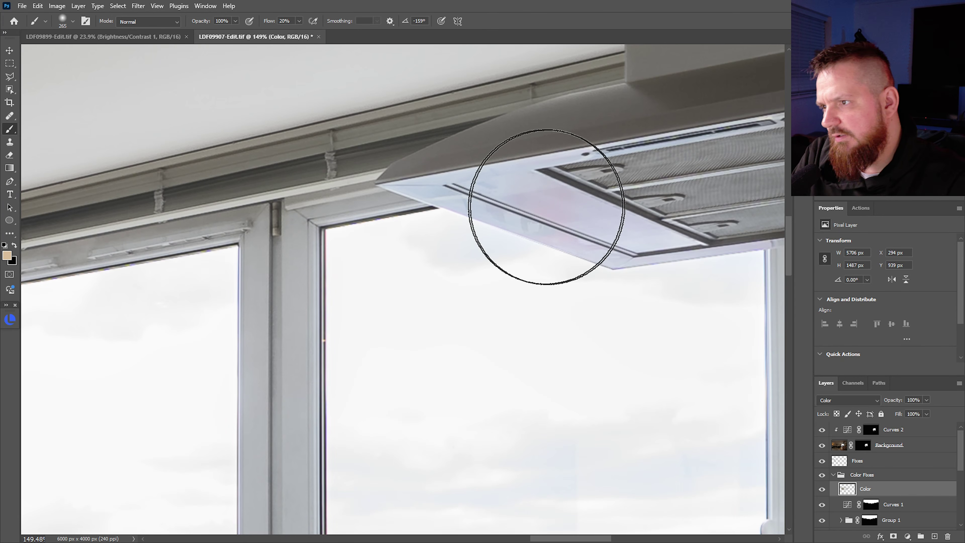
drag(533, 179, 518, 177)
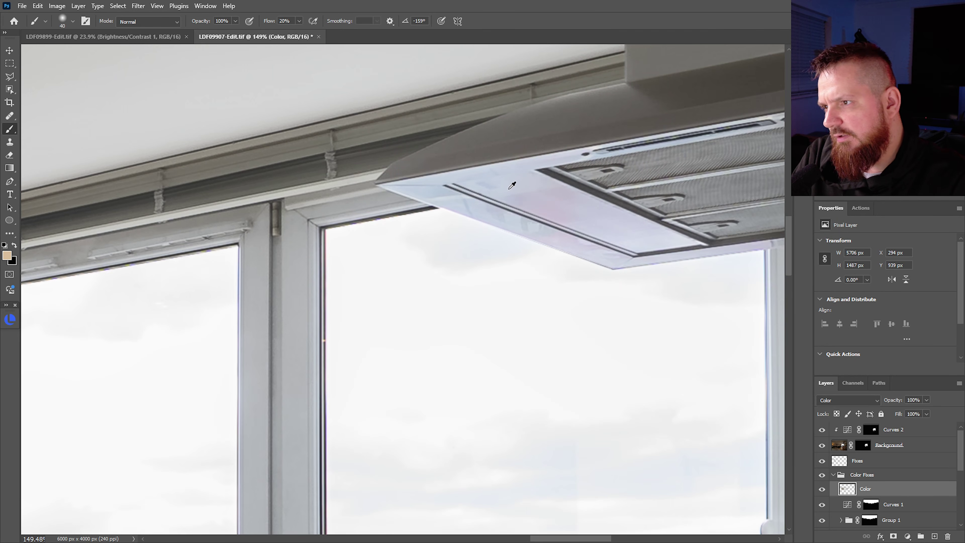
alt+click(518, 177)
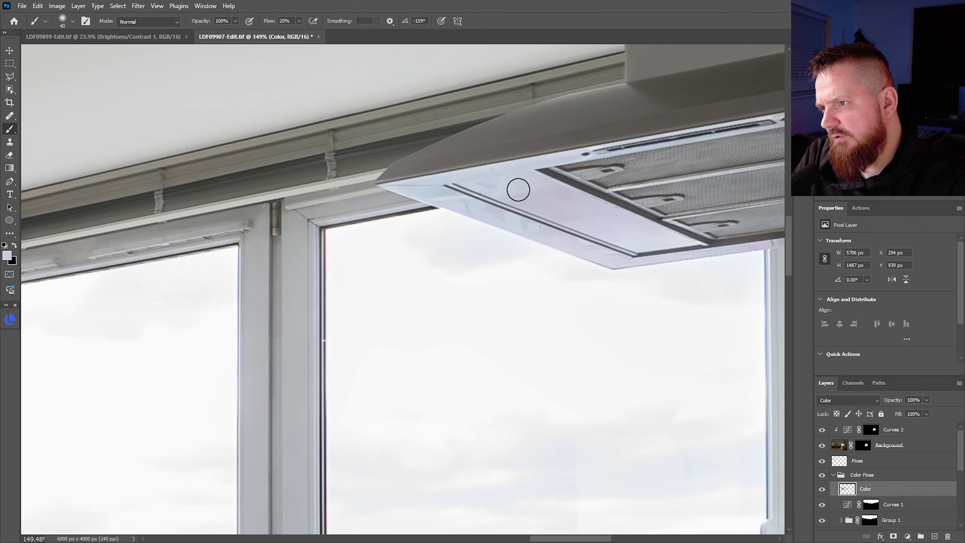
mouse_move(541, 184)
mouse_down()
mouse_move(591, 238)
mouse_move(578, 238)
mouse_up()
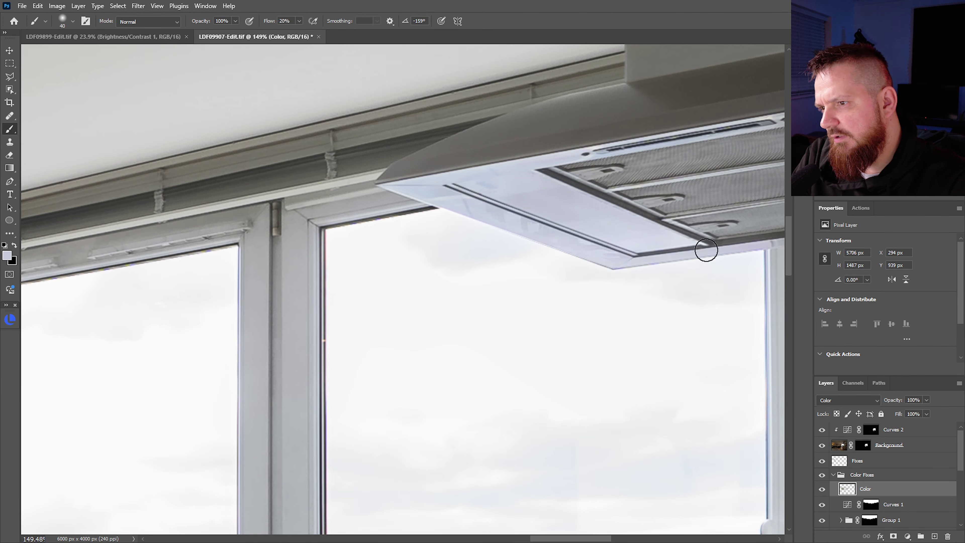
drag(734, 247, 728, 246)
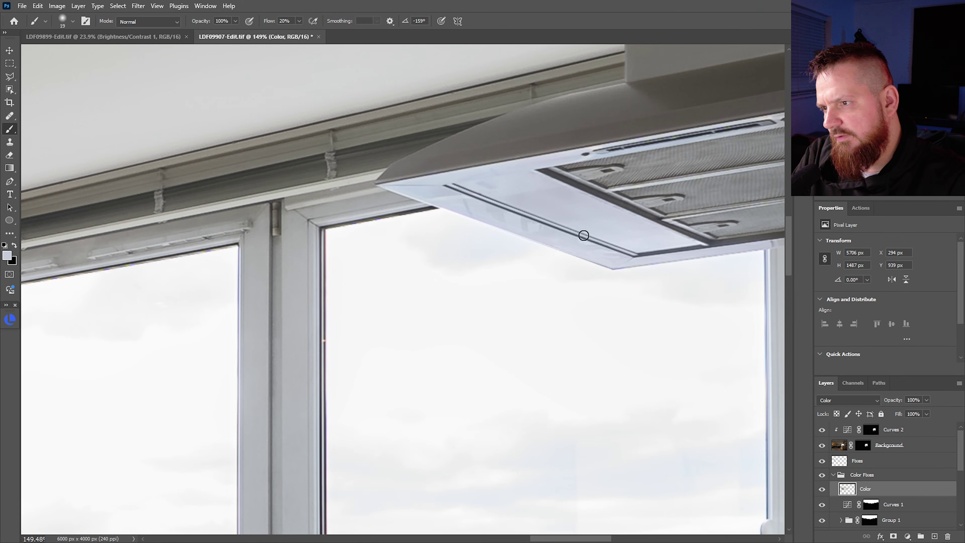
mouse_move(599, 218)
mouse_down()
mouse_move(545, 238)
mouse_move(646, 243)
mouse_move(593, 244)
mouse_move(690, 382)
mouse_up()
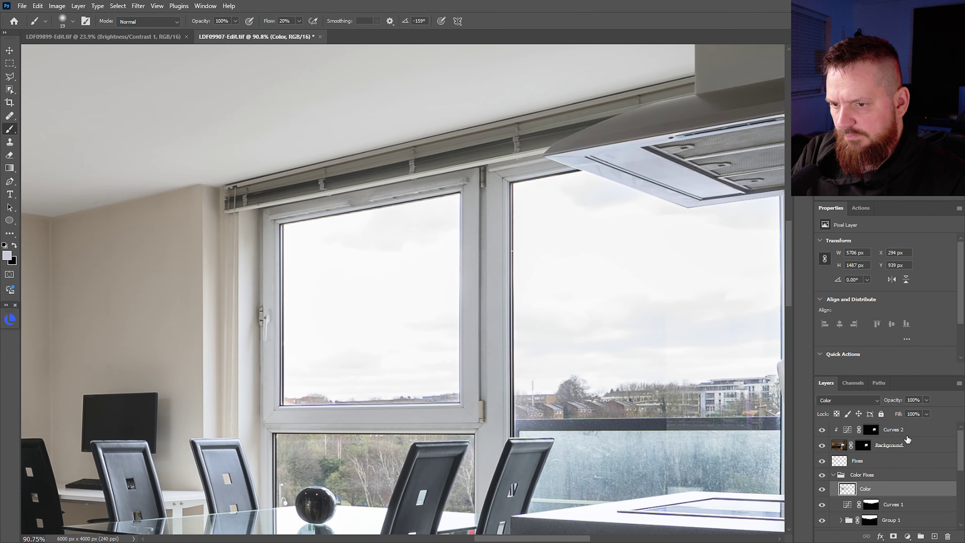
Select the Curves 2 layer and review the recorded commands inside the Sky Swap action.
click(930, 431)
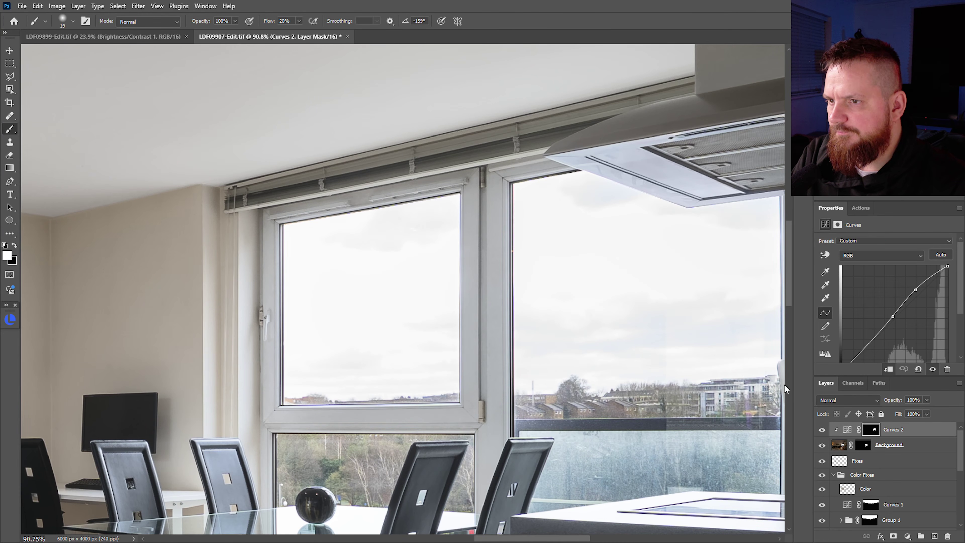
click(861, 208)
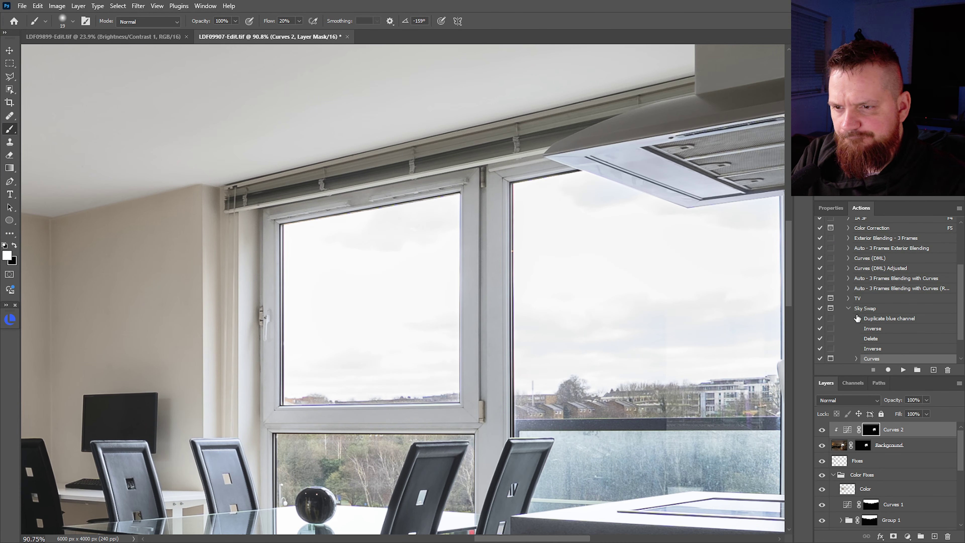
click(849, 309)
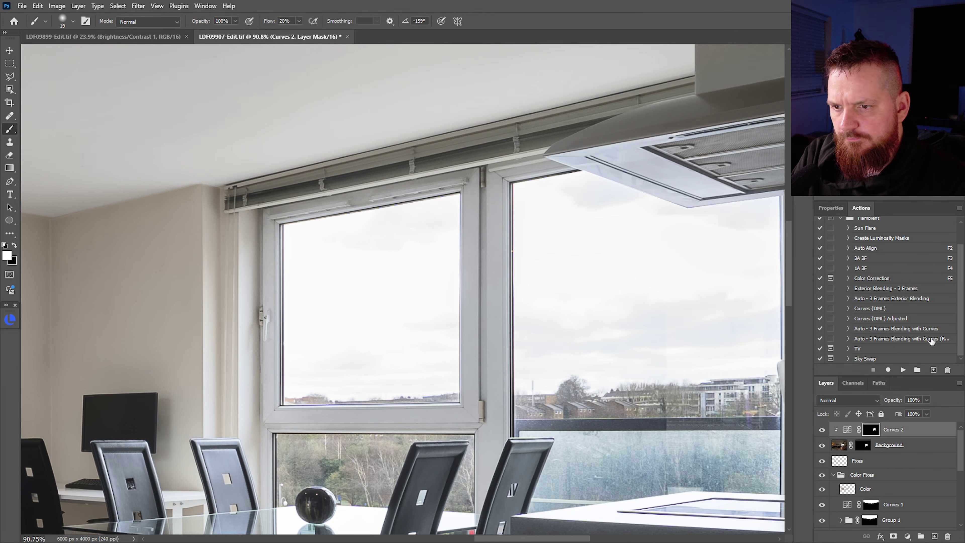
click(849, 359)
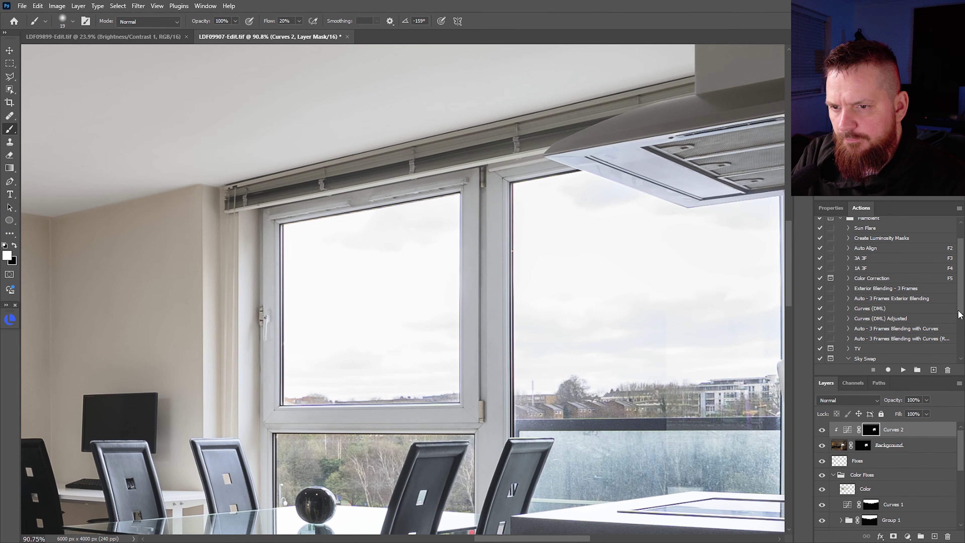
drag(958, 315, 963, 360)
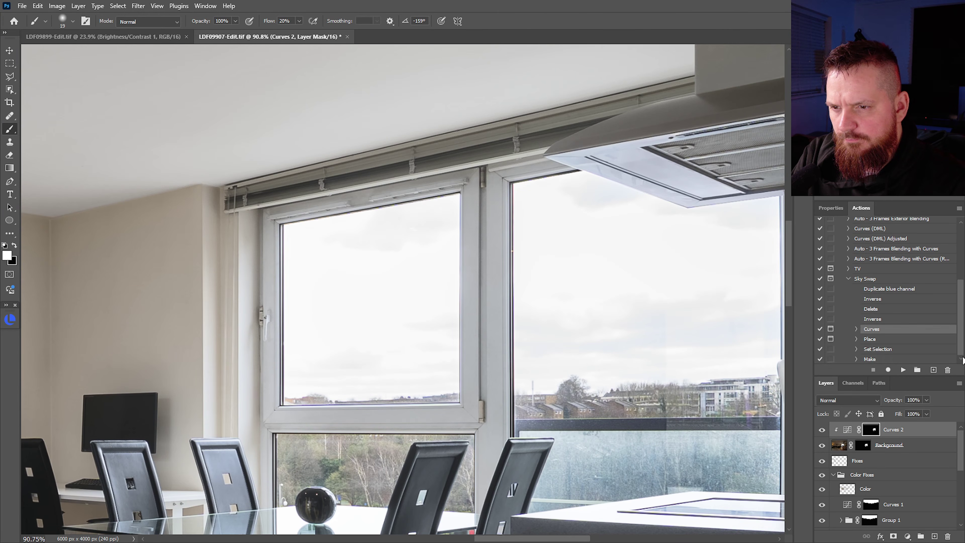
click(848, 280)
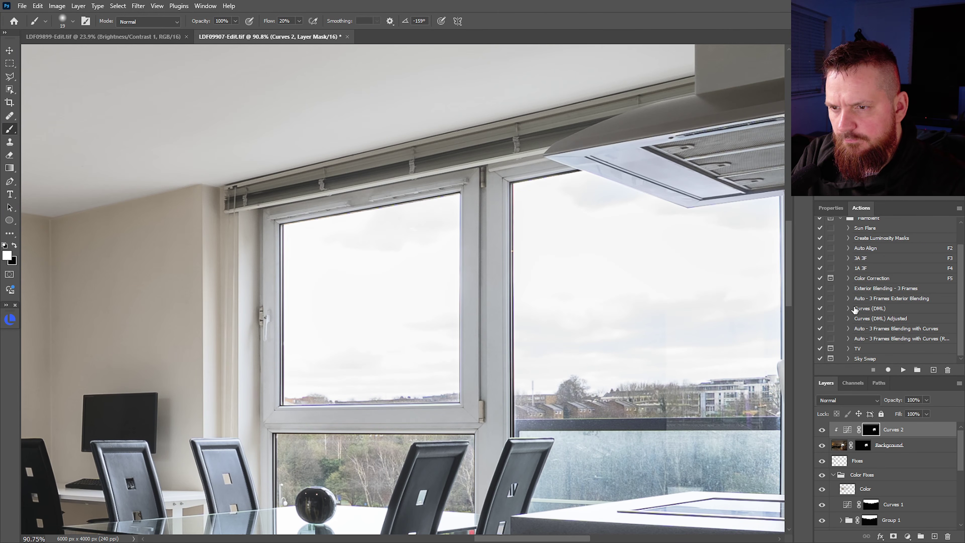
Select the sky in the opening window's upper pane with the Polygonal Lasso, following the glass edges and the distant skyline.
key(l)
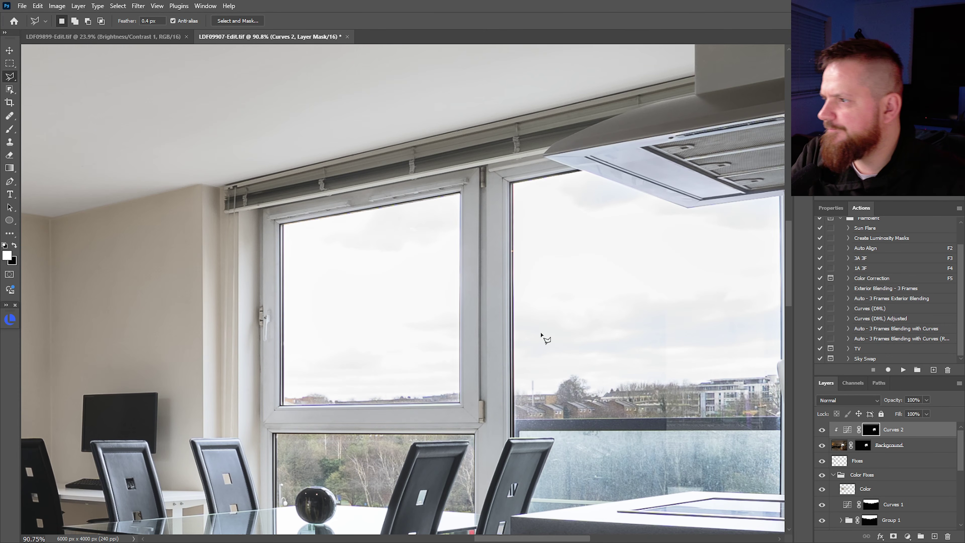
key(p)
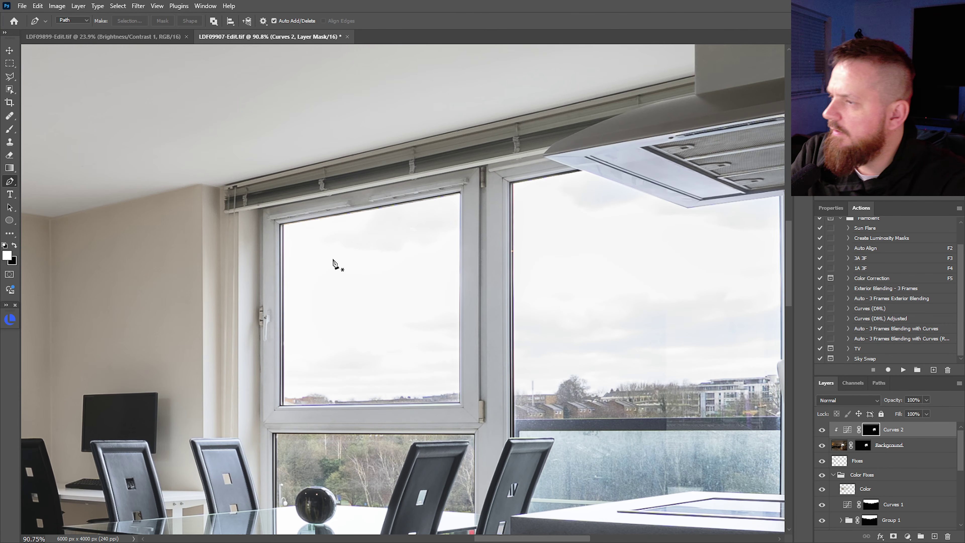
scroll(382, 310, up, 4)
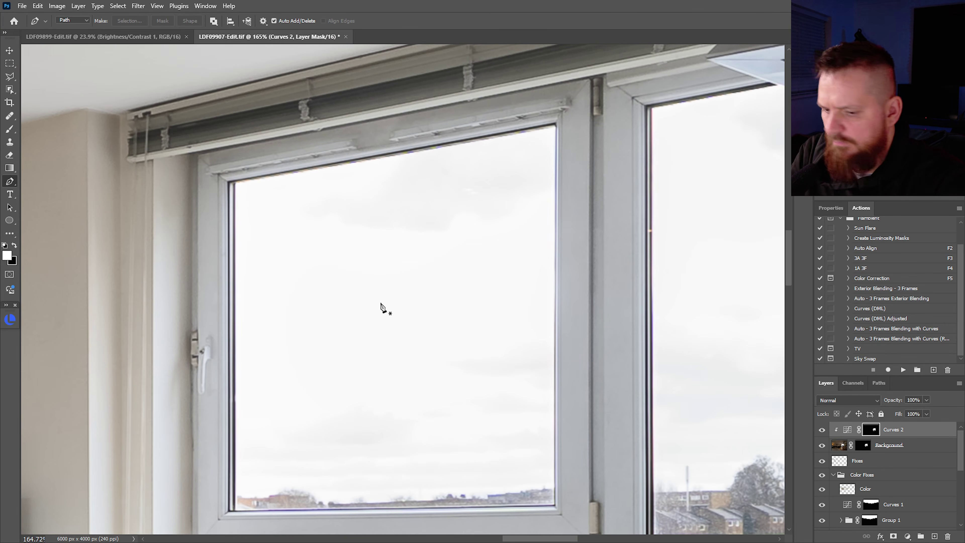
key(l)
click(235, 184)
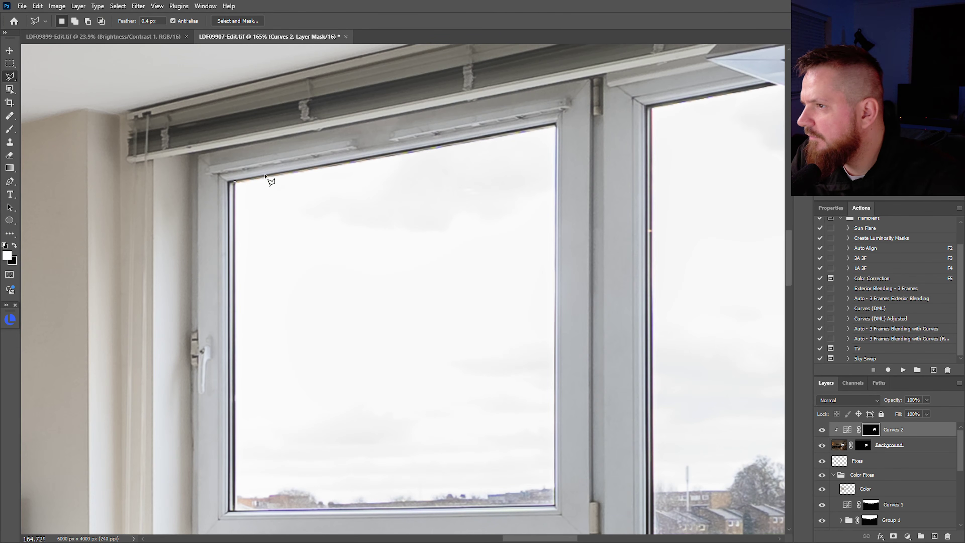
click(556, 125)
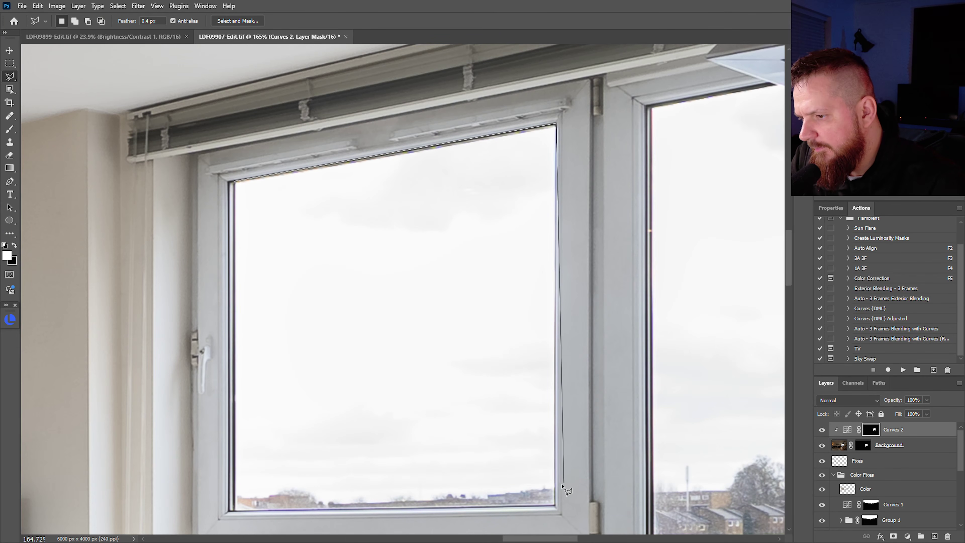
click(555, 492)
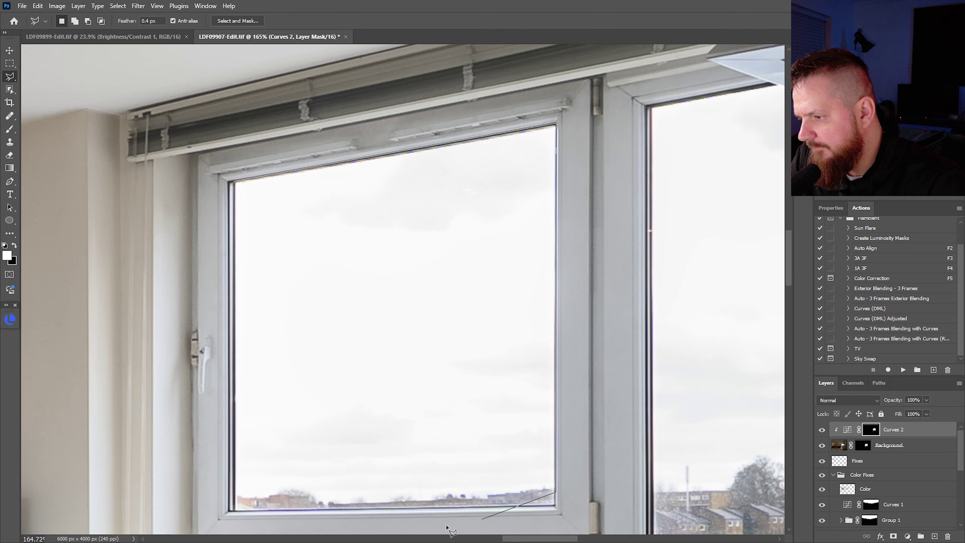
click(424, 505)
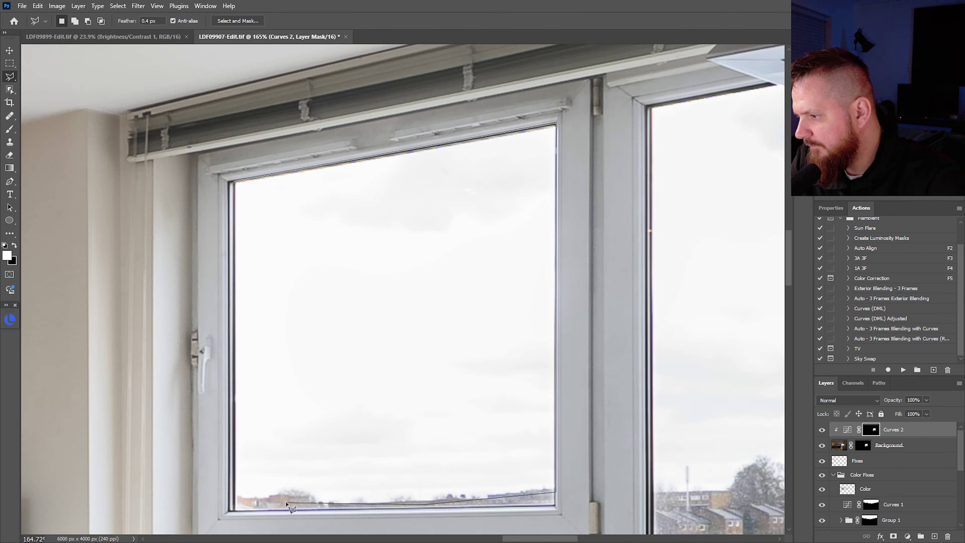
click(236, 502)
click(236, 185)
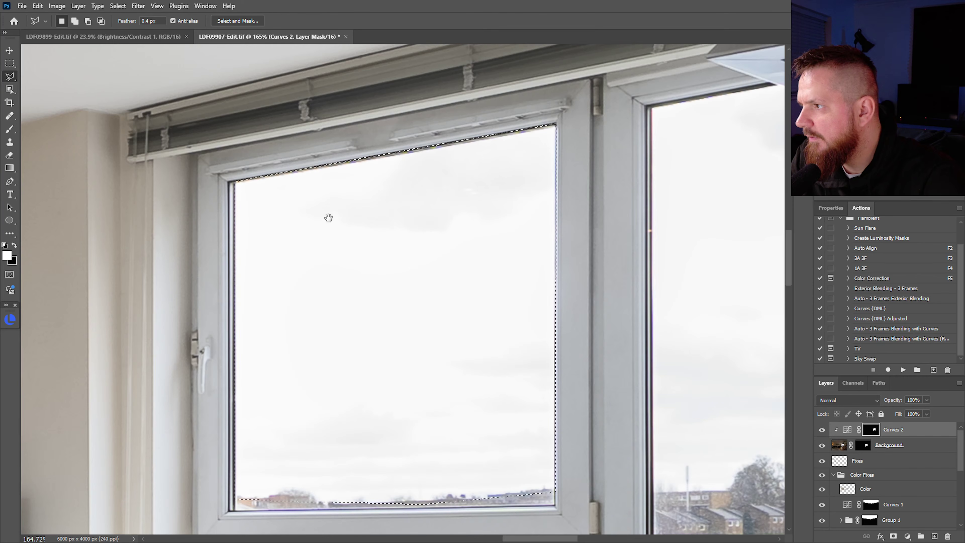
Start adding the balcony door's sky to the selection, tracing the treetops and rooftops, the door handle and the far glass edge.
drag(525, 255, 232, 251)
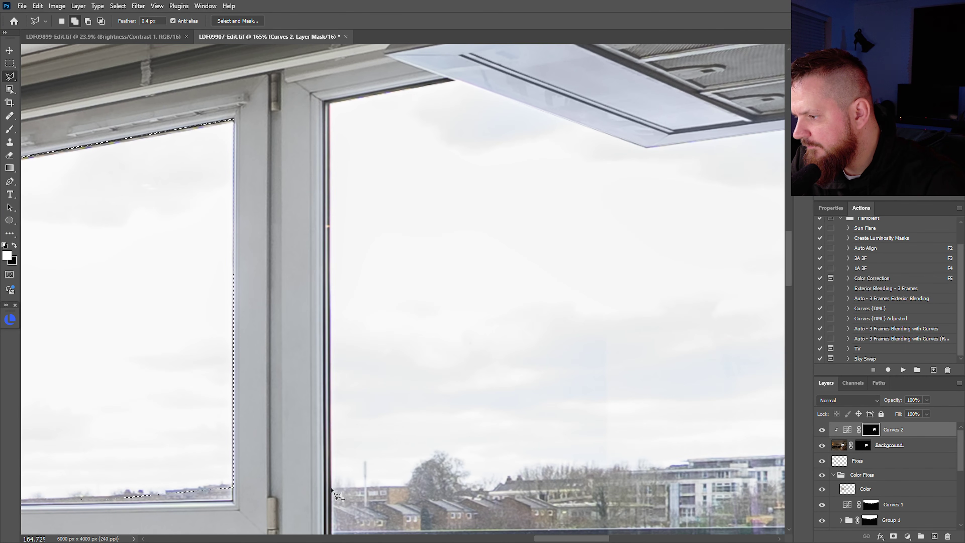
shift+click(331, 487)
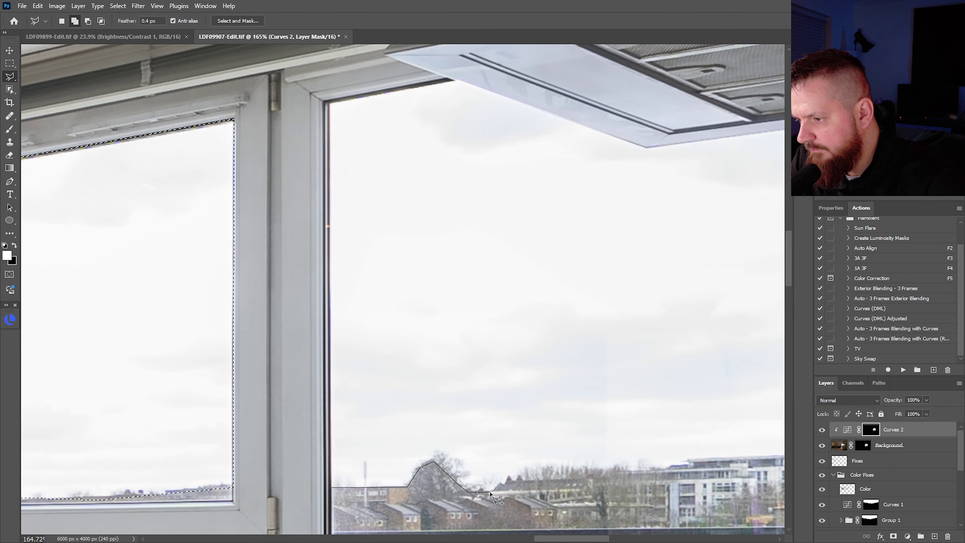
click(522, 481)
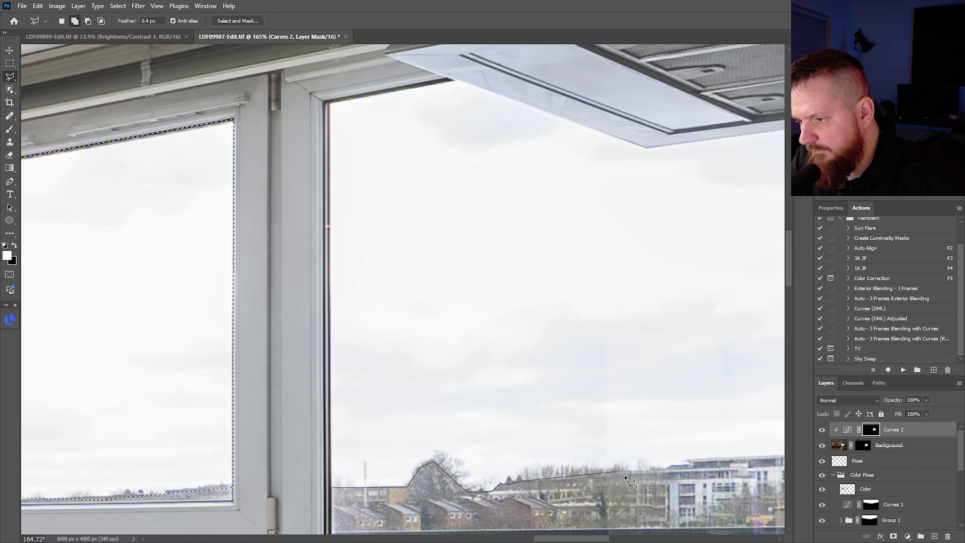
click(668, 470)
click(675, 464)
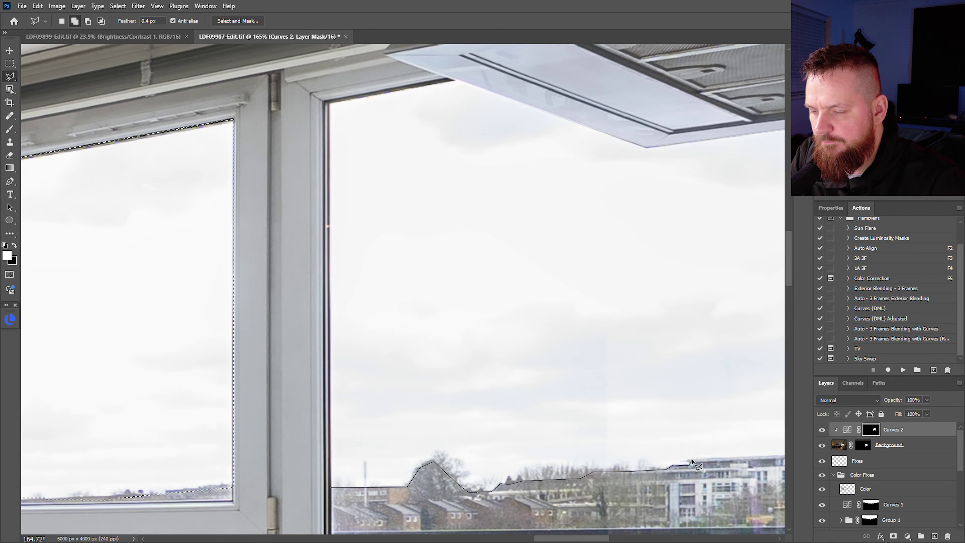
drag(783, 461, 473, 451)
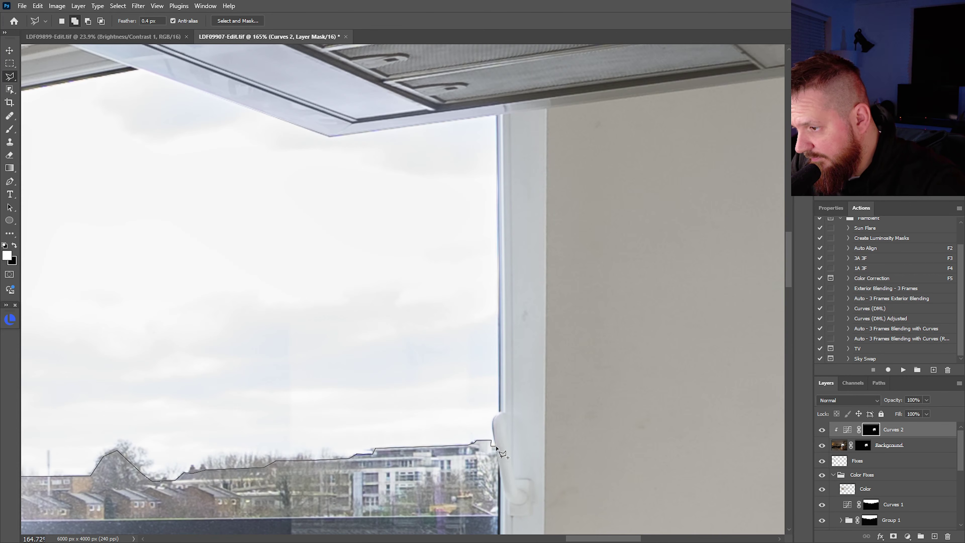
click(500, 411)
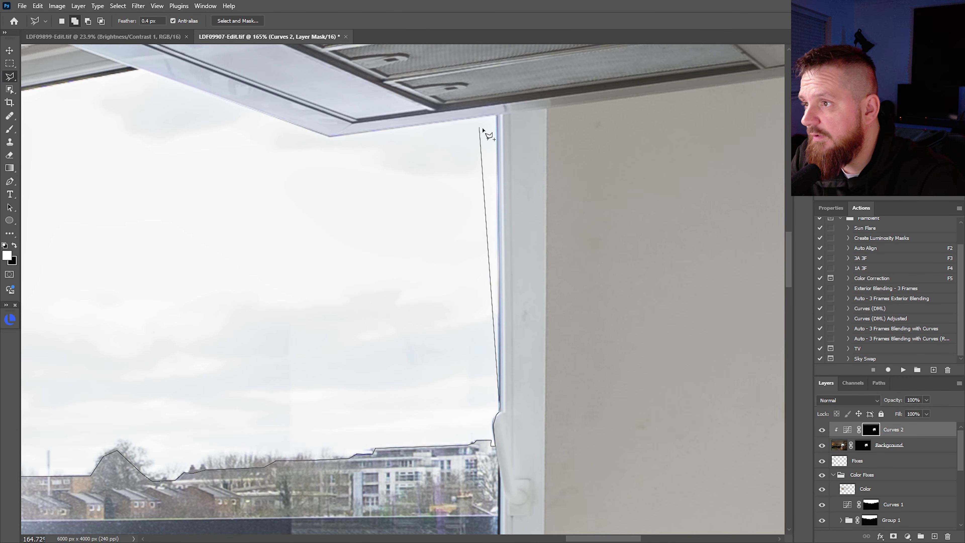
click(497, 113)
Close the added sky selection along the extractor hood's underside, the upper frame and the near edge of the balcony door glass.
mouse_move(438, 180)
mouse_down()
mouse_move(505, 199)
mouse_move(517, 225)
mouse_up()
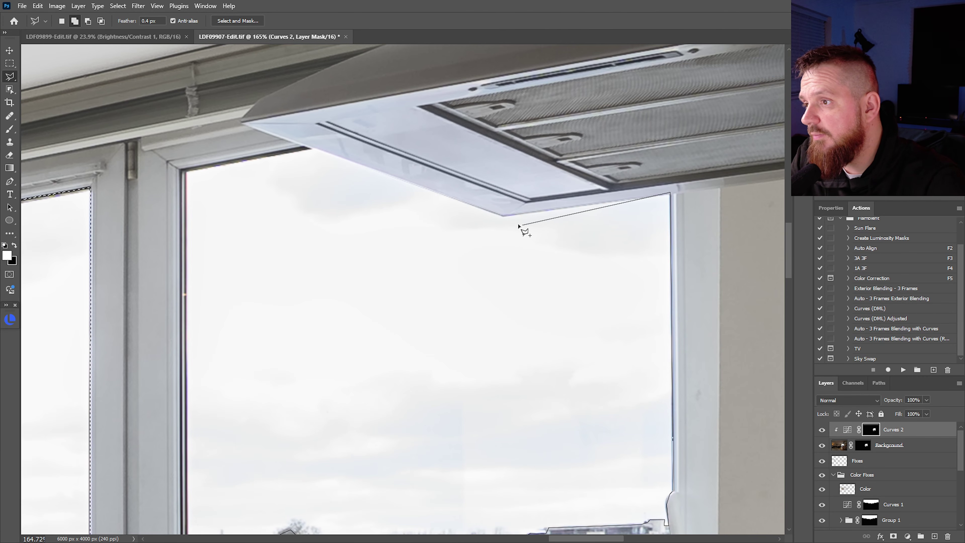
click(503, 216)
click(308, 148)
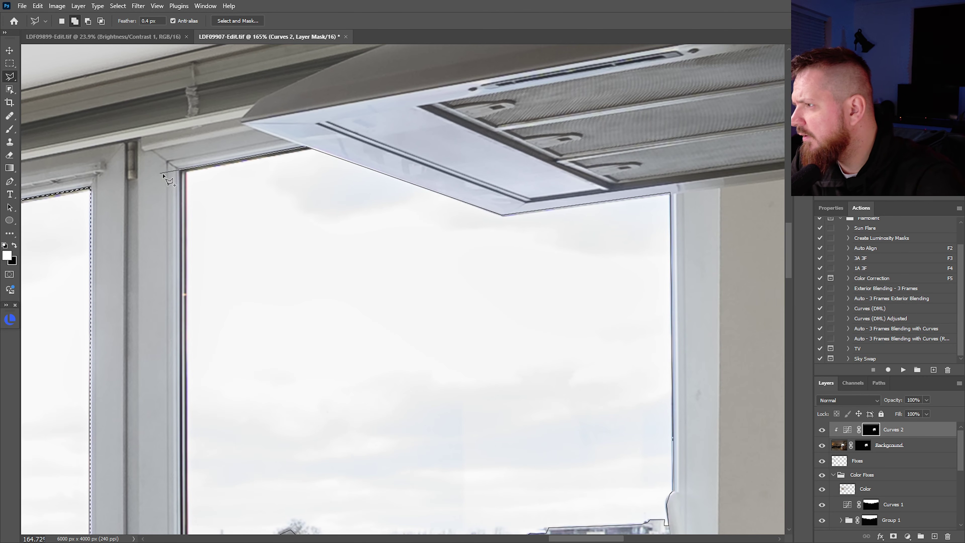
click(183, 172)
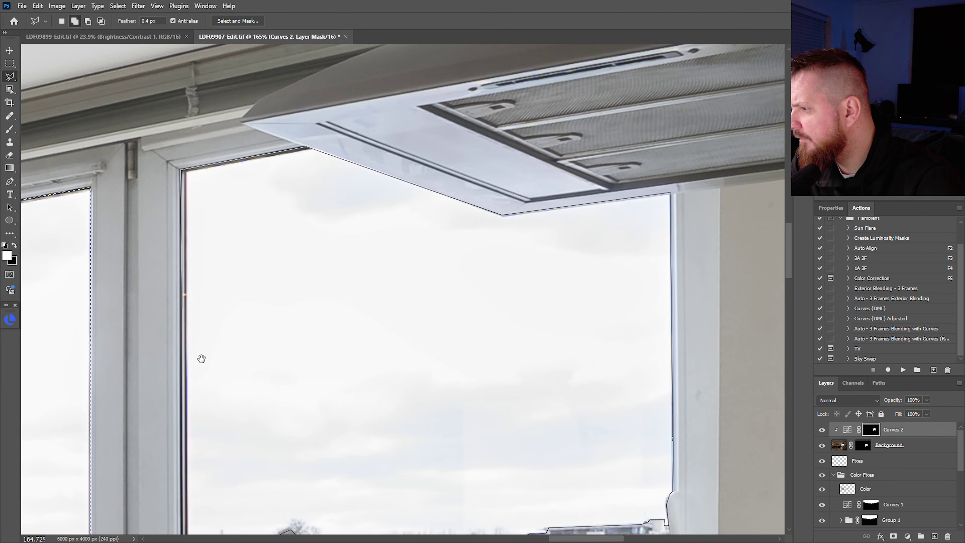
drag(200, 358, 244, 82)
click(234, 280)
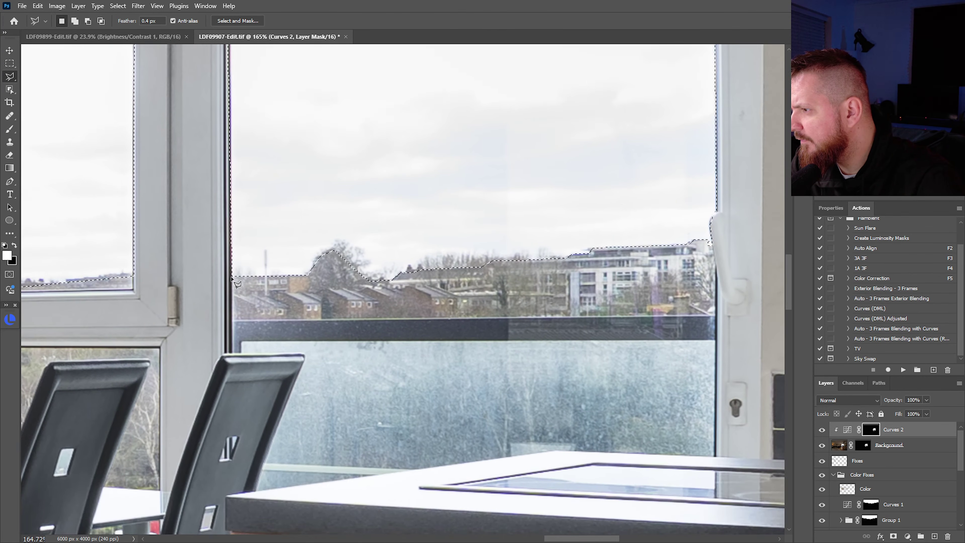
mouse_move(232, 281)
mouse_down()
mouse_move(202, 309)
mouse_move(163, 308)
mouse_move(228, 309)
mouse_up()
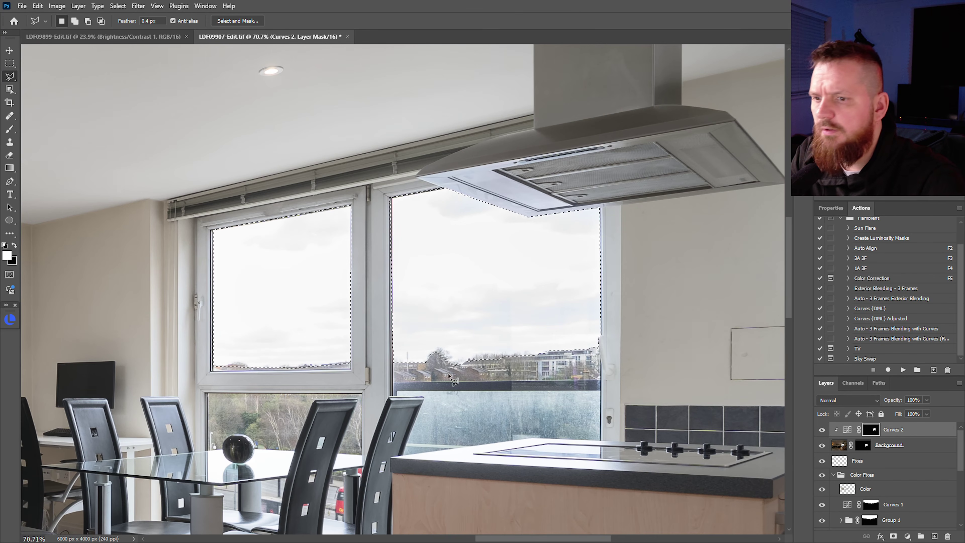
Run the Sky Swap action and steepen its Blue copy channel curve so the sky turns pure white while the skyline stays black.
click(900, 360)
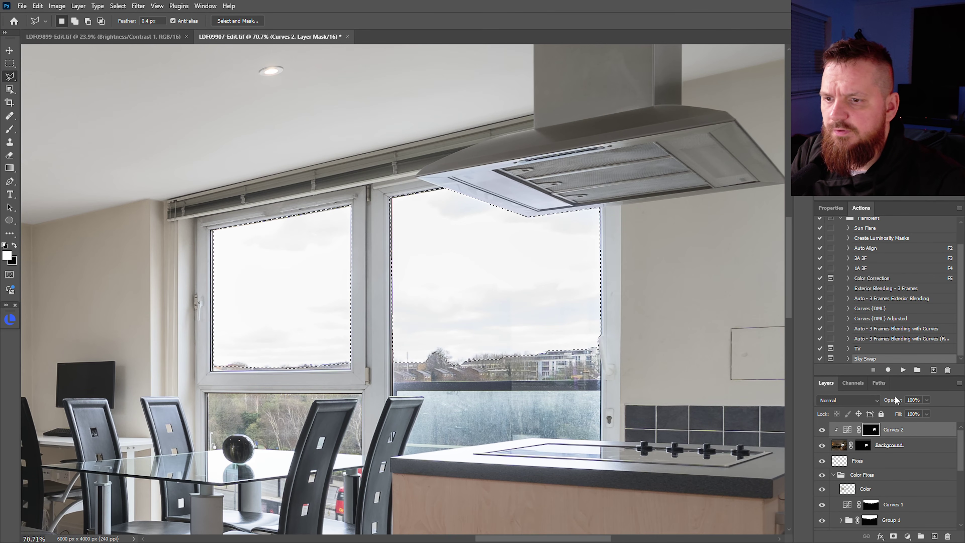
click(903, 370)
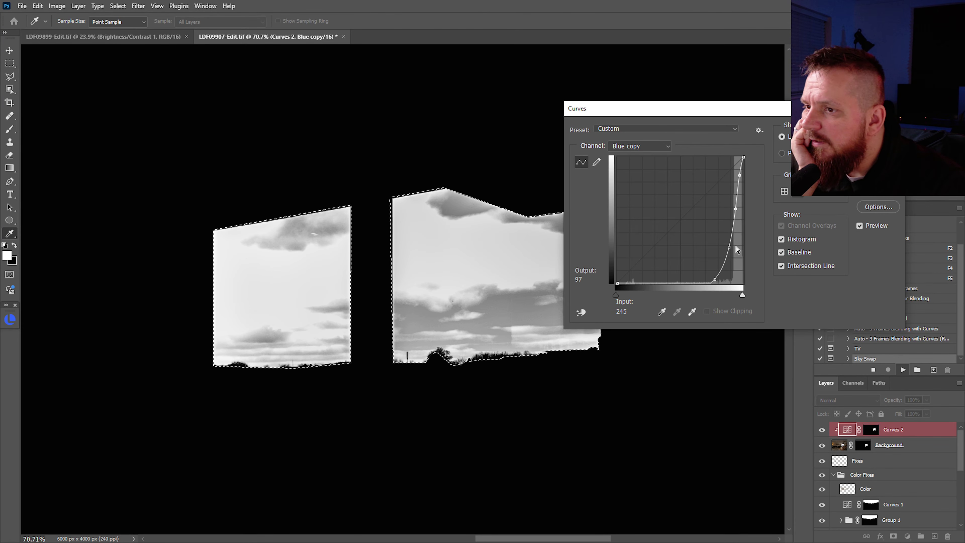
drag(739, 175, 737, 174)
mouse_move(735, 210)
mouse_down()
mouse_move(729, 189)
mouse_move(731, 221)
mouse_up()
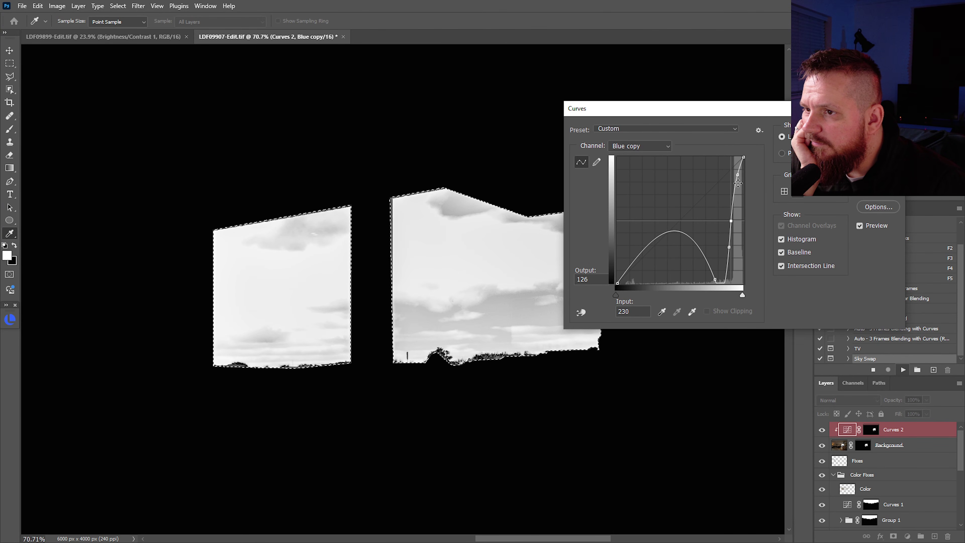
drag(738, 183, 736, 184)
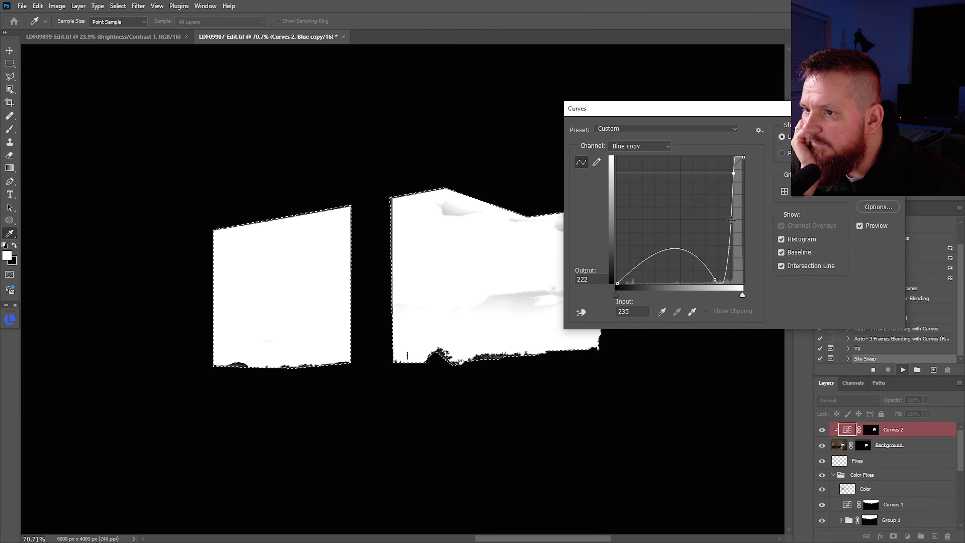
mouse_move(715, 280)
mouse_down()
mouse_move(714, 126)
mouse_move(713, 276)
mouse_move(702, 198)
mouse_move(702, 270)
mouse_up()
drag(729, 247, 731, 170)
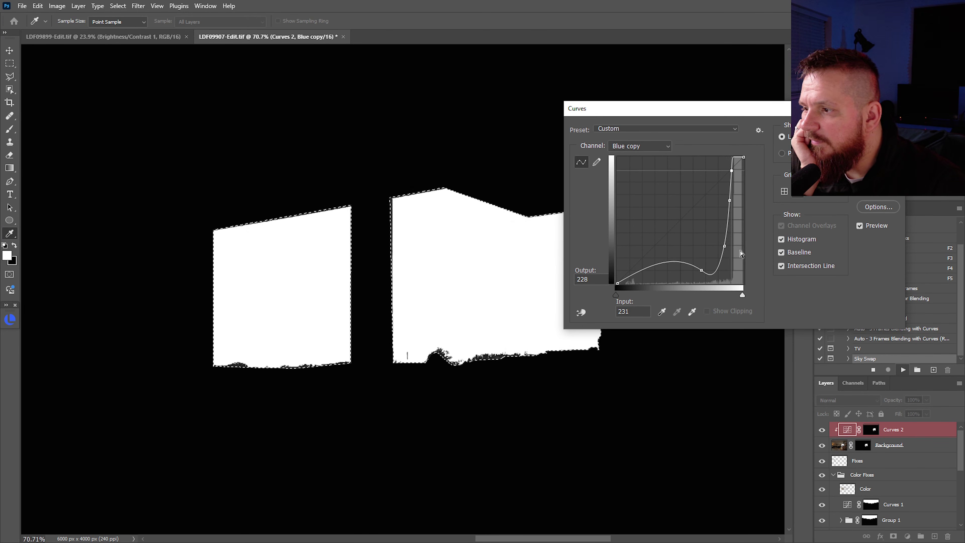
drag(702, 270, 706, 283)
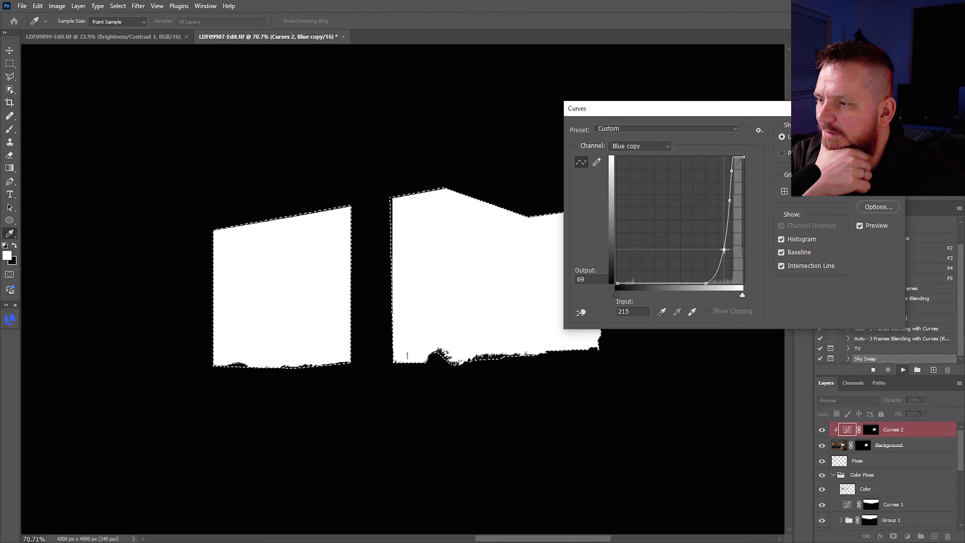
drag(724, 247, 725, 237)
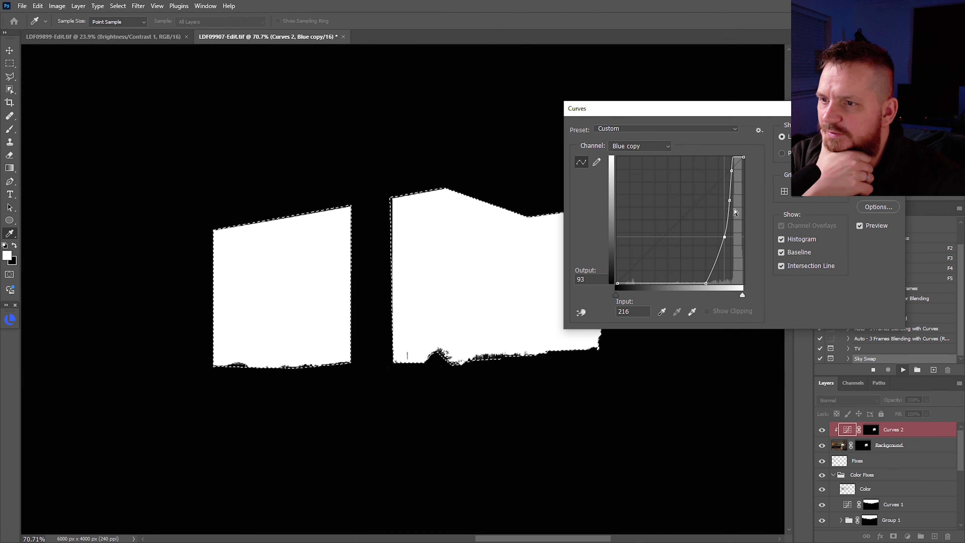
drag(730, 201, 729, 168)
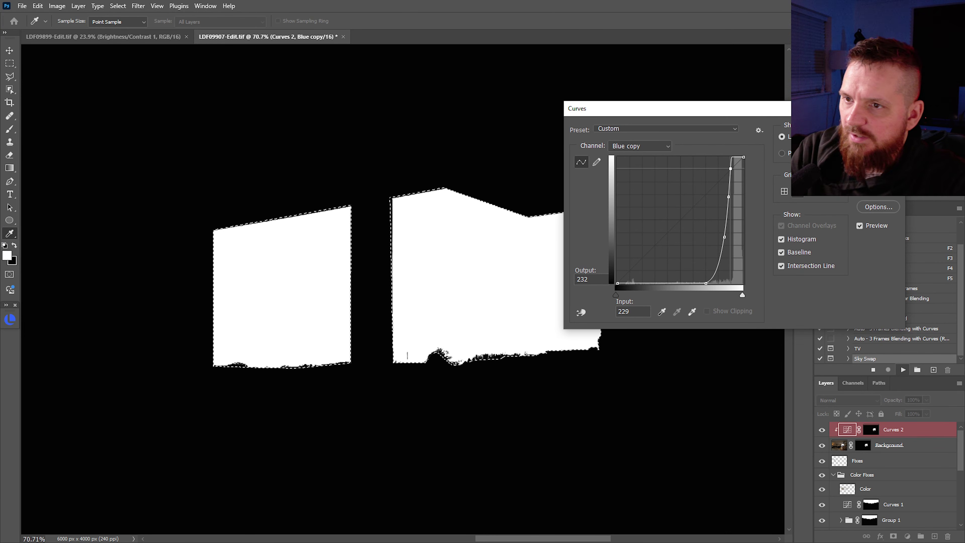
key(Return)
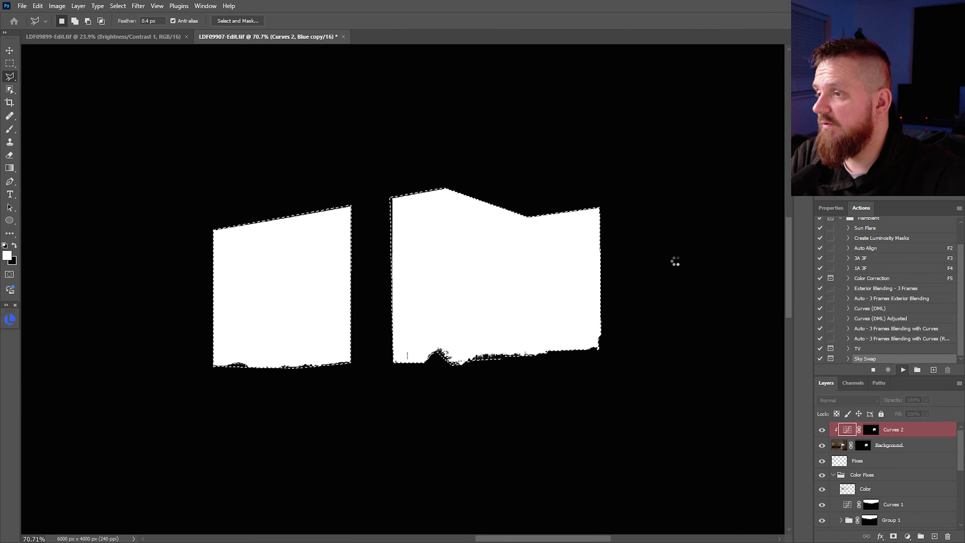
Scale the placed Blue Sky-22 image to 16.65% over the windows and finish the masked sky replacement.
scroll(603, 225, down, 5)
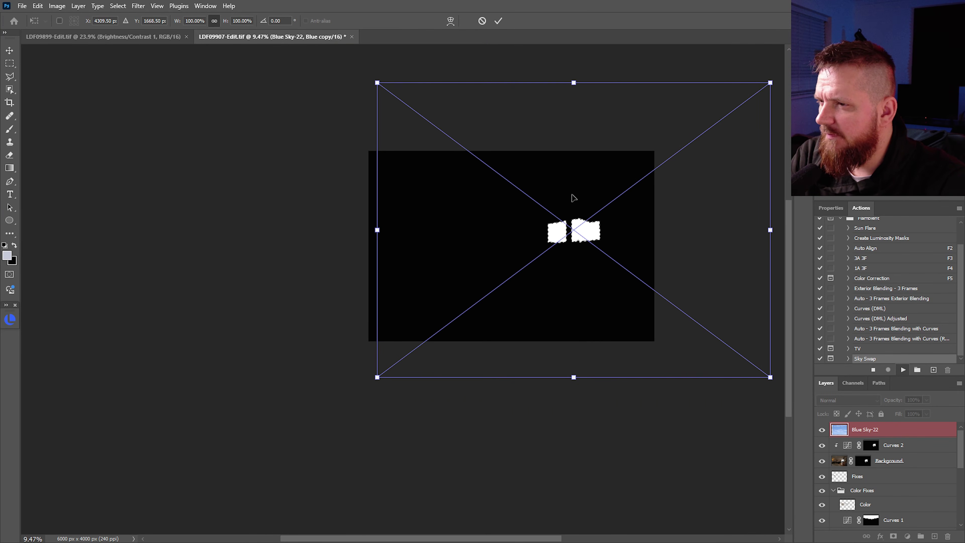
drag(577, 377, 595, 260)
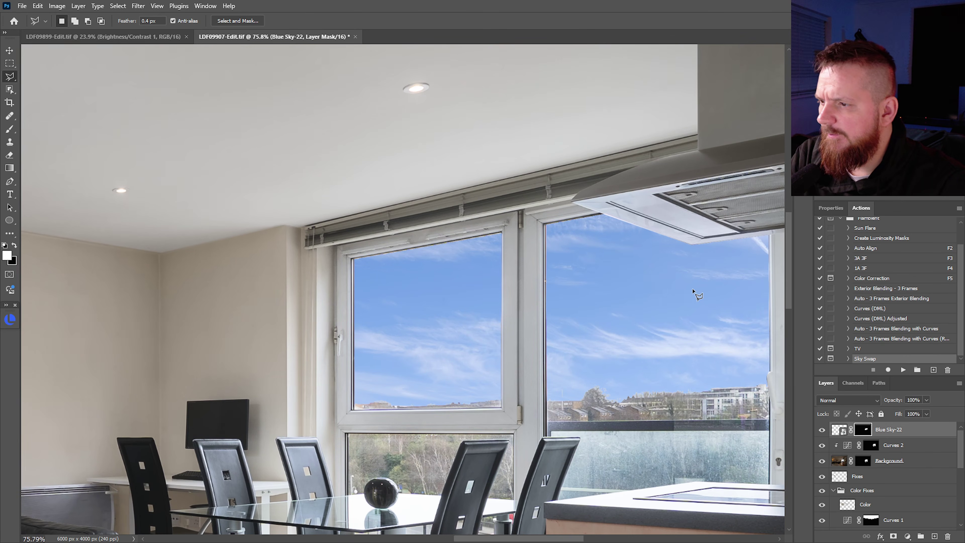
drag(693, 341, 569, 319)
drag(676, 349, 646, 342)
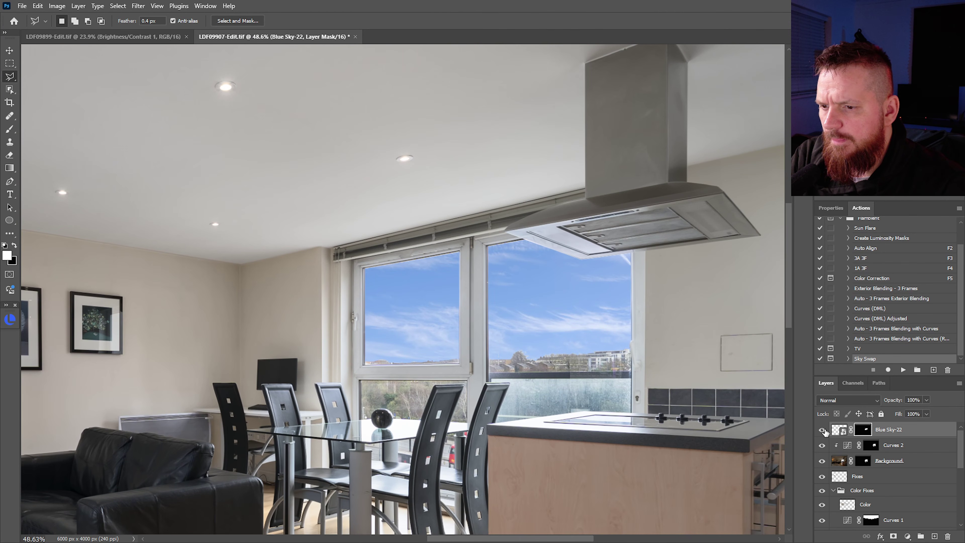
click(842, 432)
scroll(664, 357, down, 3)
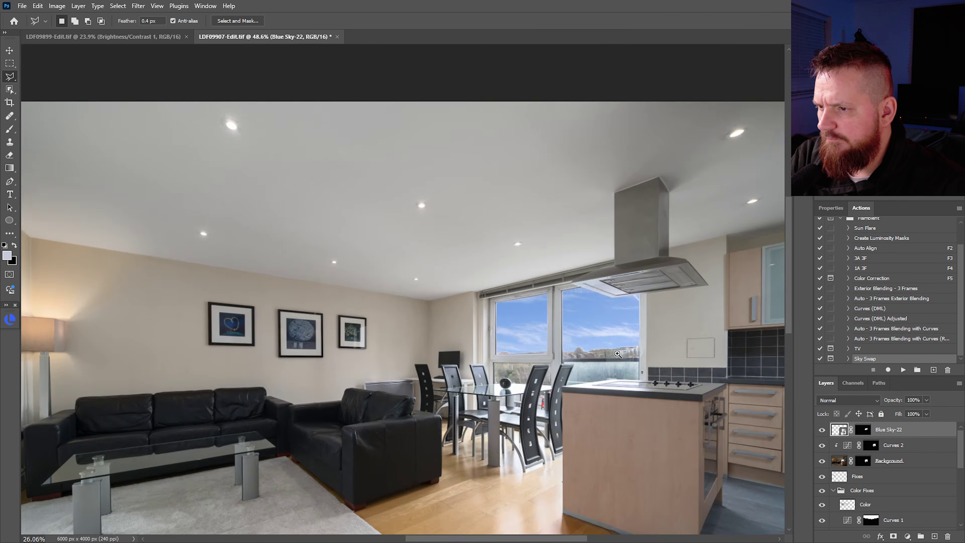
key(ctrl+t)
drag(586, 377, 586, 425)
key(Escape)
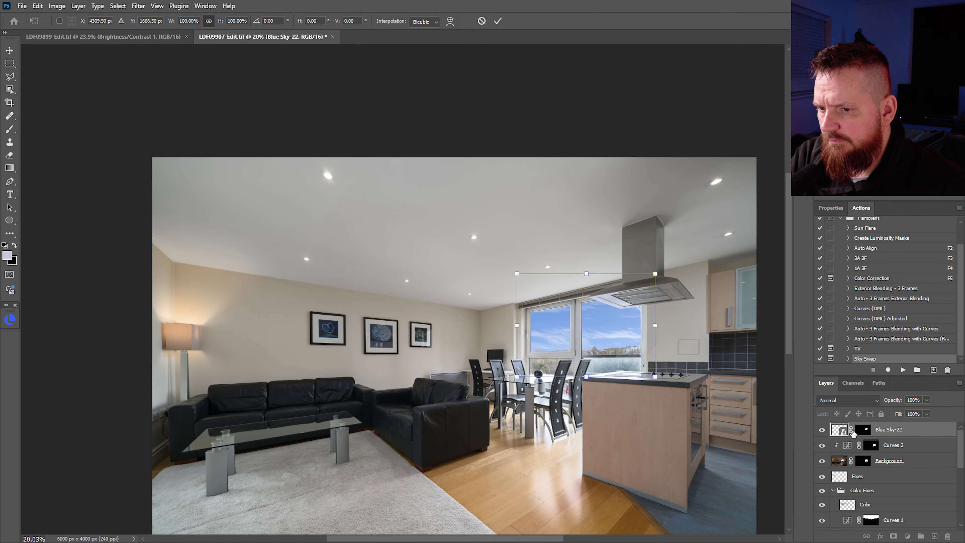
Transform the Blue Sky-22 image, raising it over the windows and scaling it down to 14.40%.
key(l)
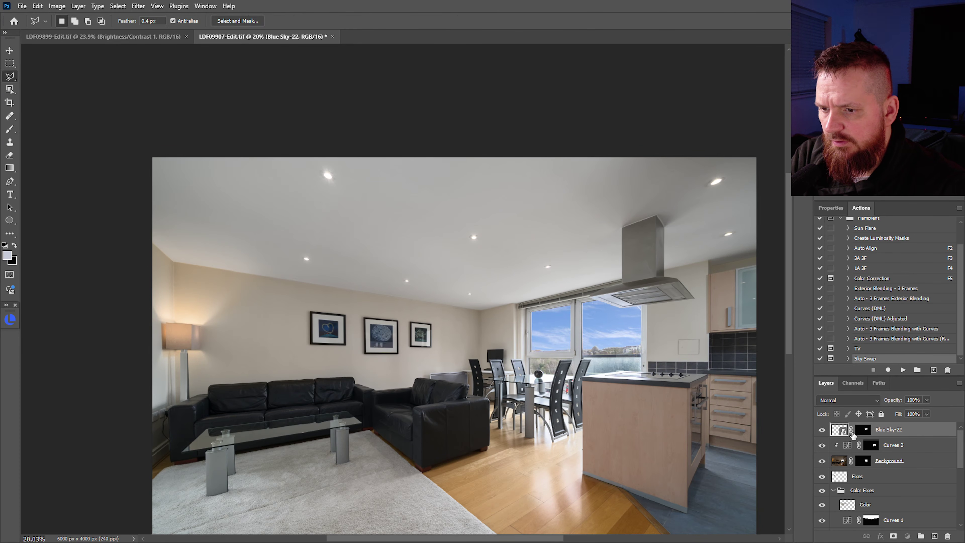
key(ctrl+t)
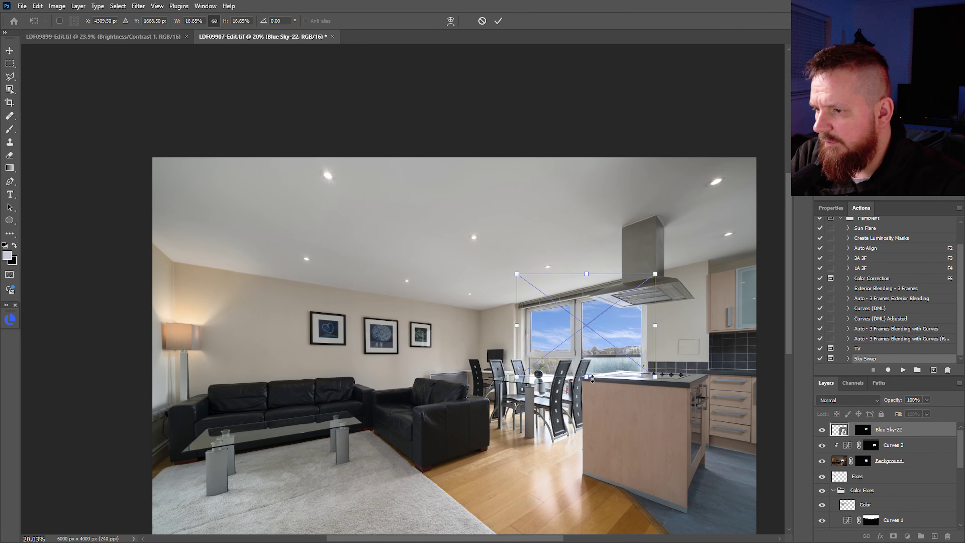
drag(589, 391, 596, 369)
drag(616, 335, 715, 331)
Nudge the sky image vertically to Y 1509.50 px so its horizon clouds sit above the skyline, and apply the transformation.
key(Up)
key(Up)
key(Up)
key(Up)
key(Up)
key(Up)
key(Up)
key(Up)
key(Up)
key(Up)
key(Up)
key(Up)
key(Up)
key(Up)
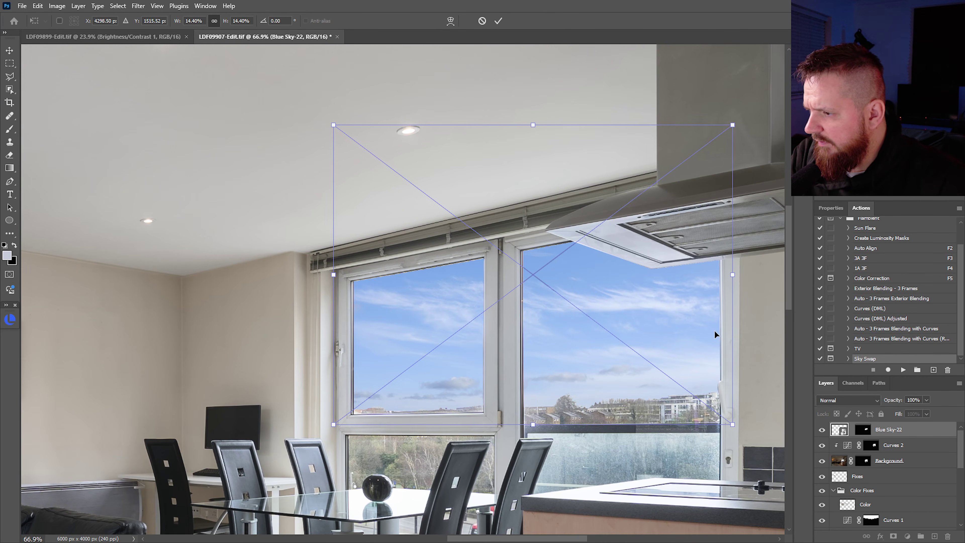
key(Down)
key(Down)
key(Down)
key(Down)
key(Down)
key(Down)
key(Down)
key(Down)
key(Down)
key(Down)
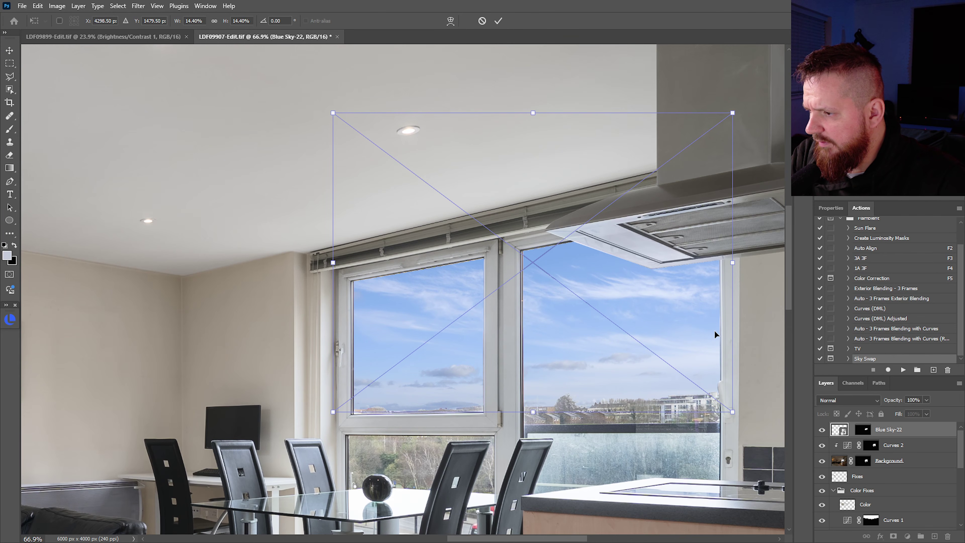
key(Return)
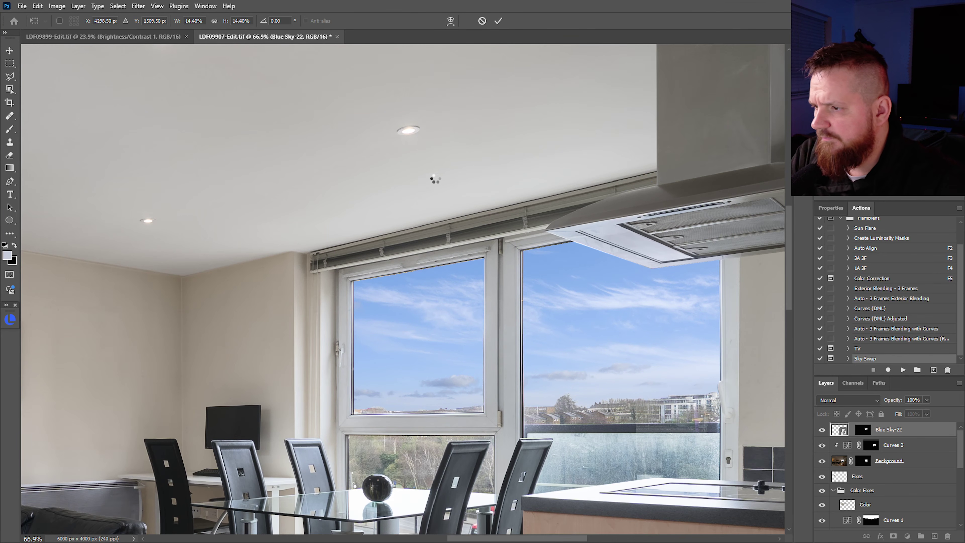
Add a Curves adjustment clipped to Blue Sky-22, raising its midtones and slightly restraining its highlights.
scroll(526, 281, down, 6)
scroll(609, 273, up, 4)
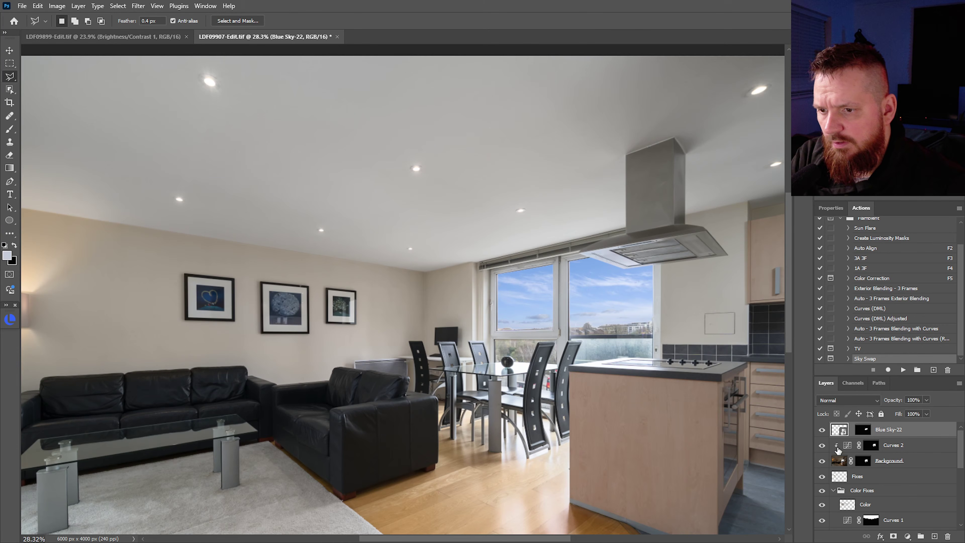
click(907, 537)
click(891, 412)
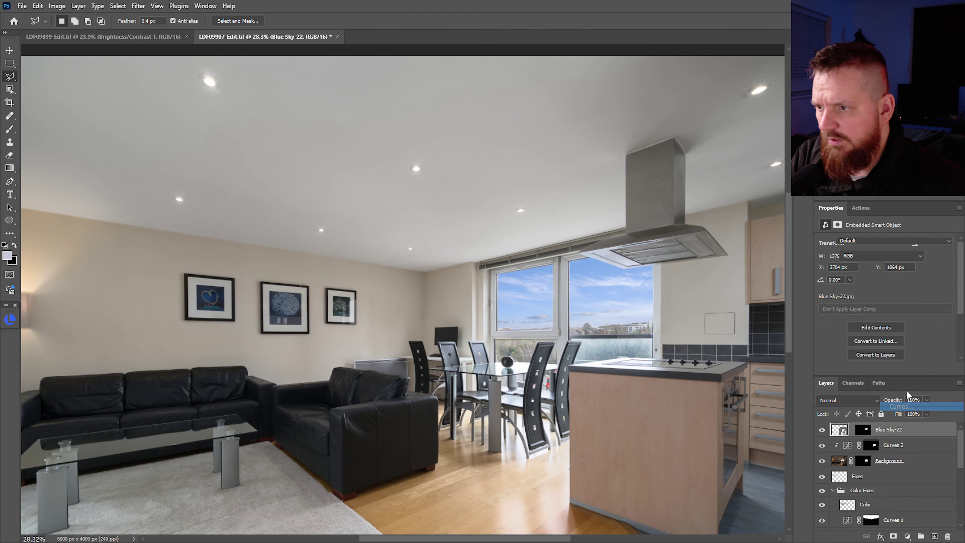
drag(890, 324, 887, 317)
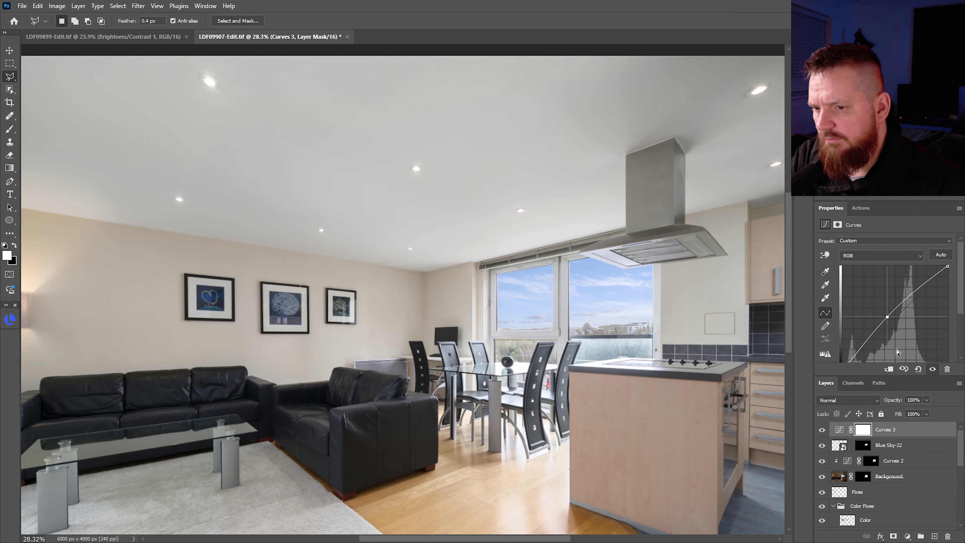
alt+click(890, 433)
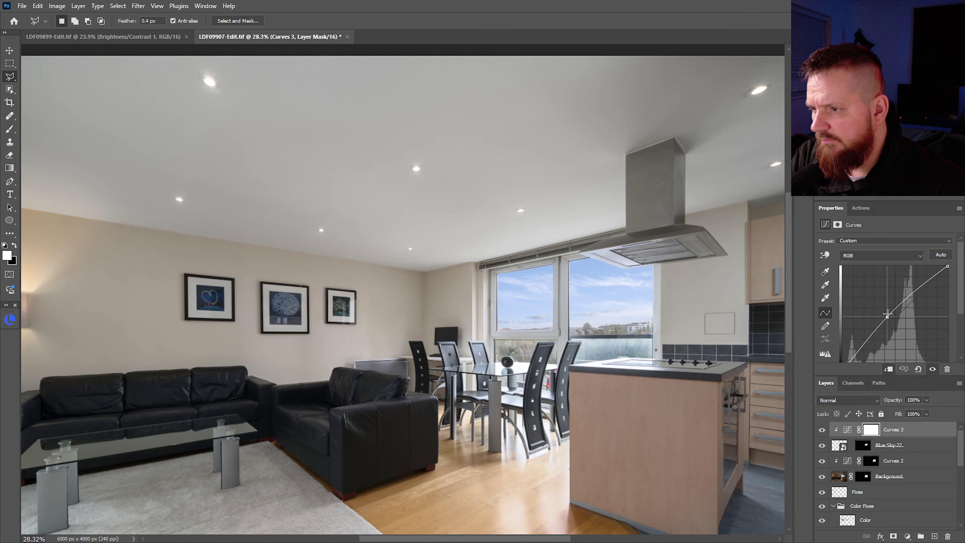
drag(888, 316, 886, 311)
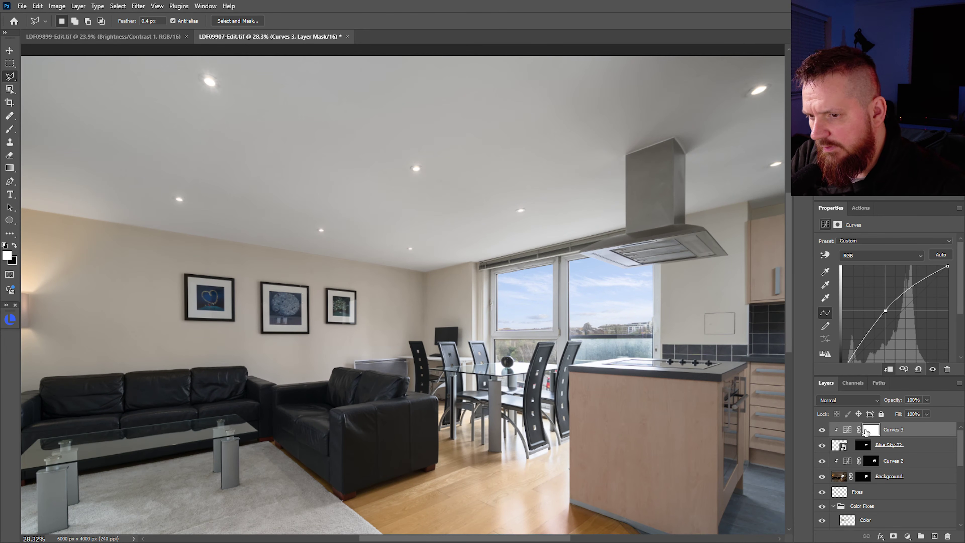
drag(907, 282, 913, 288)
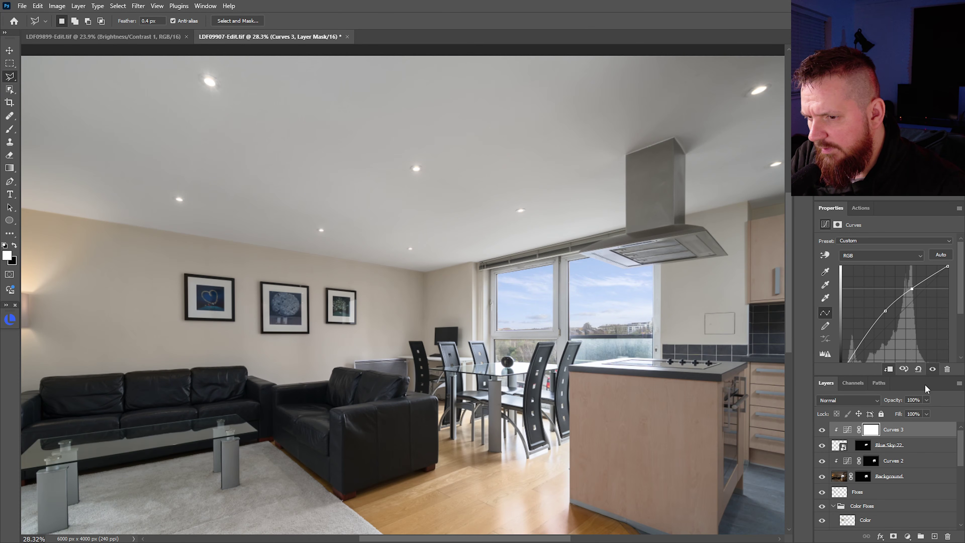
Add a Hue/Saturation adjustment, sample the sky to target the Blues, and set their hue to -5.
key(ctrl+alt+u)
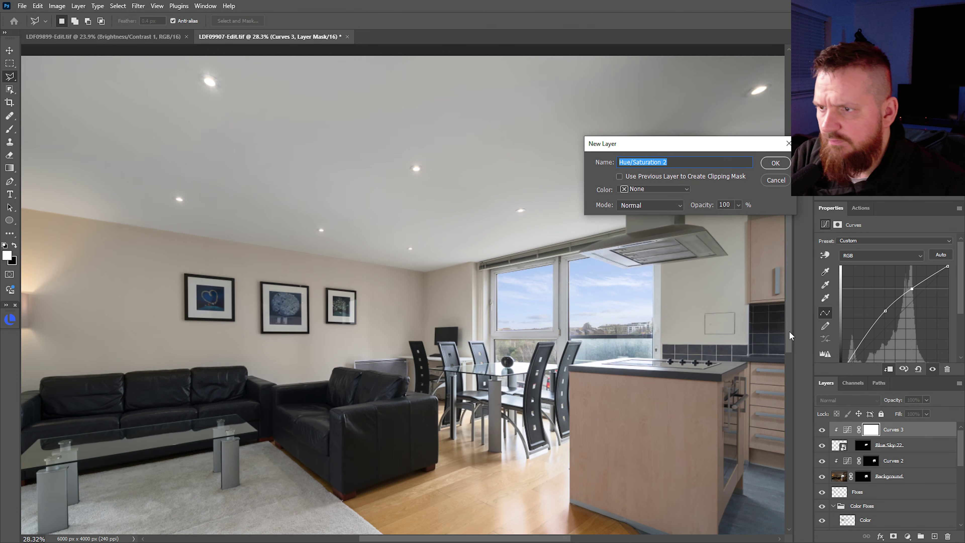
key(Return)
key(ctrl+0)
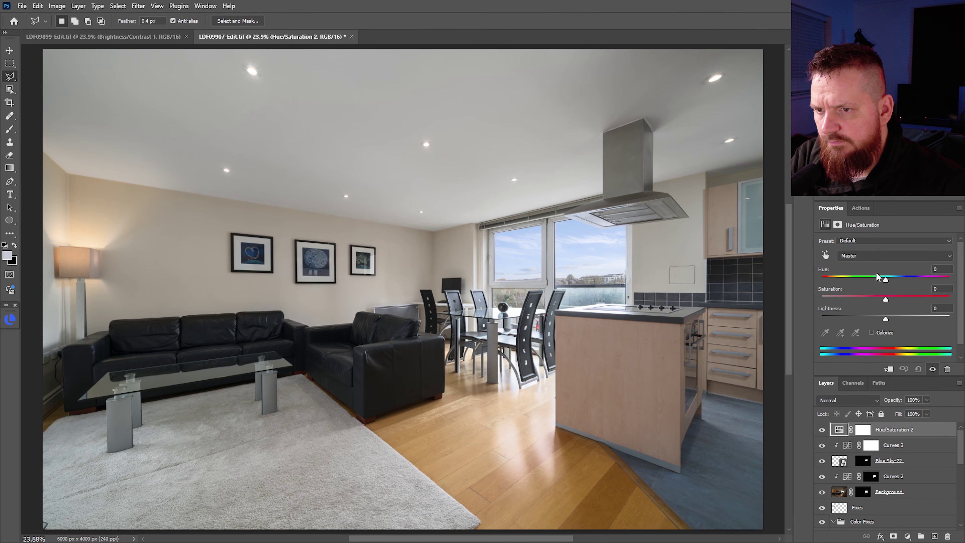
click(825, 255)
click(583, 232)
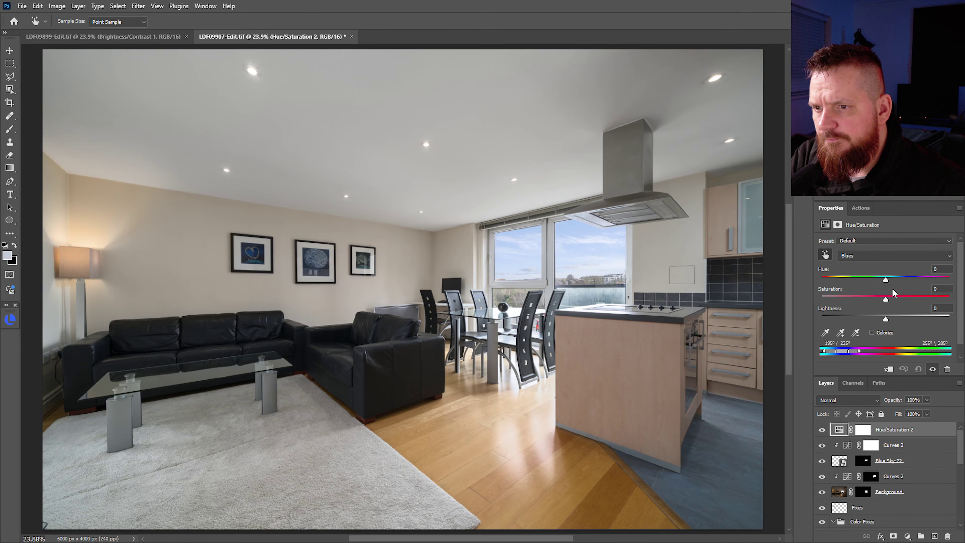
drag(888, 278, 887, 279)
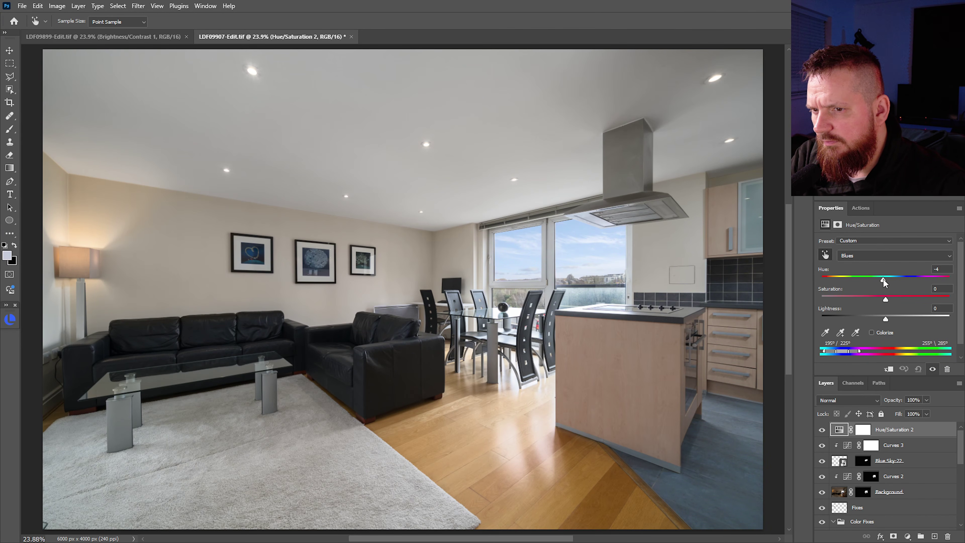
drag(883, 281, 883, 281)
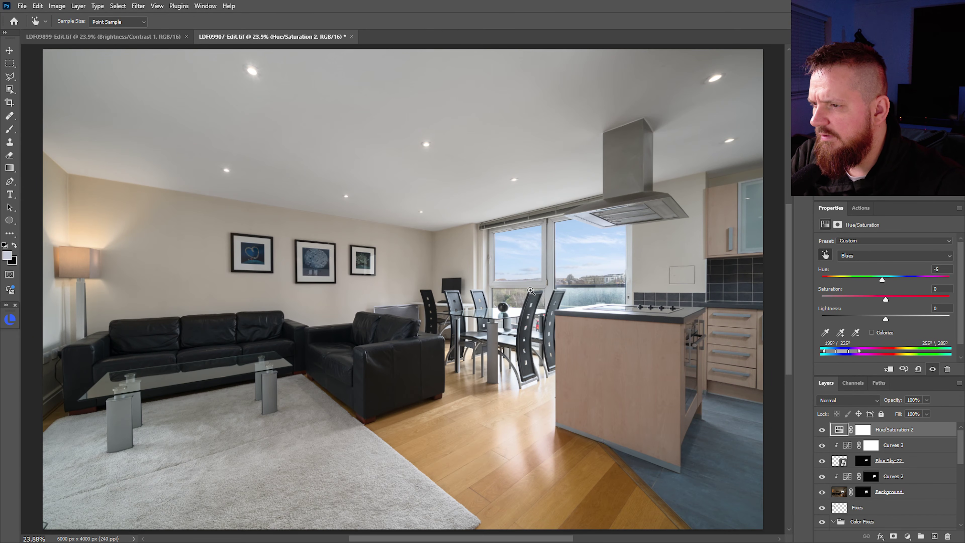
Clip the Hue/Saturation adjustment to the sky and reshape the sky's Curves with lower midtones and raised highlights.
scroll(525, 297, down, 4)
scroll(540, 302, up, 8)
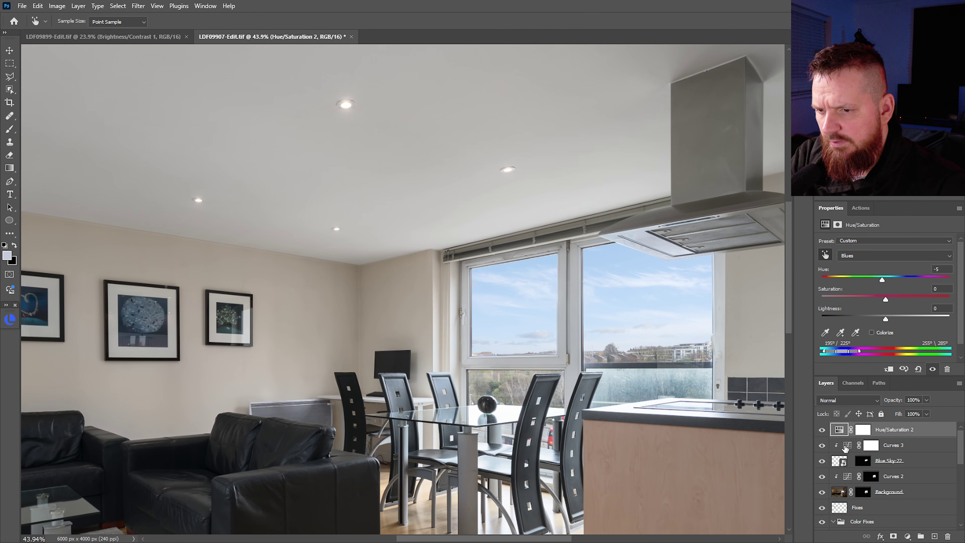
click(845, 448)
key(l)
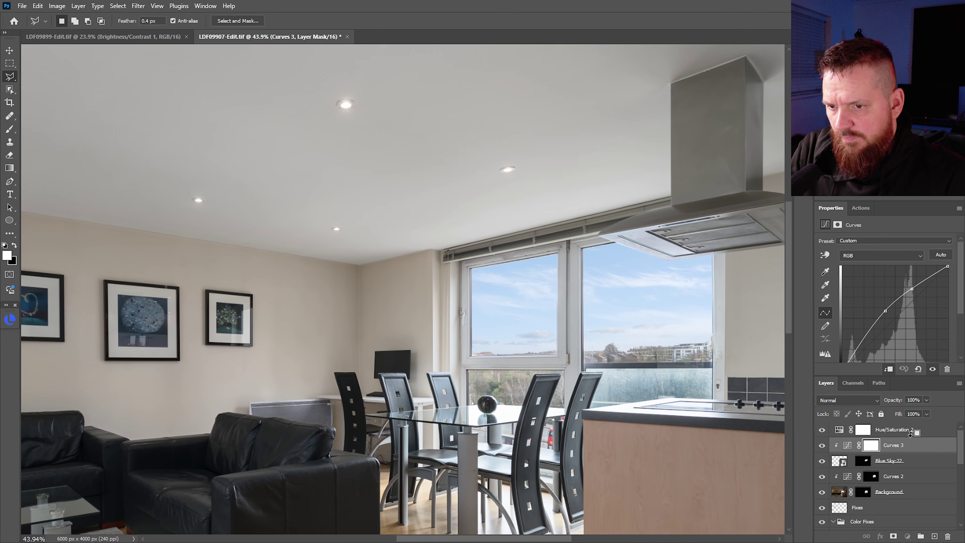
alt+click(854, 437)
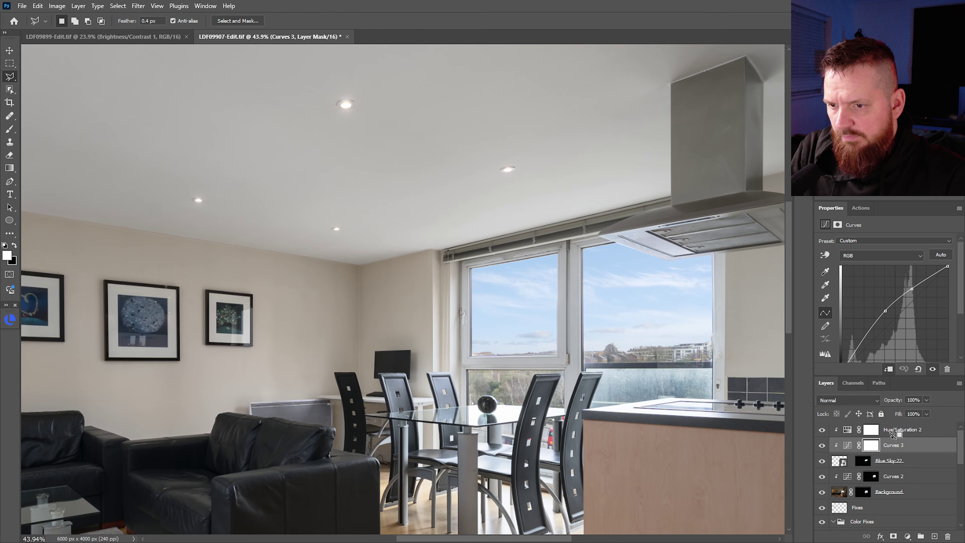
click(851, 432)
click(851, 445)
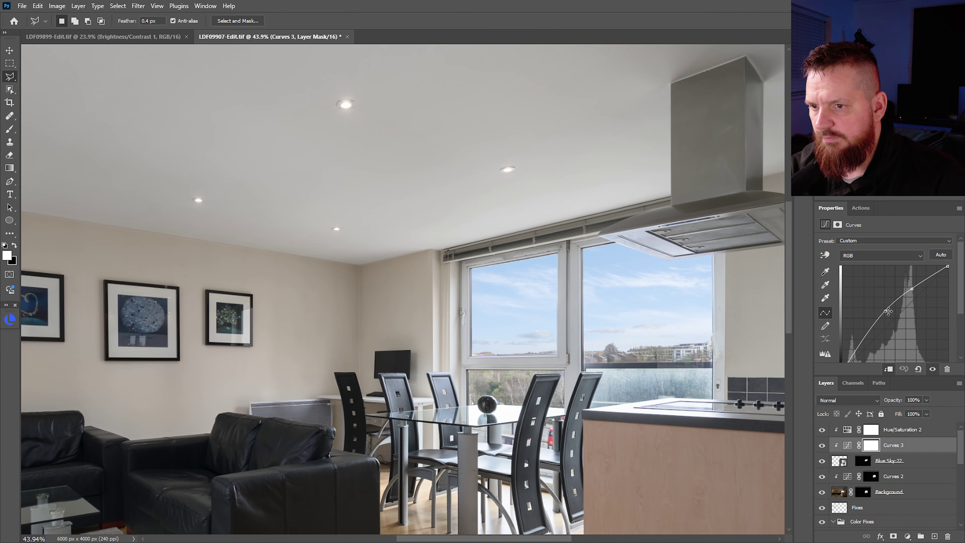
drag(888, 313, 912, 286)
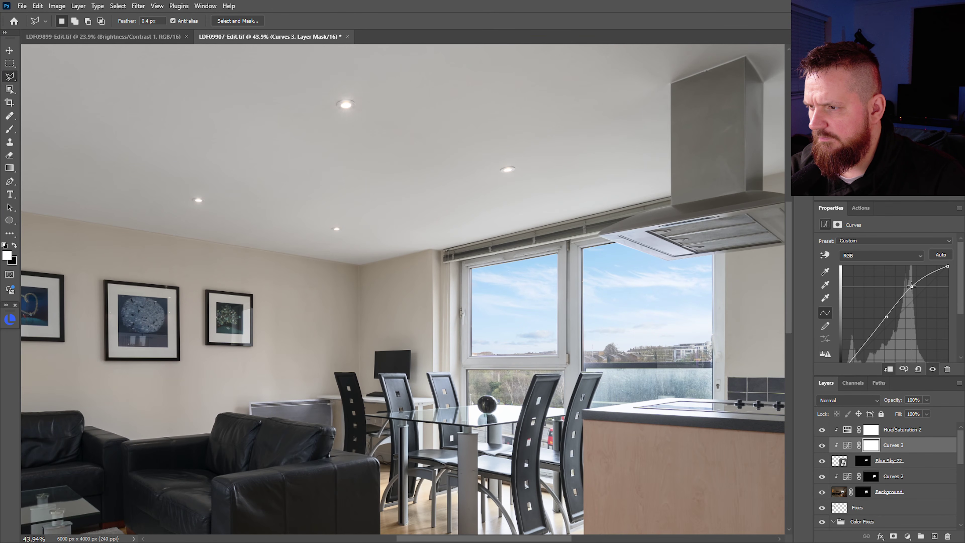
Set the sky's Hue/Saturation adjustment to a Blues hue of -3 and reduce its layer opacity to 10%.
click(848, 430)
click(884, 258)
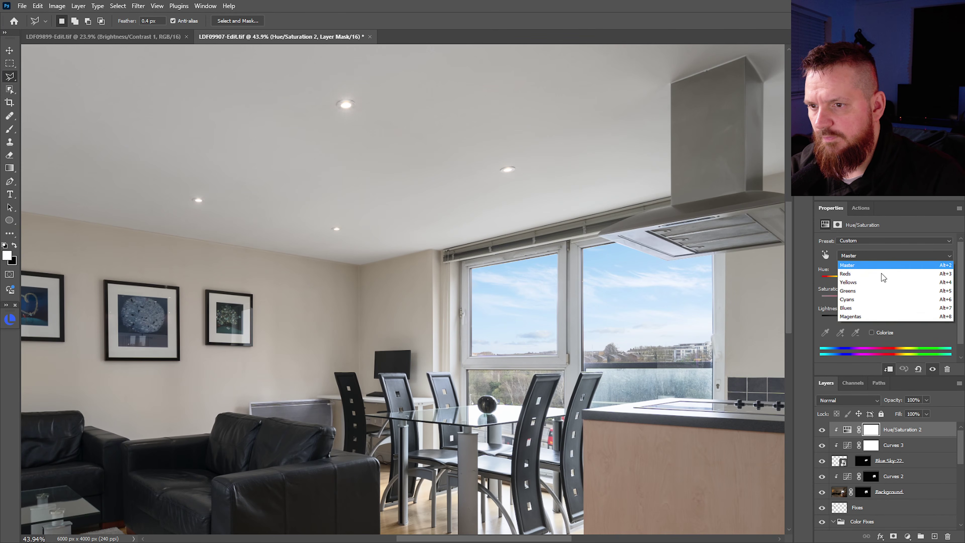
click(873, 307)
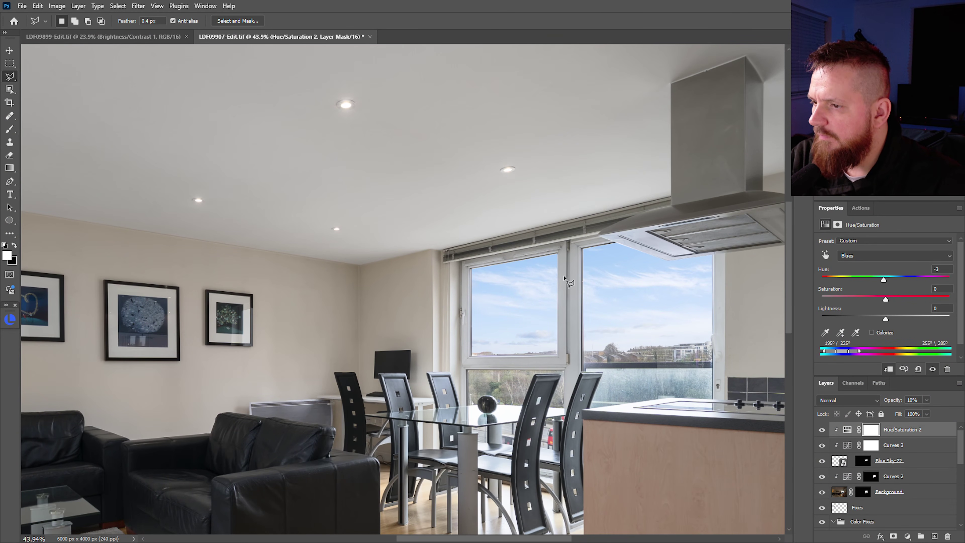
Group Blue Sky-22 with its clipped Curves and Hue/Saturation adjustments and lower the group's opacity to 66%.
scroll(532, 307, down, 4)
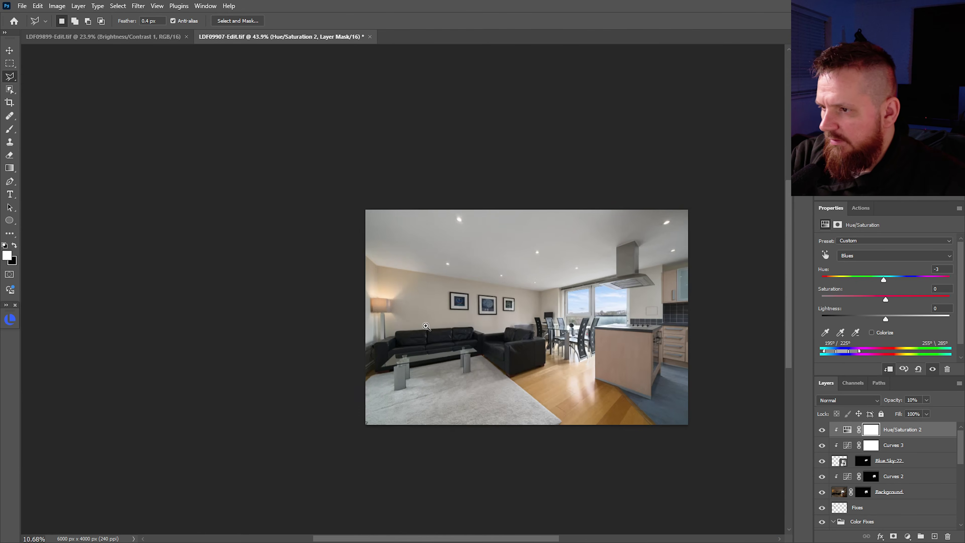
scroll(533, 327, up, 3)
scroll(534, 350, down, 3)
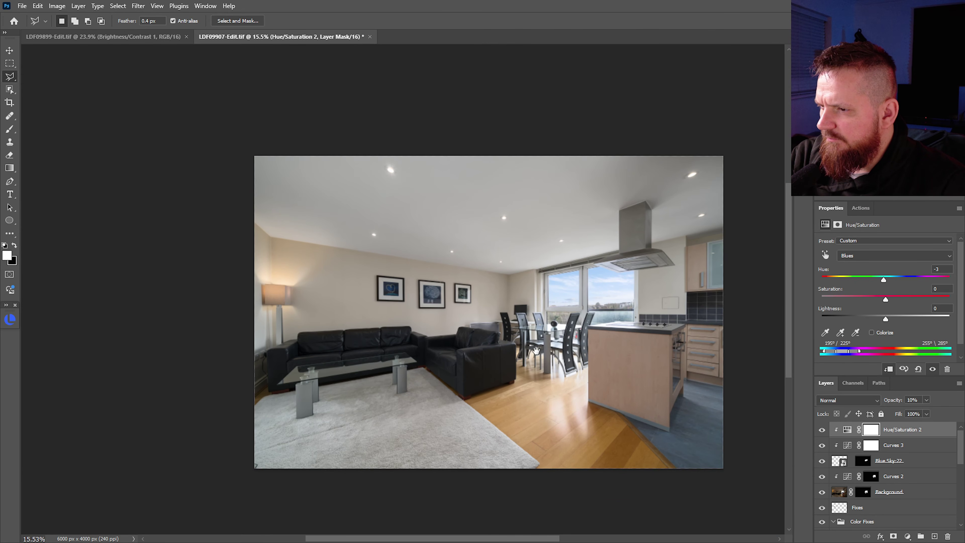
scroll(551, 366, up, 2)
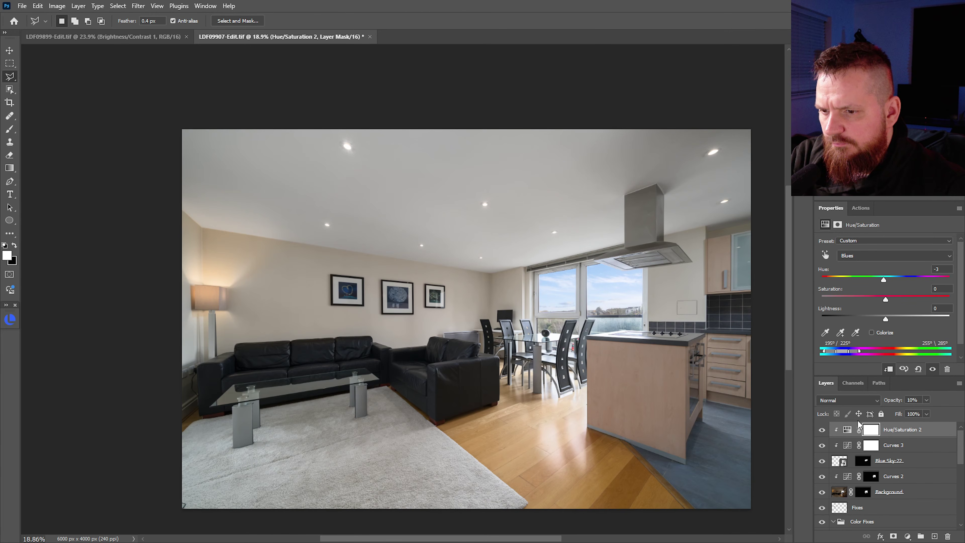
shift+click(912, 463)
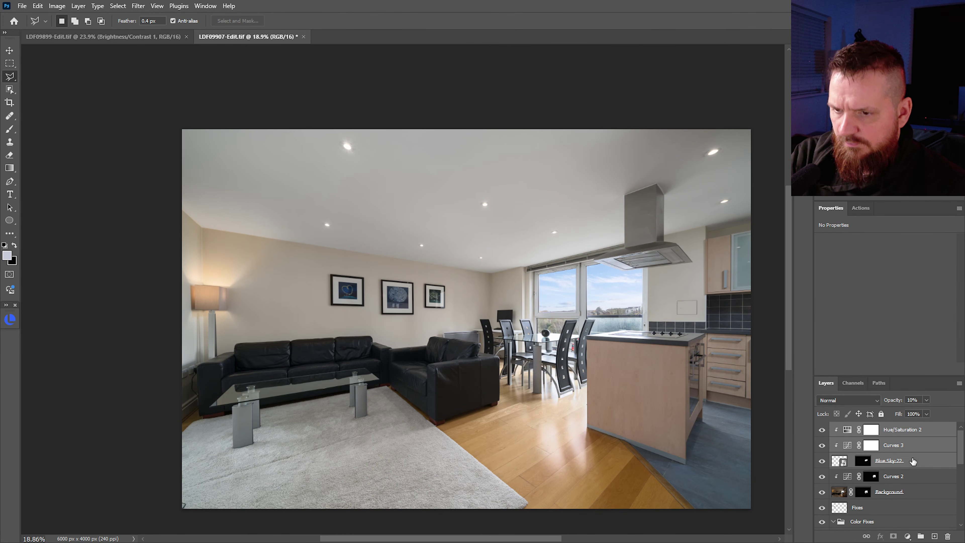
key(ctrl+g)
drag(897, 401, 887, 403)
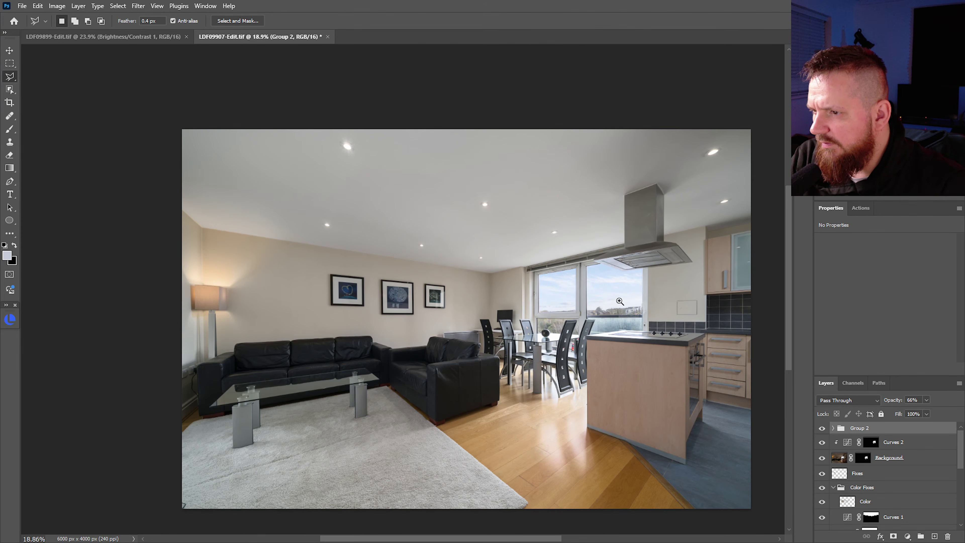
Inspect the softened sky in the windows and group Curves 2 with the masked Background layer.
drag(620, 302, 679, 306)
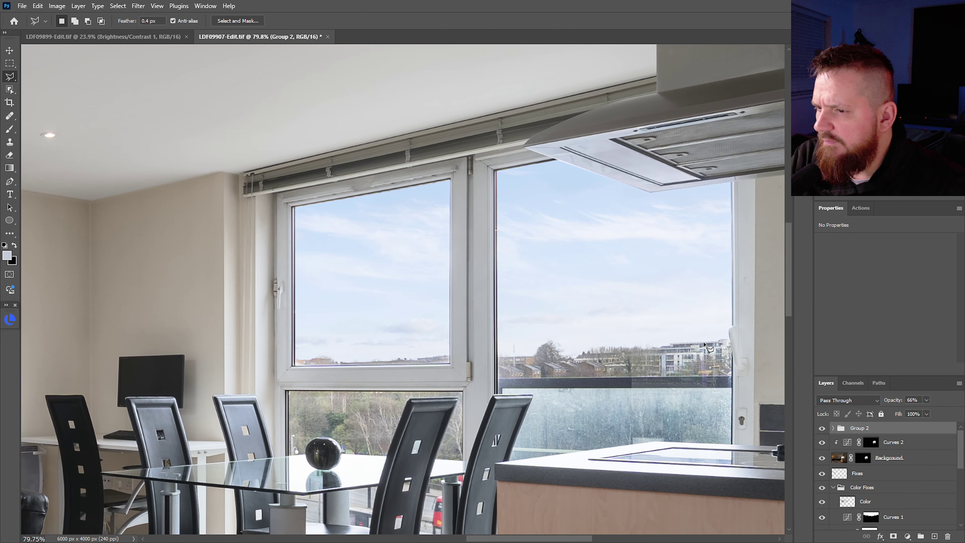
drag(705, 334, 620, 342)
drag(684, 352, 706, 364)
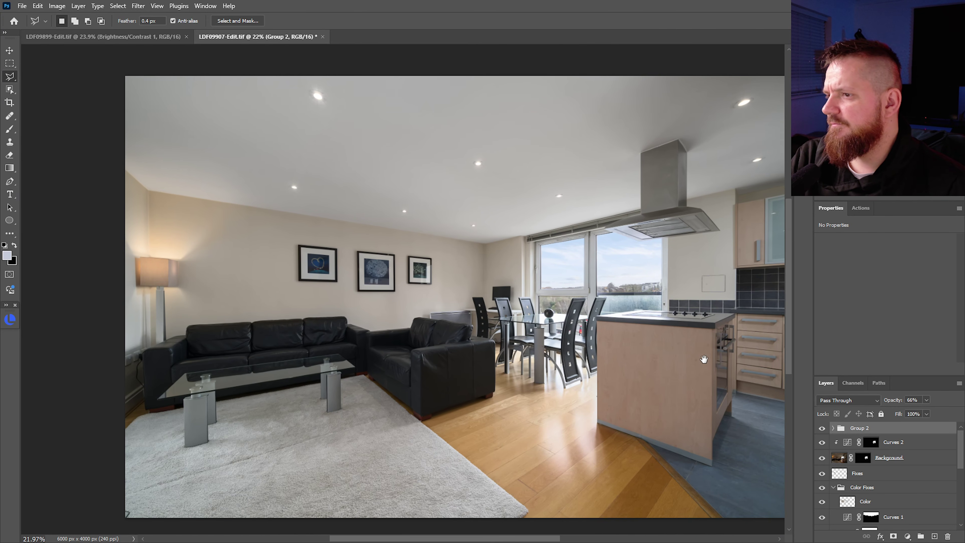
scroll(705, 361, up, 1)
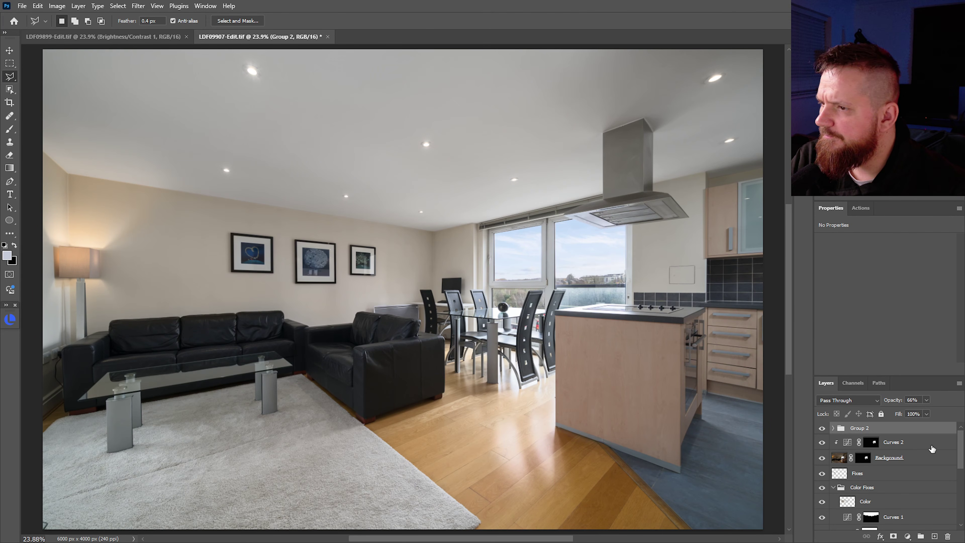
click(909, 448)
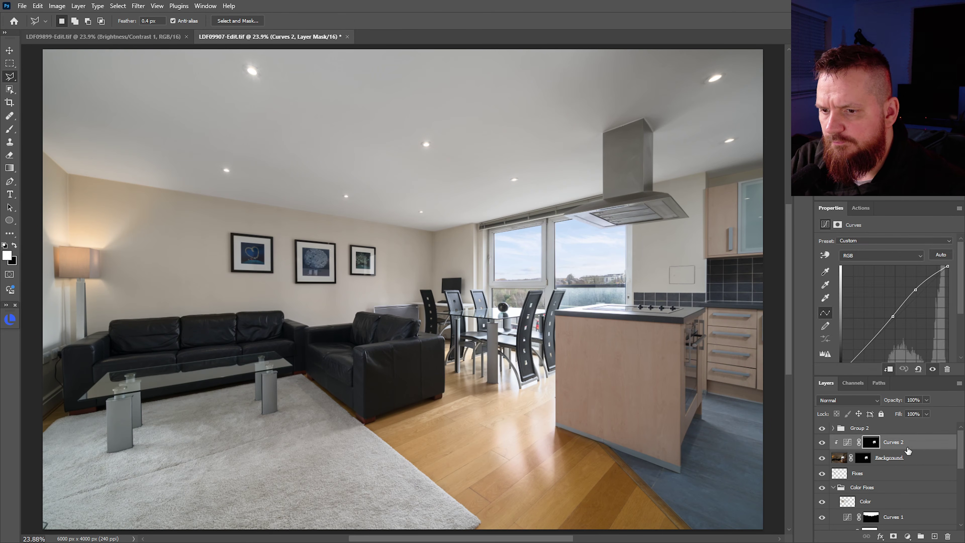
shift+click(914, 459)
key(ctrl+g)
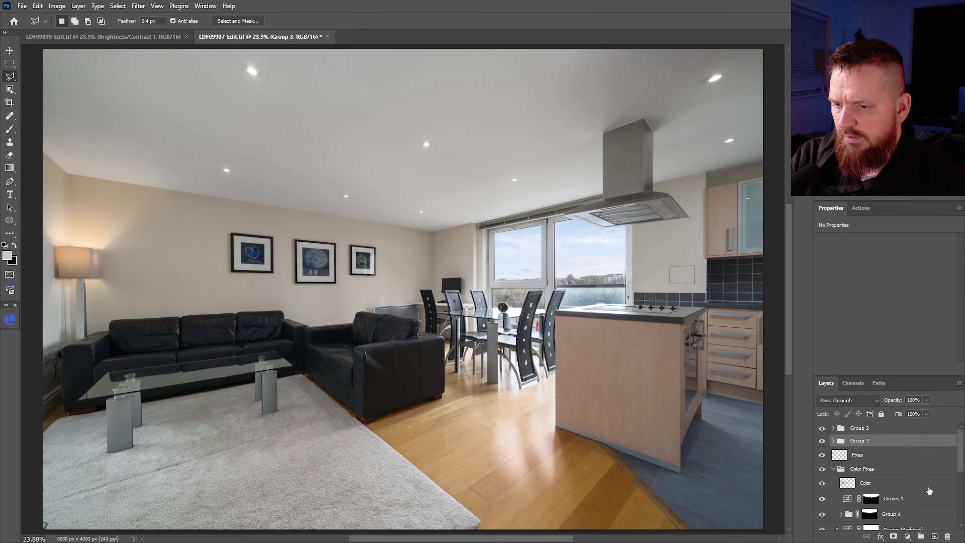
Combine the sky group and the window view group into one group, and hide it to compare the windows.
click(899, 458)
click(904, 441)
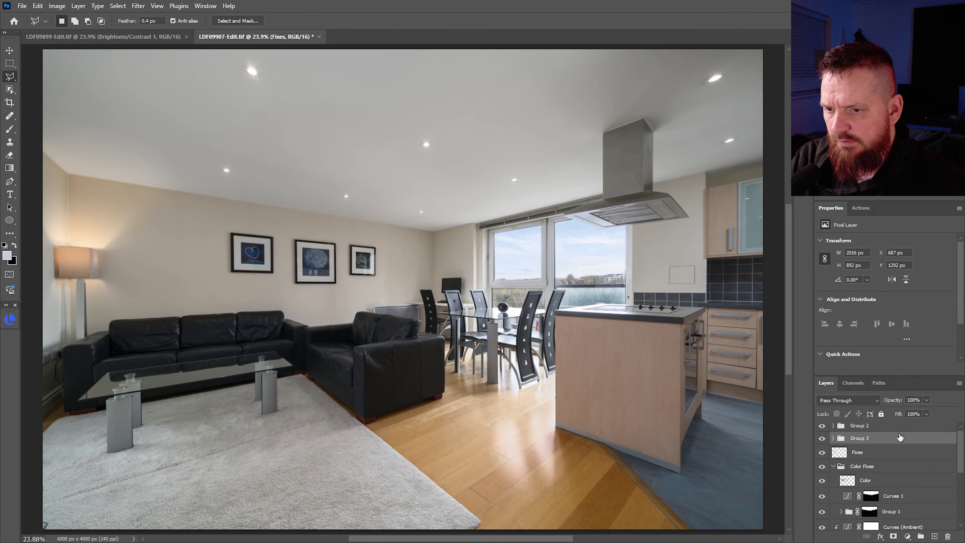
shift+click(906, 428)
key(ctrl+g)
click(822, 428)
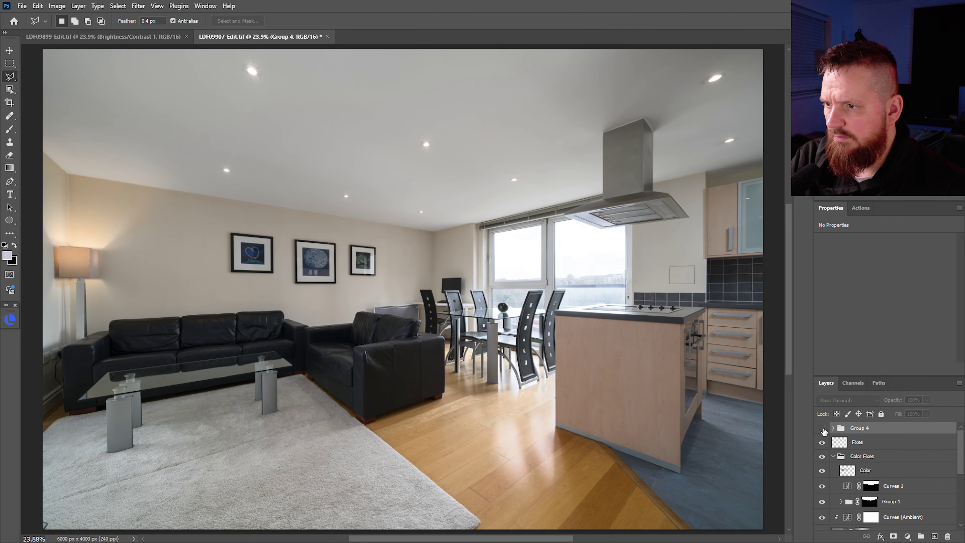
Compare the windows with and without Group 4, and examine the sky and dining area up close.
click(823, 429)
click(823, 429)
click(823, 429)
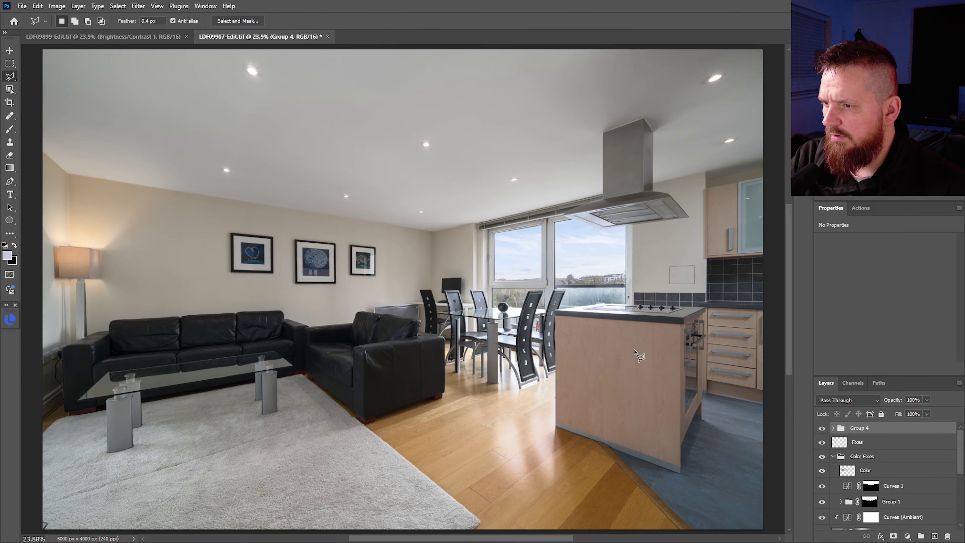
drag(536, 323, 652, 358)
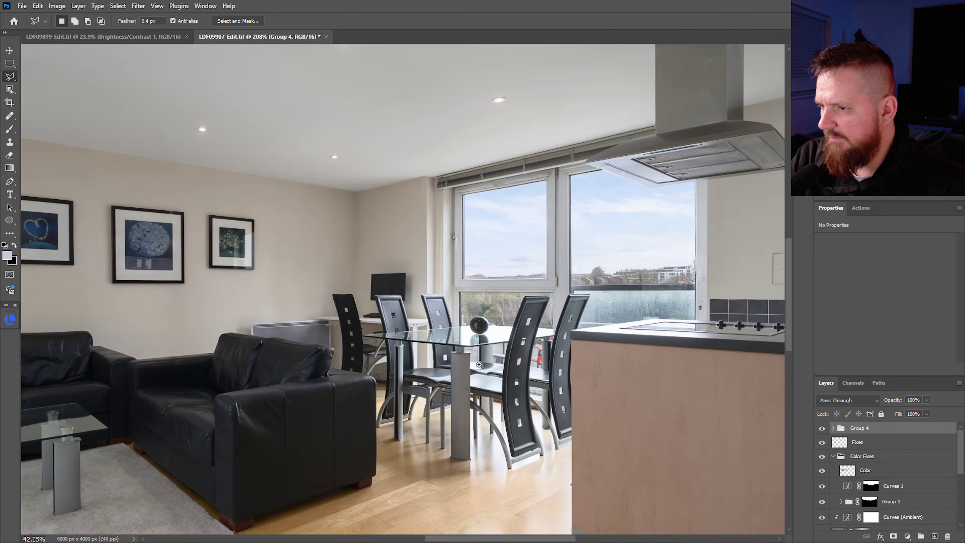
drag(480, 365, 327, 371)
drag(570, 391, 561, 371)
drag(561, 374, 677, 377)
Collapse the Color Fixes group and group every layer from Fixes down to the bottom of the stack.
click(833, 456)
click(847, 442)
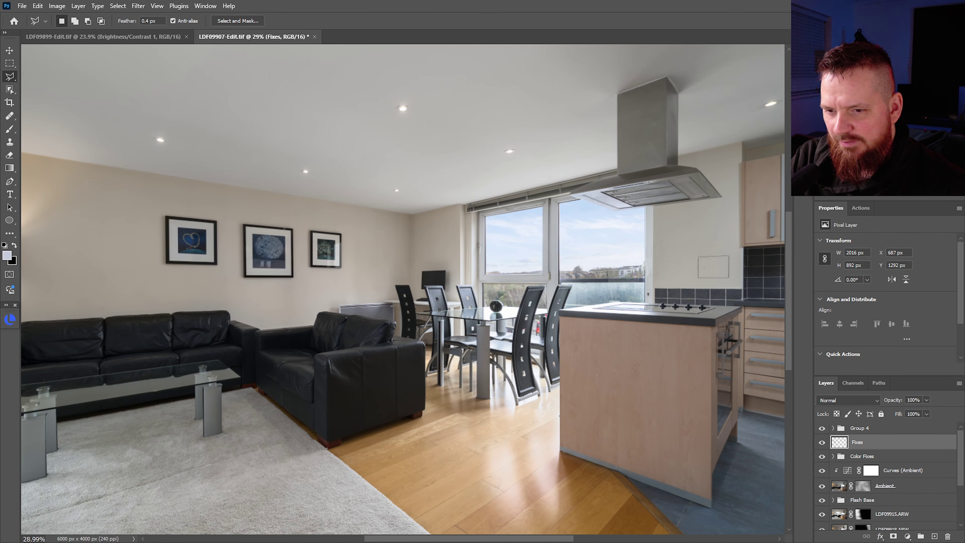
drag(962, 480, 962, 527)
shift+click(937, 525)
key(ctrl+g)
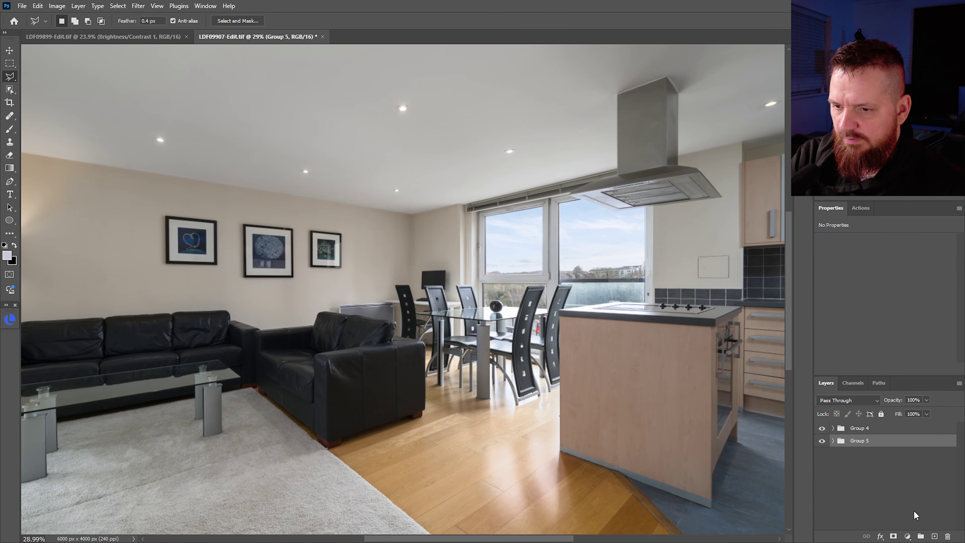
Add a Brightness/Contrast adjustment above Group 5 with Brightness set to 23.
click(908, 535)
click(885, 392)
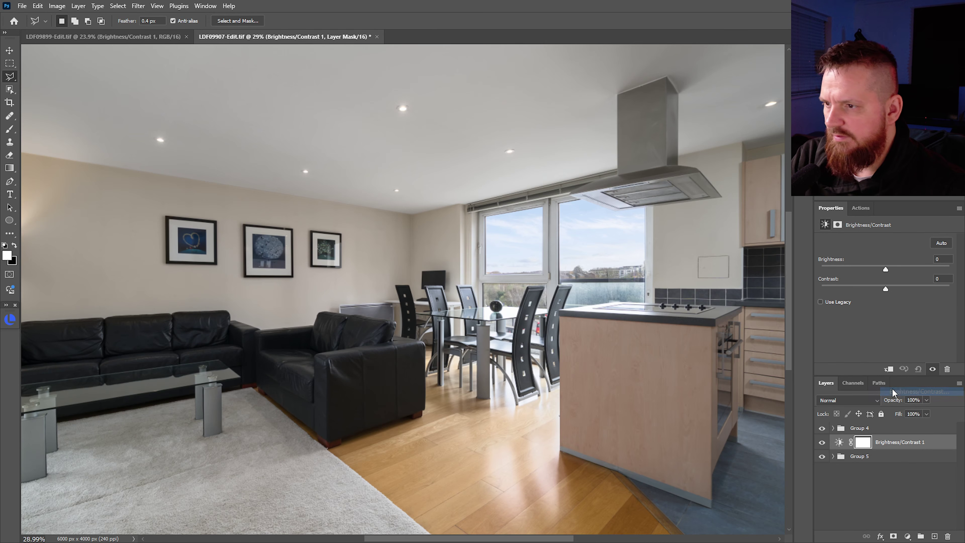
drag(884, 271, 895, 270)
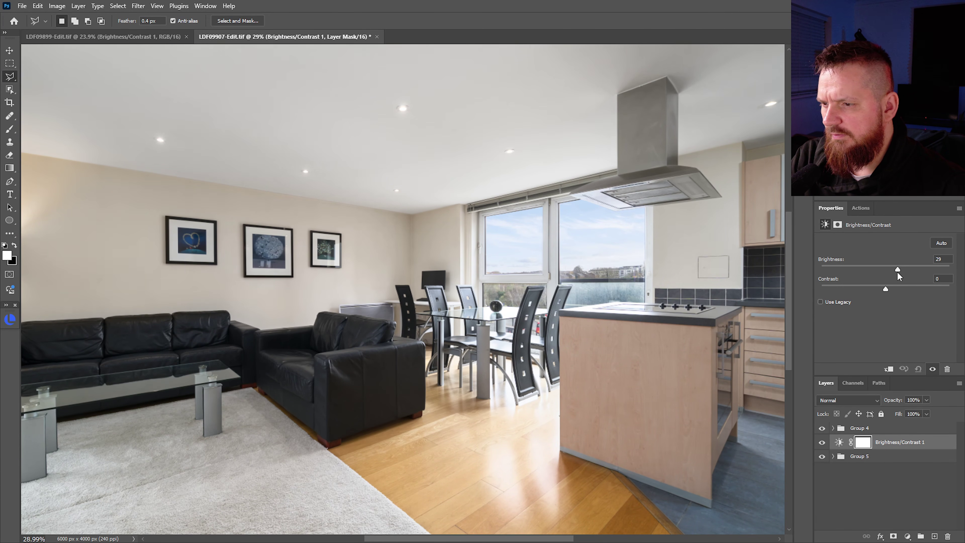
drag(897, 274, 895, 274)
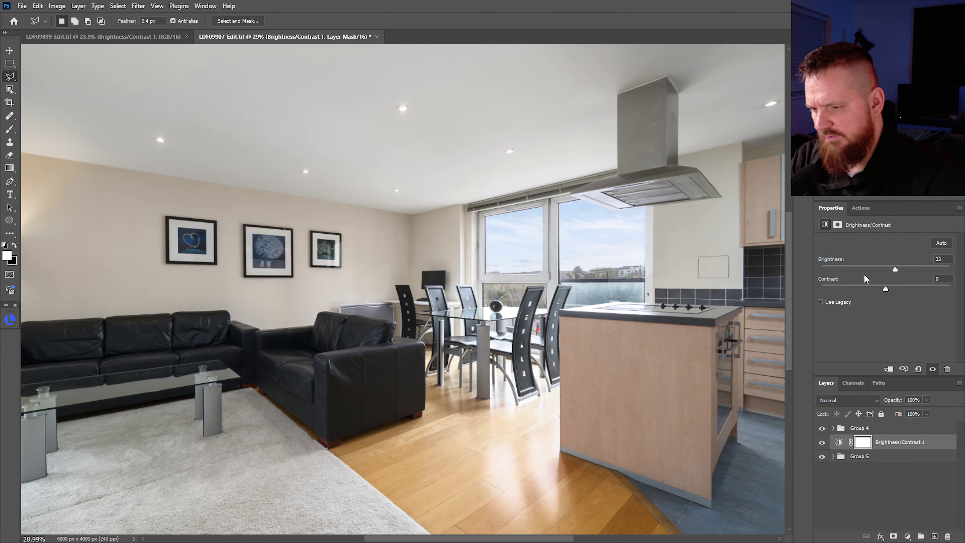
Invert the Brightness/Contrast mask and paint white at 20% flow with a large soft brush to brighten the living area and middle of the room.
key(ctrl+i)
alt+scroll(516, 313, down, 3)
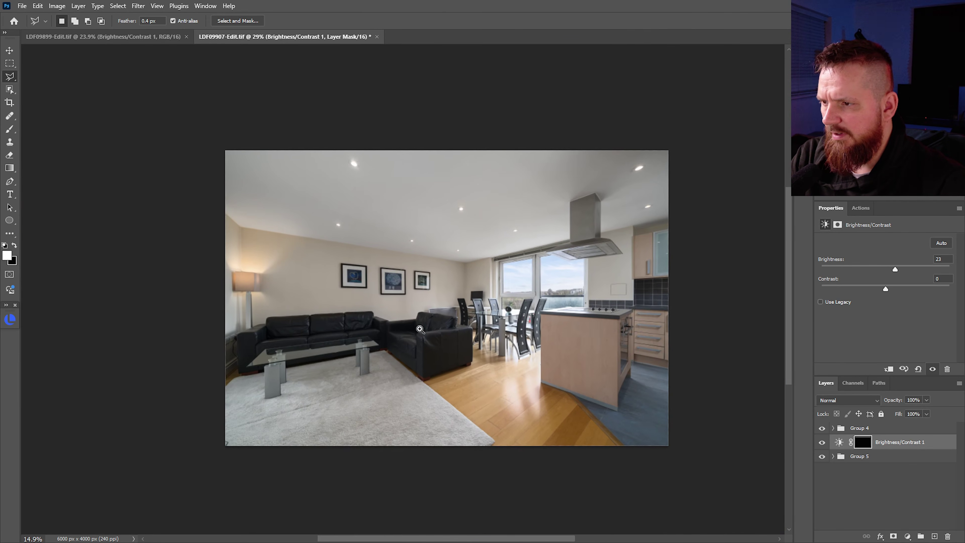
alt+scroll(418, 289, up, 2)
key(b)
alt+drag(348, 232, 364, 231)
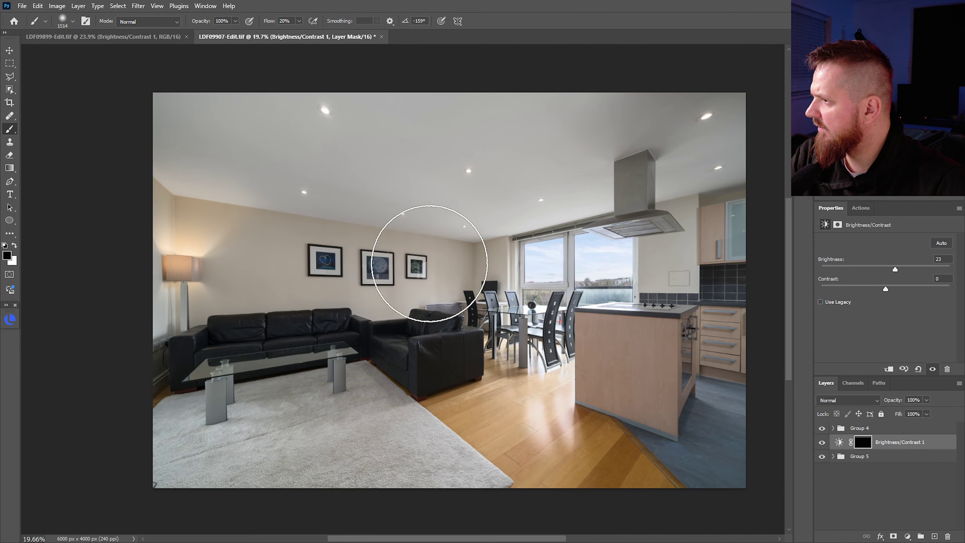
mouse_move(442, 255)
alt+mouse_down()
mouse_move(468, 255)
mouse_move(348, 216)
mouse_move(358, 232)
alt+mouse_up()
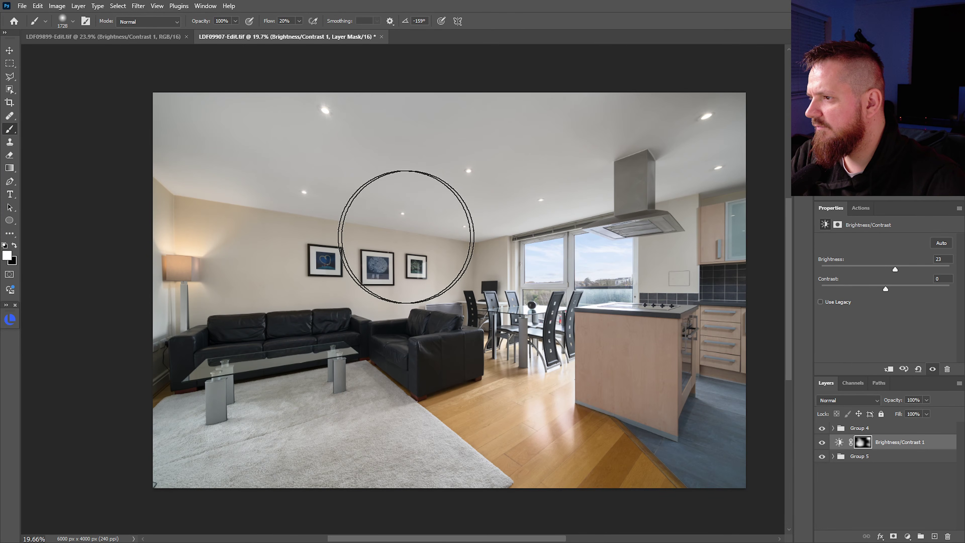
drag(457, 244, 476, 261)
Create a new layer and remove the two light reflections from the glass kitchen cabinet door with the Healing Brush.
scroll(426, 289, down, 3)
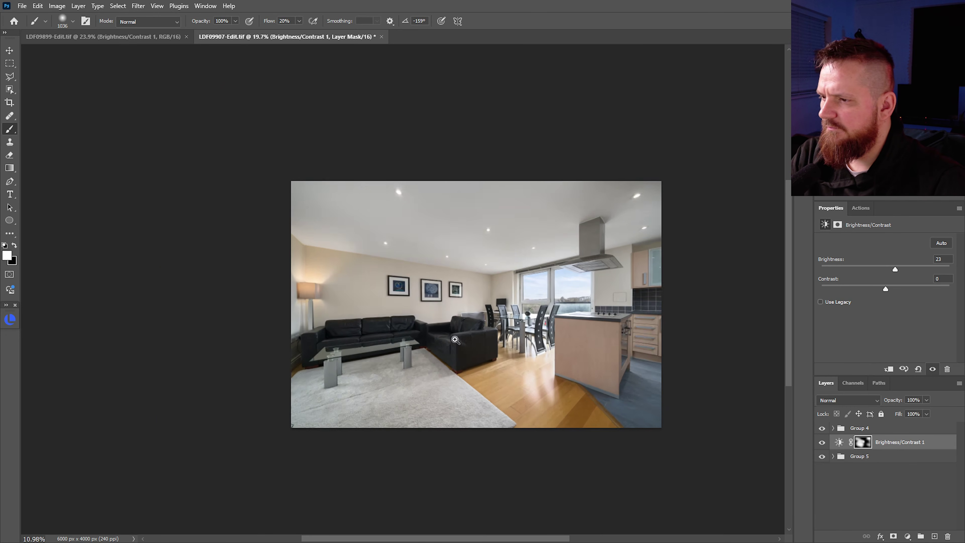
scroll(461, 358, up, 5)
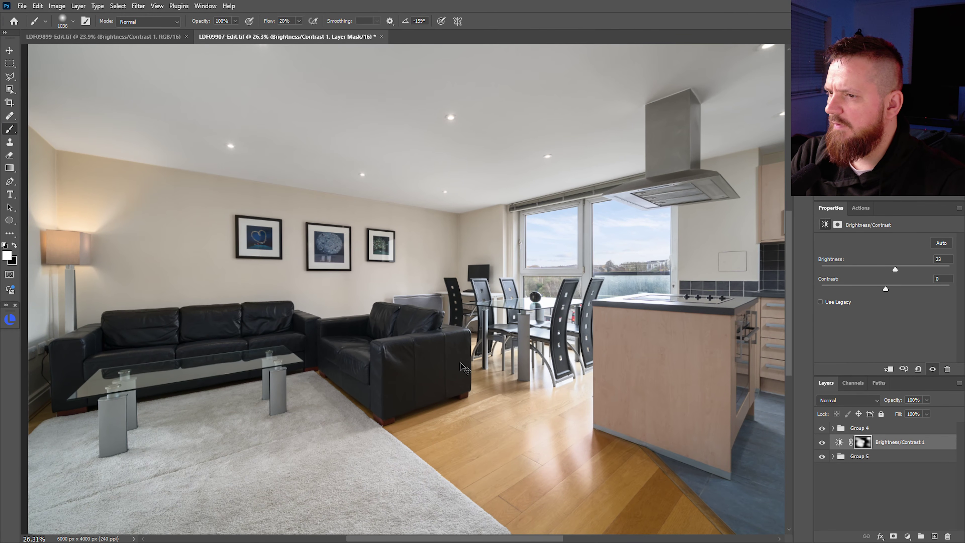
scroll(594, 273, up, 5)
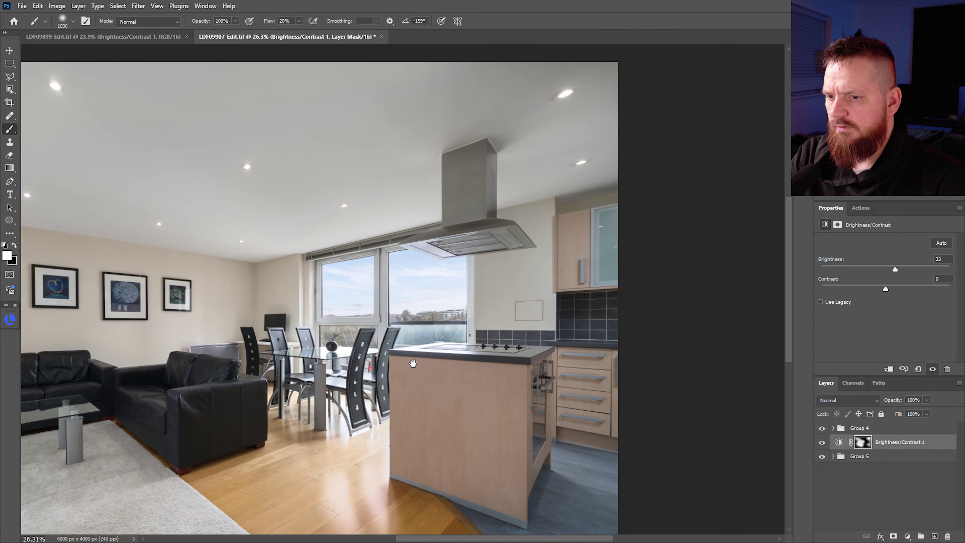
scroll(594, 273, up, 4)
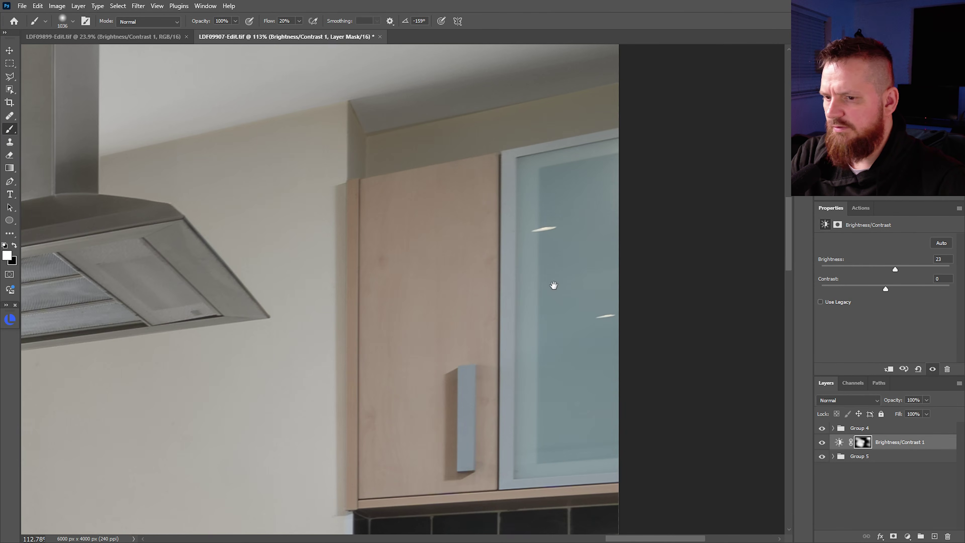
key(ctrl+shift+n)
key(Return)
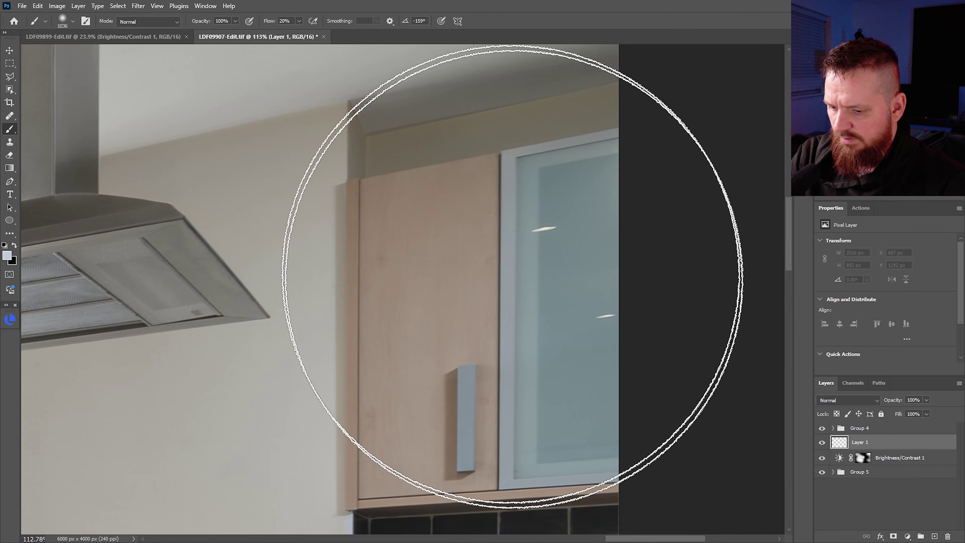
key(j)
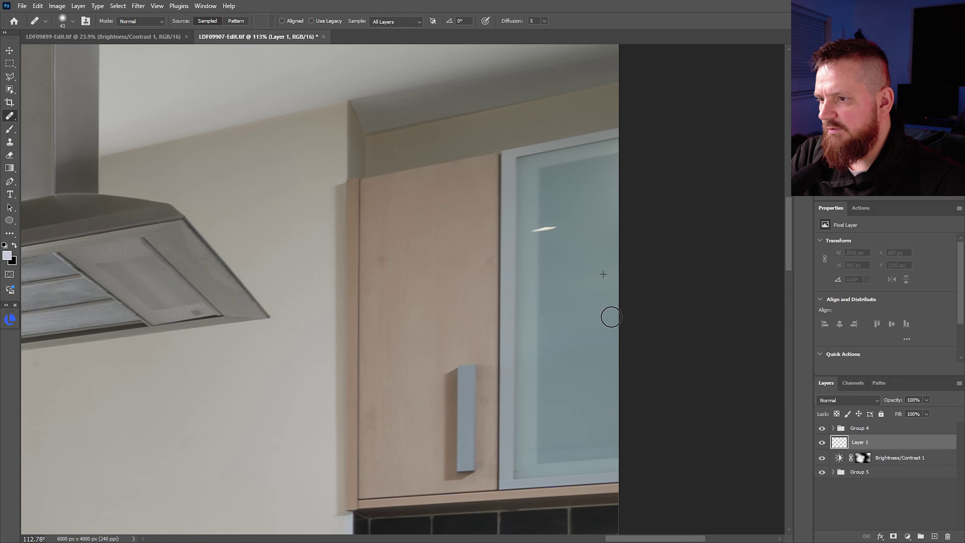
click(607, 316)
alt+click(538, 292)
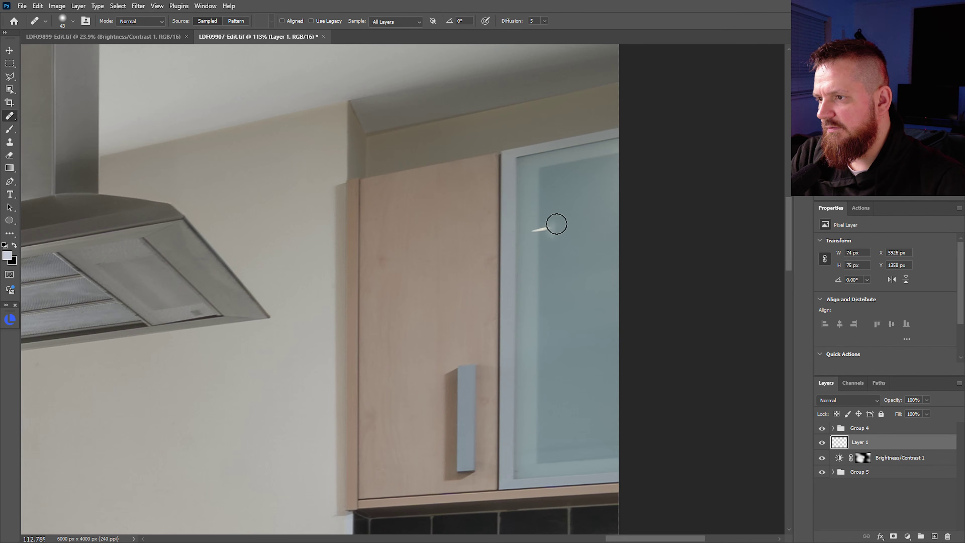
click(537, 229)
drag(537, 230, 551, 228)
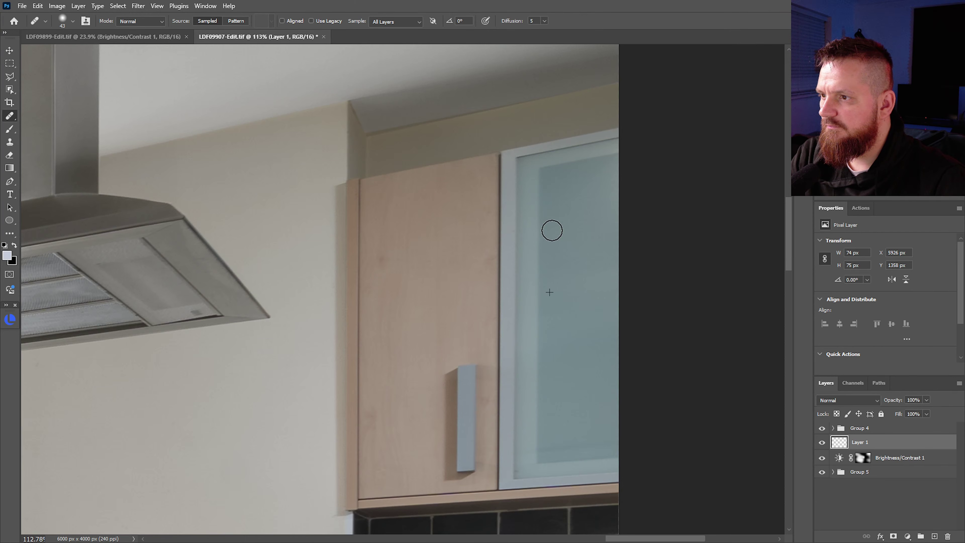
Check the whole room image, merge all its layers into a single layer and save the file.
mouse_move(577, 315)
mouse_down()
mouse_move(523, 331)
mouse_move(501, 381)
mouse_up()
drag(503, 395, 599, 282)
scroll(555, 258, up, 2)
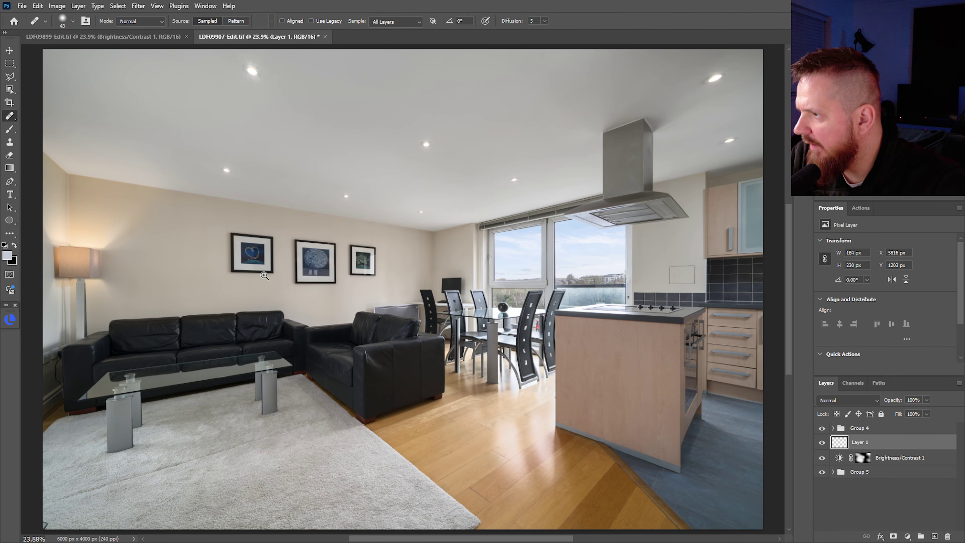
drag(186, 126, 228, 168)
drag(202, 341, 403, 180)
drag(760, 229, 387, 271)
drag(485, 280, 441, 294)
key(ctrl+s)
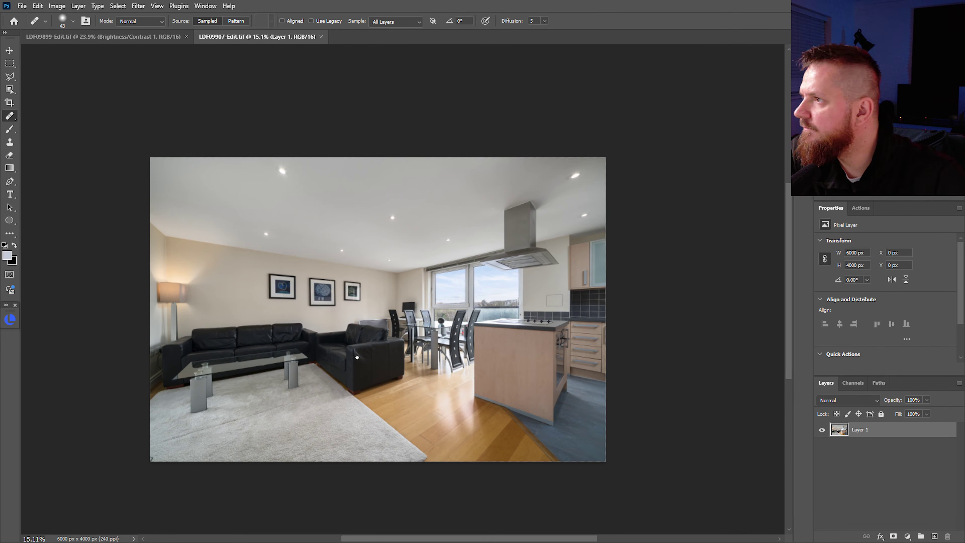
Close both finished documents, LDF09899-Edit.tif and LDF09907-Edit.tif.
click(164, 38)
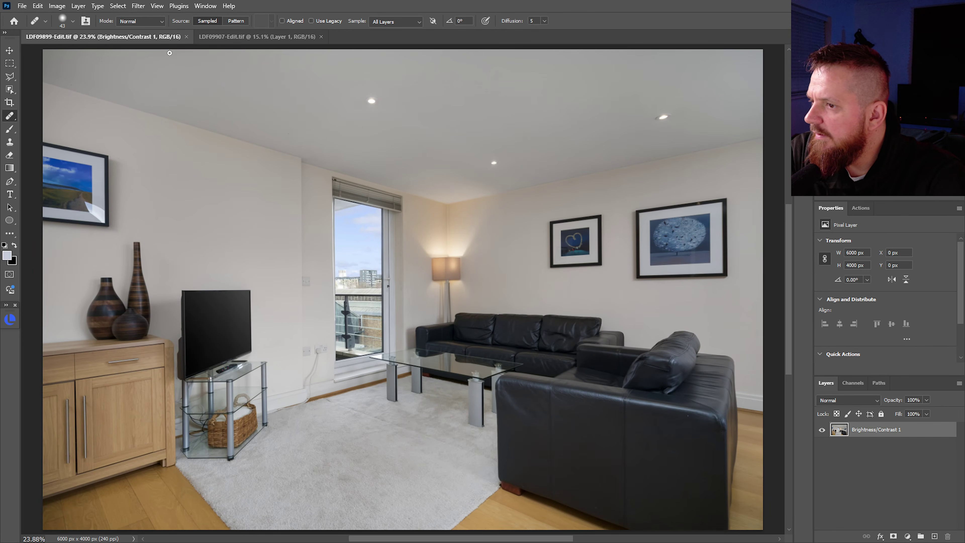
click(187, 36)
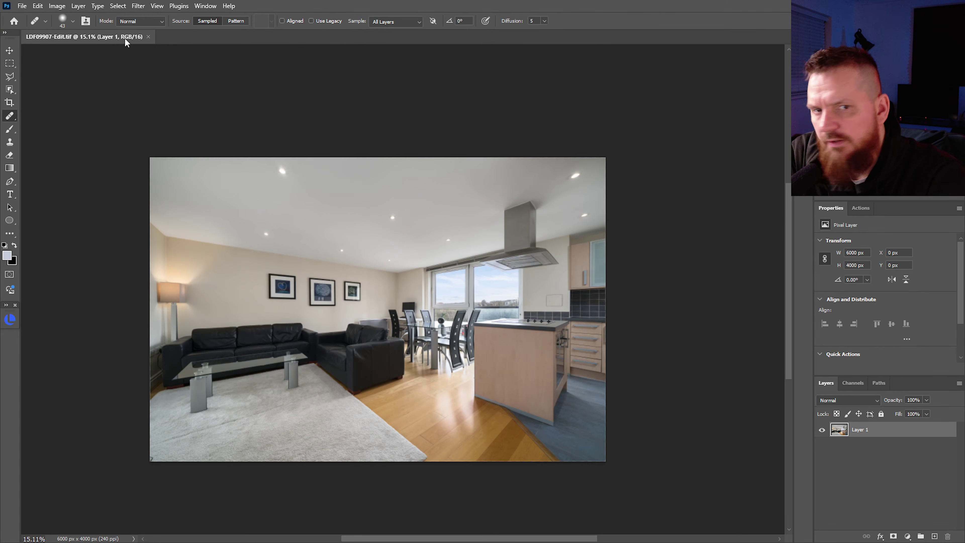
click(148, 36)
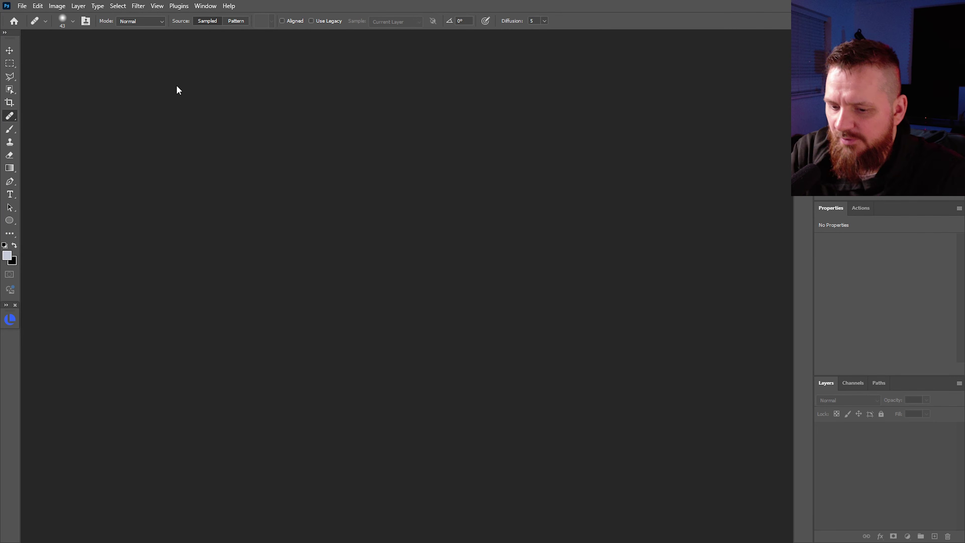